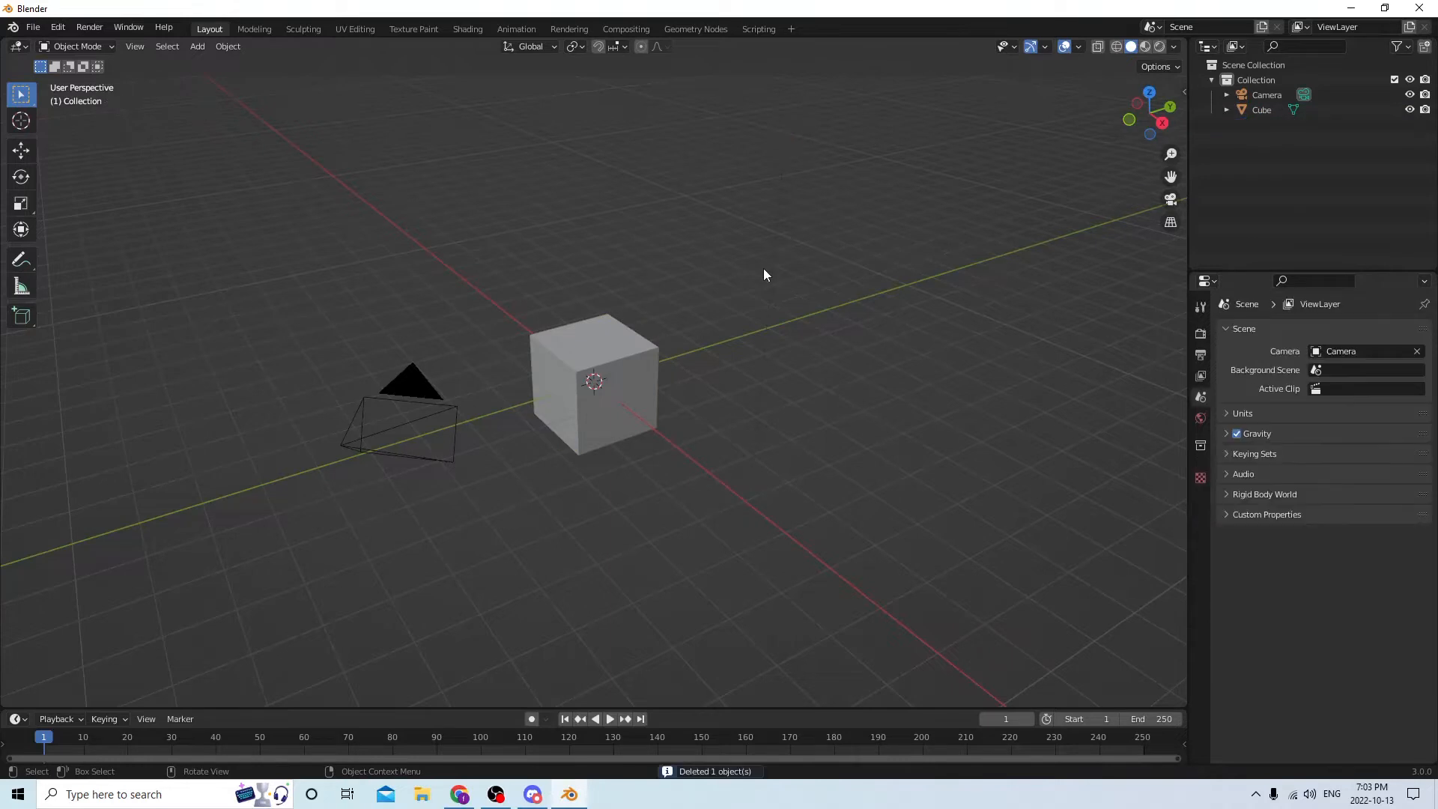
Delete the camera from the scene
{"action": "left_click", "coordinate": [437, 424]}
{"action": "key", "text": "Delete"}
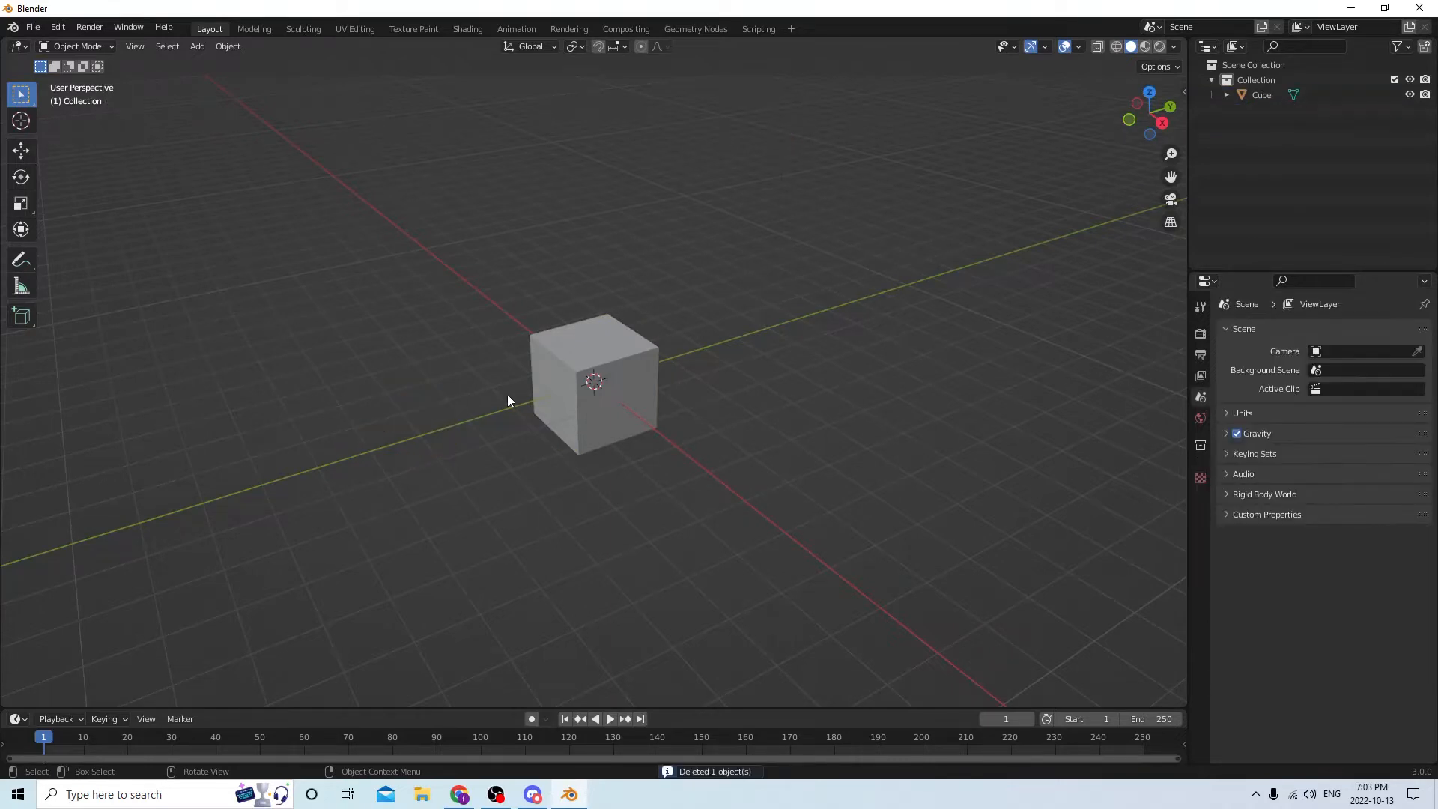
{"action": "middle_click_drag", "start_coordinate": [507, 394], "coordinate": [653, 357]}
Select the cube and set the transform orientation to Local
{"action": "left_click", "coordinate": [629, 359]}
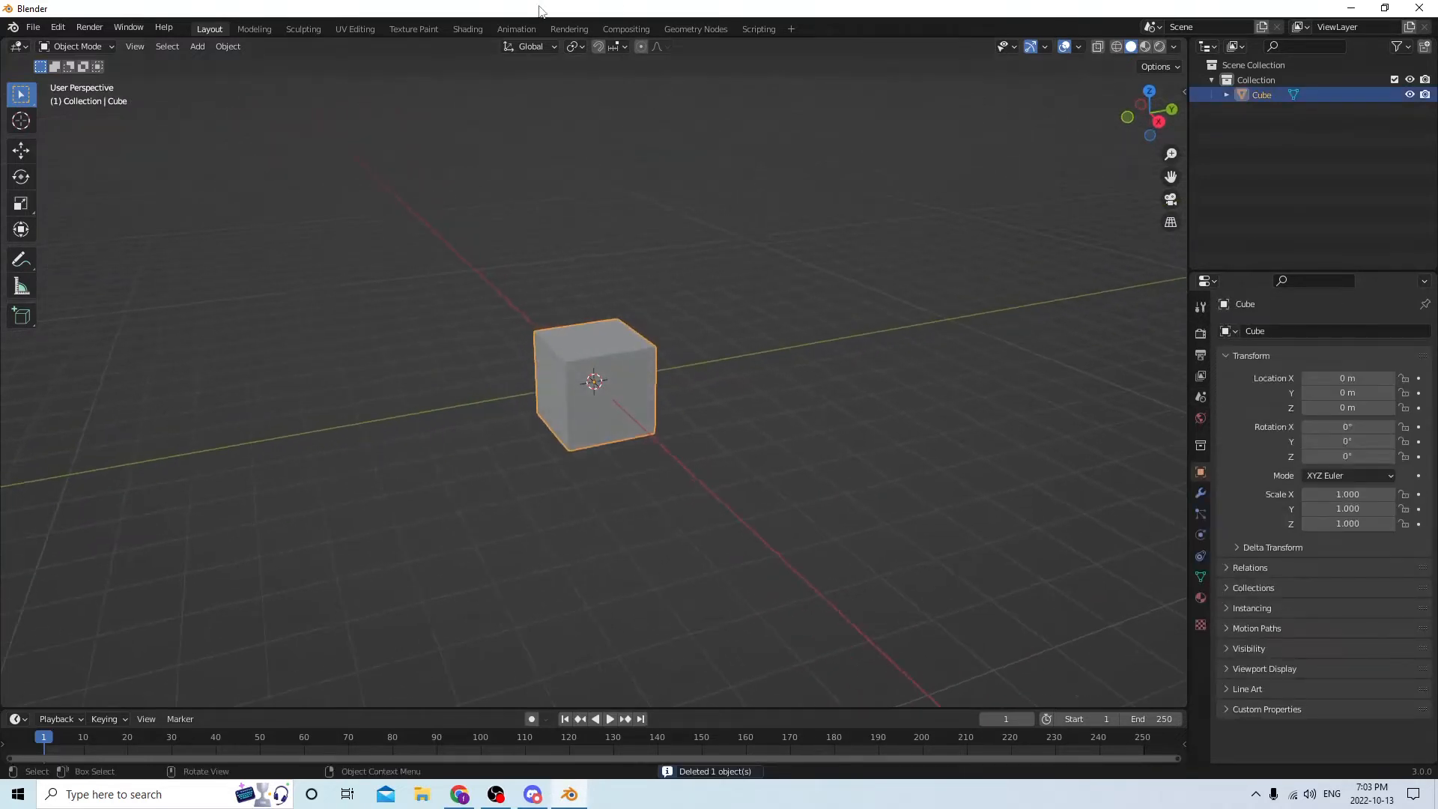
{"action": "left_click", "coordinate": [532, 47]}
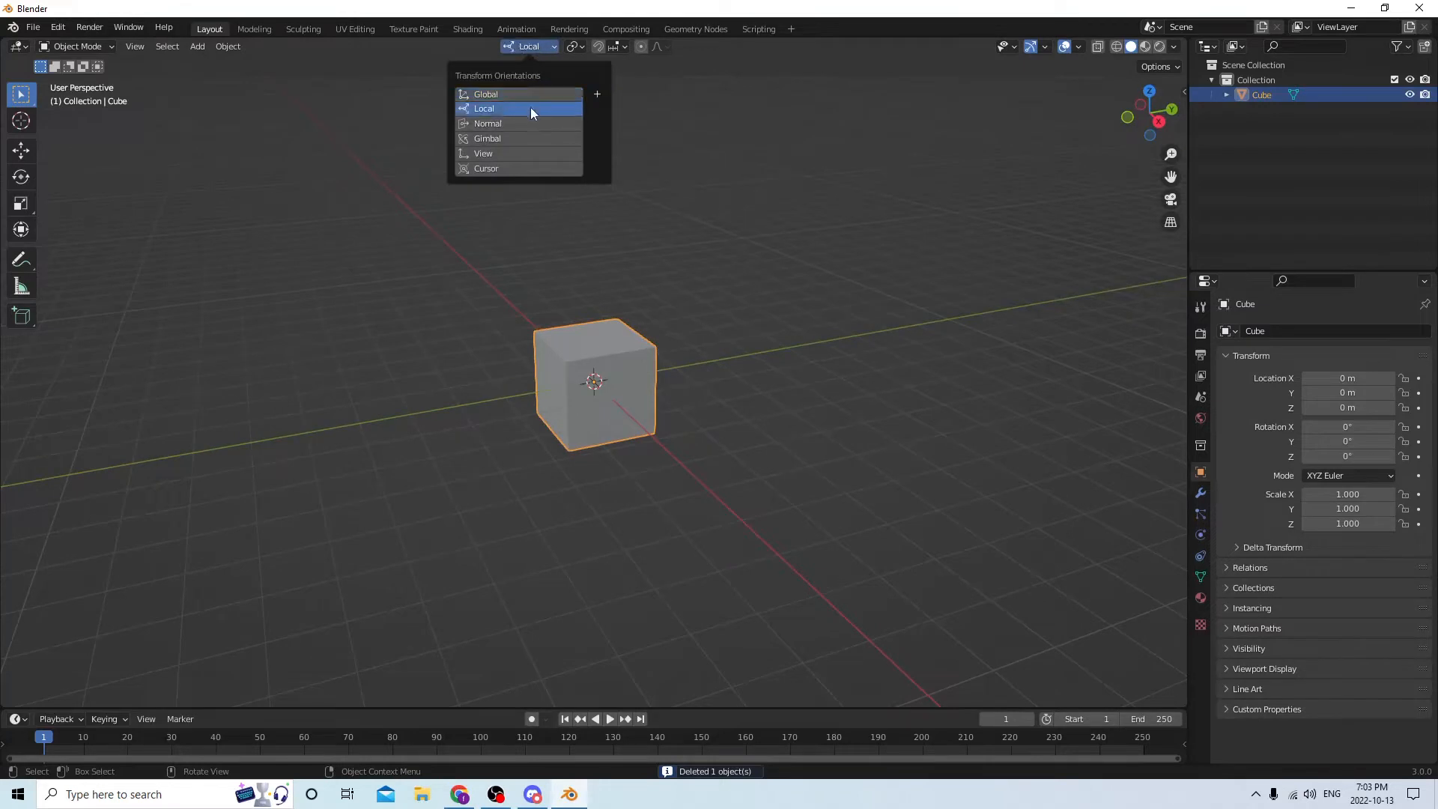
{"action": "left_click", "coordinate": [532, 111]}
{"action": "middle_click_drag", "start_coordinate": [1101, 238], "coordinate": [943, 241]}
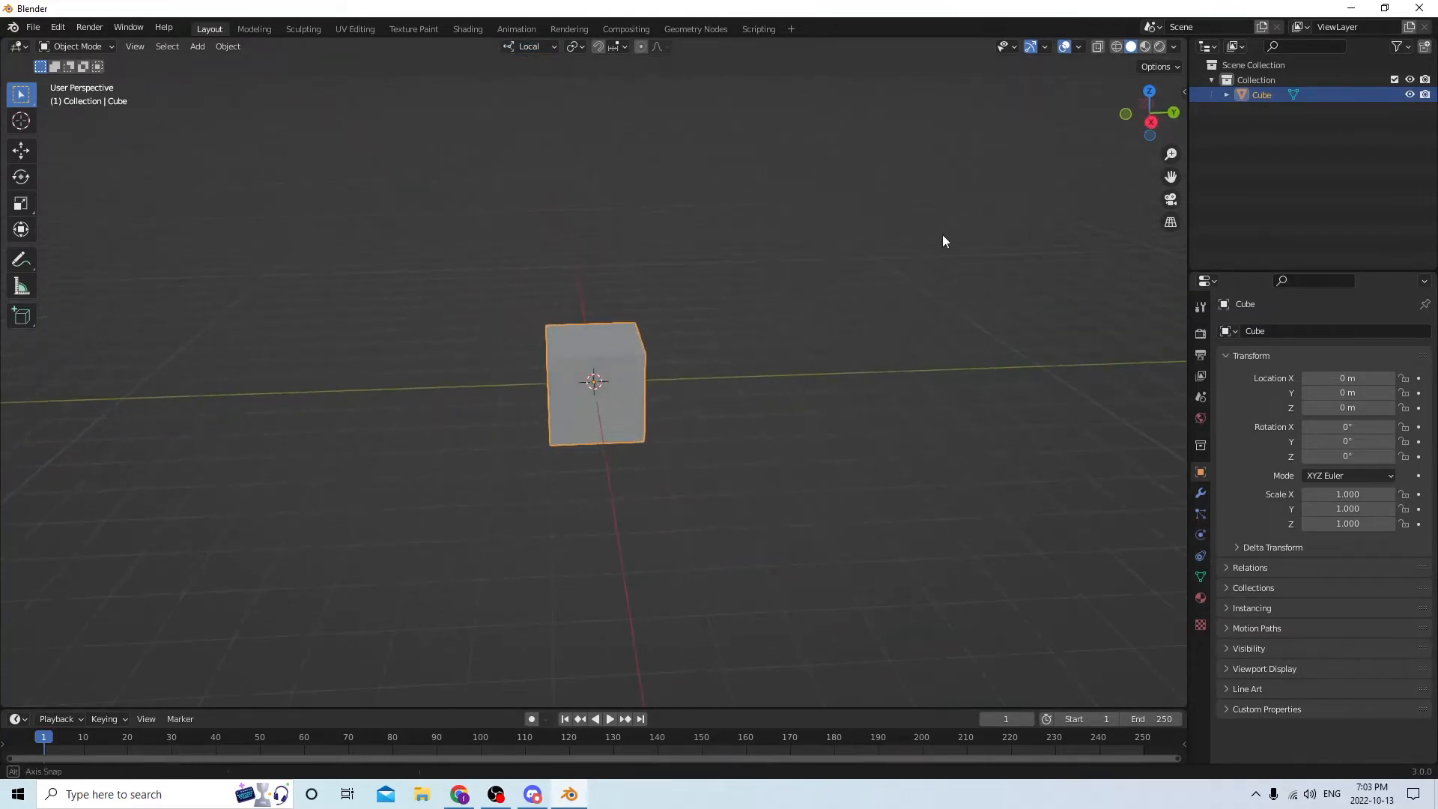
Set the scene's unit scale to 0.01 in the scene's unit settings
{"action": "left_click", "coordinate": [1200, 397]}
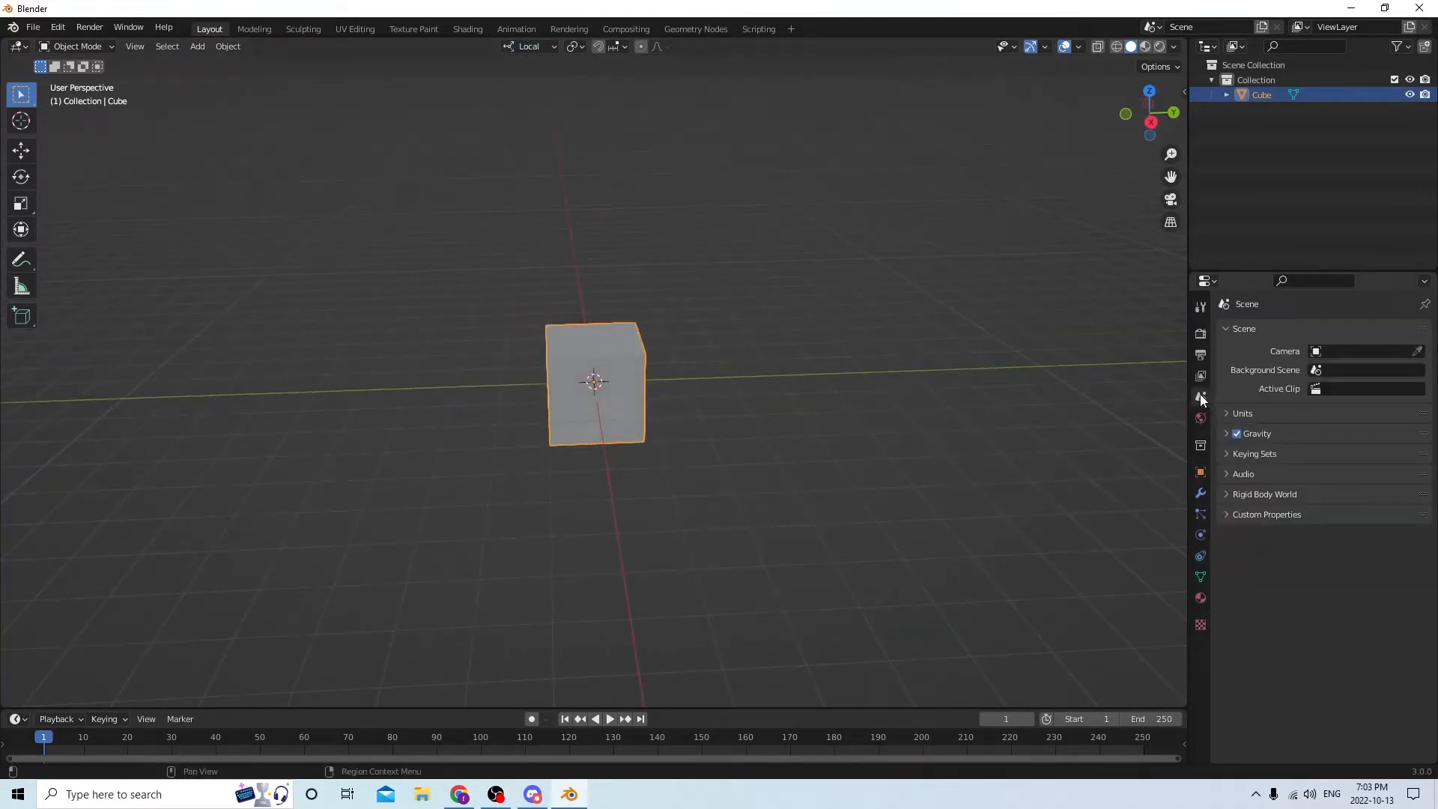
{"action": "left_click", "coordinate": [1242, 415]}
{"action": "left_click", "coordinate": [1352, 454]}
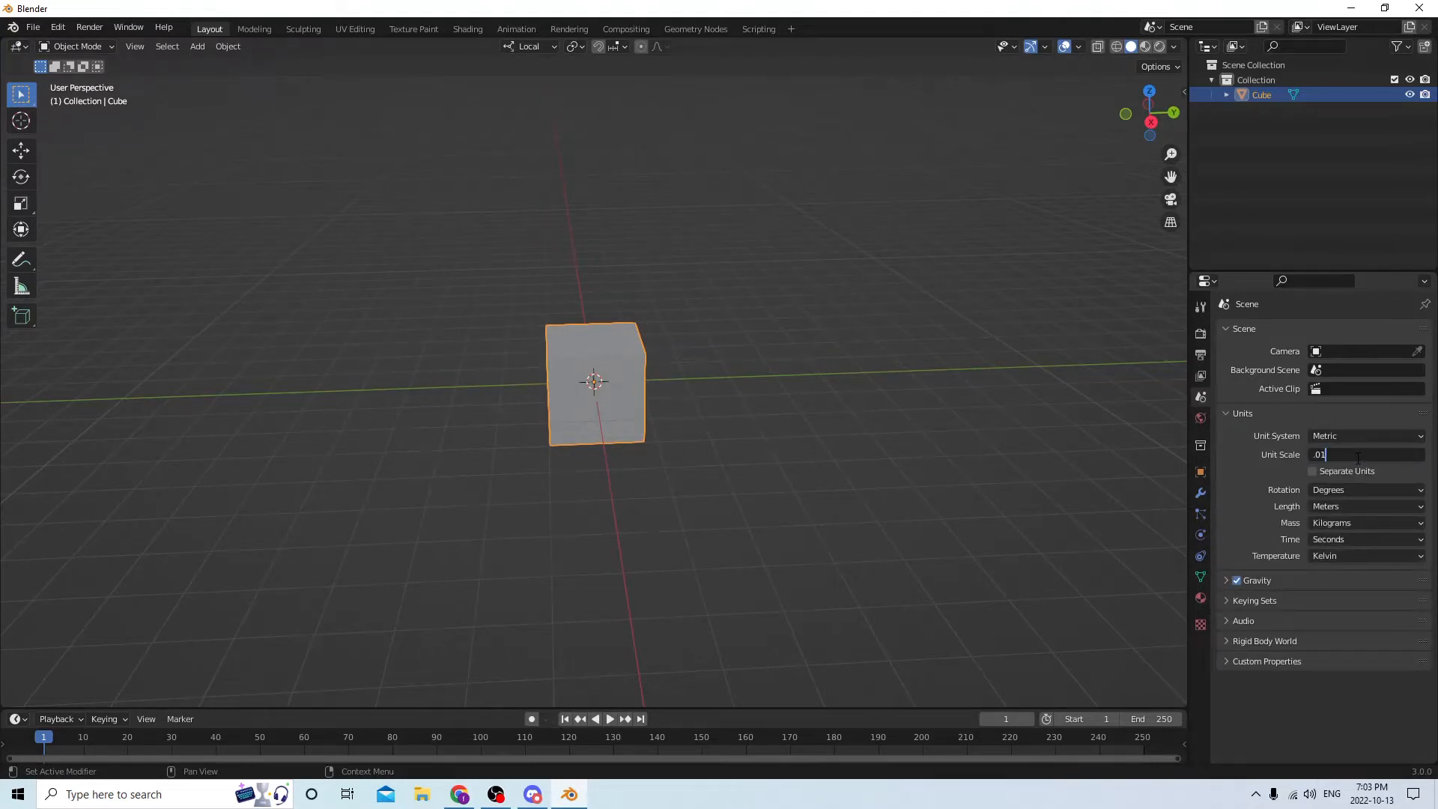
{"action": "key", "text": "Return"}
Set the scale of the viewport overlay's floor grid to 0.01
{"action": "middle_click_drag", "start_coordinate": [970, 370], "coordinate": [761, 292]}
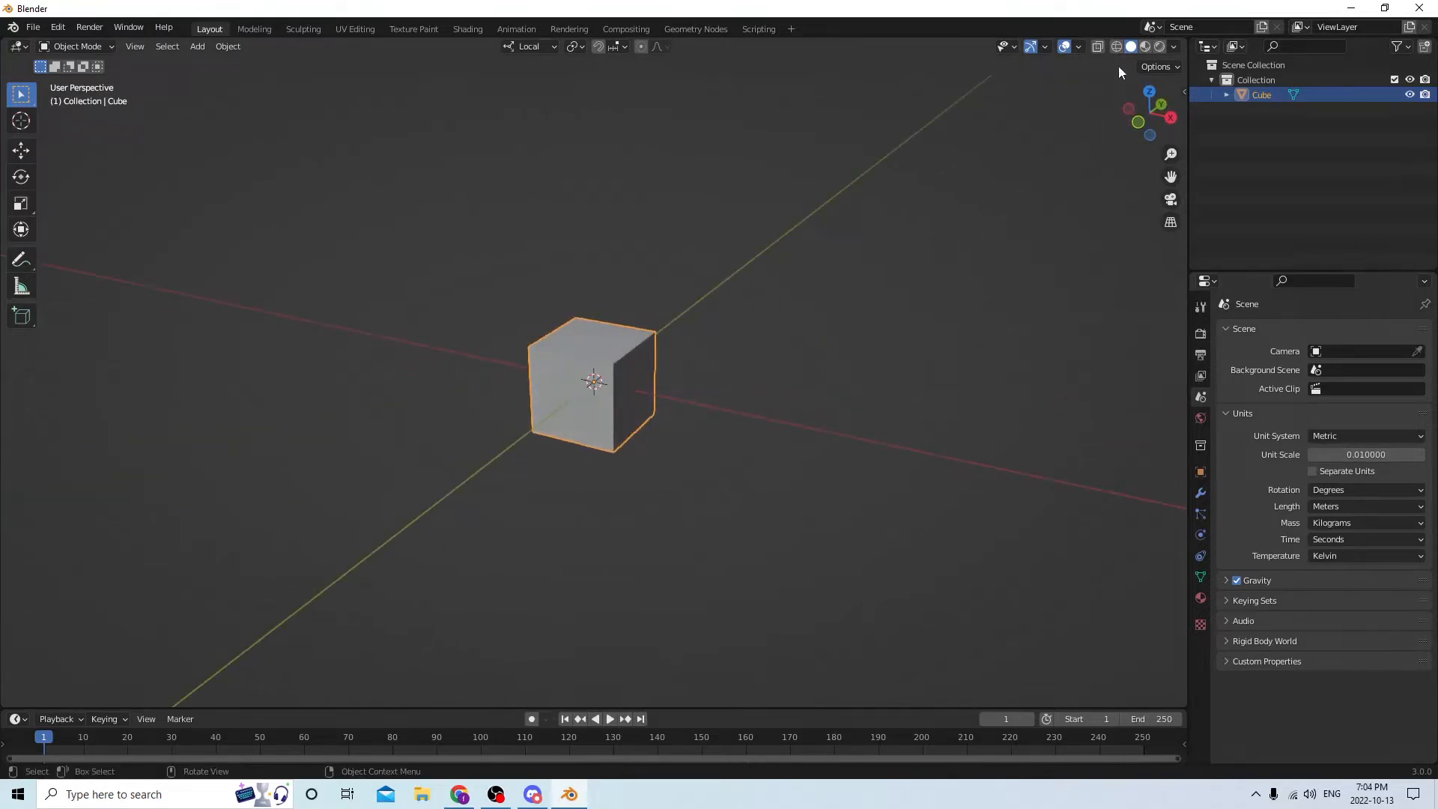
{"action": "left_click", "coordinate": [1076, 46]}
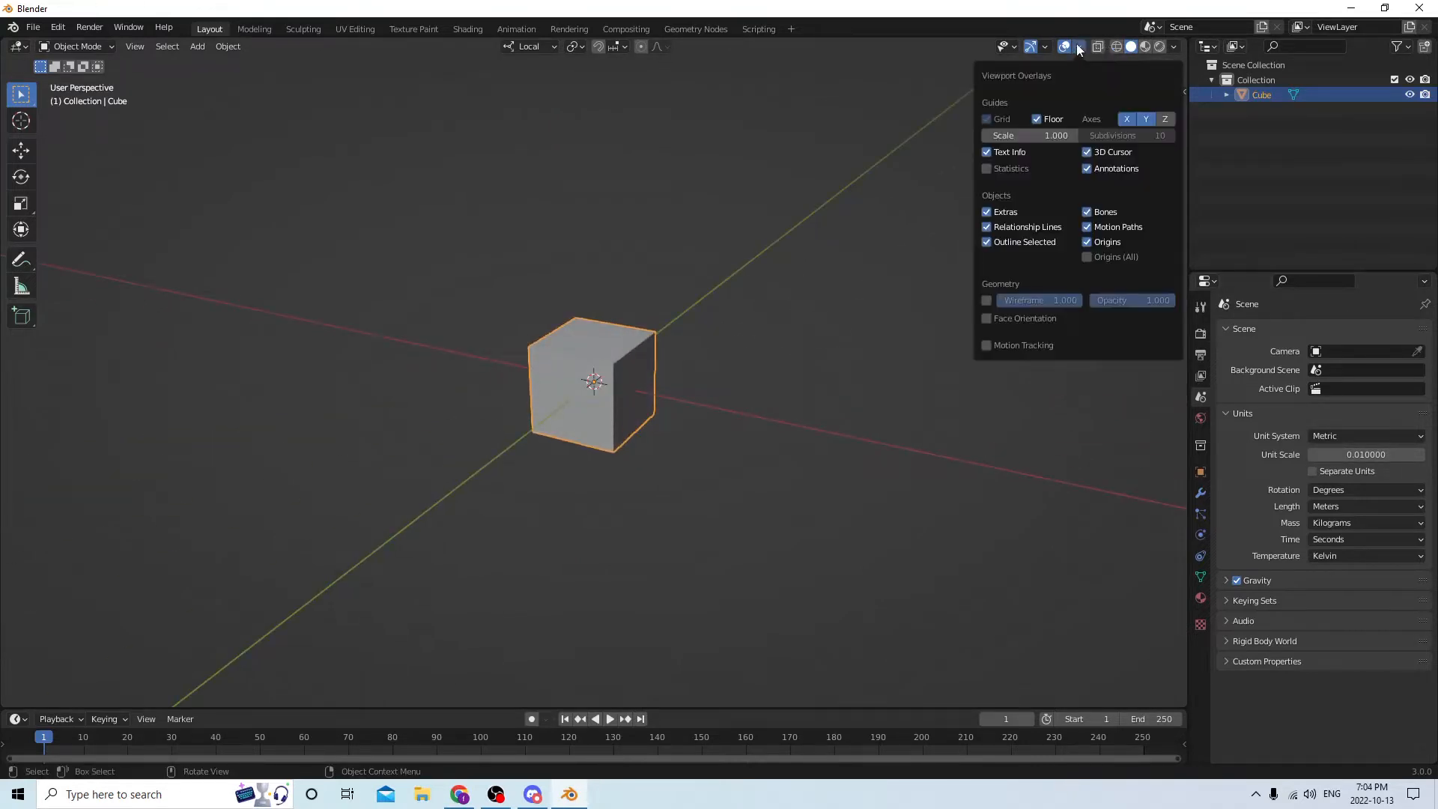
{"action": "left_click", "coordinate": [1031, 135]}
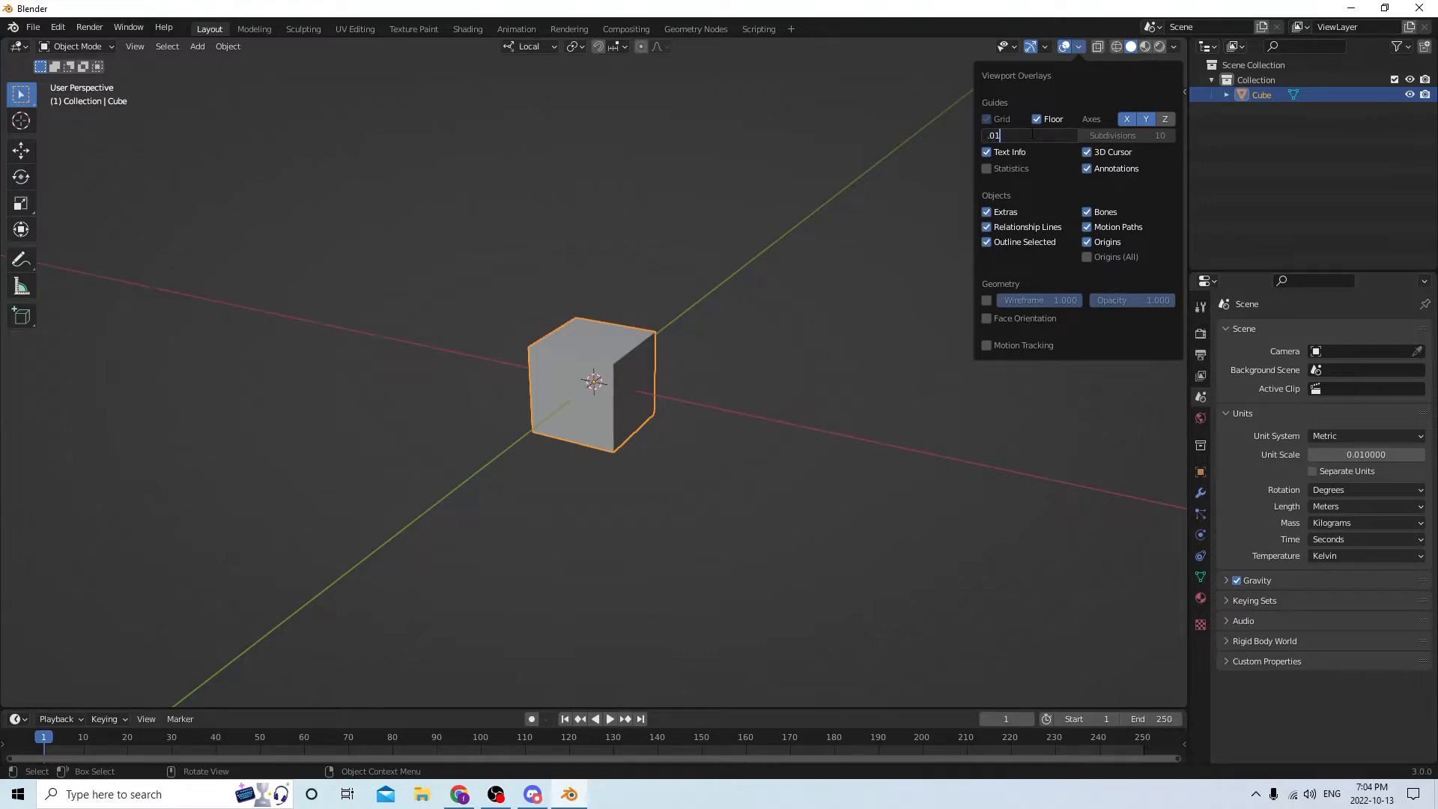
{"action": "key", "text": "Return"}
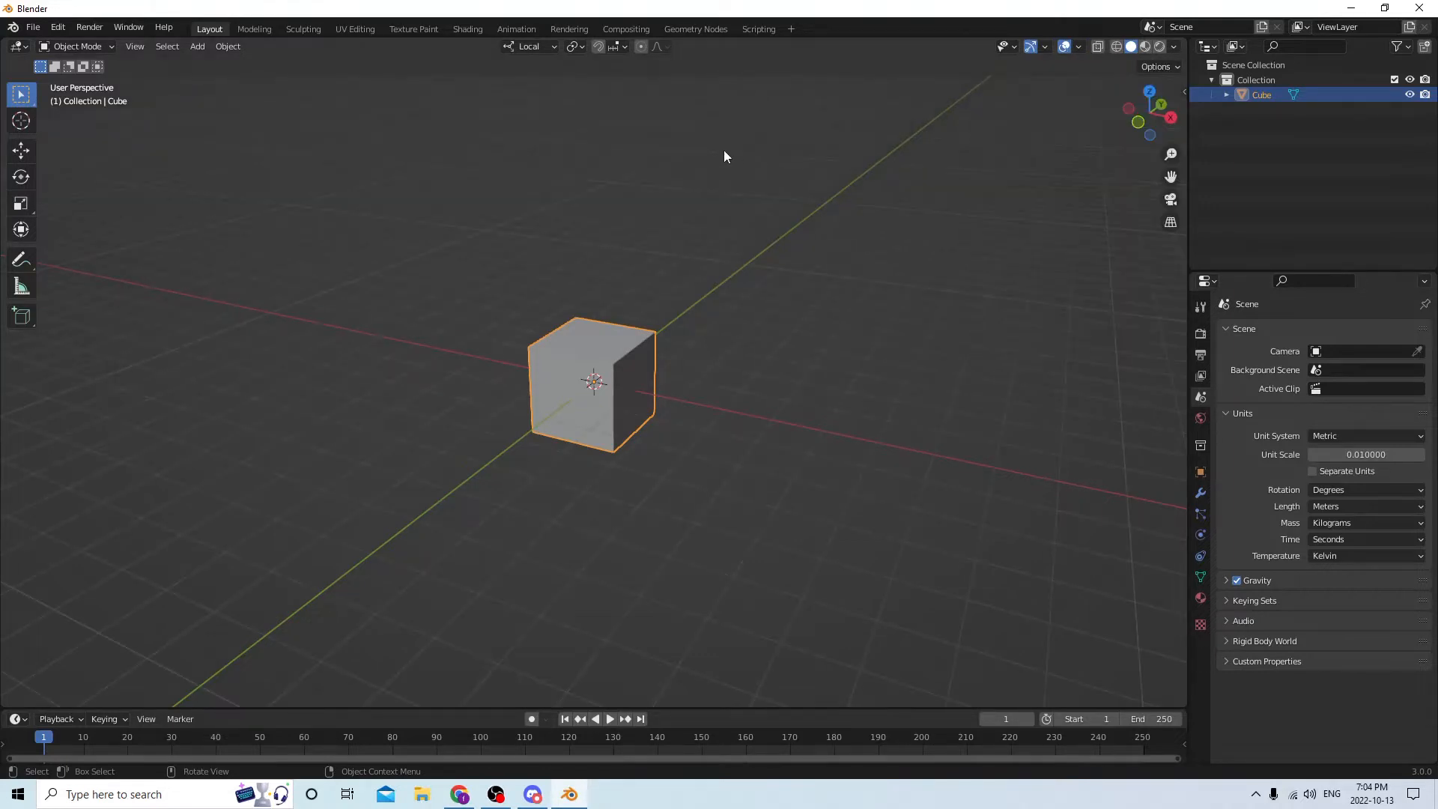
Examine the cube and the rescaled floor grid from several angles and distances
{"action": "middle_click_drag", "start_coordinate": [724, 150], "coordinate": [801, 205]}
{"action": "scroll", "coordinate": [662, 159], "scroll_direction": "down", "scroll_amount": 2}
{"action": "scroll", "coordinate": [802, 205], "scroll_direction": "up", "scroll_amount": 3}
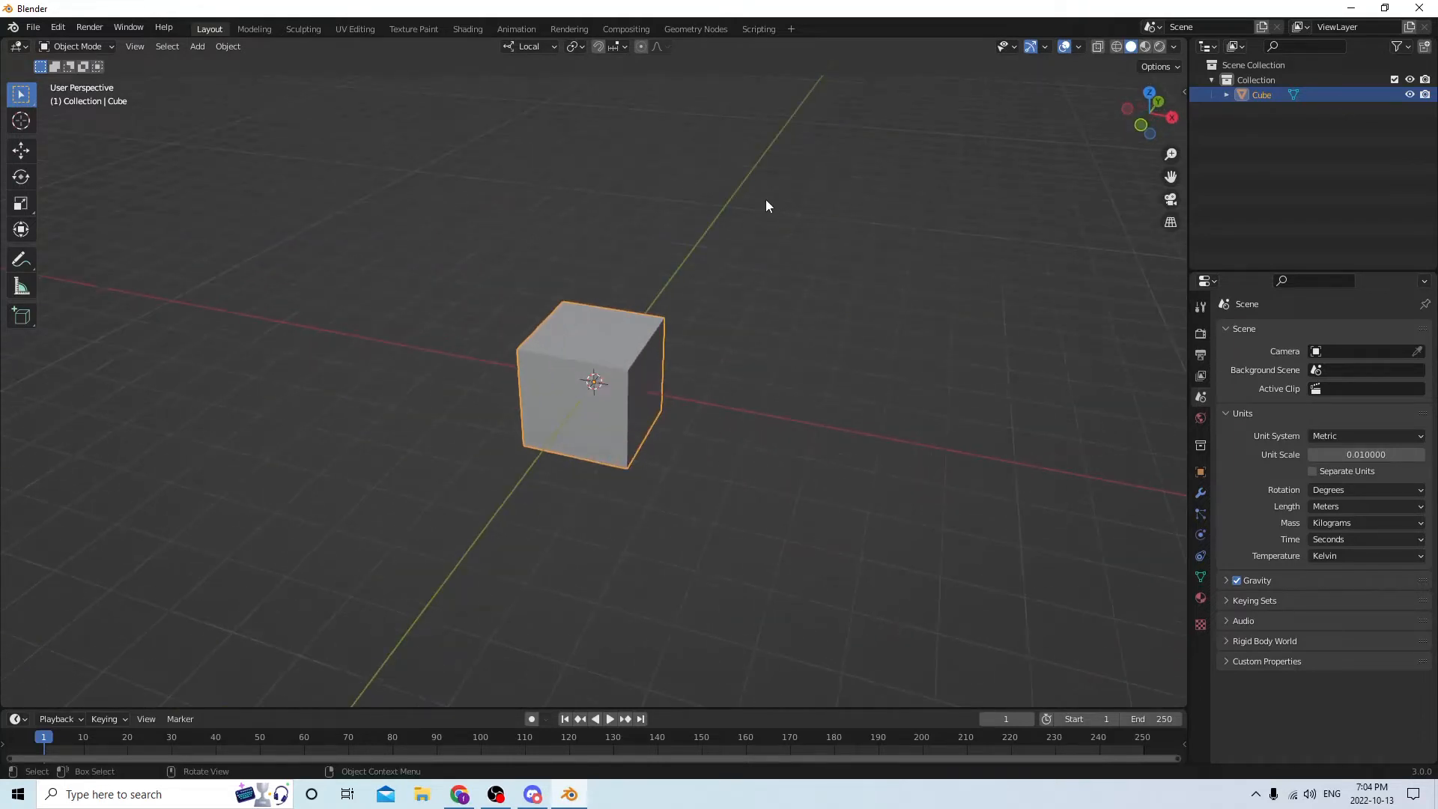
{"action": "scroll", "coordinate": [766, 205], "scroll_direction": "down", "scroll_amount": 2}
{"action": "middle_click_drag", "start_coordinate": [696, 177], "coordinate": [616, 141]}
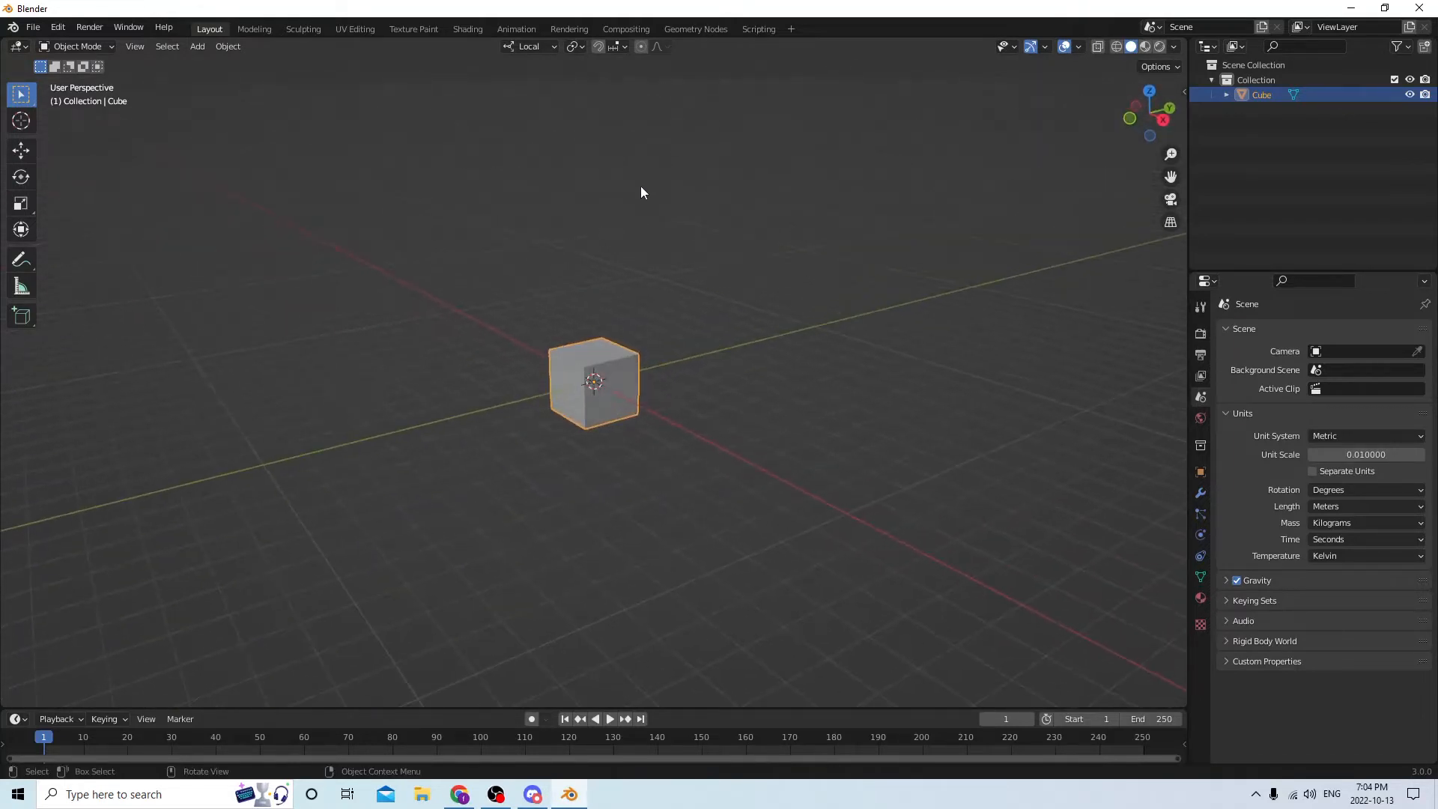
{"action": "middle_click_drag", "start_coordinate": [641, 194], "coordinate": [619, 165]}
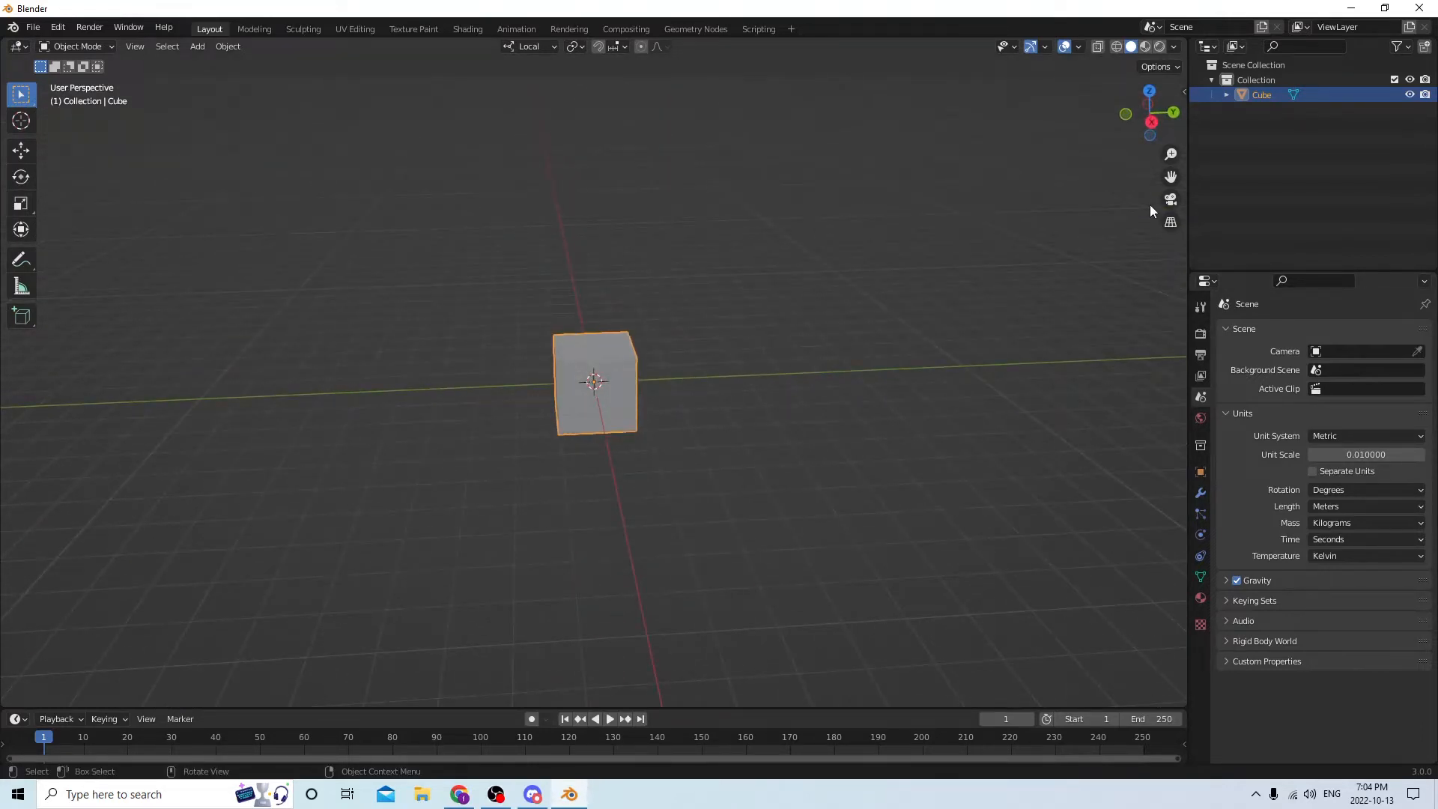
{"action": "left_click_drag", "start_coordinate": [1170, 175], "coordinate": [881, 283]}
{"action": "middle_click_drag", "start_coordinate": [881, 282], "coordinate": [834, 273]}
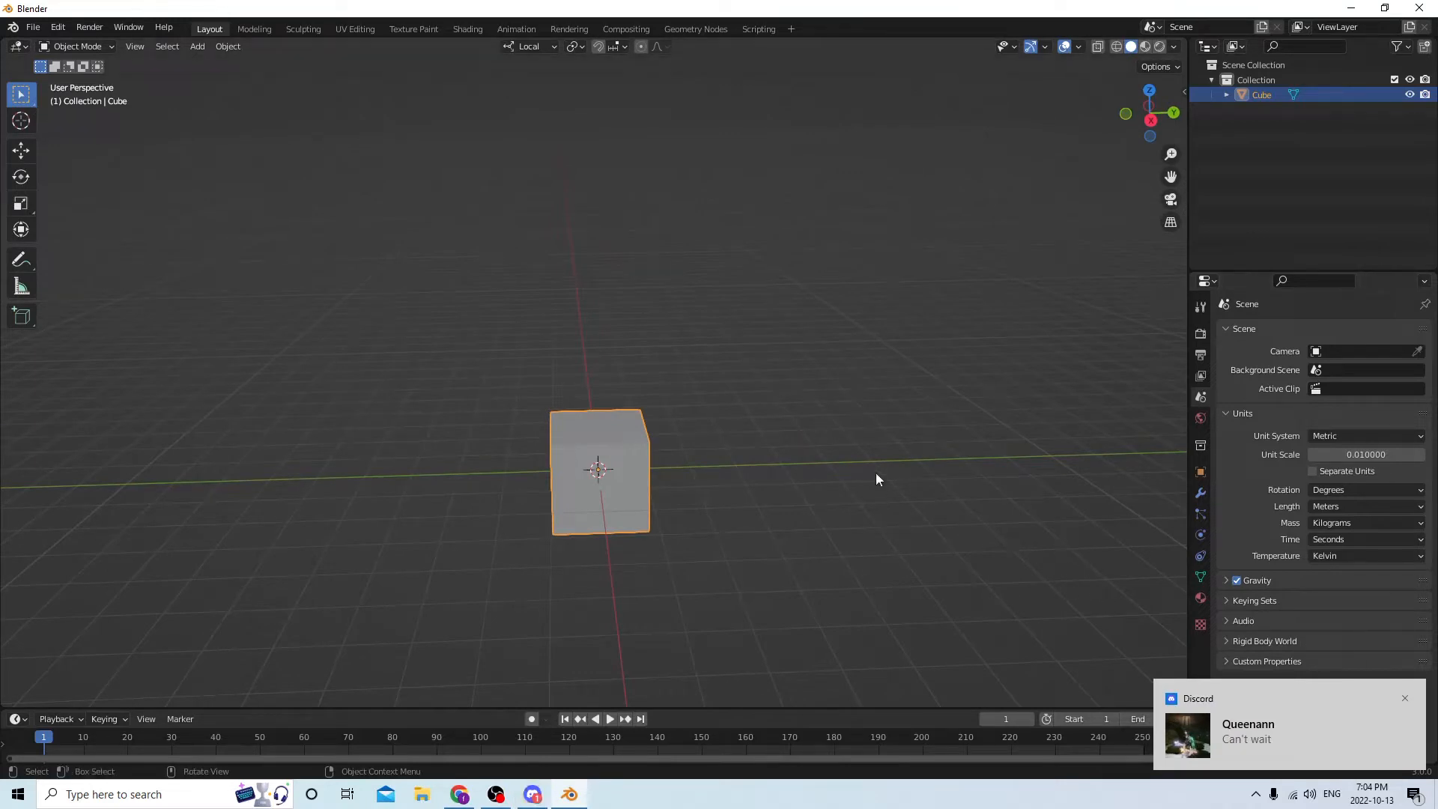
{"action": "left_click", "coordinate": [1405, 698]}
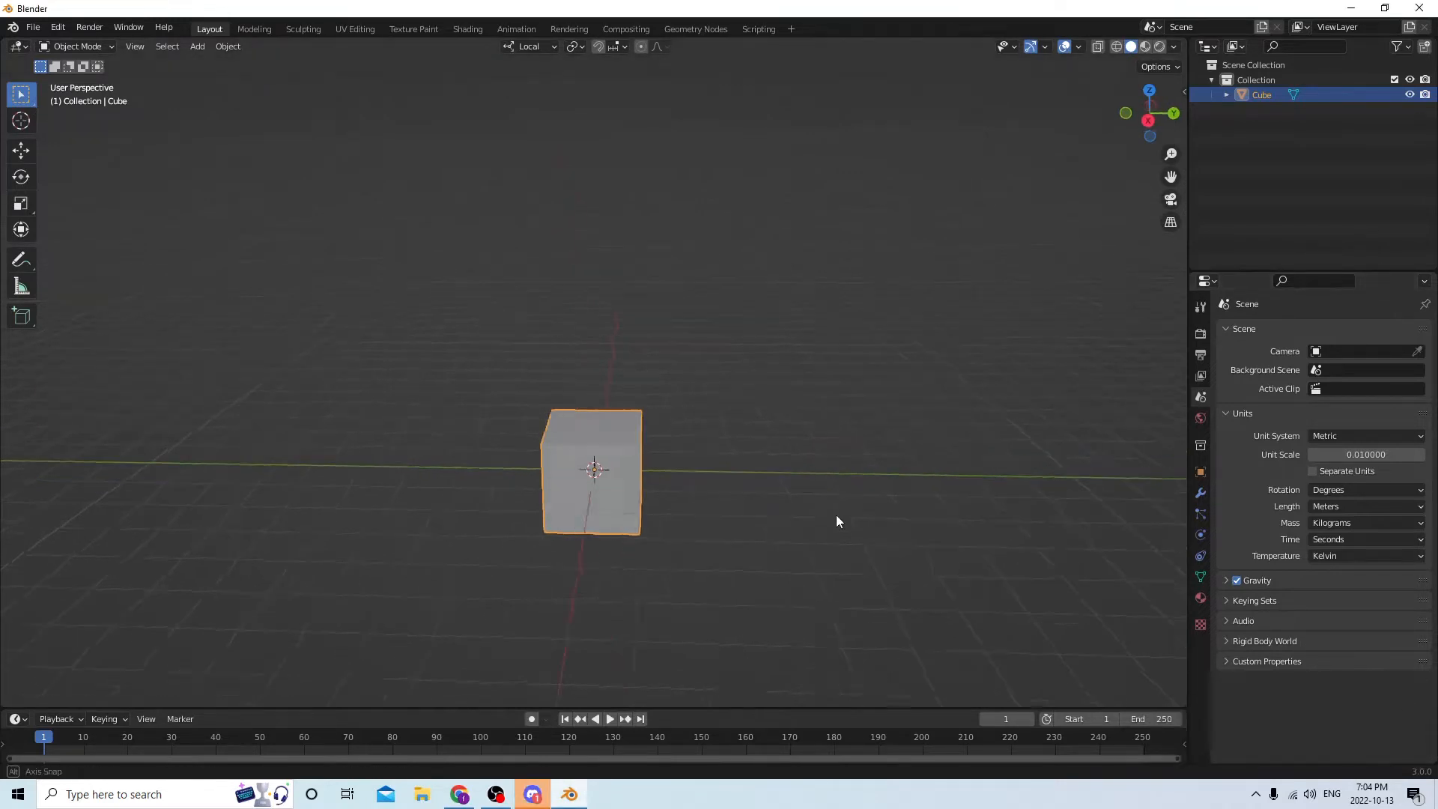
{"action": "middle_click_drag", "start_coordinate": [836, 514], "coordinate": [804, 475]}
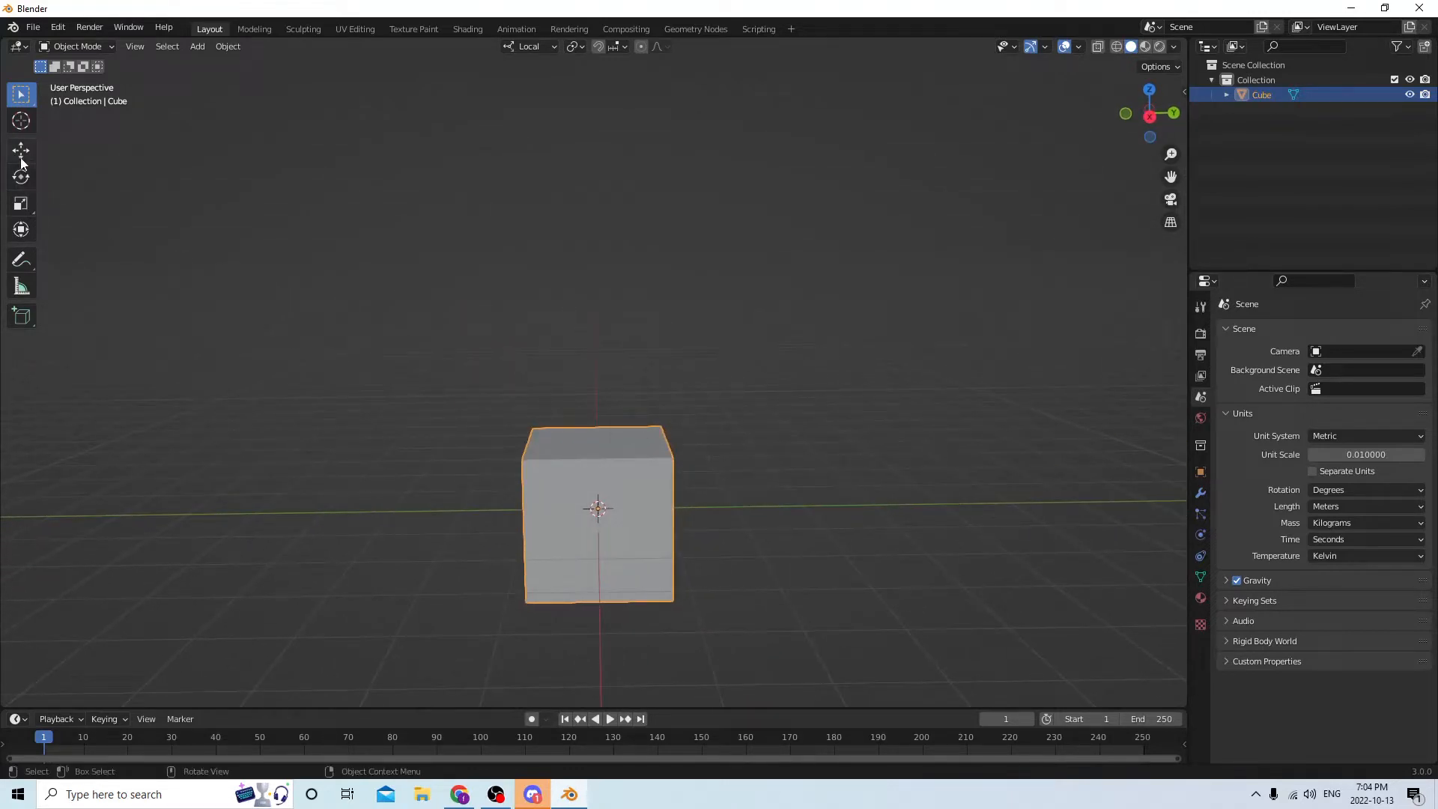
Scale the cube along its Y axis into a long block for the seat
{"action": "left_click", "coordinate": [22, 201]}
{"action": "middle_click_drag", "start_coordinate": [419, 352], "coordinate": [445, 358]}
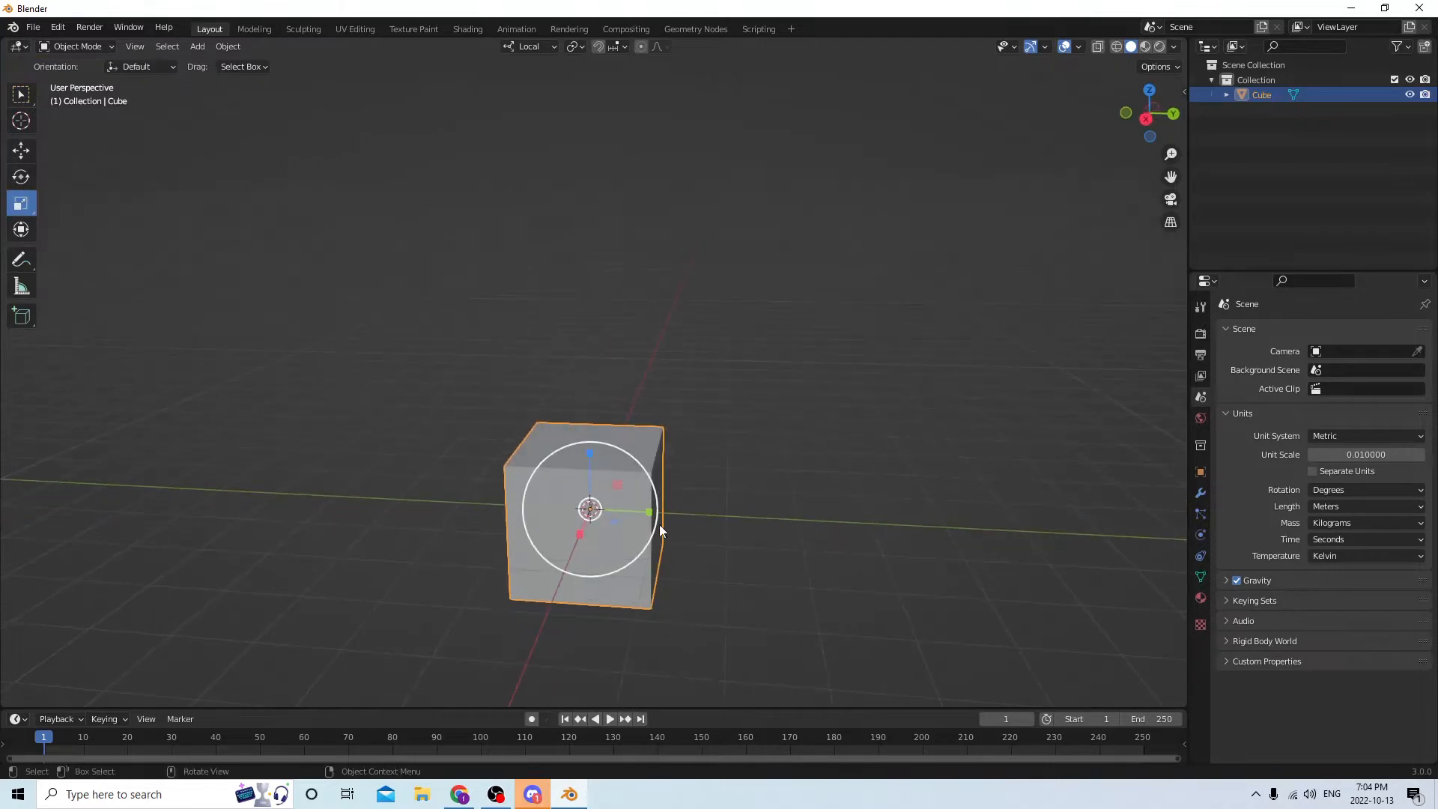
{"action": "left_click_drag", "start_coordinate": [645, 517], "coordinate": [780, 517]}
{"action": "middle_click_drag", "start_coordinate": [780, 517], "coordinate": [490, 501]}
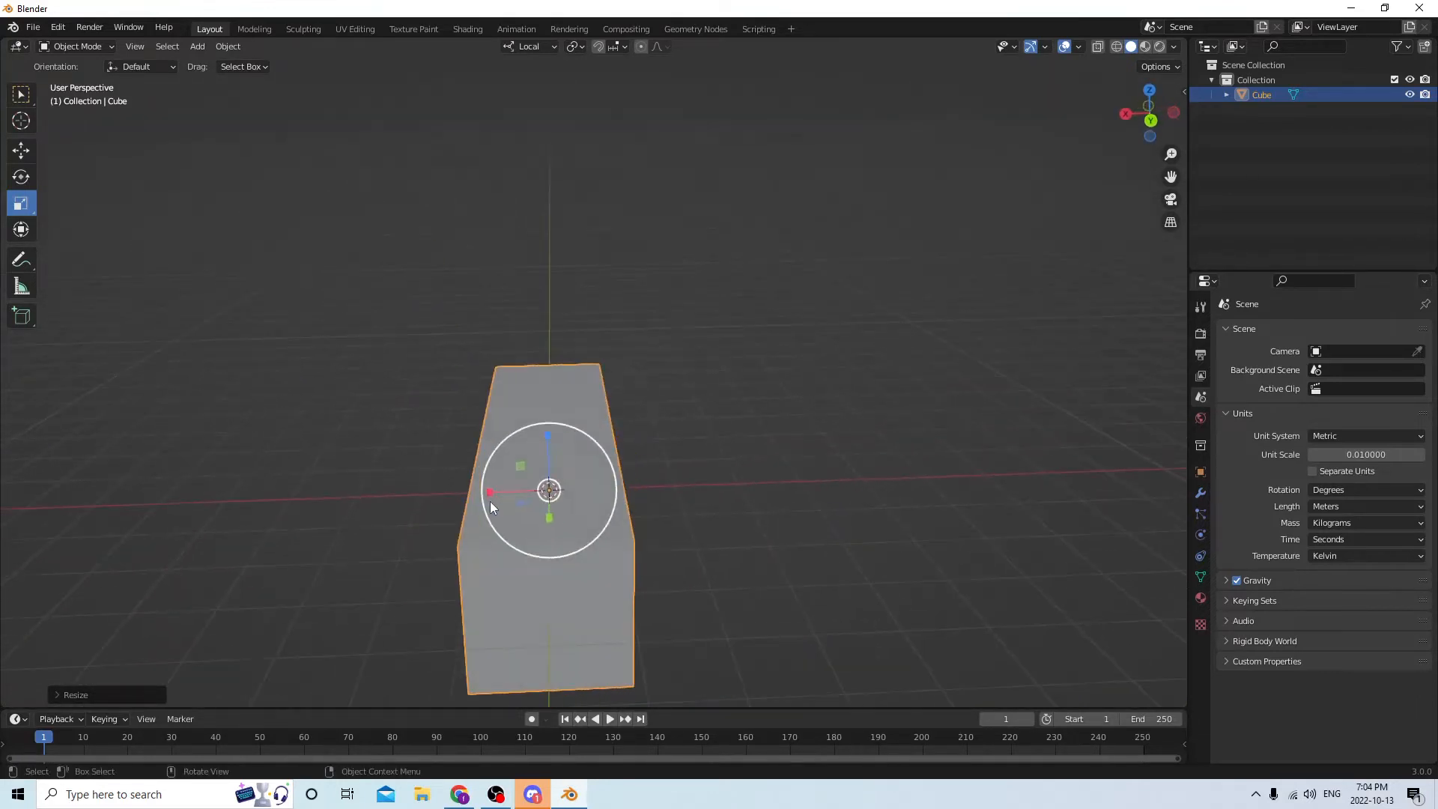
Duplicate the long seat block, leaving the copy in the same place
{"action": "left_click", "coordinate": [22, 151]}
{"action": "middle_click_drag", "start_coordinate": [417, 312], "coordinate": [436, 304]}
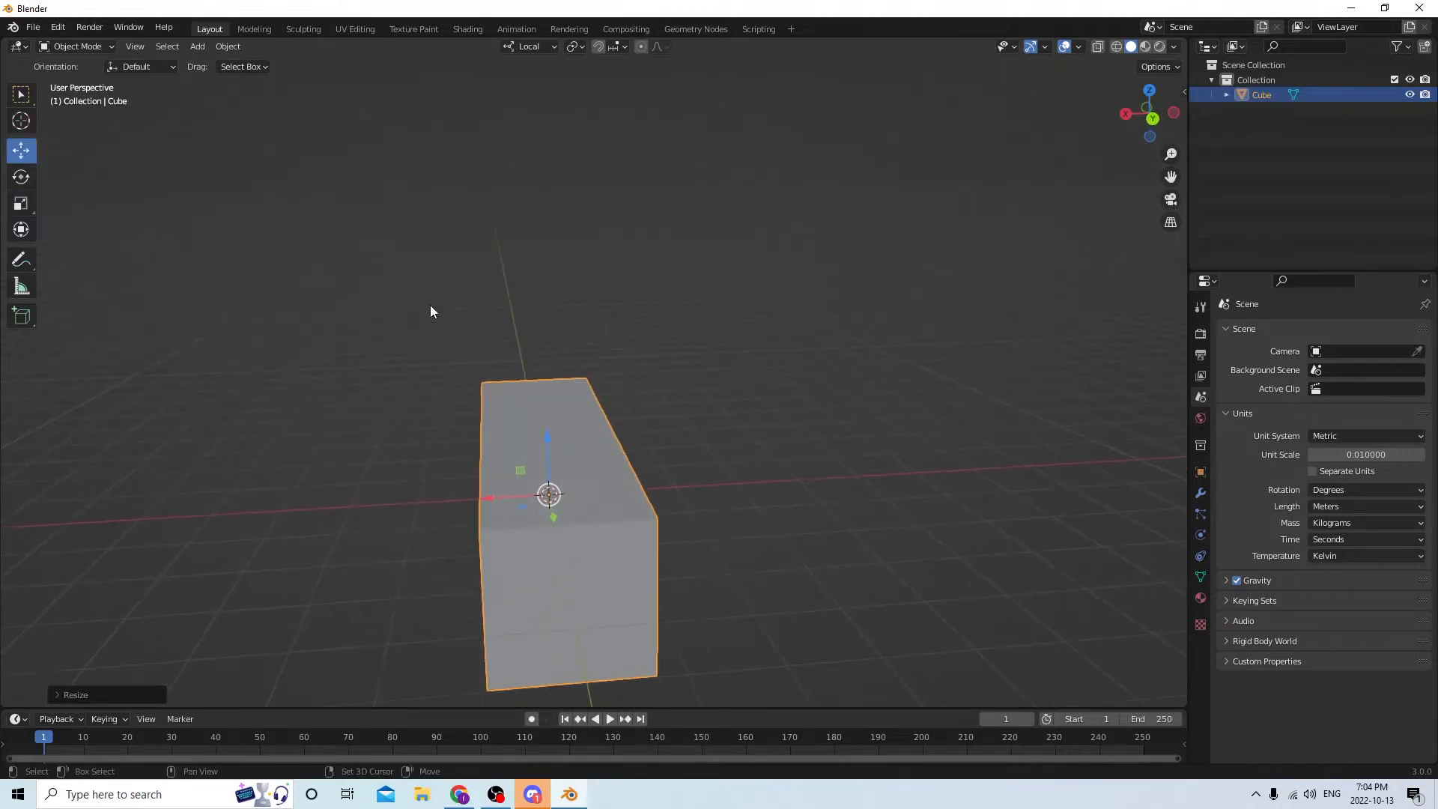
{"action": "key", "text": "shift+d"}
{"action": "right_click", "coordinate": [437, 300]}
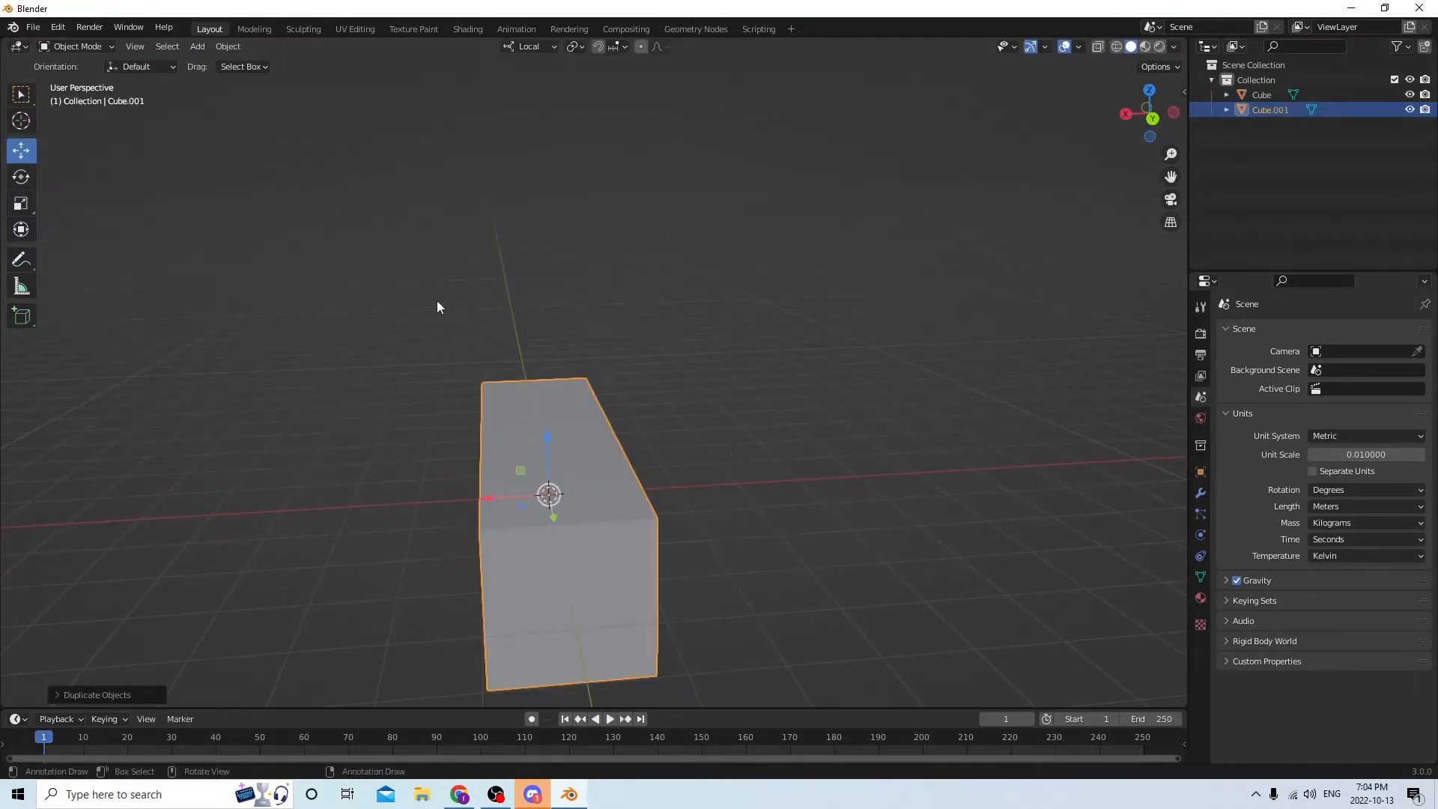
Scale the duplicate block taller along Z and much thinner along X to form a backrest
{"action": "left_click", "coordinate": [21, 203]}
{"action": "middle_click_drag", "start_coordinate": [352, 300], "coordinate": [383, 303]}
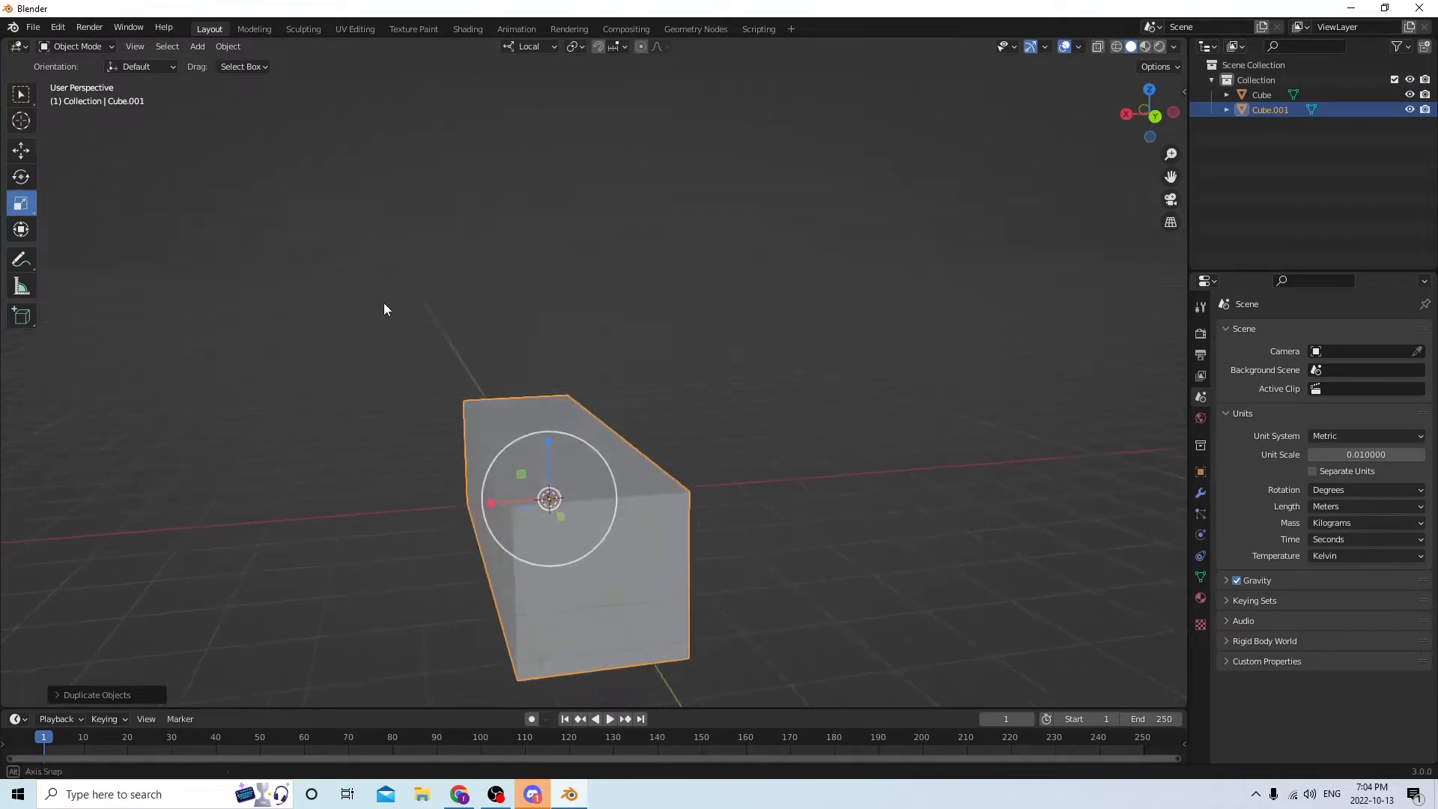
{"action": "left_click_drag", "start_coordinate": [545, 449], "coordinate": [549, 418]}
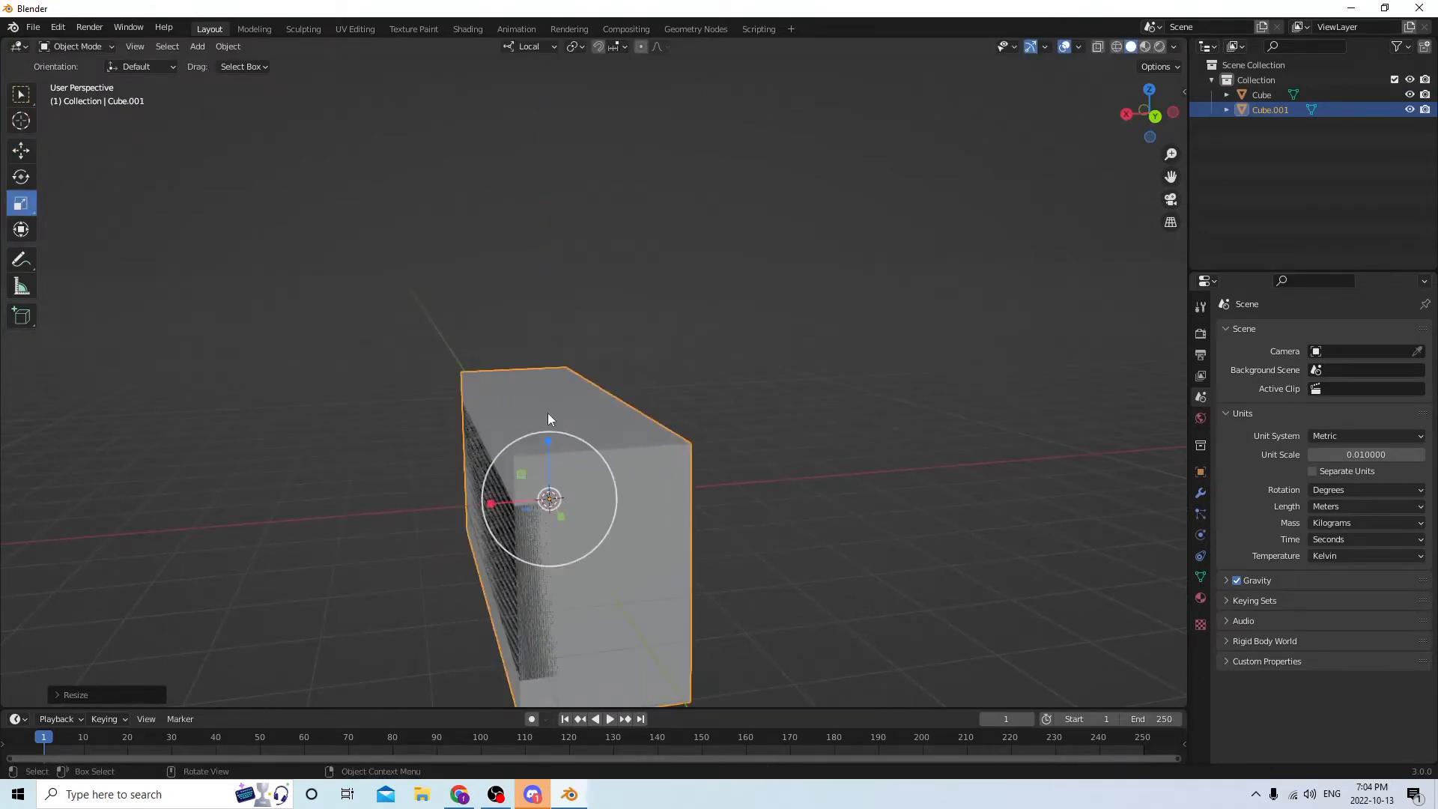
{"action": "left_click_drag", "start_coordinate": [481, 503], "coordinate": [520, 501]}
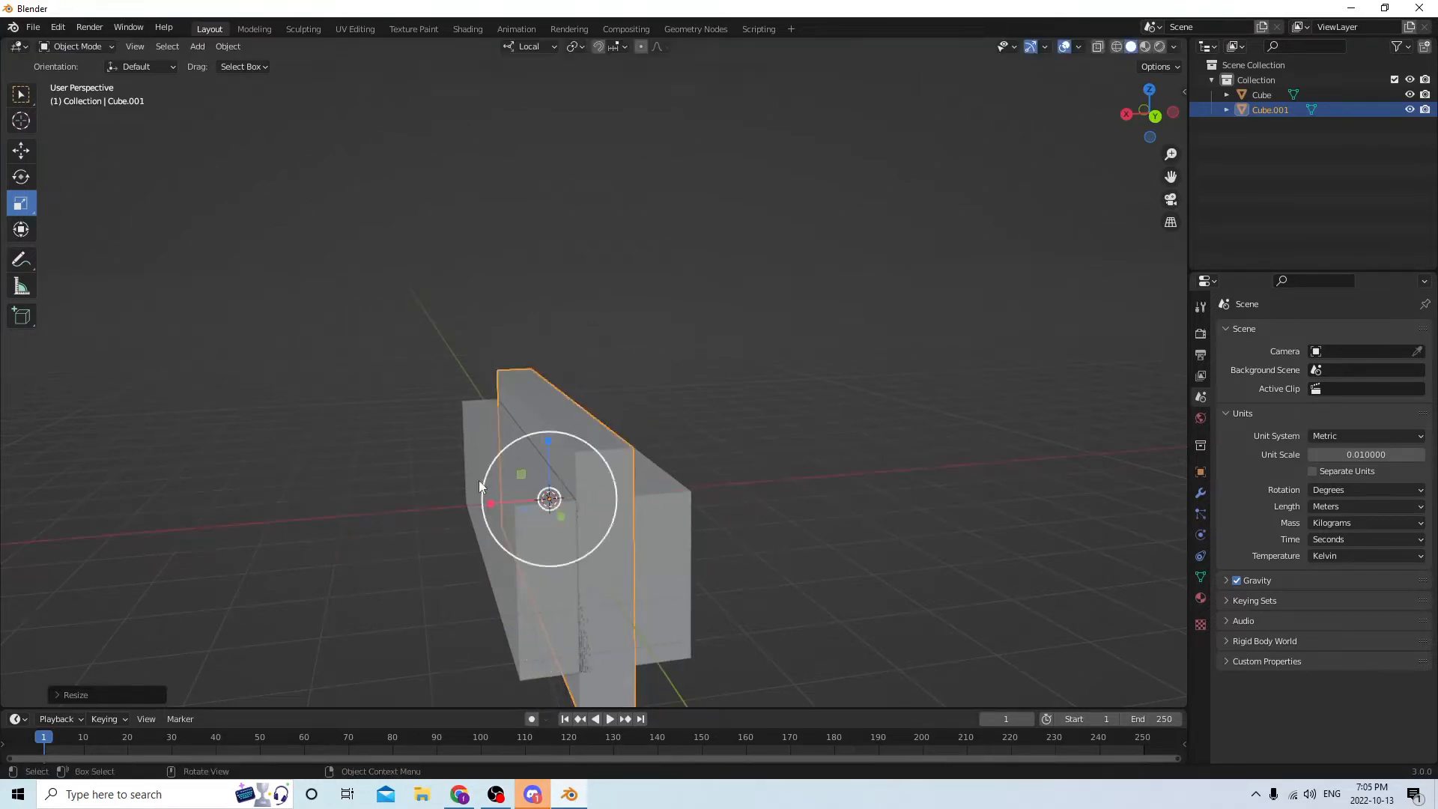
Move the backrest along X to the rear of the seat block and raise it along Z until the undersides roughly align
{"action": "left_click", "coordinate": [21, 152]}
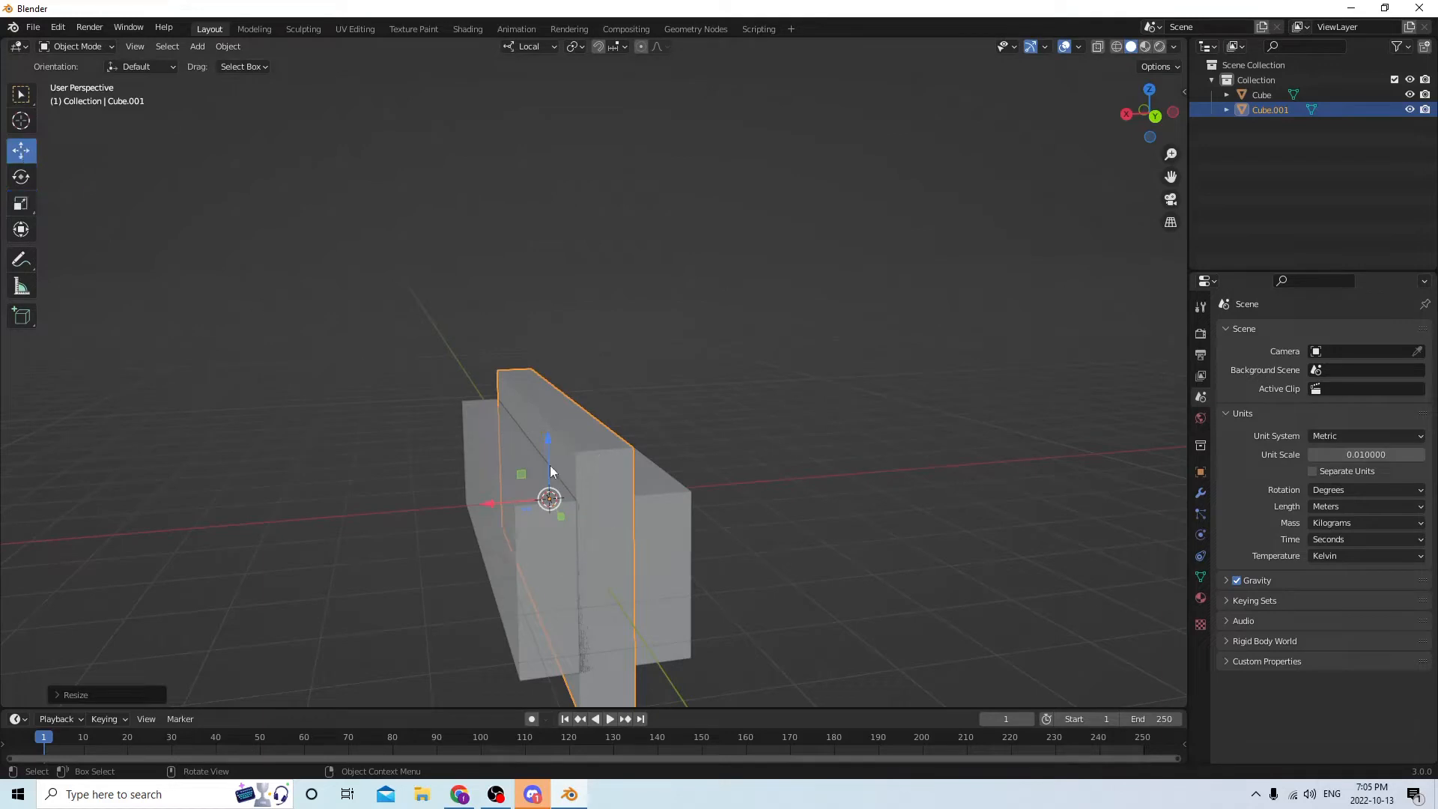
{"action": "left_click_drag", "start_coordinate": [479, 493], "coordinate": [583, 487]}
{"action": "middle_click_drag", "start_coordinate": [583, 487], "coordinate": [589, 394]}
{"action": "left_click_drag", "start_coordinate": [636, 434], "coordinate": [635, 397]}
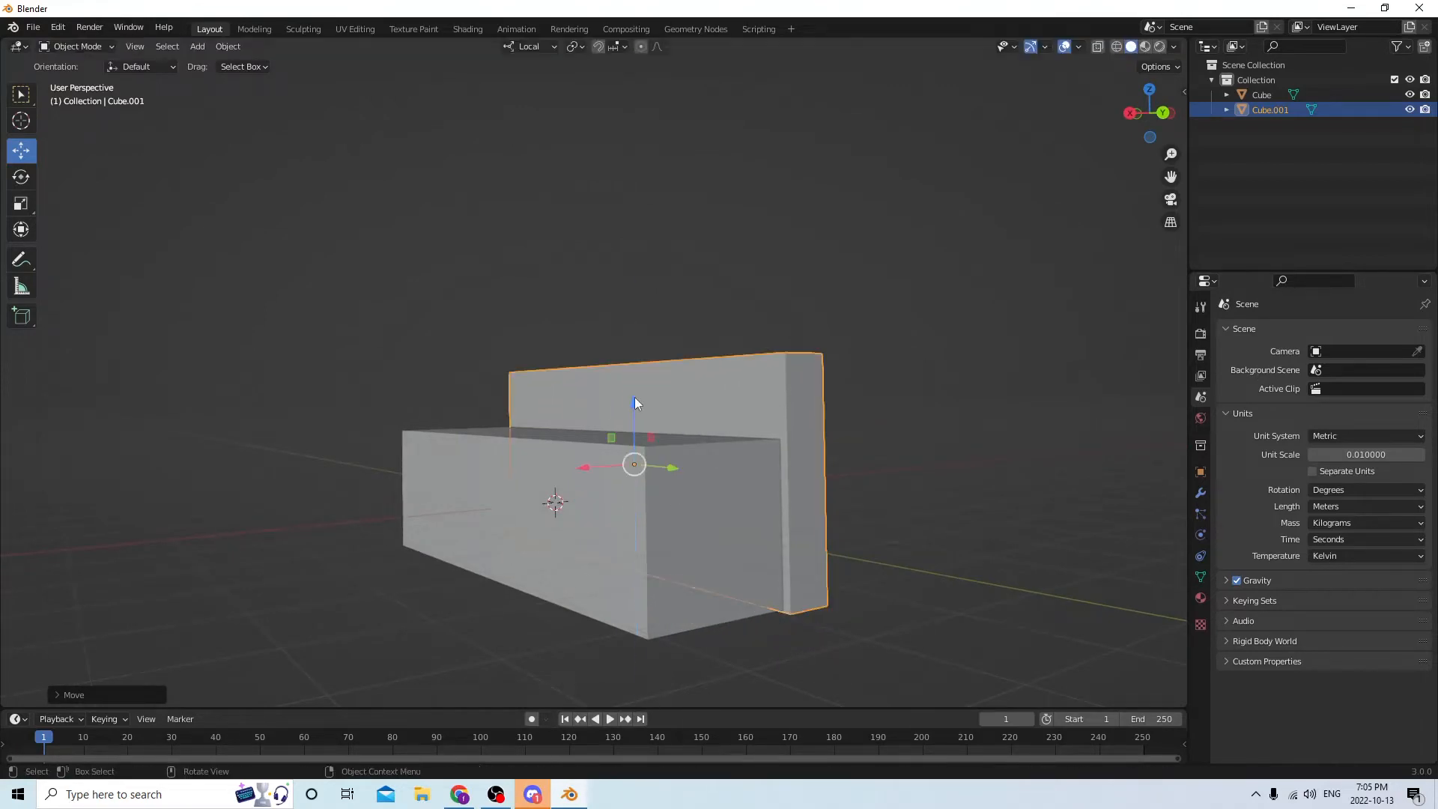
{"action": "middle_click_drag", "start_coordinate": [635, 397], "coordinate": [595, 463]}
{"action": "left_click_drag", "start_coordinate": [588, 466], "coordinate": [578, 462]}
{"action": "middle_click_drag", "start_coordinate": [578, 458], "coordinate": [608, 410]}
{"action": "left_click_drag", "start_coordinate": [626, 401], "coordinate": [627, 400]}
Select the seat block and scale it slightly lower along Z
{"action": "middle_click_drag", "start_coordinate": [626, 400], "coordinate": [771, 421]}
{"action": "left_click", "coordinate": [660, 479]}
{"action": "middle_click_drag", "start_coordinate": [661, 478], "coordinate": [757, 439]}
{"action": "left_click", "coordinate": [32, 203]}
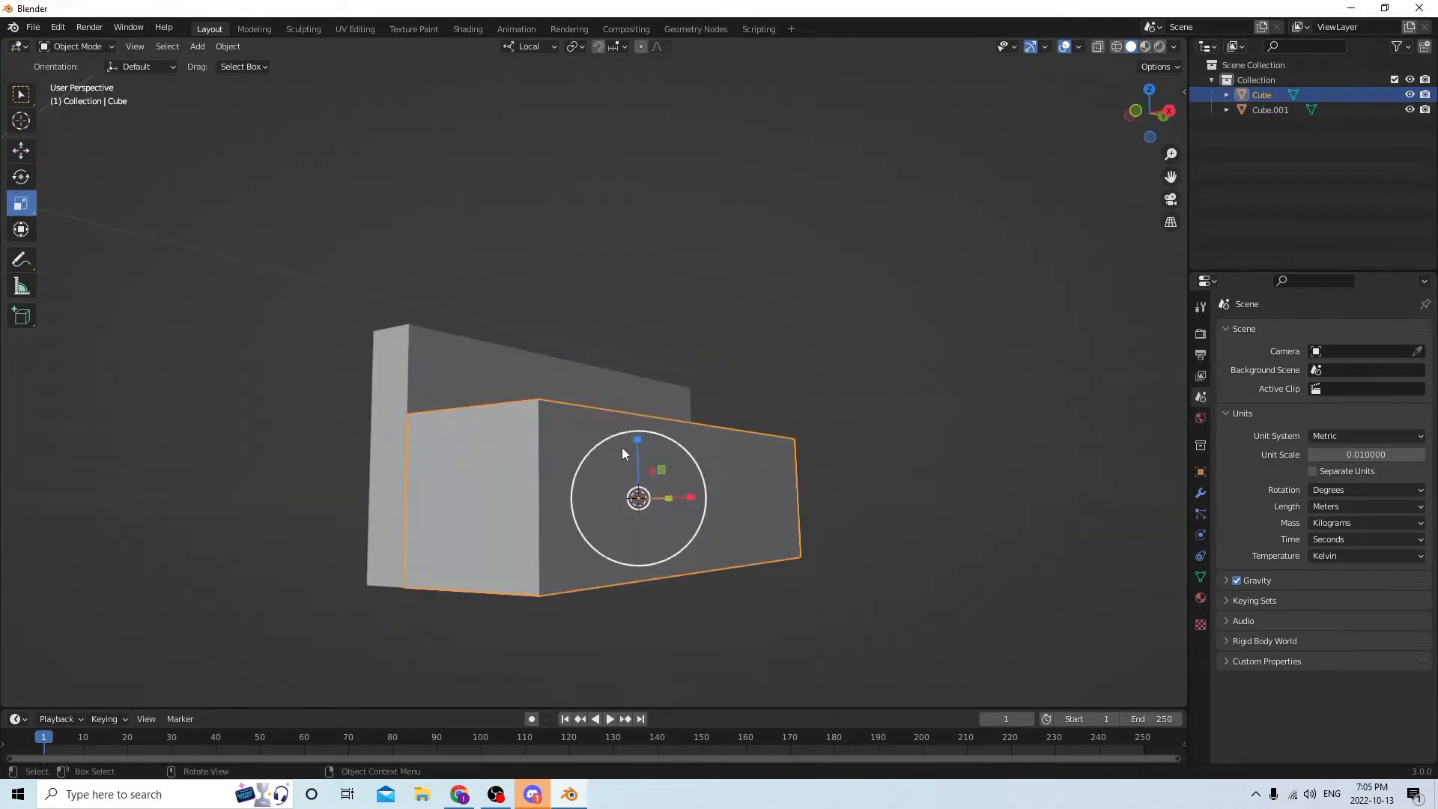
{"action": "left_click_drag", "start_coordinate": [635, 437], "coordinate": [626, 443]}
Lower the seat block slightly along Z to bring its underside level with the backrest's
{"action": "middle_click_drag", "start_coordinate": [627, 444], "coordinate": [555, 460]}
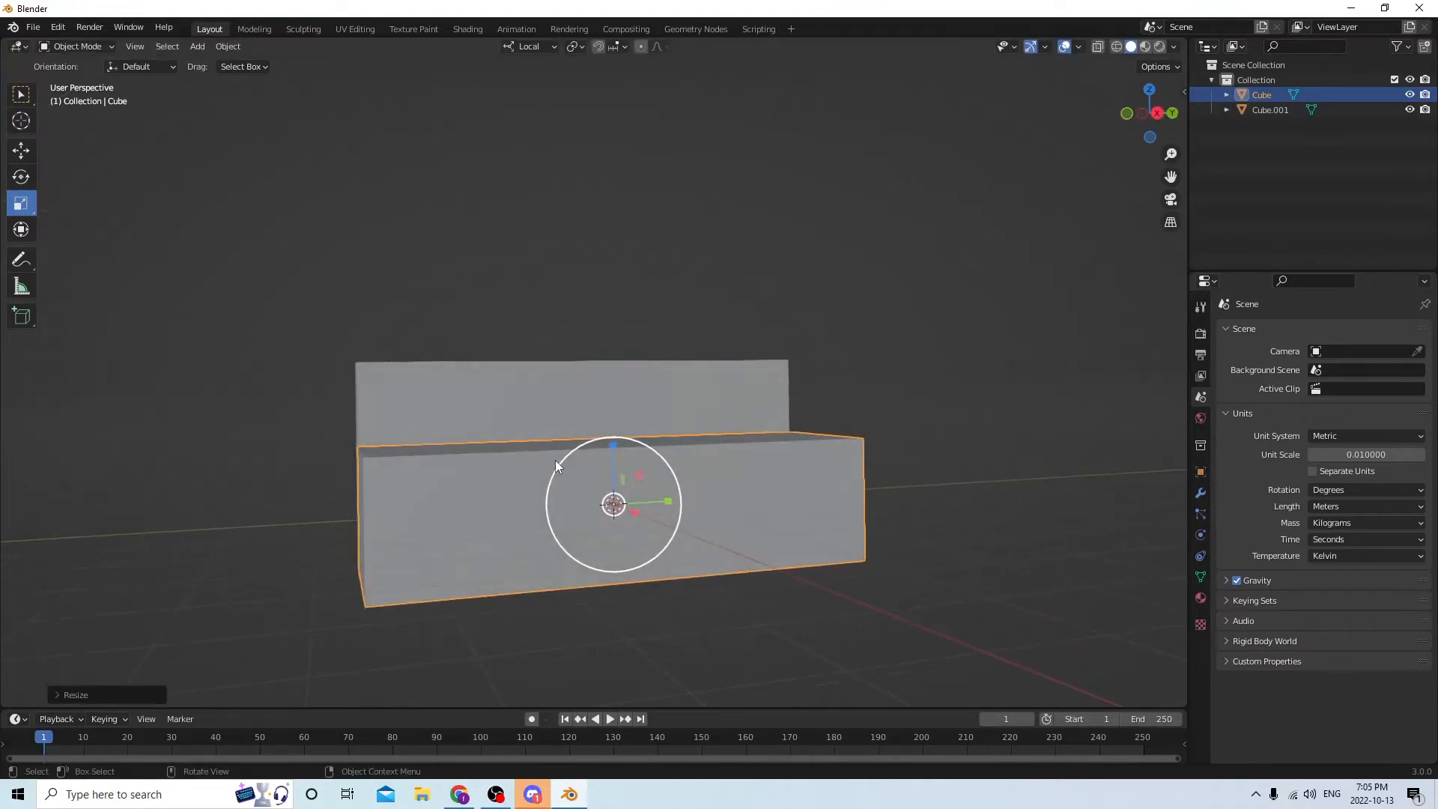
{"action": "left_click", "coordinate": [30, 153]}
{"action": "middle_click_drag", "start_coordinate": [343, 241], "coordinate": [614, 388]}
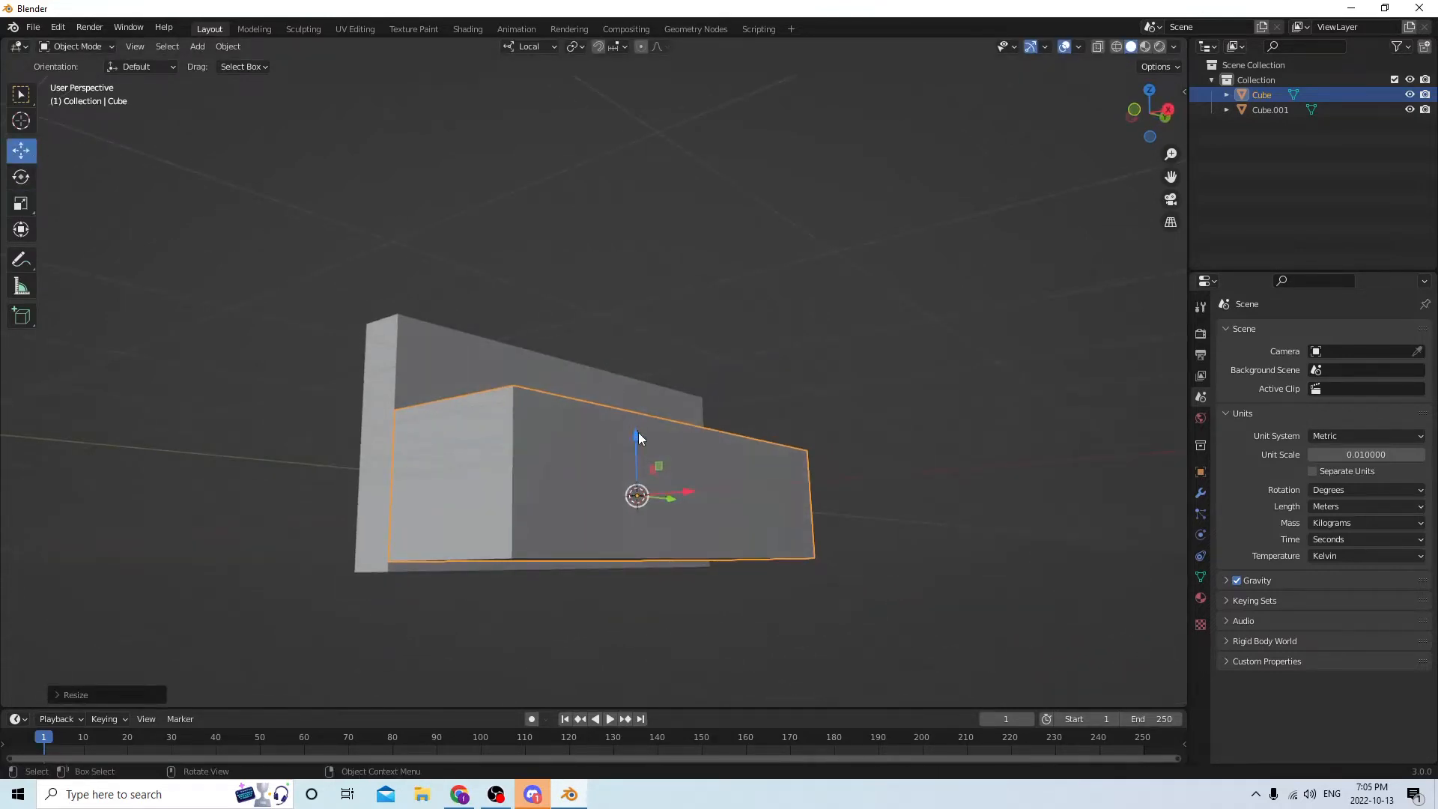
{"action": "left_click_drag", "start_coordinate": [639, 433], "coordinate": [638, 440]}
{"action": "middle_click_drag", "start_coordinate": [638, 440], "coordinate": [711, 465]}
Duplicate the seat block and move the copy along Y past one end of the seat
{"action": "left_click", "coordinate": [707, 462]}
{"action": "left_click", "coordinate": [718, 474]}
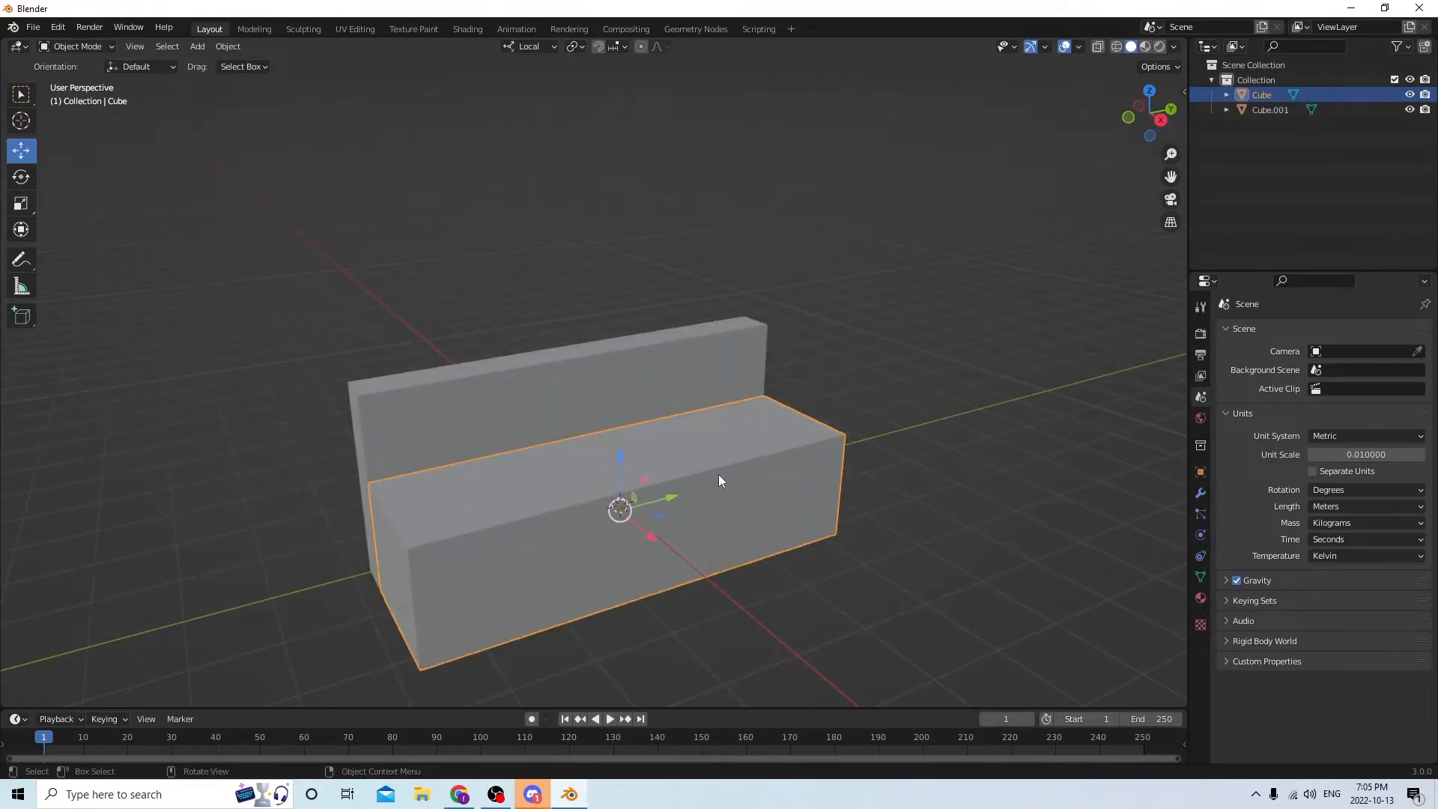
{"action": "key", "text": "shift+d"}
{"action": "right_click", "coordinate": [852, 433]}
{"action": "middle_click_drag", "start_coordinate": [853, 433], "coordinate": [757, 445]}
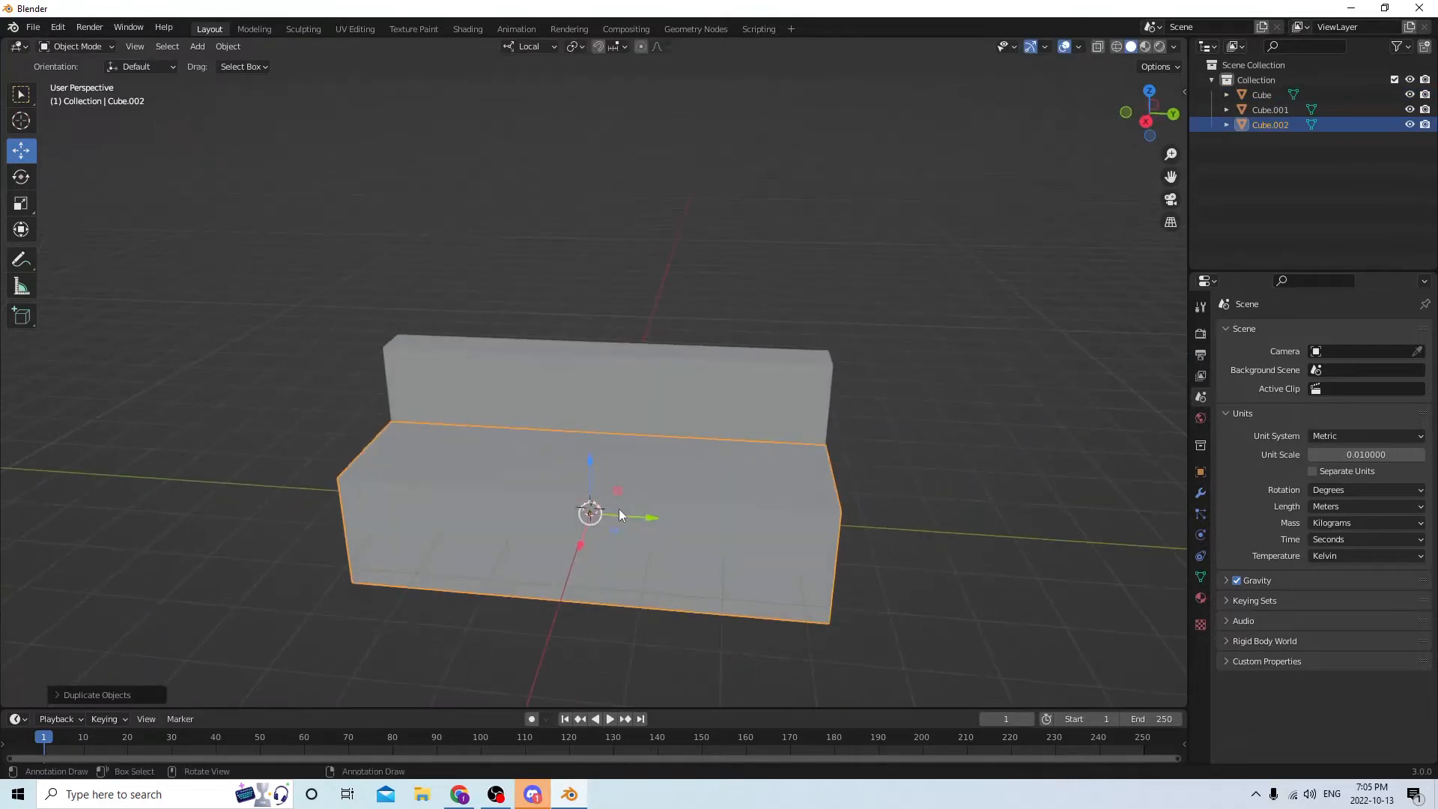
{"action": "left_click_drag", "start_coordinate": [619, 515], "coordinate": [720, 424]}
Scale the seat copy down along Y into a thin armrest panel
{"action": "left_click", "coordinate": [26, 207]}
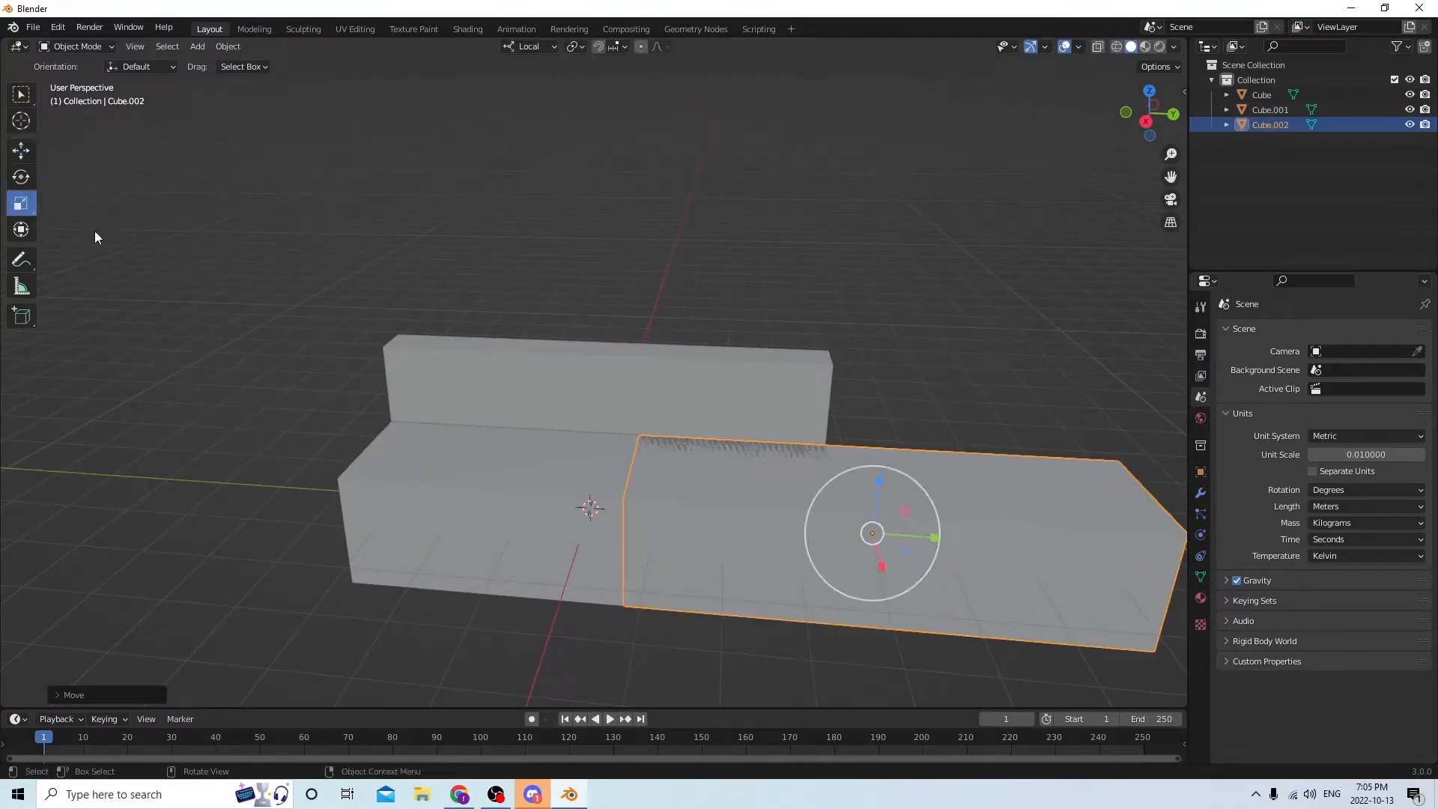
{"action": "left_click_drag", "start_coordinate": [936, 538], "coordinate": [876, 531]}
{"action": "middle_click_drag", "start_coordinate": [819, 495], "coordinate": [790, 556]}
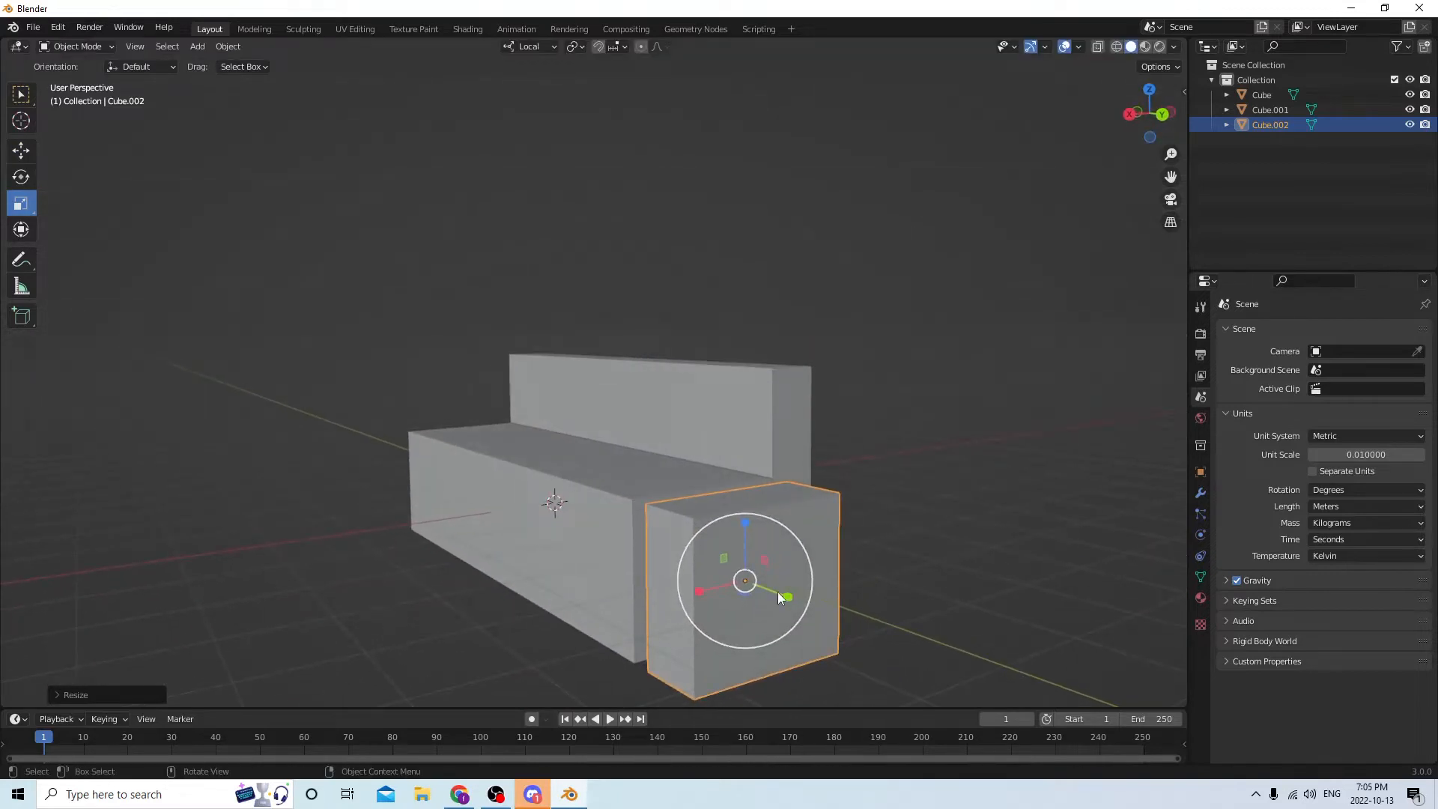
{"action": "left_click_drag", "start_coordinate": [778, 591], "coordinate": [764, 586]}
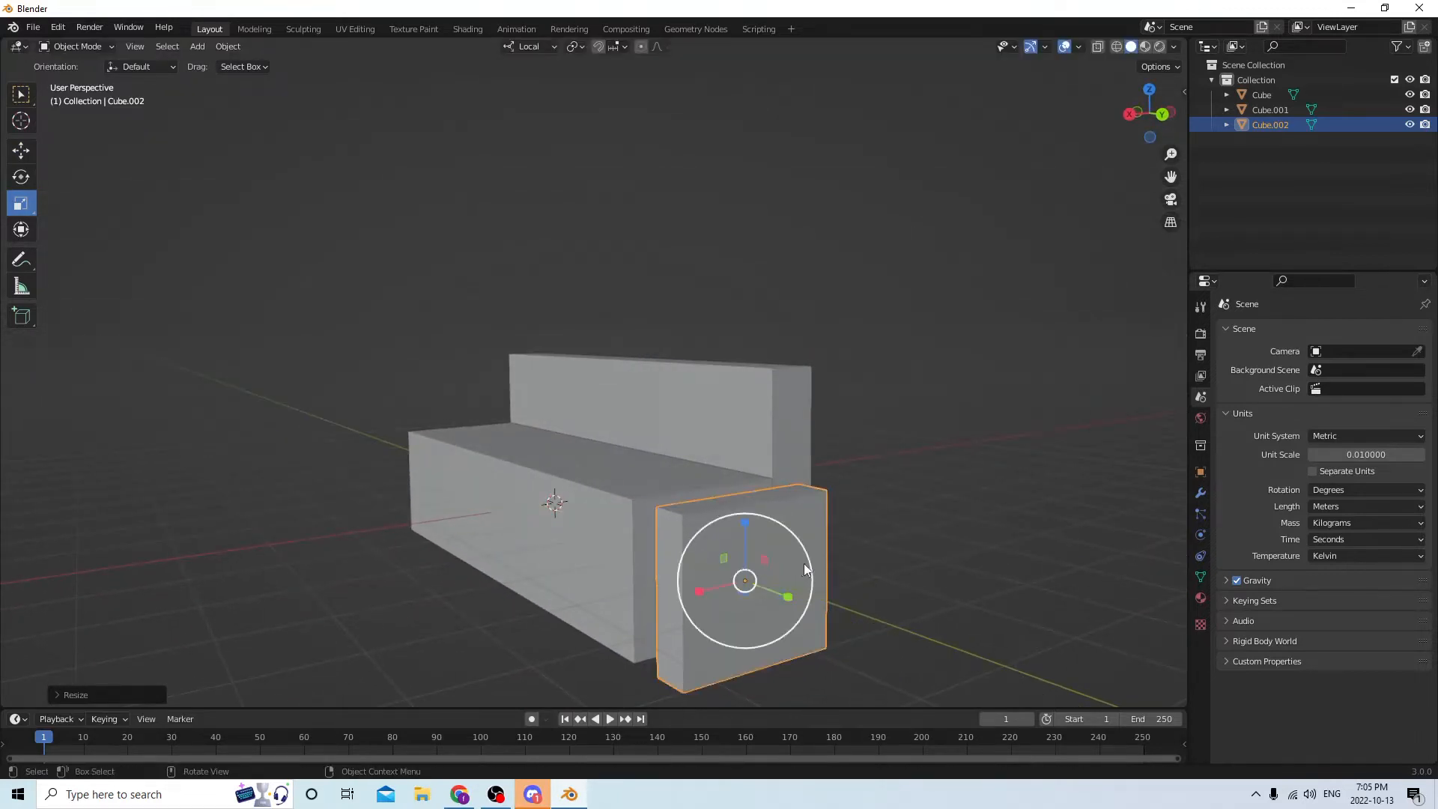
Widen the armrest panel along X and shift it back to span both the seat and the backrest
{"action": "mouse_move", "coordinate": [803, 563]}
{"action": "middle_mouse_down"}
{"action": "mouse_move", "coordinate": [882, 552]}
{"action": "mouse_move", "coordinate": [818, 579]}
{"action": "mouse_move", "coordinate": [807, 551]}
{"action": "middle_mouse_up"}
{"action": "mouse_move", "coordinate": [495, 592]}
{"action": "left_mouse_down"}
{"action": "mouse_move", "coordinate": [464, 587]}
{"action": "mouse_move", "coordinate": [515, 586]}
{"action": "mouse_move", "coordinate": [501, 569]}
{"action": "left_mouse_up"}
{"action": "left_click", "coordinate": [20, 150]}
{"action": "middle_click_drag", "start_coordinate": [502, 569], "coordinate": [479, 524]}
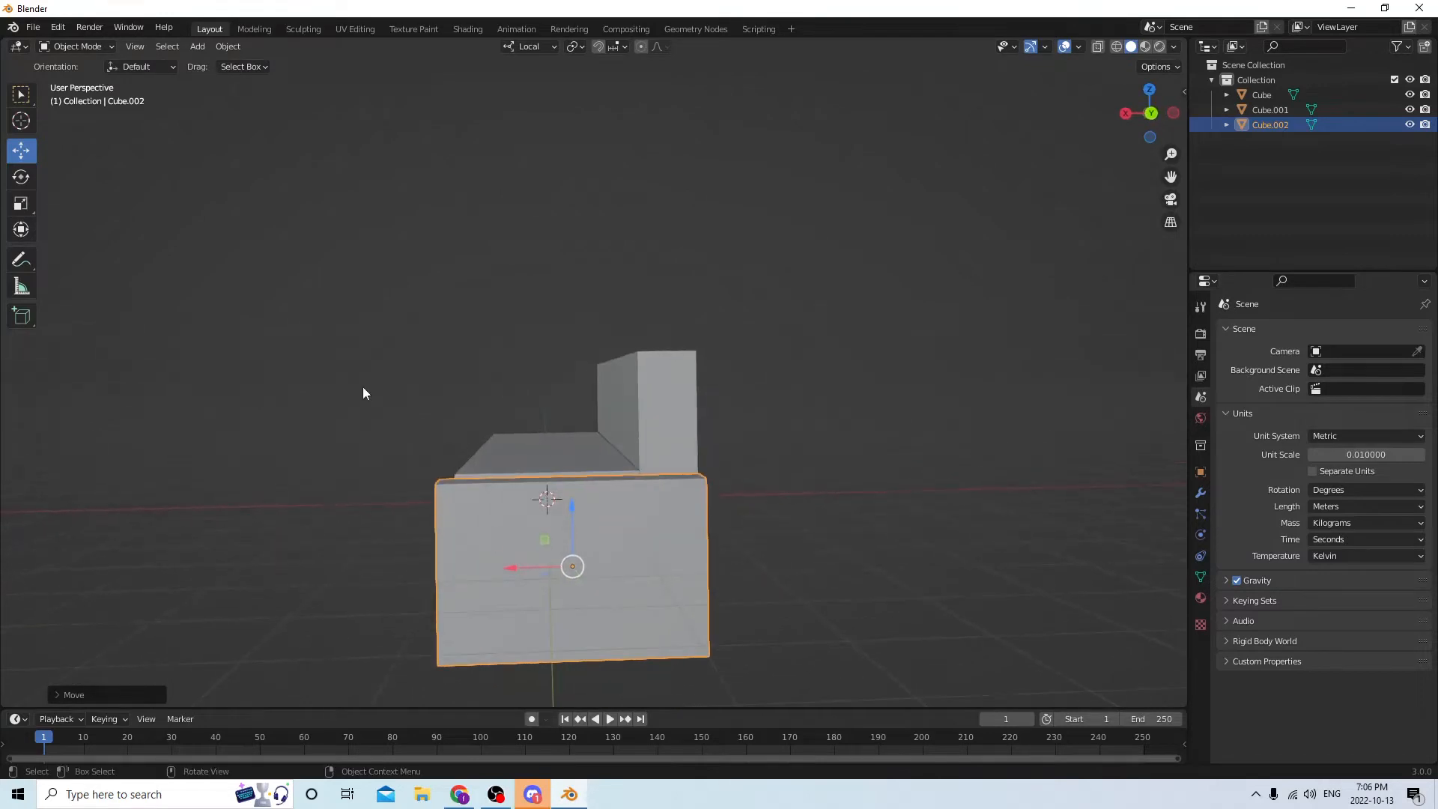
Scale the armrest panel slightly taller along Z and move it along Y against the end of the seat
{"action": "left_click", "coordinate": [18, 209]}
{"action": "left_click_drag", "start_coordinate": [572, 503], "coordinate": [575, 484]}
{"action": "middle_click_drag", "start_coordinate": [563, 487], "coordinate": [715, 491]}
{"action": "left_click", "coordinate": [20, 150]}
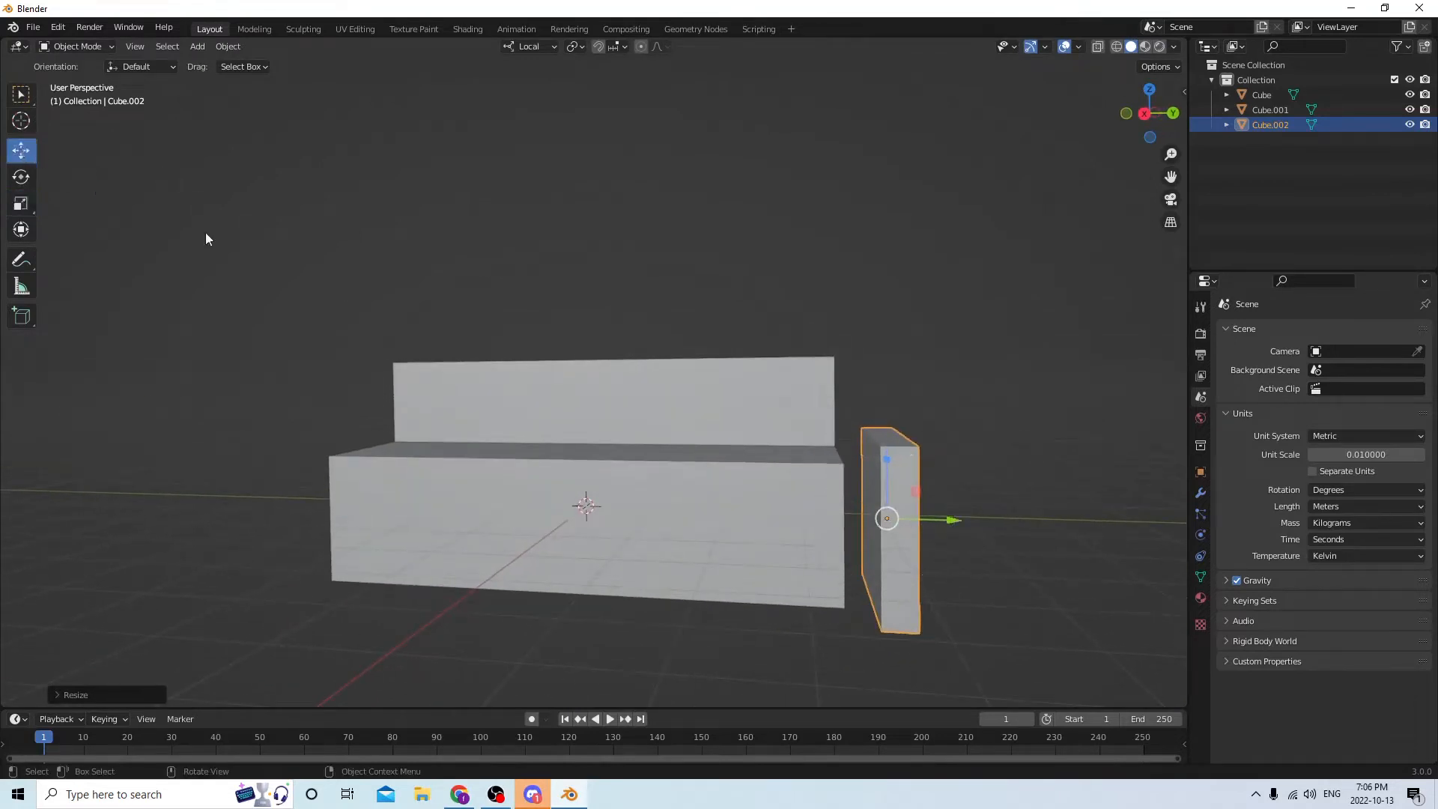
{"action": "left_click_drag", "start_coordinate": [960, 523], "coordinate": [923, 523]}
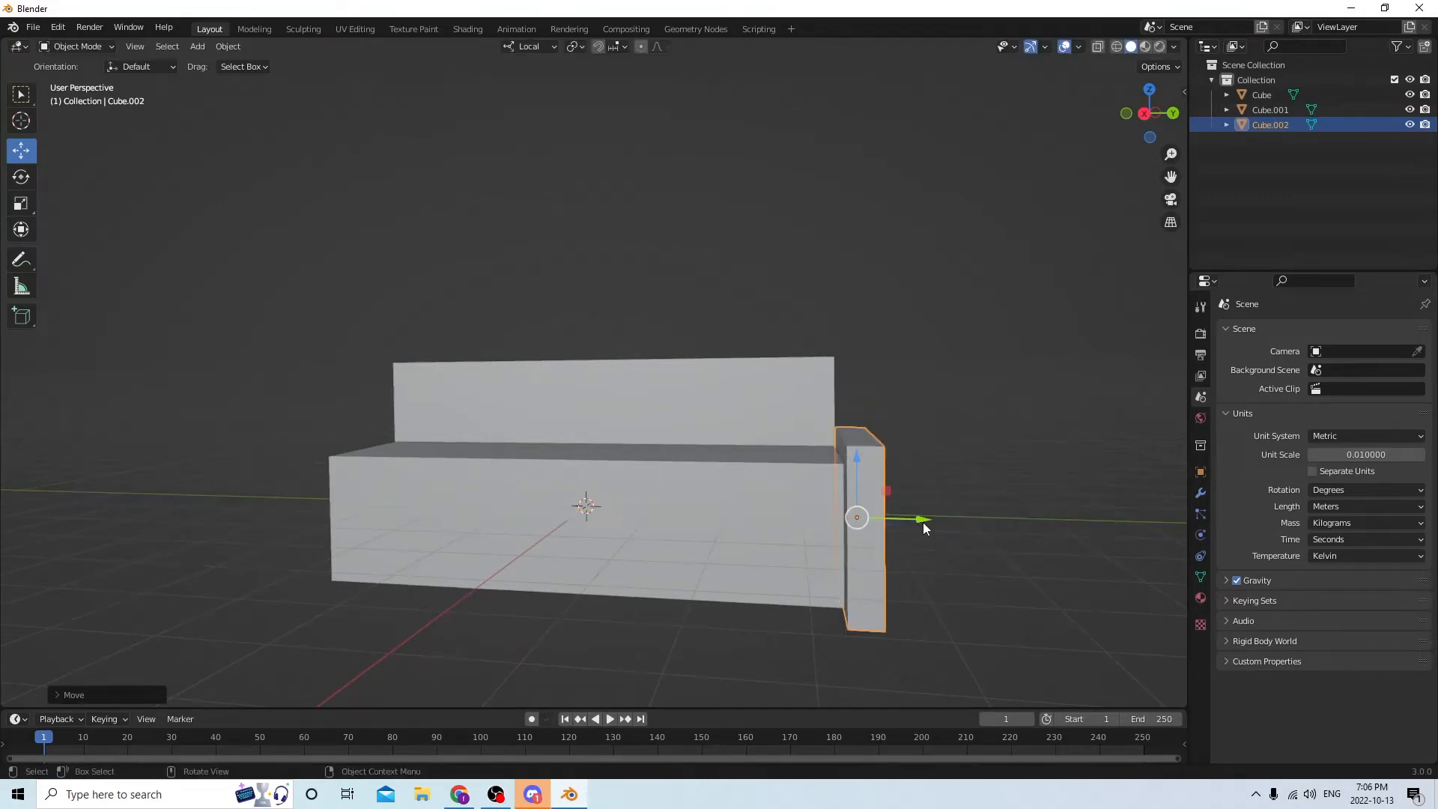
Bevel the two short top edges at the front and back of the armrest by about 0.003 m
{"action": "middle_click_drag", "start_coordinate": [923, 523], "coordinate": [839, 541]}
{"action": "key", "text": "Tab"}
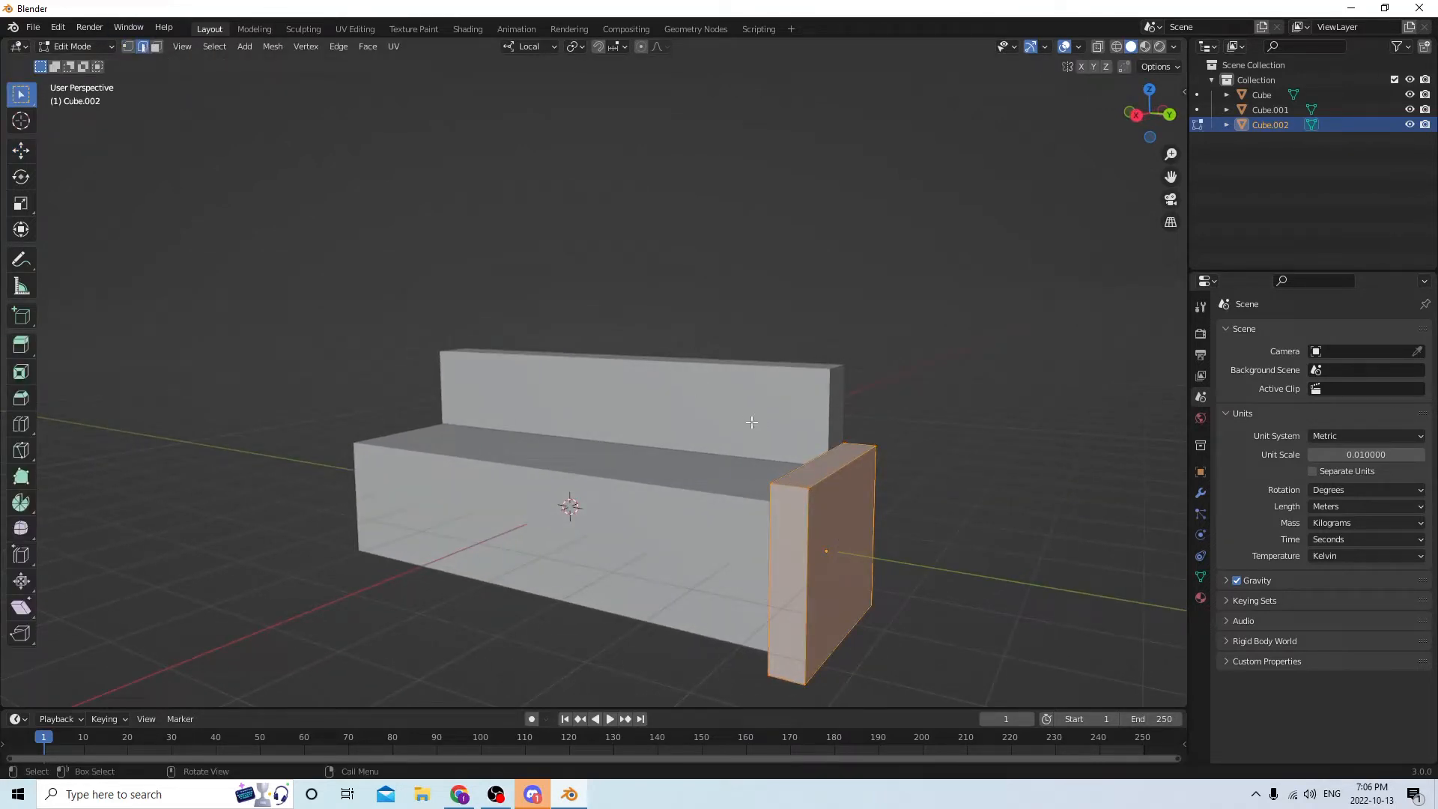
{"action": "left_click", "coordinate": [791, 490]}
{"action": "middle_click_drag", "start_coordinate": [790, 487], "coordinate": [731, 485]}
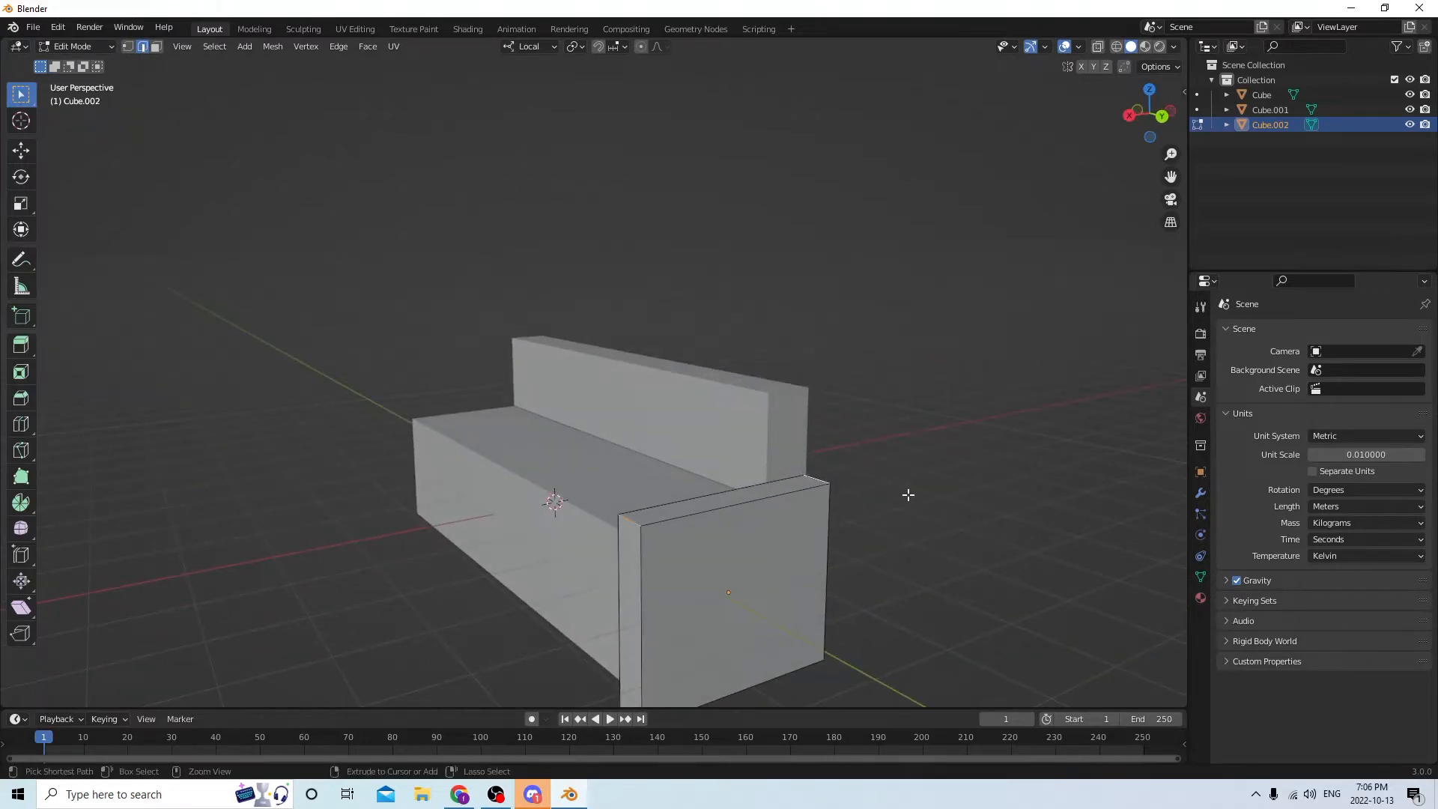
{"action": "key", "text": "ctrl+b"}
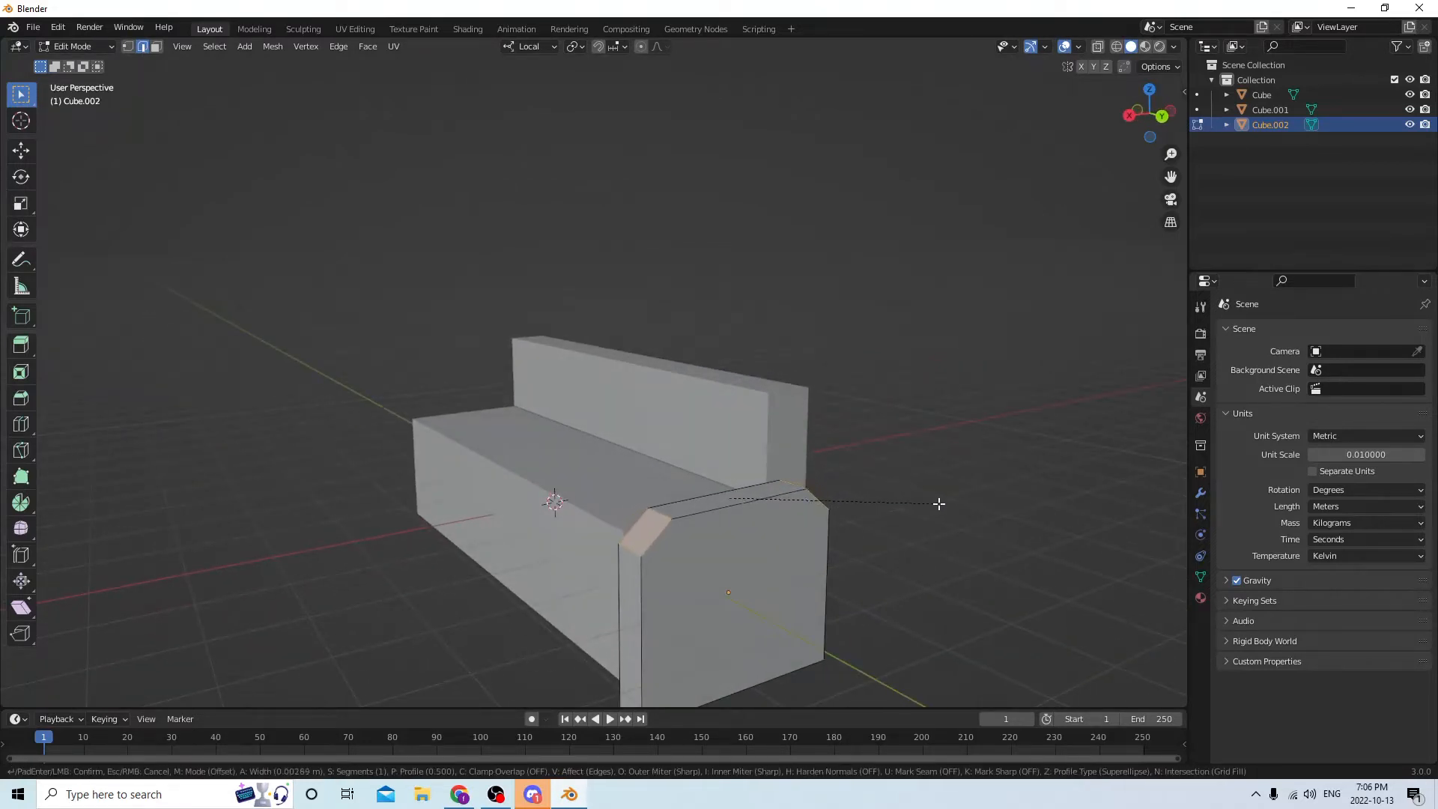
{"action": "left_click", "coordinate": [940, 504]}
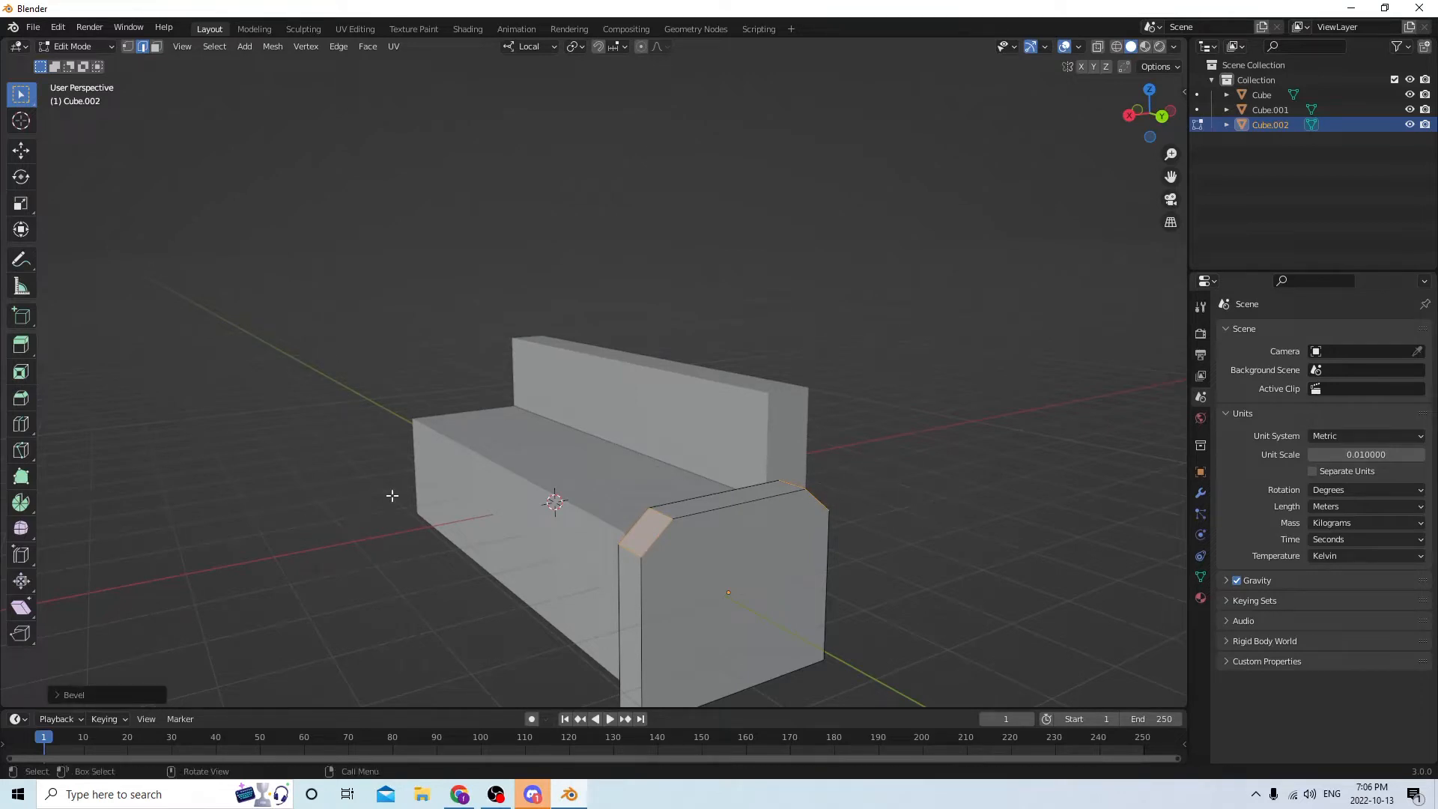
Set the armrest bevel to 3 segments for rounded corners and return to Object Mode
{"action": "left_click", "coordinate": [102, 691]}
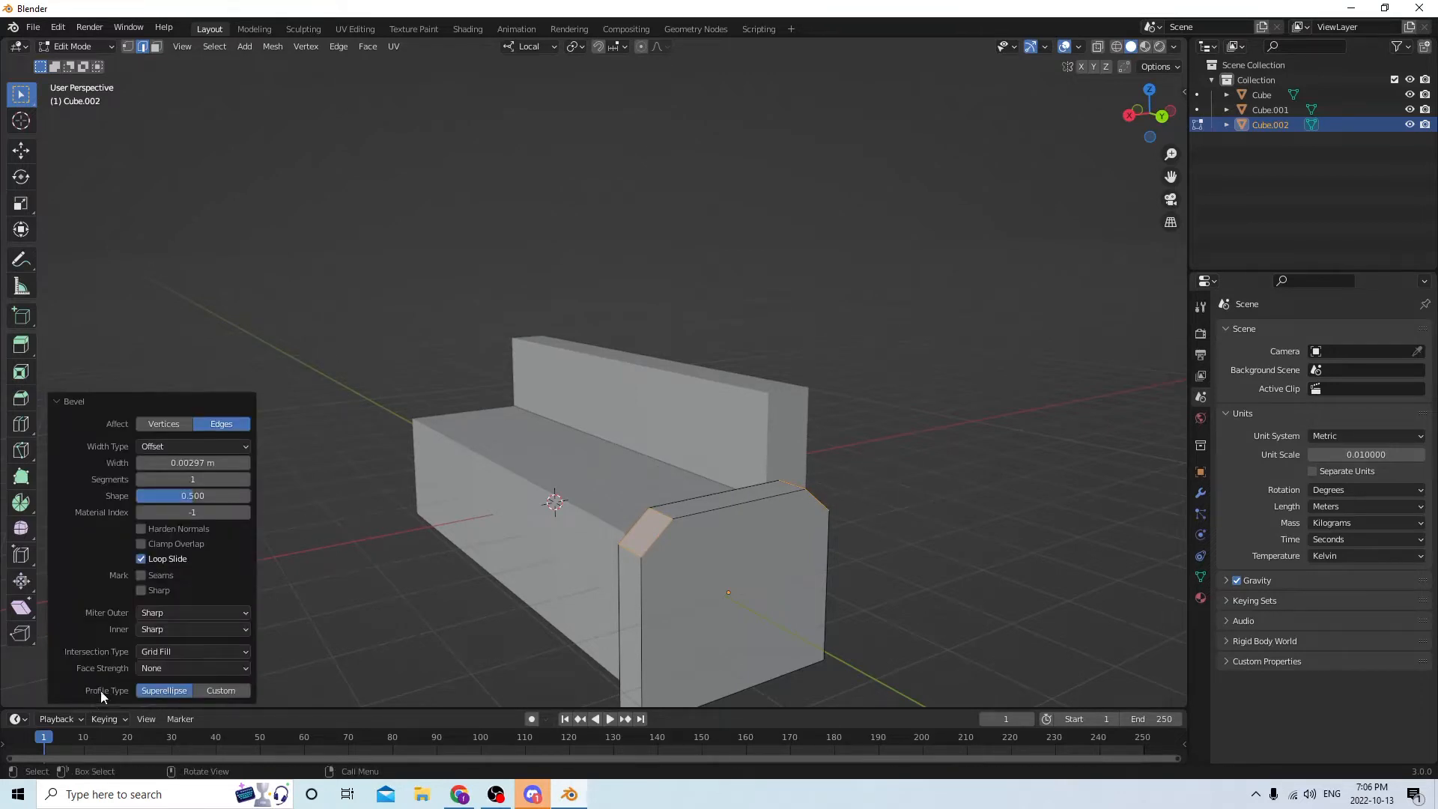
{"action": "left_click", "coordinate": [245, 480]}
{"action": "left_click", "coordinate": [246, 479]}
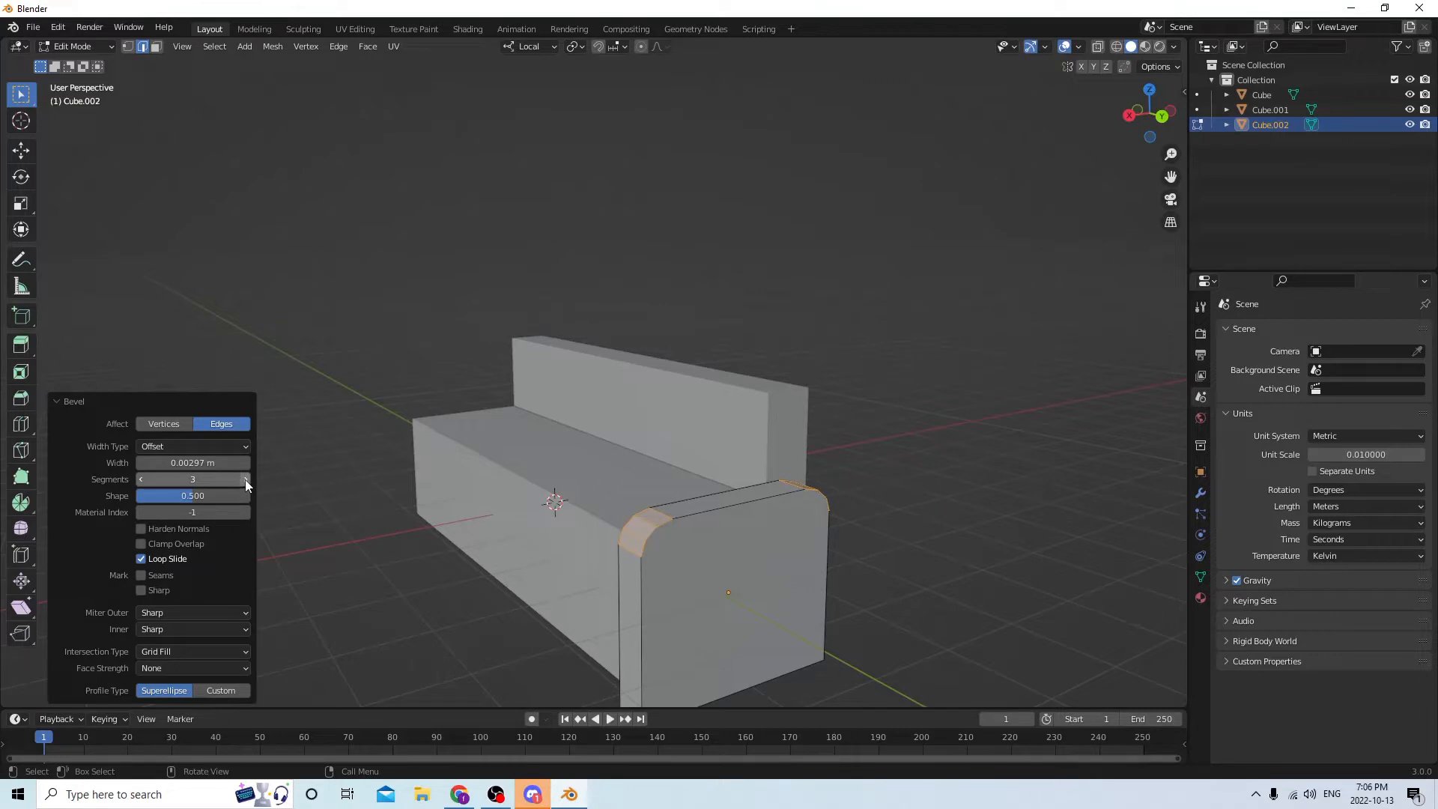
{"action": "left_click", "coordinate": [873, 407]}
{"action": "middle_click_drag", "start_coordinate": [874, 407], "coordinate": [985, 454]}
{"action": "key", "text": "Tab"}
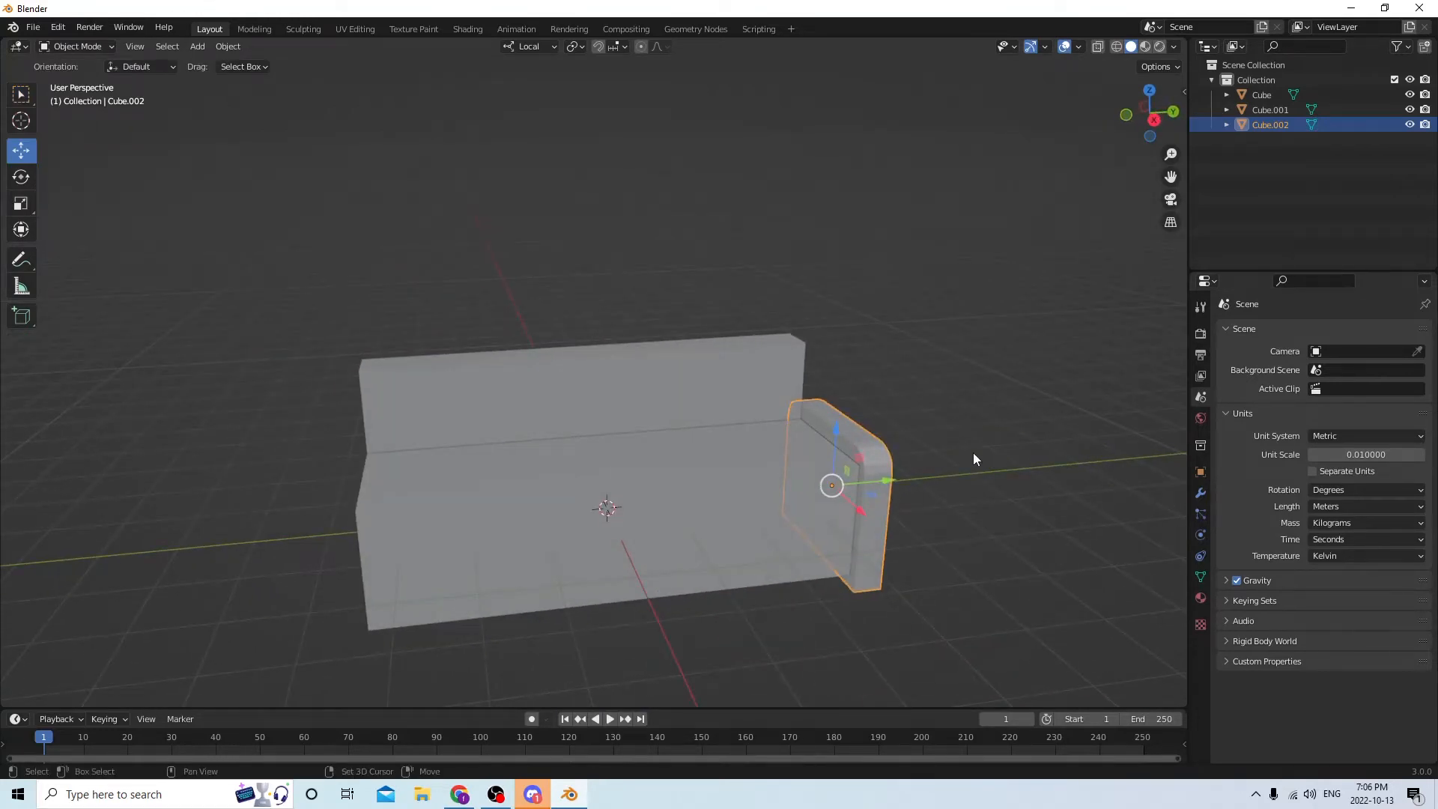
Duplicate the armrest and set the copy's Y location to -0.037247 m at the opposite end of the seat
{"action": "key", "text": "shift+d"}
{"action": "right_click", "coordinate": [1034, 424]}
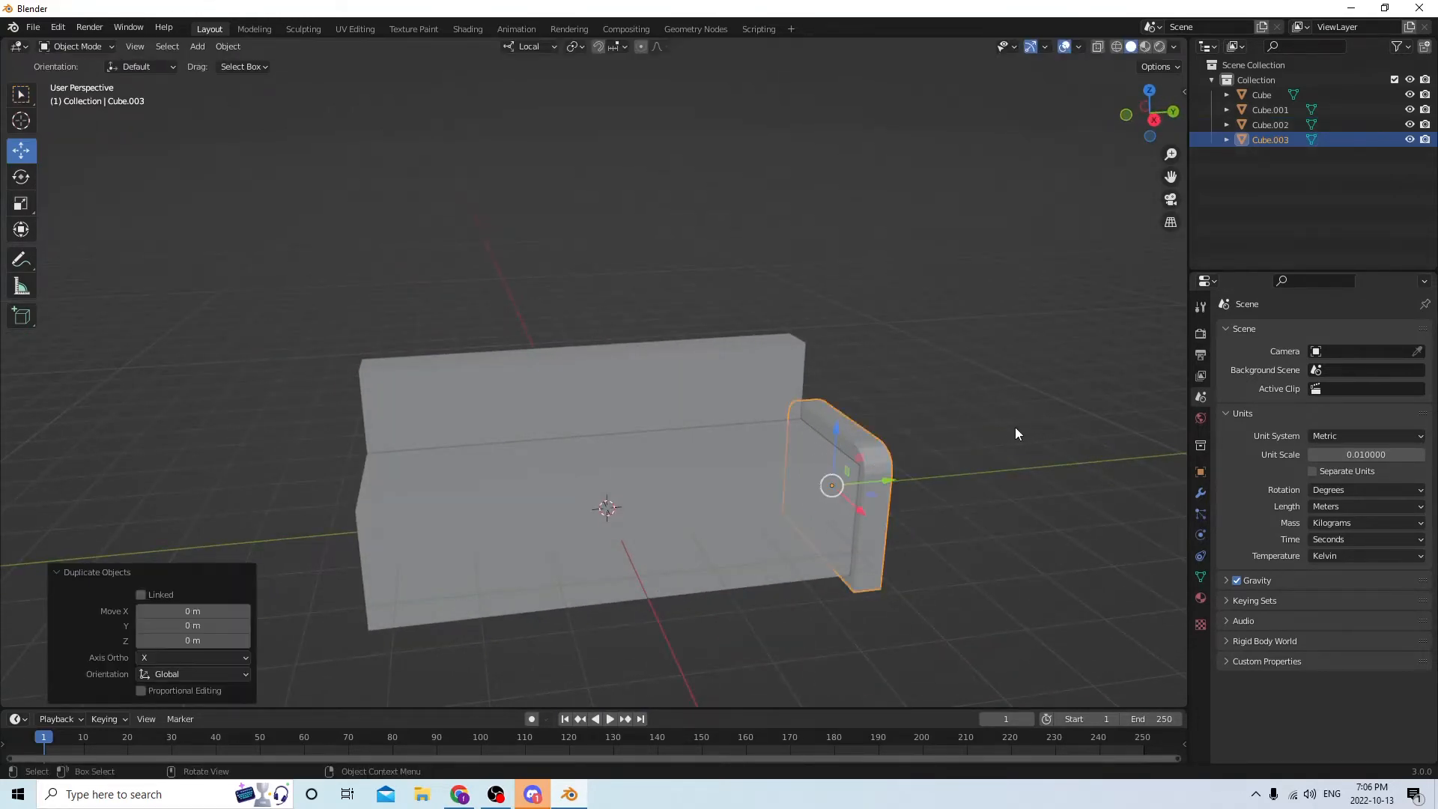
{"action": "middle_click_drag", "start_coordinate": [1014, 427], "coordinate": [928, 407]}
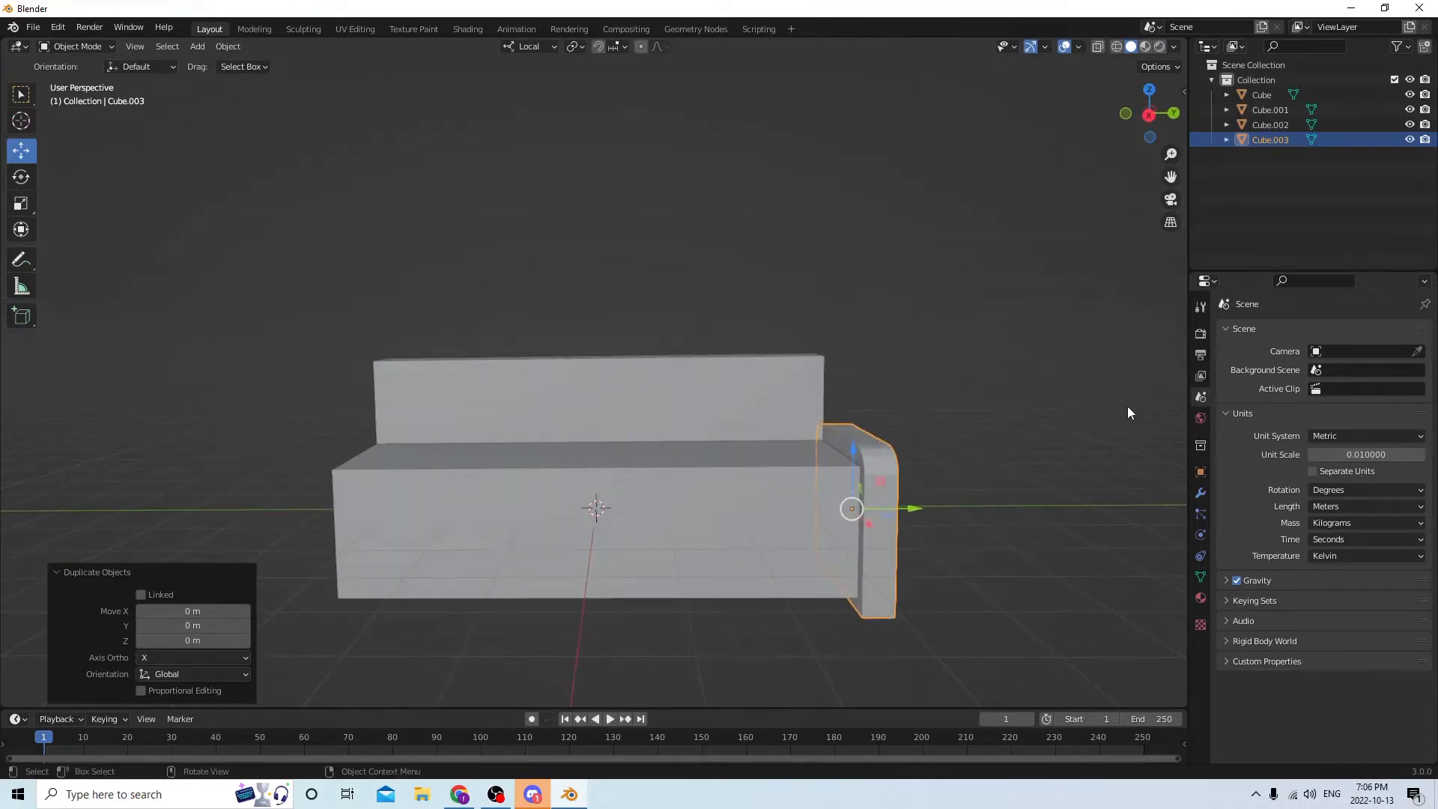
{"action": "left_click", "coordinate": [1200, 473]}
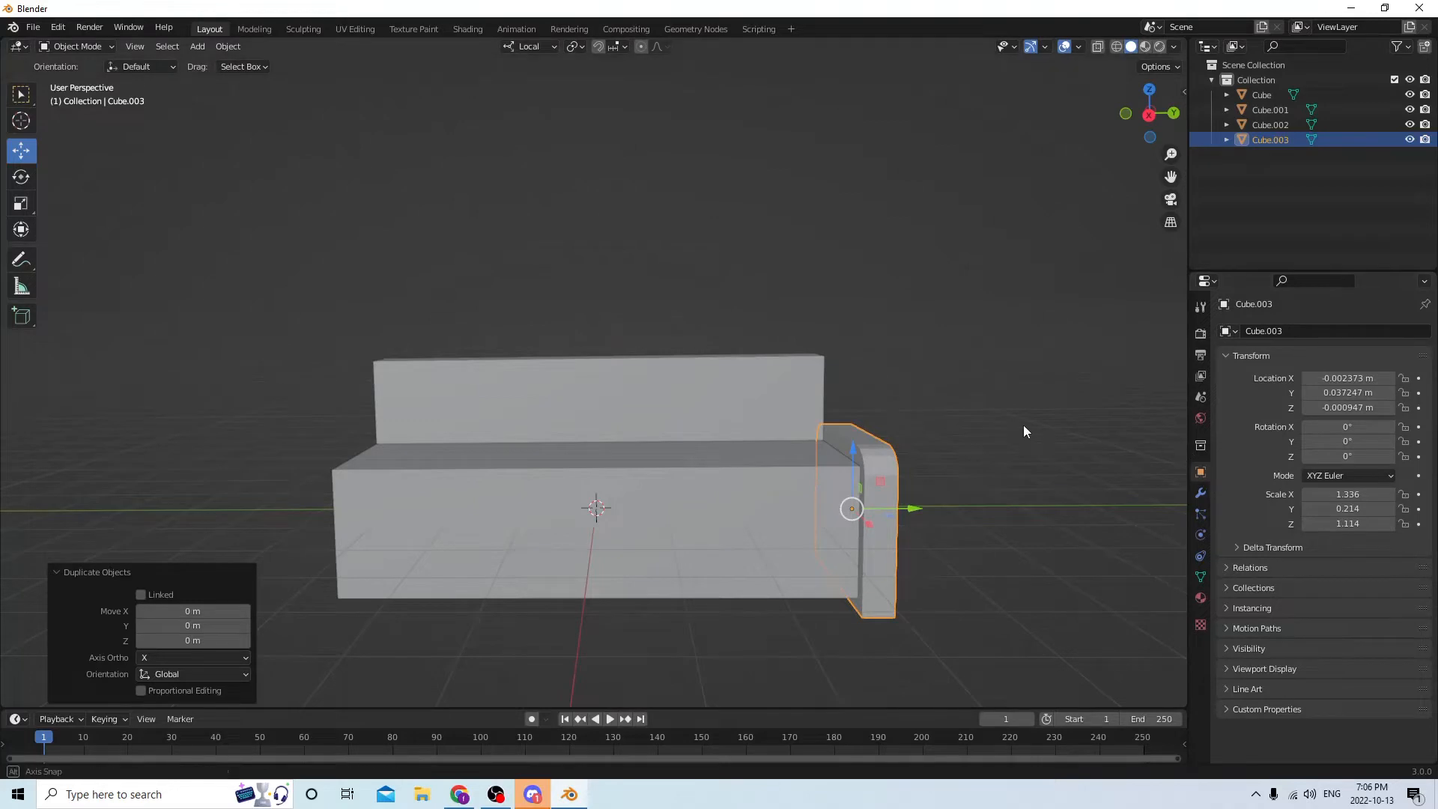
{"action": "middle_click_drag", "start_coordinate": [1024, 425], "coordinate": [1028, 462]}
{"action": "left_click_drag", "start_coordinate": [895, 497], "coordinate": [954, 498]}
{"action": "right_click", "coordinate": [955, 498]}
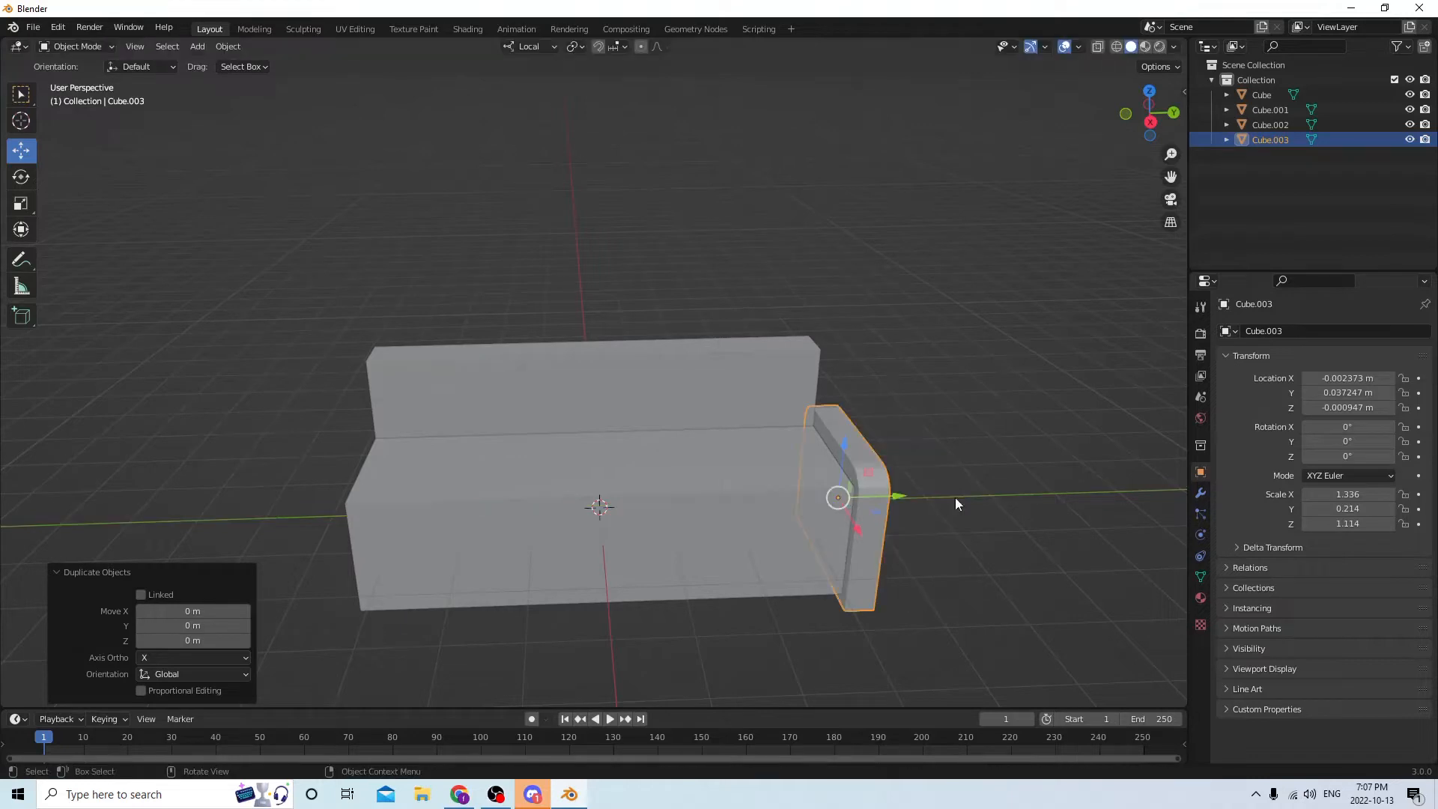
{"action": "left_click", "coordinate": [1322, 397]}
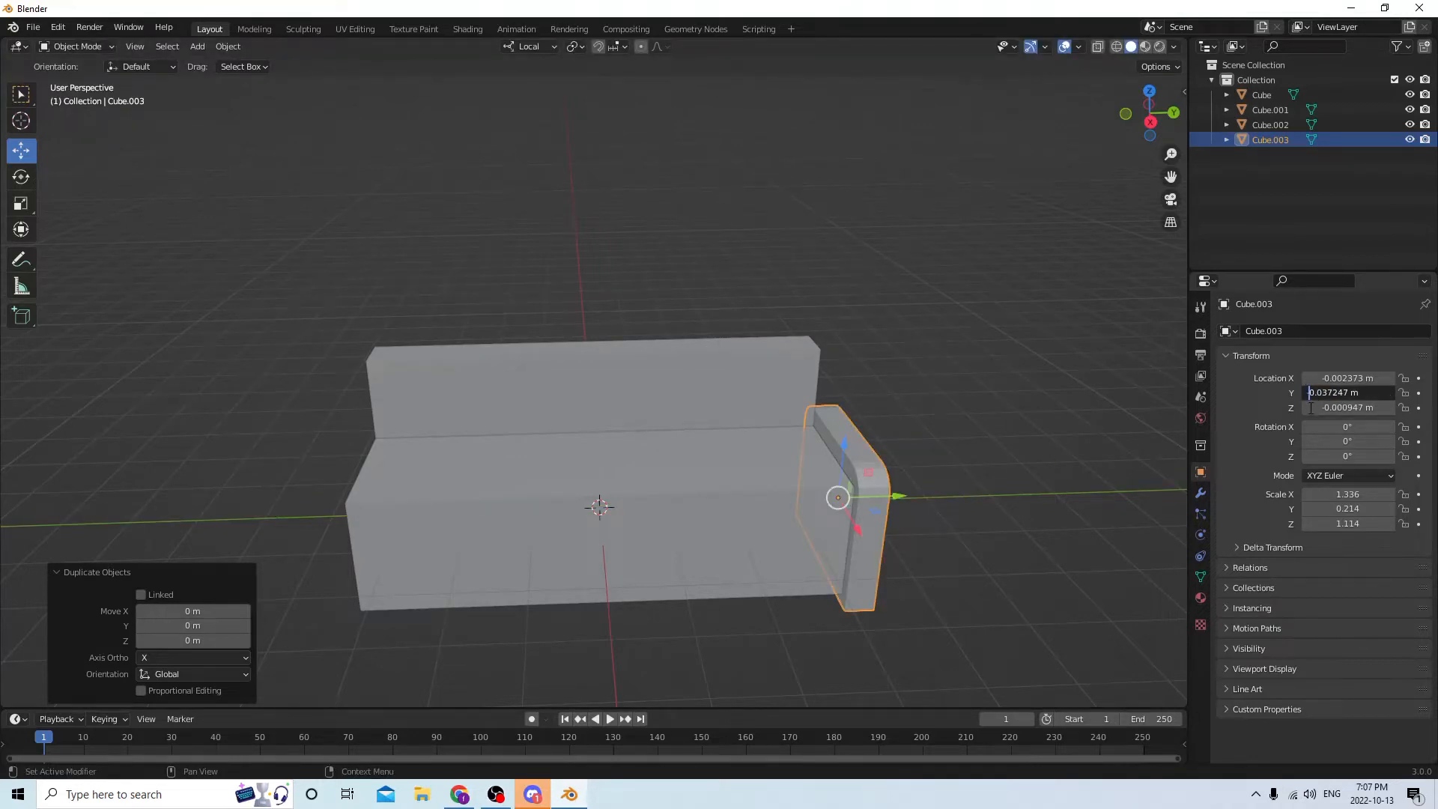
{"action": "type", "text": "-"}
{"action": "key", "text": "Return"}
Enter Edit Mode on the backrest and select the two short edges at the ends of its top face
{"action": "middle_click_drag", "start_coordinate": [1039, 299], "coordinate": [429, 385]}
{"action": "left_click", "coordinate": [1002, 350]}
{"action": "left_click", "coordinate": [505, 390]}
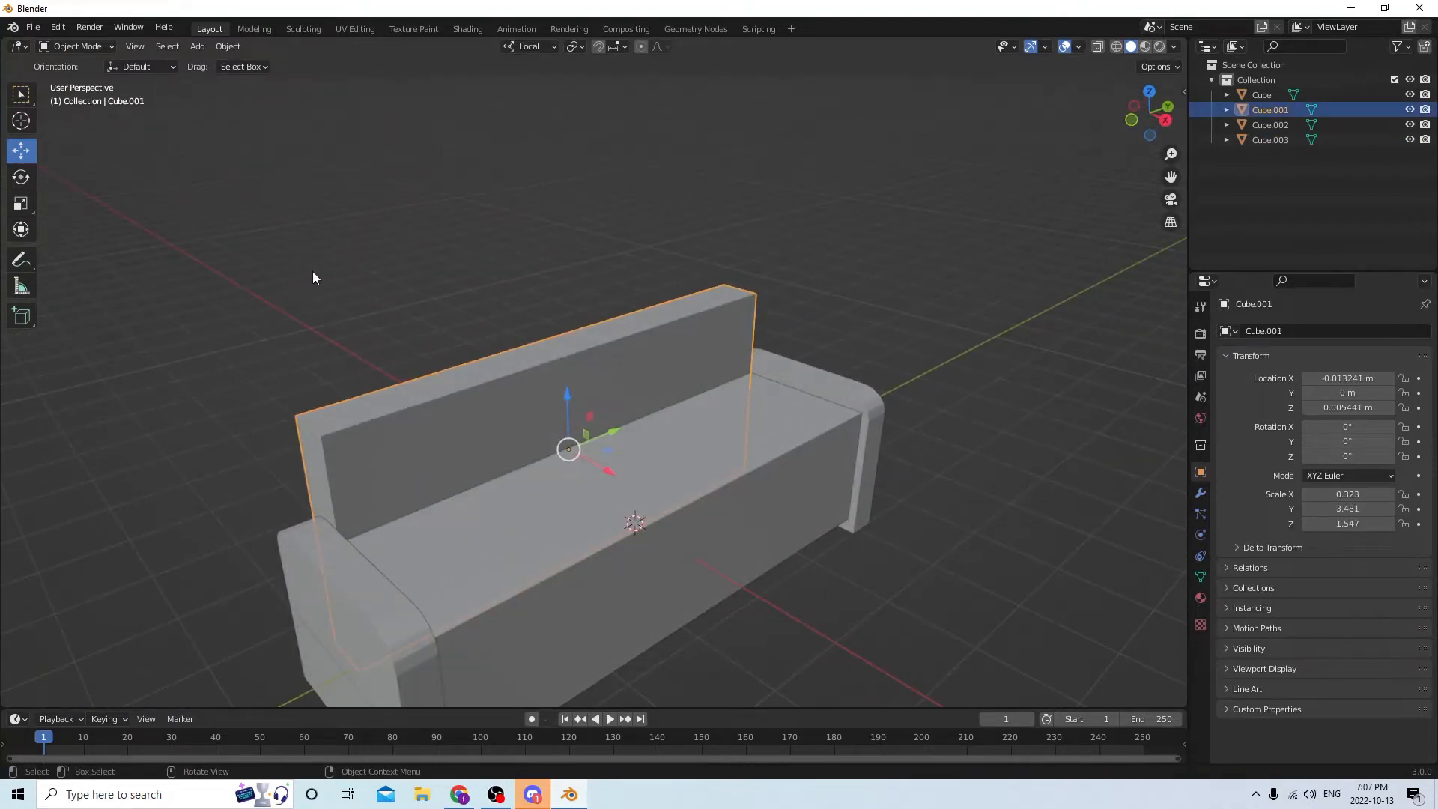
{"action": "key", "text": "Tab"}
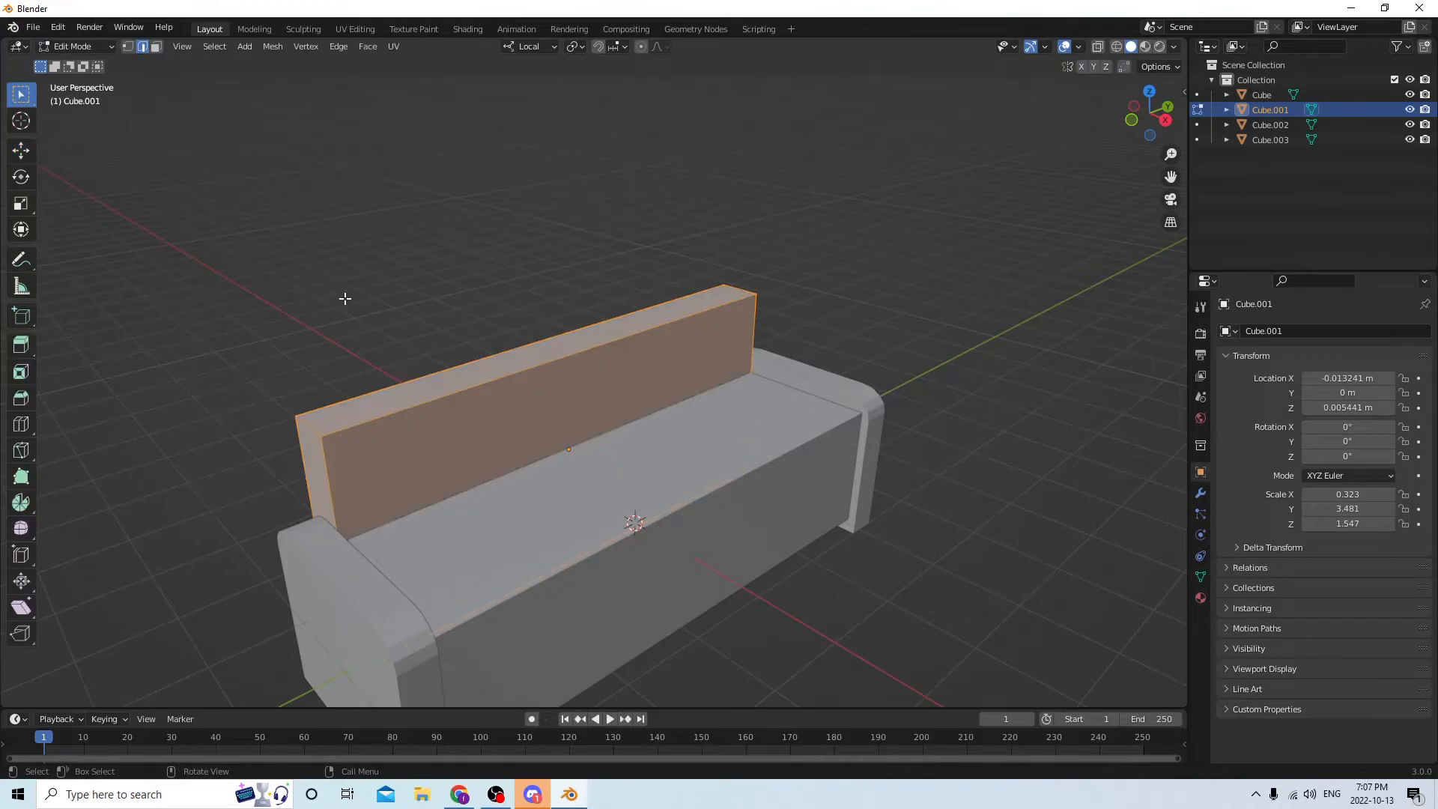
{"action": "left_click", "coordinate": [313, 425]}
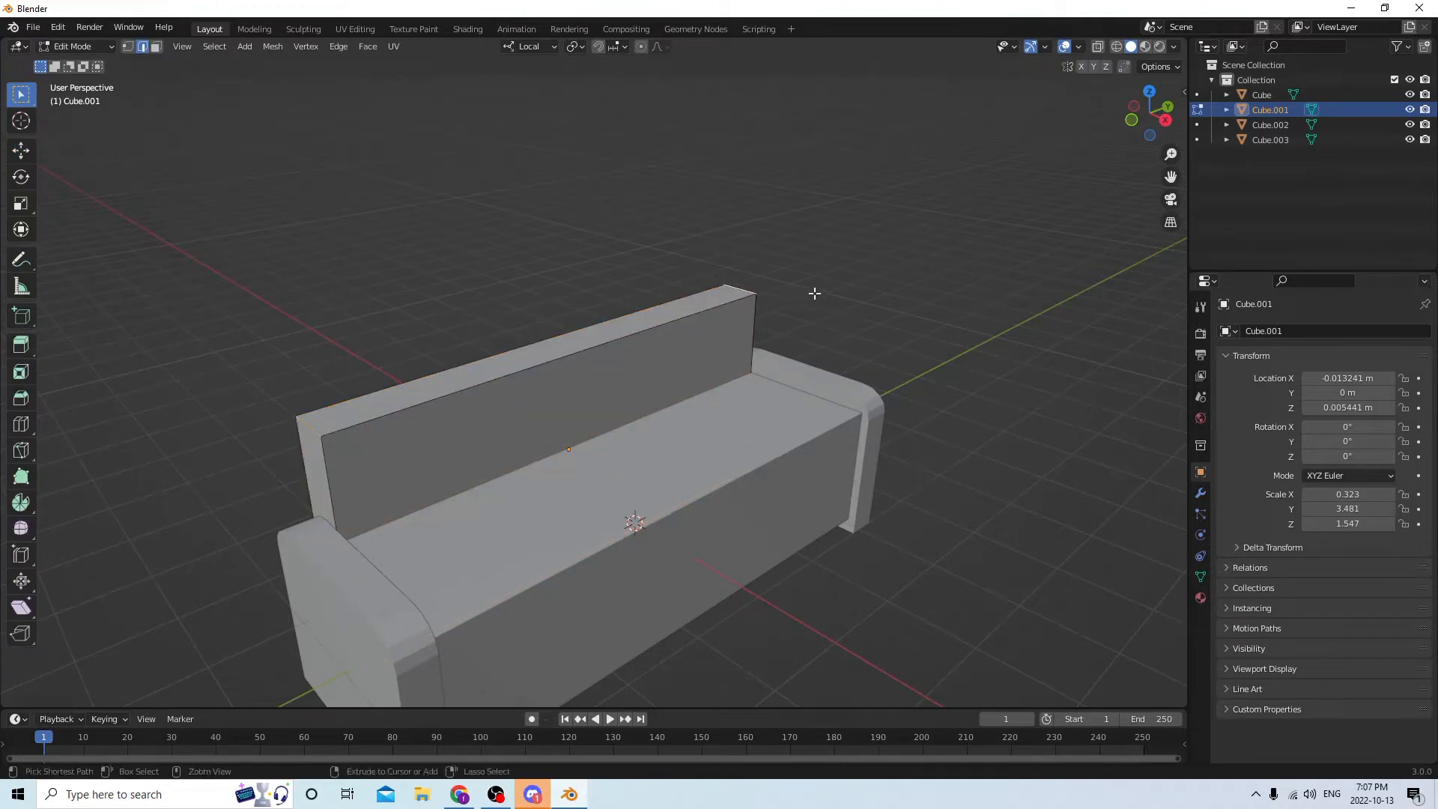
Try to round the backrest's two short top edges with a four-segment bevel about 0.0048 m wide
{"action": "key", "text": "ctrl+b"}
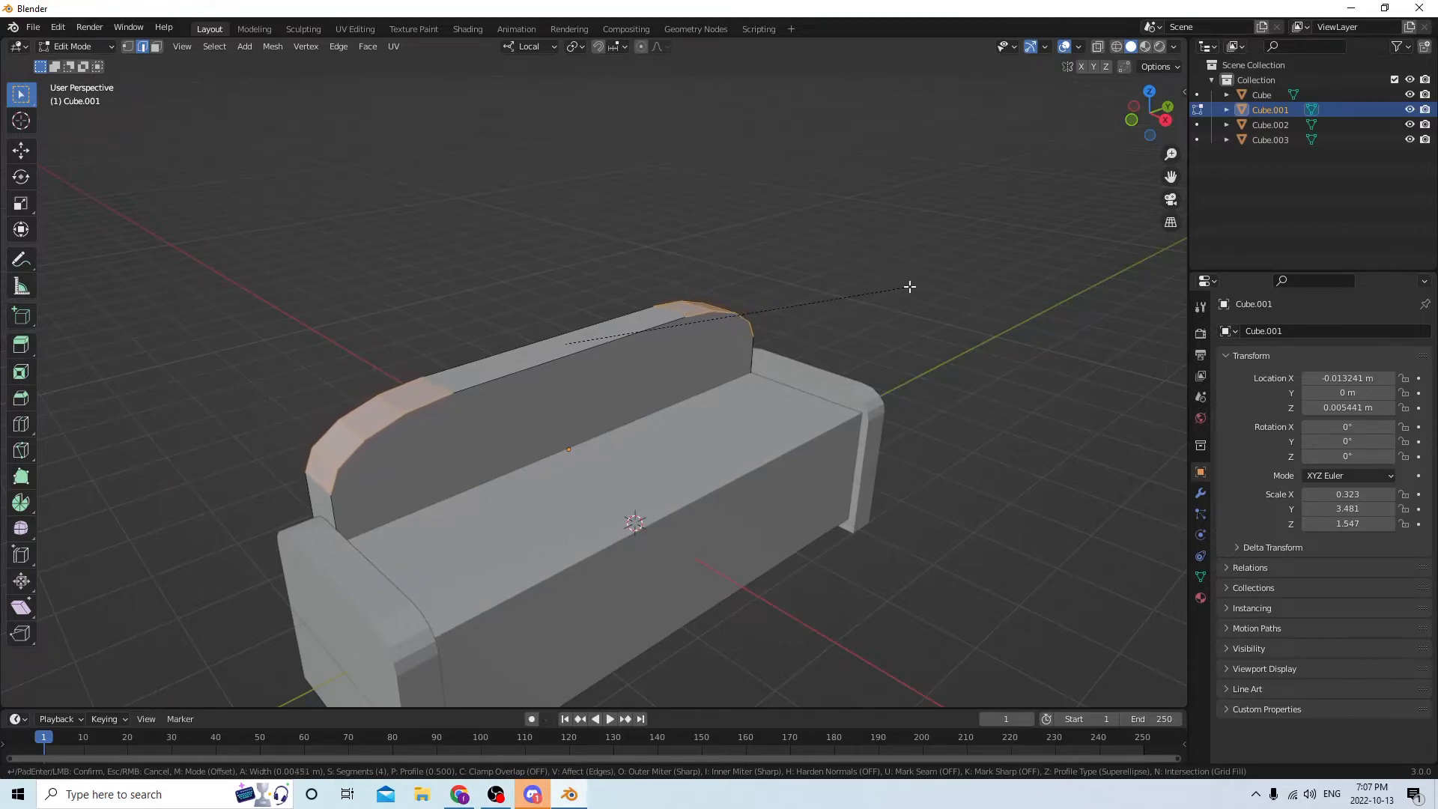
{"action": "left_click", "coordinate": [912, 287]}
{"action": "middle_click_drag", "start_coordinate": [908, 289], "coordinate": [756, 272]}
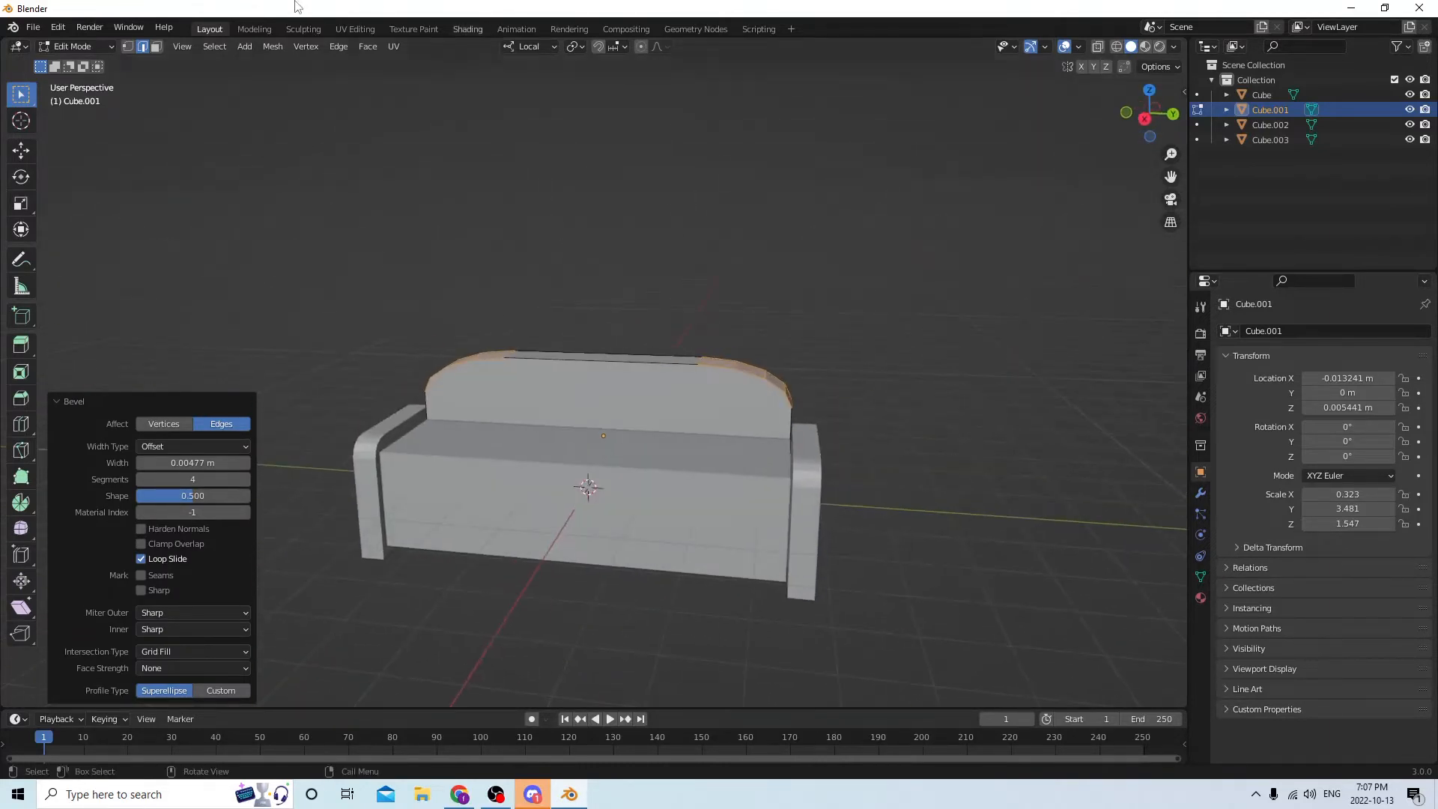
{"action": "left_click", "coordinate": [64, 30]}
{"action": "left_click", "coordinate": [80, 44]}
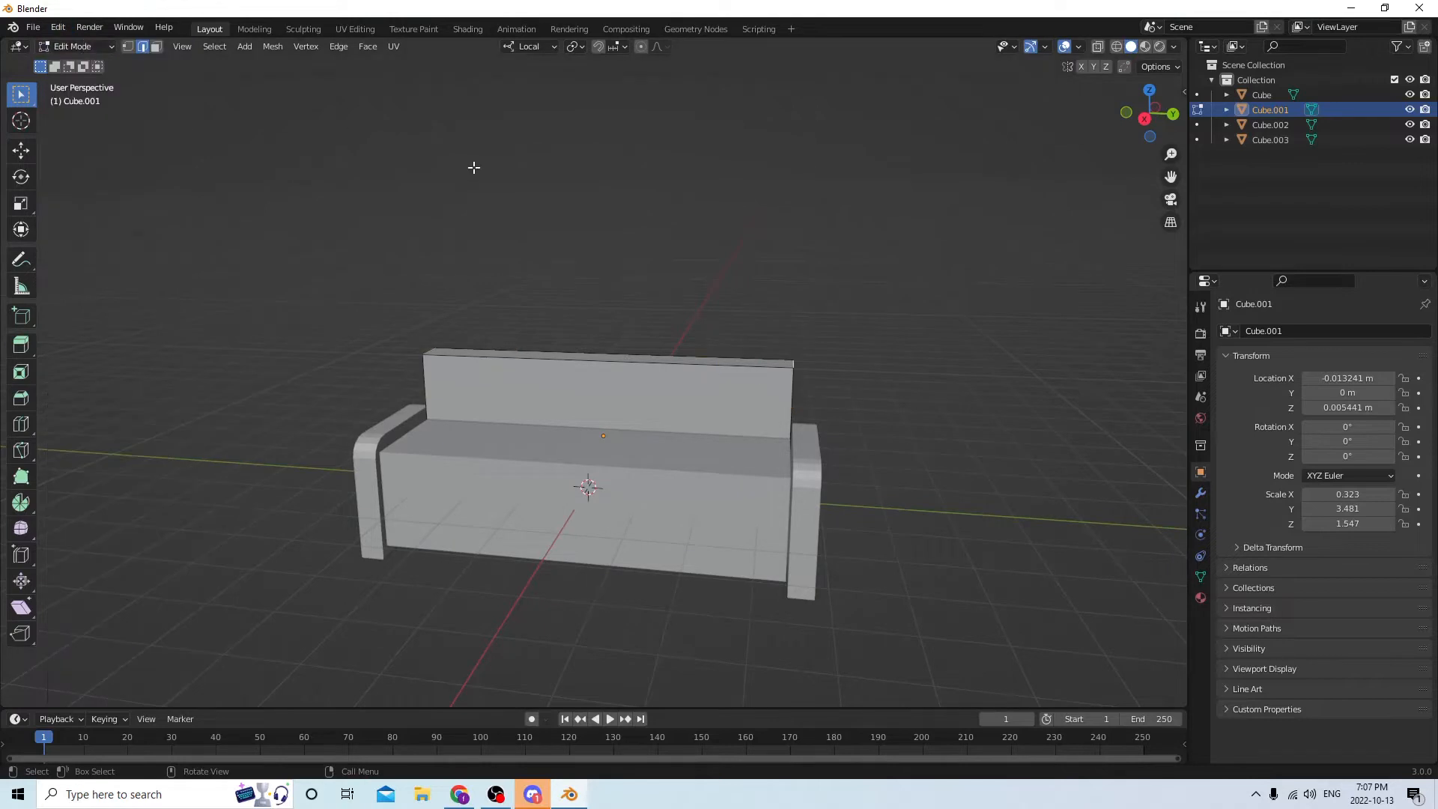
Add the backrest's front top edge and front vertical edges to the selection and bevel them all about 0.0046 m with four segments
{"action": "middle_click_drag", "start_coordinate": [473, 167], "coordinate": [611, 249]}
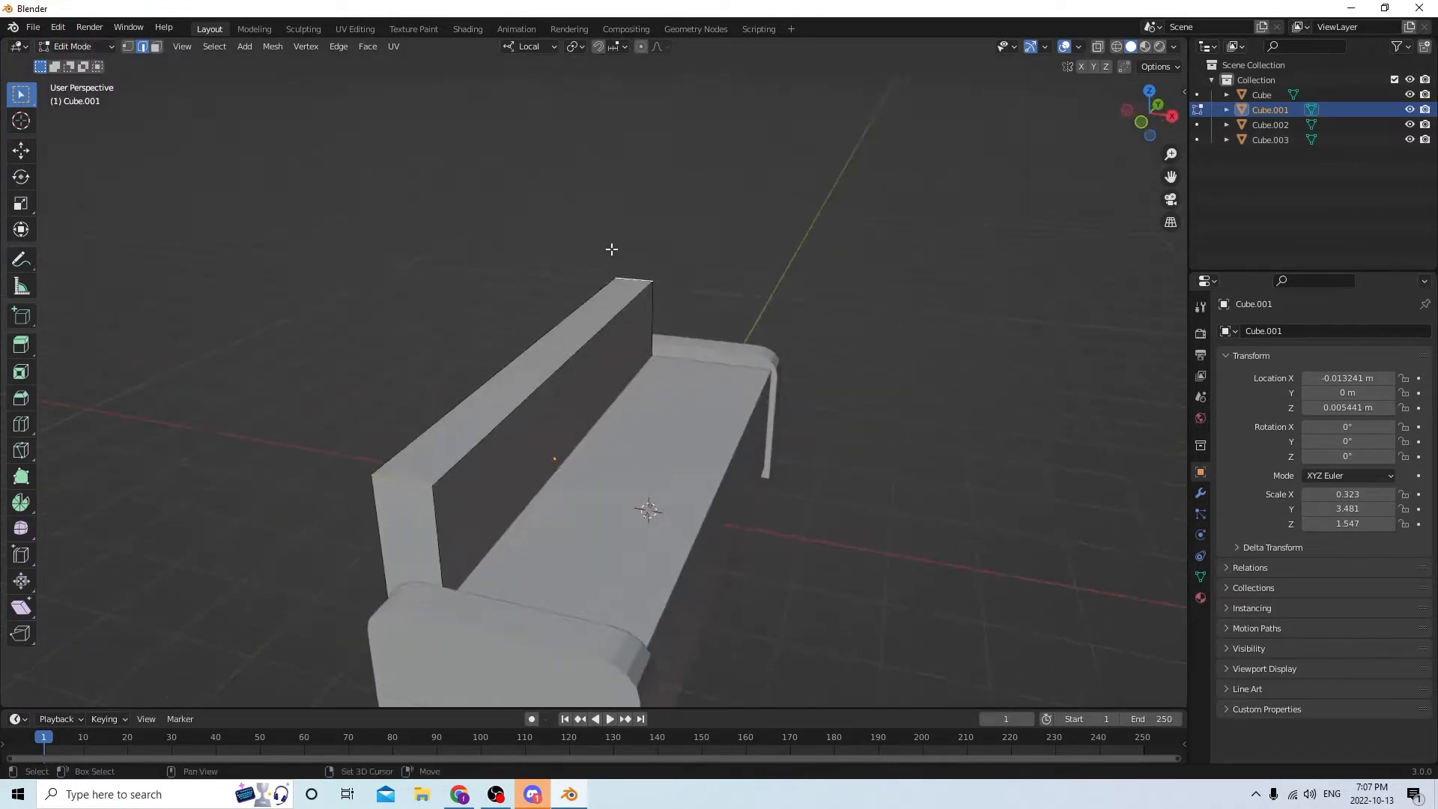
{"action": "left_click", "coordinate": [555, 384]}
{"action": "key", "text": "ctrl+b"}
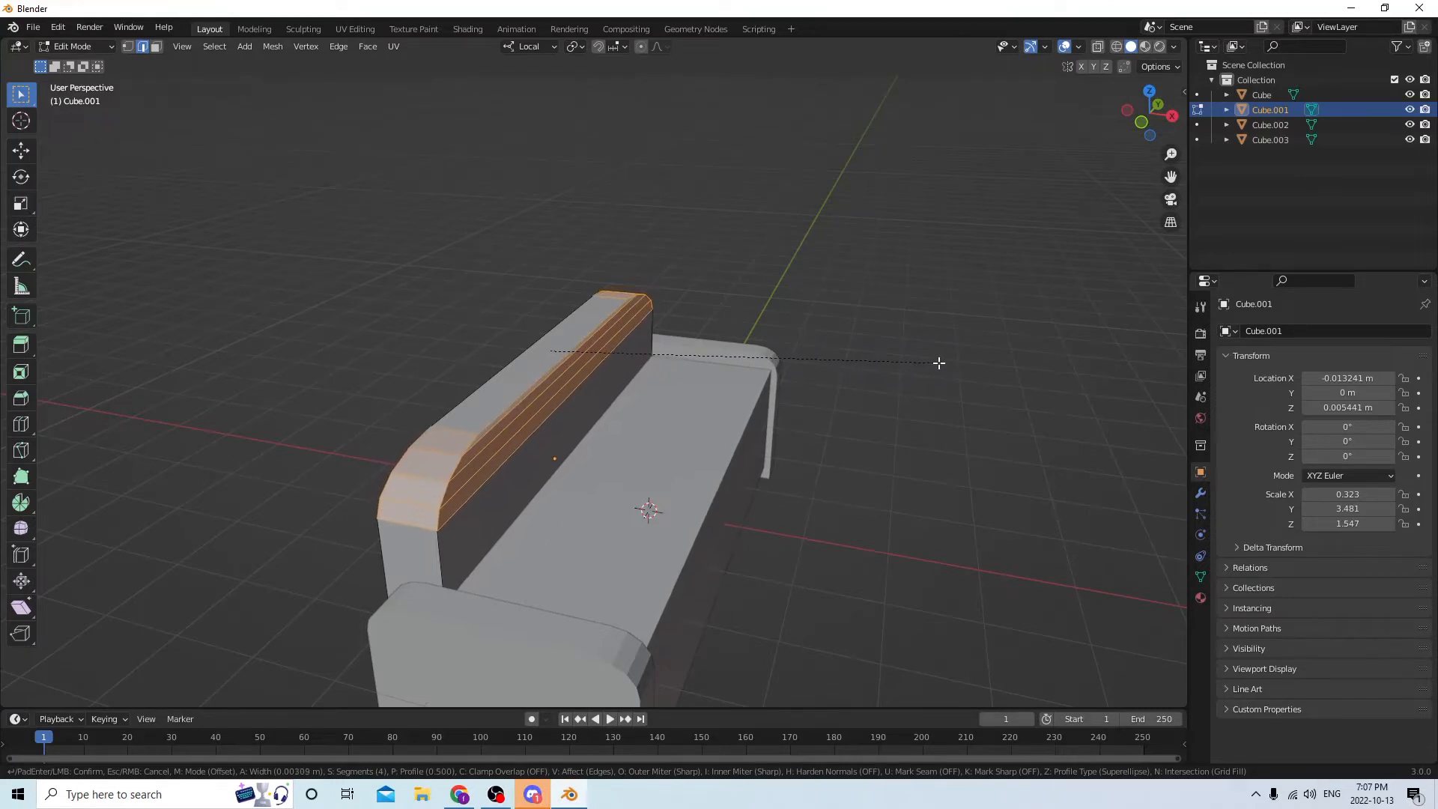
{"action": "key", "text": "Escape"}
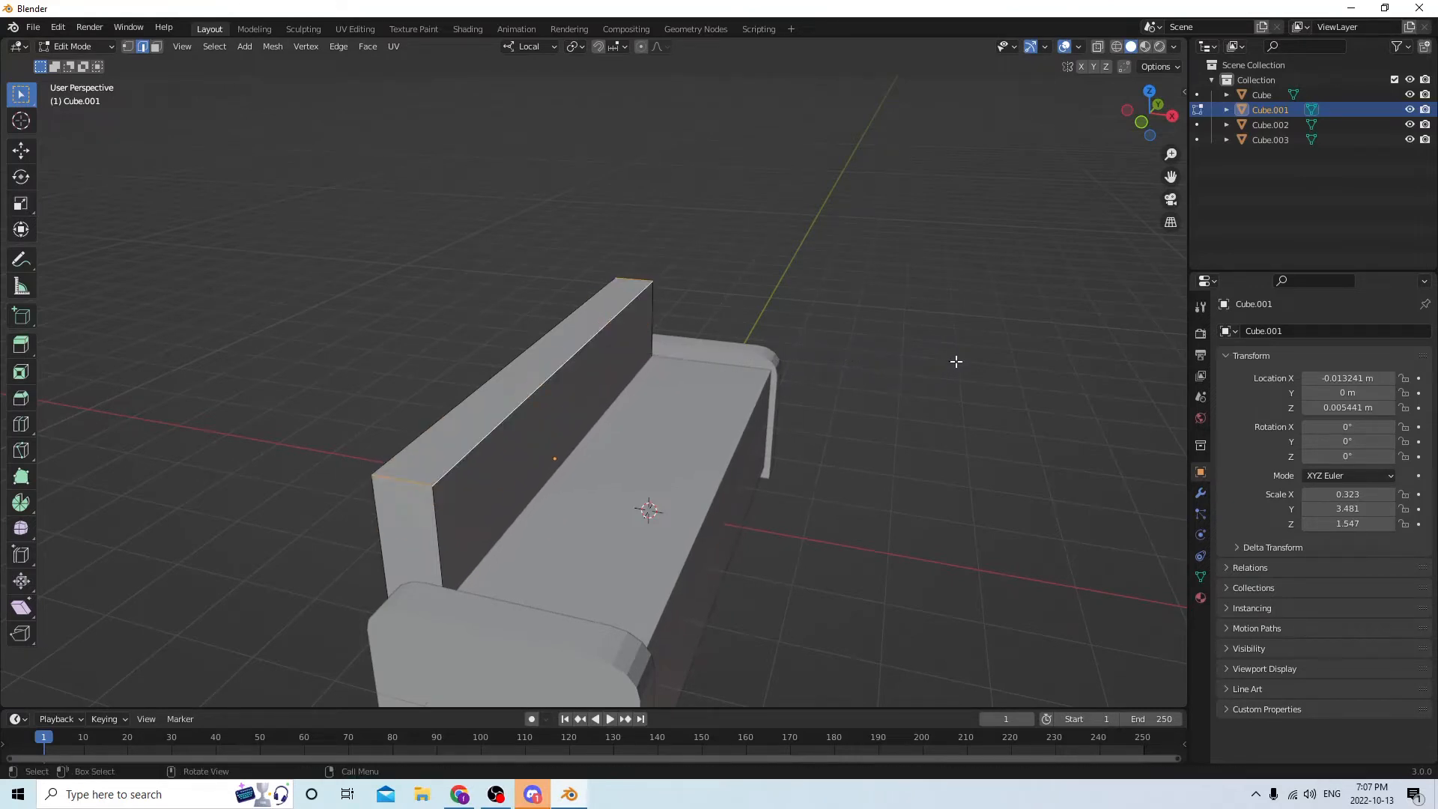
{"action": "middle_click_drag", "start_coordinate": [957, 360], "coordinate": [812, 353]}
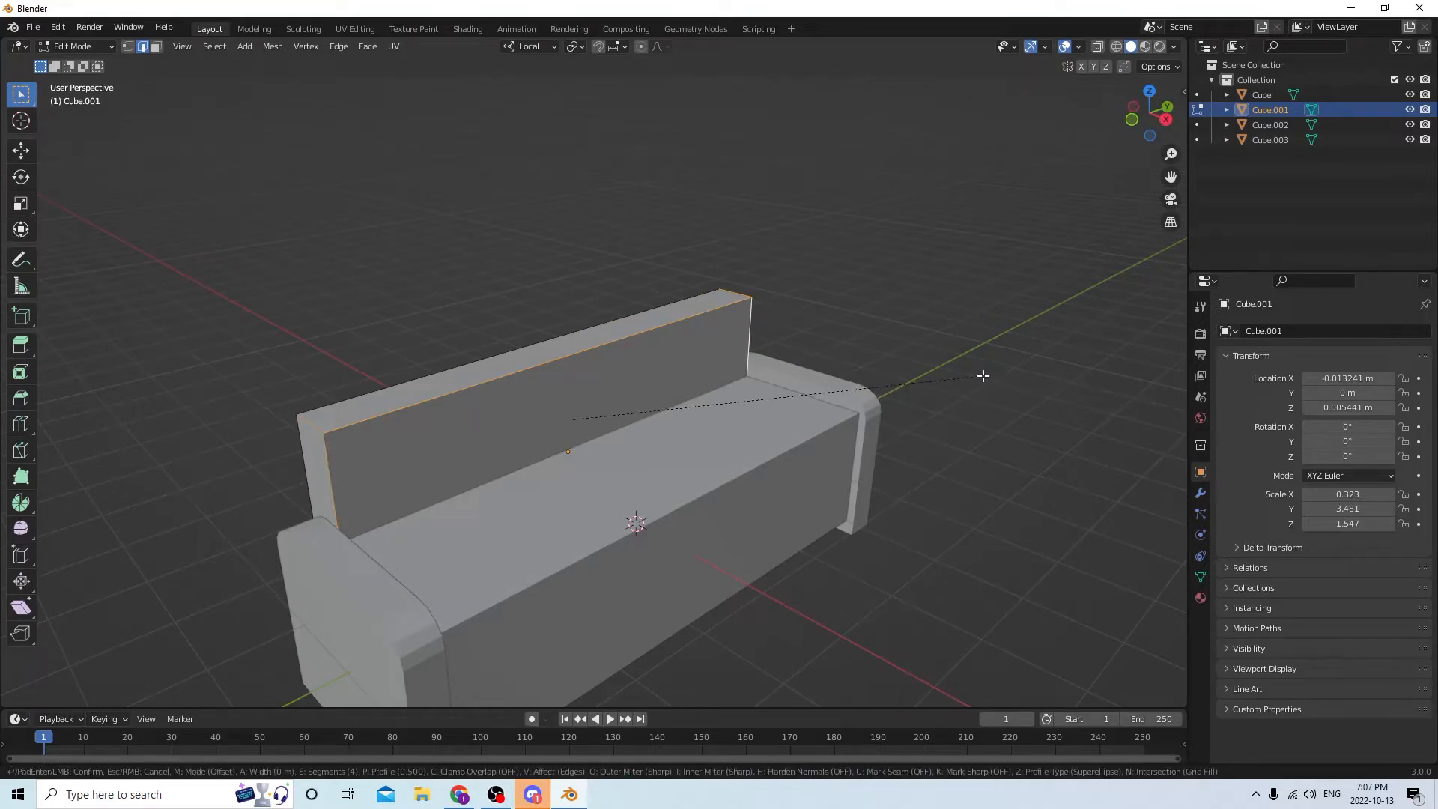
{"action": "key", "text": "ctrl+b"}
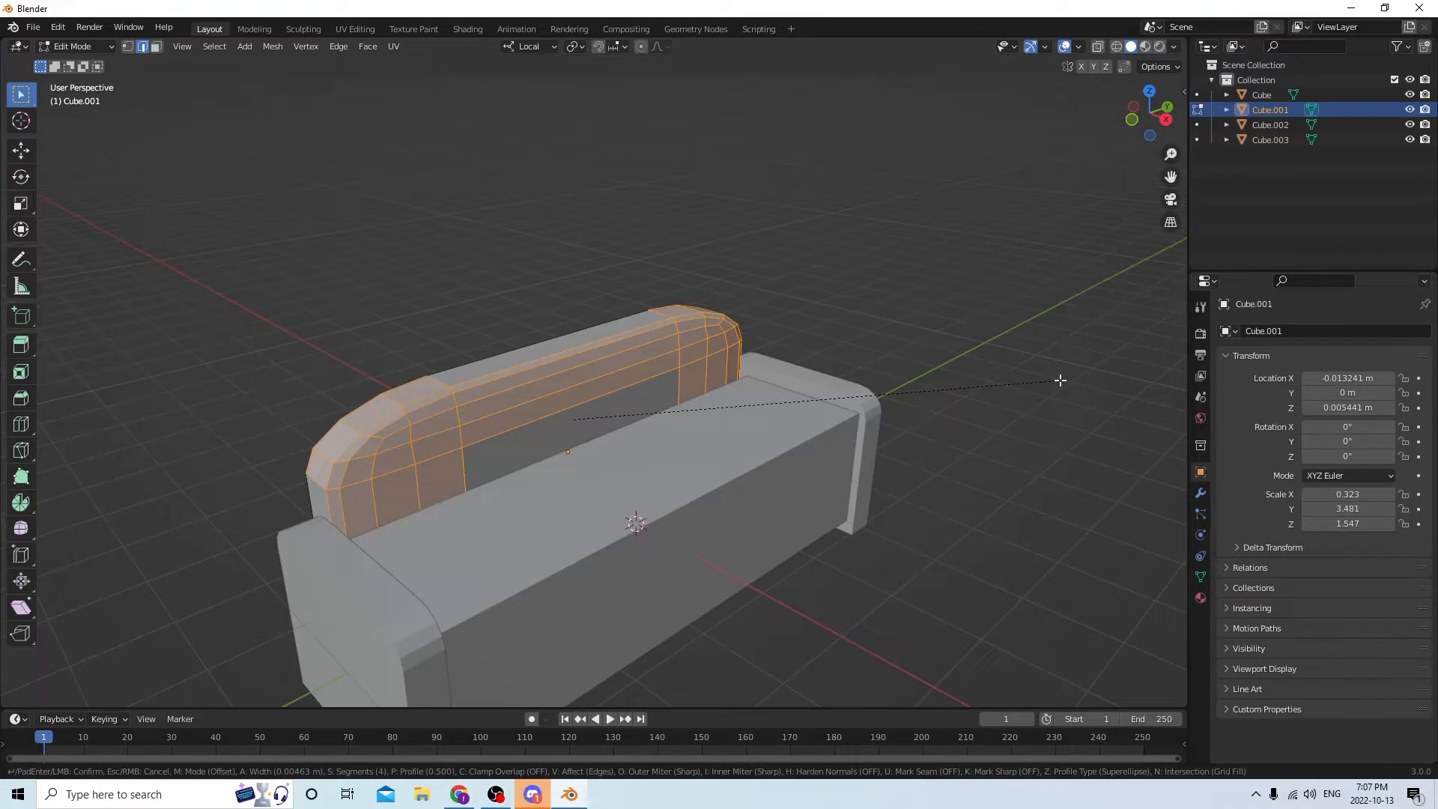
{"action": "left_click", "coordinate": [1060, 380]}
{"action": "middle_click_drag", "start_coordinate": [1056, 379], "coordinate": [528, 132]}
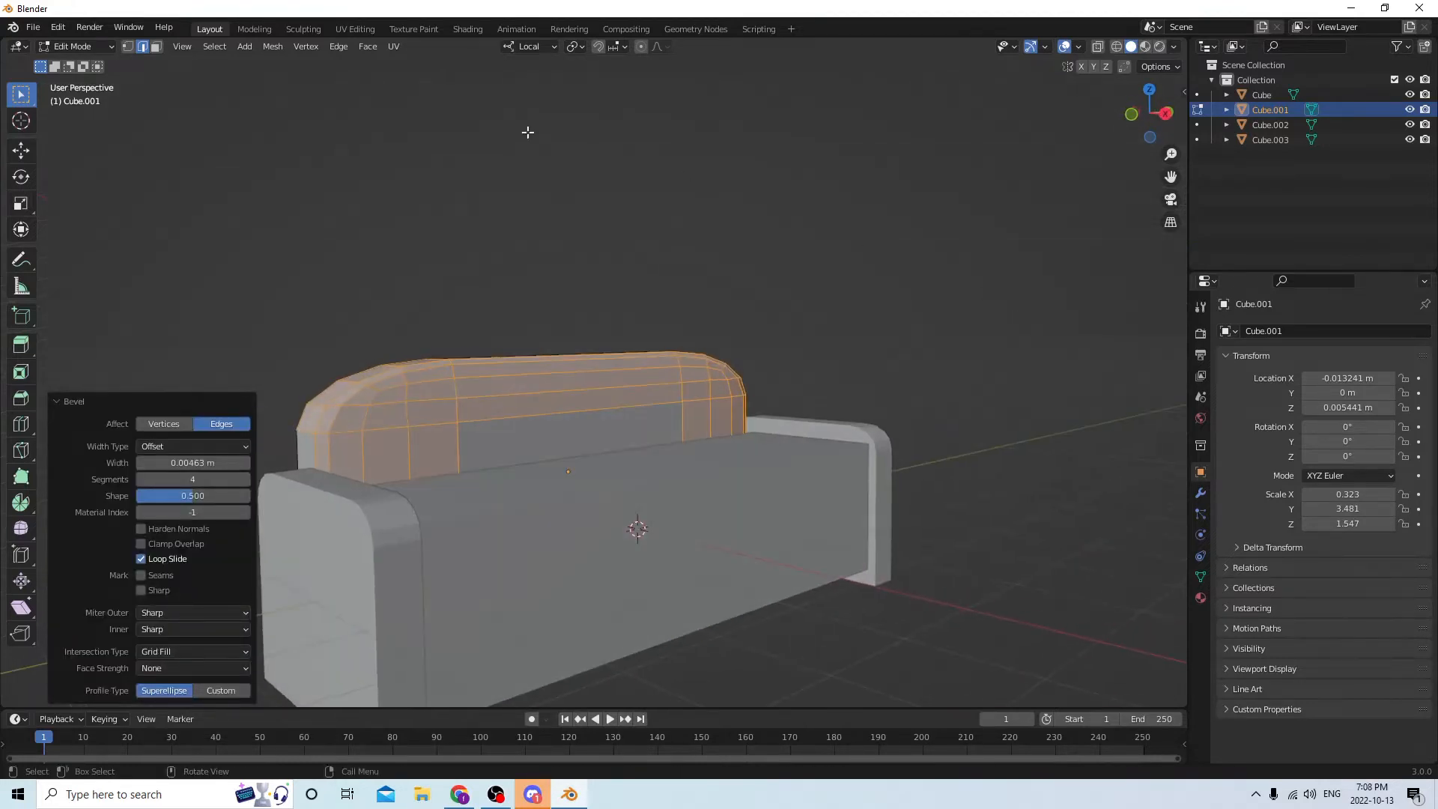
{"action": "left_click", "coordinate": [21, 149]}
{"action": "middle_click_drag", "start_coordinate": [411, 232], "coordinate": [552, 260]}
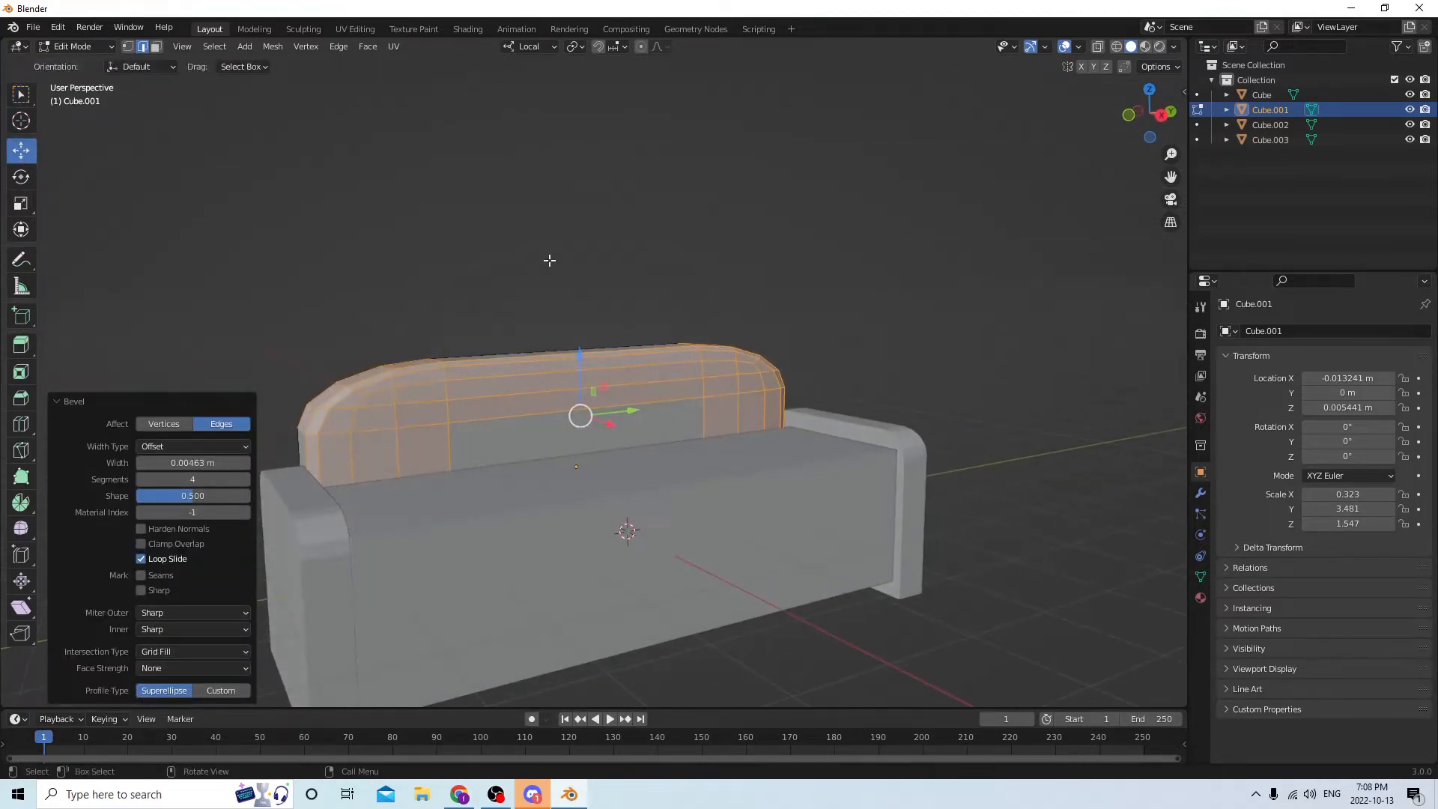
{"action": "key", "text": "q"}
{"action": "middle_click_drag", "start_coordinate": [725, 292], "coordinate": [707, 295]}
{"action": "key", "text": "q"}
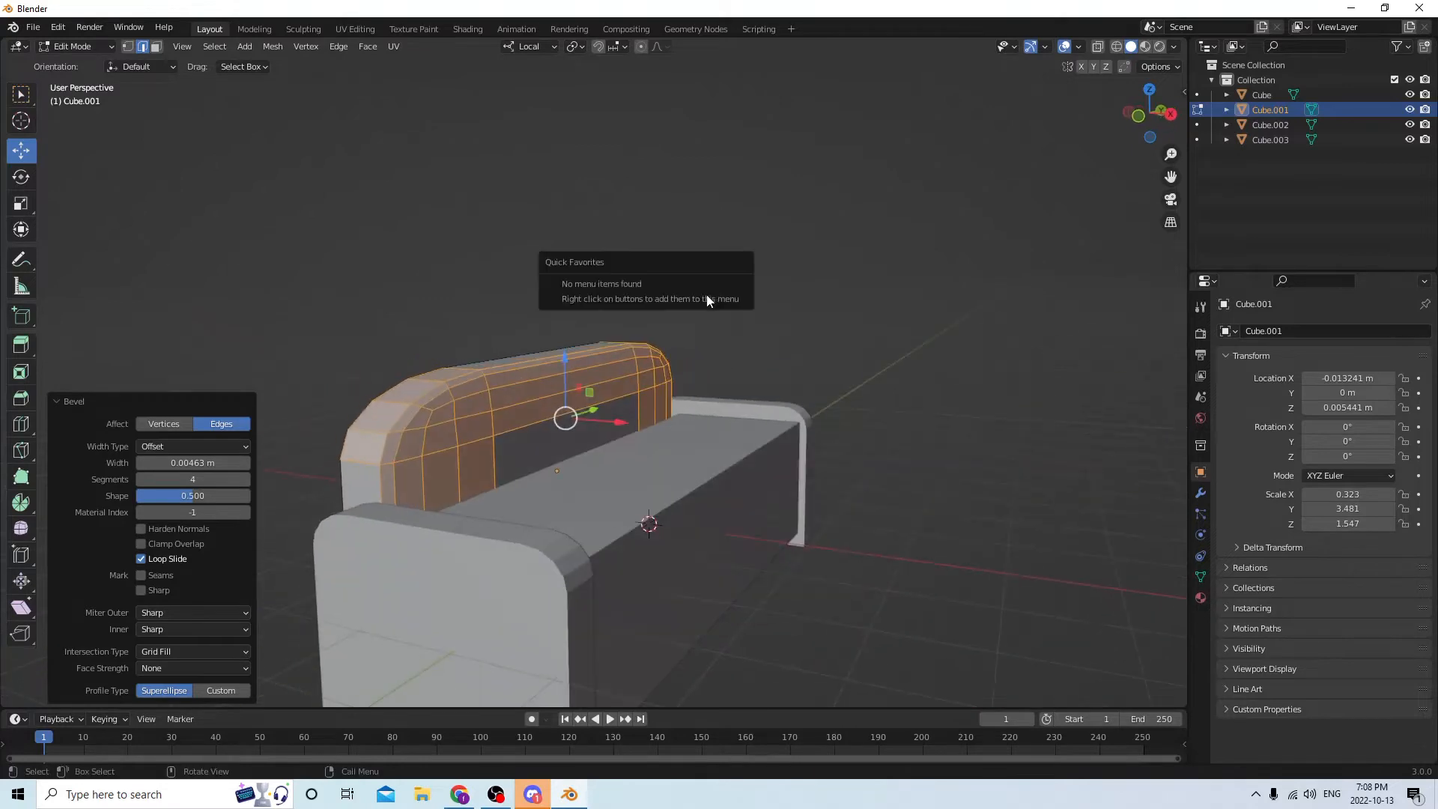
{"action": "middle_click_drag", "start_coordinate": [827, 297], "coordinate": [476, 221]}
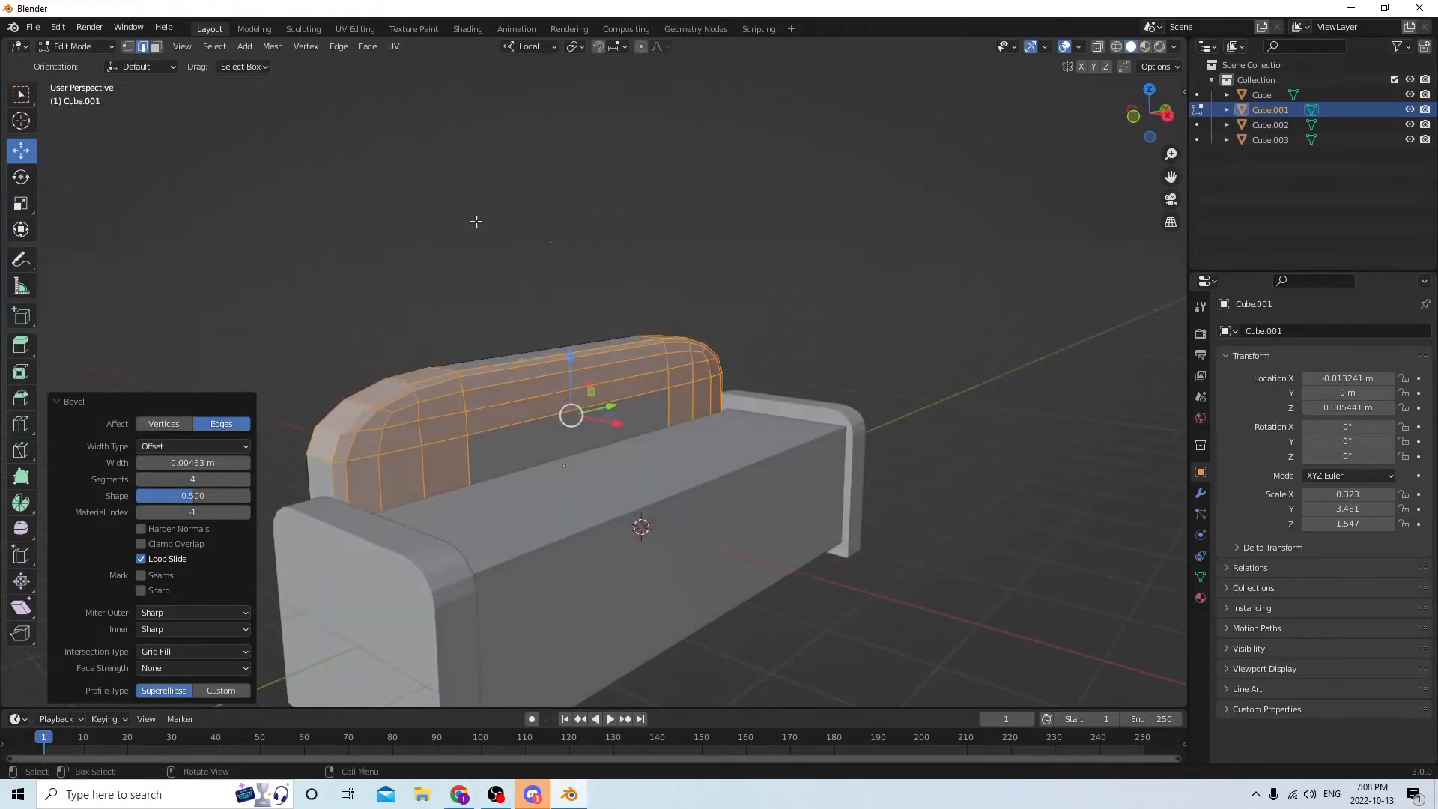
Return to Object Mode and raise the rounded backrest along Z above the seat
{"action": "key", "text": "Tab"}
{"action": "middle_click_drag", "start_coordinate": [309, 190], "coordinate": [522, 292]}
{"action": "left_click_drag", "start_coordinate": [577, 410], "coordinate": [588, 364]}
{"action": "middle_click_drag", "start_coordinate": [588, 363], "coordinate": [629, 418]}
Select the sofa's seat block and enter Edit Mode on it
{"action": "left_click", "coordinate": [626, 473]}
{"action": "middle_click_drag", "start_coordinate": [626, 473], "coordinate": [651, 406]}
{"action": "key", "text": "q"}
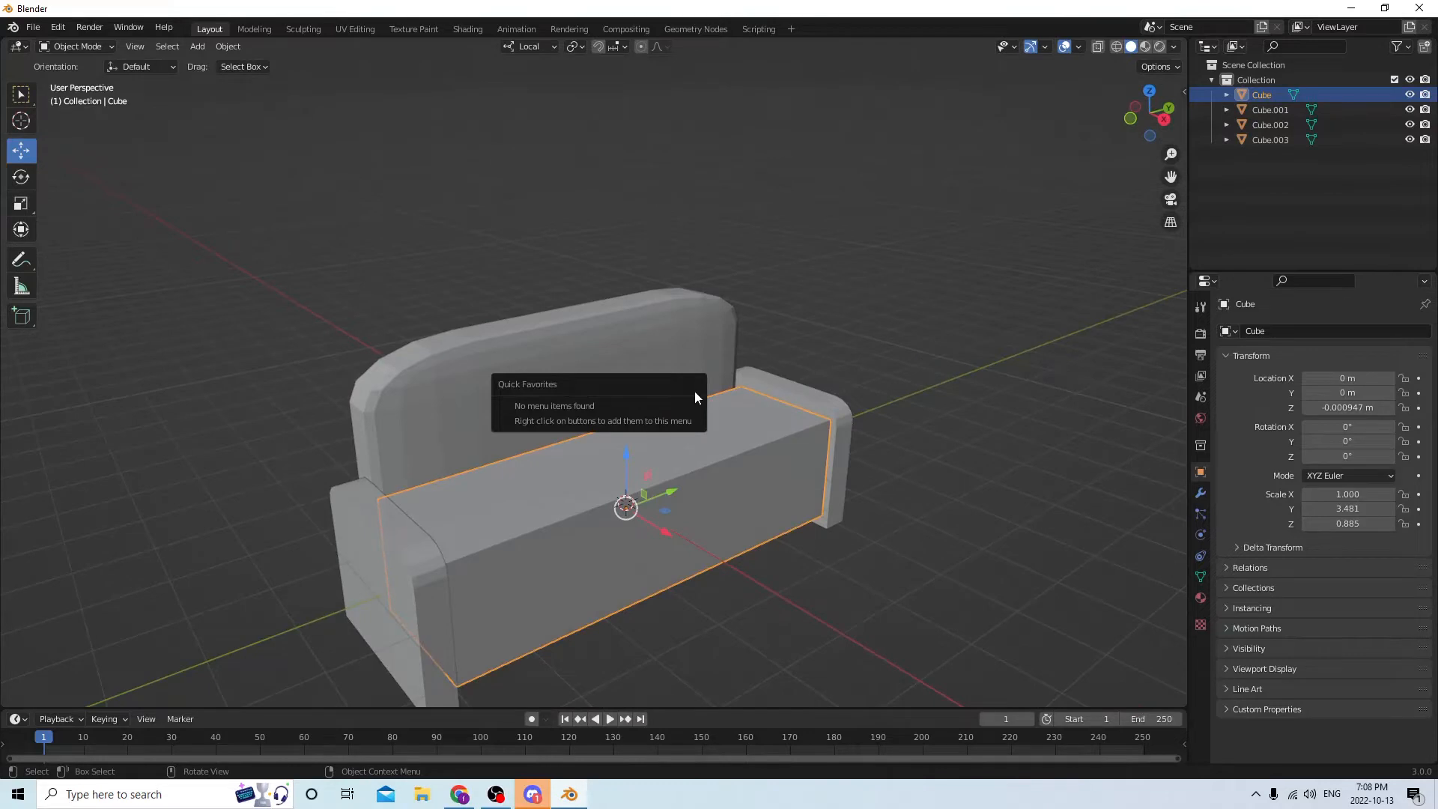
{"action": "middle_click_drag", "start_coordinate": [620, 352], "coordinate": [650, 314]}
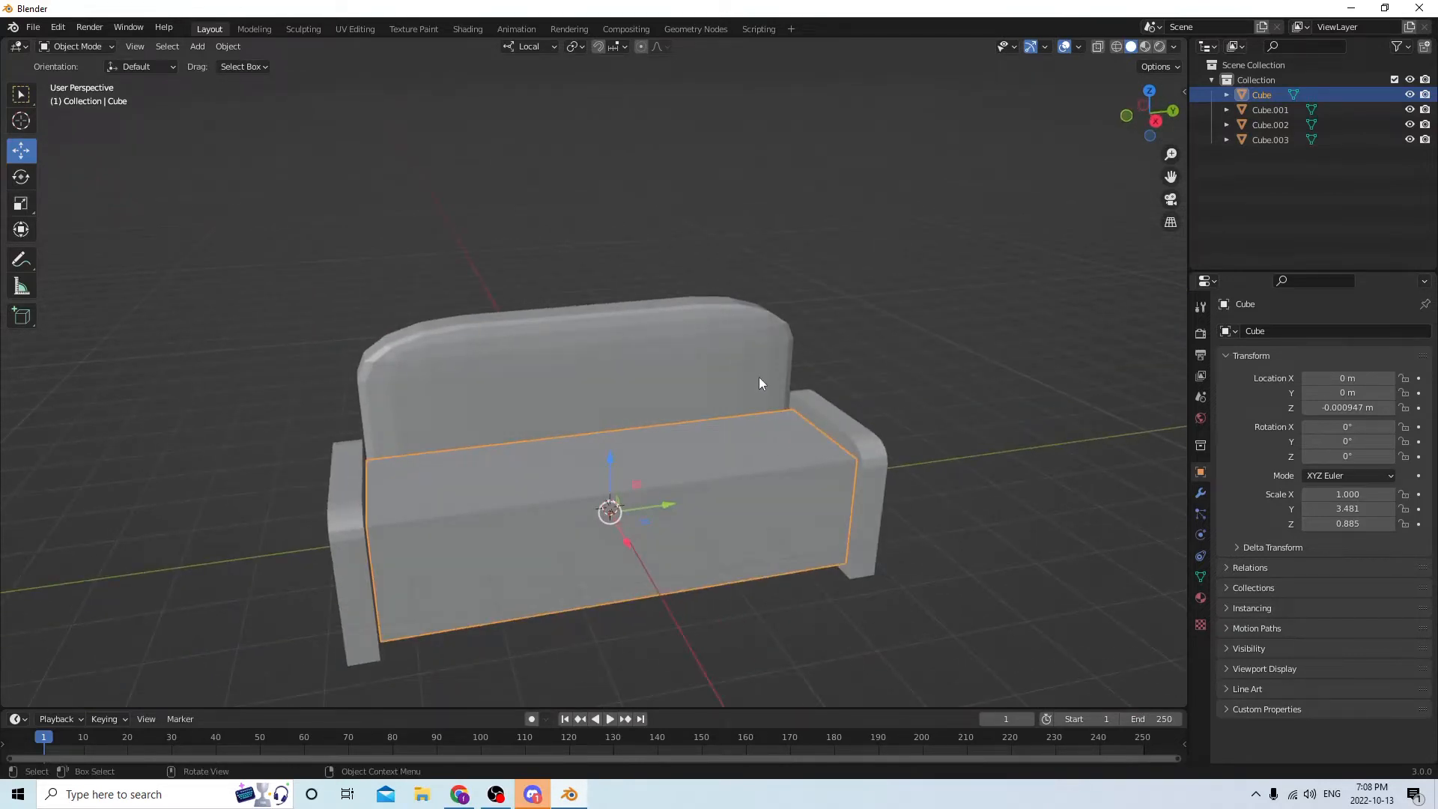
{"action": "key", "text": "Tab"}
{"action": "middle_click_drag", "start_coordinate": [749, 366], "coordinate": [718, 426]}
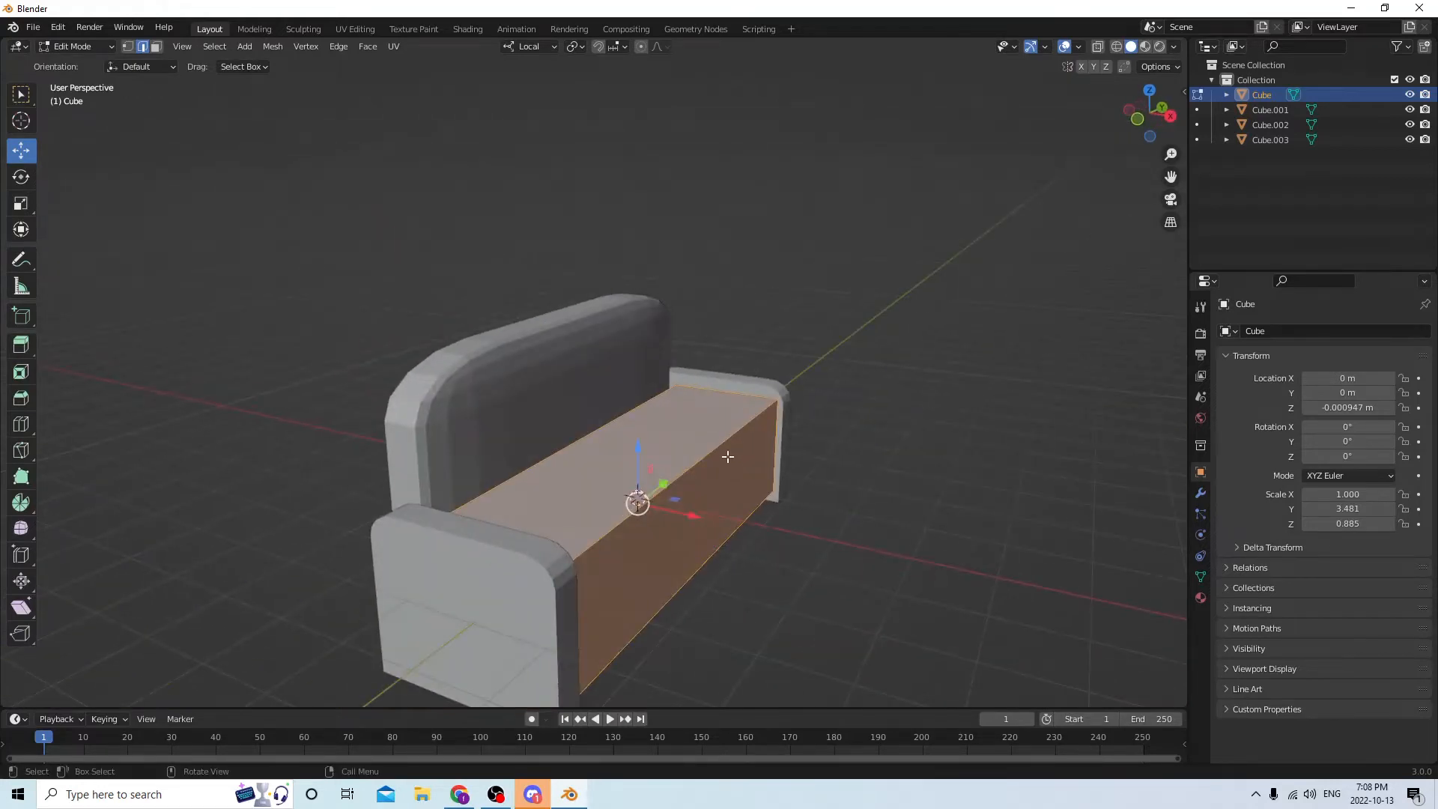
Try to round the seat's front top edge with a four-segment bevel
{"action": "key", "text": "3"}
{"action": "middle_click_drag", "start_coordinate": [296, 234], "coordinate": [523, 215]}
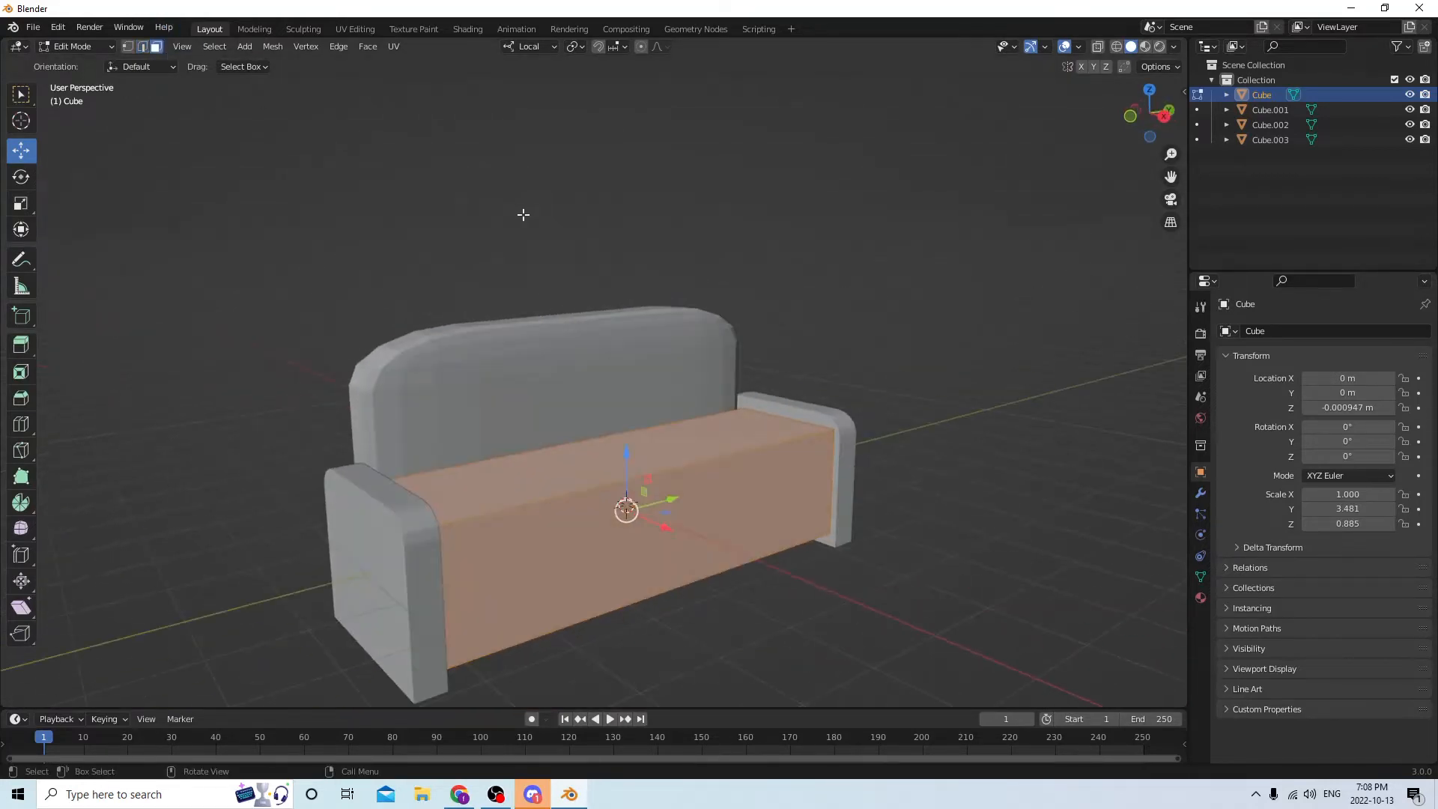
{"action": "left_click", "coordinate": [708, 463]}
{"action": "middle_click_drag", "start_coordinate": [712, 461], "coordinate": [529, 283]}
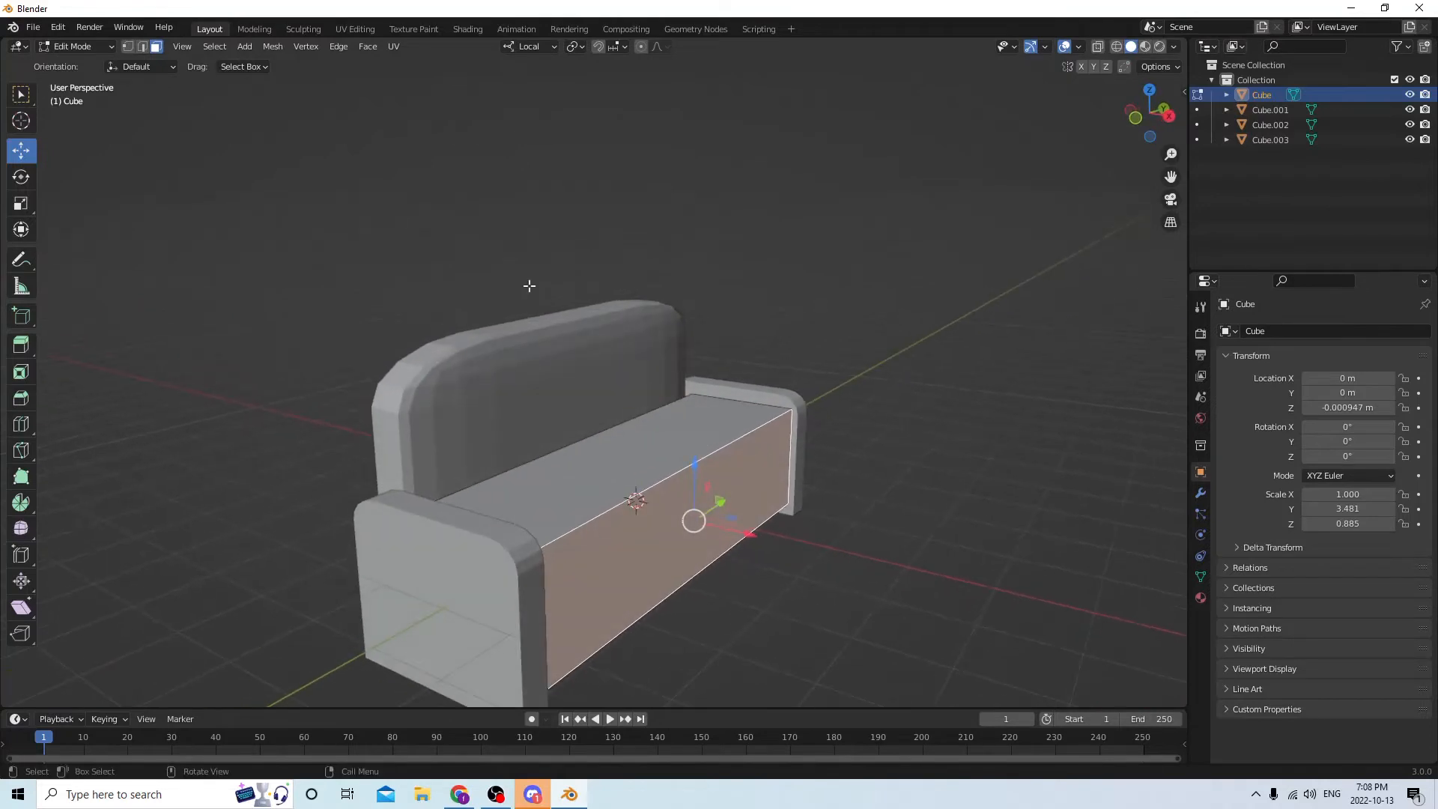
{"action": "left_click", "coordinate": [145, 47]}
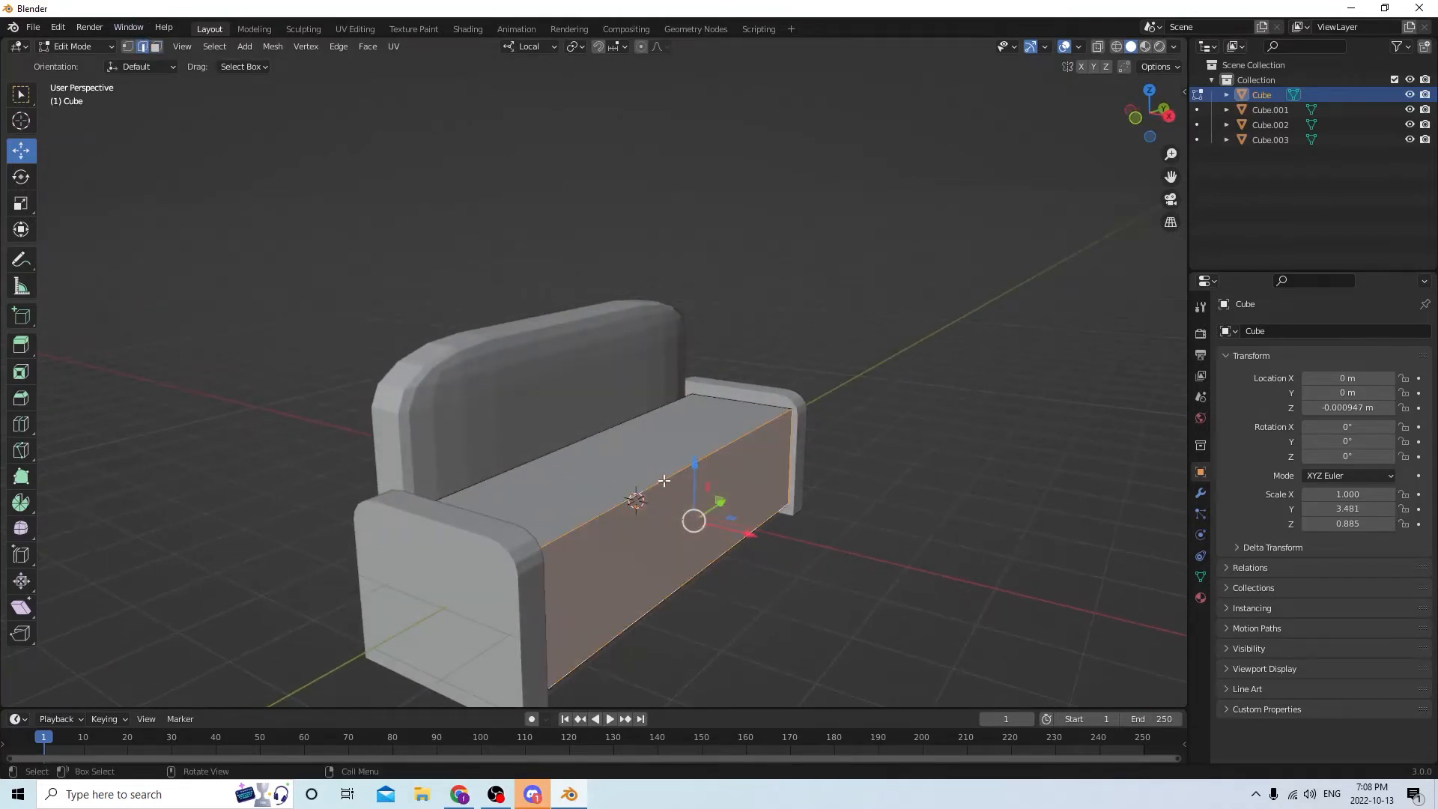
{"action": "left_click", "coordinate": [664, 481]}
{"action": "key", "text": "ctrl+b"}
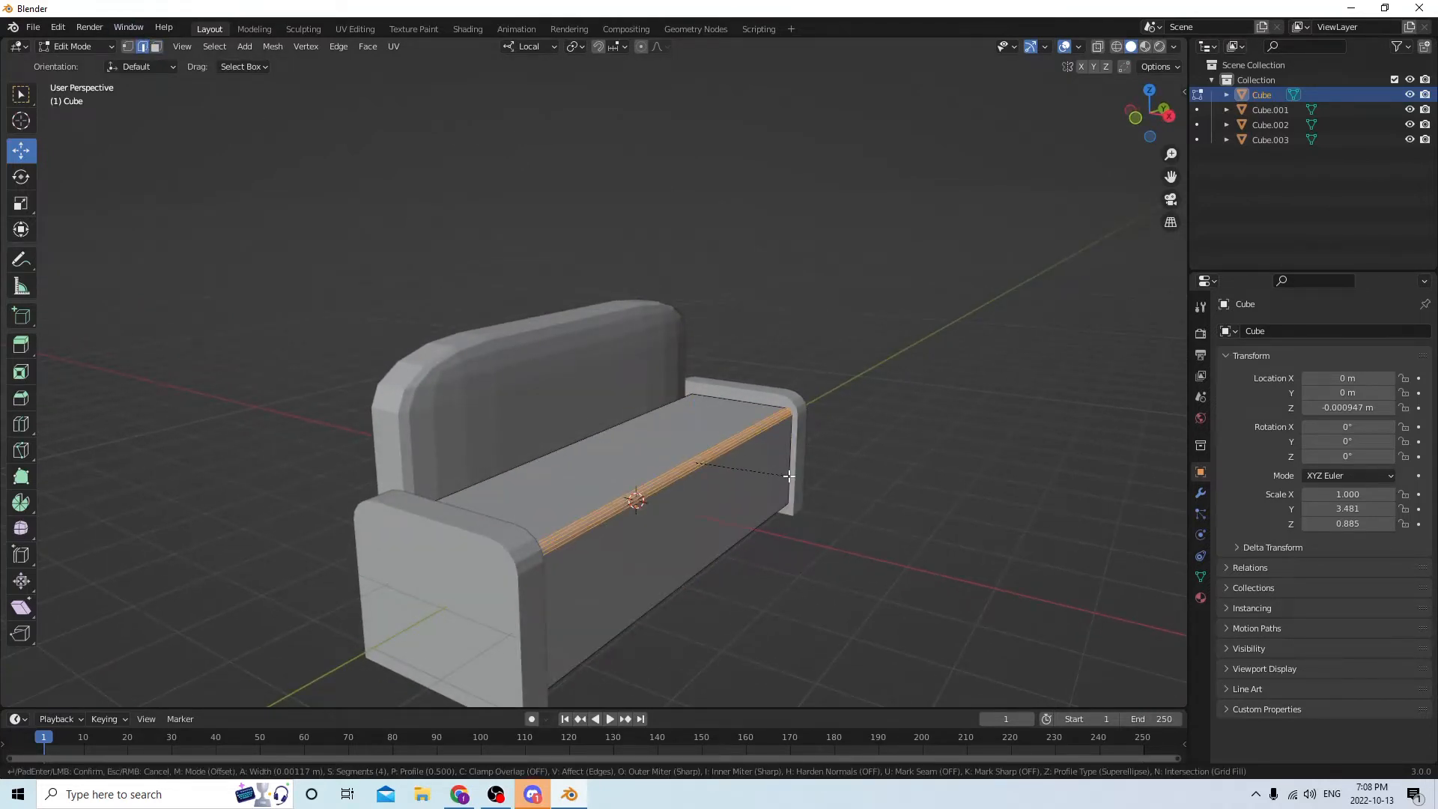
{"action": "scroll", "coordinate": [809, 487], "scroll_direction": "up", "scroll_amount": 3}
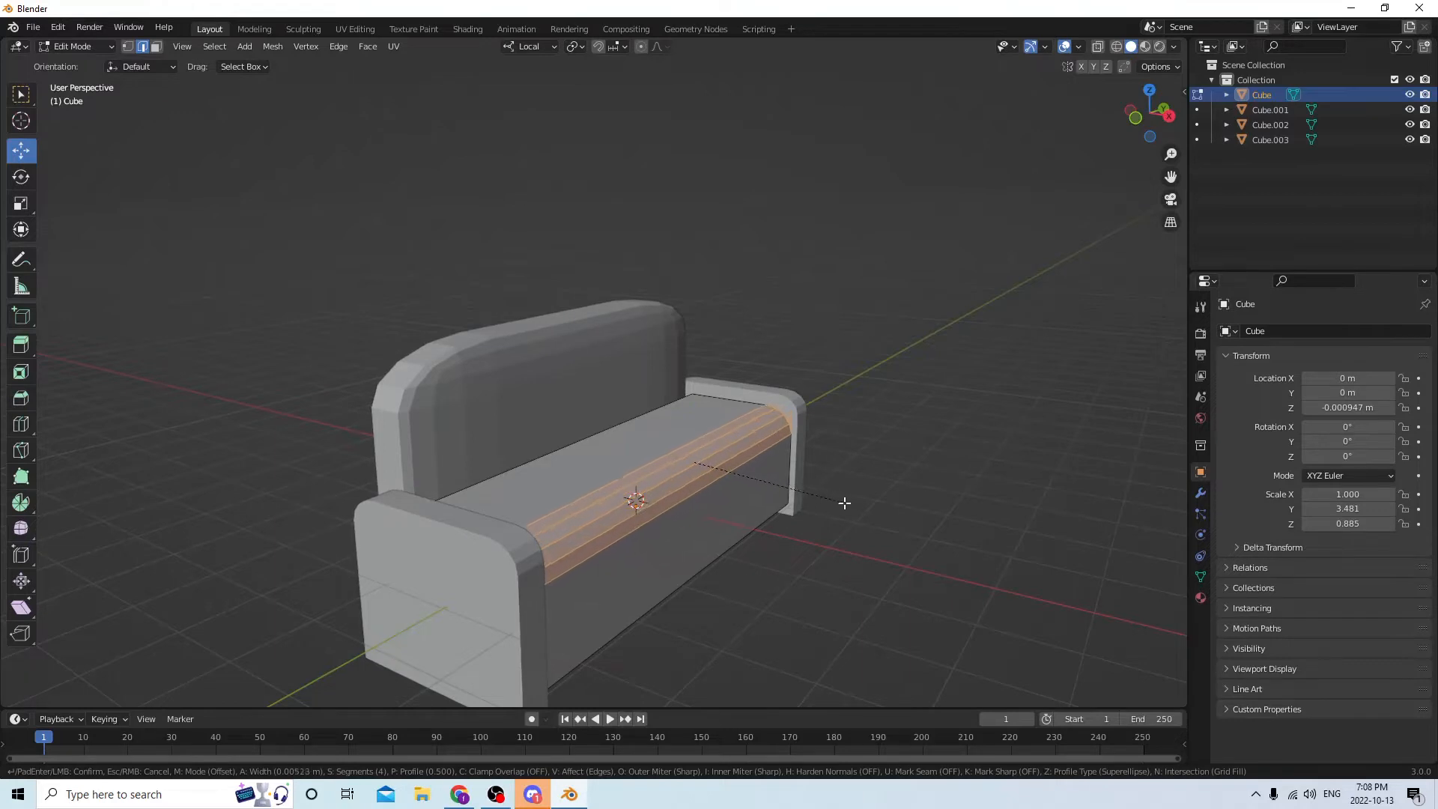
{"action": "left_click", "coordinate": [880, 518]}
{"action": "middle_click_drag", "start_coordinate": [784, 449], "coordinate": [553, 435]}
{"action": "left_click", "coordinate": [740, 241]}
{"action": "middle_click_drag", "start_coordinate": [732, 245], "coordinate": [331, 133]}
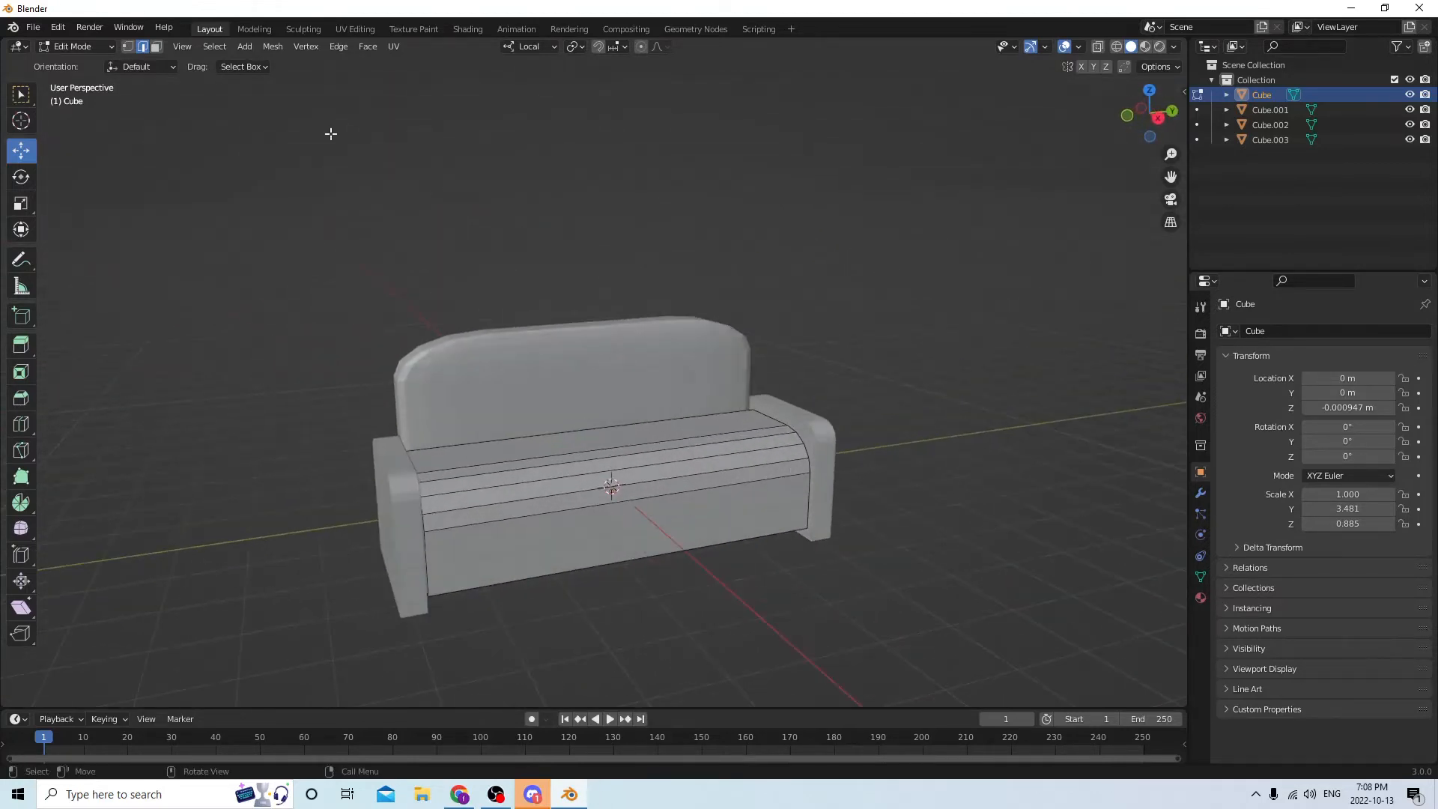
Undo the deselection and the bevel on the seat's front top edge
{"action": "left_click", "coordinate": [58, 28]}
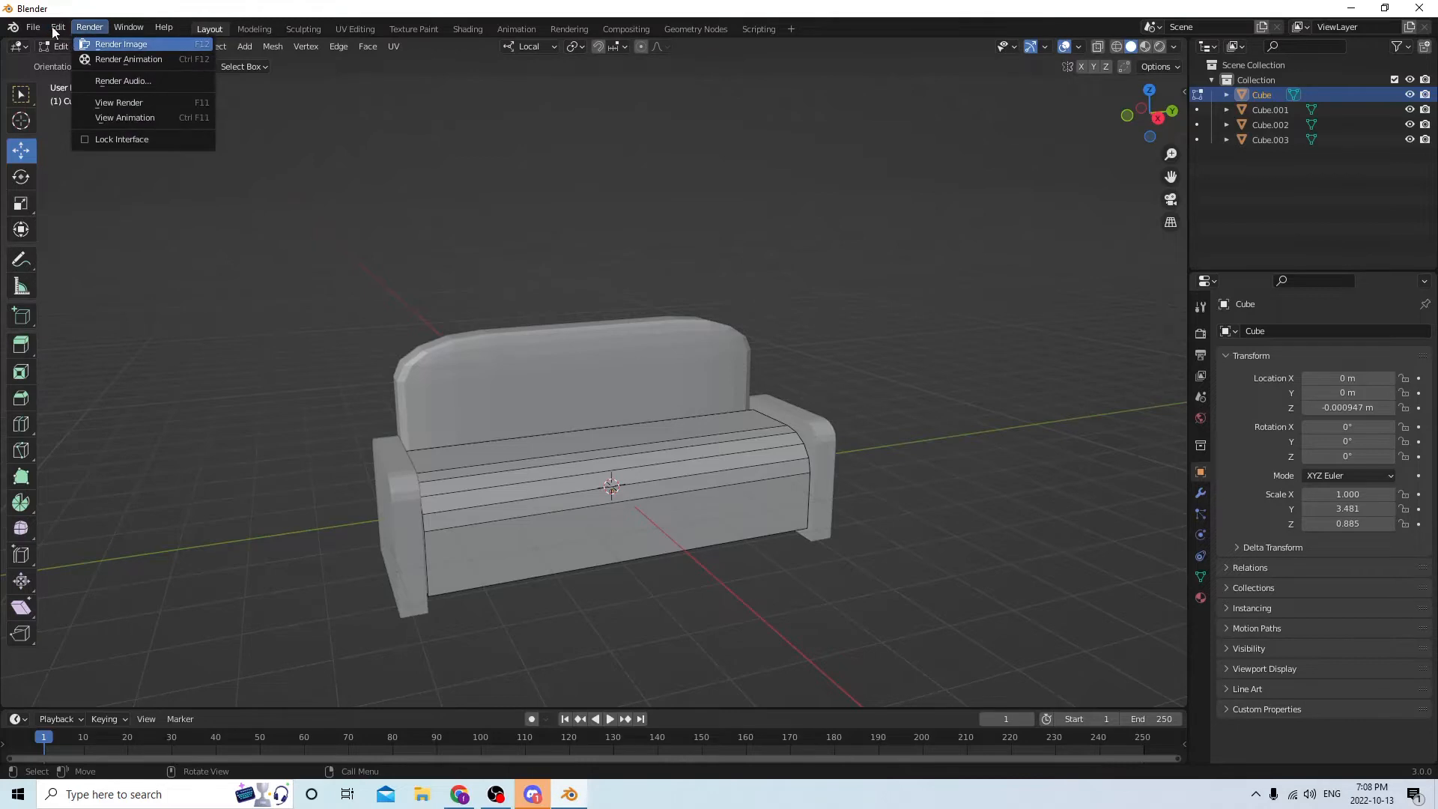
{"action": "left_click", "coordinate": [57, 28]}
{"action": "left_click", "coordinate": [59, 28]}
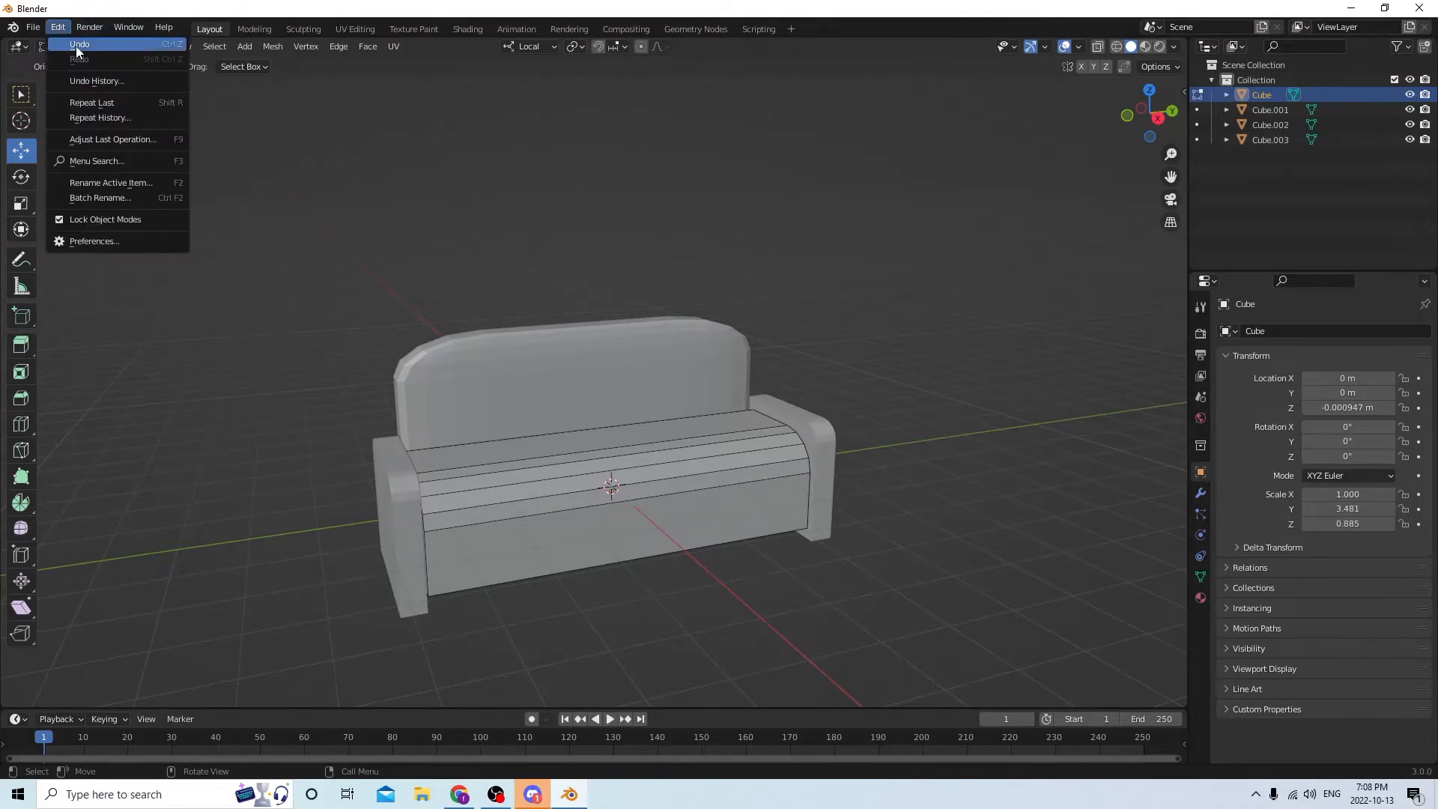
{"action": "left_click", "coordinate": [76, 45]}
{"action": "left_click", "coordinate": [59, 28]}
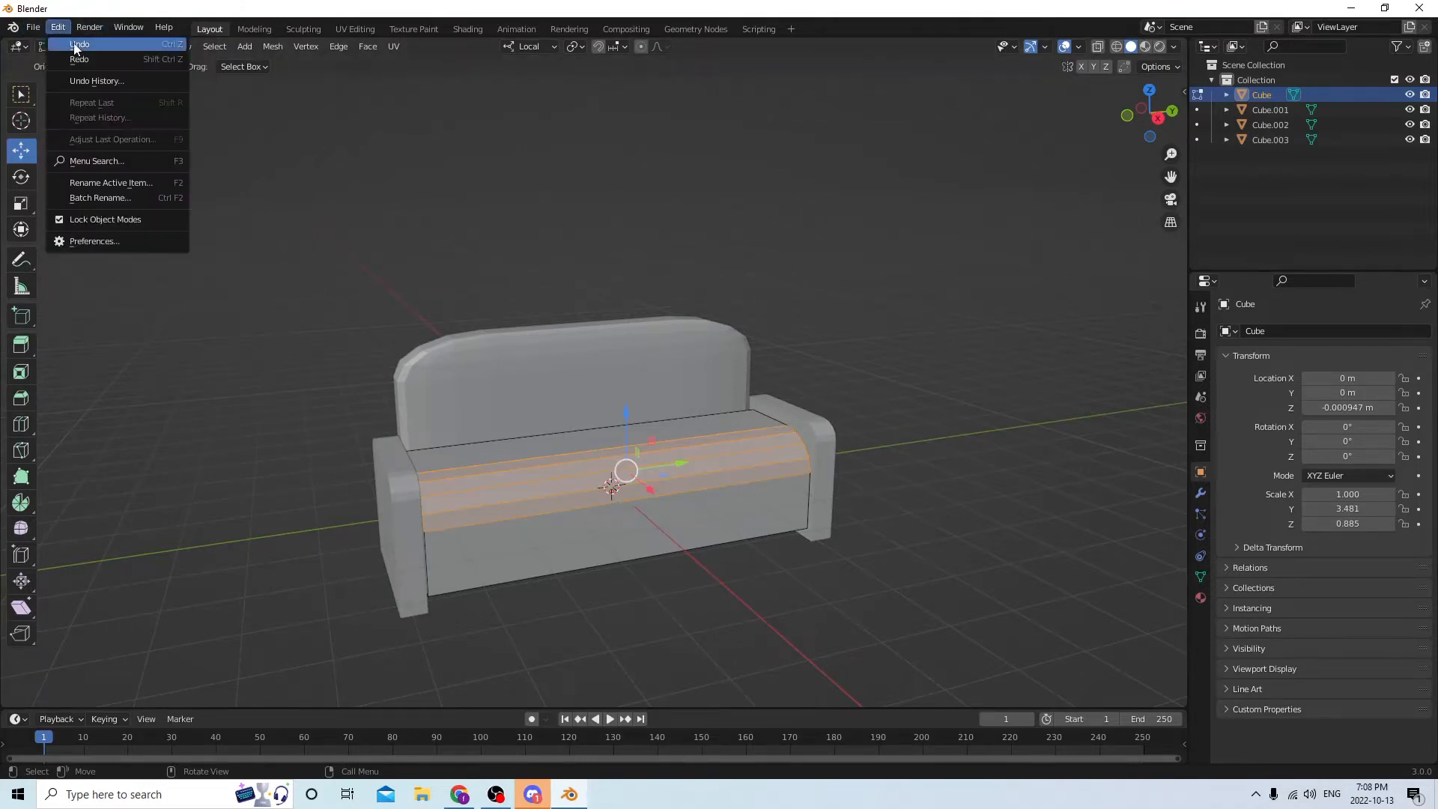
{"action": "left_click", "coordinate": [75, 45]}
Add three evenly spaced loop cuts across the seat without sliding them, dividing its length into four equal sections
{"action": "middle_click_drag", "start_coordinate": [610, 315], "coordinate": [593, 326]}
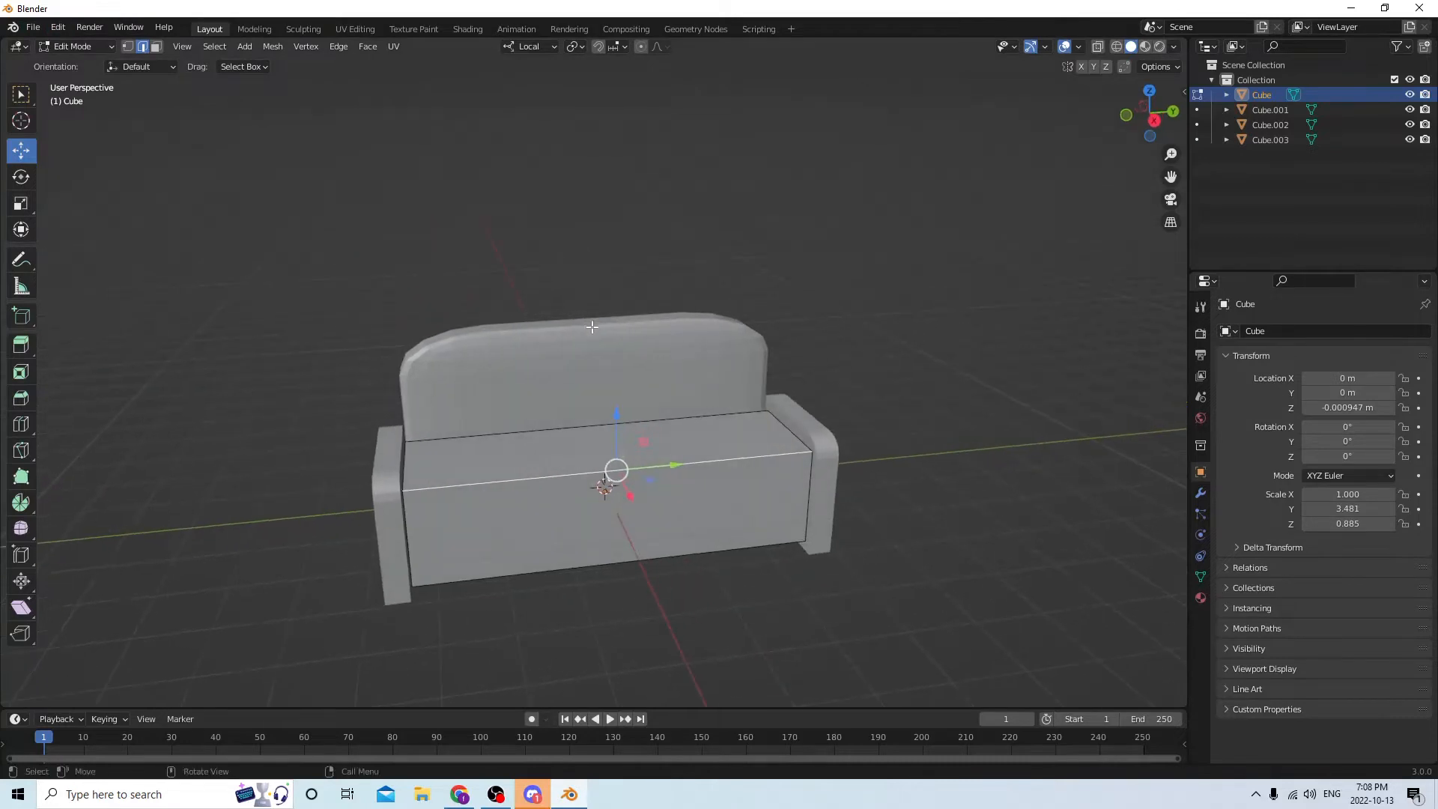
{"action": "key", "text": "ctrl+r"}
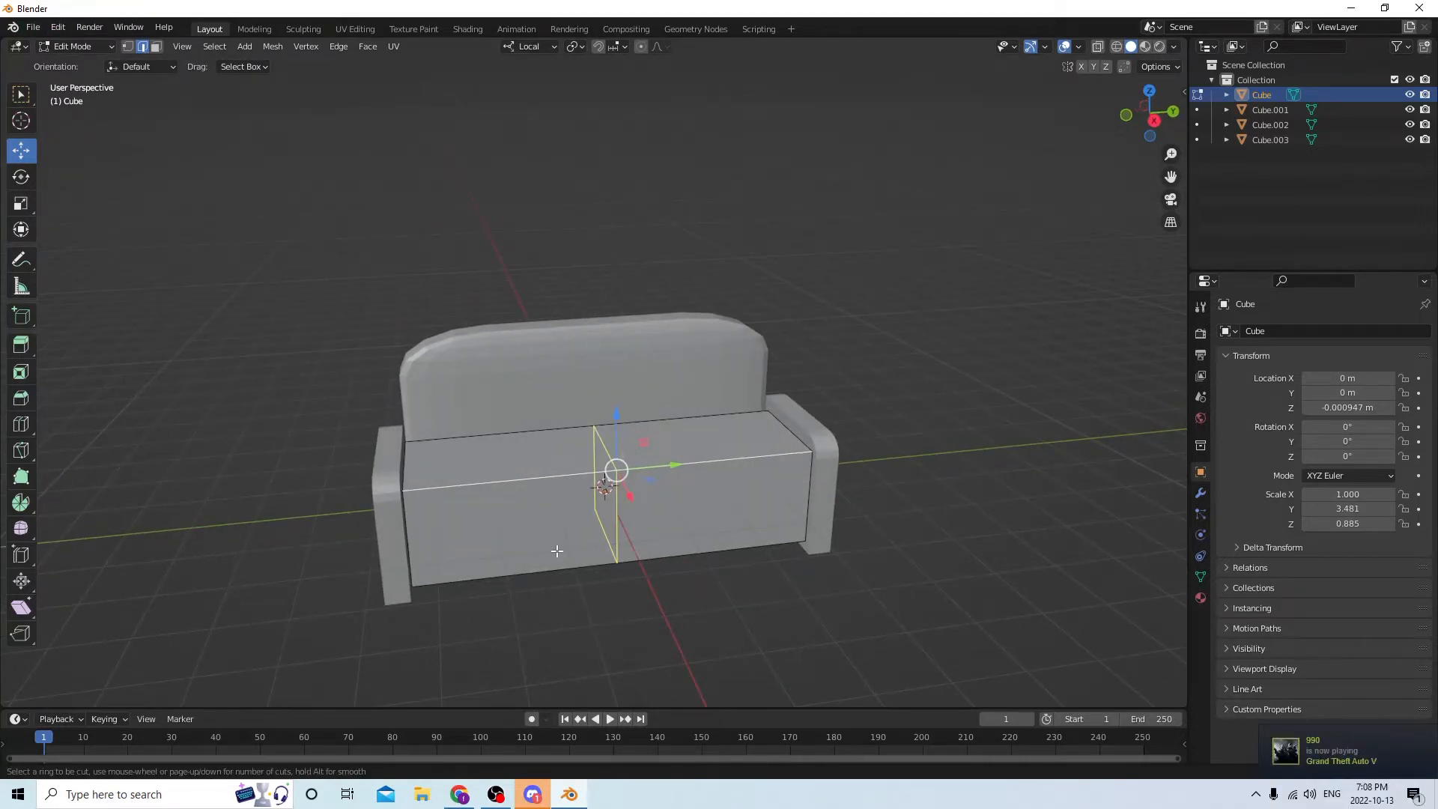
{"action": "scroll", "coordinate": [557, 551], "scroll_direction": "up", "scroll_amount": 2}
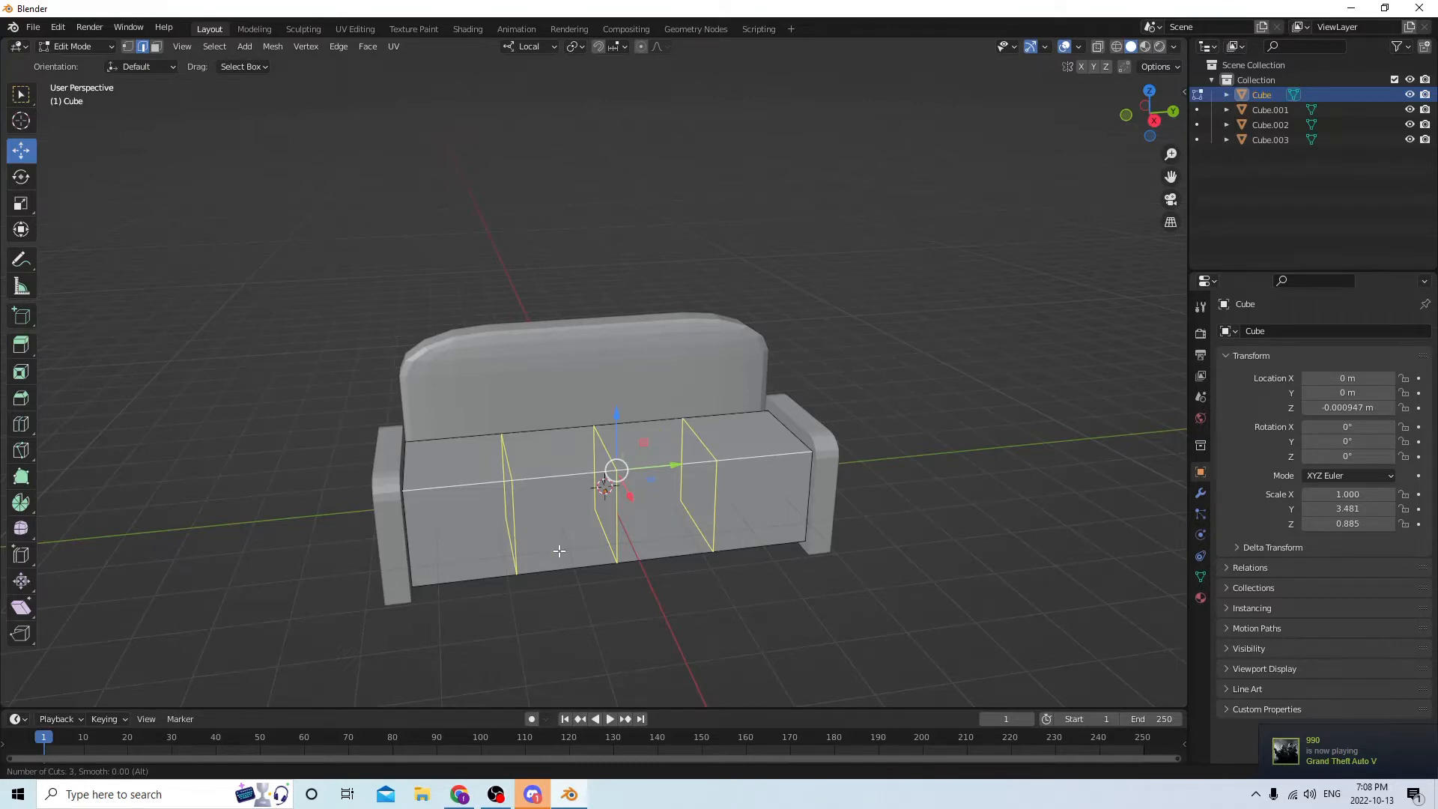
{"action": "scroll", "coordinate": [558, 552], "scroll_direction": "up", "scroll_amount": 1}
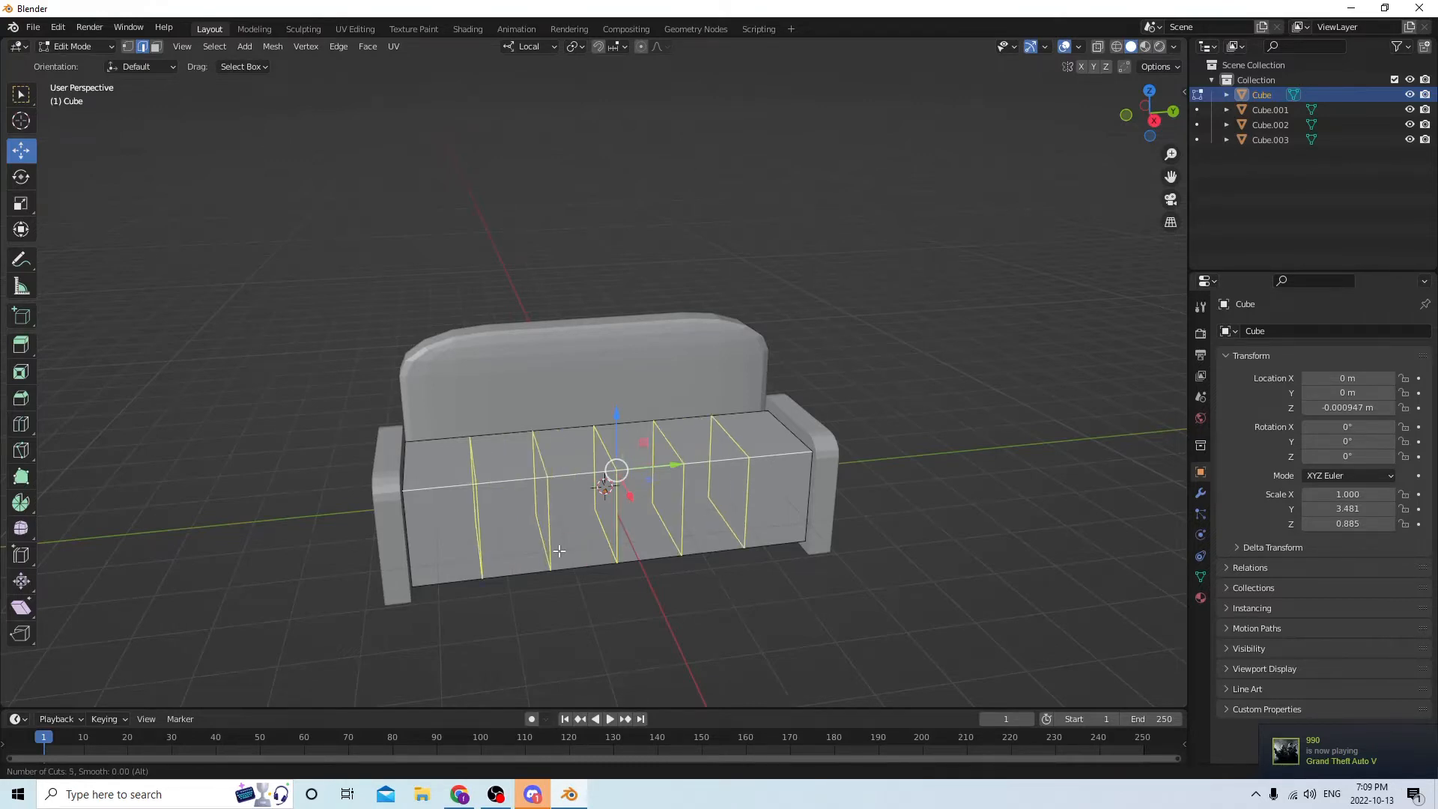
{"action": "scroll", "coordinate": [559, 554], "scroll_direction": "down", "scroll_amount": 1}
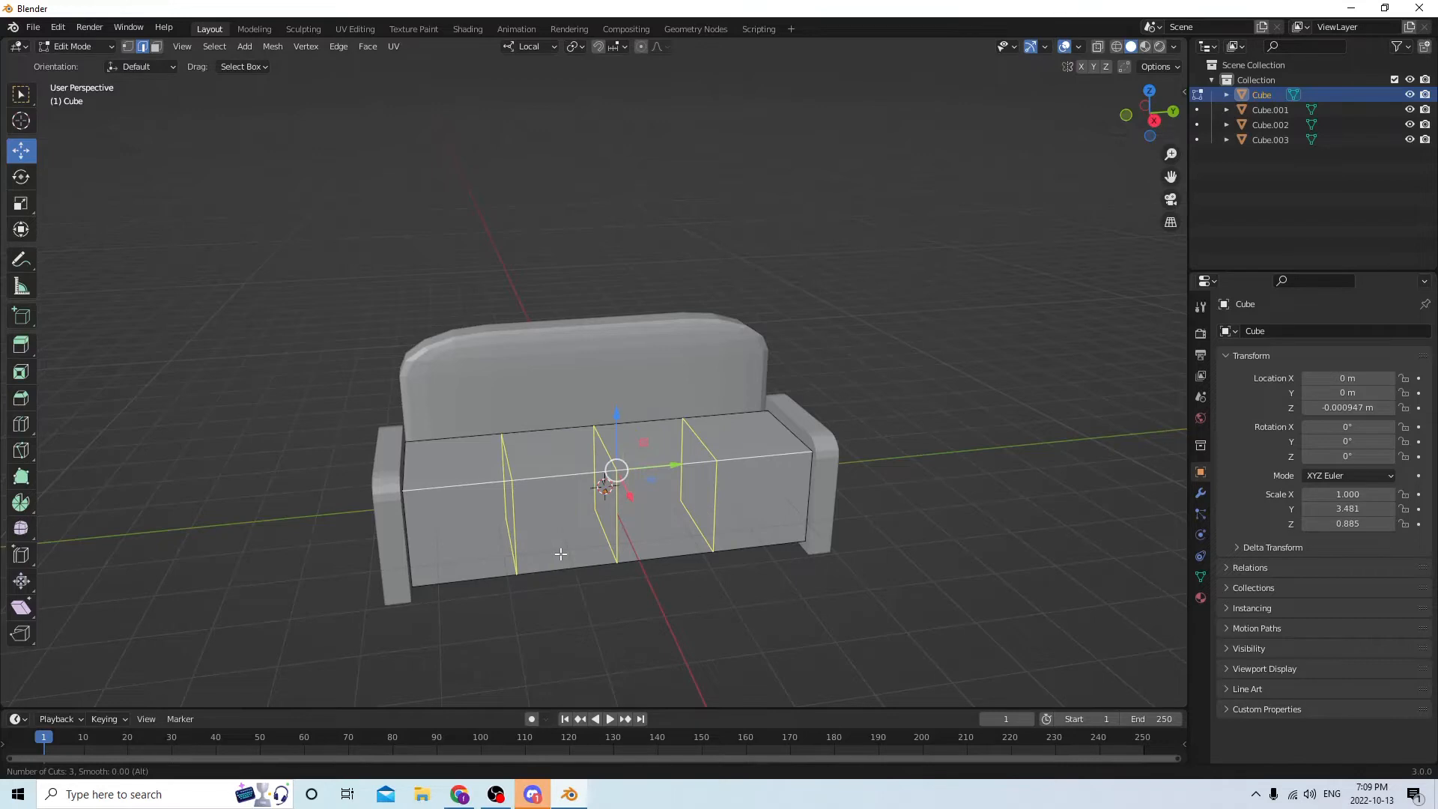
{"action": "left_click", "coordinate": [560, 554]}
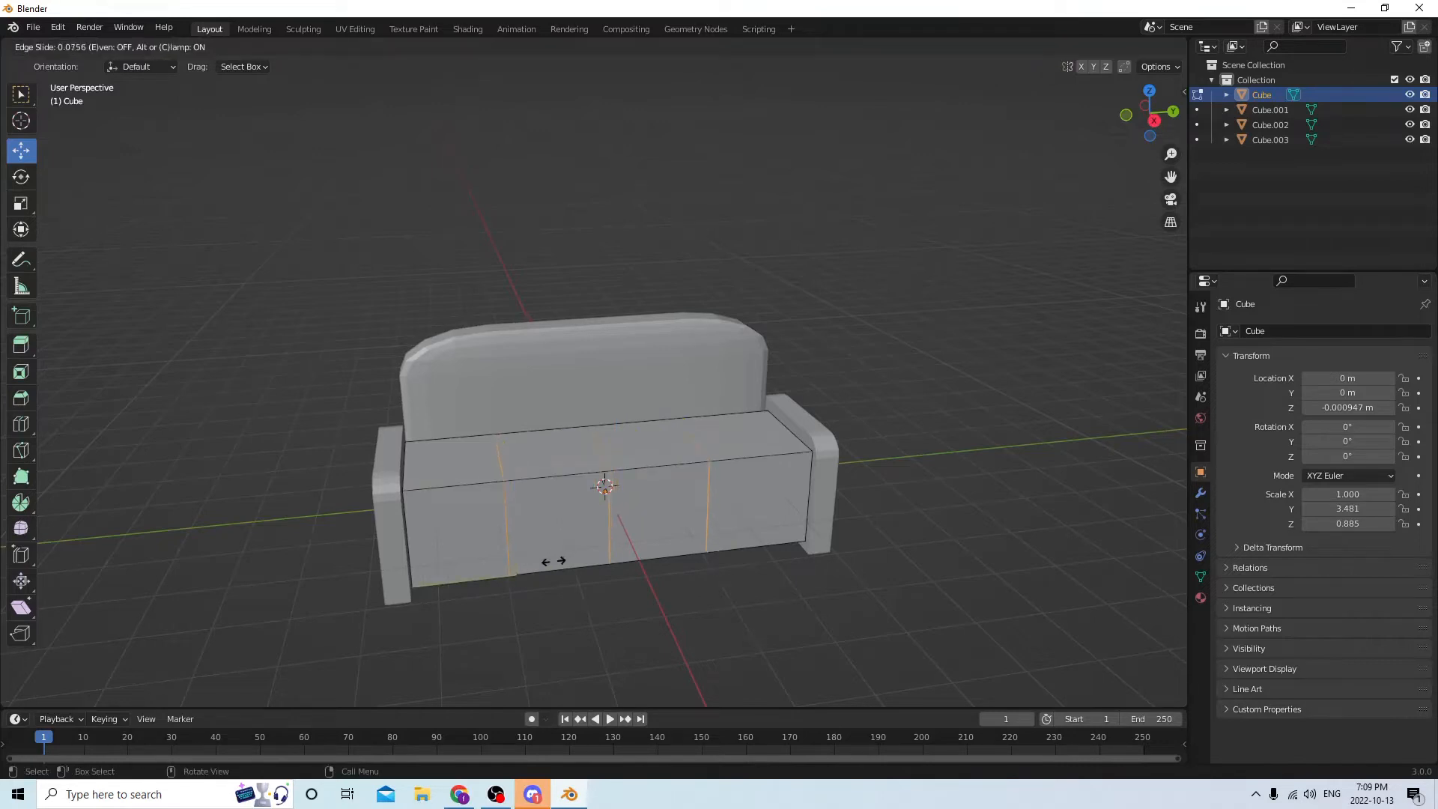
{"action": "right_click", "coordinate": [538, 567]}
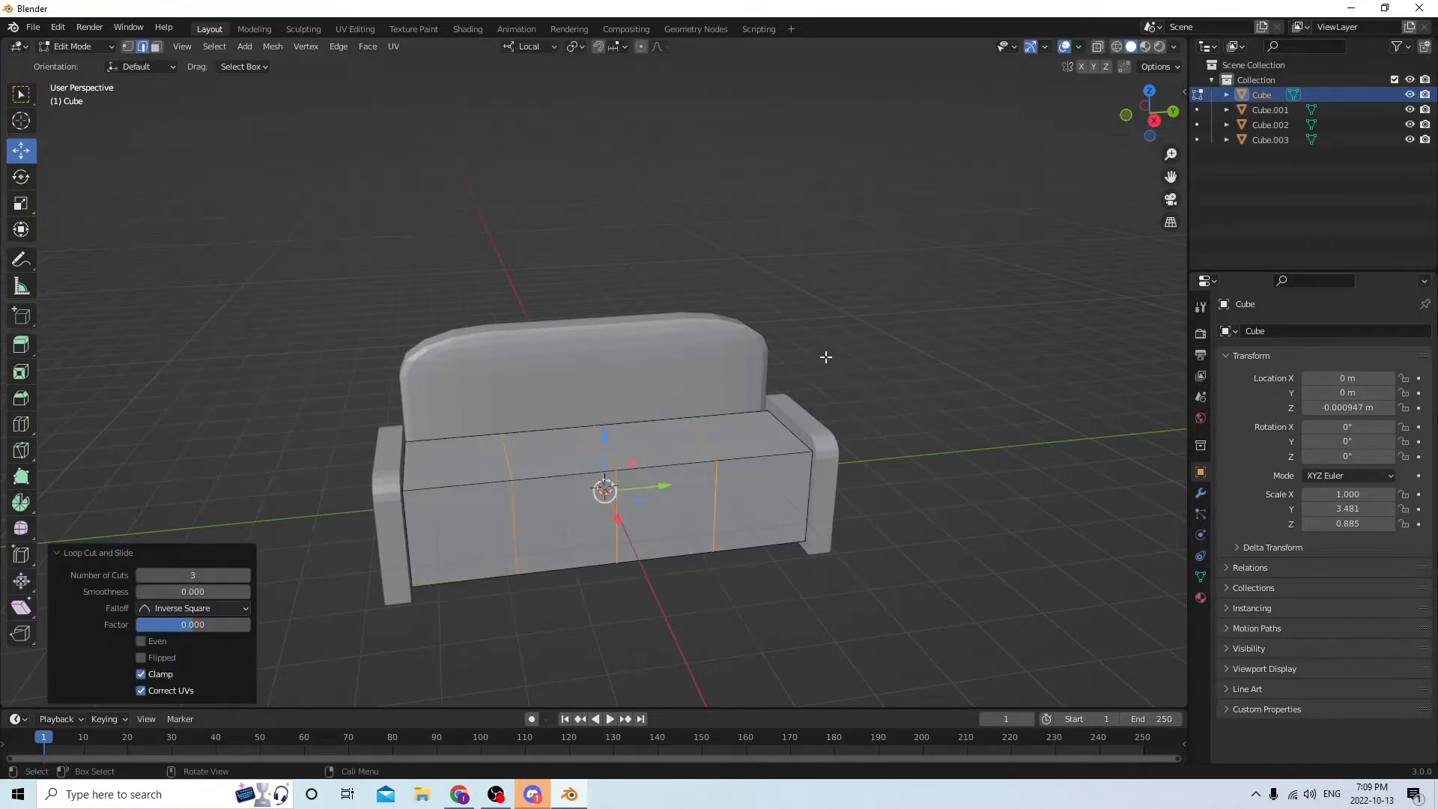
{"action": "middle_click_drag", "start_coordinate": [825, 357], "coordinate": [756, 358]}
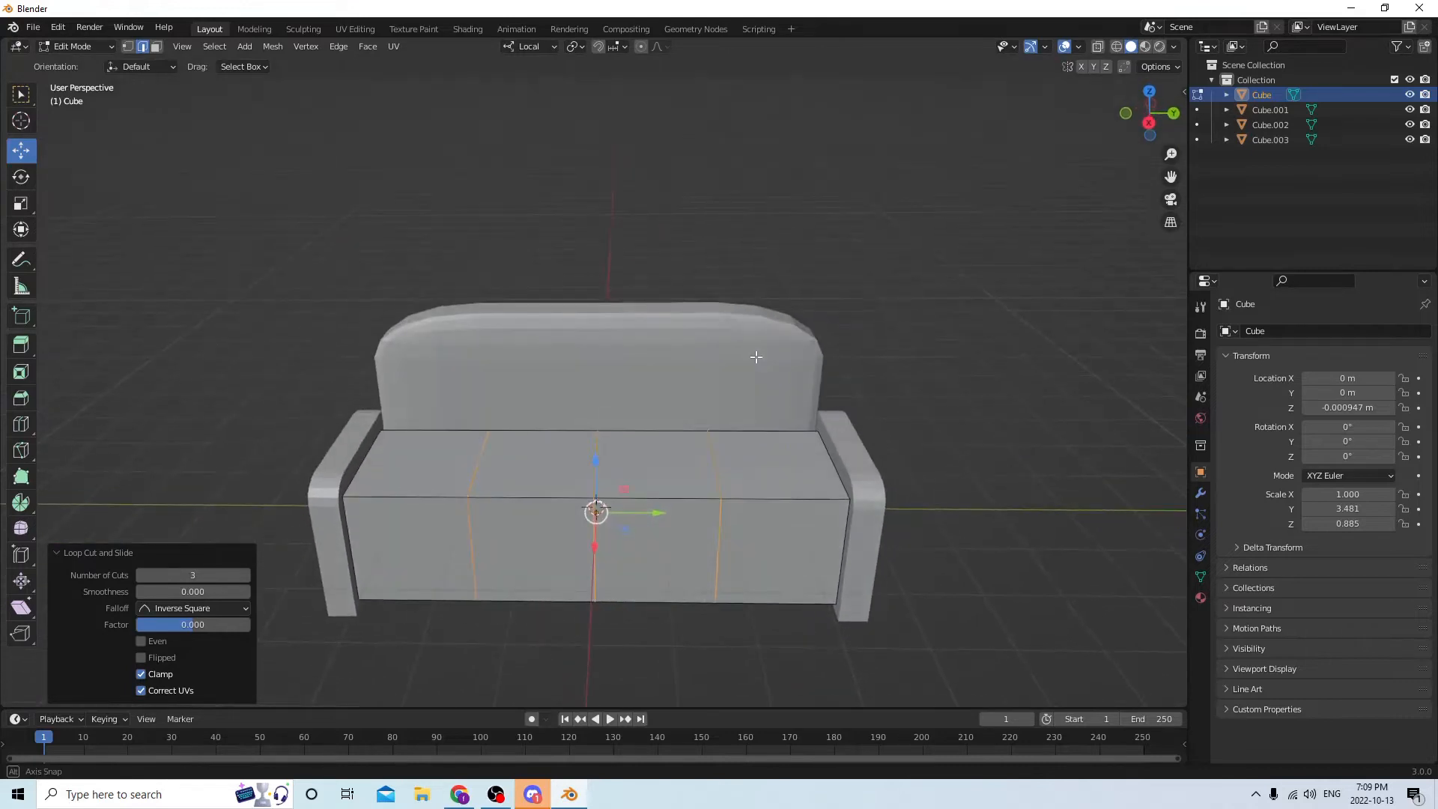
{"action": "left_click", "coordinate": [874, 377]}
Add one horizontal loop cut around the seat and slide it toward the top face with a factor of about -0.597
{"action": "middle_click_drag", "start_coordinate": [863, 376], "coordinate": [872, 340]}
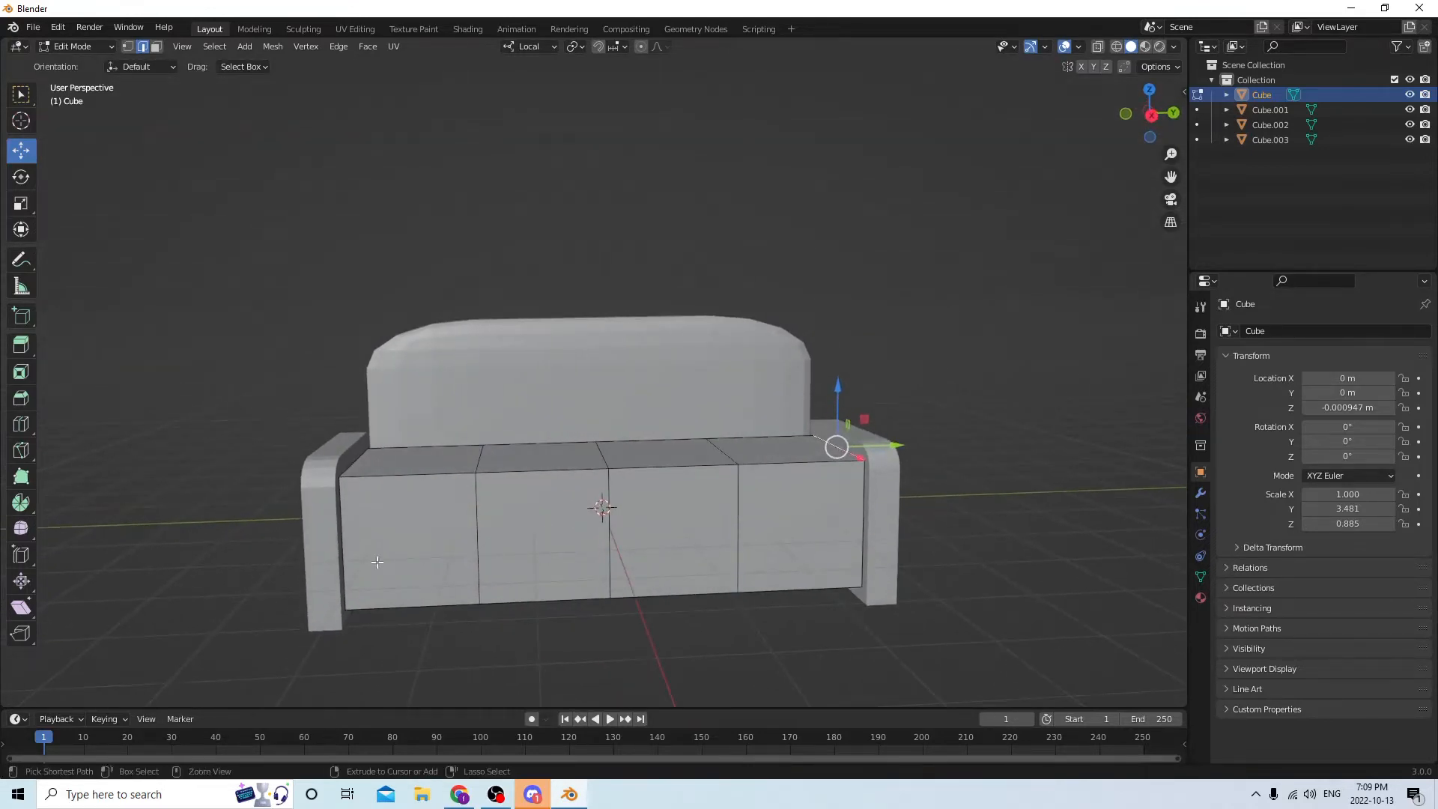
{"action": "key", "text": "ctrl+r"}
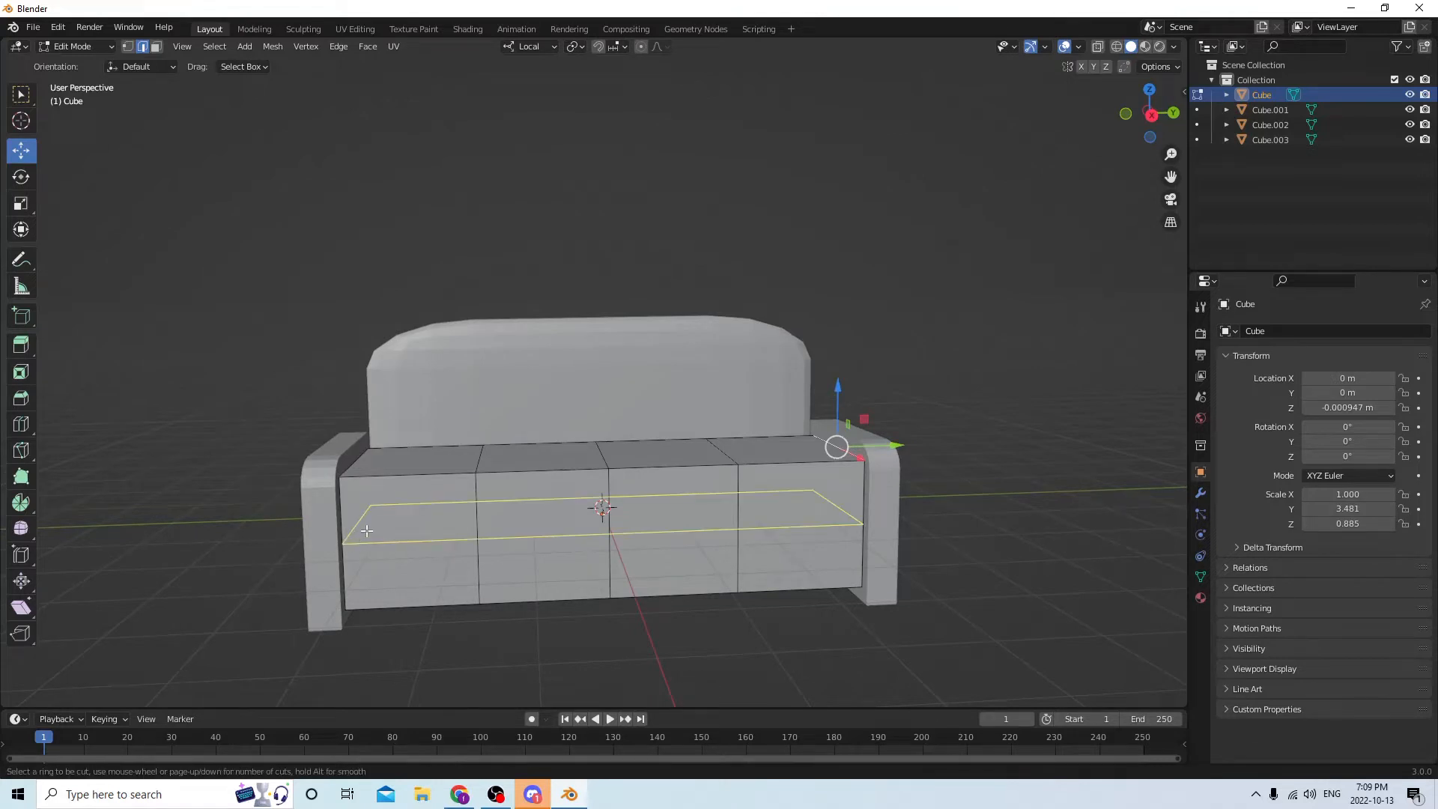
{"action": "left_click", "coordinate": [364, 532]}
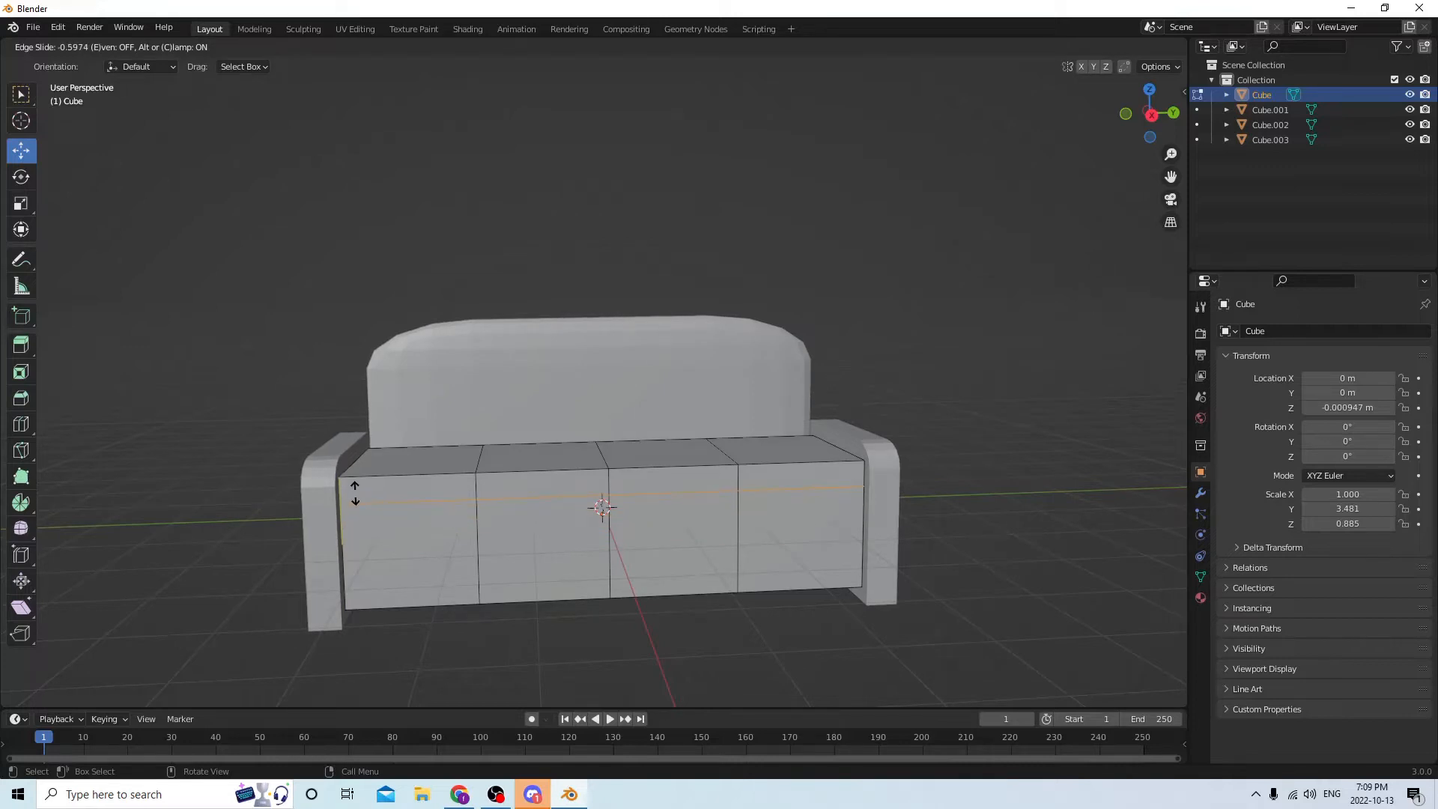
{"action": "left_click", "coordinate": [355, 493]}
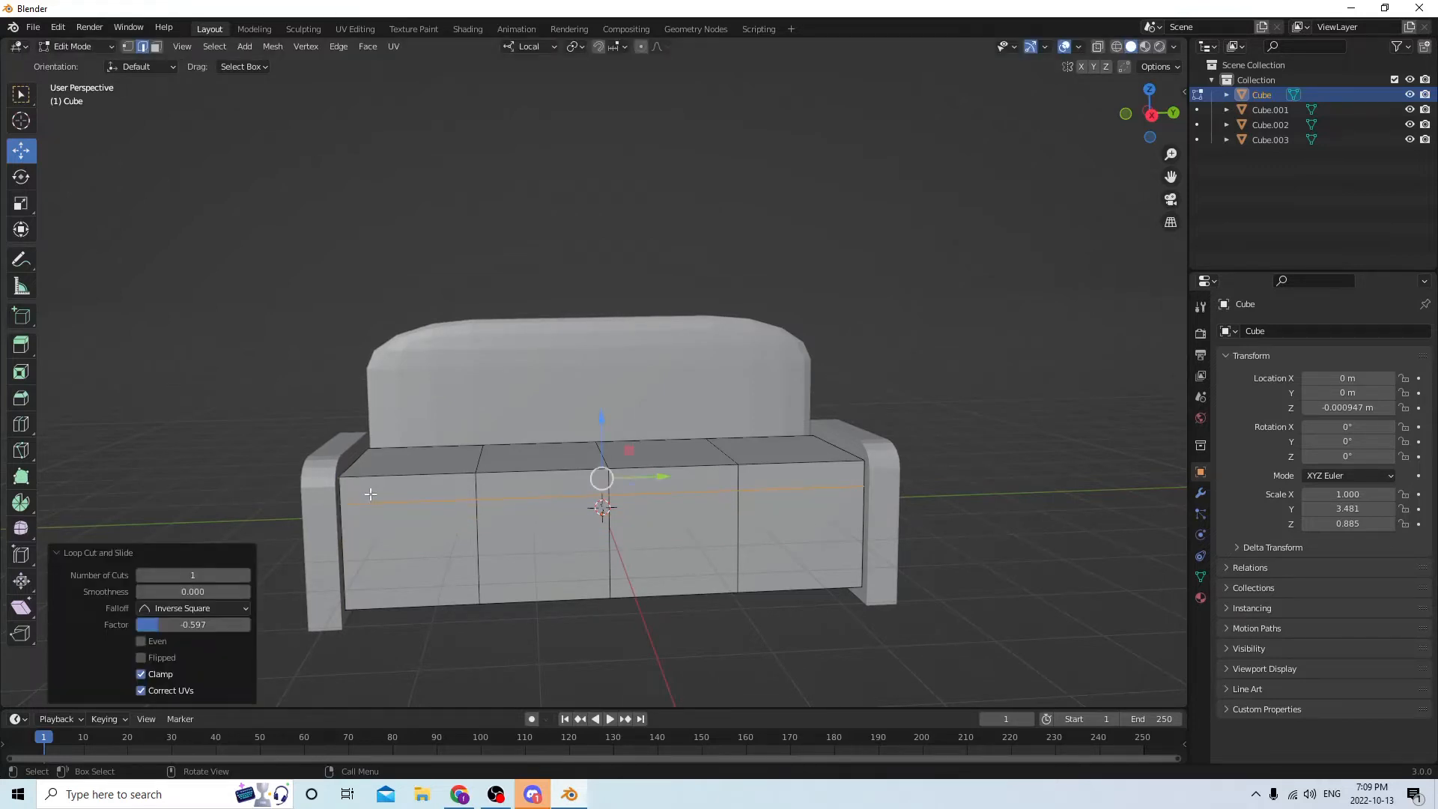
{"action": "left_click", "coordinate": [992, 395]}
Dissolve the three vertical edges on the seat's front below the horizontal loop cut
{"action": "scroll", "coordinate": [989, 395], "scroll_direction": "down", "scroll_amount": 2}
{"action": "middle_click_drag", "start_coordinate": [973, 393], "coordinate": [986, 385]}
{"action": "scroll", "coordinate": [940, 412], "scroll_direction": "up", "scroll_amount": 2}
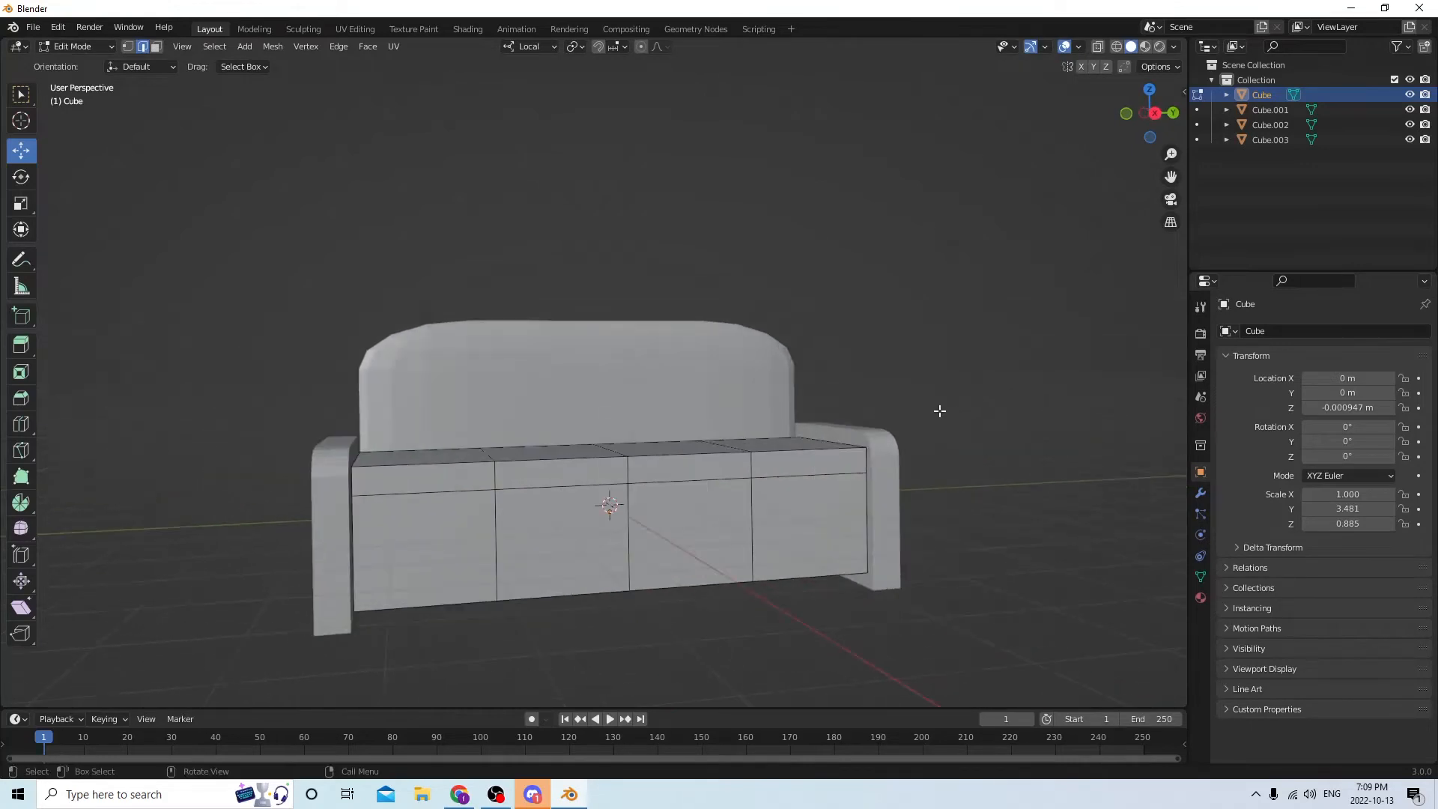
{"action": "left_click", "coordinate": [752, 564]}
{"action": "left_click", "coordinate": [631, 539], "text": "shift"}
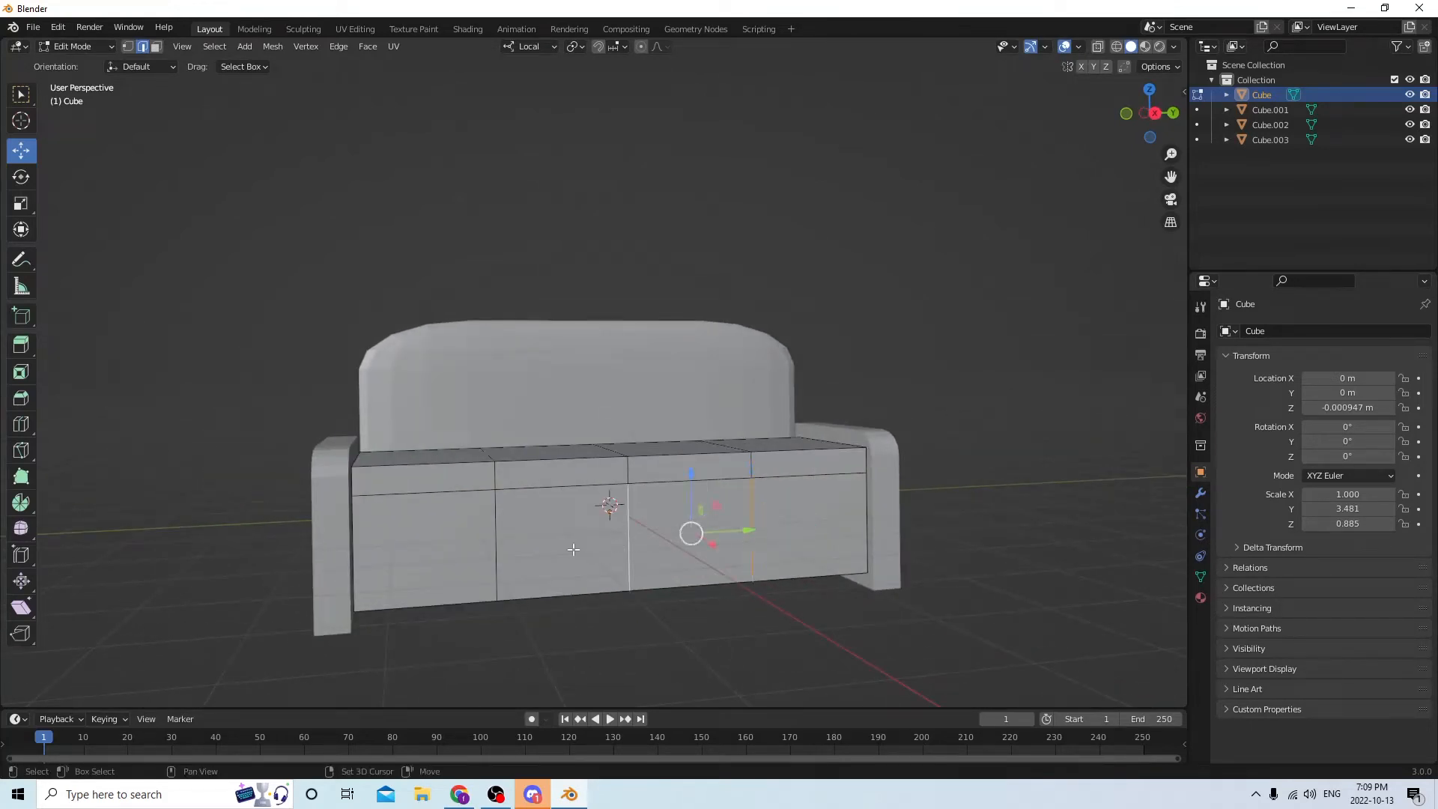
{"action": "left_click", "coordinate": [495, 555], "text": "shift"}
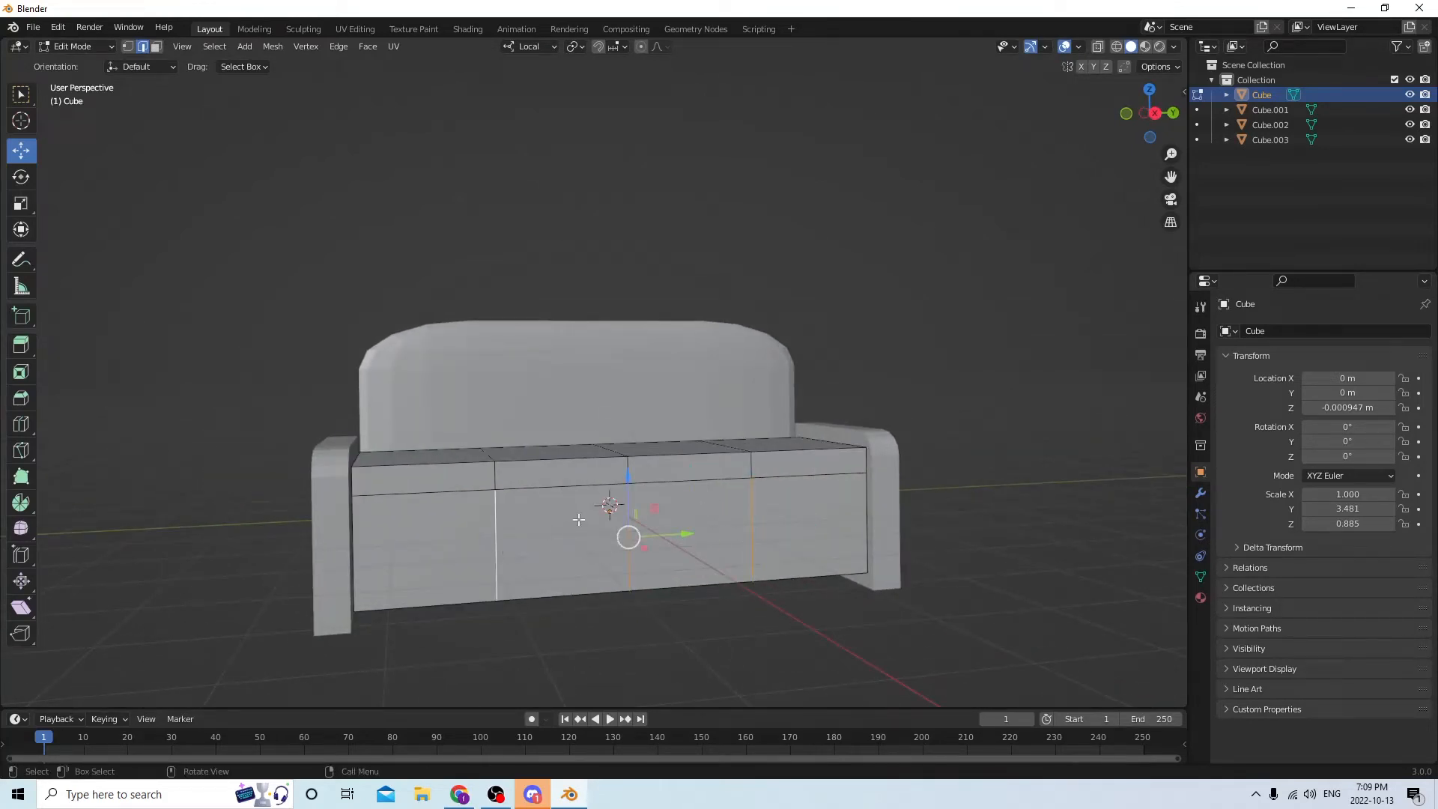
{"action": "key", "text": "x"}
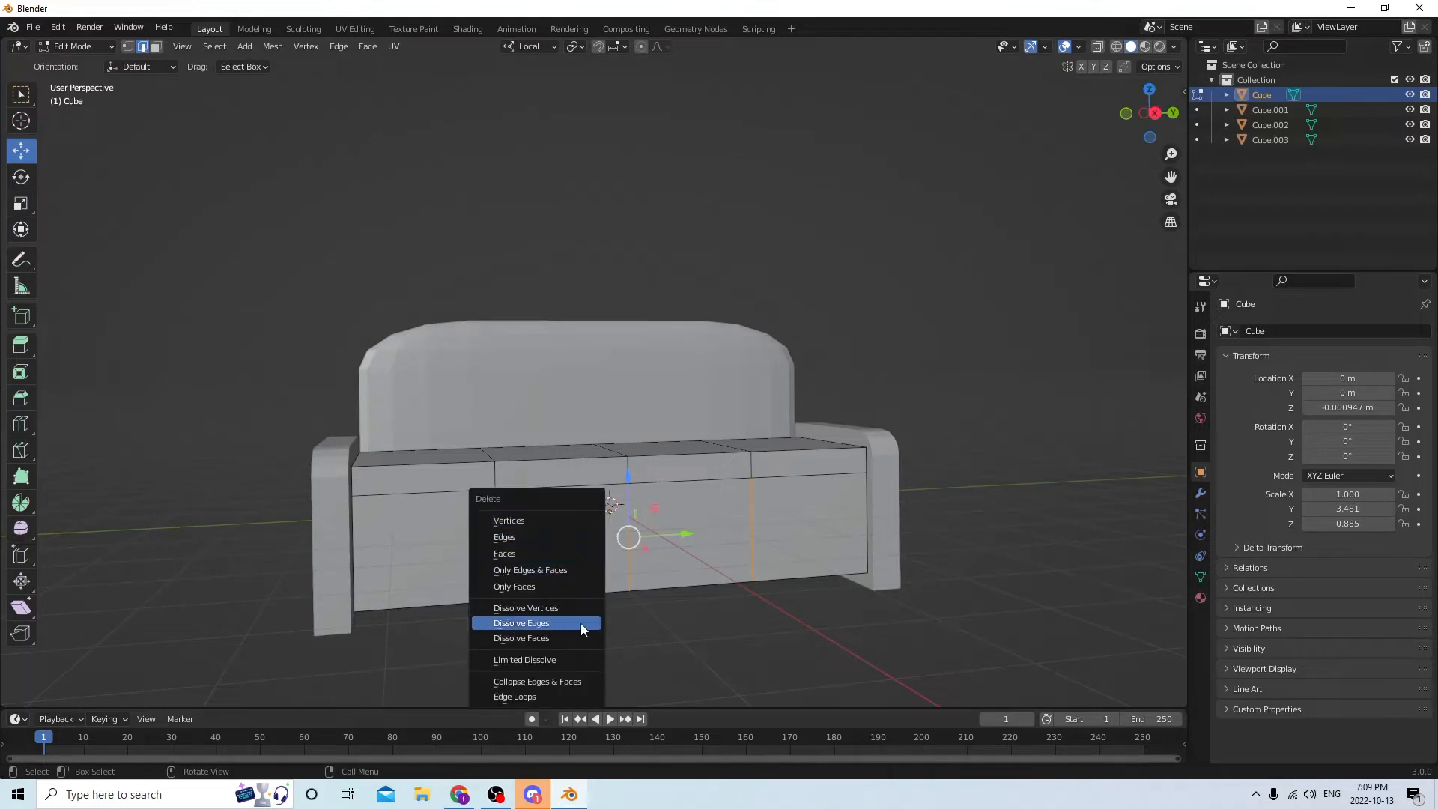
{"action": "left_click", "coordinate": [572, 624]}
Select the four top faces of the seat in face select mode
{"action": "middle_click_drag", "start_coordinate": [697, 442], "coordinate": [769, 414]}
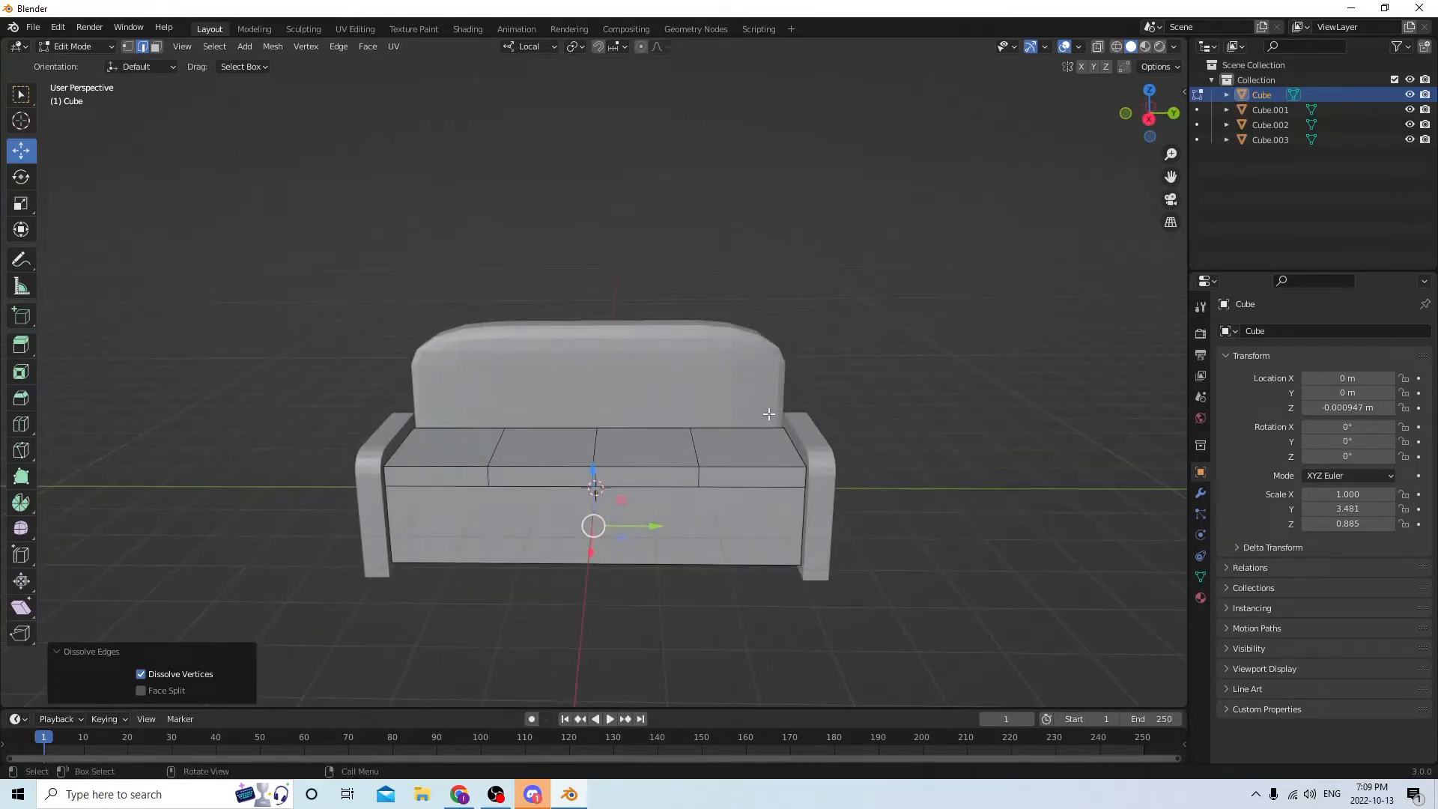
{"action": "scroll", "coordinate": [769, 414], "scroll_direction": "up", "scroll_amount": 1}
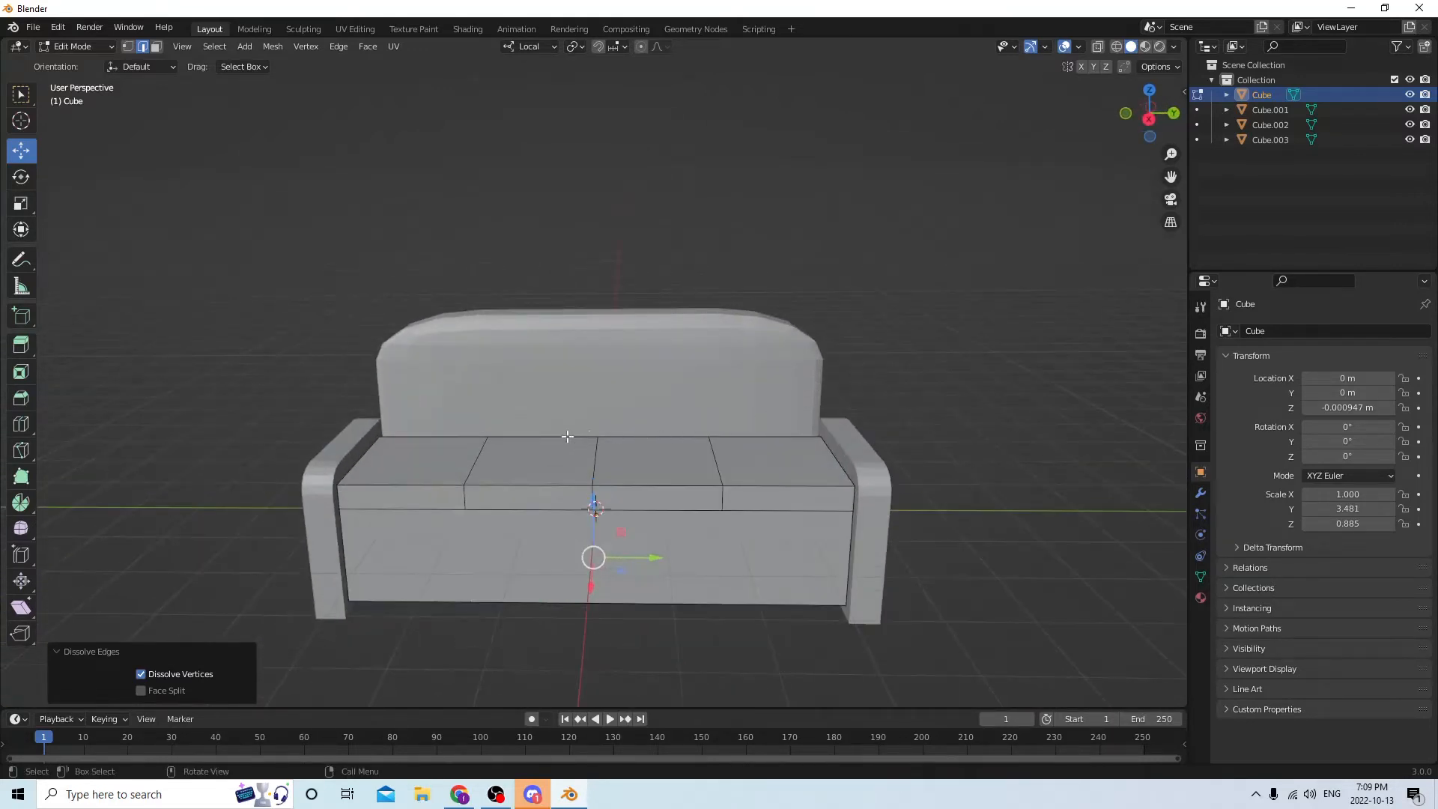
{"action": "middle_click_drag", "start_coordinate": [526, 438], "coordinate": [412, 474]}
{"action": "scroll", "coordinate": [502, 464], "scroll_direction": "up", "scroll_amount": 3}
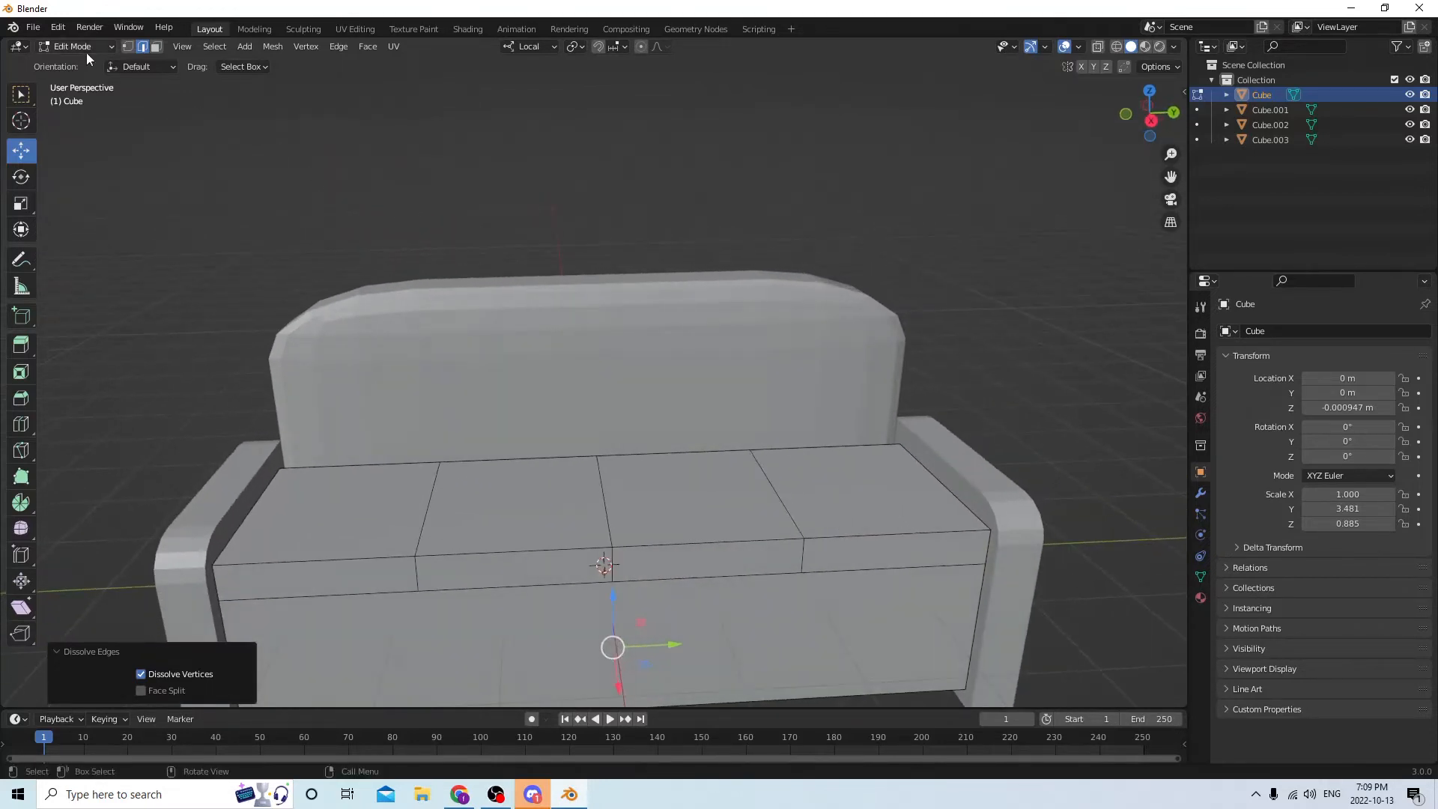
{"action": "left_click", "coordinate": [154, 48]}
{"action": "left_click", "coordinate": [332, 519]}
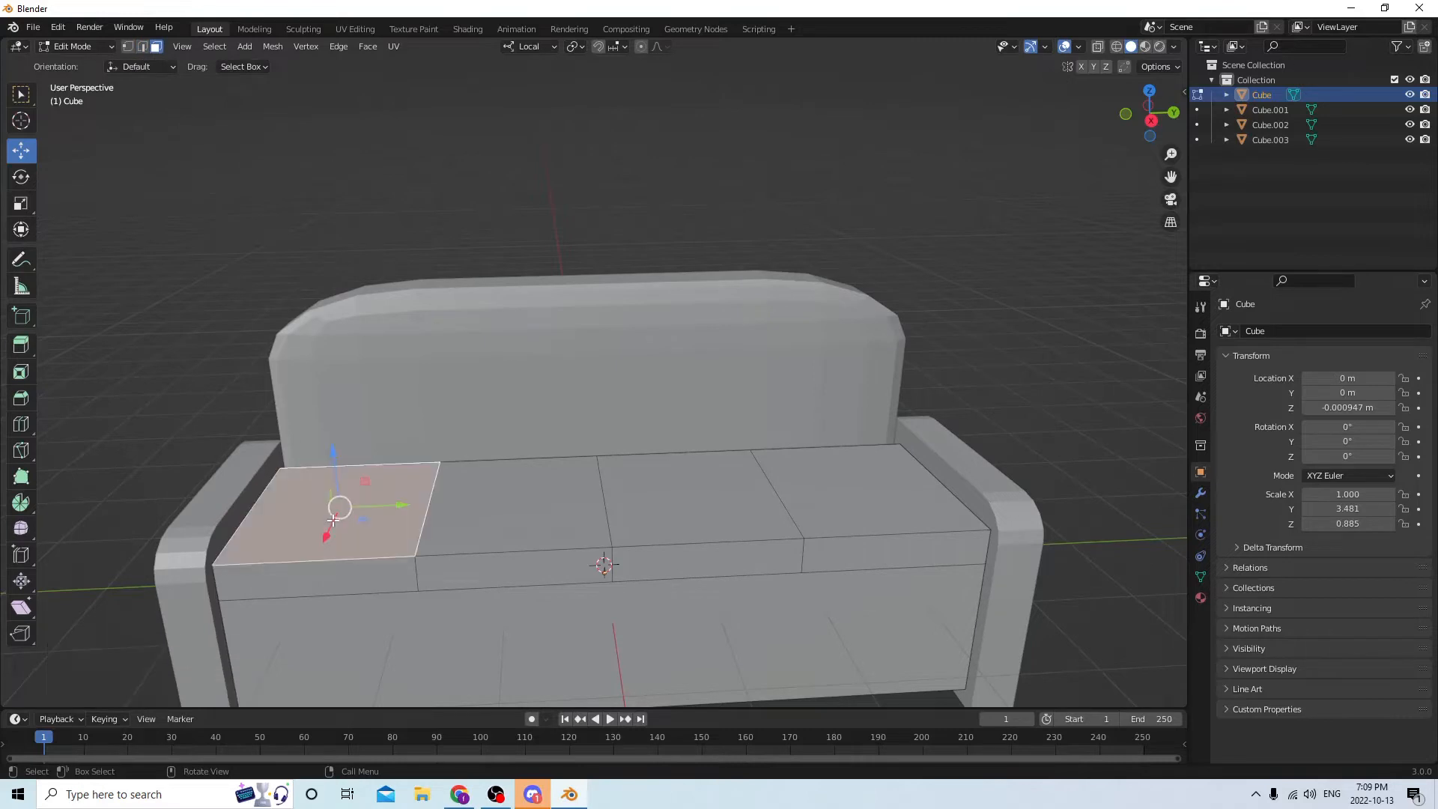
{"action": "left_click", "coordinate": [513, 500], "text": "shift"}
{"action": "left_click", "coordinate": [667, 493], "text": "shift"}
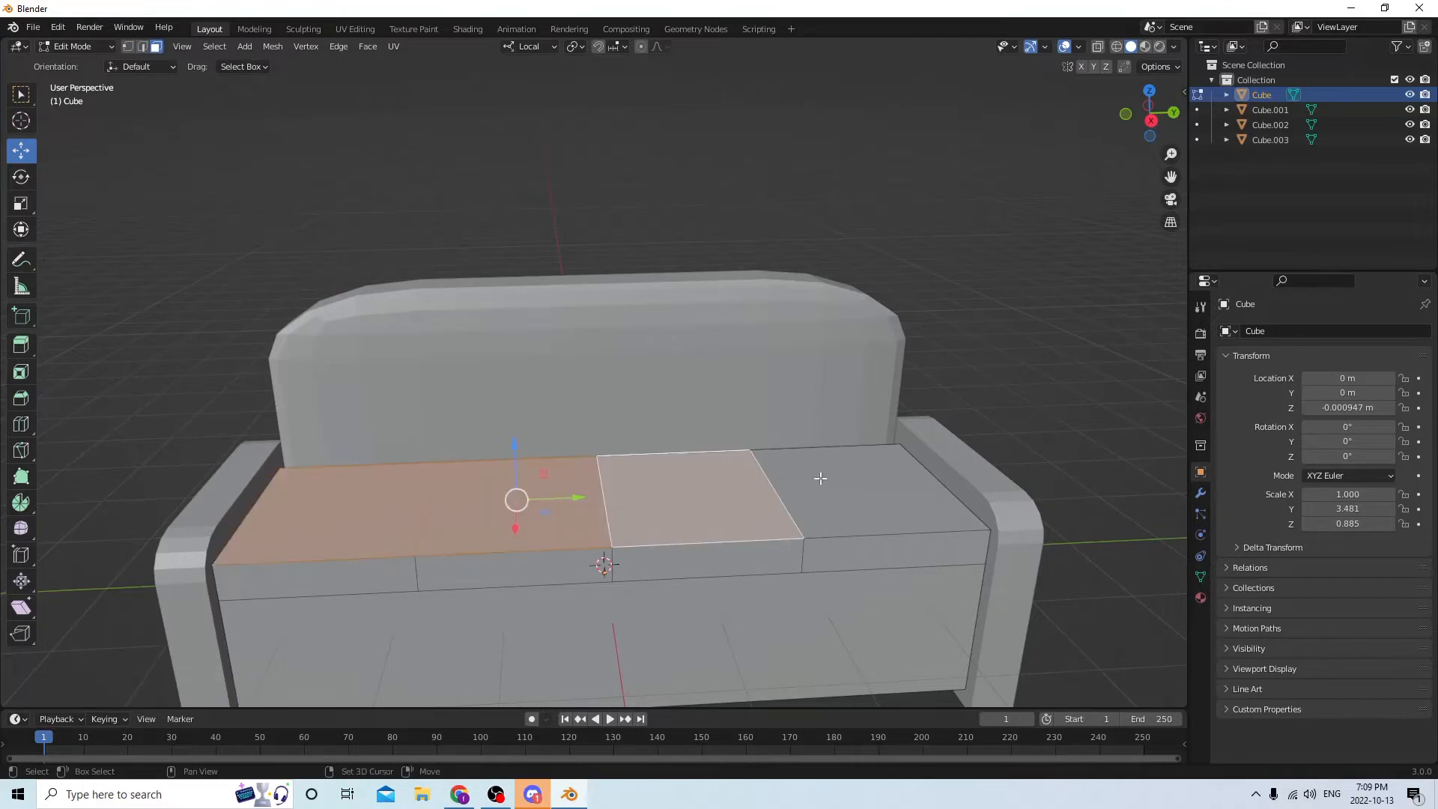
{"action": "left_click", "coordinate": [856, 484], "text": "shift"}
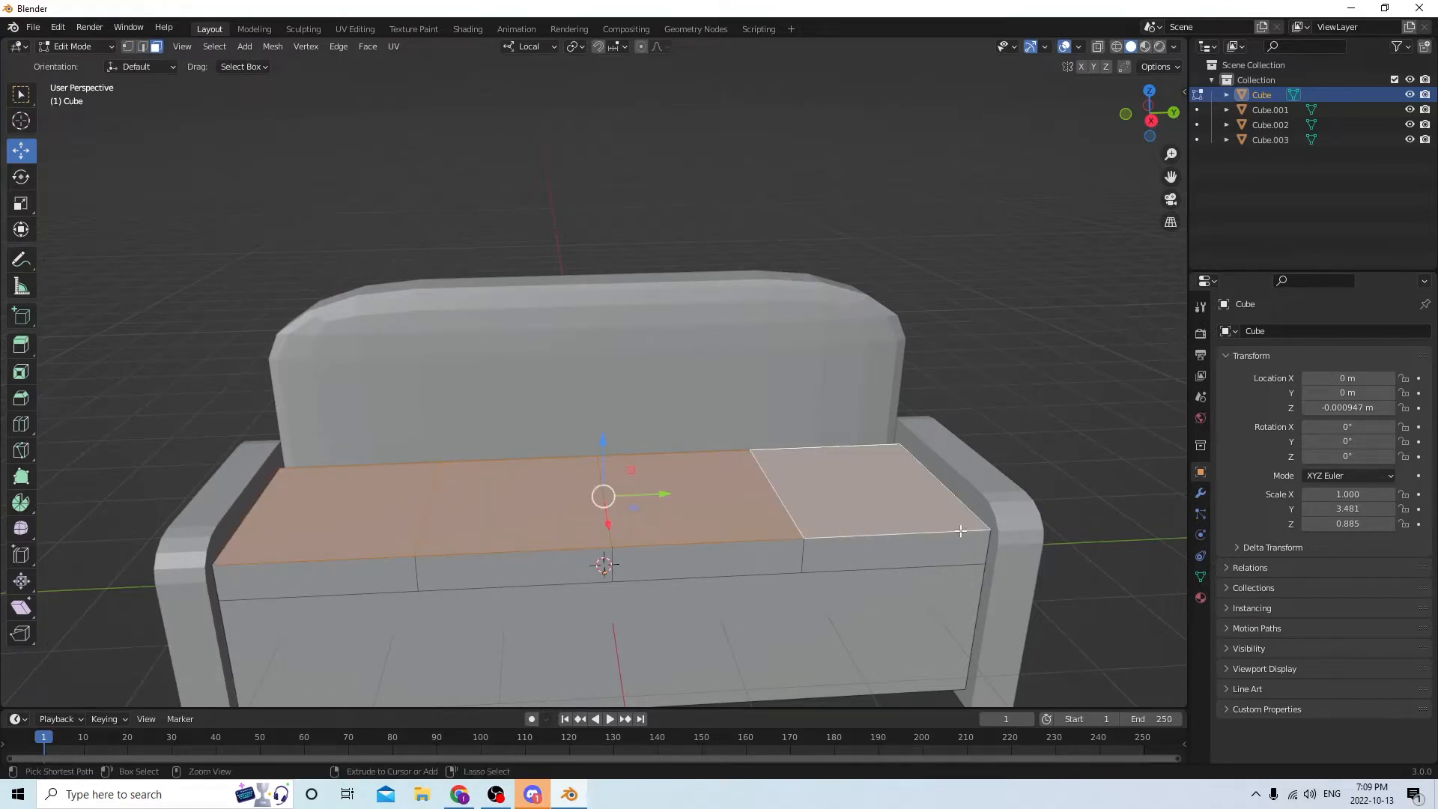
Bevel the edges of the four selected seat faces with 4 segments and a width of about 0.000139 m
{"action": "key", "text": "ctrl+b"}
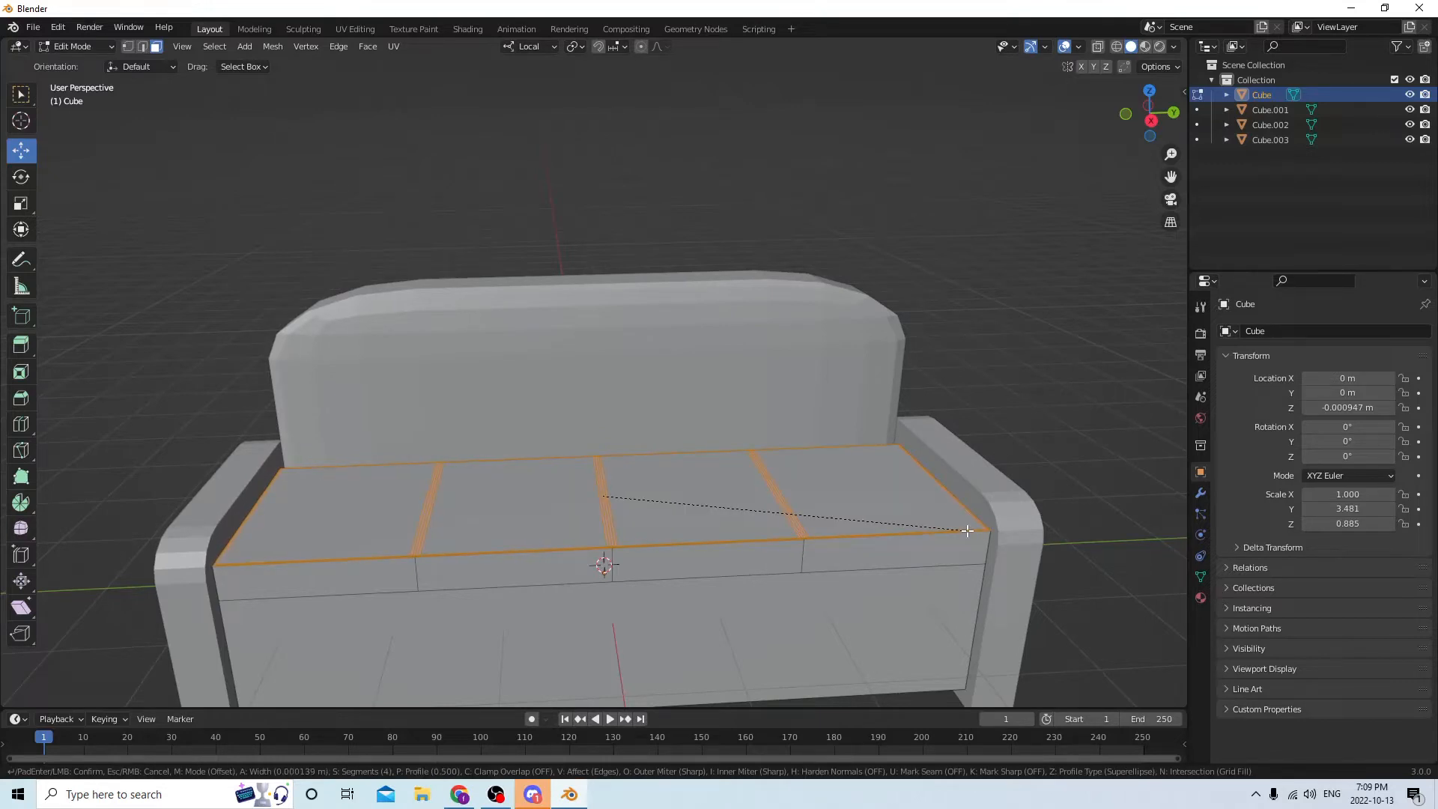
{"action": "left_click", "coordinate": [967, 531]}
{"action": "mouse_move", "coordinate": [765, 494]}
{"action": "middle_mouse_down"}
{"action": "mouse_move", "coordinate": [800, 471]}
{"action": "mouse_move", "coordinate": [607, 472]}
{"action": "mouse_move", "coordinate": [764, 494]}
{"action": "middle_mouse_up"}
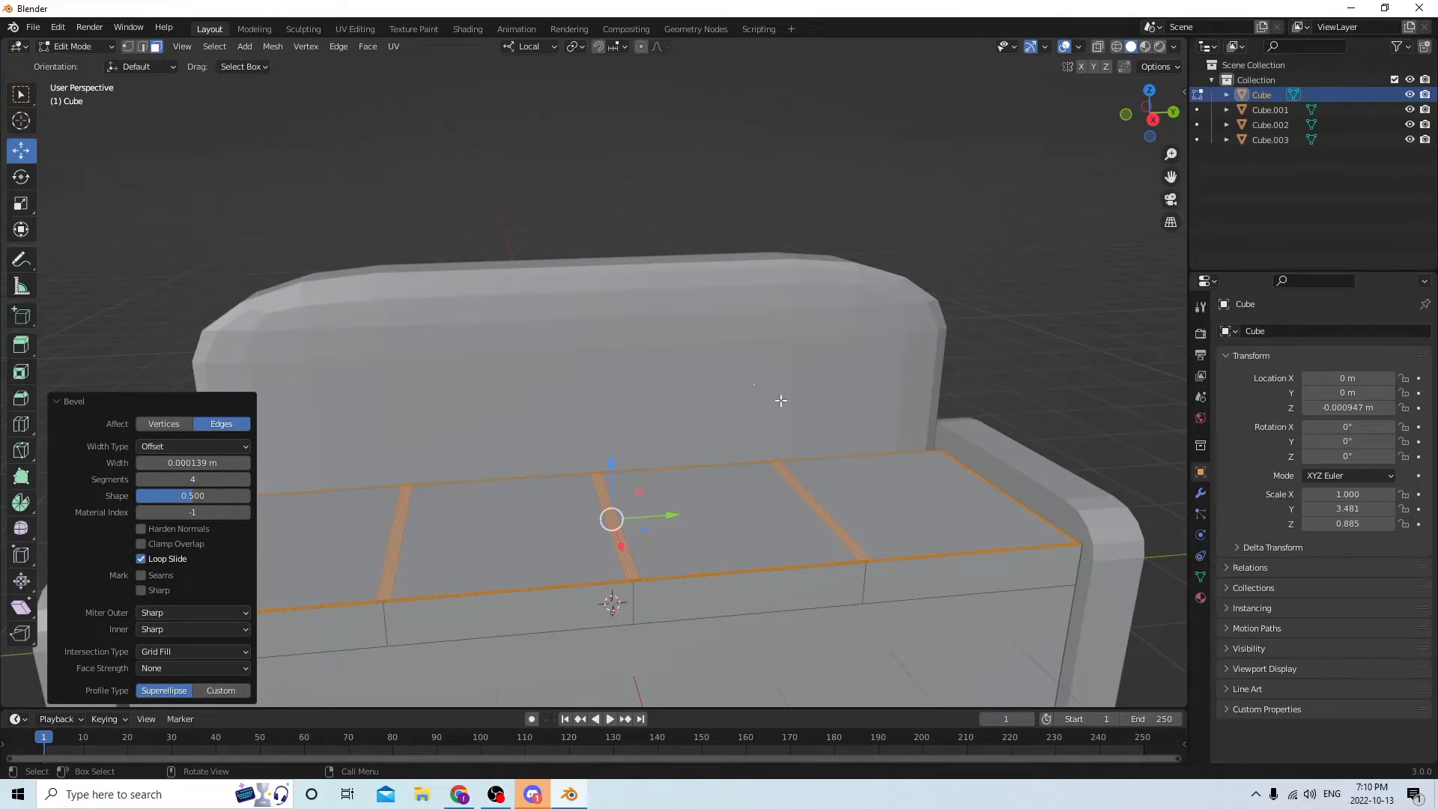
Select the four cushion faces between the bevel strips and raise them about 0.000203 m along local Z
{"action": "left_click", "coordinate": [930, 510]}
{"action": "left_click", "coordinate": [660, 522], "text": "shift"}
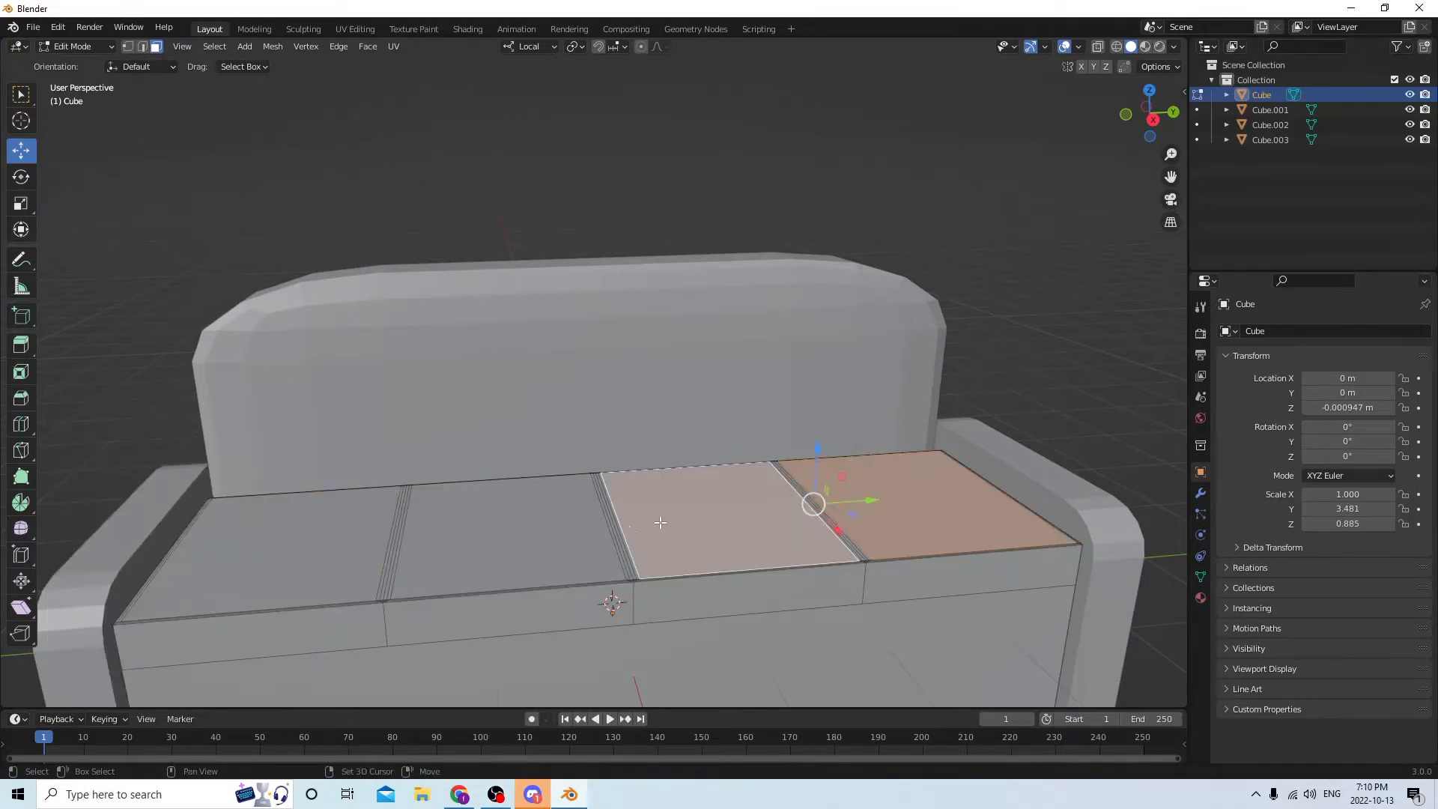
{"action": "left_click", "coordinate": [523, 529], "text": "shift"}
{"action": "left_click", "coordinate": [376, 531], "text": "shift"}
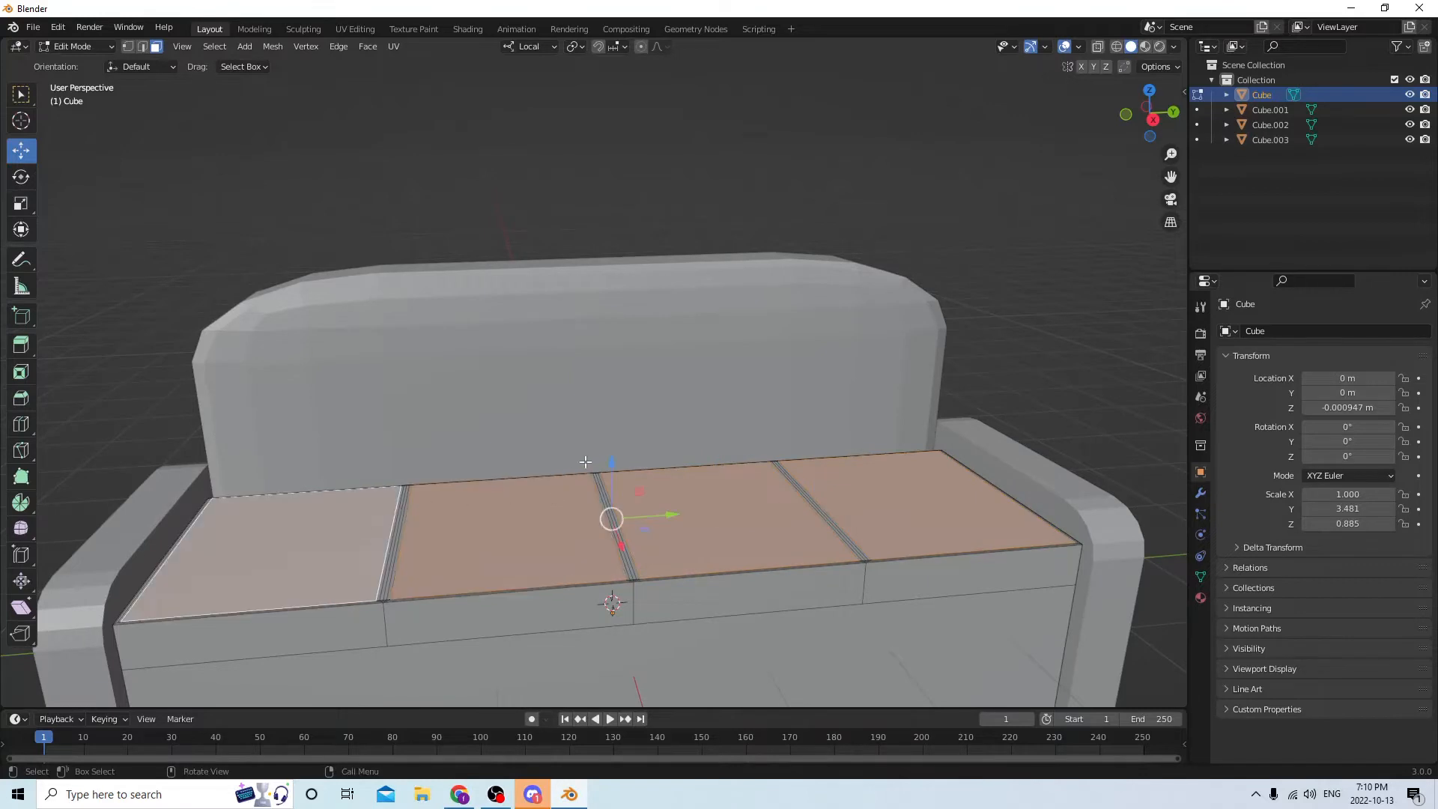
{"action": "left_click_drag", "start_coordinate": [616, 464], "coordinate": [616, 458]}
Scale the four raised cushion faces uniformly to about 0.982 and deselect them
{"action": "middle_click_drag", "start_coordinate": [615, 459], "coordinate": [917, 486]}
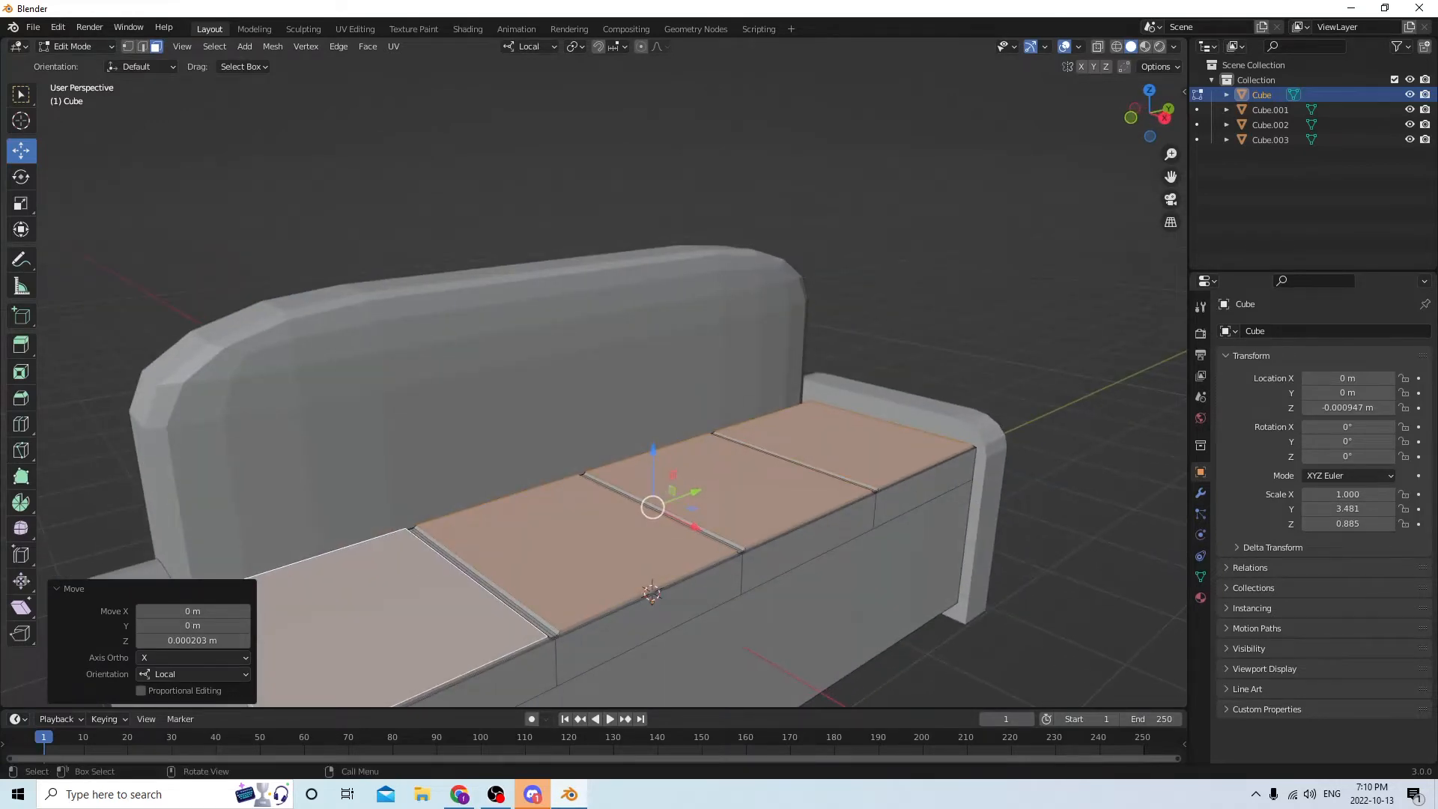
{"action": "key", "text": "s"}
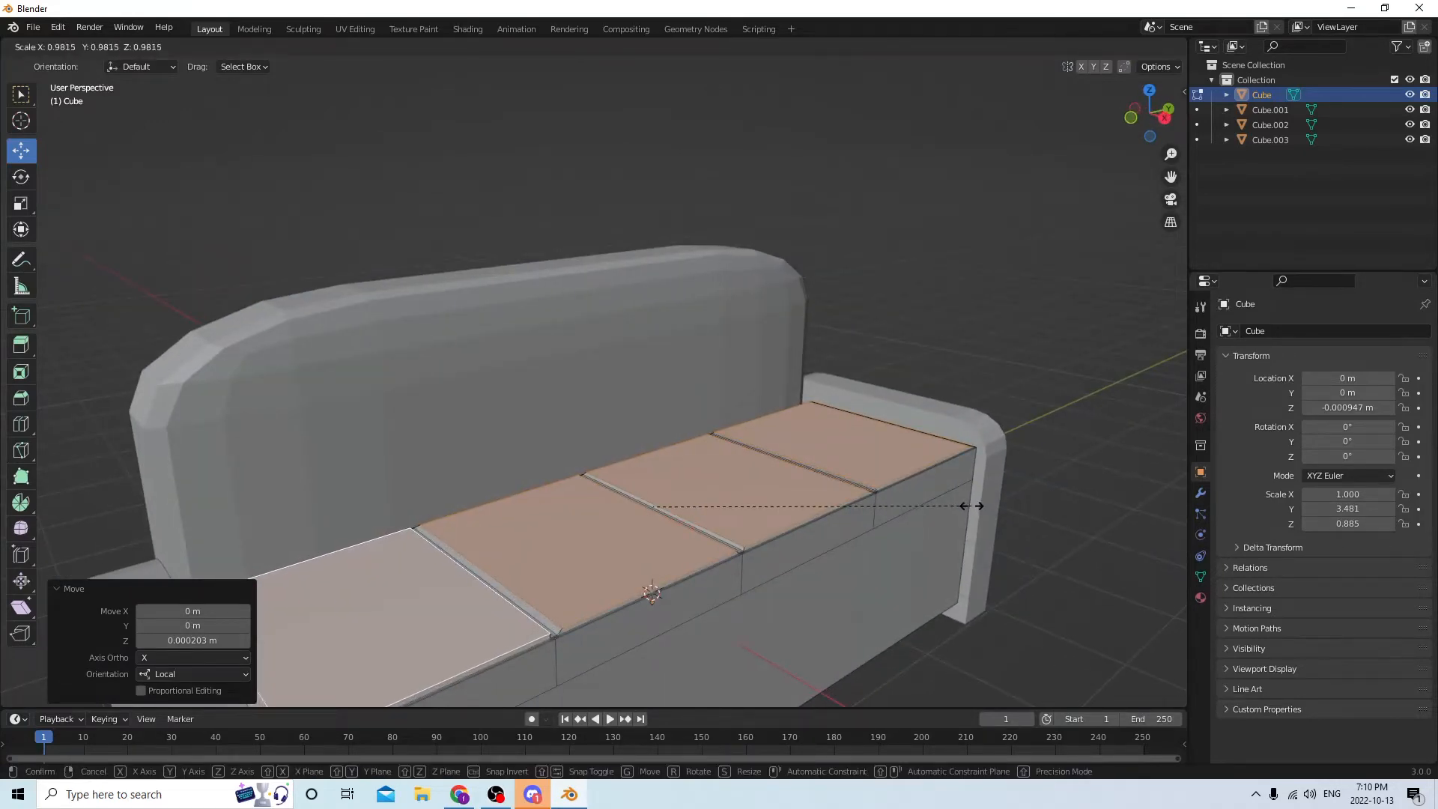
{"action": "left_click", "coordinate": [971, 505]}
{"action": "middle_click_drag", "start_coordinate": [852, 524], "coordinate": [873, 540]}
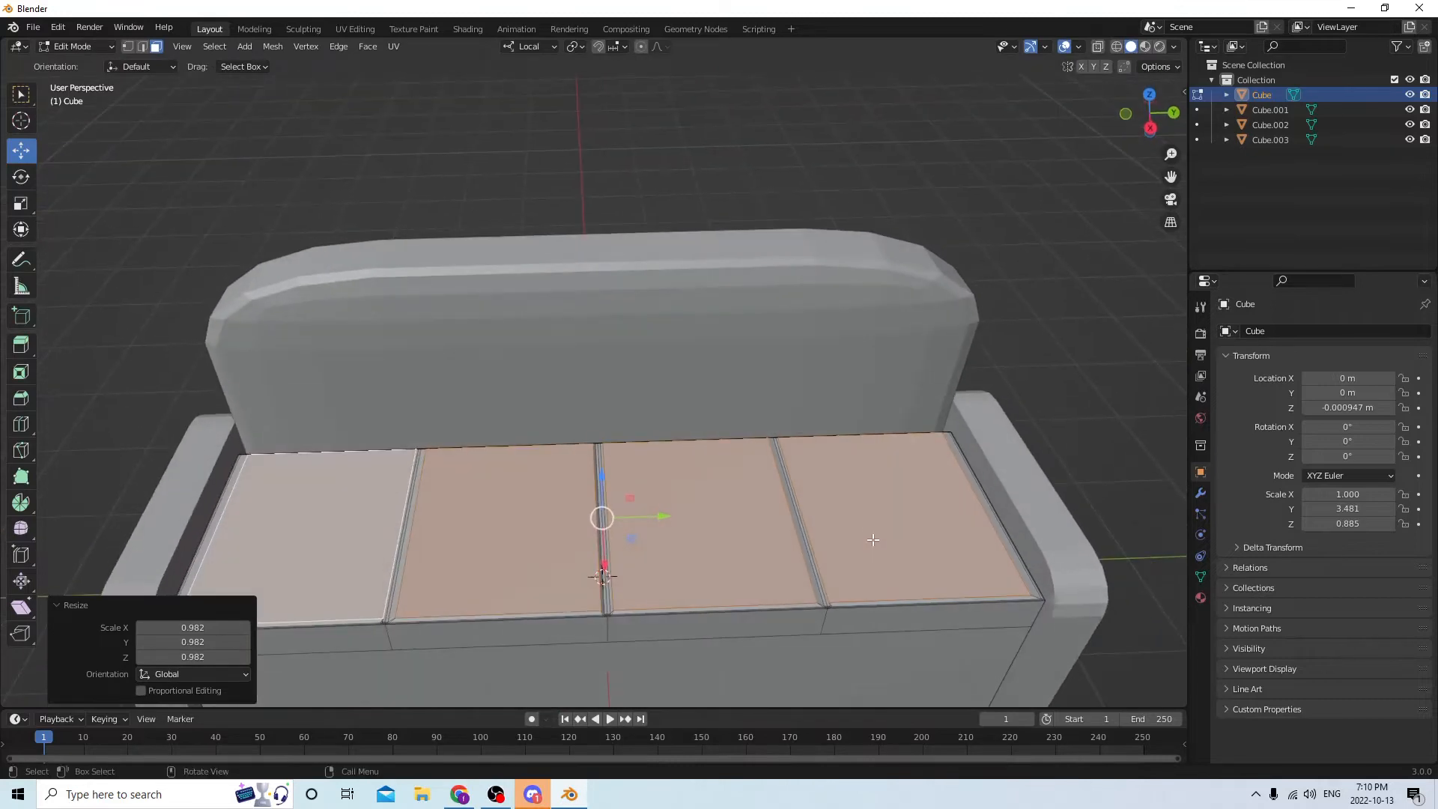
{"action": "left_click", "coordinate": [1018, 353]}
{"action": "scroll", "coordinate": [990, 378], "scroll_direction": "down", "scroll_amount": 1}
{"action": "middle_click_drag", "start_coordinate": [989, 378], "coordinate": [964, 342]}
{"action": "scroll", "coordinate": [912, 410], "scroll_direction": "up", "scroll_amount": 2}
{"action": "middle_click_drag", "start_coordinate": [912, 410], "coordinate": [896, 378]}
Undo the scaling, raising and bevel of the cushion faces, back to the seat's four selected unbeveled top faces
{"action": "left_click", "coordinate": [59, 29]}
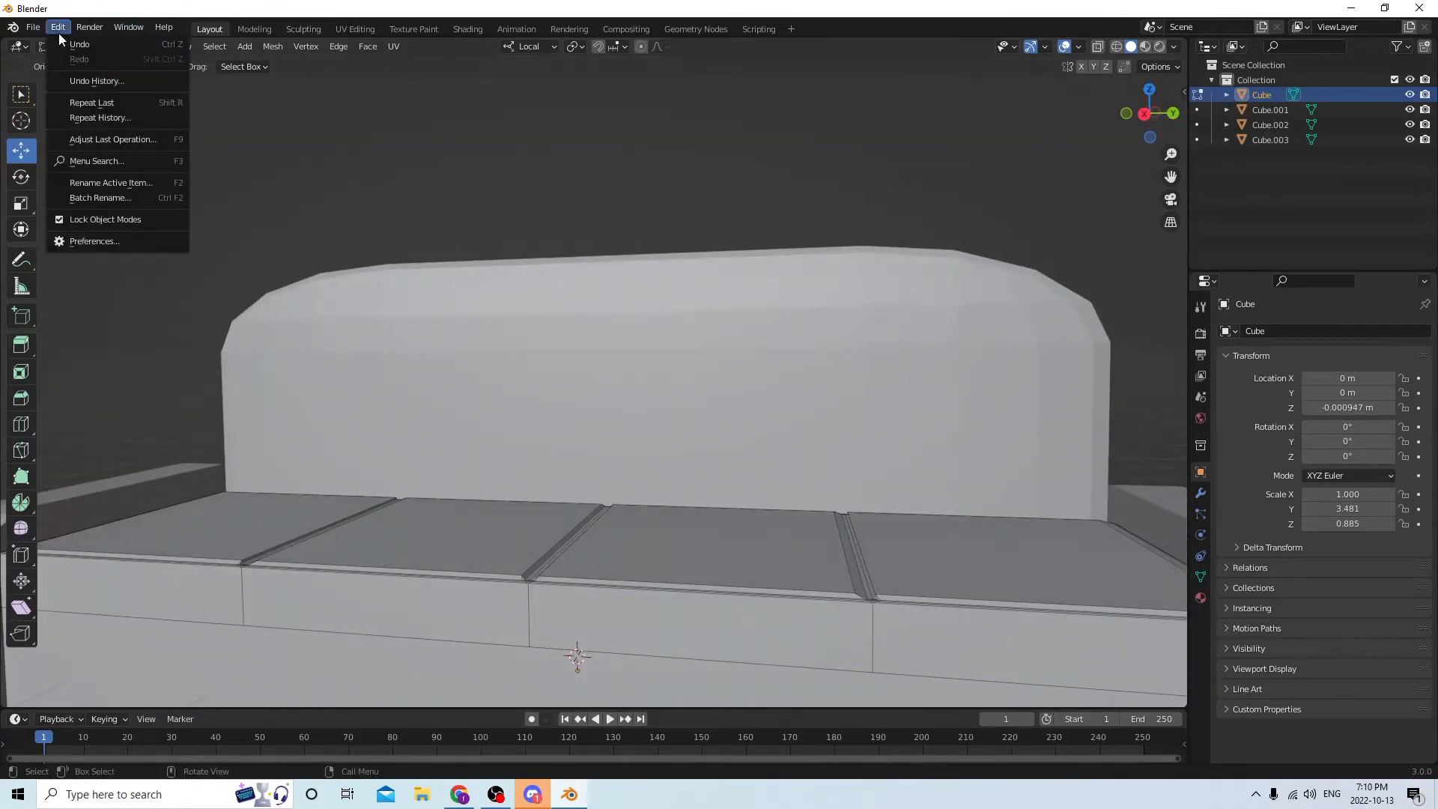
{"action": "left_click", "coordinate": [68, 44]}
{"action": "left_click", "coordinate": [59, 28]}
{"action": "left_click", "coordinate": [66, 44]}
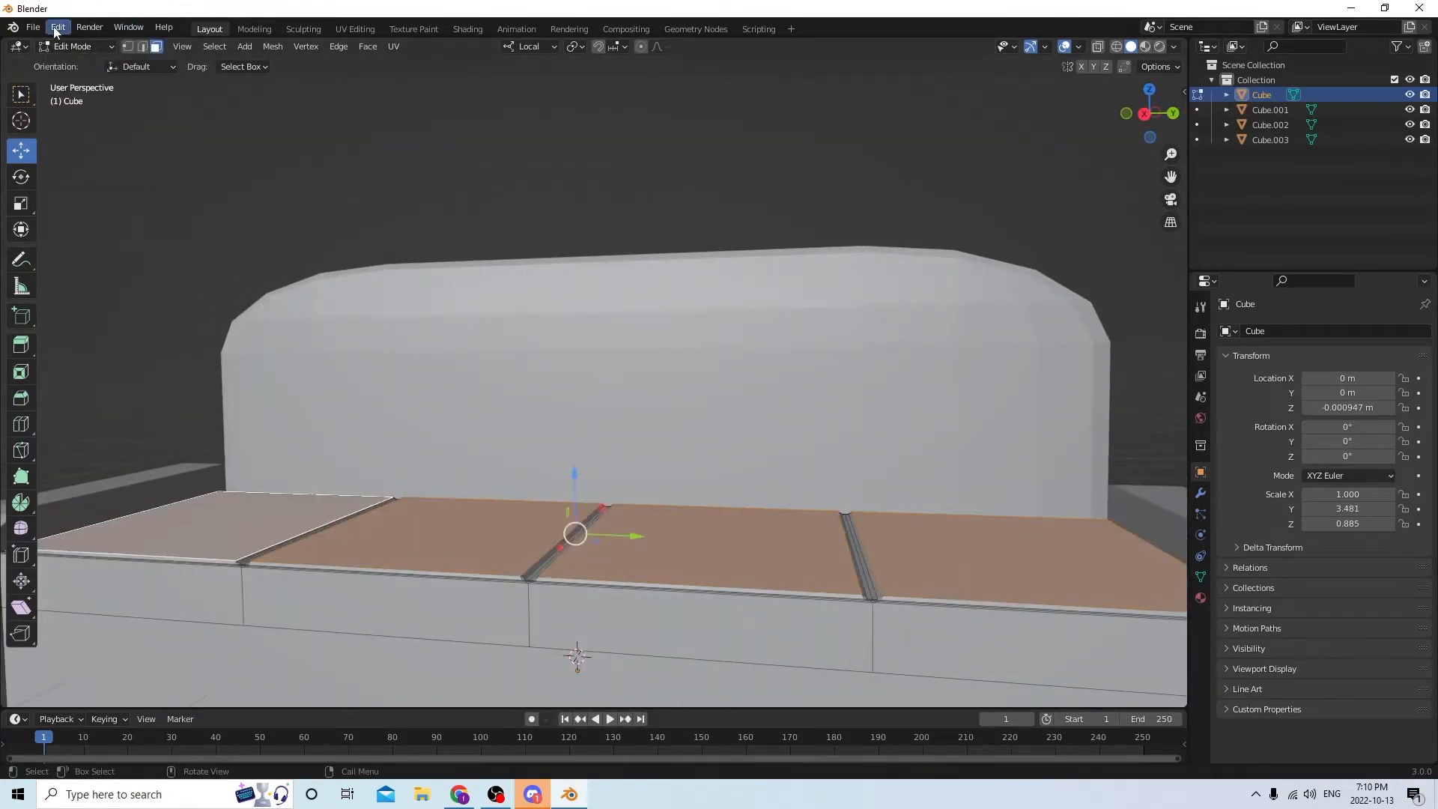
{"action": "left_click", "coordinate": [60, 29]}
{"action": "left_click", "coordinate": [66, 42]}
{"action": "left_click", "coordinate": [60, 29]}
{"action": "left_click", "coordinate": [66, 42]}
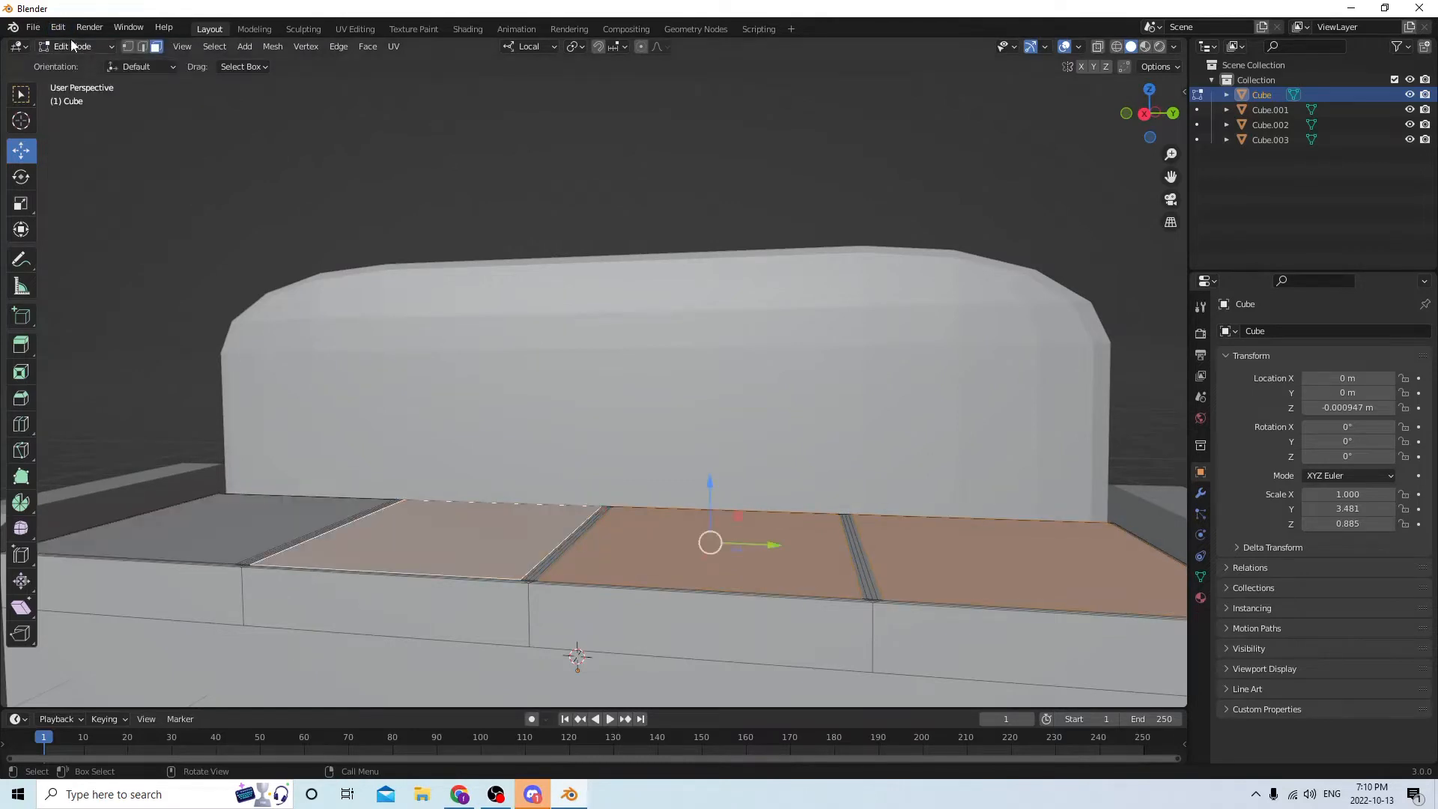
{"action": "left_click", "coordinate": [58, 29]}
{"action": "left_click", "coordinate": [68, 44]}
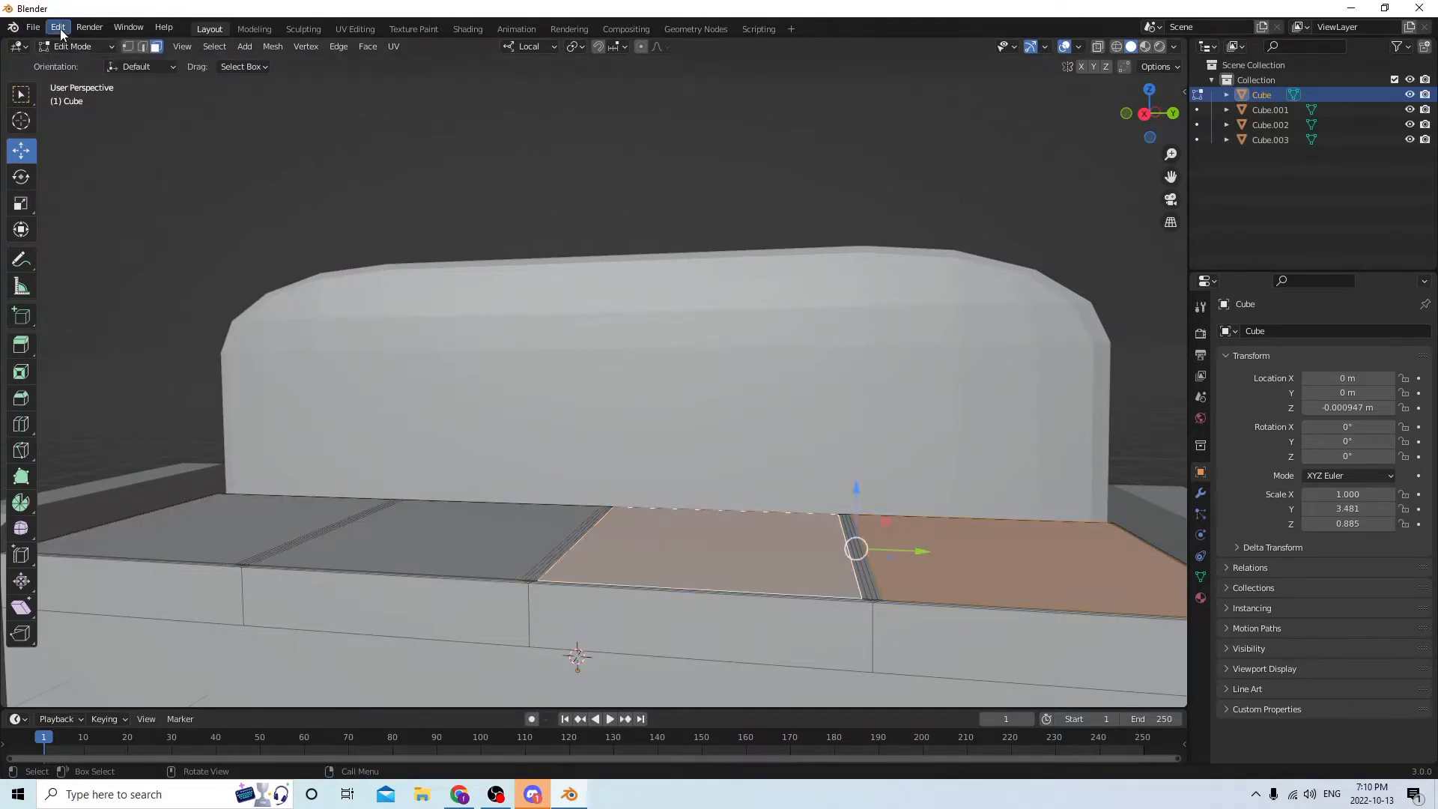
{"action": "left_click", "coordinate": [58, 28]}
{"action": "left_click", "coordinate": [66, 43]}
{"action": "left_click", "coordinate": [58, 28]}
{"action": "left_click", "coordinate": [68, 44]}
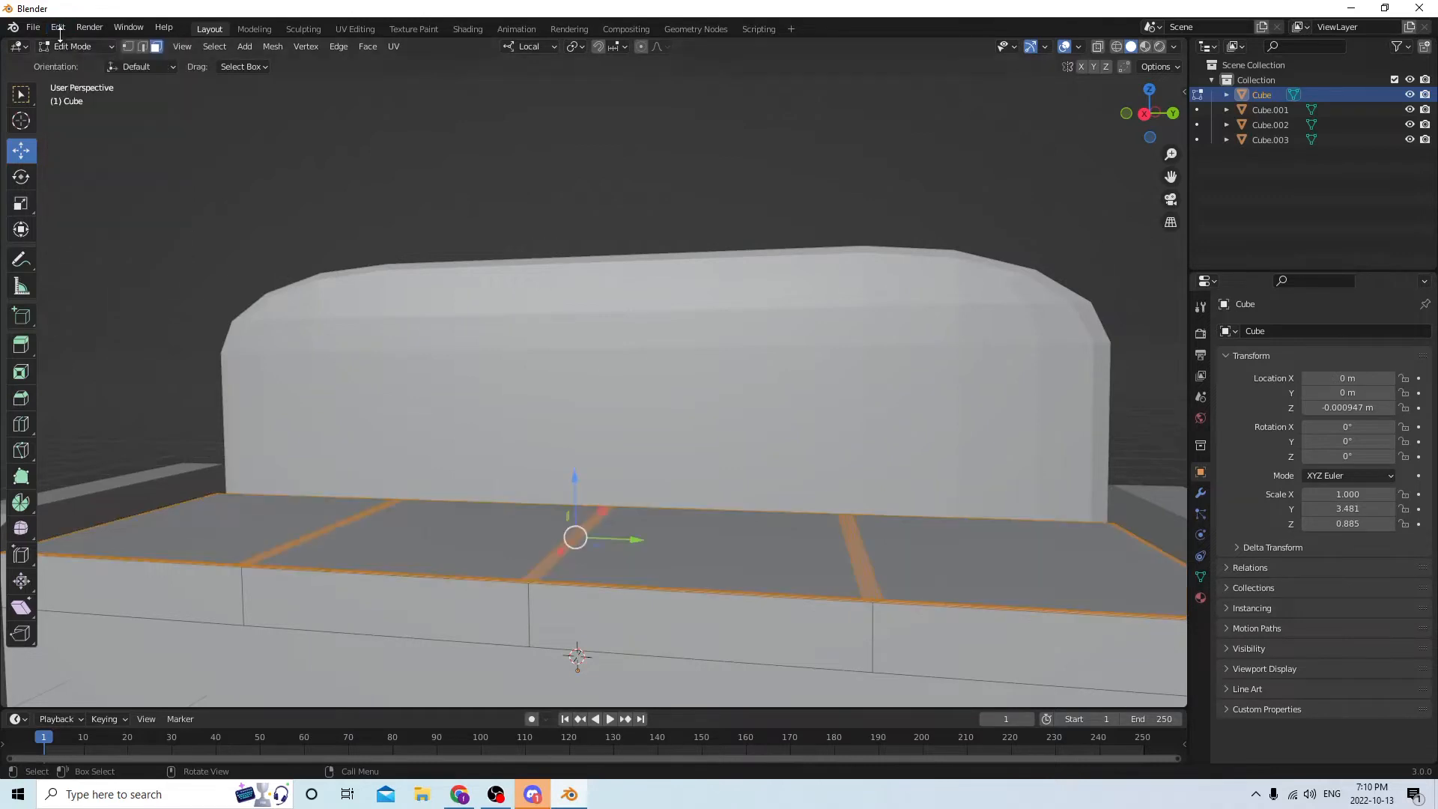
{"action": "left_click", "coordinate": [58, 28]}
{"action": "left_click", "coordinate": [65, 43]}
Bevel the edges of the seat's four selected top faces with 4 segments and a width of about 0.001 m
{"action": "middle_click_drag", "start_coordinate": [232, 137], "coordinate": [432, 246]}
{"action": "key", "text": "ctrl+b"}
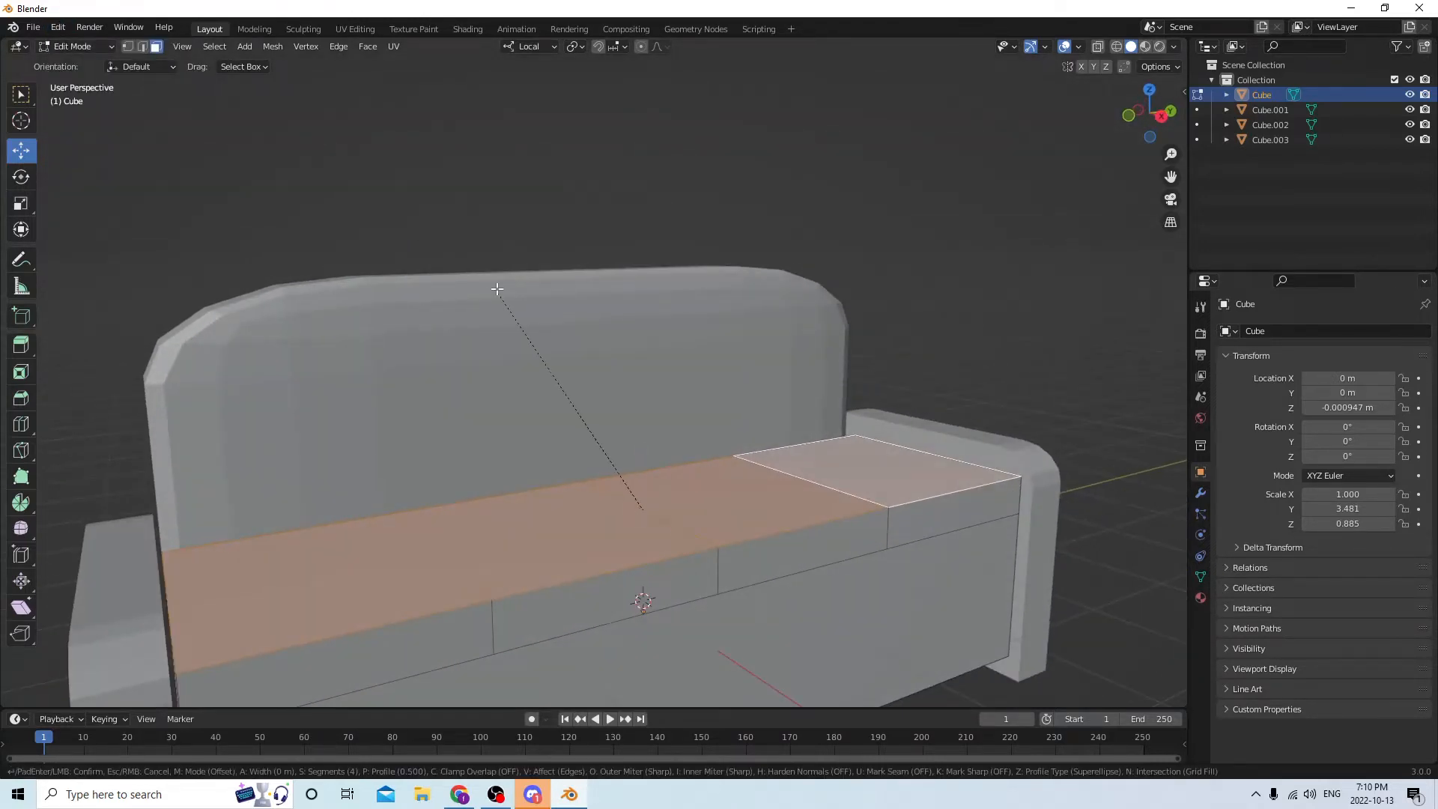
{"action": "left_click", "coordinate": [514, 243]}
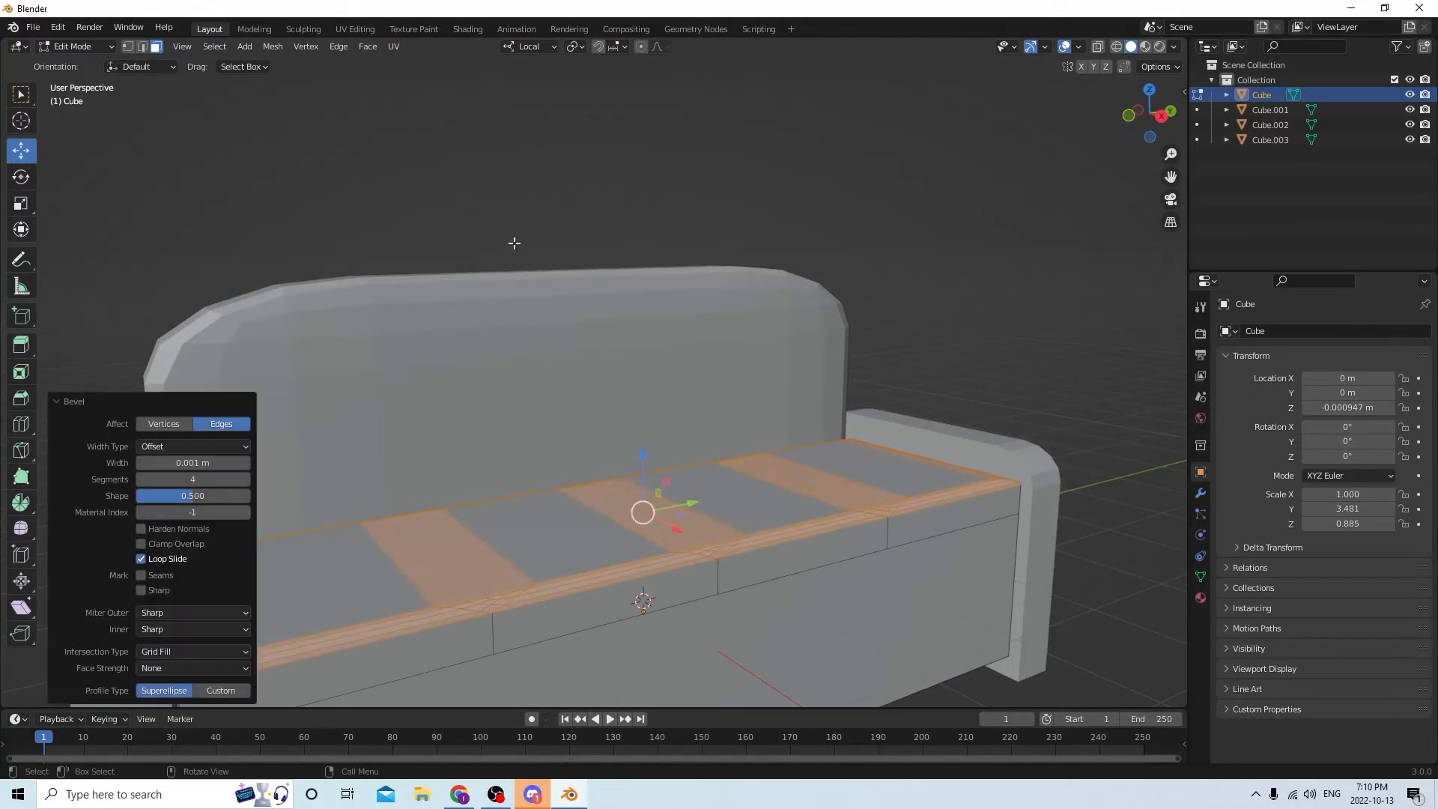
Reduce the seat bevel to 1 segment
{"action": "left_click", "coordinate": [144, 481]}
{"action": "left_click", "coordinate": [141, 481]}
{"action": "left_click", "coordinate": [140, 481]}
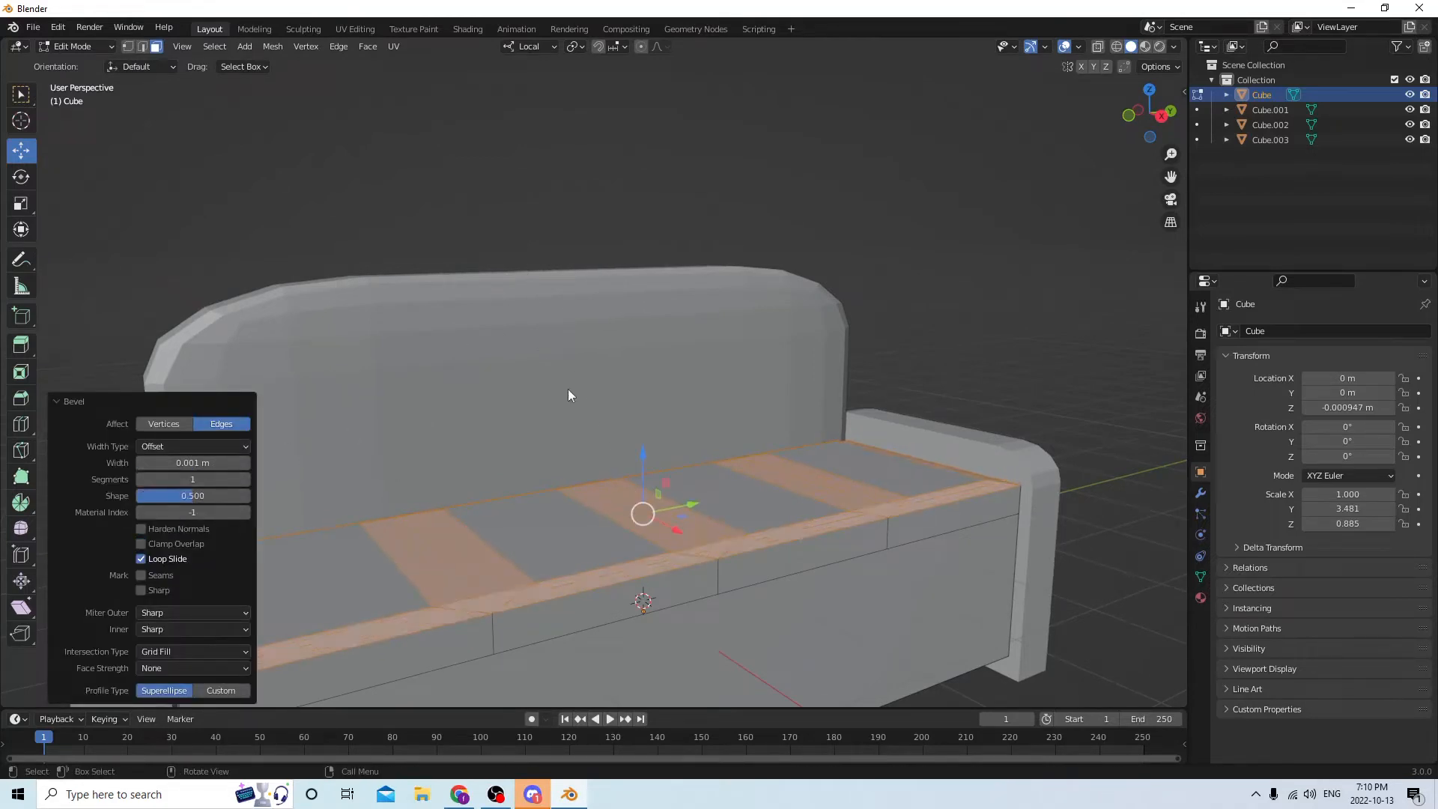
Undo the wide seat bevel and bevel the four top faces again with 1 segment and a width of about 0.000314 m
{"action": "left_click", "coordinate": [58, 27]}
{"action": "left_click", "coordinate": [75, 39]}
{"action": "middle_click_drag", "start_coordinate": [234, 135], "coordinate": [494, 310]}
{"action": "key", "text": "ctrl+b"}
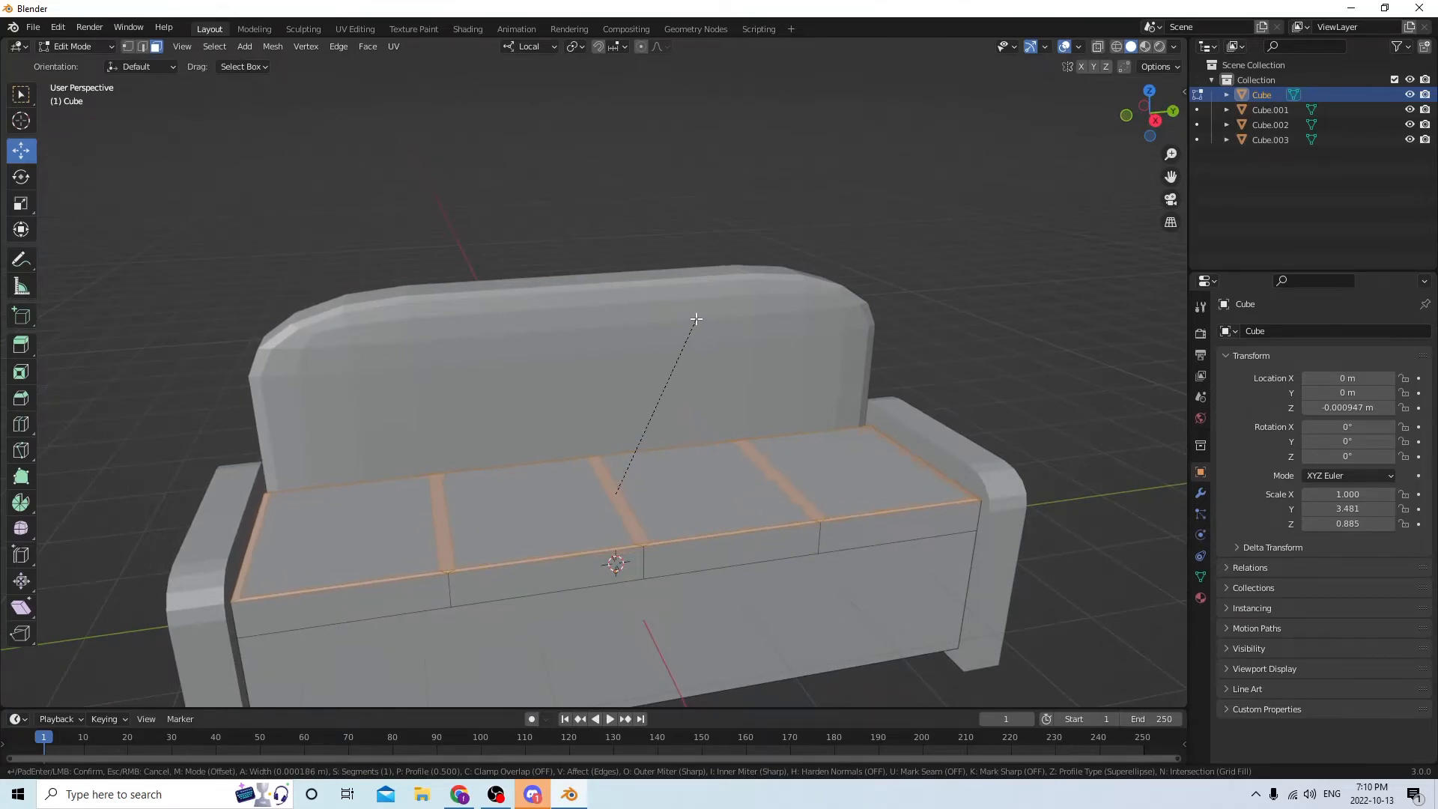
{"action": "left_click", "coordinate": [696, 318]}
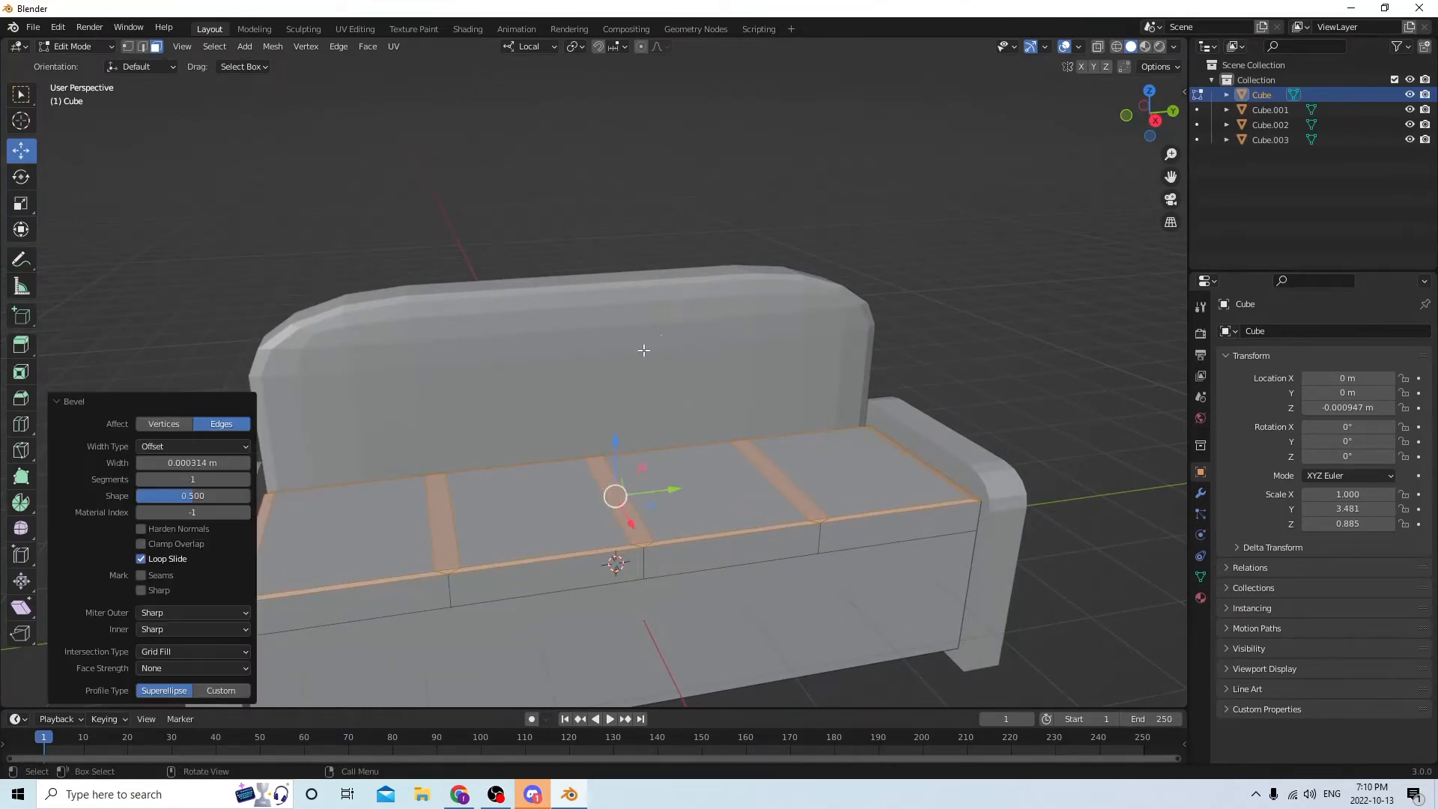
Delete the narrow strip face between the two rightmost cushion sections on the seat's top
{"action": "middle_click_drag", "start_coordinate": [598, 380], "coordinate": [511, 379]}
{"action": "scroll", "coordinate": [406, 405], "scroll_direction": "up", "scroll_amount": 2}
{"action": "middle_click_drag", "start_coordinate": [404, 411], "coordinate": [460, 405]}
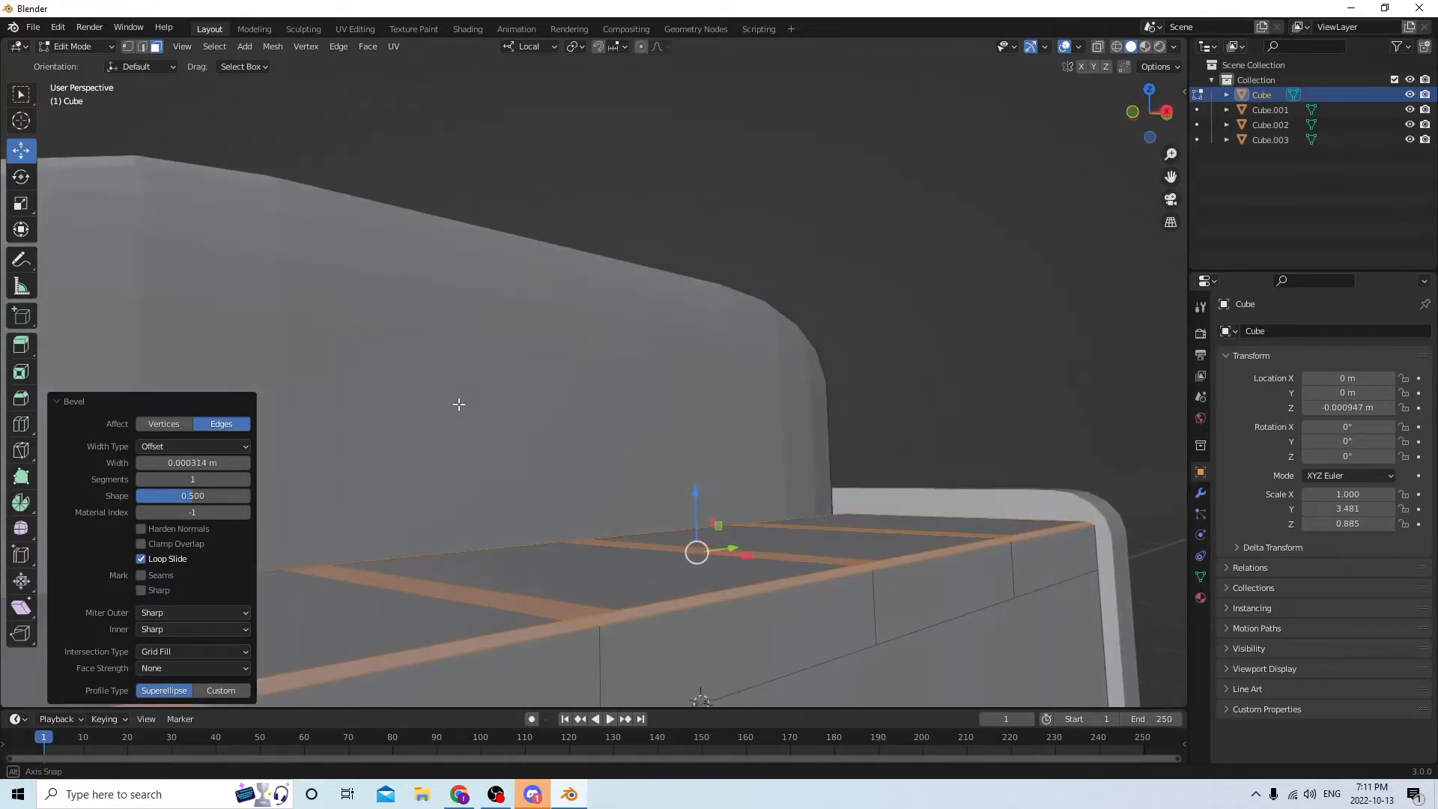
{"action": "left_click", "coordinate": [905, 351]}
{"action": "middle_click_drag", "start_coordinate": [848, 382], "coordinate": [746, 424]}
{"action": "middle_click_drag", "start_coordinate": [919, 482], "coordinate": [905, 495]}
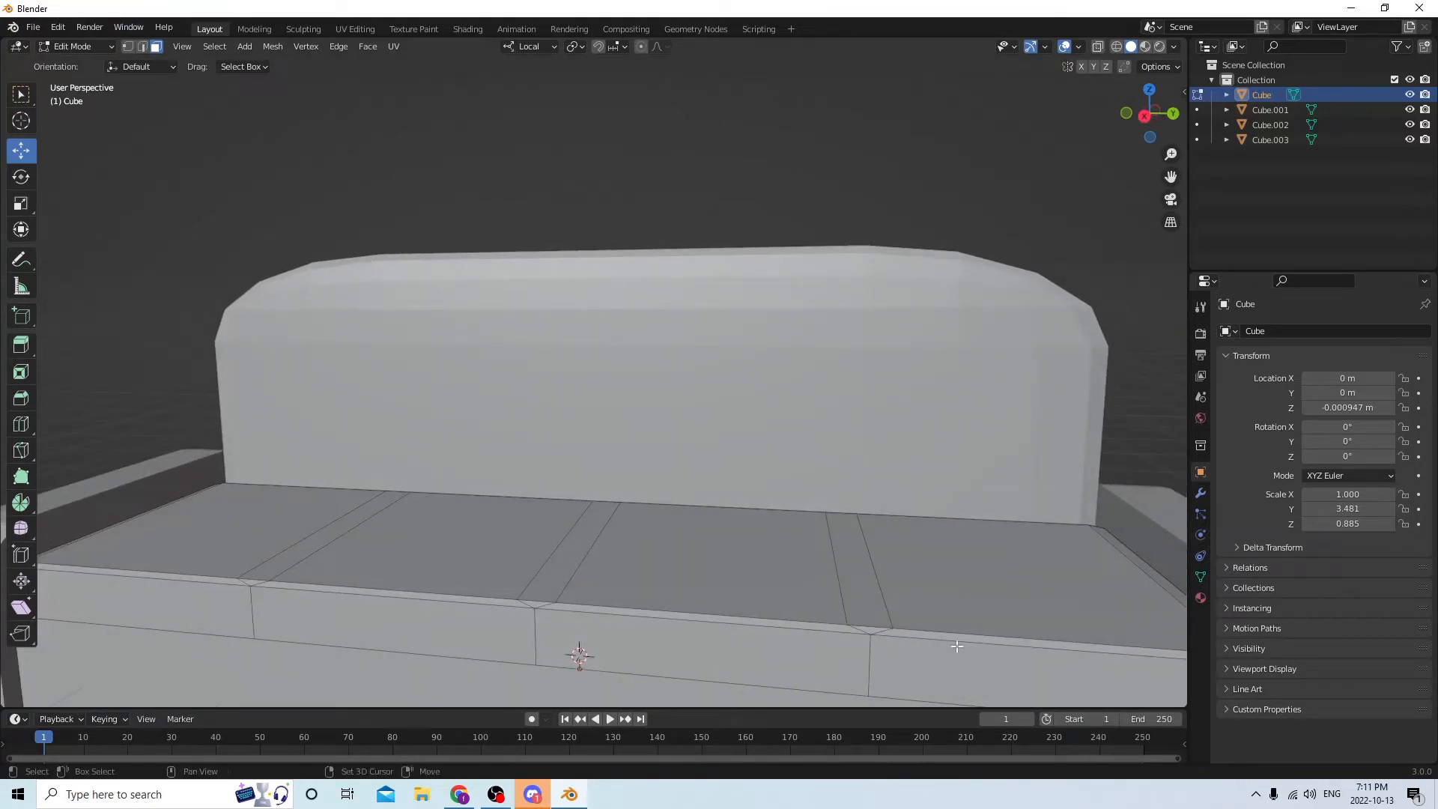
{"action": "left_click", "coordinate": [865, 593]}
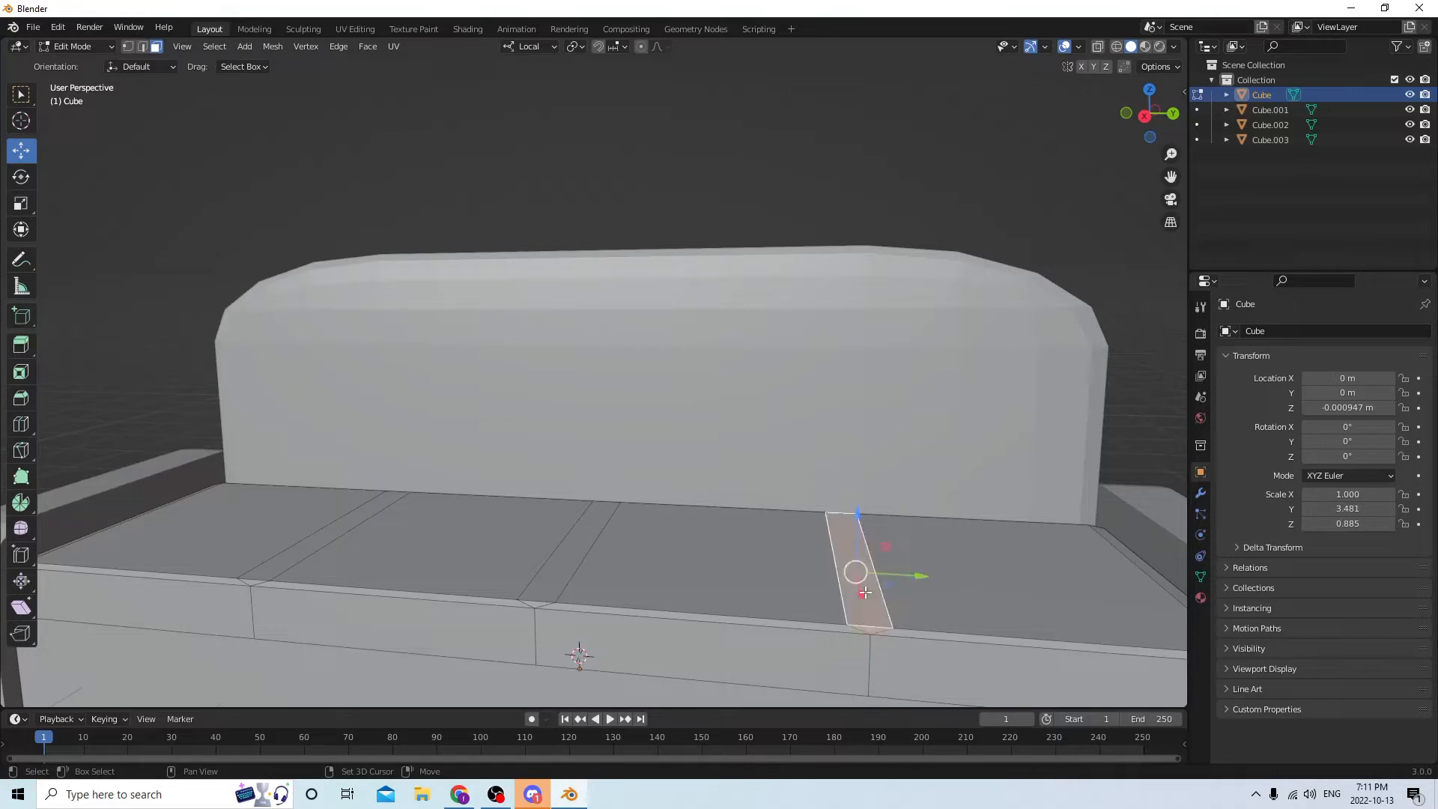
{"action": "right_click", "coordinate": [866, 592]}
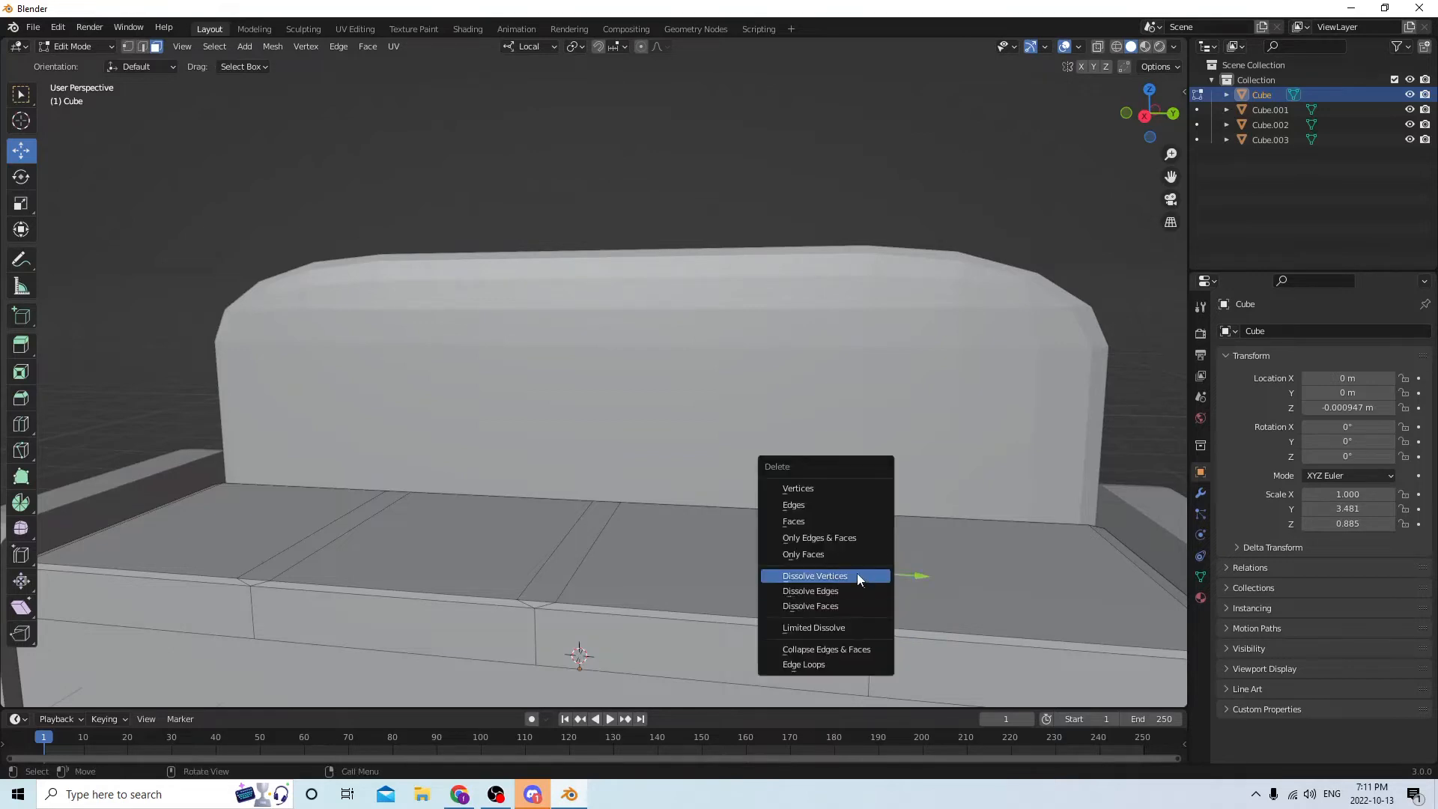
{"action": "left_click", "coordinate": [834, 521]}
{"action": "middle_click_drag", "start_coordinate": [876, 541], "coordinate": [863, 501]}
{"action": "scroll", "coordinate": [871, 507], "scroll_direction": "up", "scroll_amount": 1}
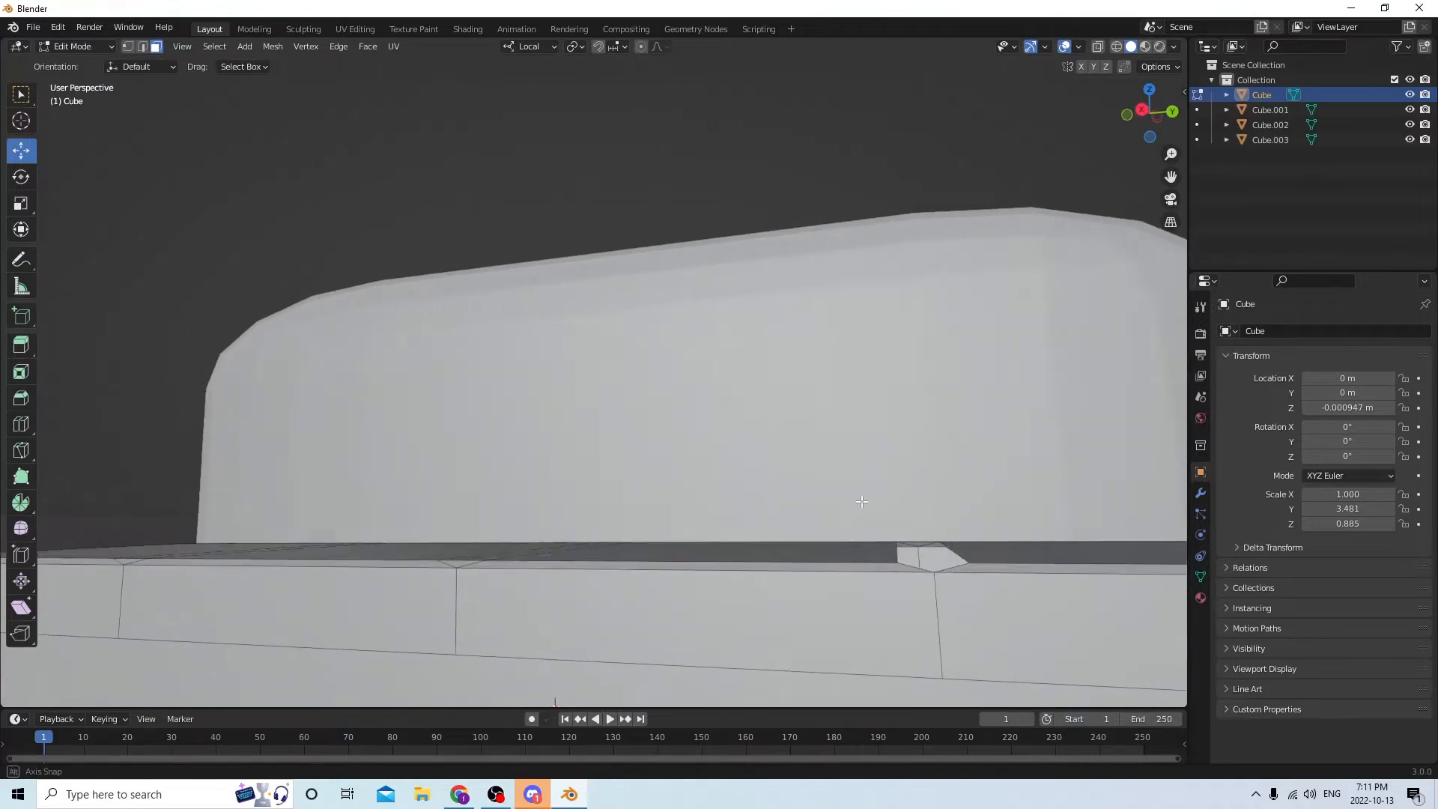
{"action": "left_click", "coordinate": [913, 555], "text": "ctrl"}
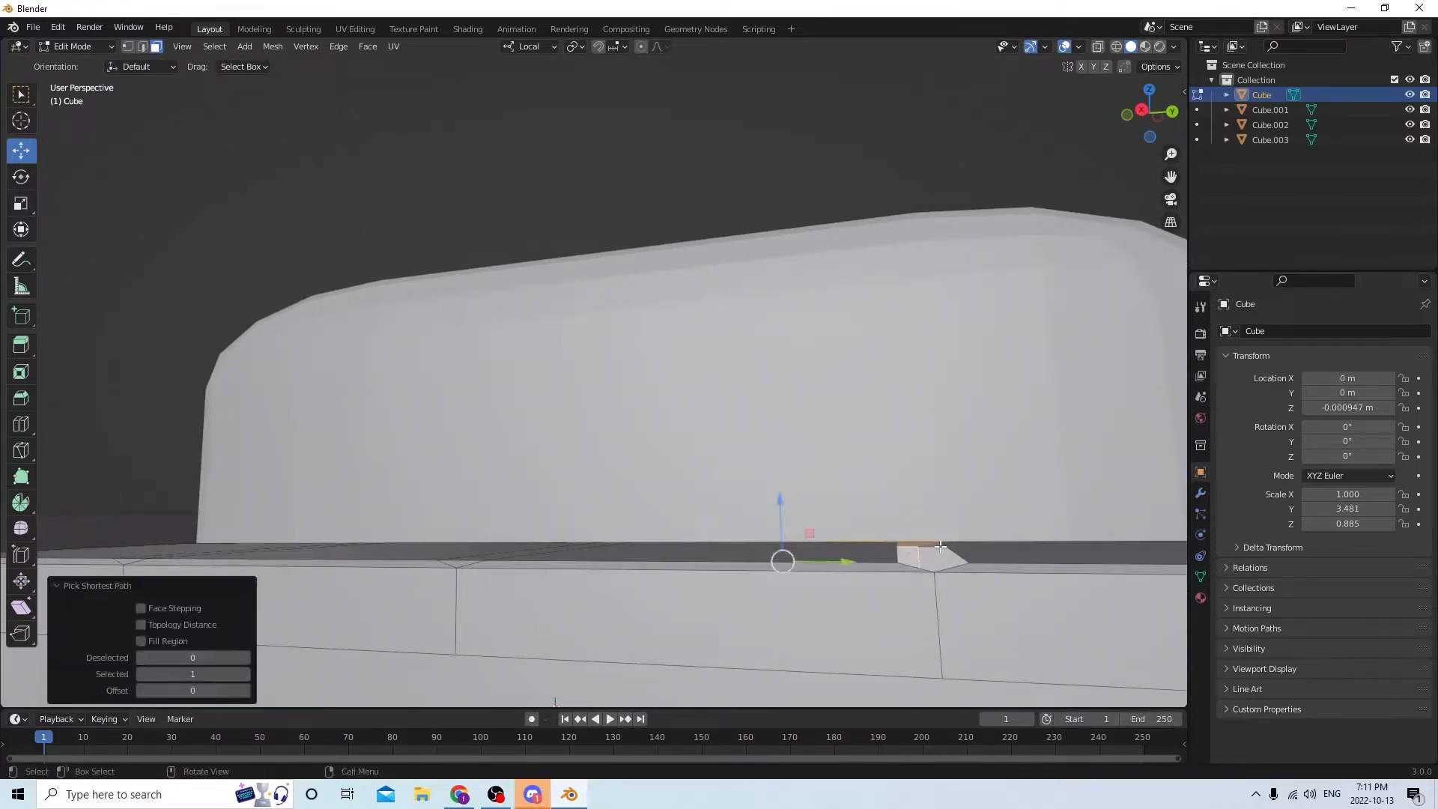
{"action": "middle_click_drag", "start_coordinate": [914, 567], "coordinate": [919, 549]}
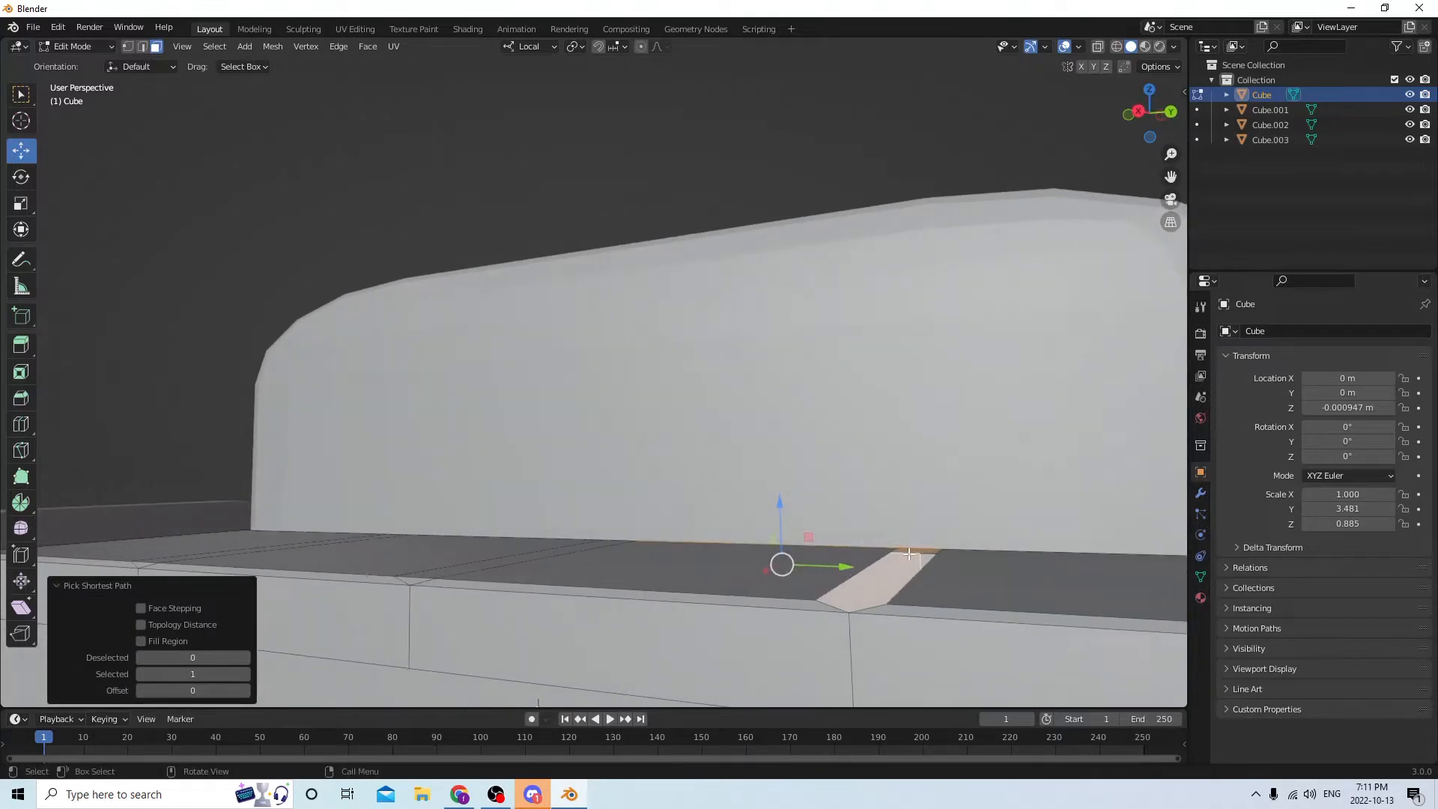
{"action": "left_click", "coordinate": [919, 550]}
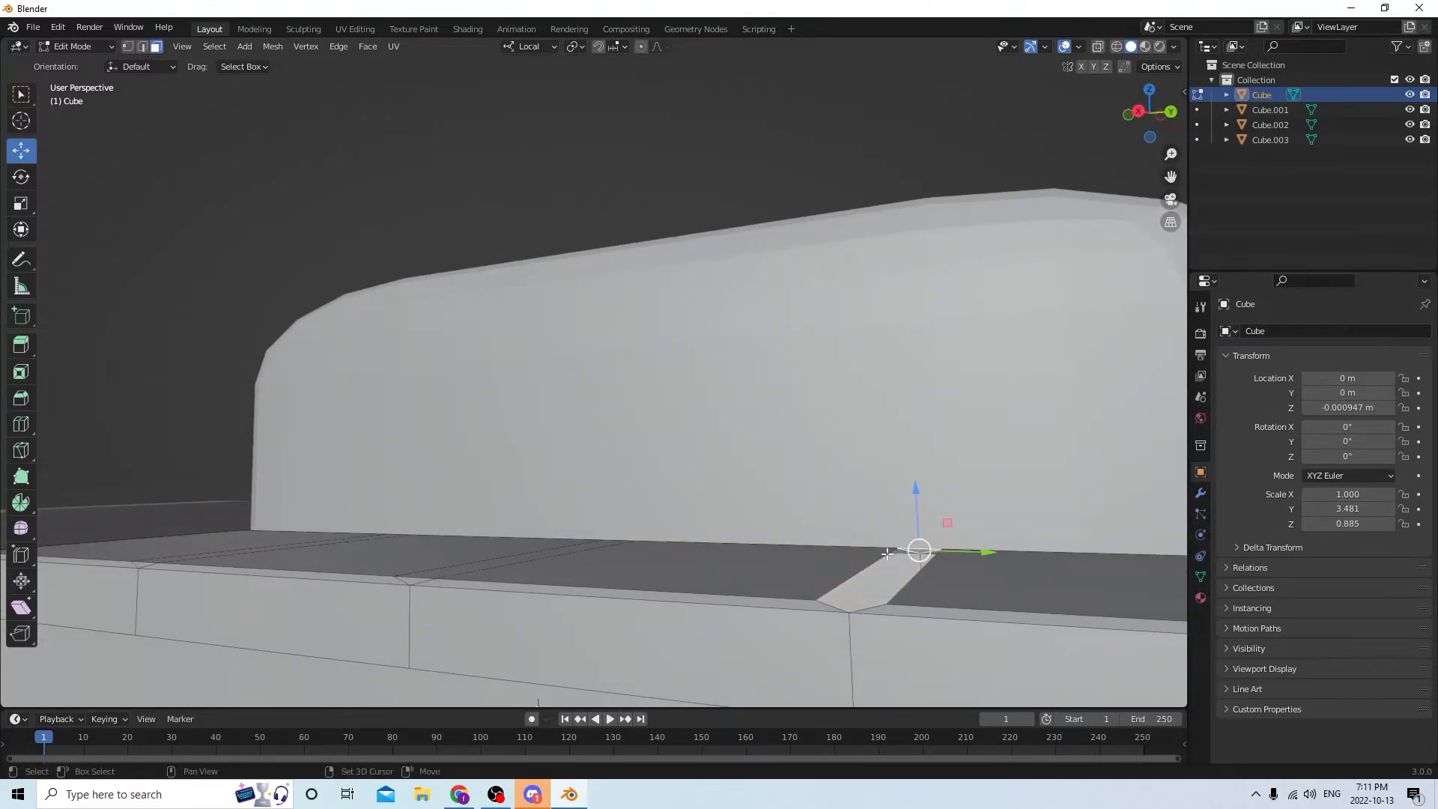
{"action": "left_click", "coordinate": [878, 560]}
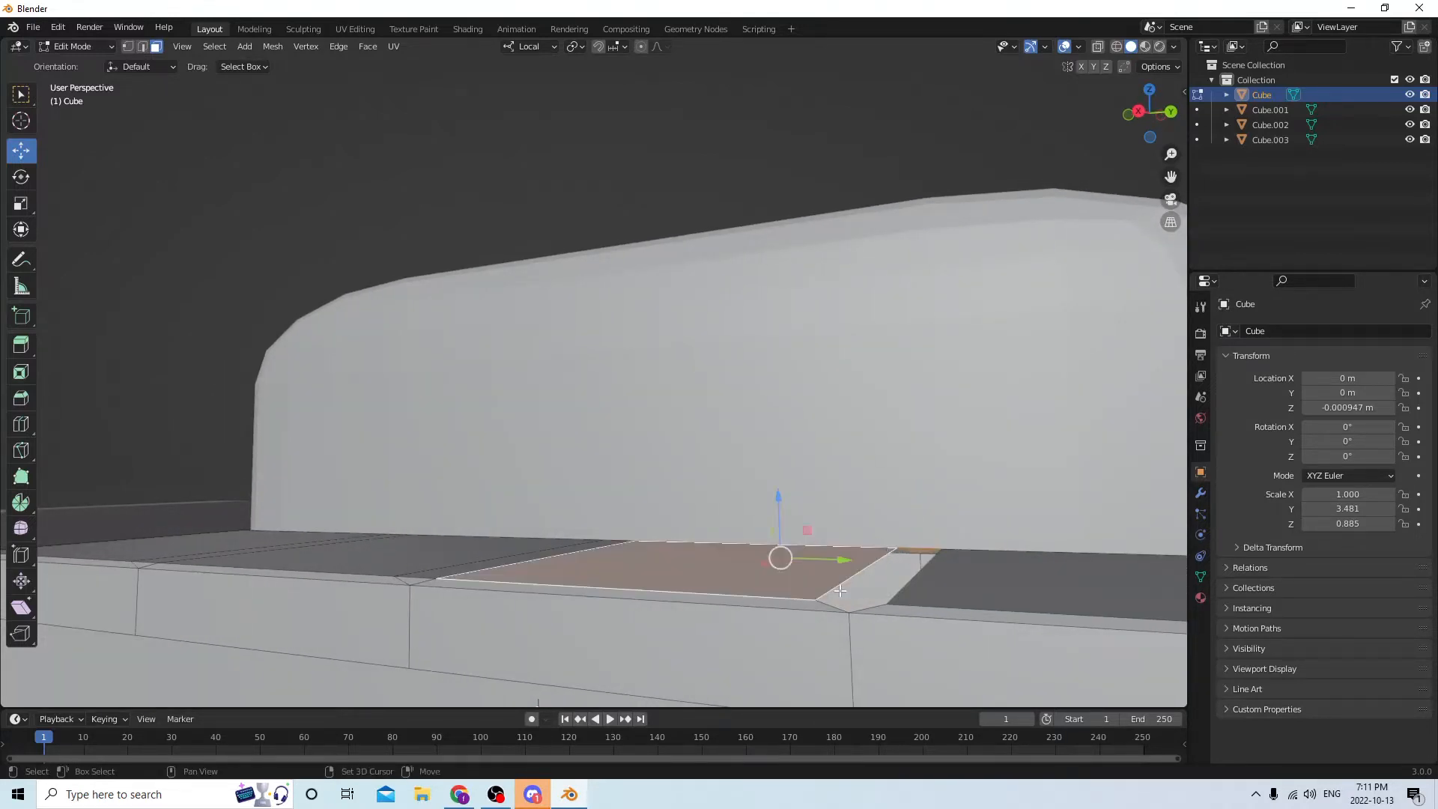
Select the edges around the open strip between the seat's two rightmost cushion sections and try to fill it with a face
{"action": "left_click", "coordinate": [143, 48]}
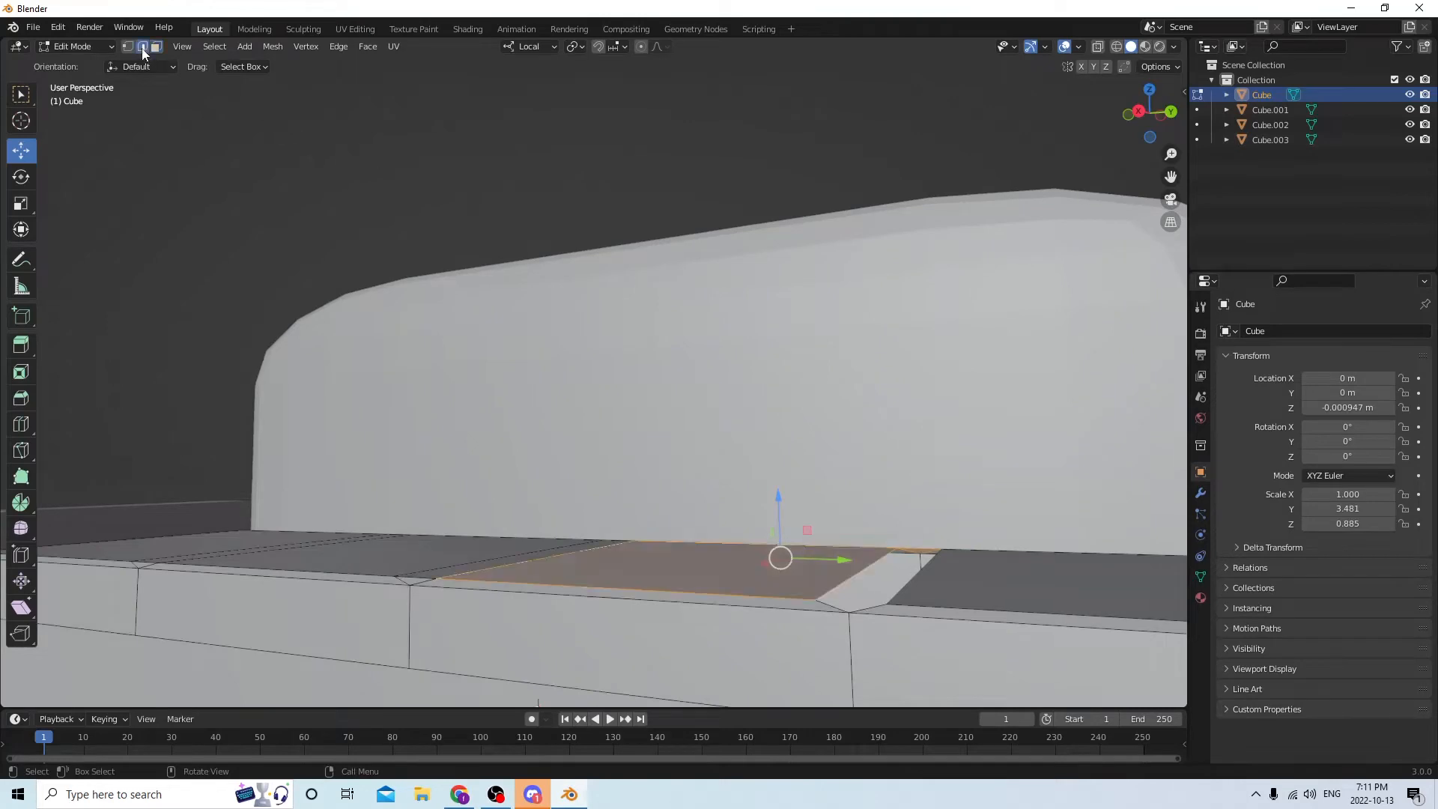
{"action": "left_click", "coordinate": [912, 553]}
{"action": "left_click", "coordinate": [913, 551]}
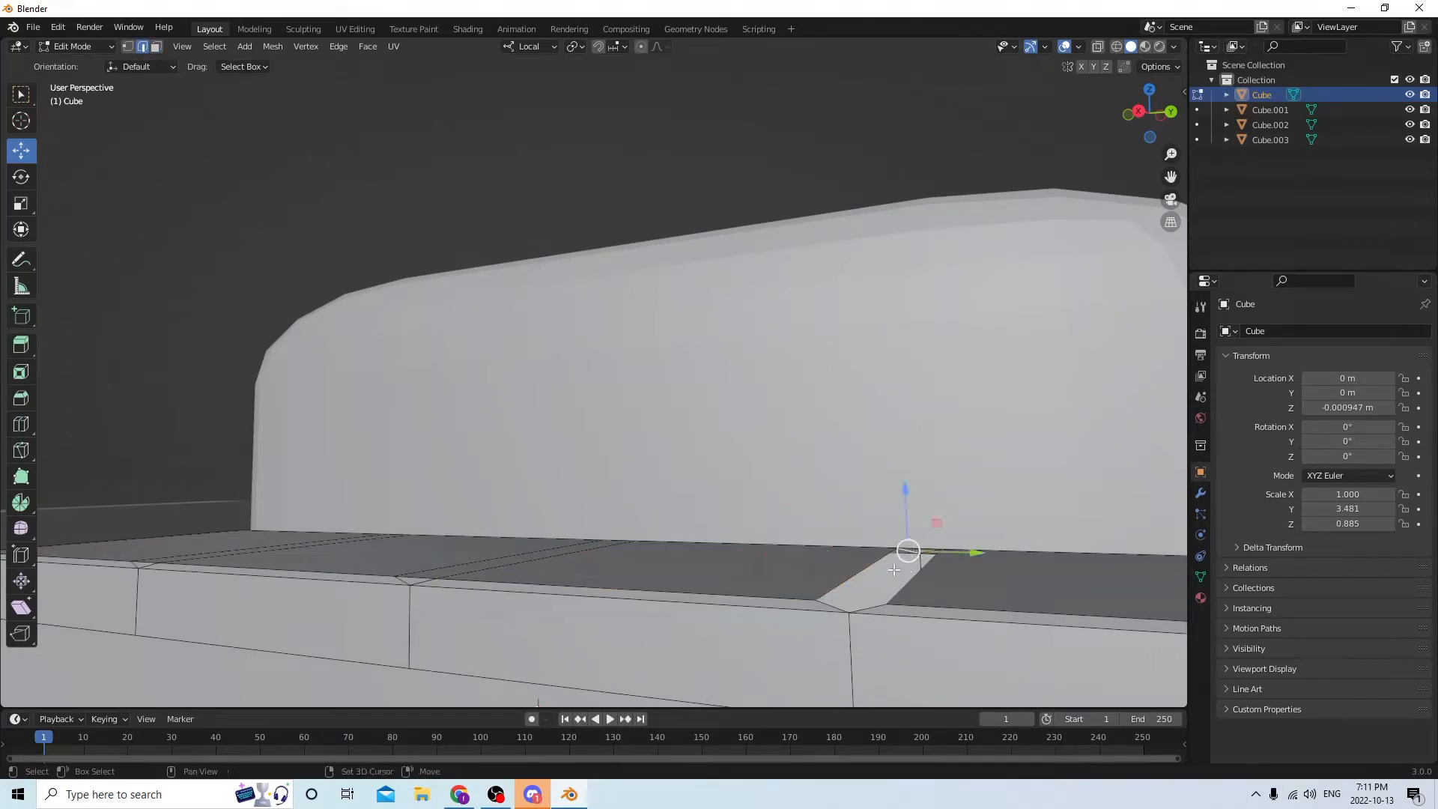
{"action": "left_click", "coordinate": [866, 567], "text": "shift"}
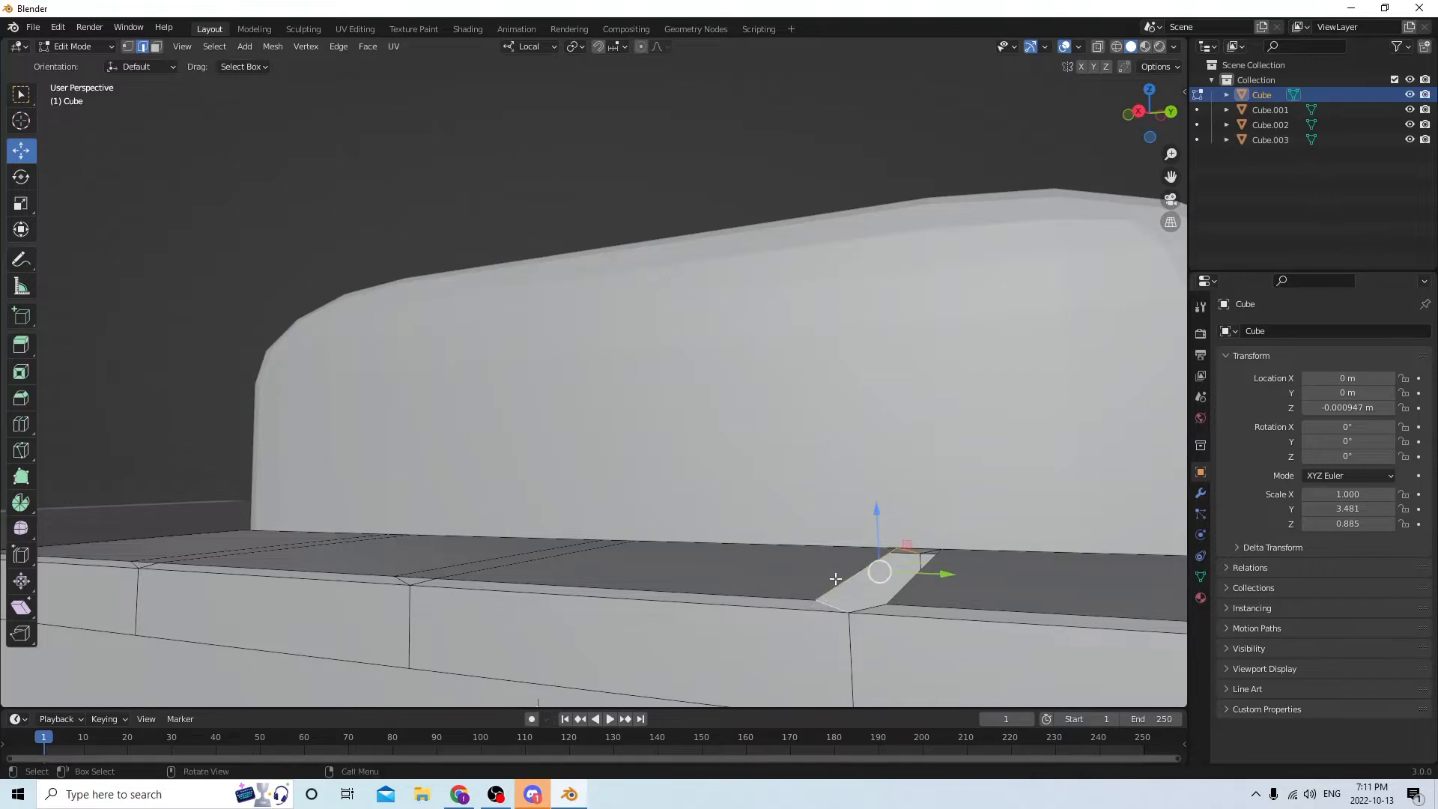
{"action": "middle_click_drag", "start_coordinate": [827, 600], "coordinate": [852, 572]}
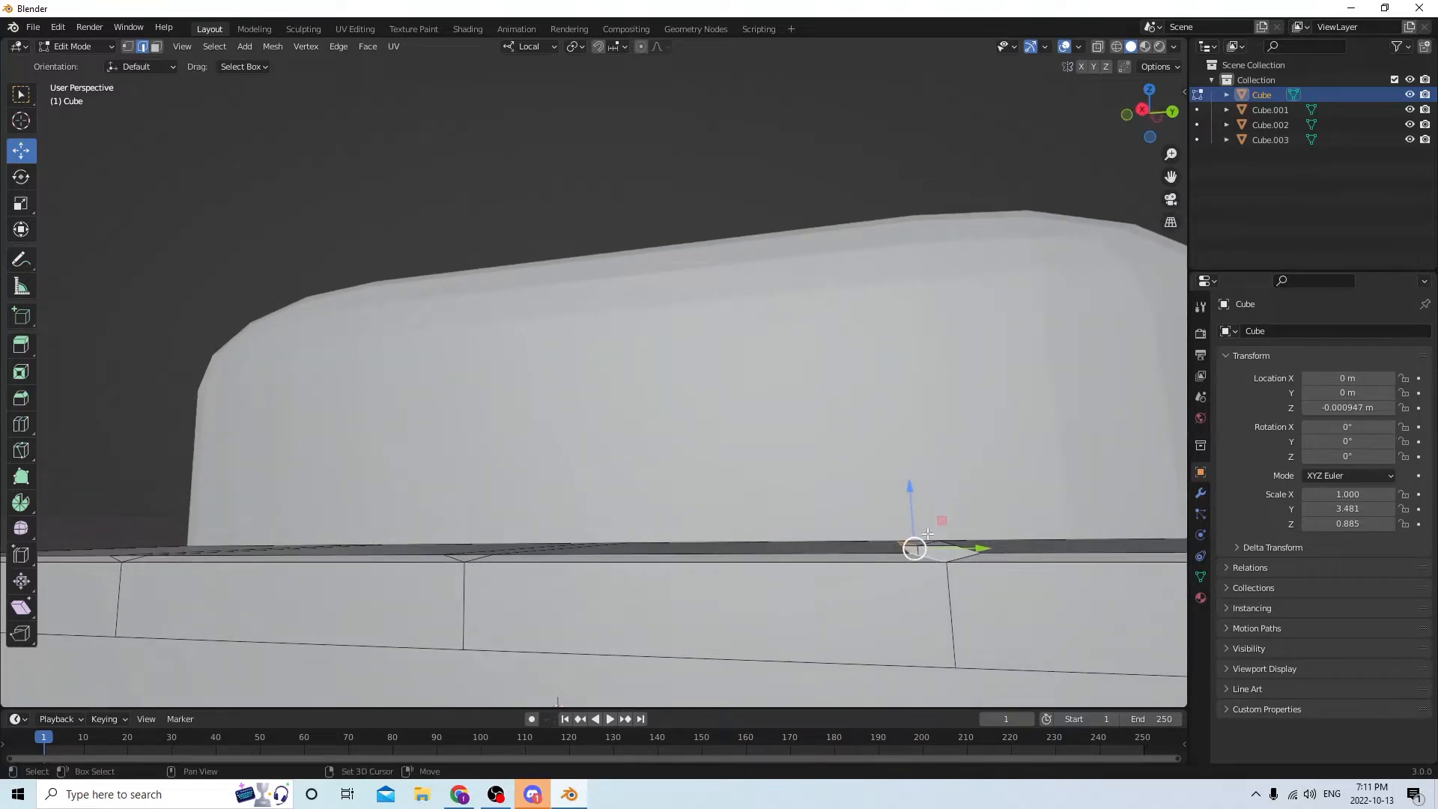
{"action": "middle_click_drag", "start_coordinate": [934, 543], "coordinate": [941, 581]}
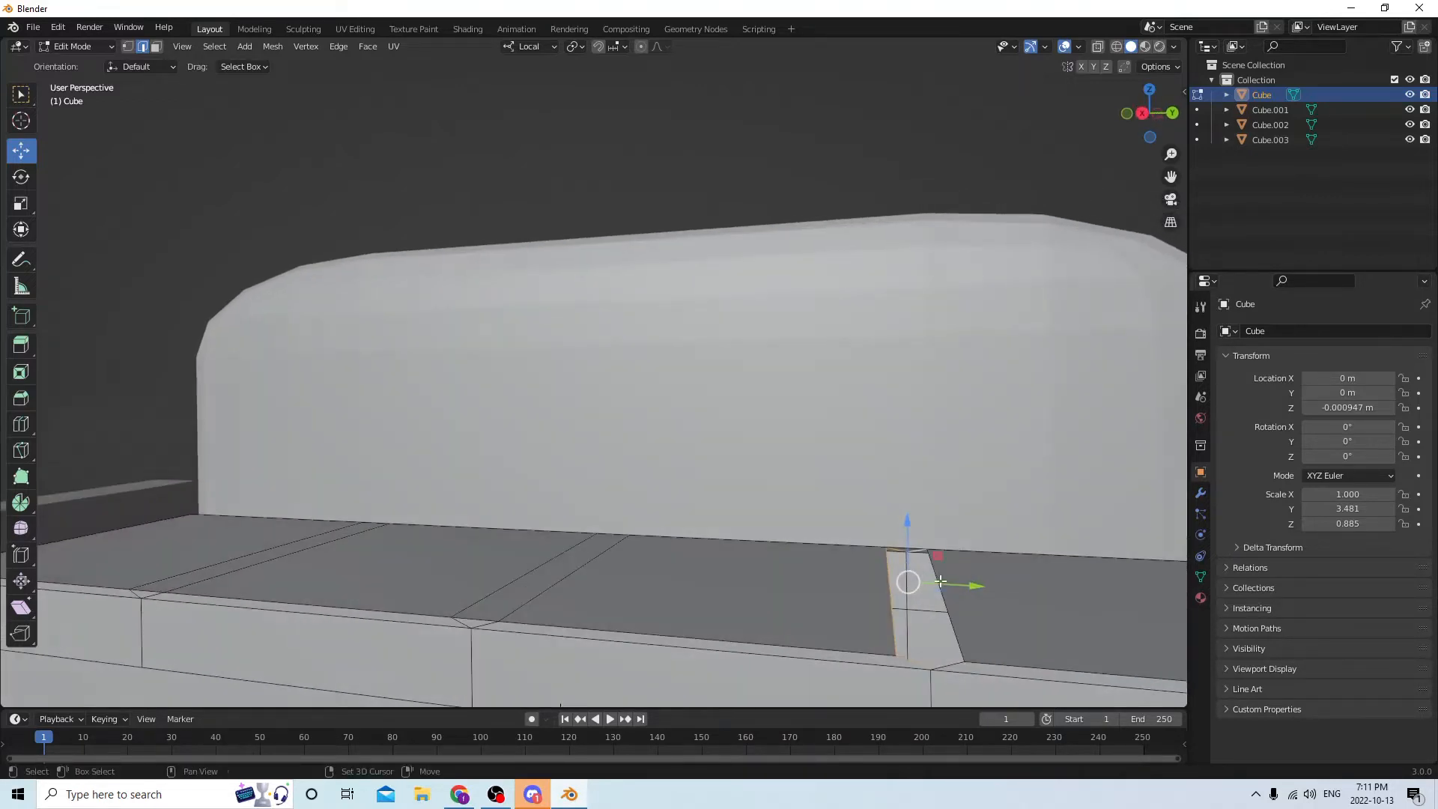
{"action": "left_click", "coordinate": [949, 590], "text": "shift"}
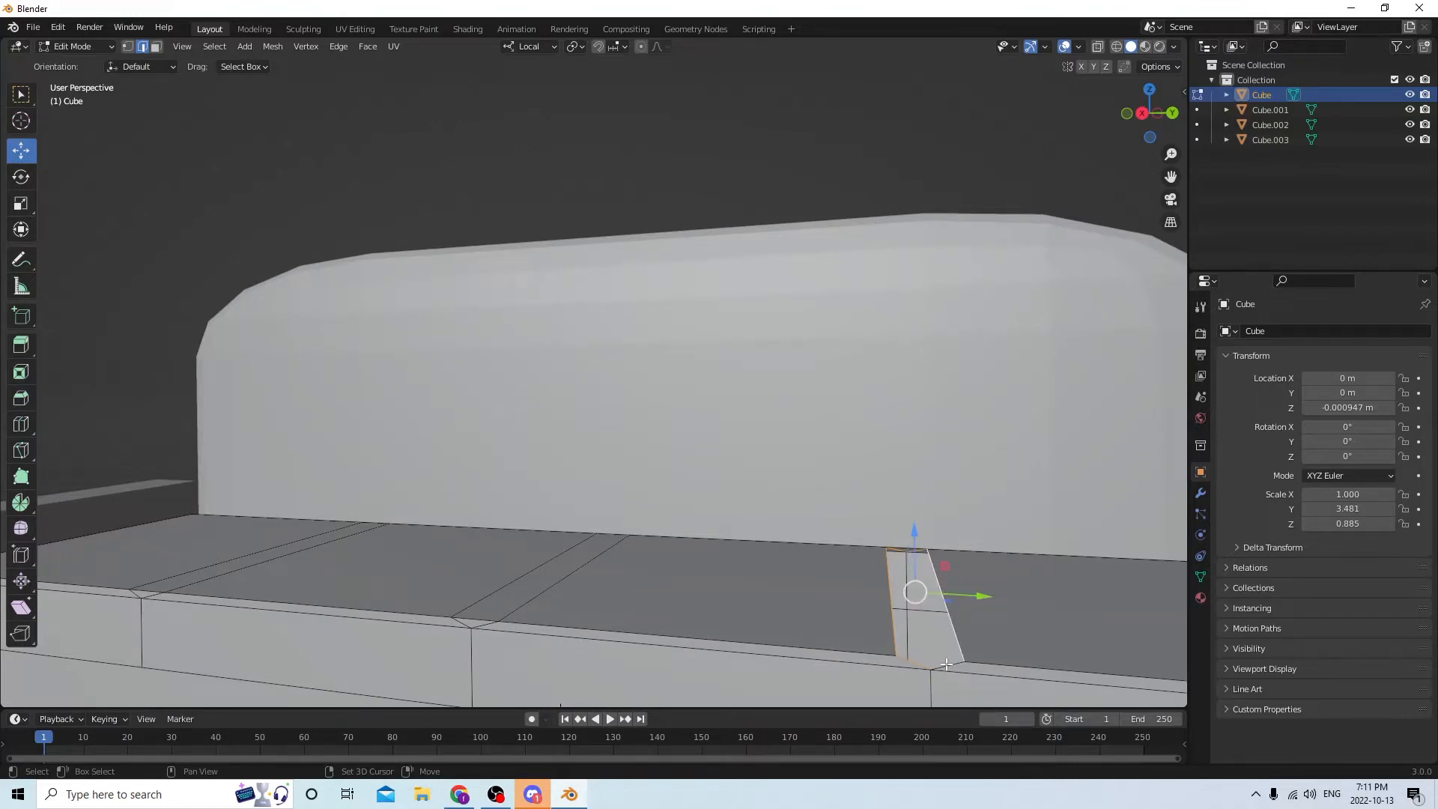
{"action": "middle_click_drag", "start_coordinate": [941, 581], "coordinate": [909, 571]}
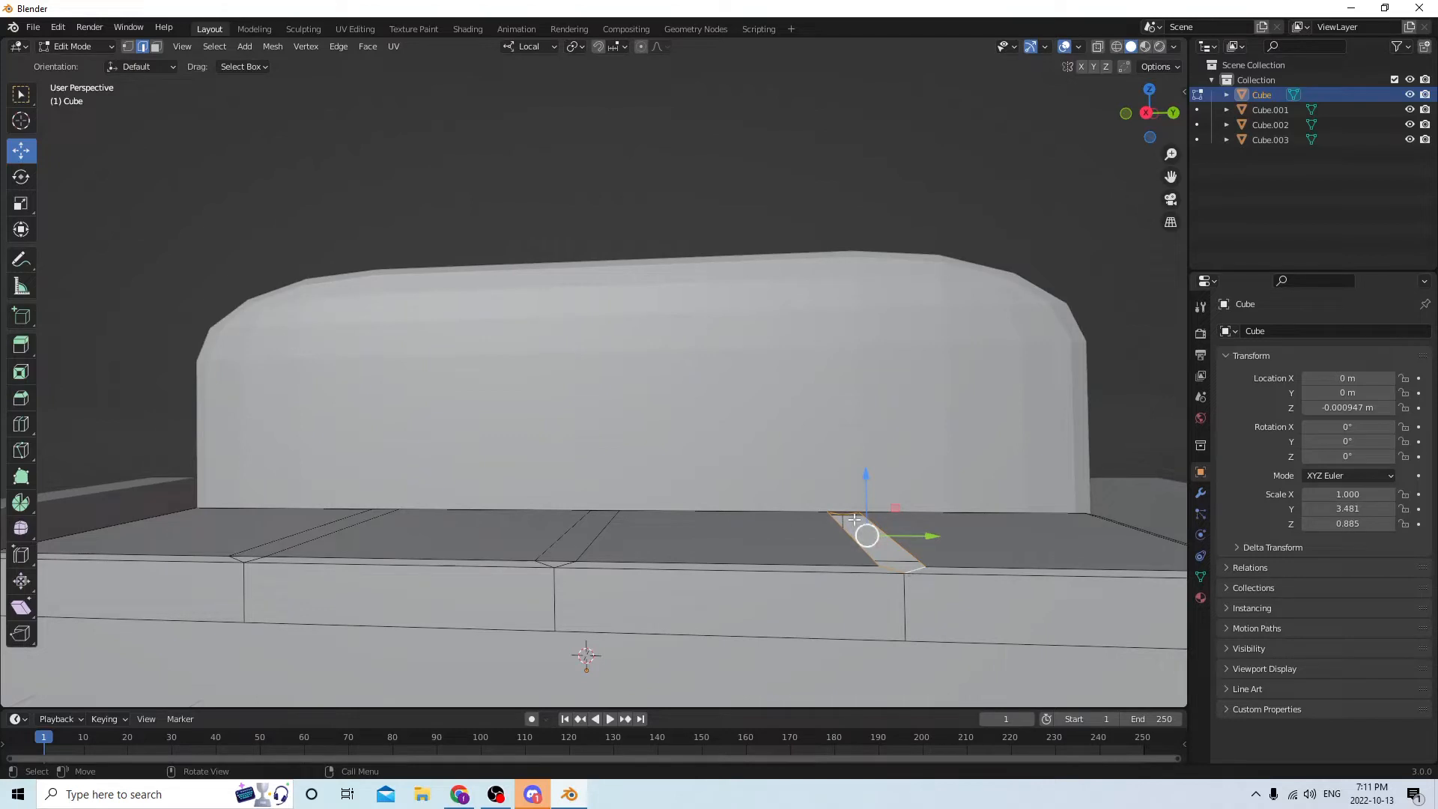
{"action": "middle_click_drag", "start_coordinate": [854, 519], "coordinate": [936, 266]}
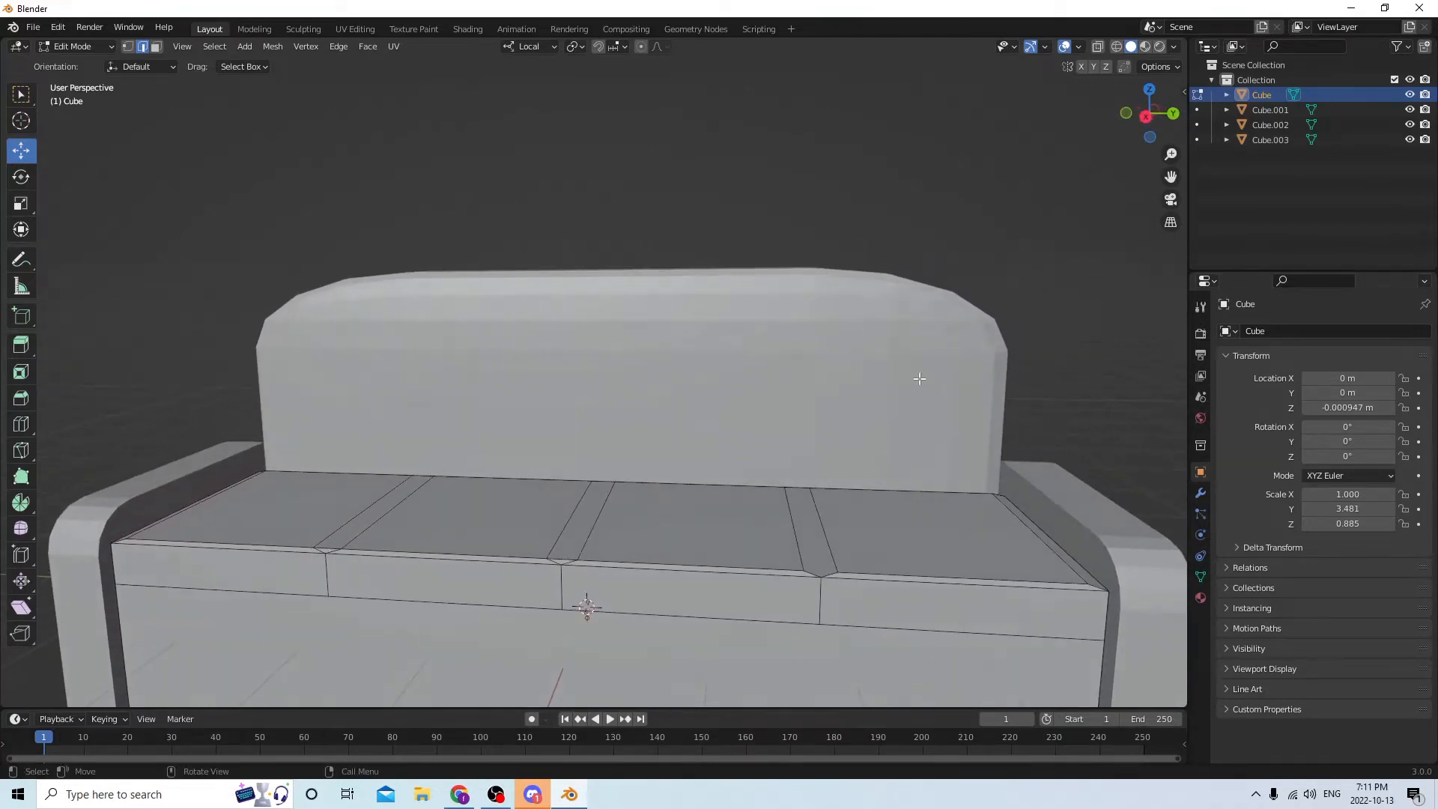
{"action": "scroll", "coordinate": [848, 515], "scroll_direction": "up", "scroll_amount": 2}
{"action": "middle_click_drag", "start_coordinate": [851, 498], "coordinate": [847, 494]}
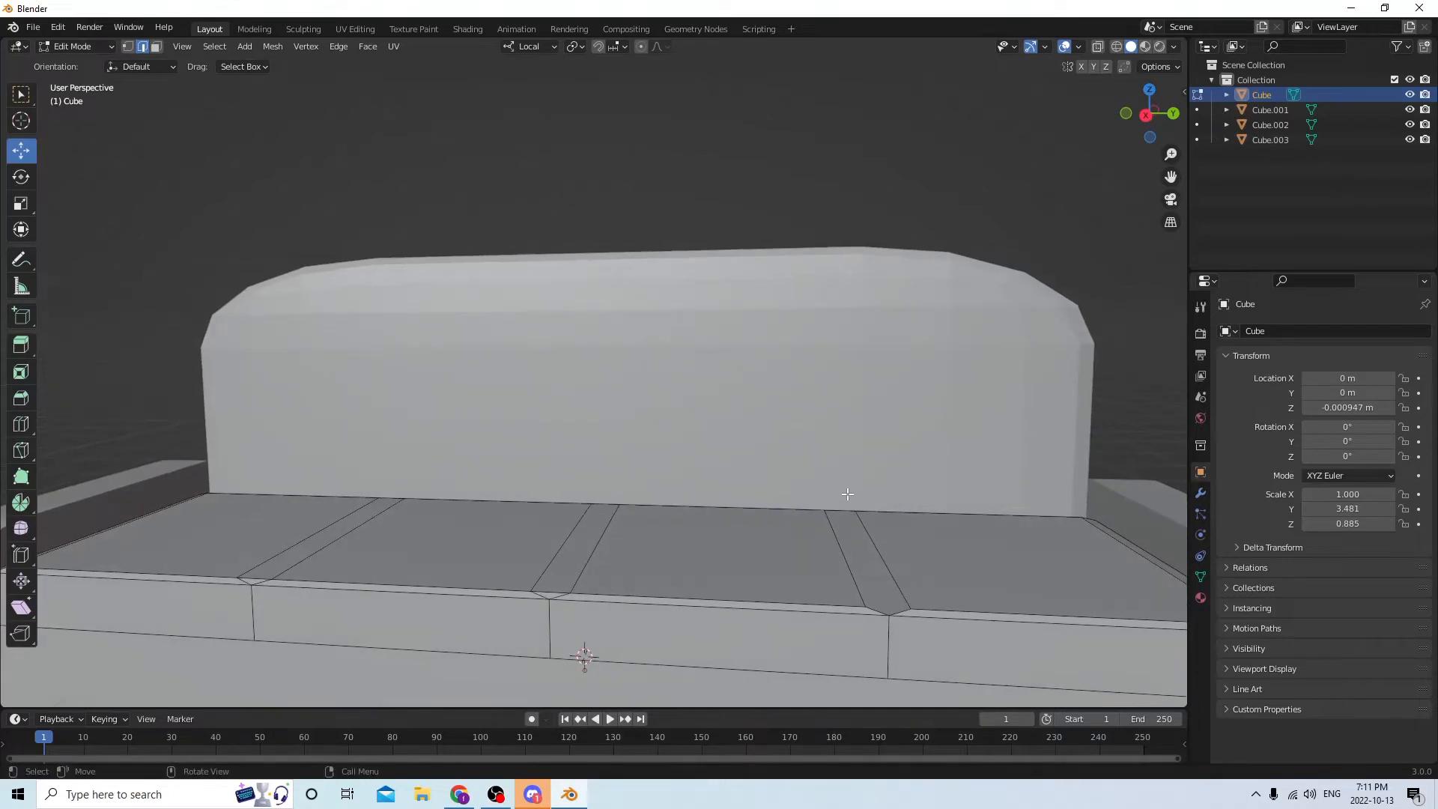
Try to scale the two long edges of the rightmost strip on the seat's top along the Y axis
{"action": "left_click", "coordinate": [852, 555], "text": "shift"}
{"action": "left_click", "coordinate": [29, 210]}
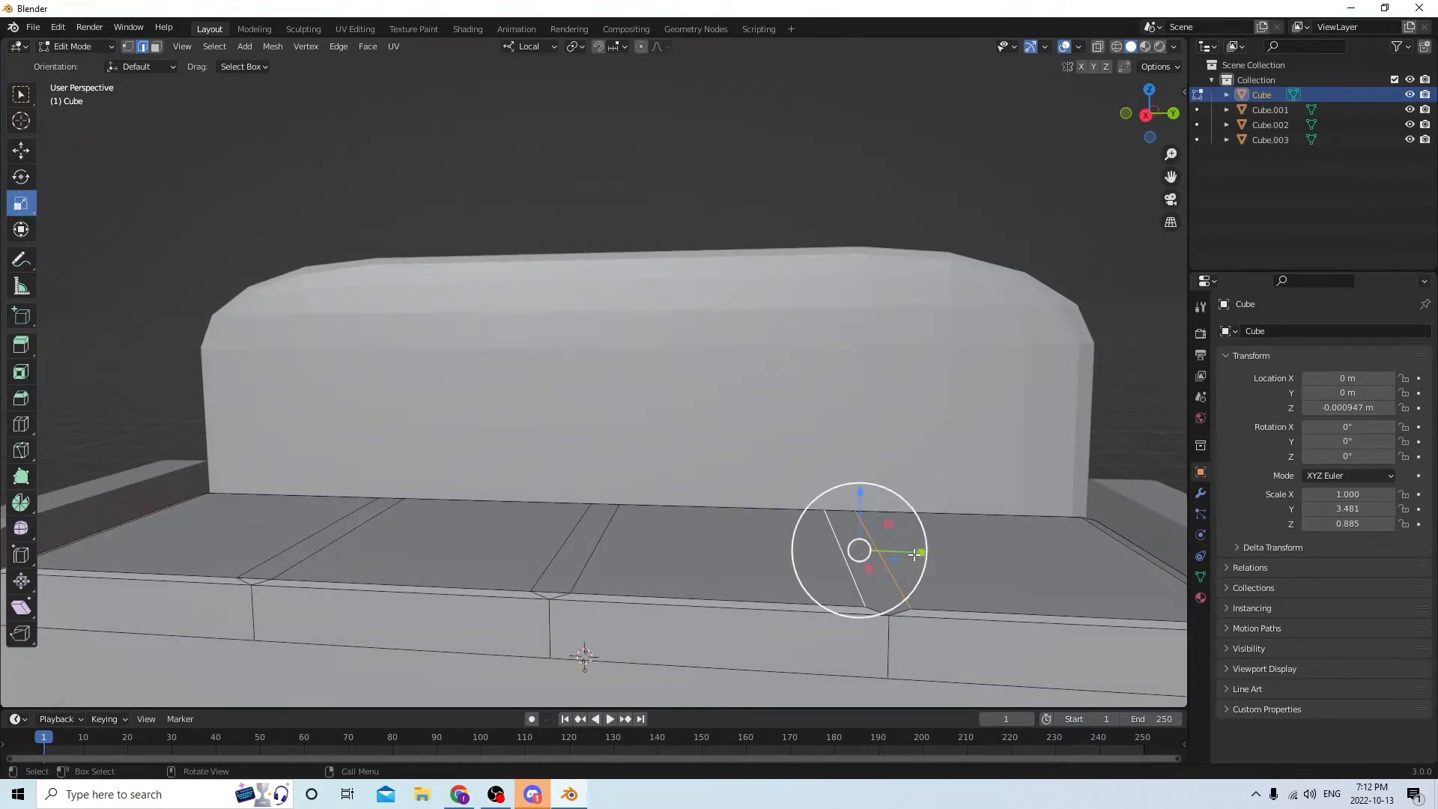
{"action": "mouse_move", "coordinate": [914, 554]}
{"action": "left_mouse_down"}
{"action": "mouse_move", "coordinate": [903, 552]}
{"action": "mouse_move", "coordinate": [915, 552]}
{"action": "left_mouse_up"}
{"action": "scroll", "coordinate": [760, 463], "scroll_direction": "down", "scroll_amount": 1}
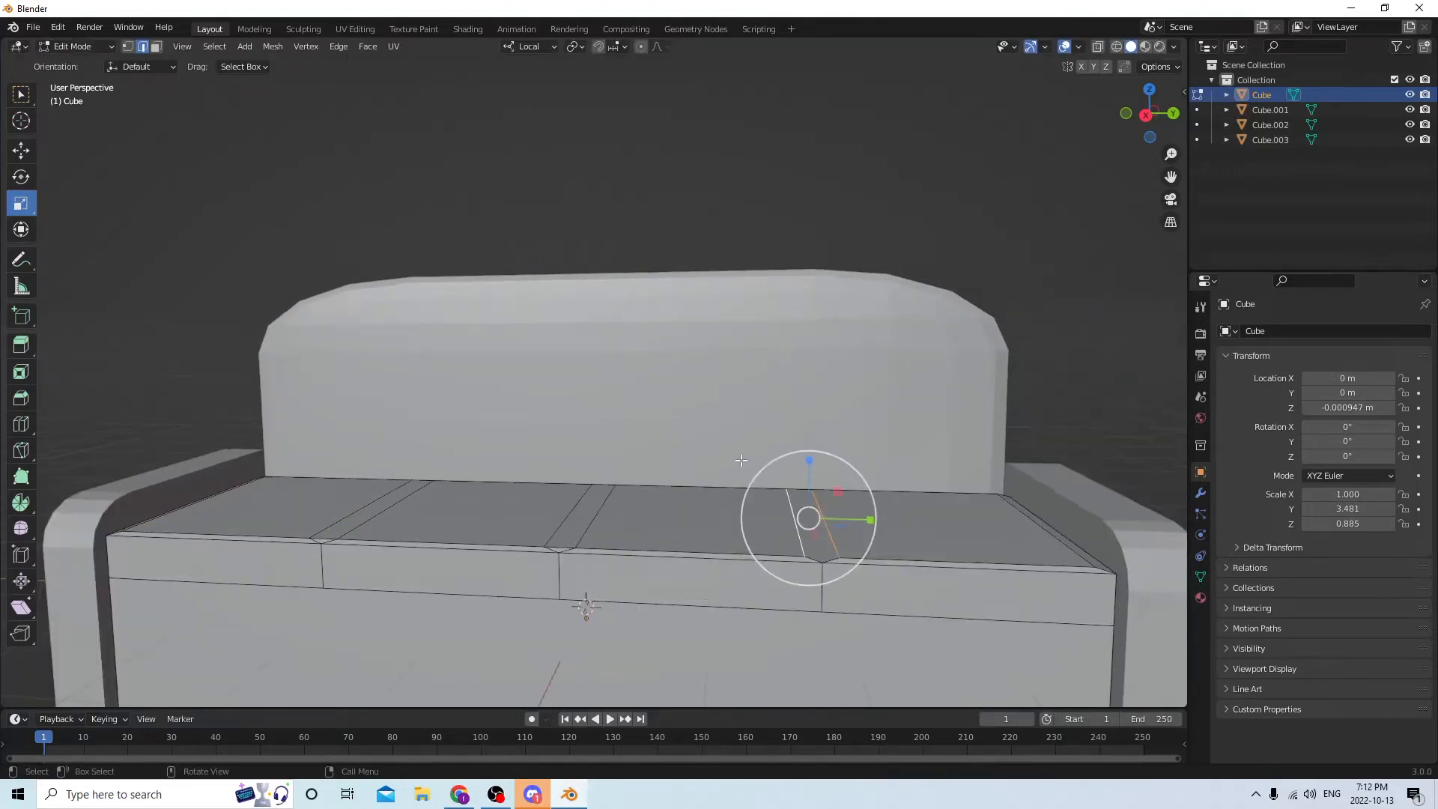
{"action": "mouse_move", "coordinate": [739, 459]}
{"action": "middle_mouse_down"}
{"action": "mouse_move", "coordinate": [636, 454]}
{"action": "mouse_move", "coordinate": [742, 434]}
{"action": "middle_mouse_up"}
{"action": "scroll", "coordinate": [670, 461], "scroll_direction": "down", "scroll_amount": 1}
Undo the edge scaling, the strip fill and the edge selections back to the point just after the strip face was deleted
{"action": "left_click", "coordinate": [60, 28]}
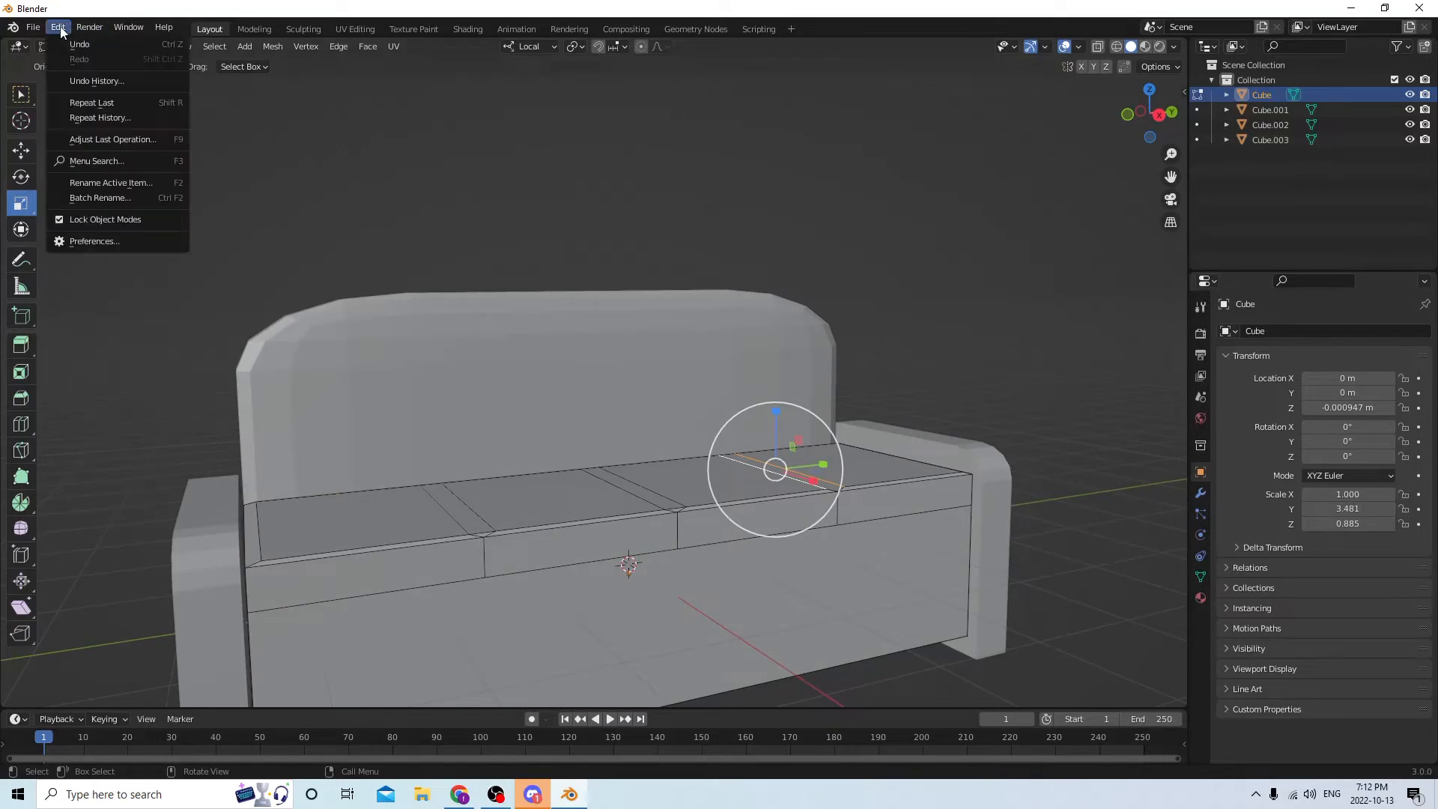
{"action": "left_click", "coordinate": [75, 44]}
{"action": "left_click", "coordinate": [65, 30]}
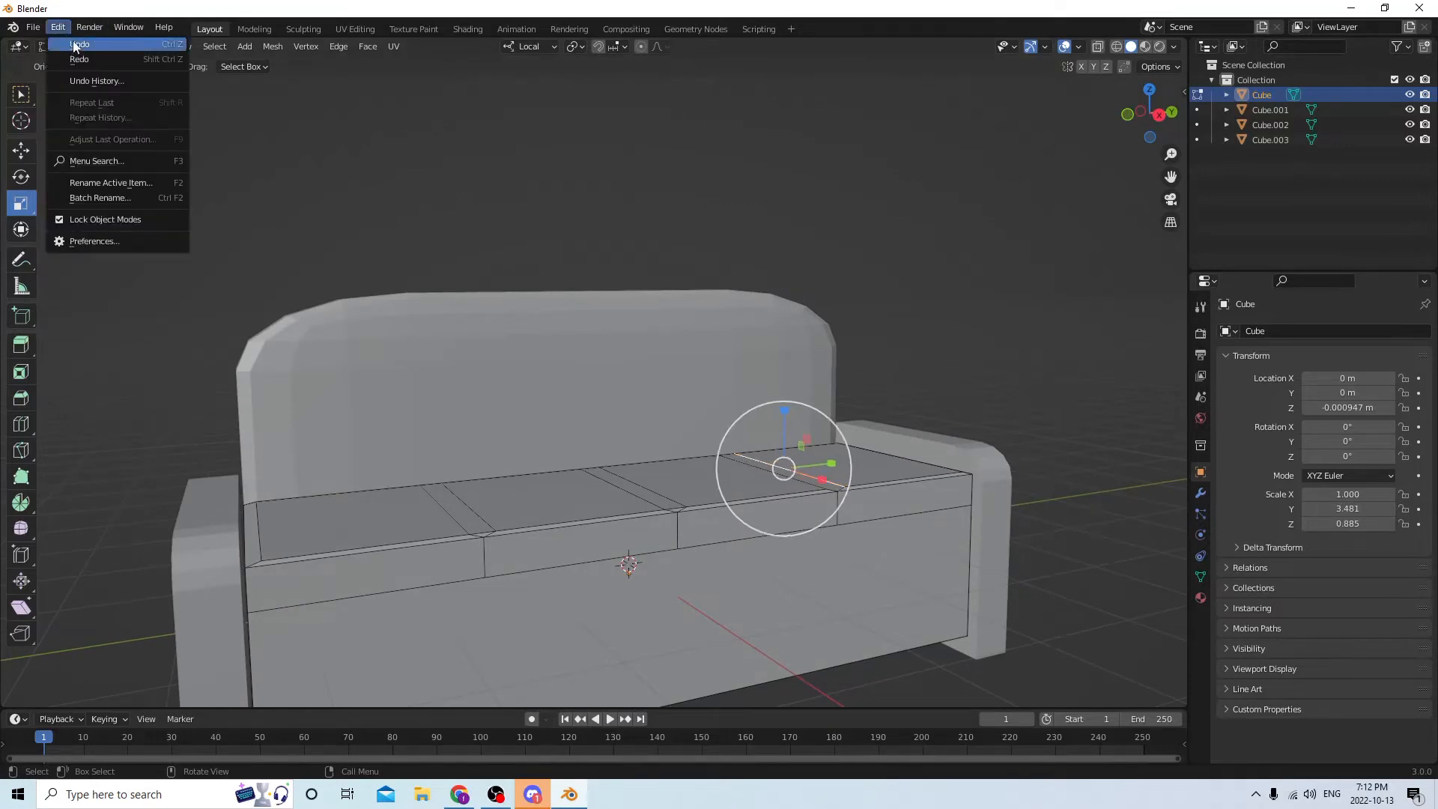
{"action": "left_click", "coordinate": [75, 45]}
{"action": "left_click", "coordinate": [58, 28]}
{"action": "left_click", "coordinate": [76, 45]}
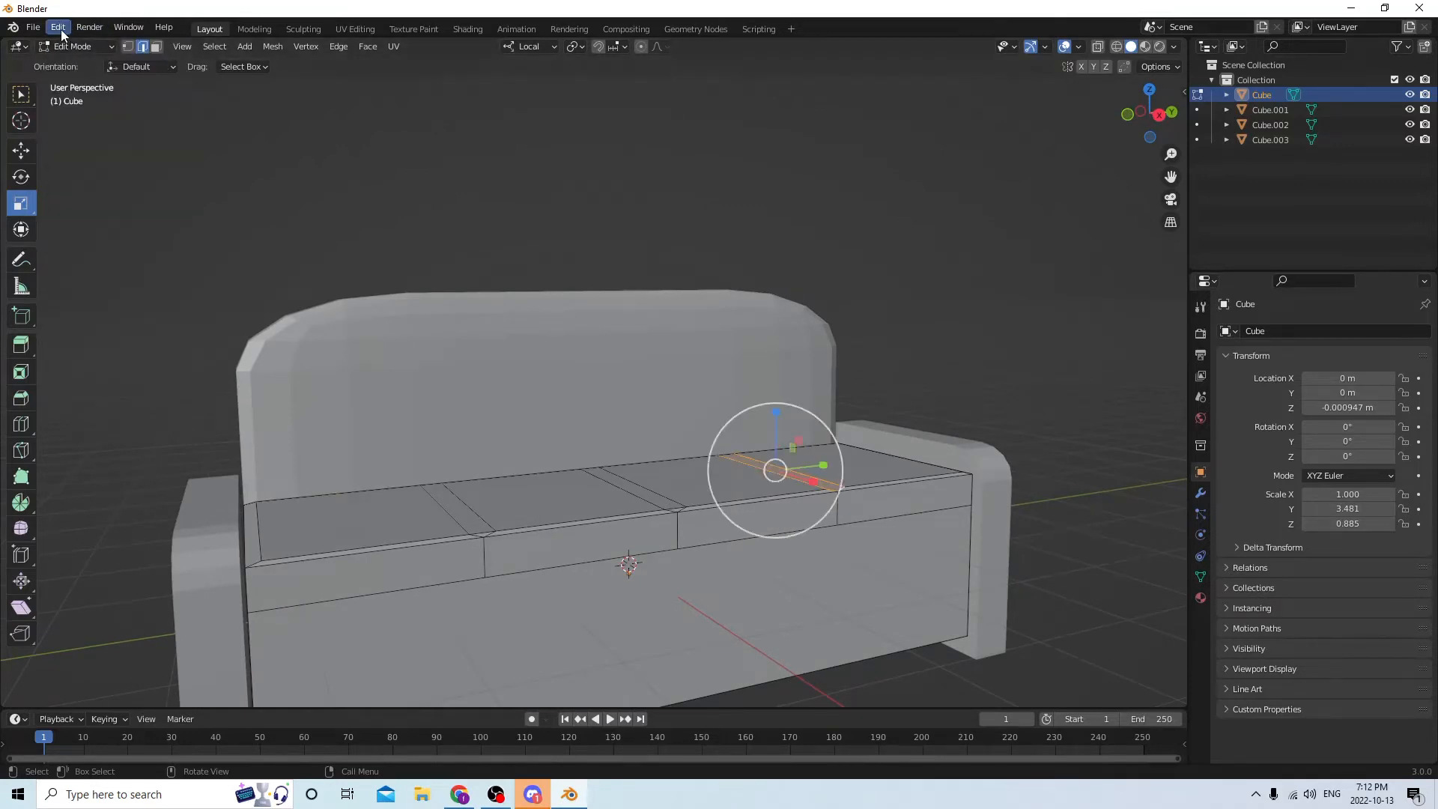
{"action": "left_click", "coordinate": [58, 28]}
{"action": "left_click", "coordinate": [76, 45]}
{"action": "left_click", "coordinate": [58, 28]}
{"action": "left_click", "coordinate": [75, 43]}
{"action": "left_click", "coordinate": [59, 27]}
{"action": "left_click", "coordinate": [77, 44]}
{"action": "left_click", "coordinate": [58, 28]}
{"action": "left_click", "coordinate": [76, 44]}
{"action": "left_click", "coordinate": [60, 28]}
{"action": "left_click", "coordinate": [75, 44]}
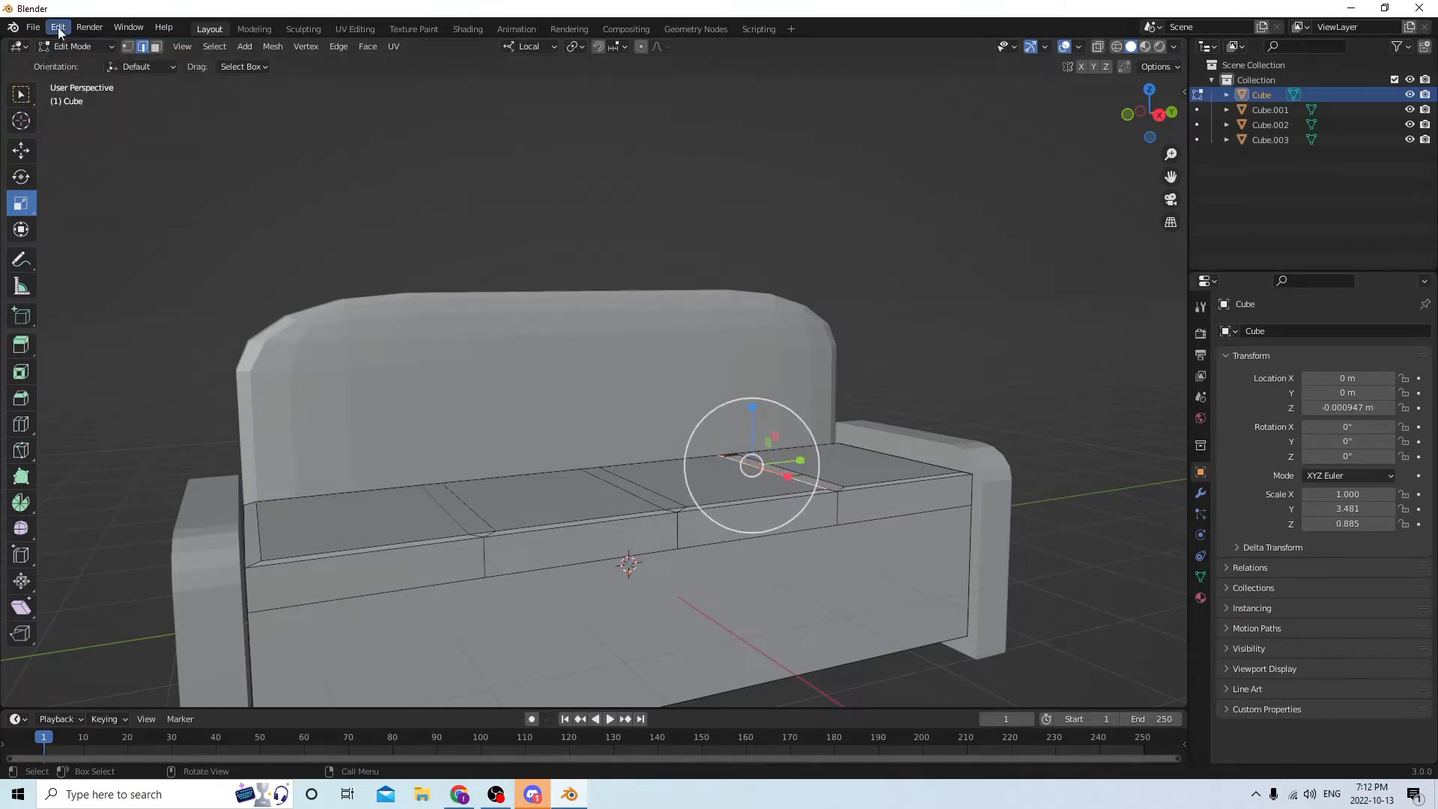
{"action": "left_click", "coordinate": [59, 28]}
{"action": "left_click", "coordinate": [75, 45]}
{"action": "left_click", "coordinate": [59, 27]}
{"action": "left_click", "coordinate": [75, 44]}
{"action": "left_click", "coordinate": [59, 27]}
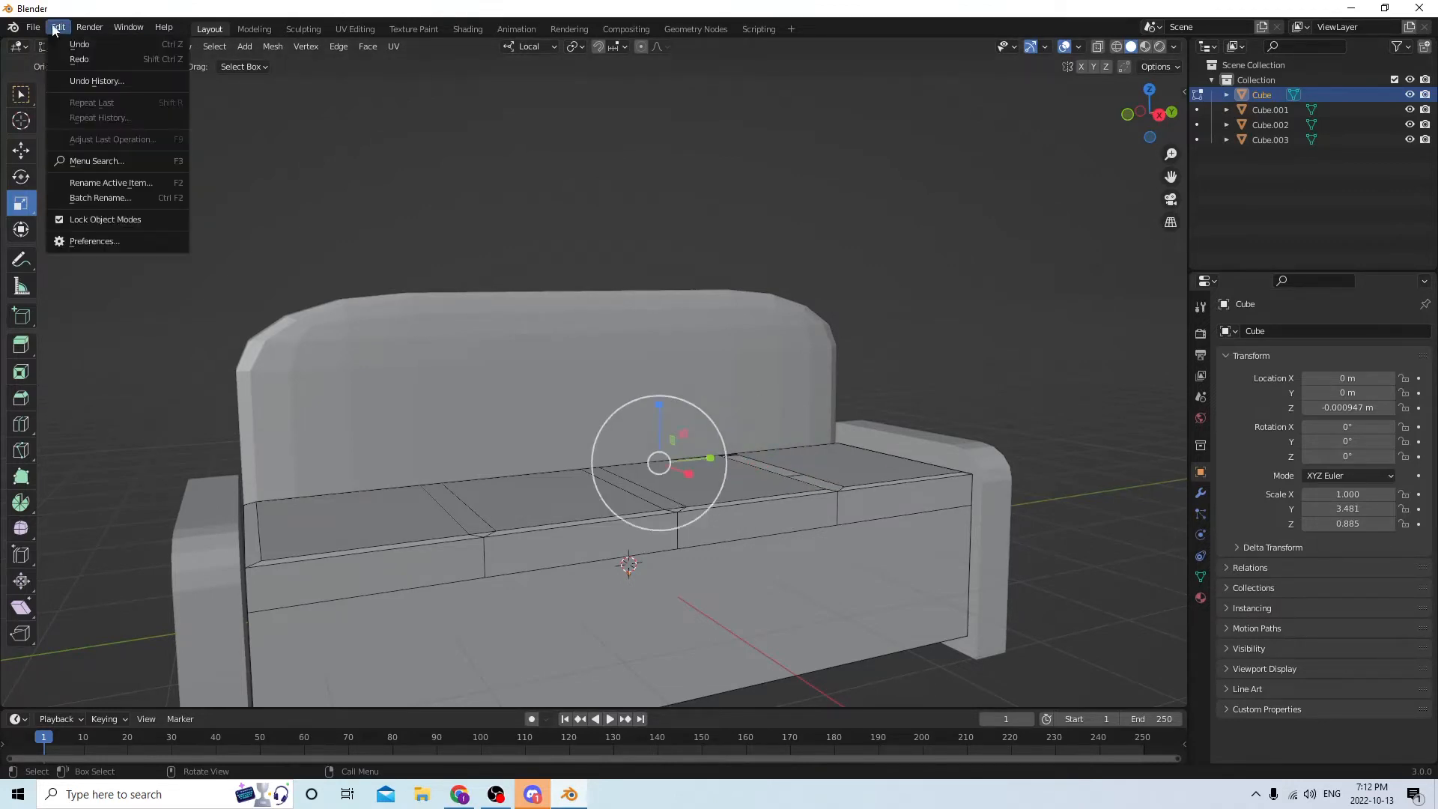
{"action": "left_click", "coordinate": [66, 44]}
{"action": "left_click", "coordinate": [55, 29]}
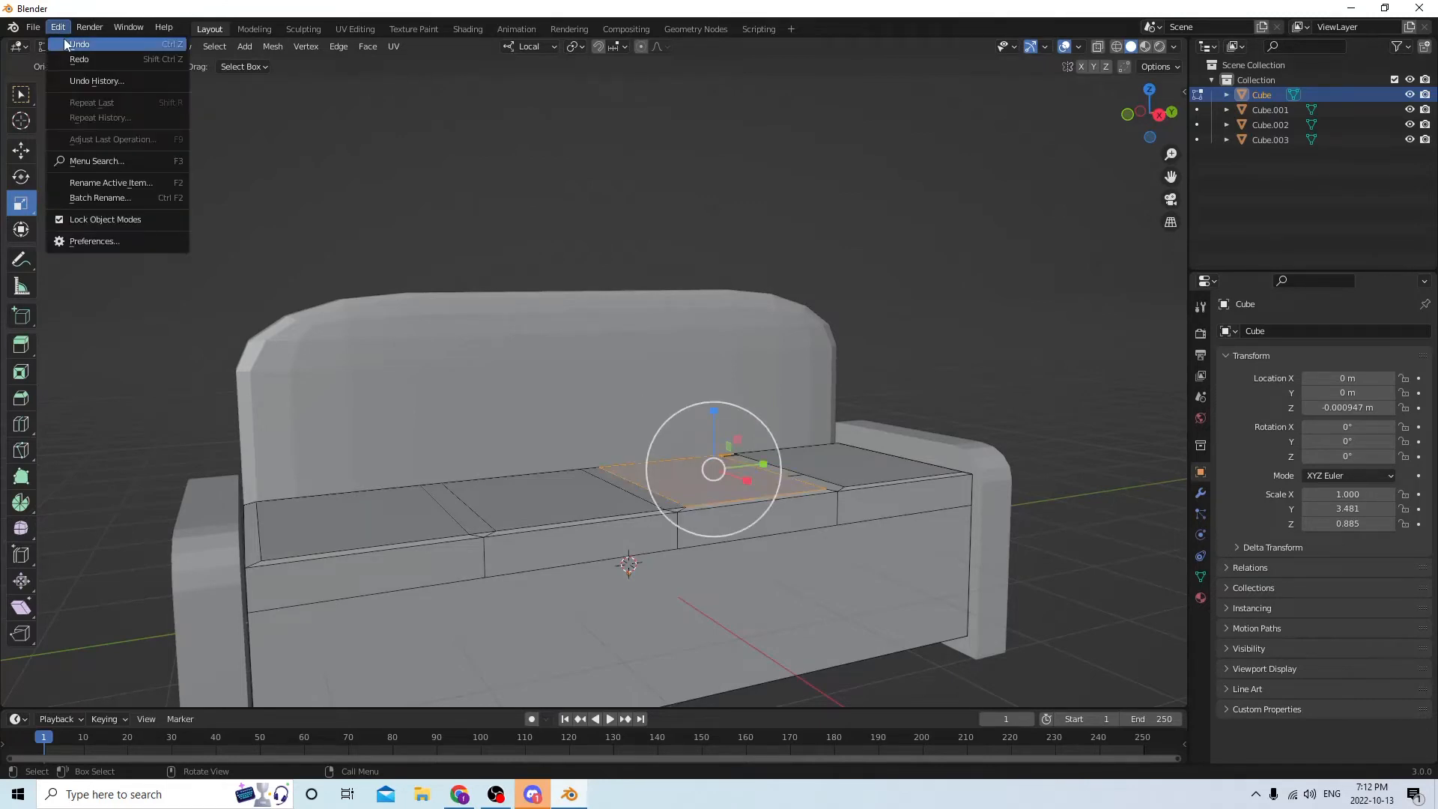
{"action": "left_click", "coordinate": [66, 43]}
{"action": "left_click", "coordinate": [58, 27]}
{"action": "left_click", "coordinate": [68, 44]}
{"action": "left_click", "coordinate": [58, 28]}
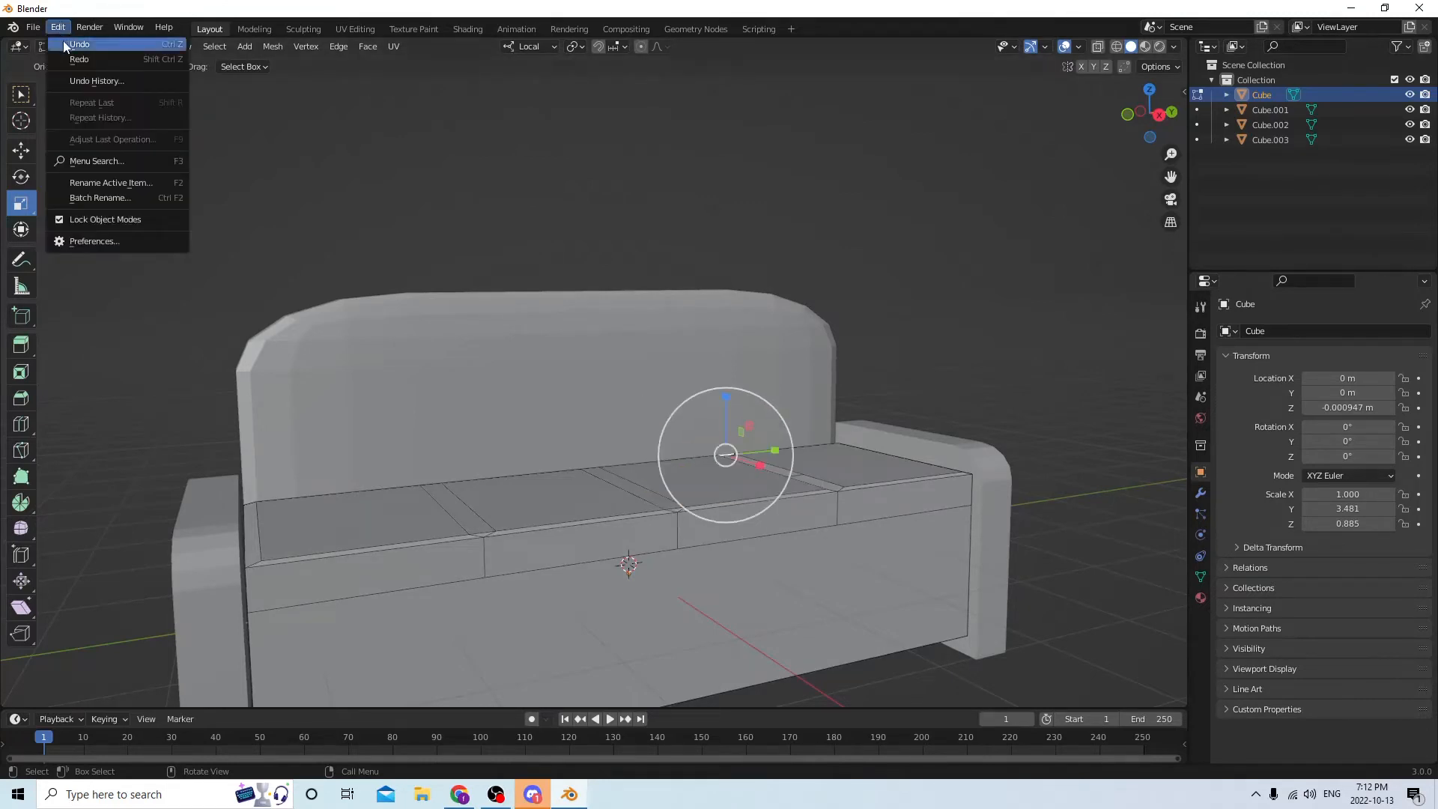
{"action": "left_click", "coordinate": [65, 44]}
{"action": "left_click", "coordinate": [58, 28]}
{"action": "left_click", "coordinate": [68, 43]}
{"action": "left_click", "coordinate": [59, 28]}
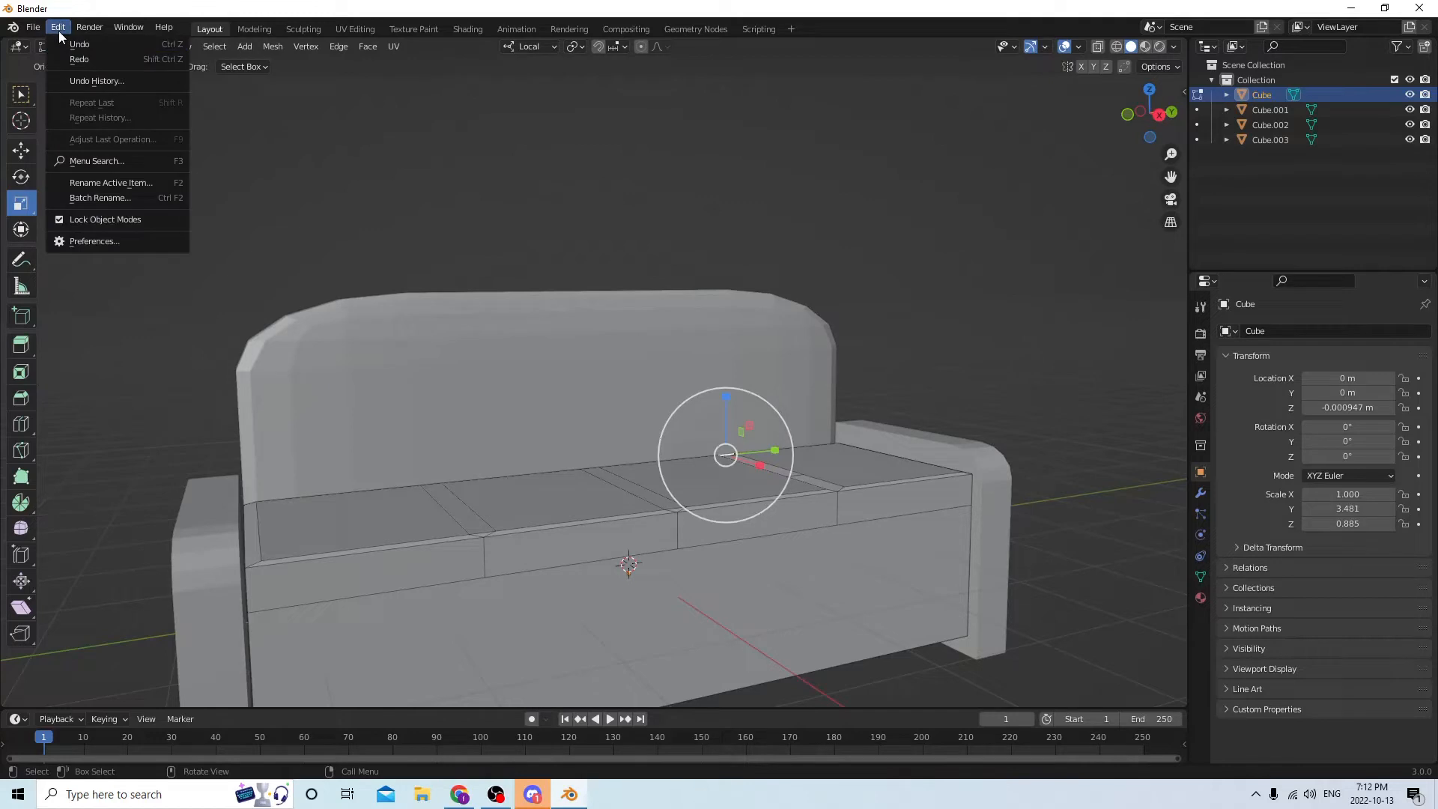
{"action": "left_click", "coordinate": [66, 43]}
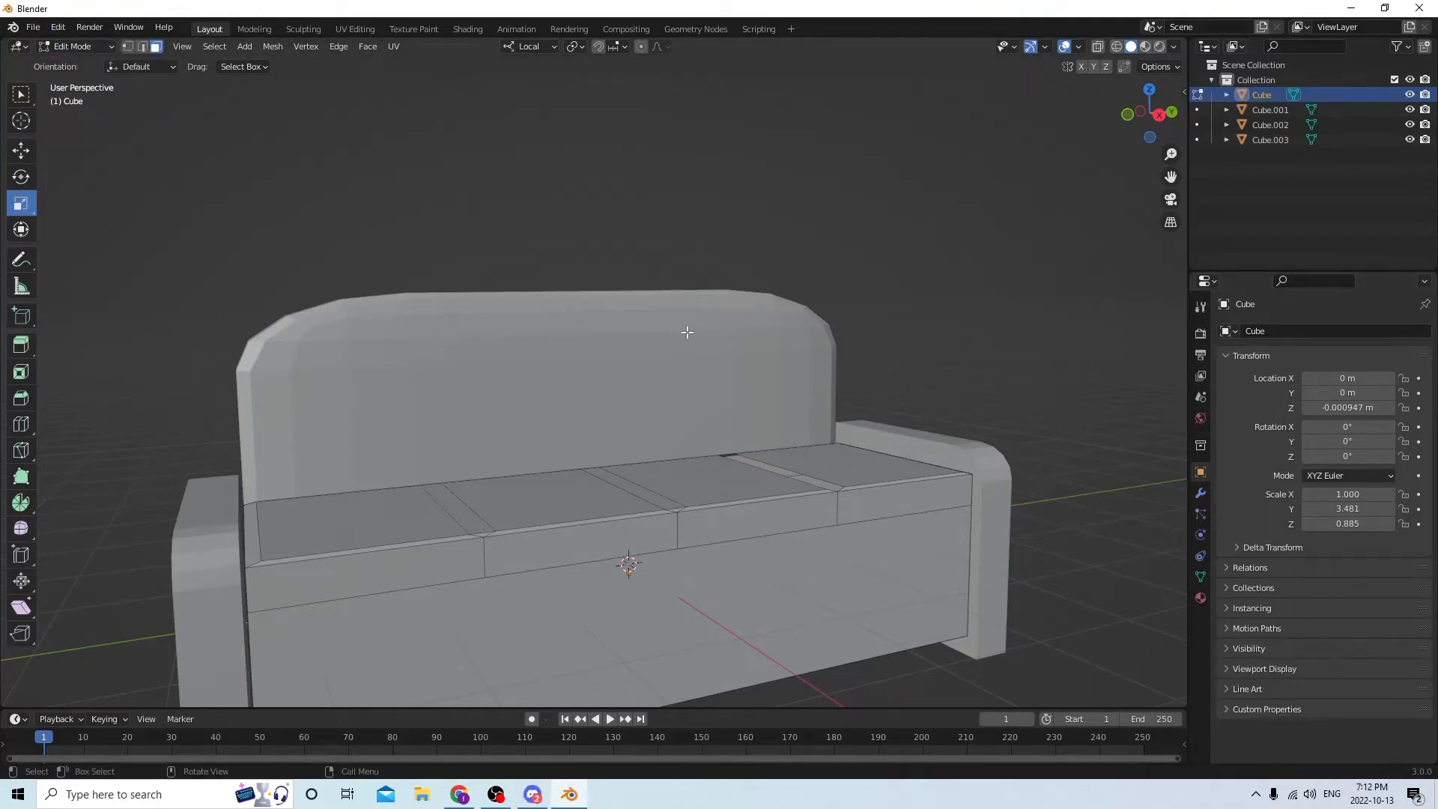
Undo the strip face deletion and the bevel of the seat's four top faces, deselect everything and return to Object Mode
{"action": "middle_click_drag", "start_coordinate": [687, 332], "coordinate": [649, 353]}
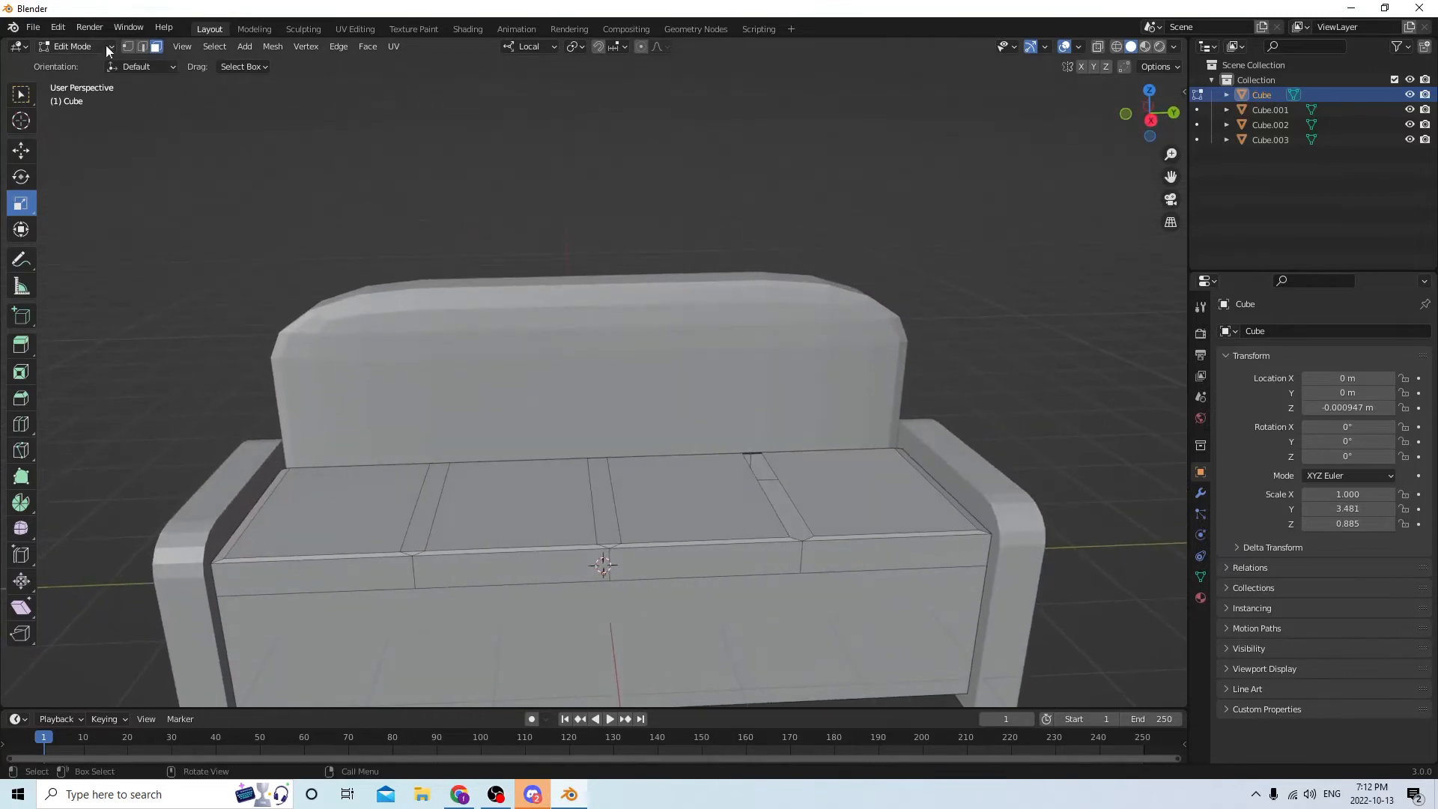
{"action": "left_click", "coordinate": [57, 27]}
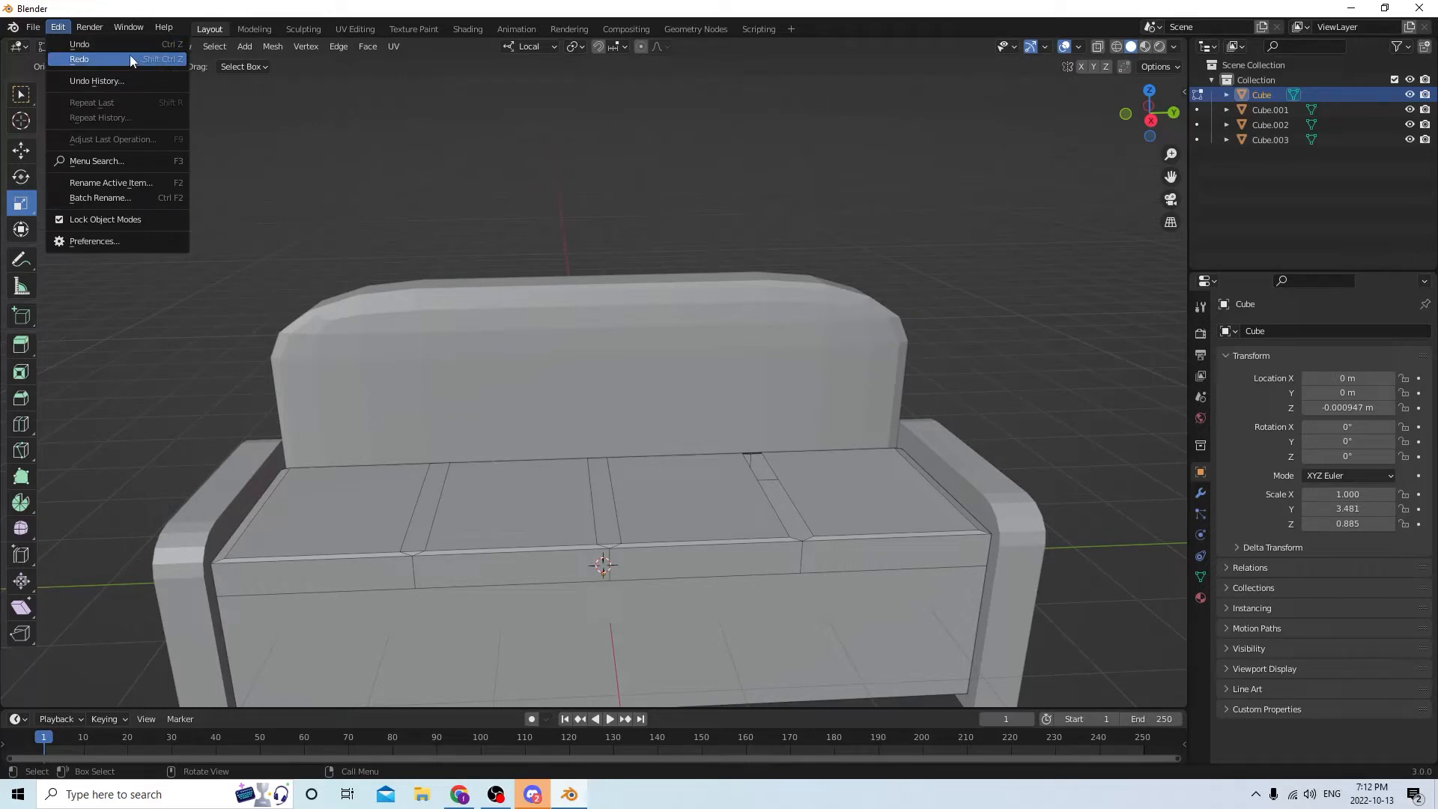
{"action": "left_click", "coordinate": [76, 43]}
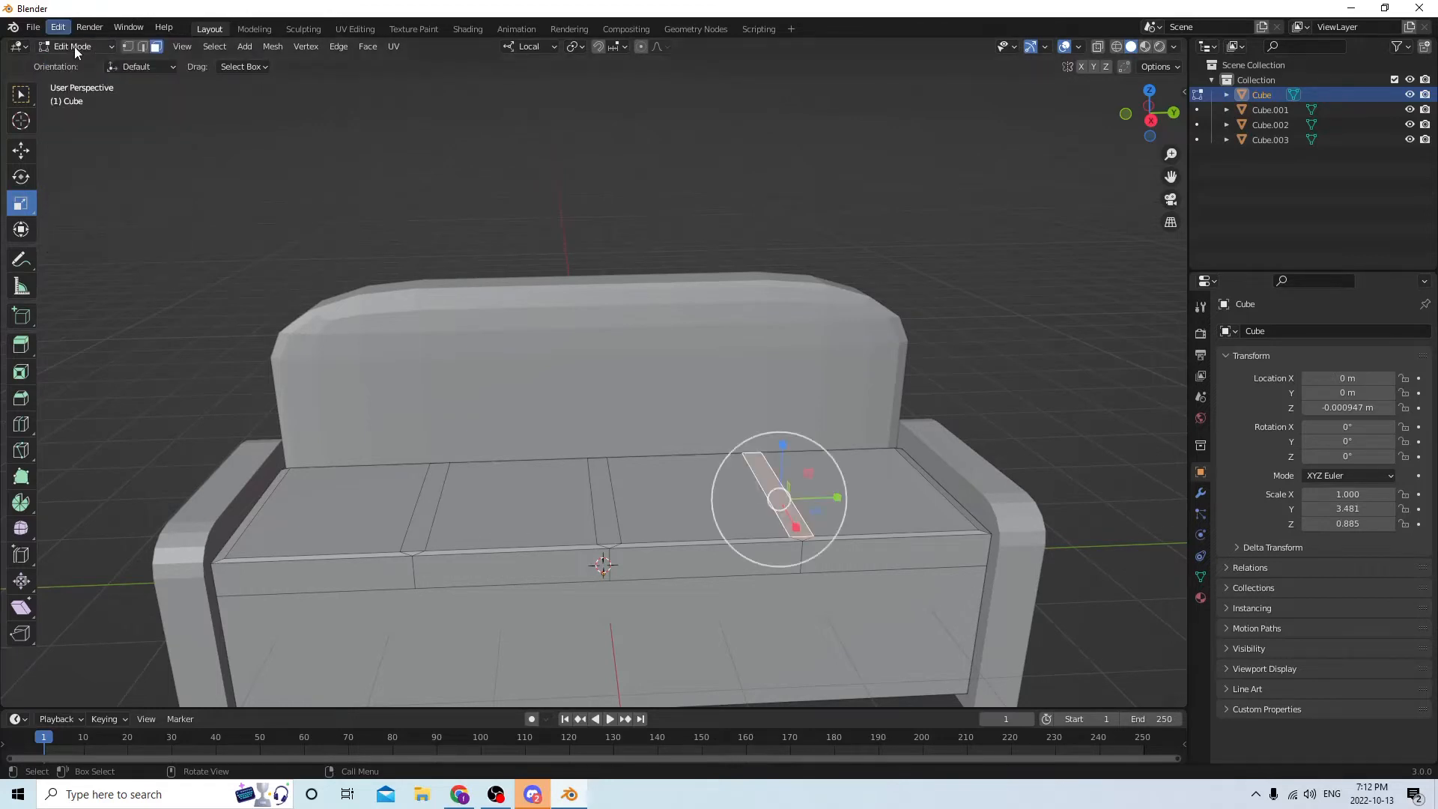
{"action": "left_click", "coordinate": [60, 30]}
{"action": "left_click", "coordinate": [70, 44]}
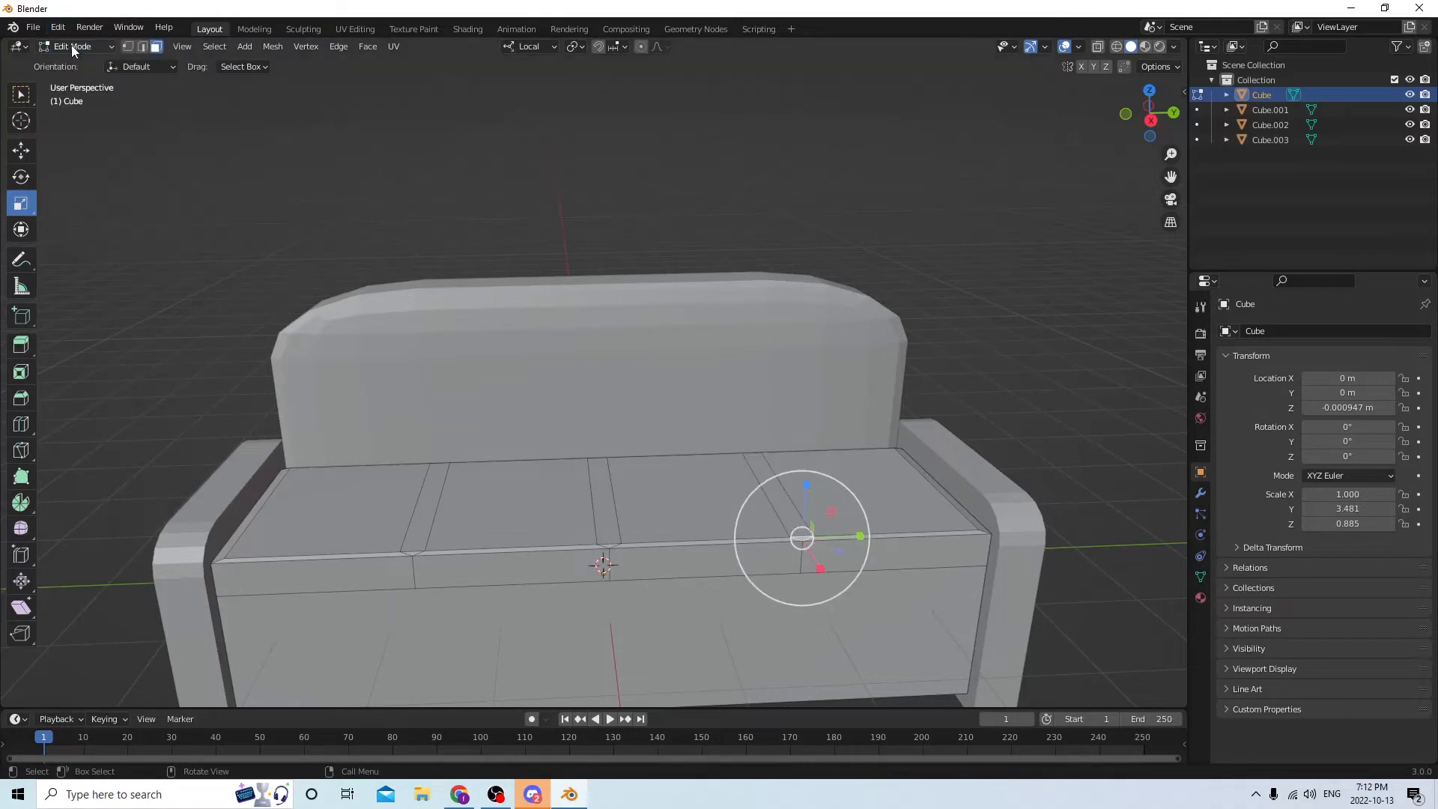
{"action": "left_click", "coordinate": [54, 28]}
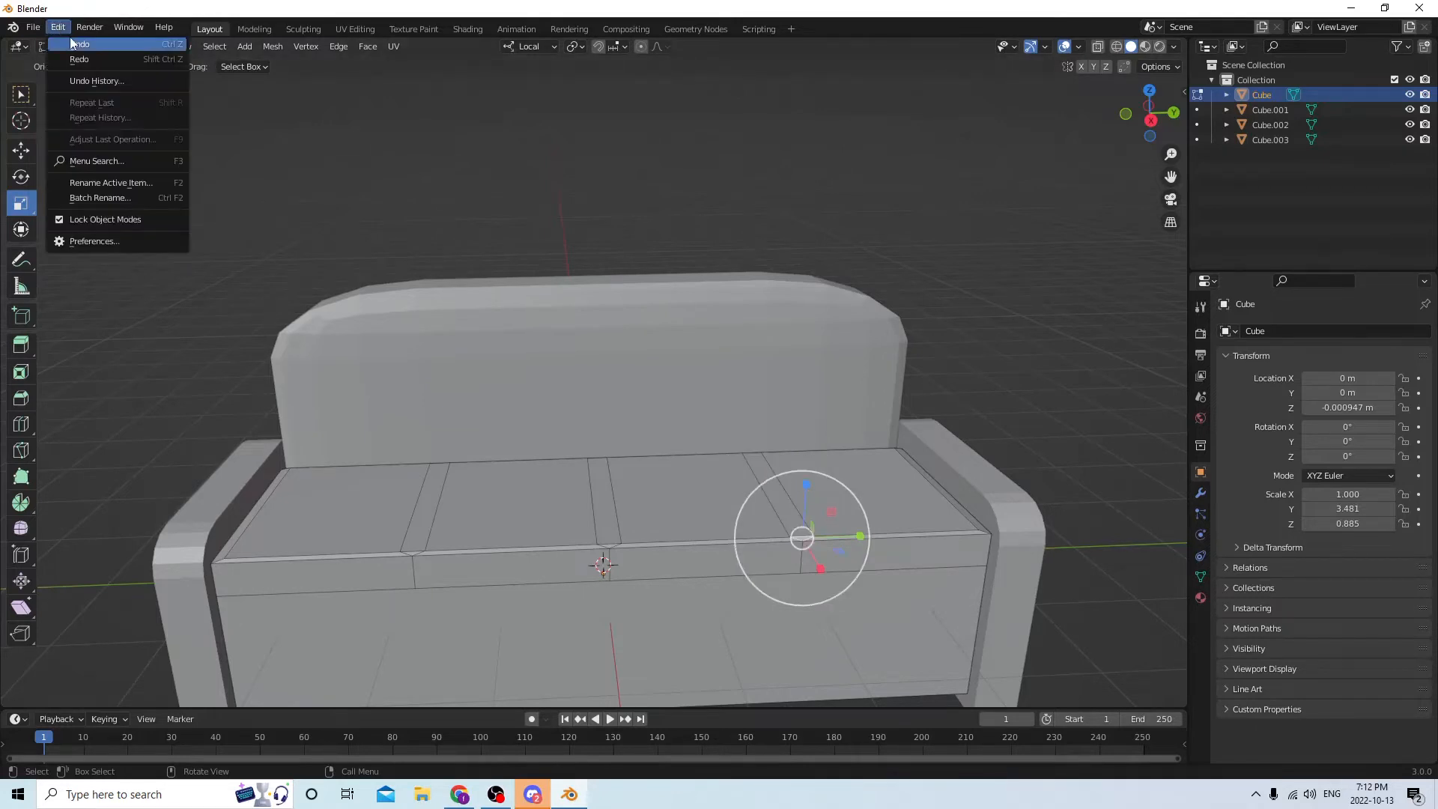
{"action": "left_click", "coordinate": [69, 41]}
{"action": "left_click", "coordinate": [54, 29]}
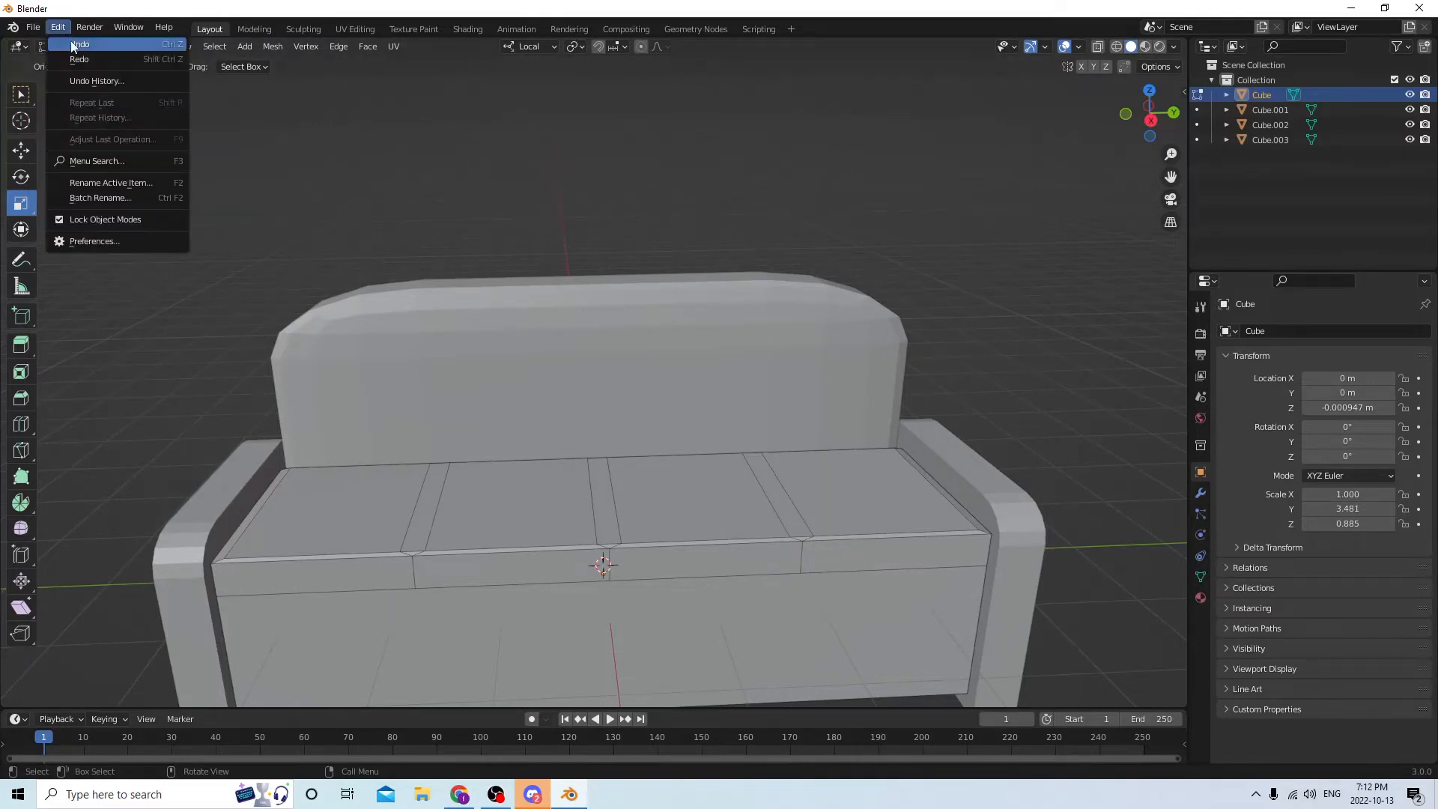
{"action": "left_click", "coordinate": [70, 45]}
{"action": "left_click", "coordinate": [57, 29]}
{"action": "left_click", "coordinate": [73, 47]}
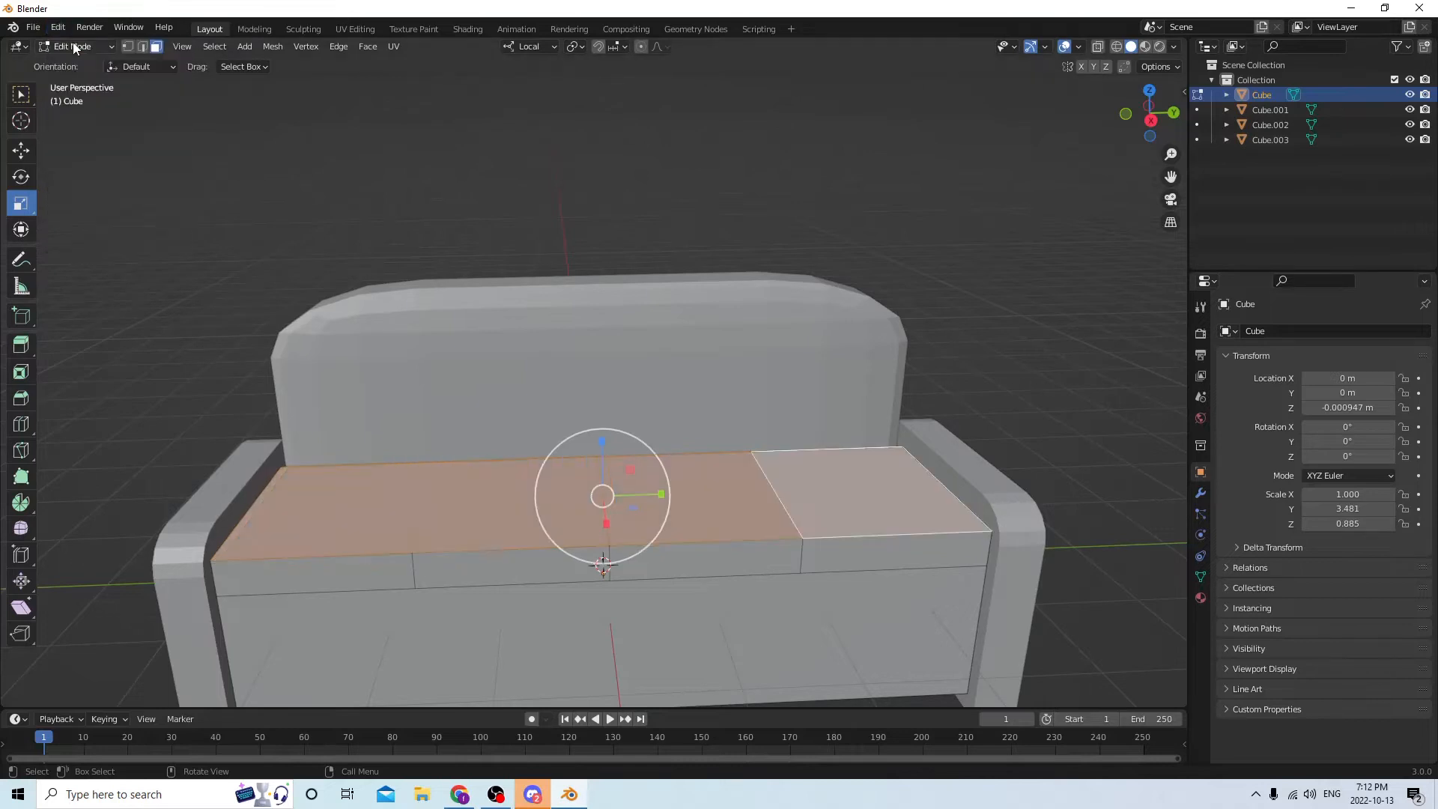
{"action": "middle_click_drag", "start_coordinate": [236, 151], "coordinate": [281, 141]}
{"action": "left_click", "coordinate": [806, 230]}
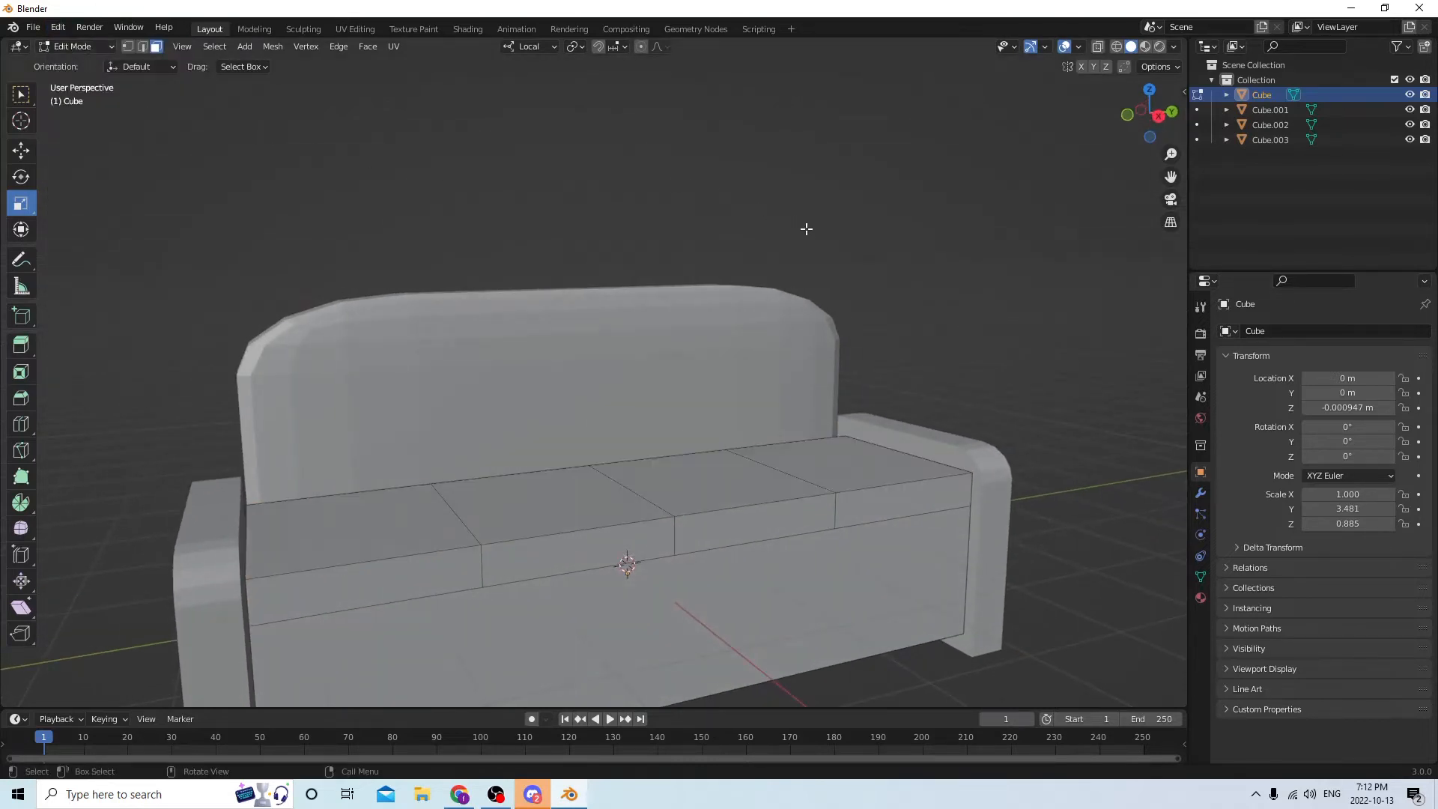
{"action": "middle_click_drag", "start_coordinate": [798, 249], "coordinate": [630, 290]}
{"action": "key", "text": "Tab"}
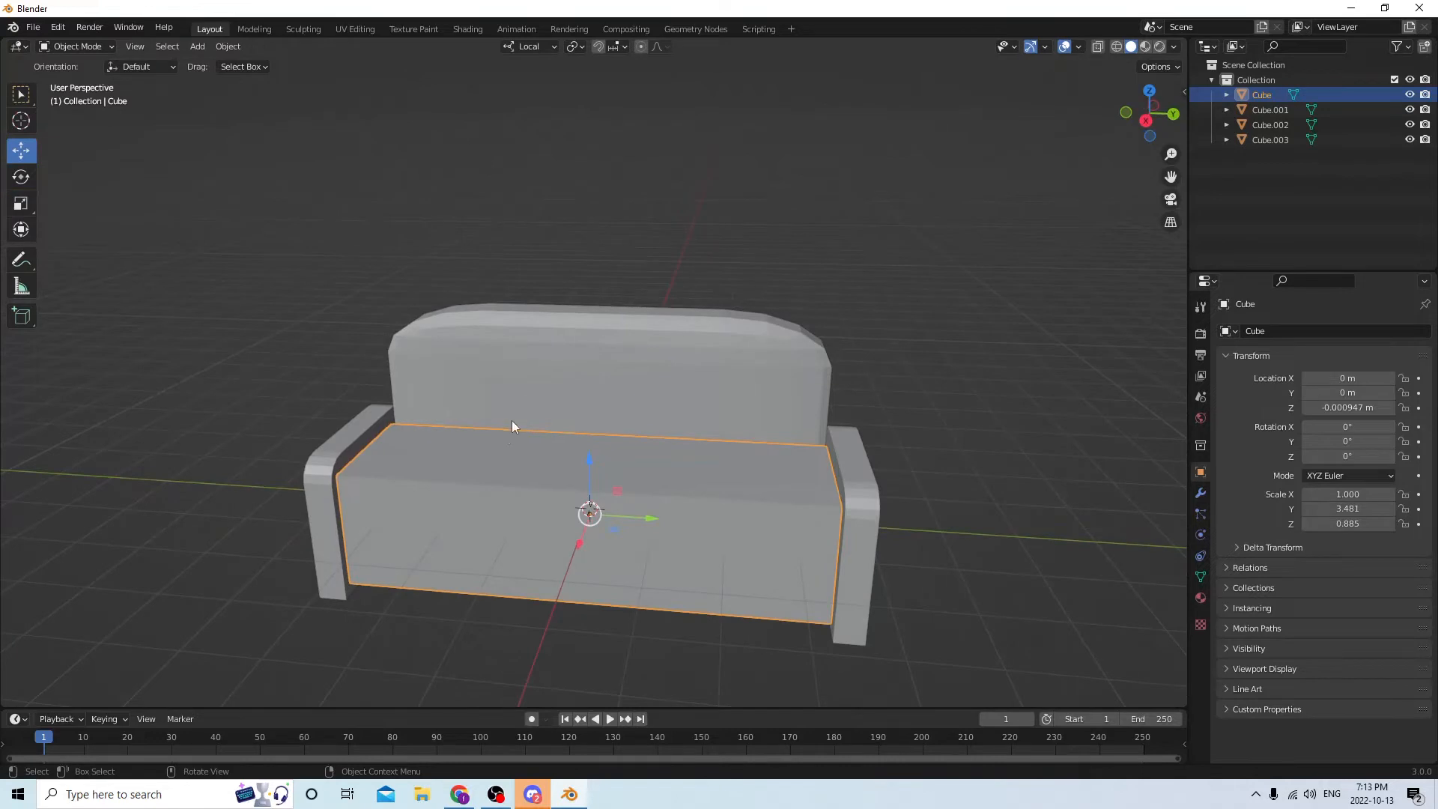
Join both armrests, the seat and the backrest into a single object, with the backrest as the active object
{"action": "left_click", "coordinate": [341, 455]}
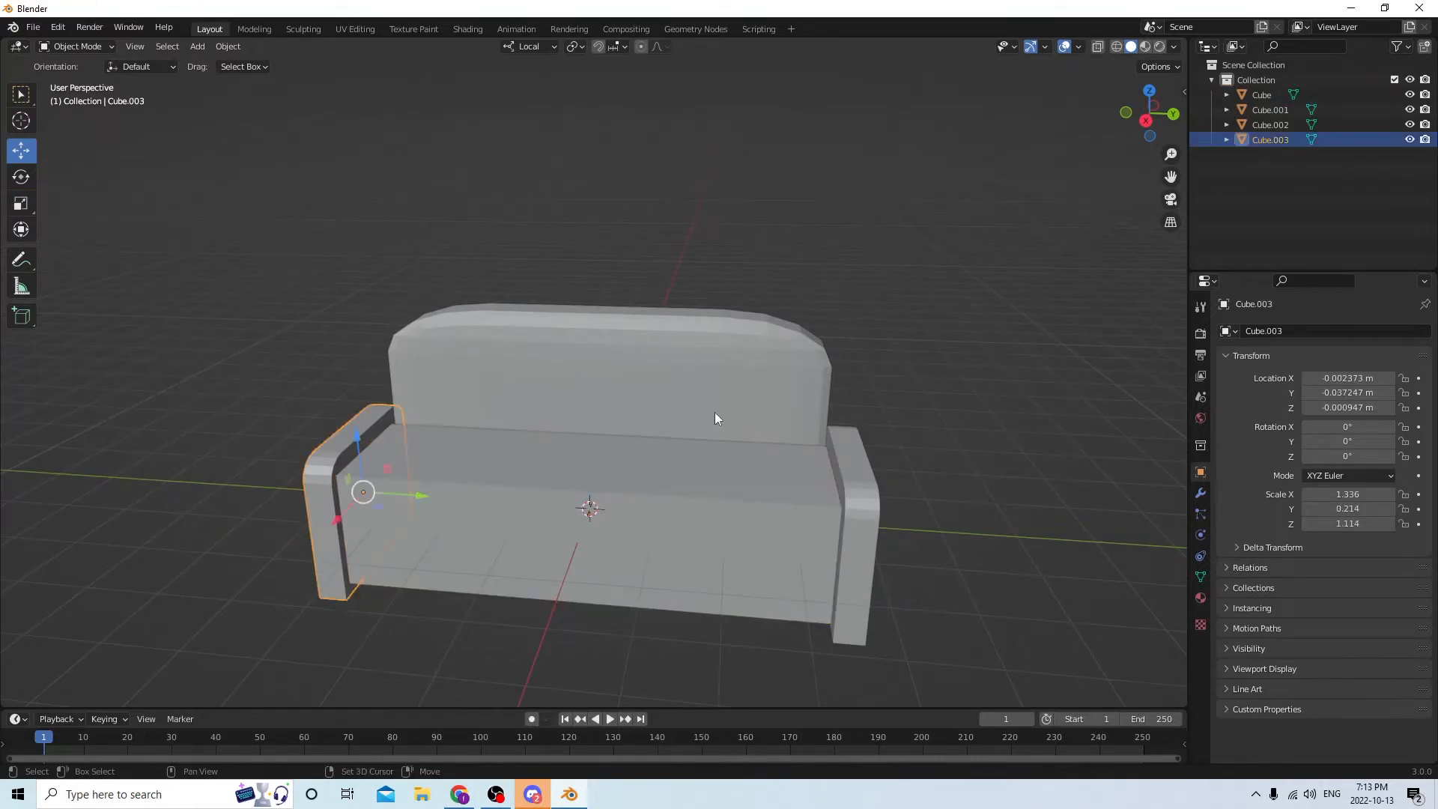
{"action": "left_click", "coordinate": [746, 476], "text": "shift"}
{"action": "left_click", "coordinate": [847, 474], "text": "shift"}
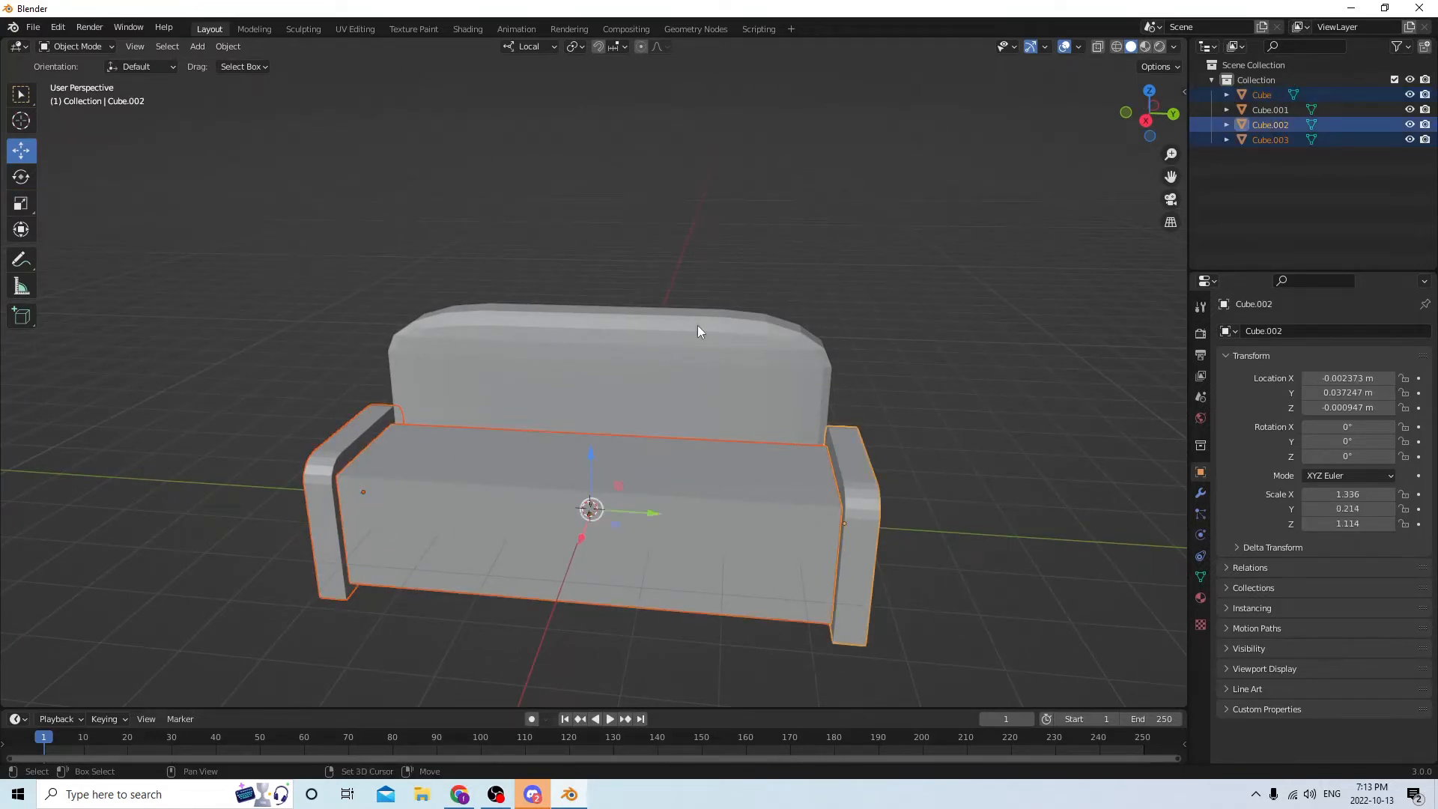
{"action": "left_click", "coordinate": [665, 345], "text": "shift"}
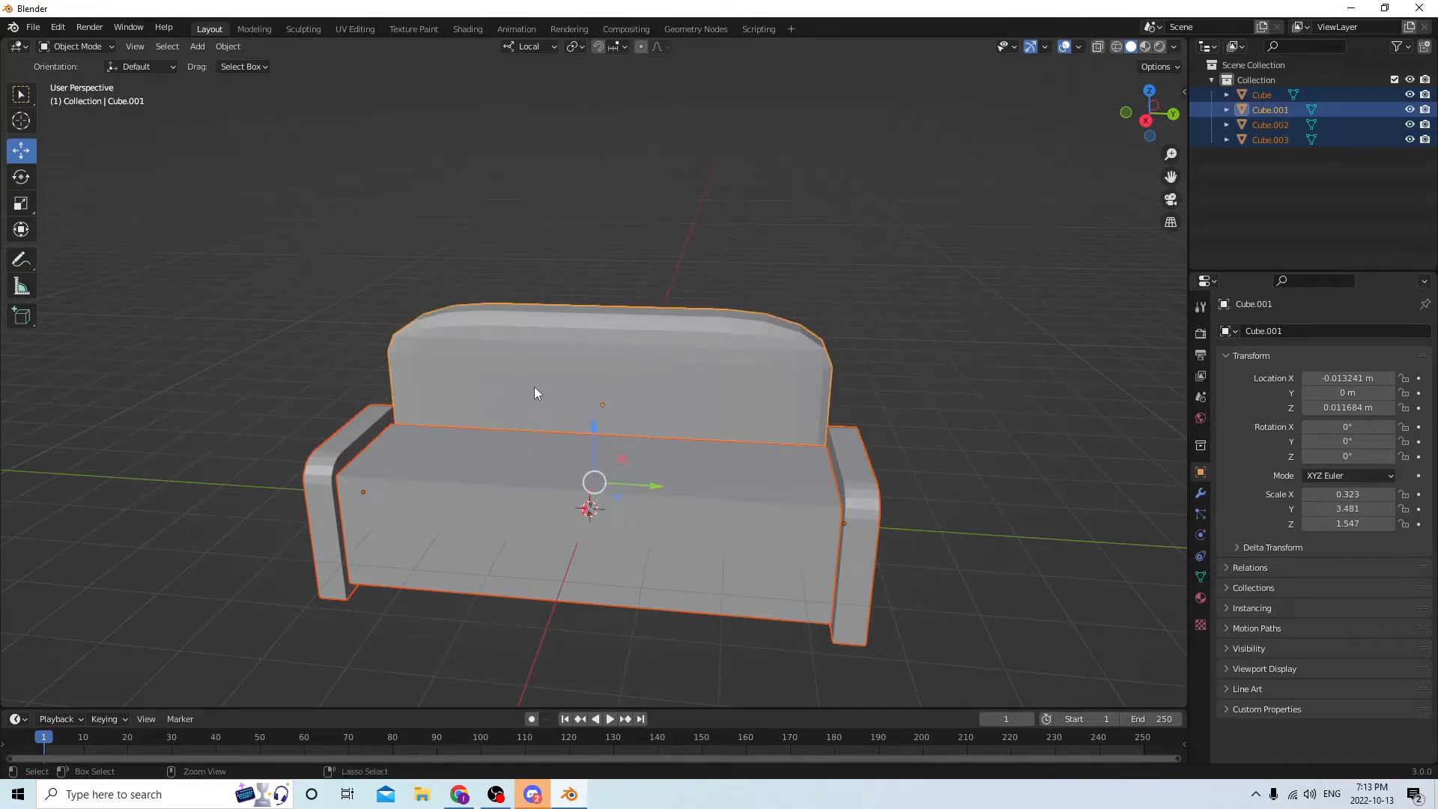
{"action": "key", "text": "ctrl+j"}
Move the joined sofa along the Y axis to a Y location of about 0.1754 m
{"action": "middle_click_drag", "start_coordinate": [566, 380], "coordinate": [684, 396]}
{"action": "scroll", "coordinate": [685, 396], "scroll_direction": "down", "scroll_amount": 2}
{"action": "left_click_drag", "start_coordinate": [636, 397], "coordinate": [1157, 370]}
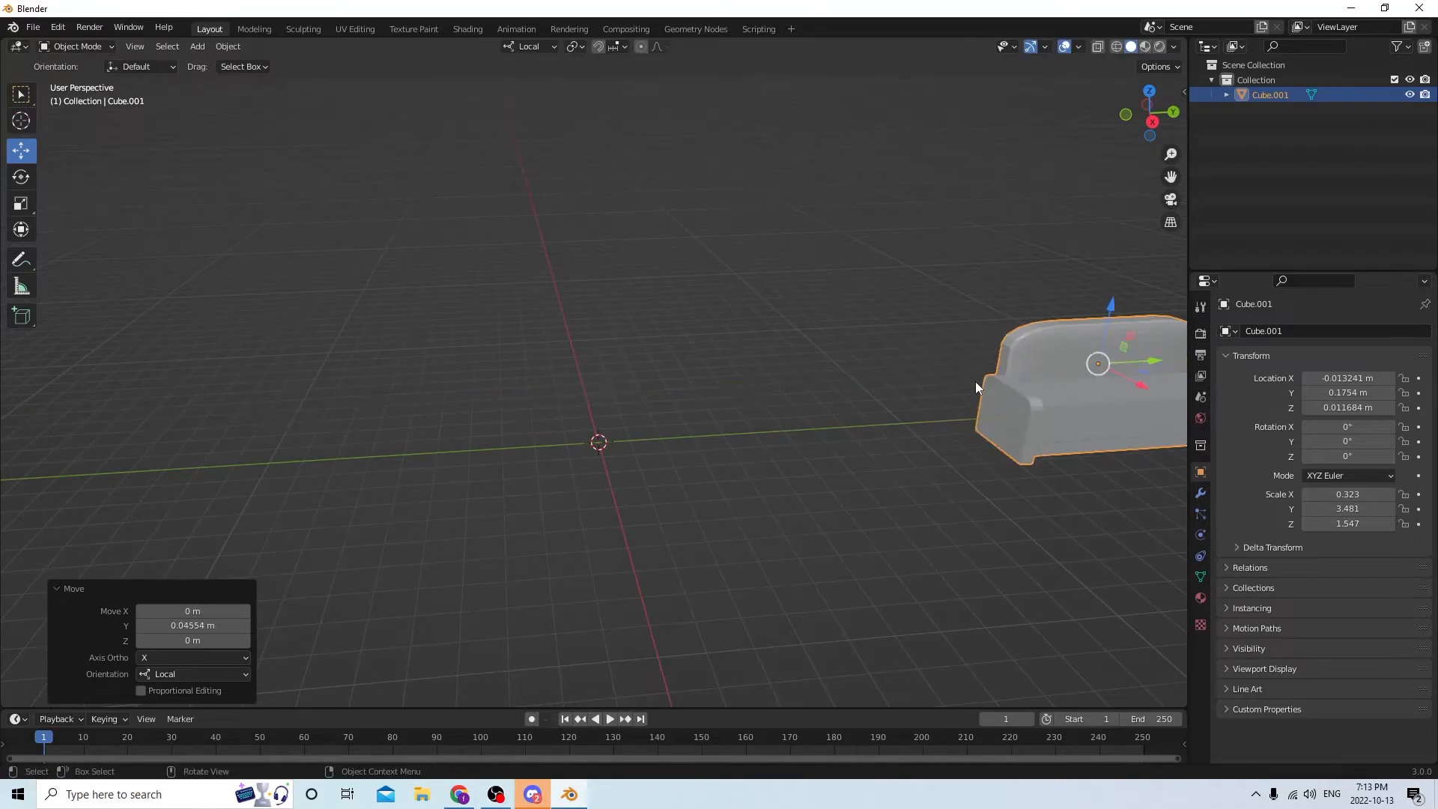
{"action": "middle_click_drag", "start_coordinate": [975, 380], "coordinate": [657, 368]}
Add a cube at the origin and raise it about 0.005766 m along the Z axis
{"action": "key", "text": "shift+a"}
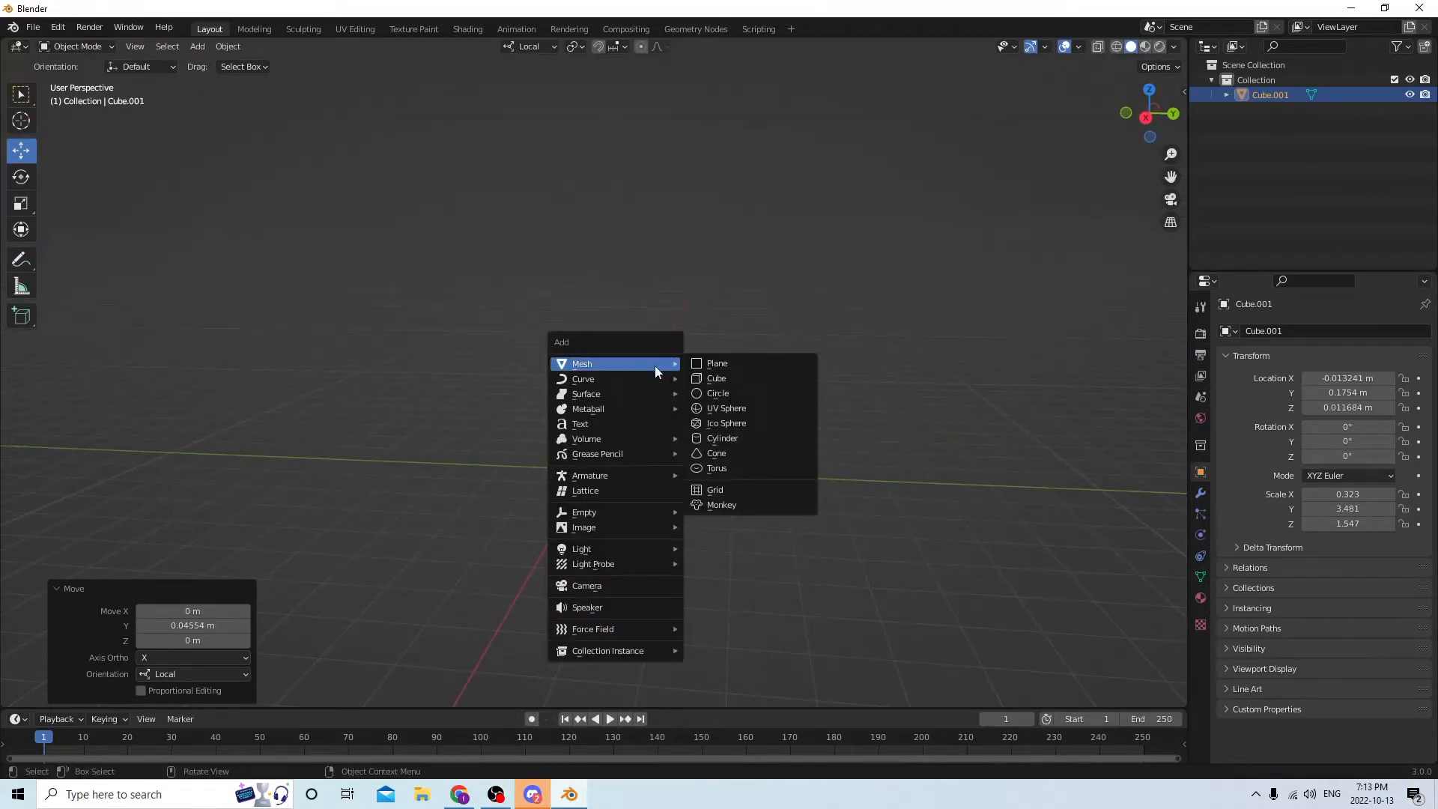
{"action": "left_click", "coordinate": [708, 378]}
{"action": "middle_click_drag", "start_coordinate": [686, 377], "coordinate": [588, 406]}
{"action": "left_click_drag", "start_coordinate": [588, 406], "coordinate": [607, 372]}
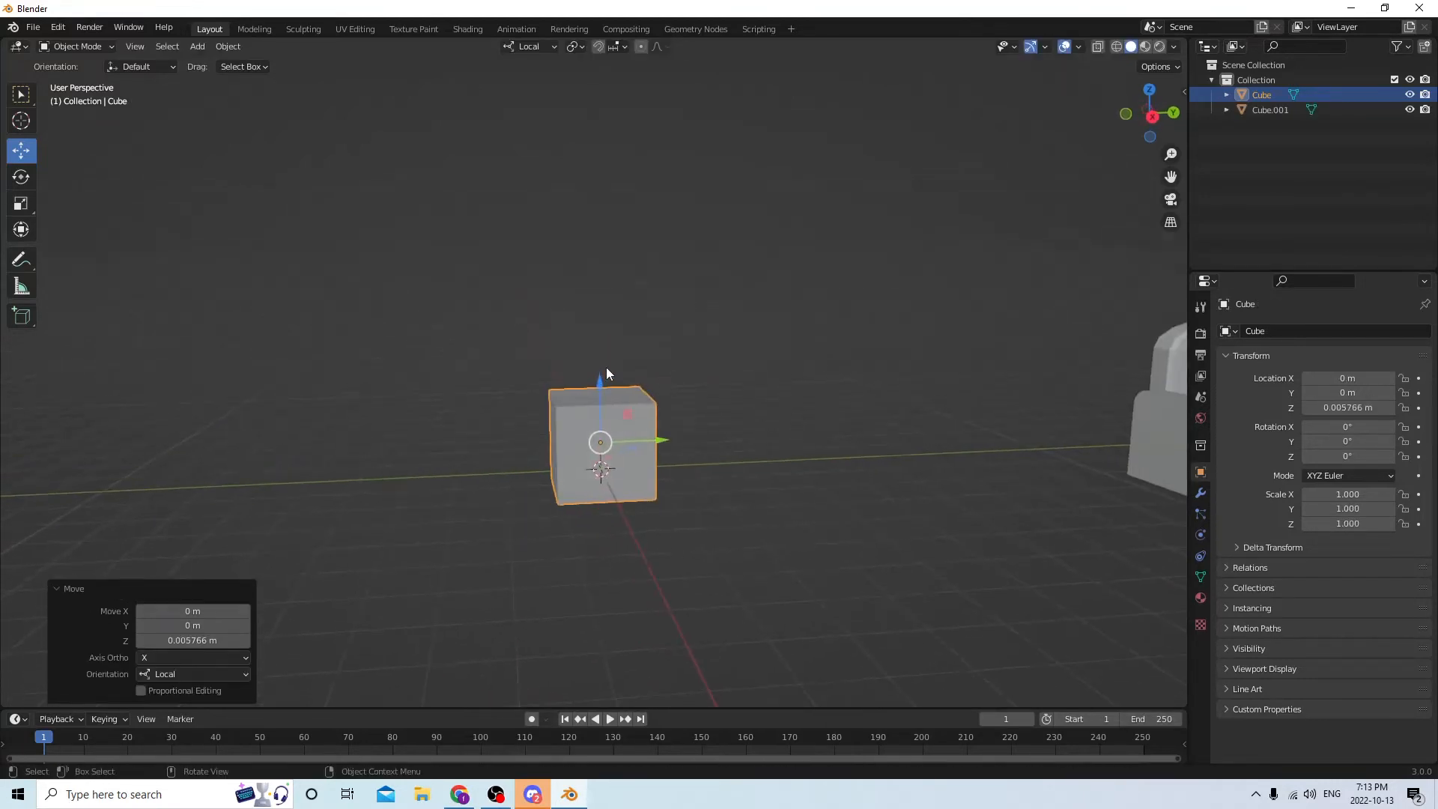
Scale the new cube into a tall block, to about 2.642 along Y and 4.018 along Z
{"action": "left_click", "coordinate": [21, 203]}
{"action": "middle_click_drag", "start_coordinate": [284, 263], "coordinate": [380, 281]}
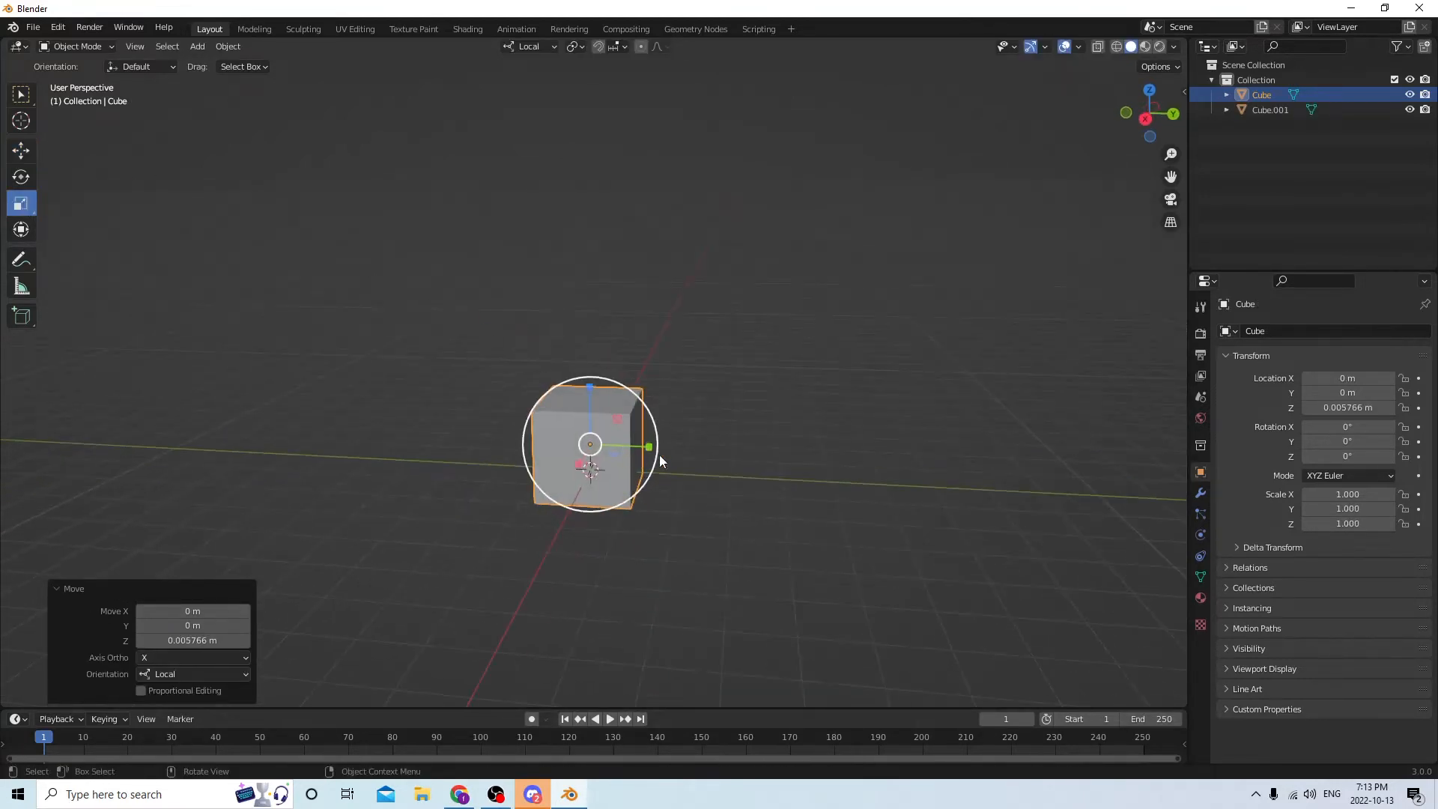
{"action": "left_click_drag", "start_coordinate": [648, 450], "coordinate": [748, 443]}
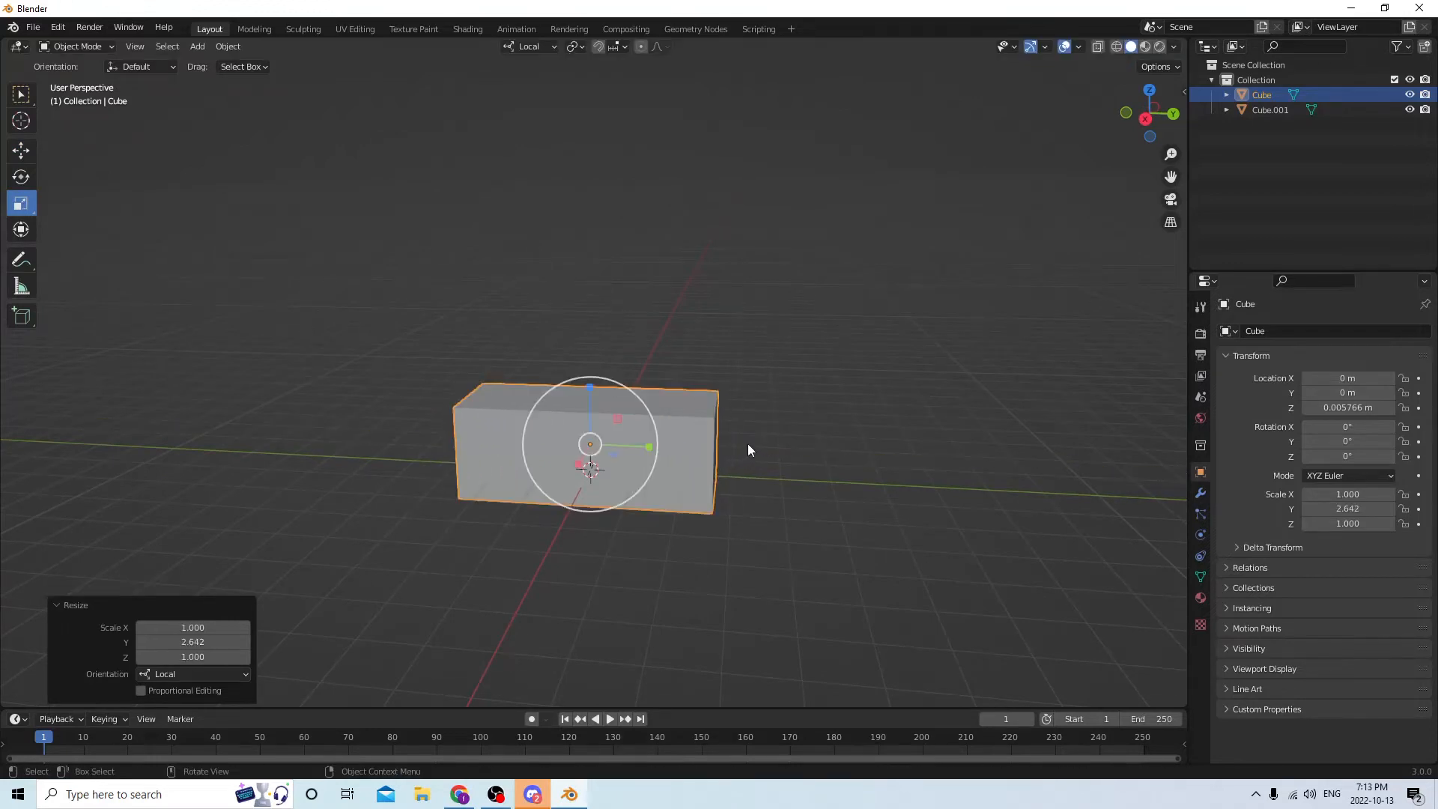
{"action": "middle_click_drag", "start_coordinate": [748, 443], "coordinate": [723, 393]}
{"action": "left_click_drag", "start_coordinate": [607, 384], "coordinate": [583, 253]}
{"action": "middle_click_drag", "start_coordinate": [582, 253], "coordinate": [658, 279]}
Bevel the edges of the block's top and side faces by about 0.00104 m with one segment, deselect everything and return to Object Mode
{"action": "key", "text": "Tab"}
{"action": "left_click", "coordinate": [535, 353]}
{"action": "key", "text": "a"}
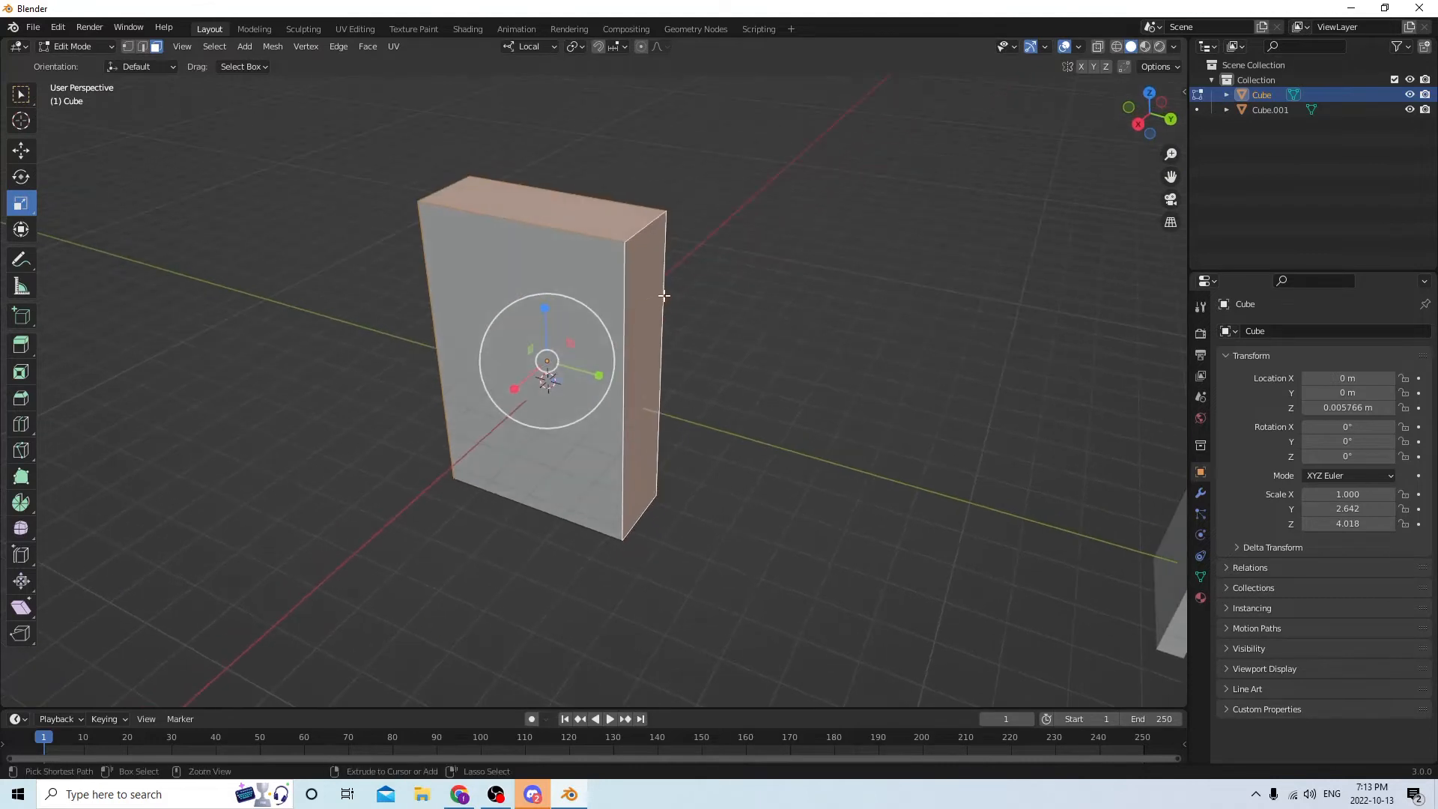
{"action": "key", "text": "ctrl+b"}
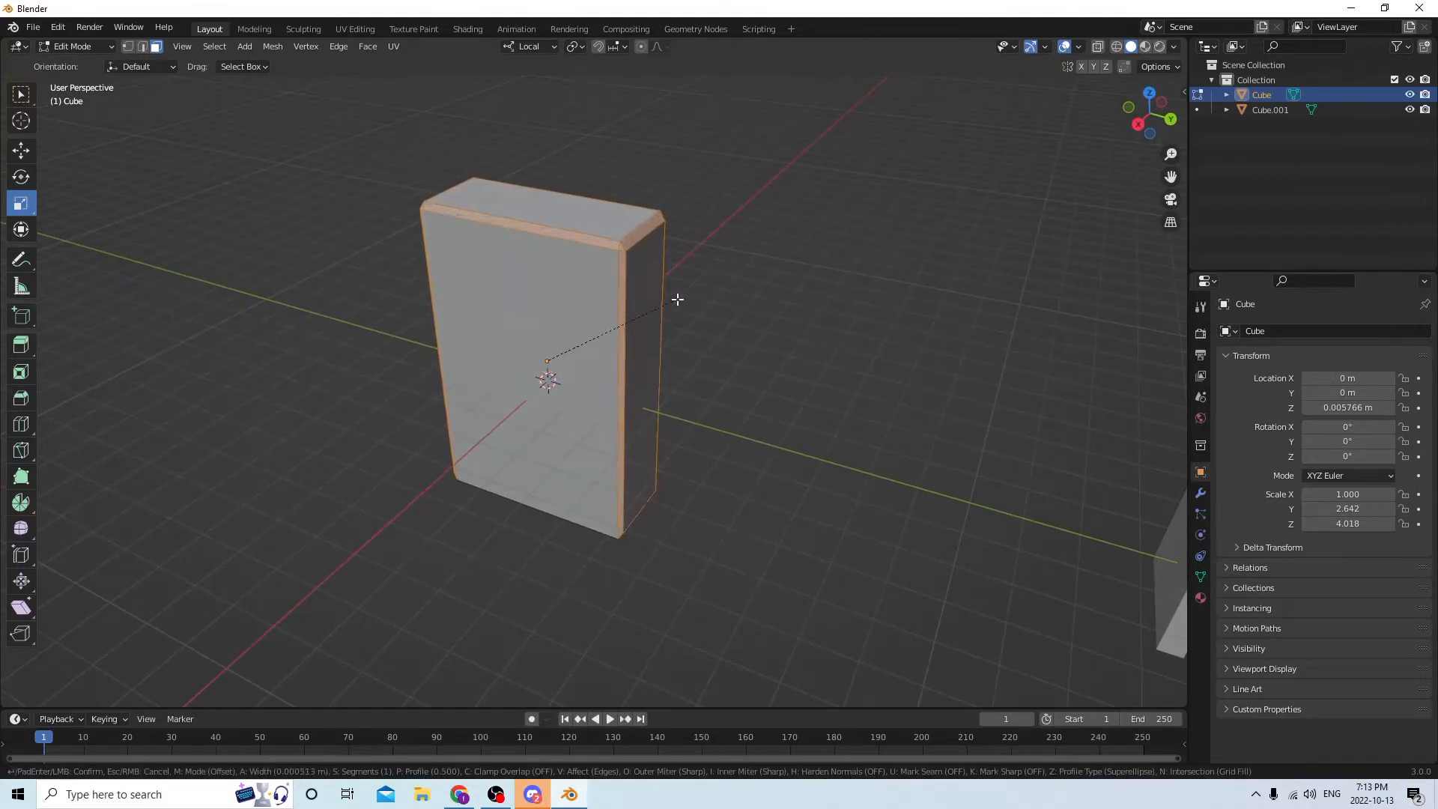
{"action": "left_click", "coordinate": [679, 299]}
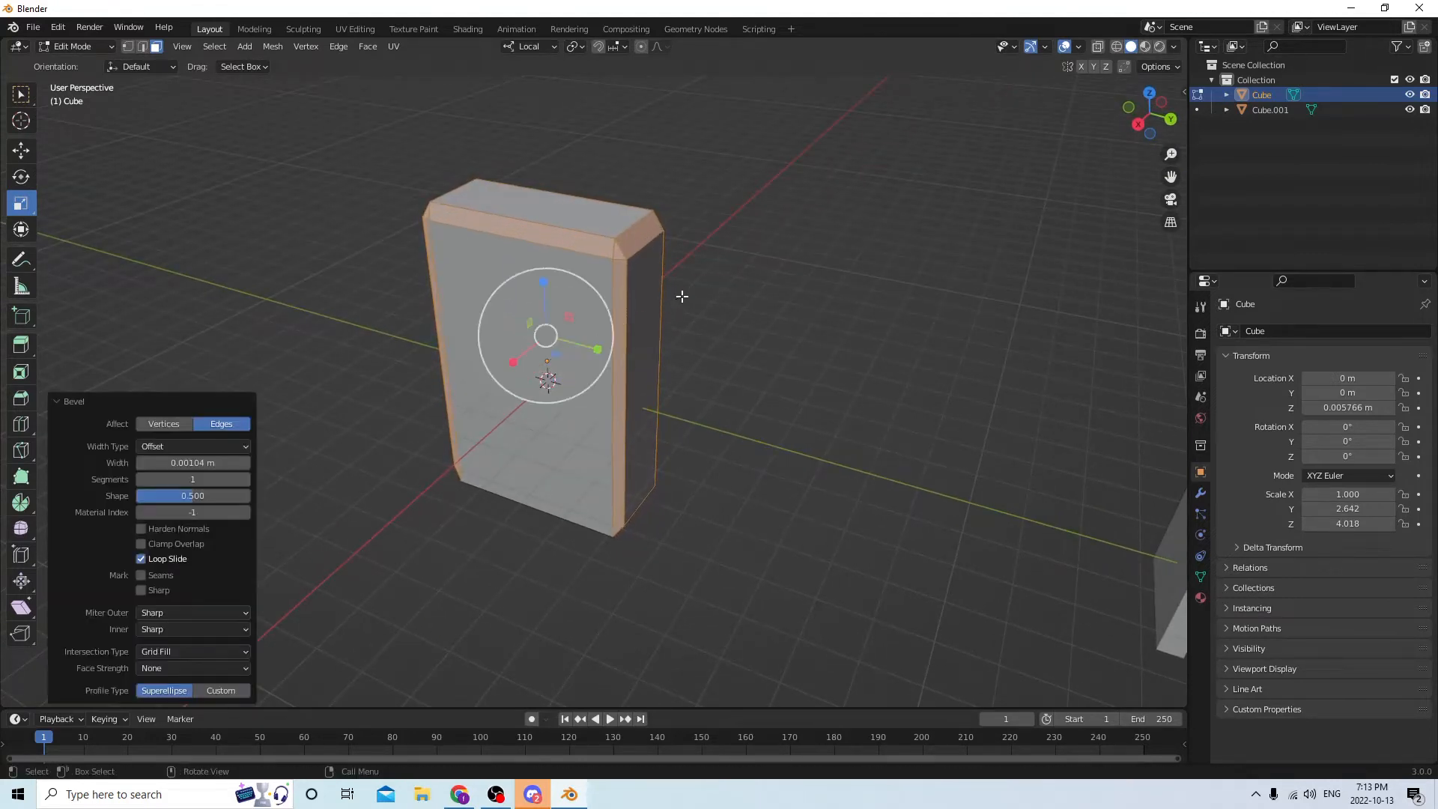
{"action": "middle_click_drag", "start_coordinate": [680, 295], "coordinate": [686, 359]}
{"action": "key", "text": "alt+a"}
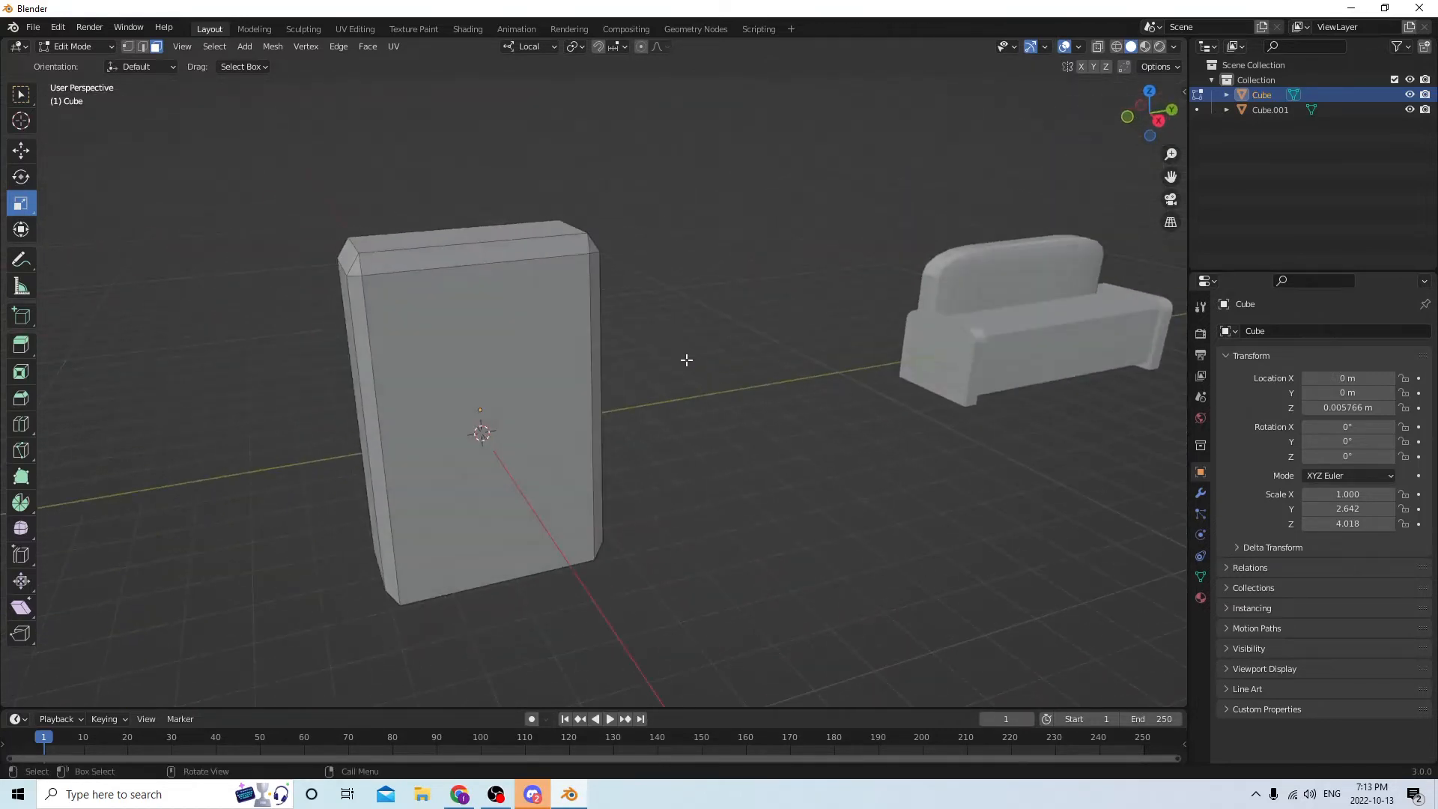
{"action": "key", "text": "Tab"}
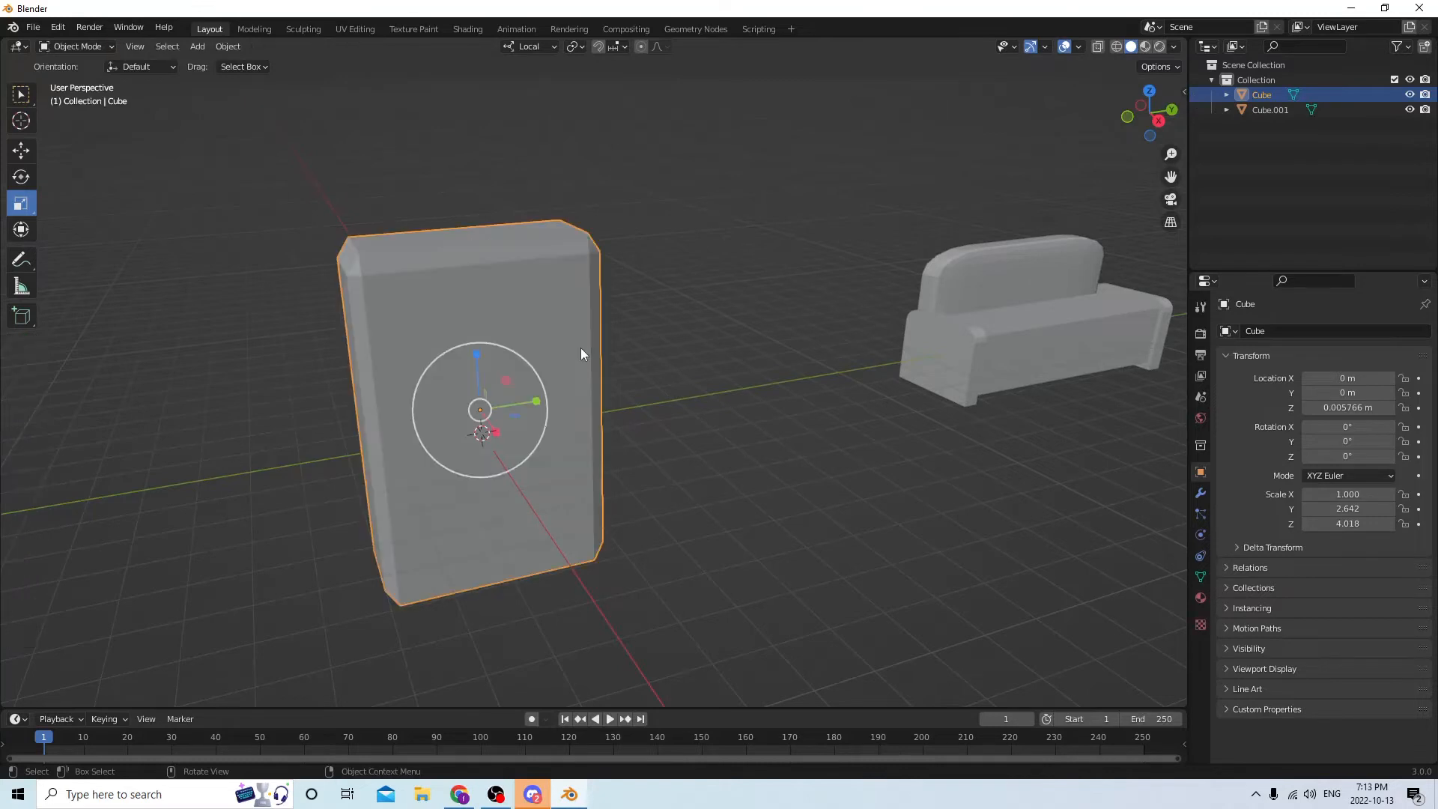
Duplicate the beveled block in place and shift the copy along X to a location of about 0.003672 m
{"action": "middle_click_drag", "start_coordinate": [581, 347], "coordinate": [672, 364]}
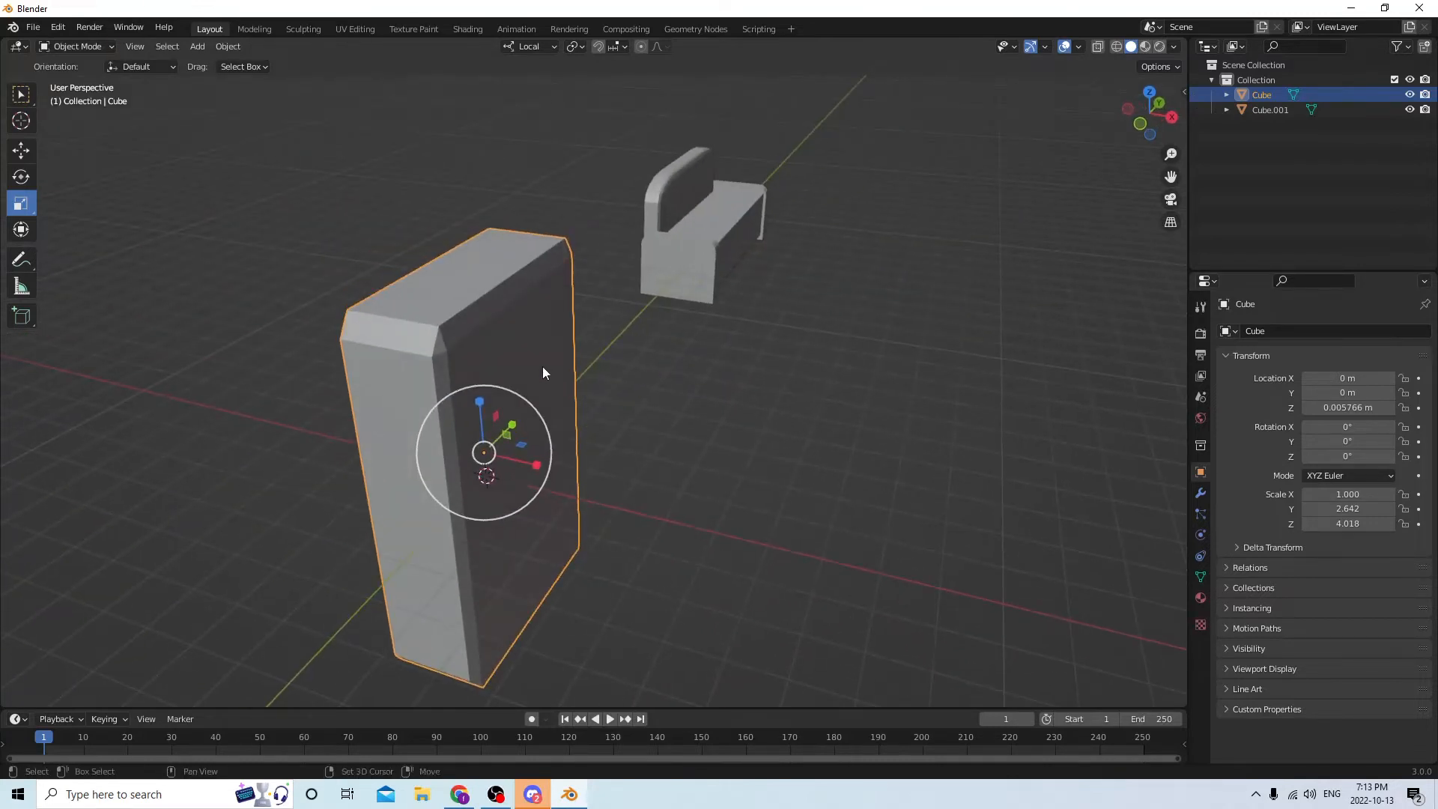
{"action": "key", "text": "shift+d"}
{"action": "right_click", "coordinate": [384, 232]}
{"action": "left_click", "coordinate": [23, 152]}
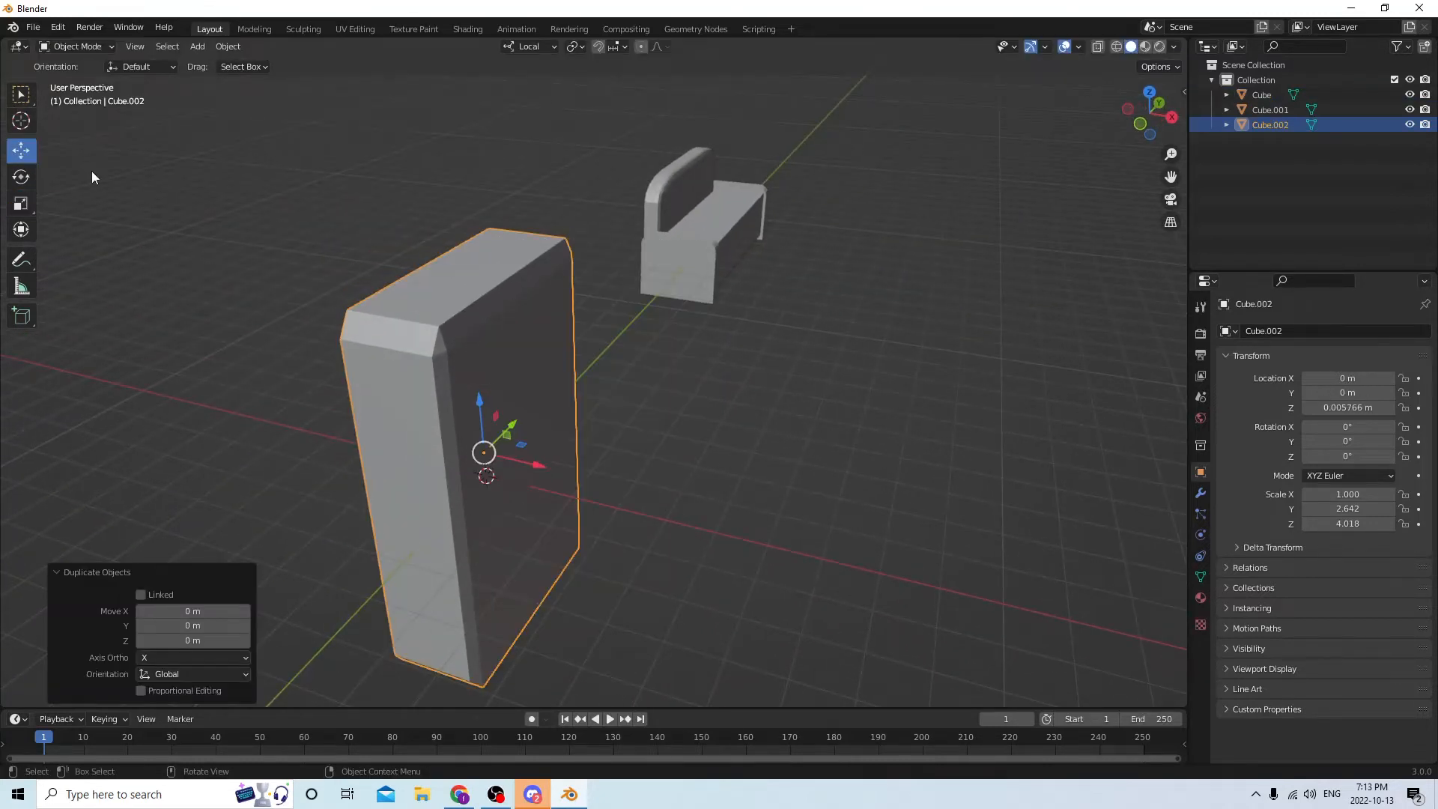
{"action": "middle_click_drag", "start_coordinate": [91, 172], "coordinate": [302, 285]}
{"action": "left_click_drag", "start_coordinate": [589, 492], "coordinate": [592, 493]}
{"action": "middle_click_drag", "start_coordinate": [592, 493], "coordinate": [541, 487]}
{"action": "left_click_drag", "start_coordinate": [559, 484], "coordinate": [541, 479]}
Scale the duplicate uniformly by about 0.949 and set it back along X to about 0.002103 m
{"action": "key", "text": "s"}
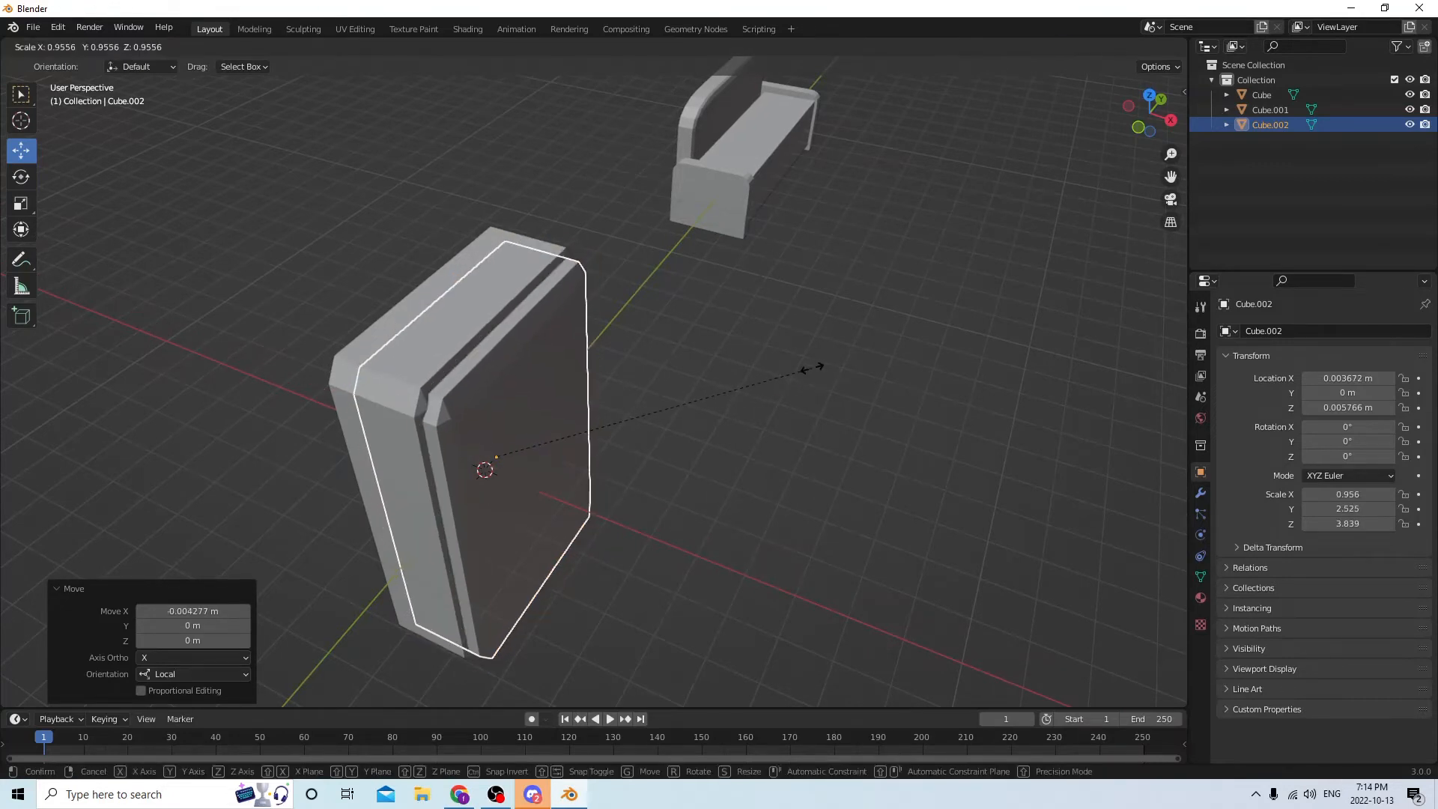
{"action": "left_click", "coordinate": [794, 363]}
{"action": "middle_click_drag", "start_coordinate": [795, 365], "coordinate": [737, 345]}
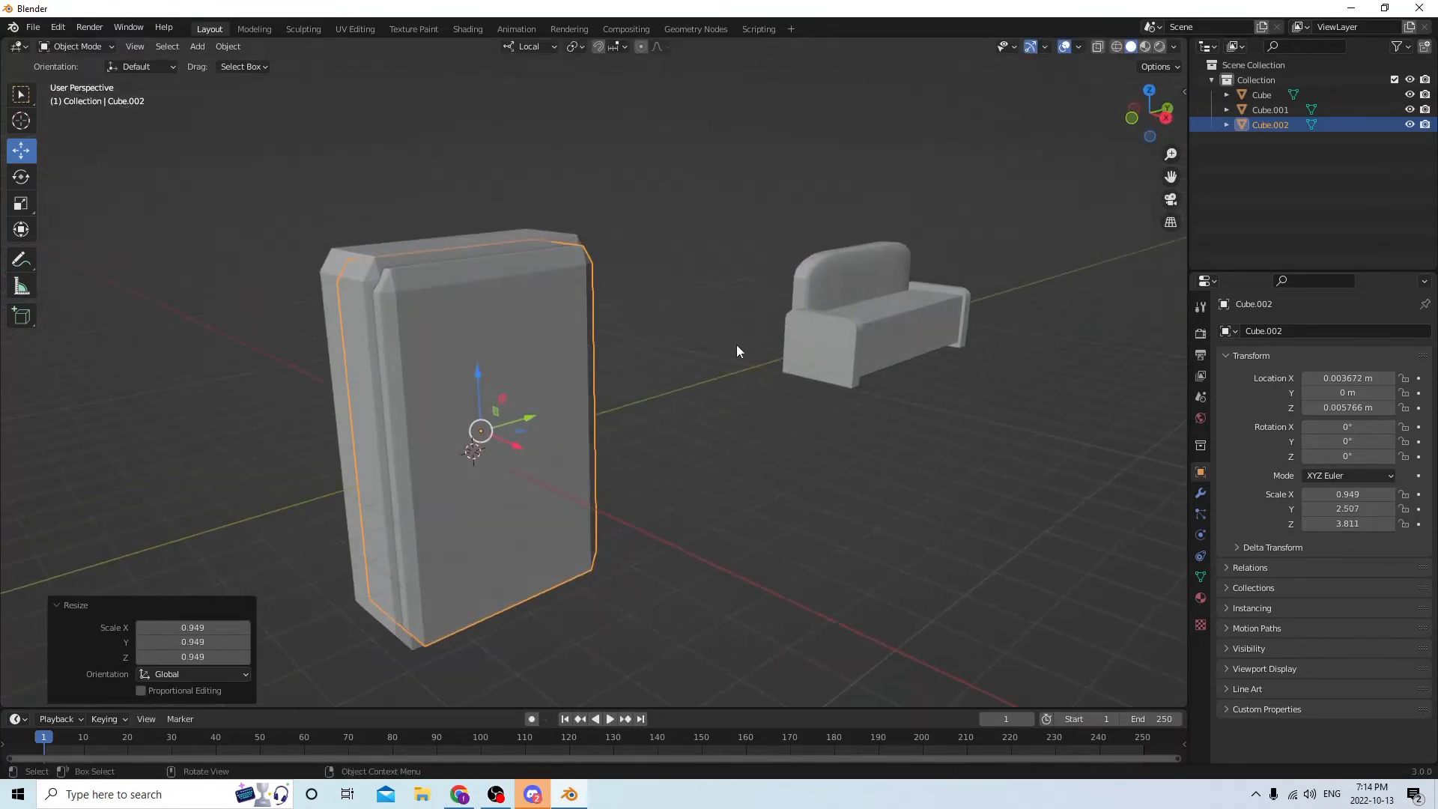
{"action": "left_click_drag", "start_coordinate": [511, 440], "coordinate": [507, 438]}
{"action": "middle_click_drag", "start_coordinate": [507, 438], "coordinate": [565, 452]}
Duplicate the smaller block and move the copy about 0.040021 m along X, clear of the other two blocks
{"action": "key", "text": "shift+d"}
{"action": "right_click", "coordinate": [542, 399]}
{"action": "left_click_drag", "start_coordinate": [562, 476], "coordinate": [687, 472]}
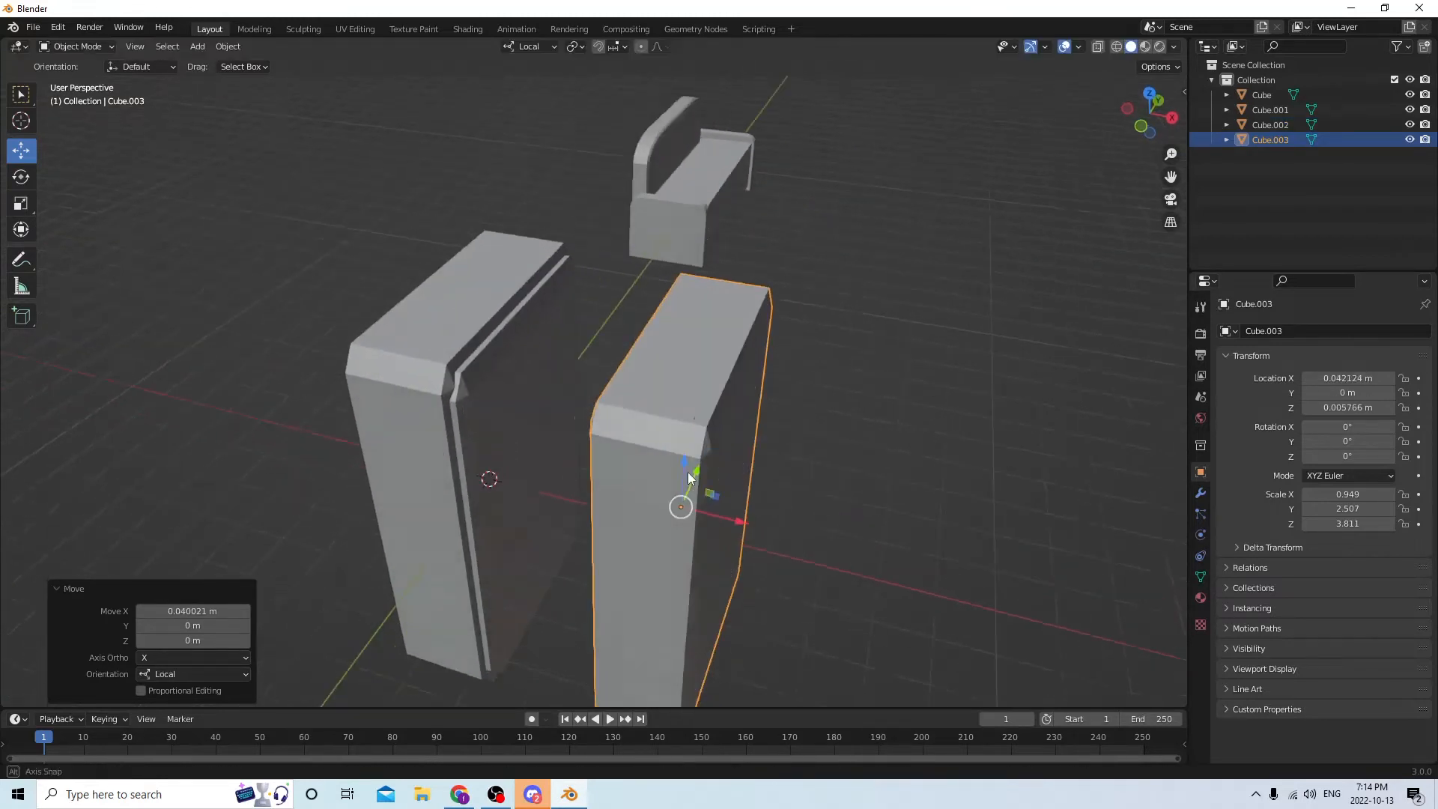
{"action": "middle_click_drag", "start_coordinate": [687, 472], "coordinate": [446, 385]}
Cut the smaller inner block out of the large outer block with the Bool Tool's Auto Boolean Difference
{"action": "left_click", "coordinate": [399, 371]}
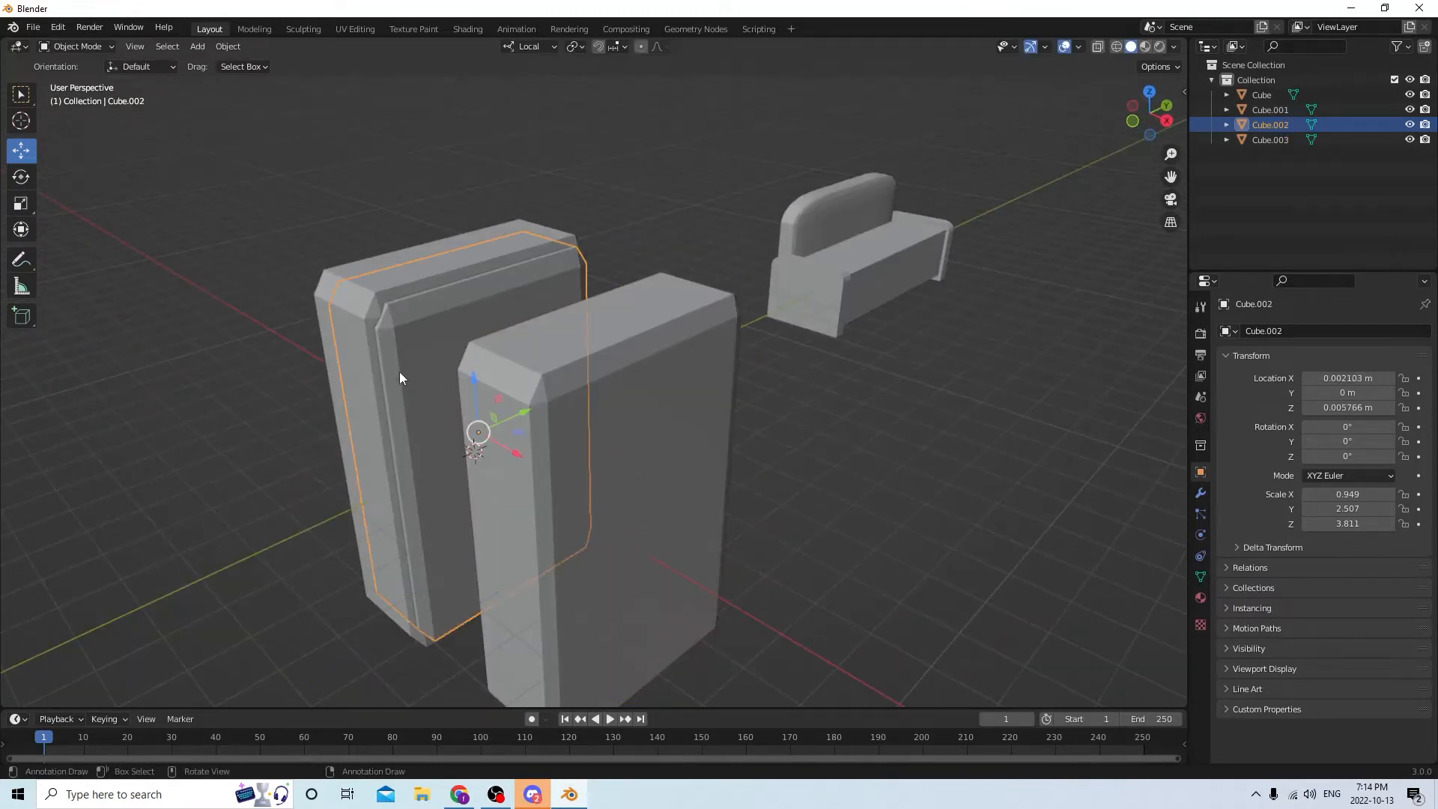
{"action": "left_click", "coordinate": [344, 274], "text": "shift"}
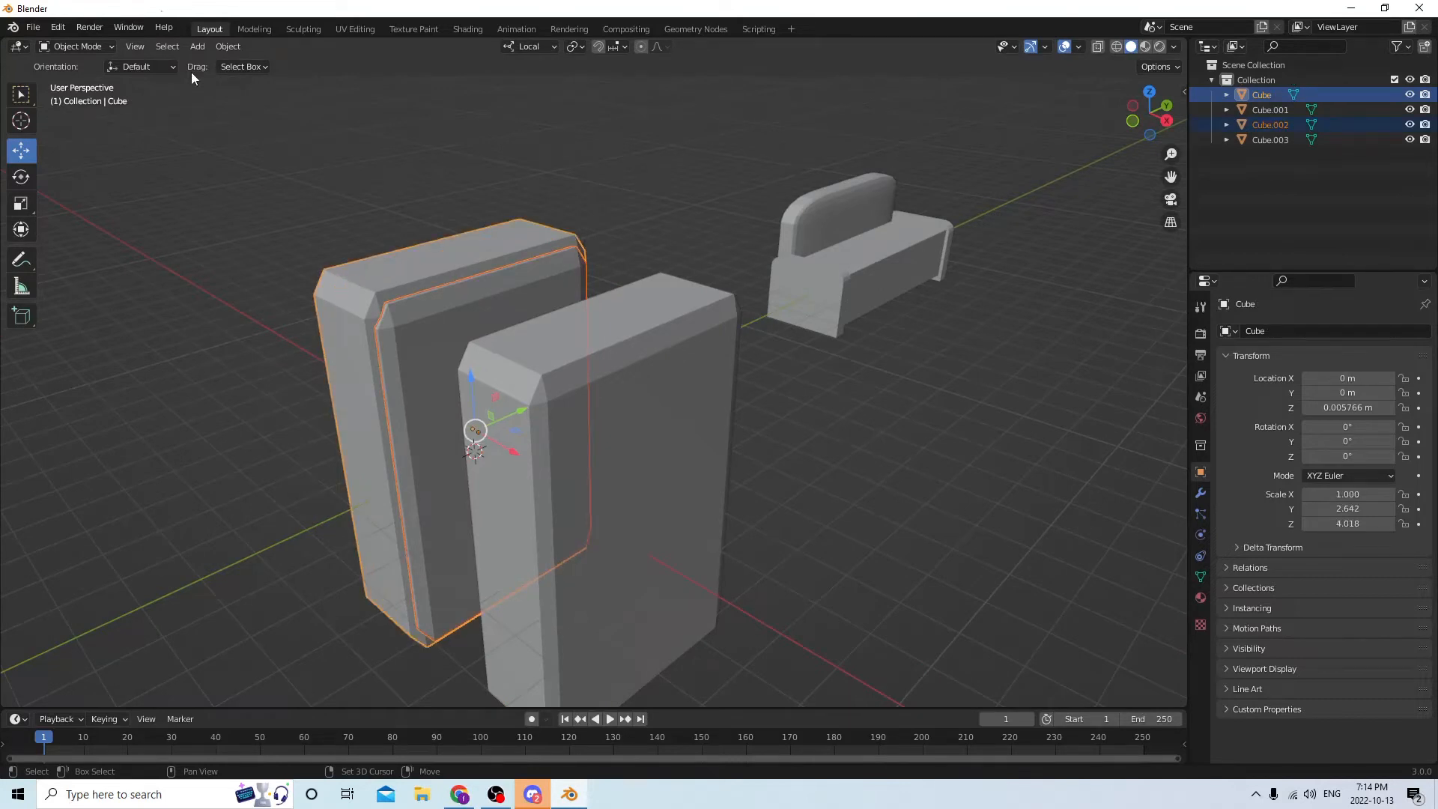
{"action": "left_click", "coordinate": [232, 48]}
{"action": "mouse_move", "coordinate": [245, 545]}
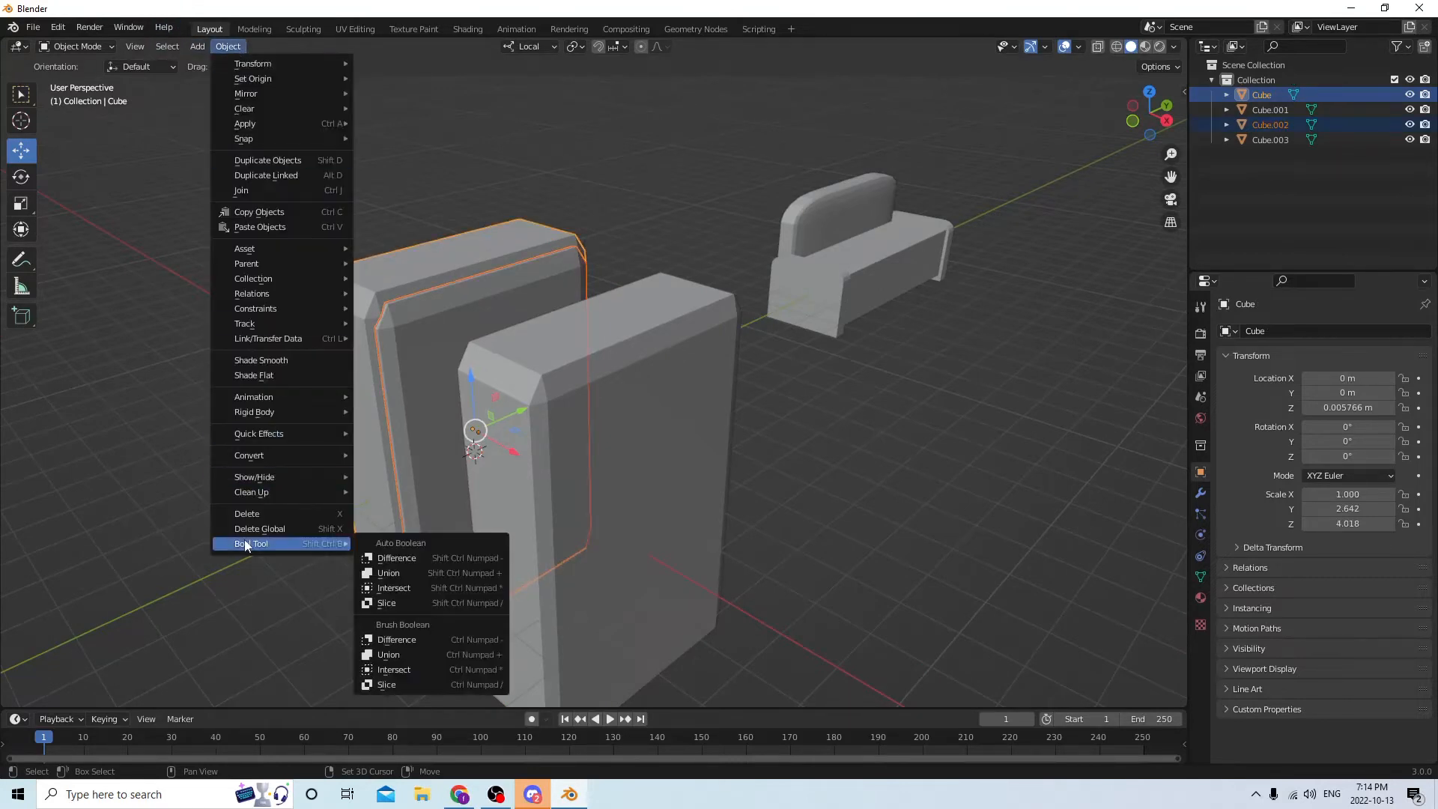
{"action": "left_click", "coordinate": [396, 558]}
{"action": "middle_click_drag", "start_coordinate": [308, 417], "coordinate": [544, 480]}
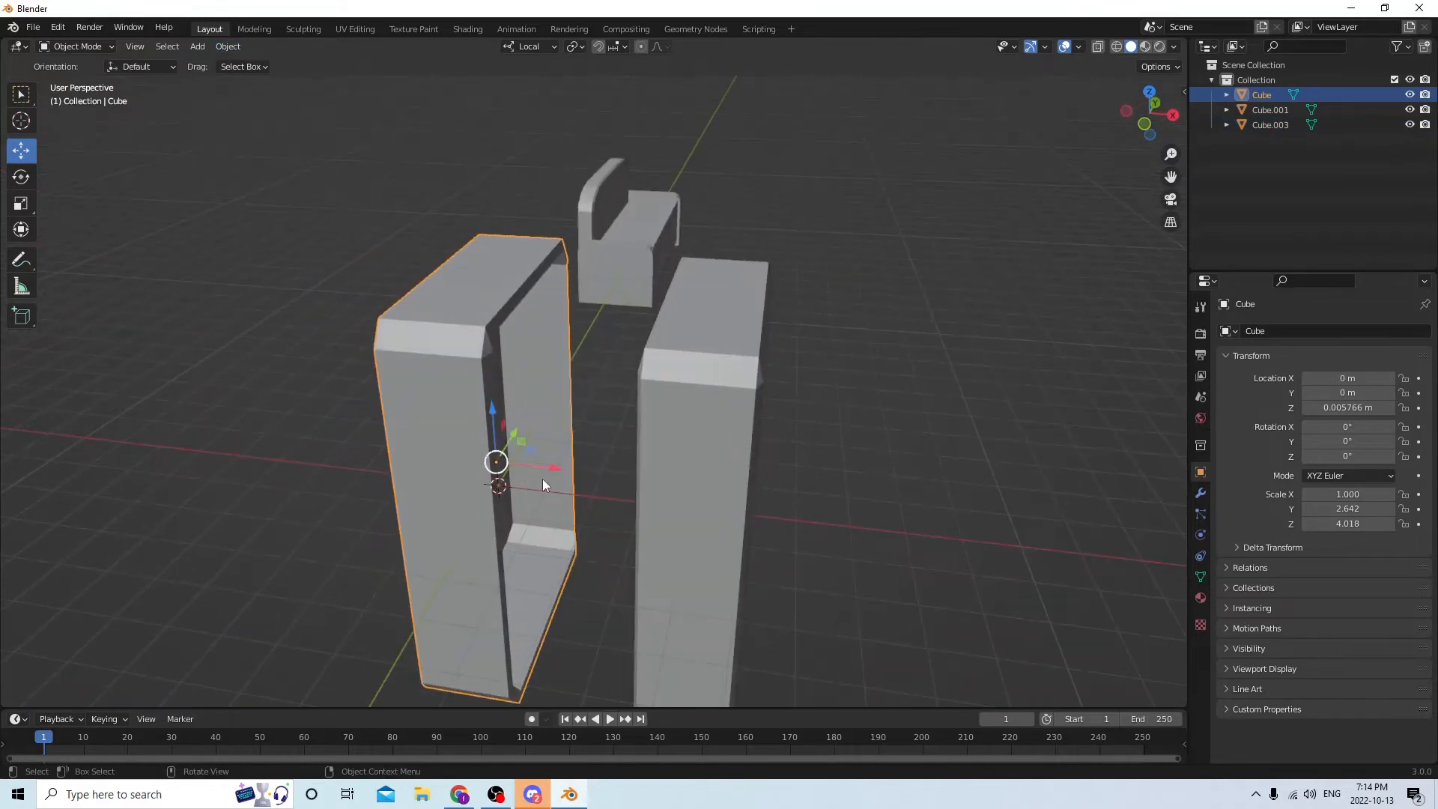
Flatten the spare block into a thin shelf with a Z scale of about 0.124
{"action": "left_click", "coordinate": [659, 476]}
{"action": "middle_click_drag", "start_coordinate": [658, 474], "coordinate": [603, 434]}
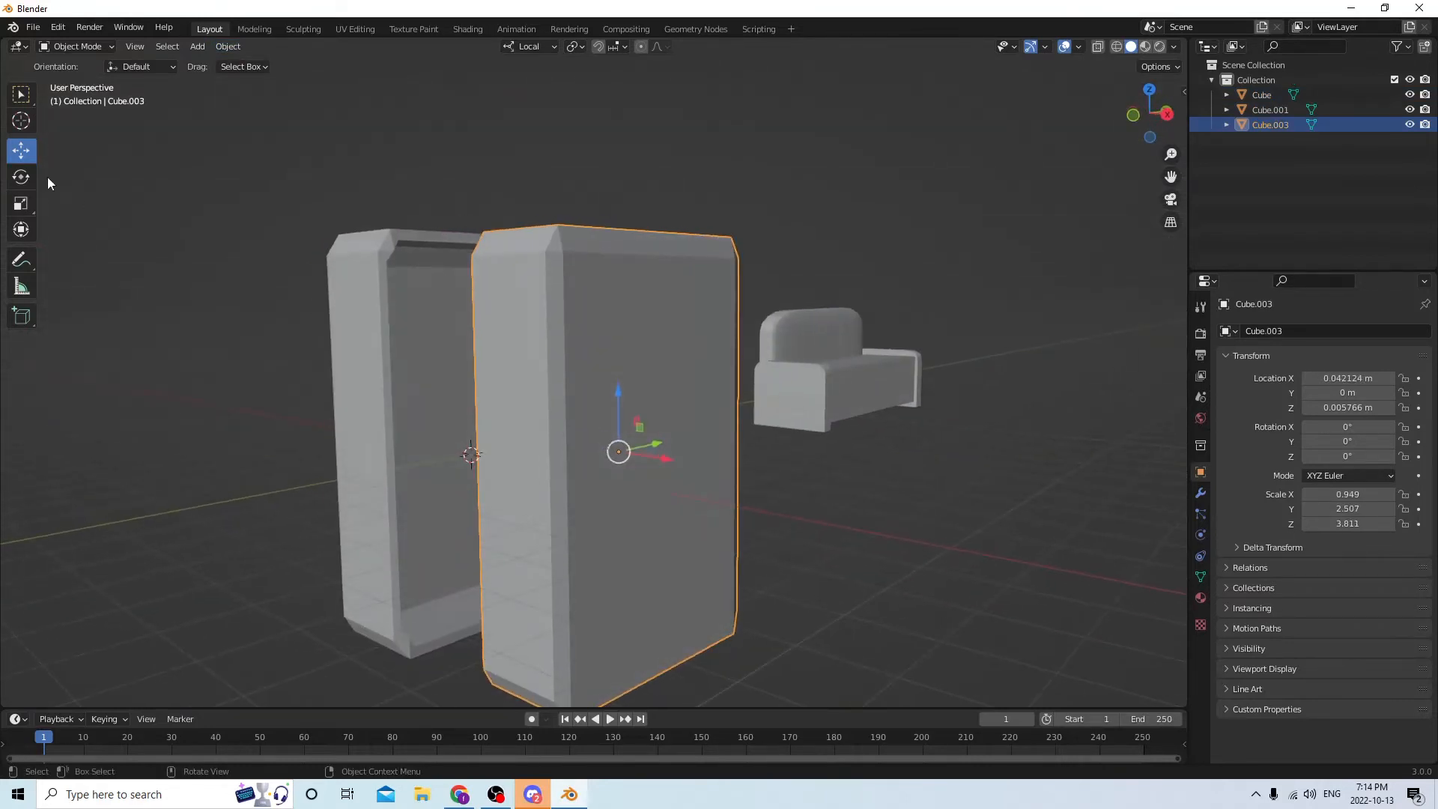
{"action": "left_click", "coordinate": [19, 206]}
{"action": "left_click_drag", "start_coordinate": [613, 392], "coordinate": [622, 453]}
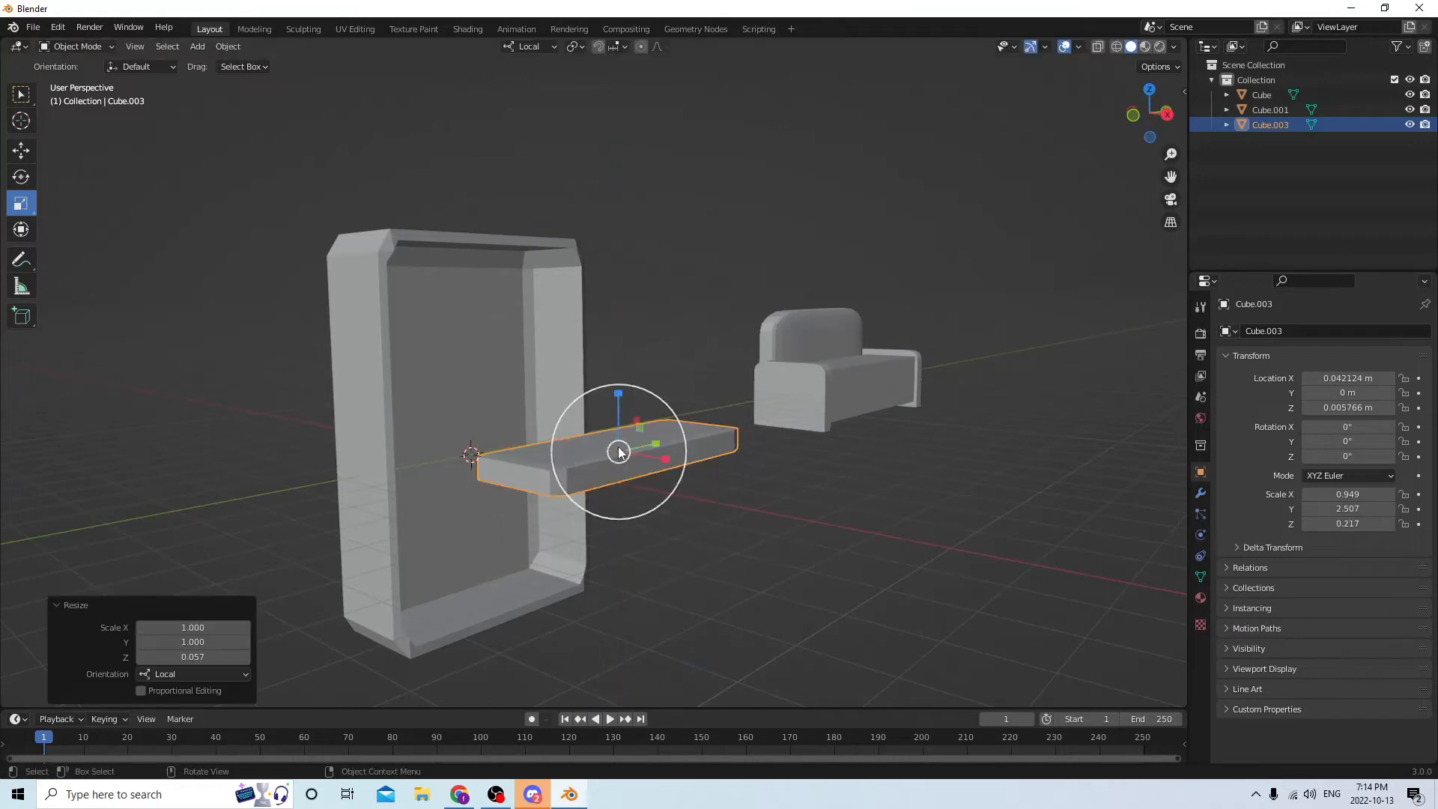
{"action": "middle_click_drag", "start_coordinate": [622, 453], "coordinate": [571, 388]}
{"action": "left_click_drag", "start_coordinate": [578, 408], "coordinate": [573, 424]}
{"action": "middle_click_drag", "start_coordinate": [573, 424], "coordinate": [608, 423]}
Move the shelf along X into the hollow case, to an X location of about 0.000285 m
{"action": "left_click", "coordinate": [20, 153]}
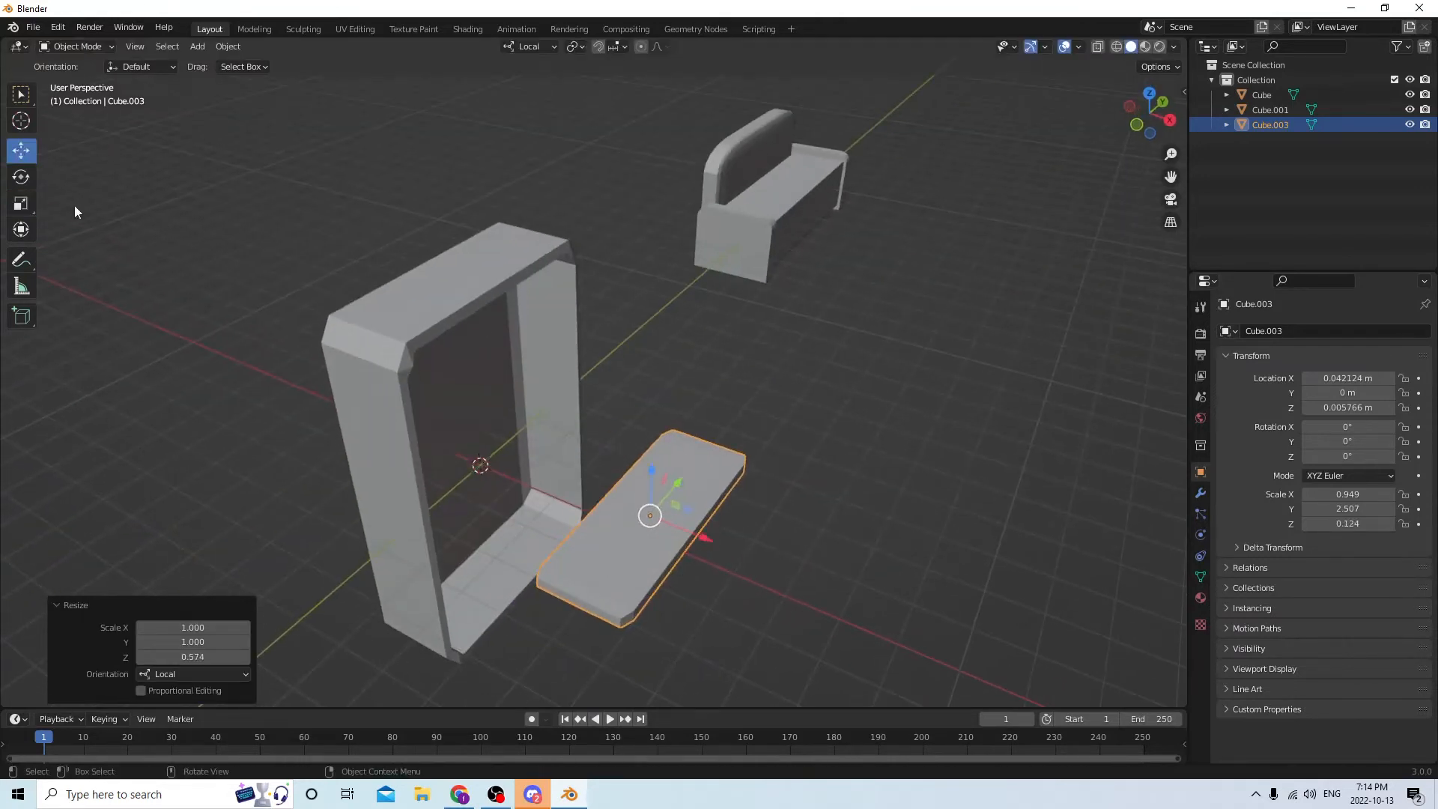
{"action": "left_click_drag", "start_coordinate": [704, 538], "coordinate": [529, 465]}
{"action": "mouse_move", "coordinate": [529, 464]}
{"action": "middle_mouse_down"}
{"action": "mouse_move", "coordinate": [406, 393]}
{"action": "mouse_move", "coordinate": [572, 425]}
{"action": "mouse_move", "coordinate": [543, 485]}
{"action": "middle_mouse_up"}
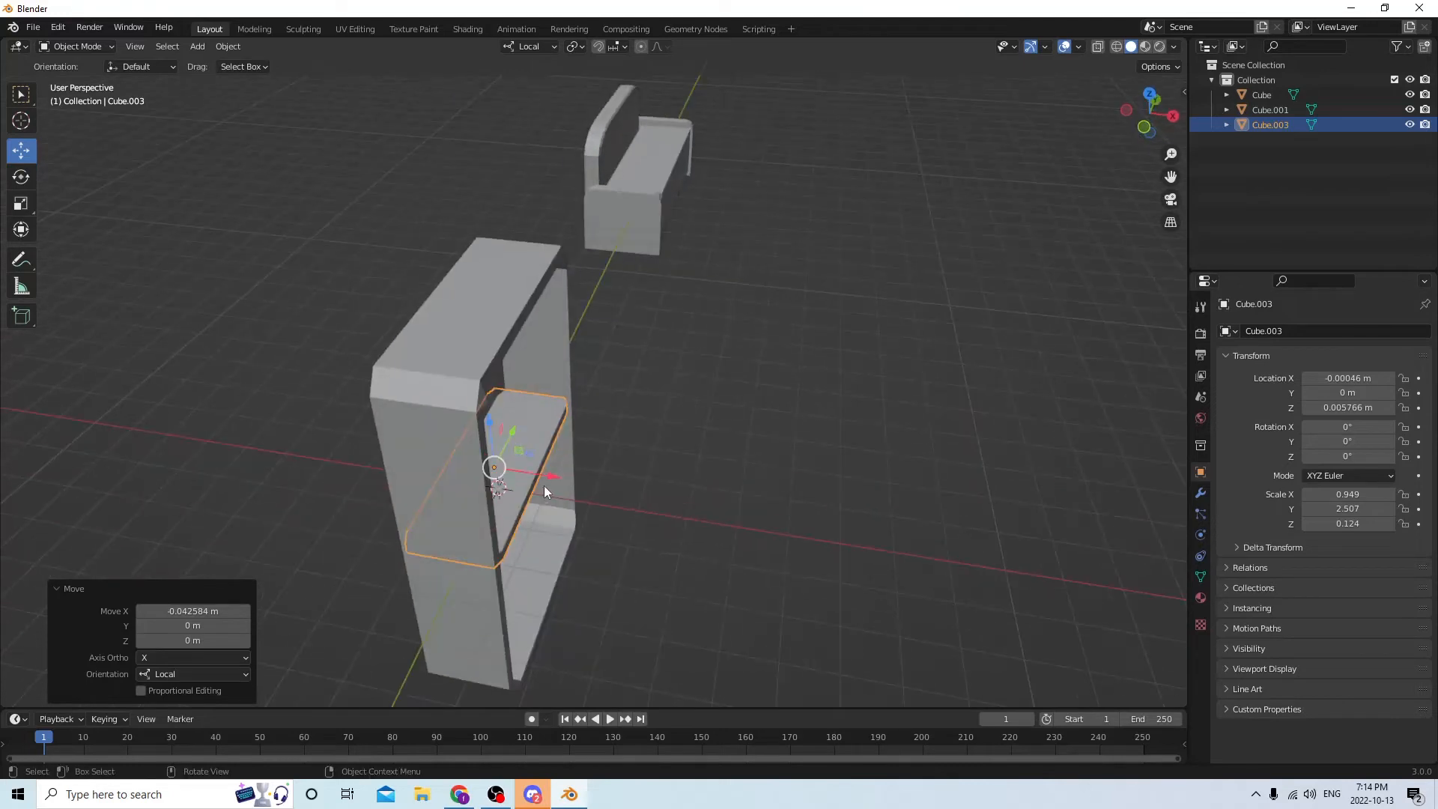
{"action": "left_click_drag", "start_coordinate": [549, 484], "coordinate": [556, 484]}
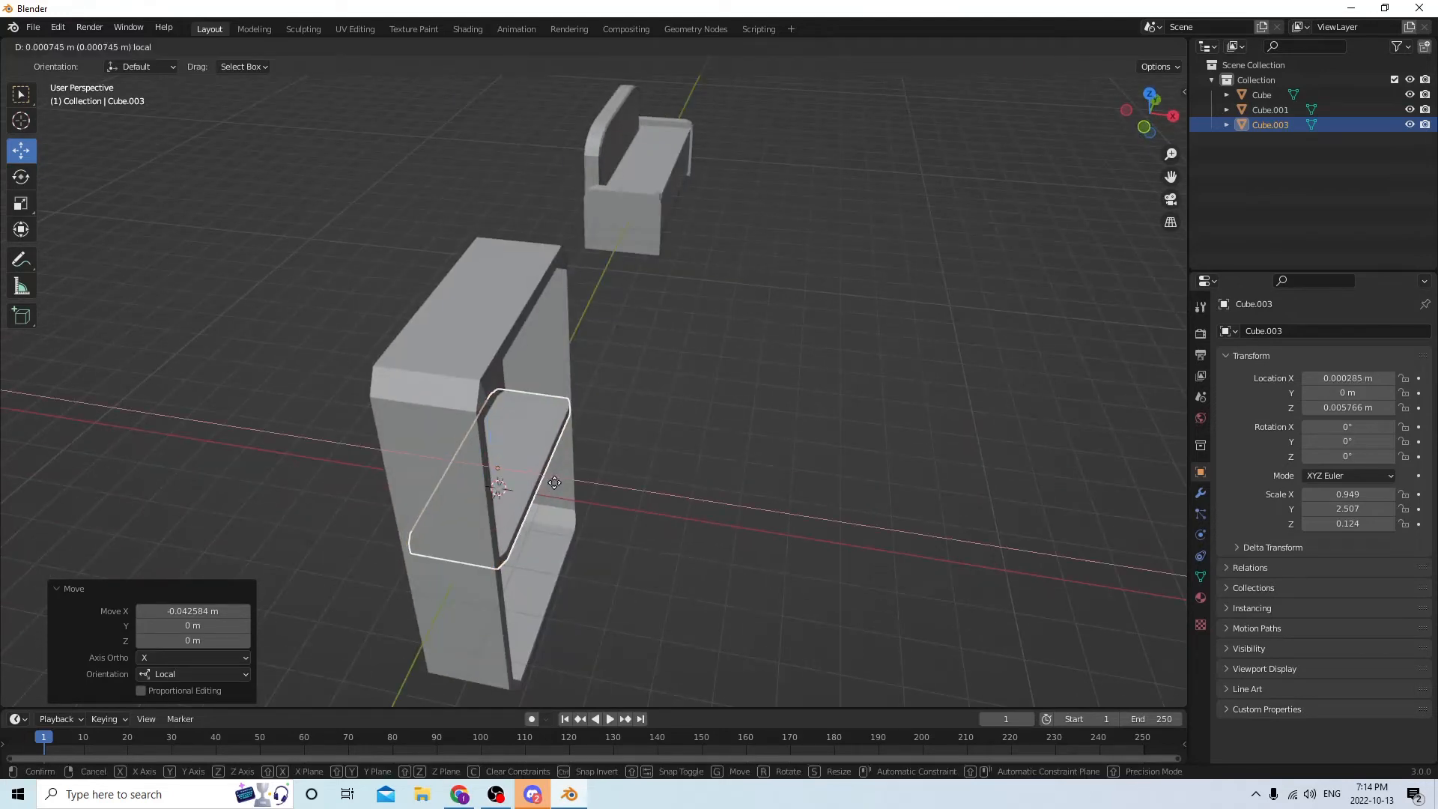
{"action": "middle_click_drag", "start_coordinate": [556, 484], "coordinate": [393, 412]}
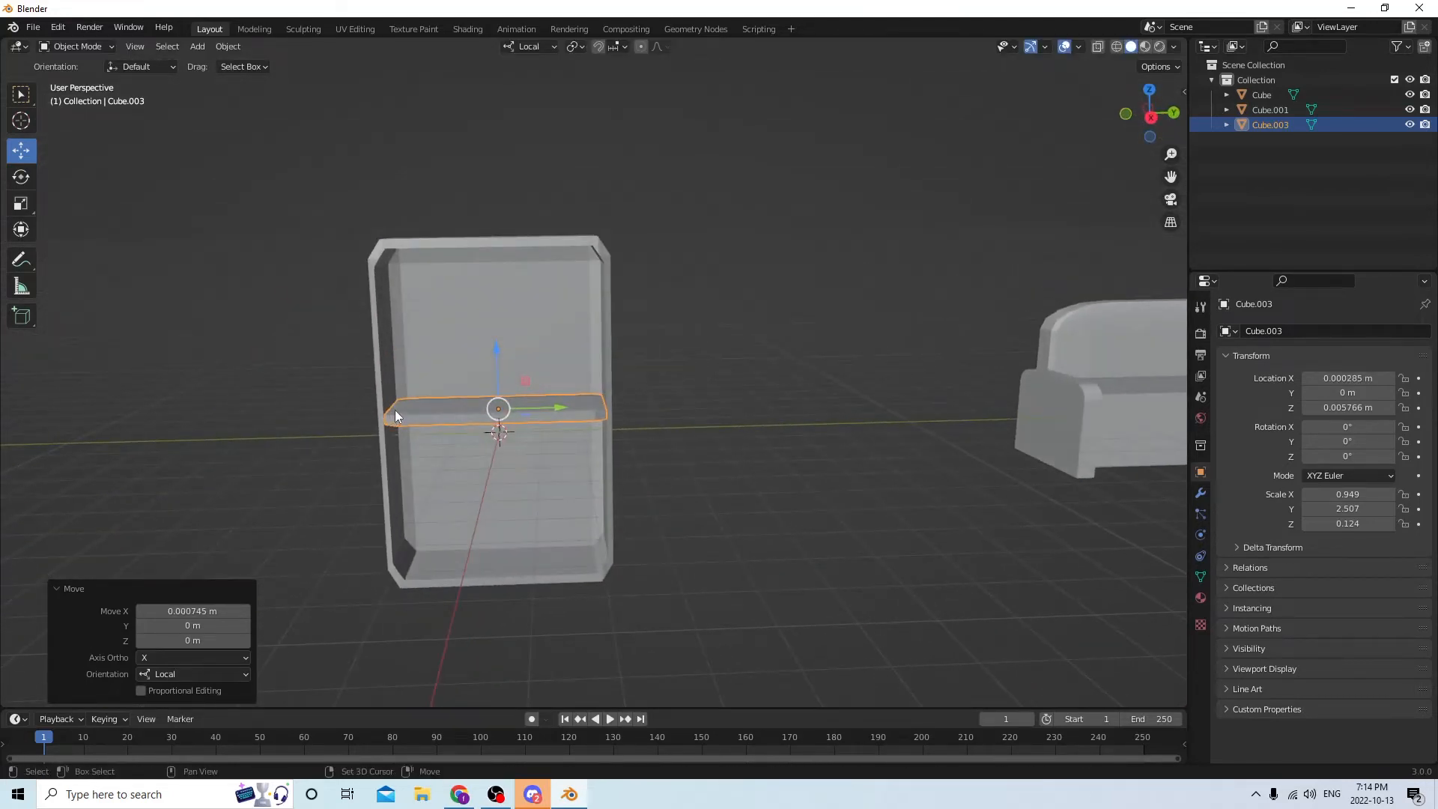
Duplicate the shelf and raise the copy to a Z location of about 0.025079 m
{"action": "key", "text": "shift+d"}
{"action": "key", "text": "Escape"}
{"action": "left_click_drag", "start_coordinate": [497, 351], "coordinate": [485, 266]}
{"action": "middle_click_drag", "start_coordinate": [489, 349], "coordinate": [487, 324]}
Duplicate the middle shelf, lower the copy about 0.019755 m along Z and deselect everything
{"action": "left_click", "coordinate": [468, 427]}
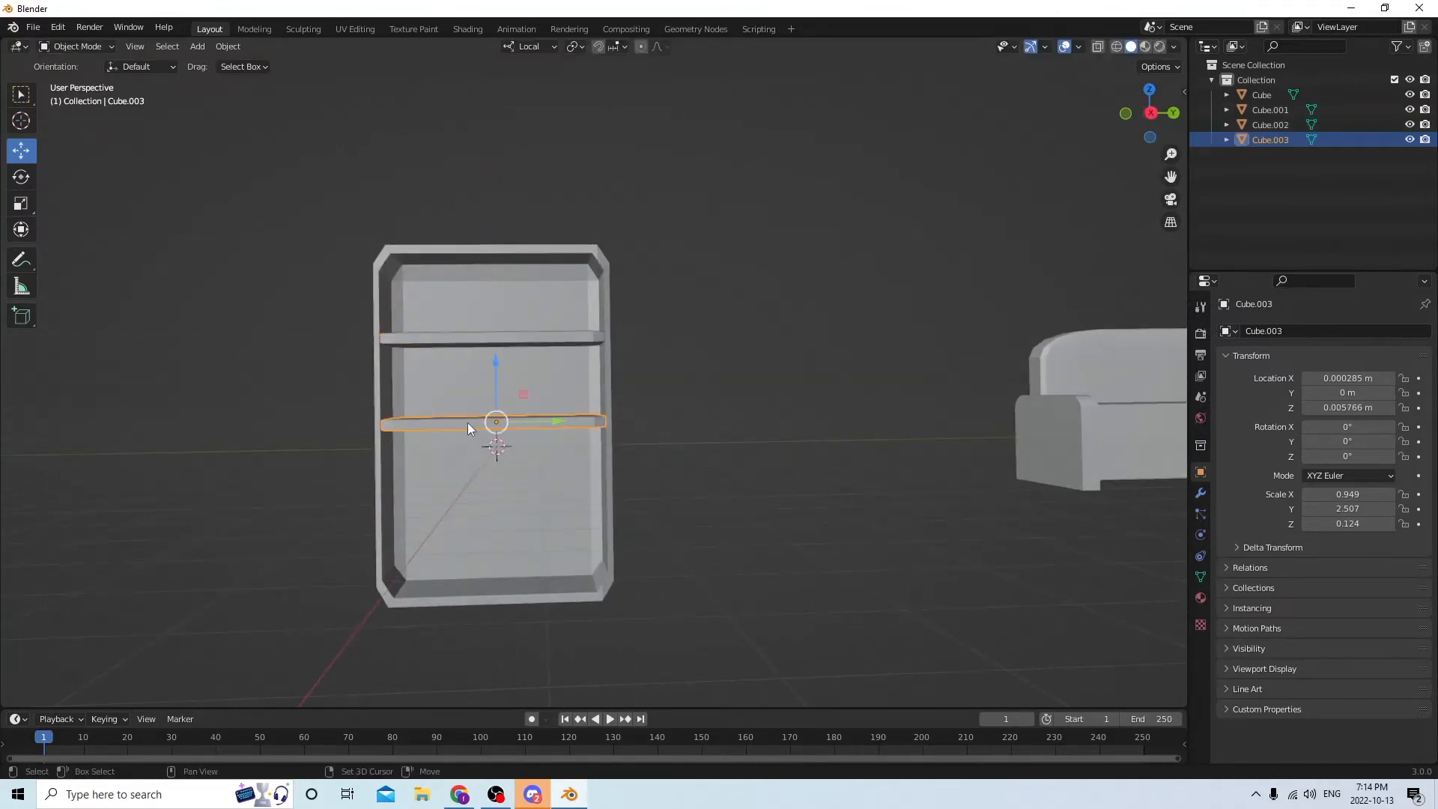
{"action": "key", "text": "shift+d"}
{"action": "right_click", "coordinate": [516, 366]}
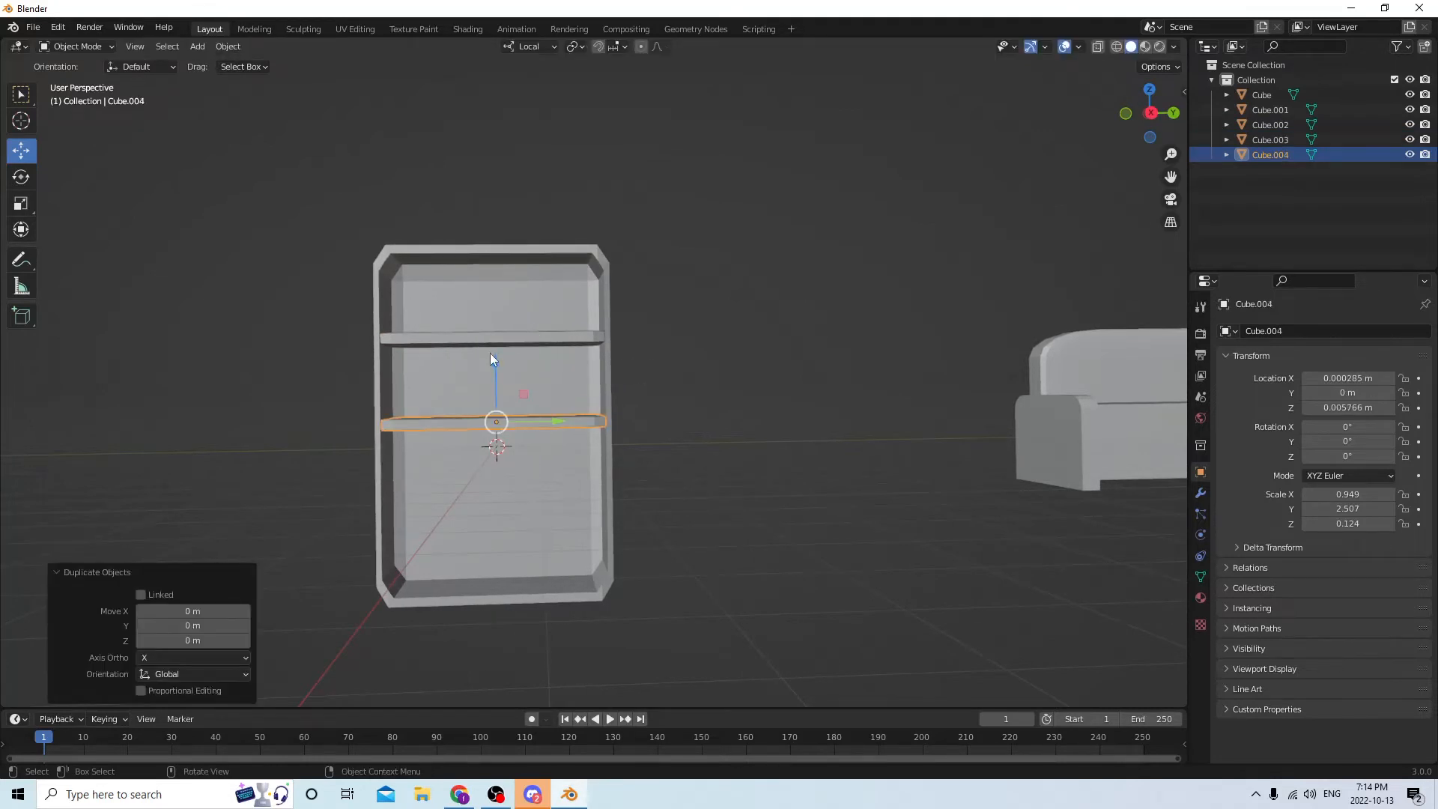
{"action": "left_click_drag", "start_coordinate": [490, 360], "coordinate": [491, 442]}
{"action": "middle_click_drag", "start_coordinate": [491, 442], "coordinate": [584, 463]}
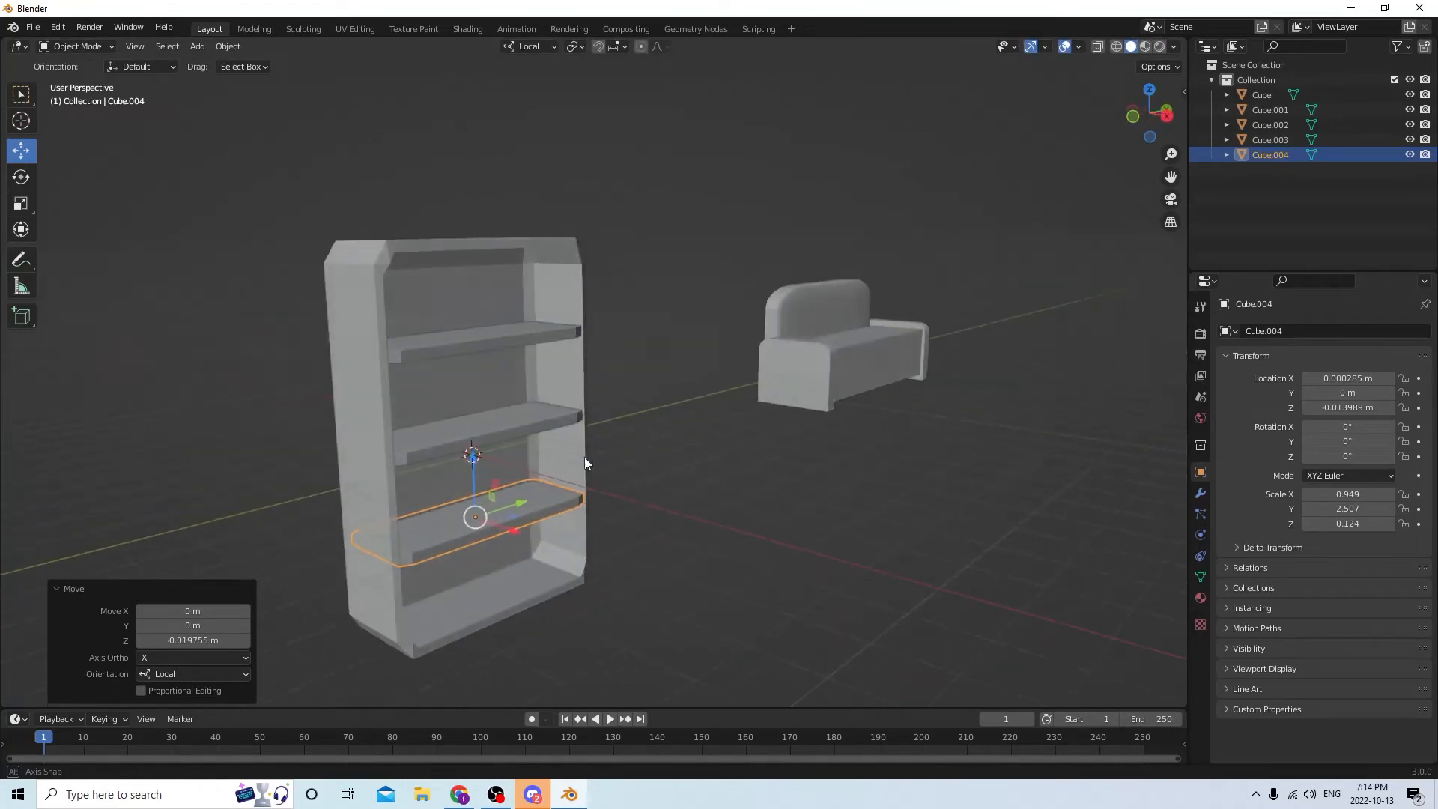
{"action": "left_click", "coordinate": [669, 451]}
{"action": "middle_click_drag", "start_coordinate": [668, 451], "coordinate": [568, 446]}
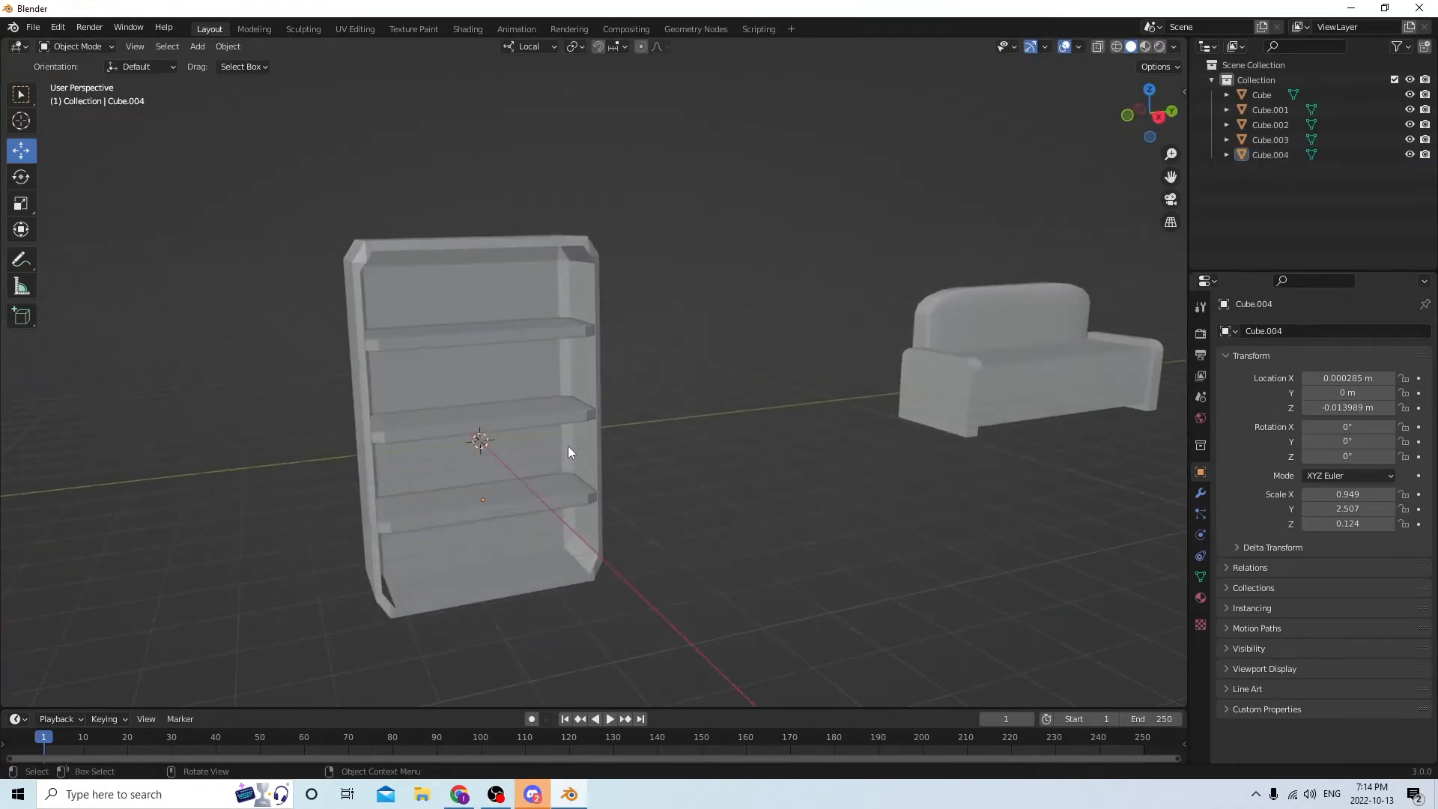
Join the three shelves and the hollow case into a single object, with the case as the active object
{"action": "left_click", "coordinate": [523, 496]}
{"action": "left_click", "coordinate": [485, 410], "text": "shift"}
{"action": "left_click", "coordinate": [460, 335], "text": "shift"}
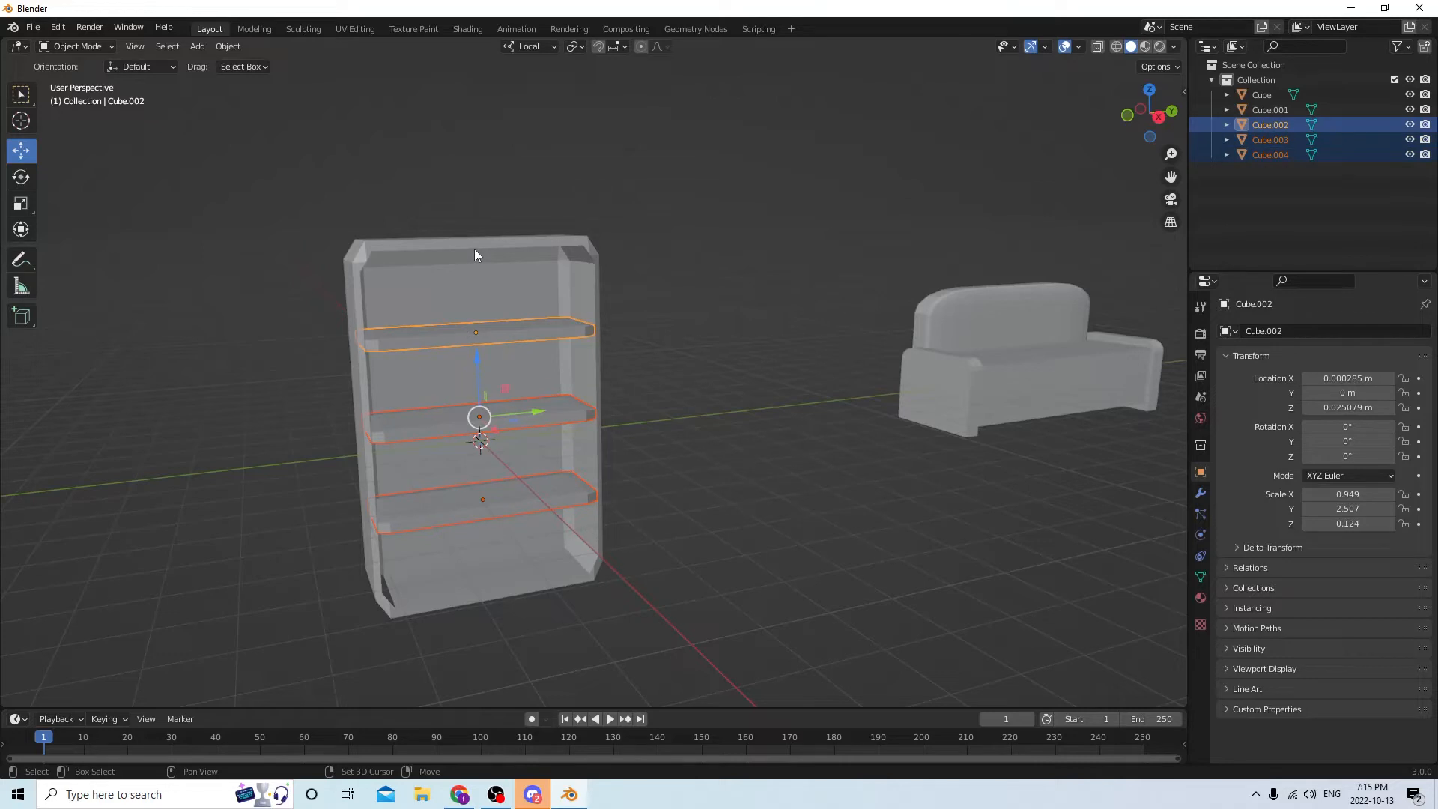
{"action": "left_click", "coordinate": [486, 501]}
{"action": "left_click", "coordinate": [487, 415], "text": "shift"}
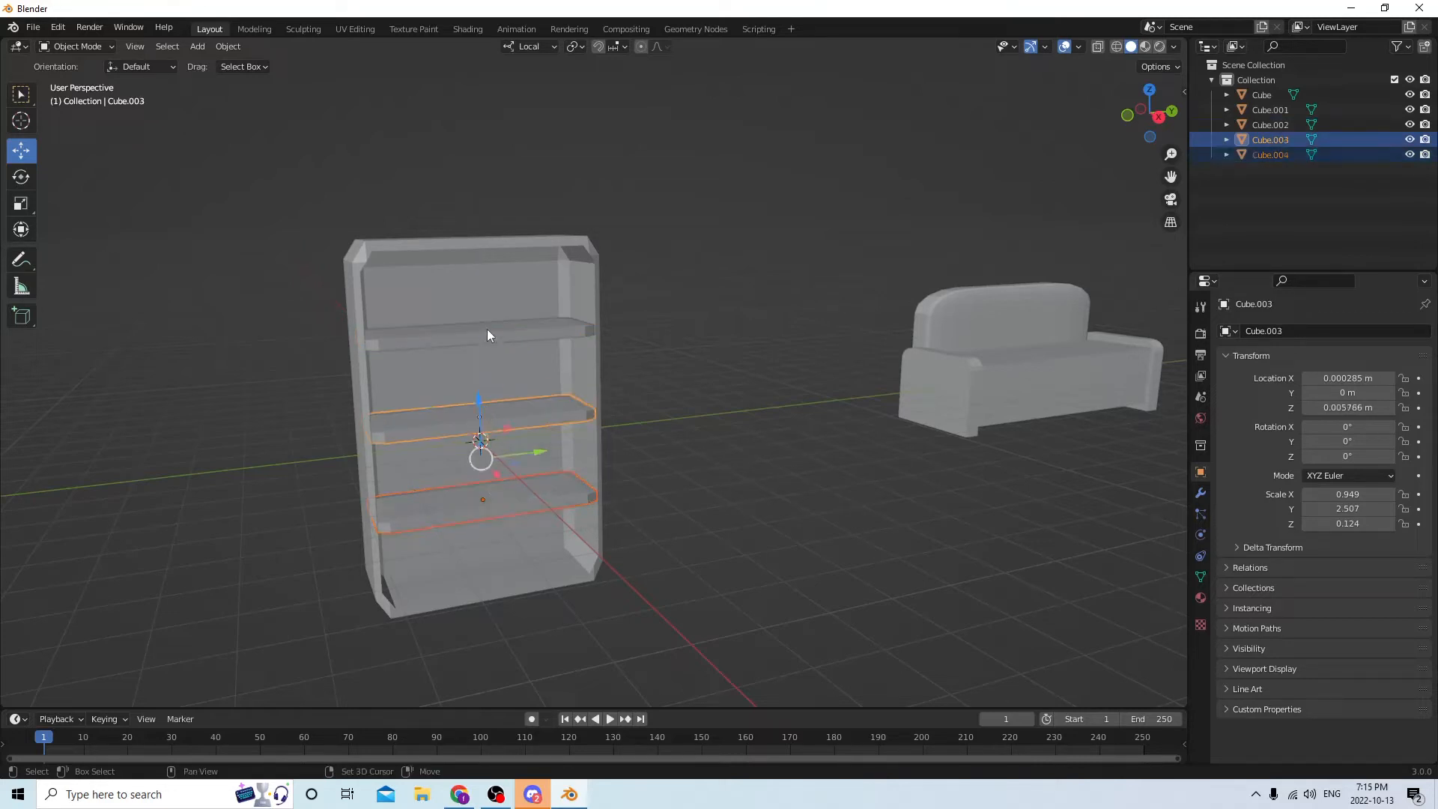
{"action": "left_click", "coordinate": [485, 335], "text": "shift"}
{"action": "left_click", "coordinate": [475, 252], "text": "shift"}
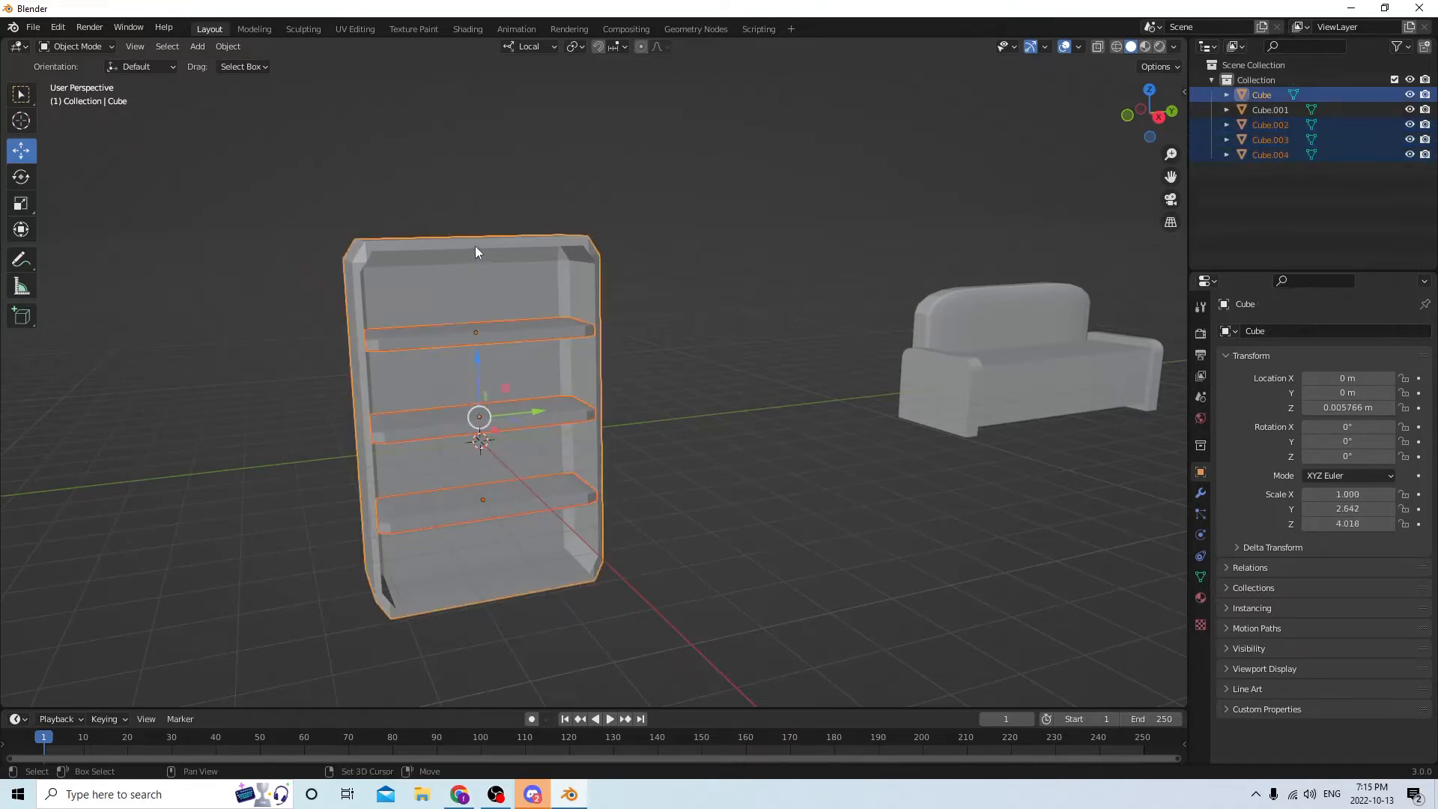
{"action": "key", "text": "ctrl+j"}
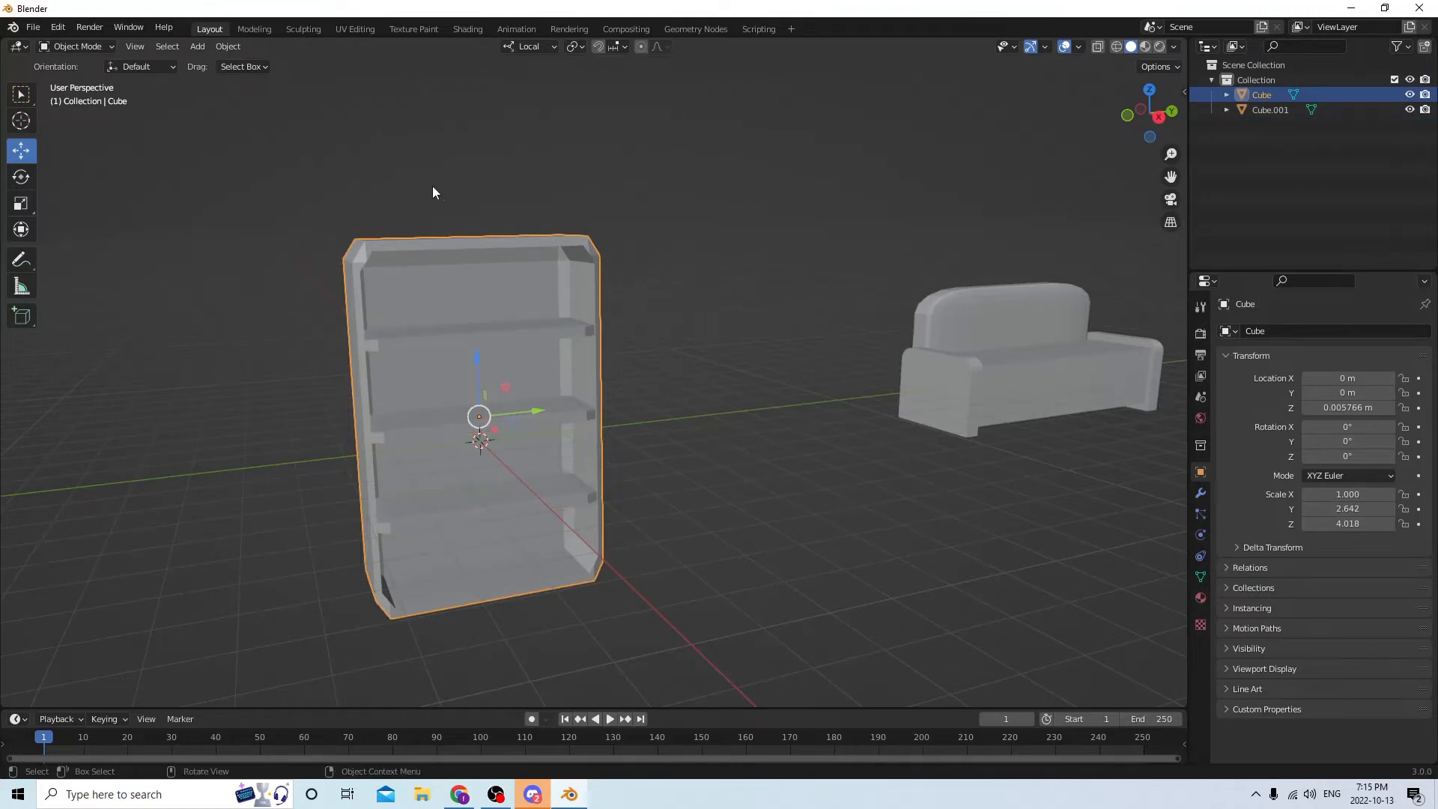
Move the joined bookshelf about 0.086958 m along the Y axis, next to the sofa
{"action": "middle_click_drag", "start_coordinate": [433, 185], "coordinate": [421, 277]}
{"action": "left_click_drag", "start_coordinate": [545, 394], "coordinate": [904, 348]}
{"action": "middle_click_drag", "start_coordinate": [819, 336], "coordinate": [784, 344]}
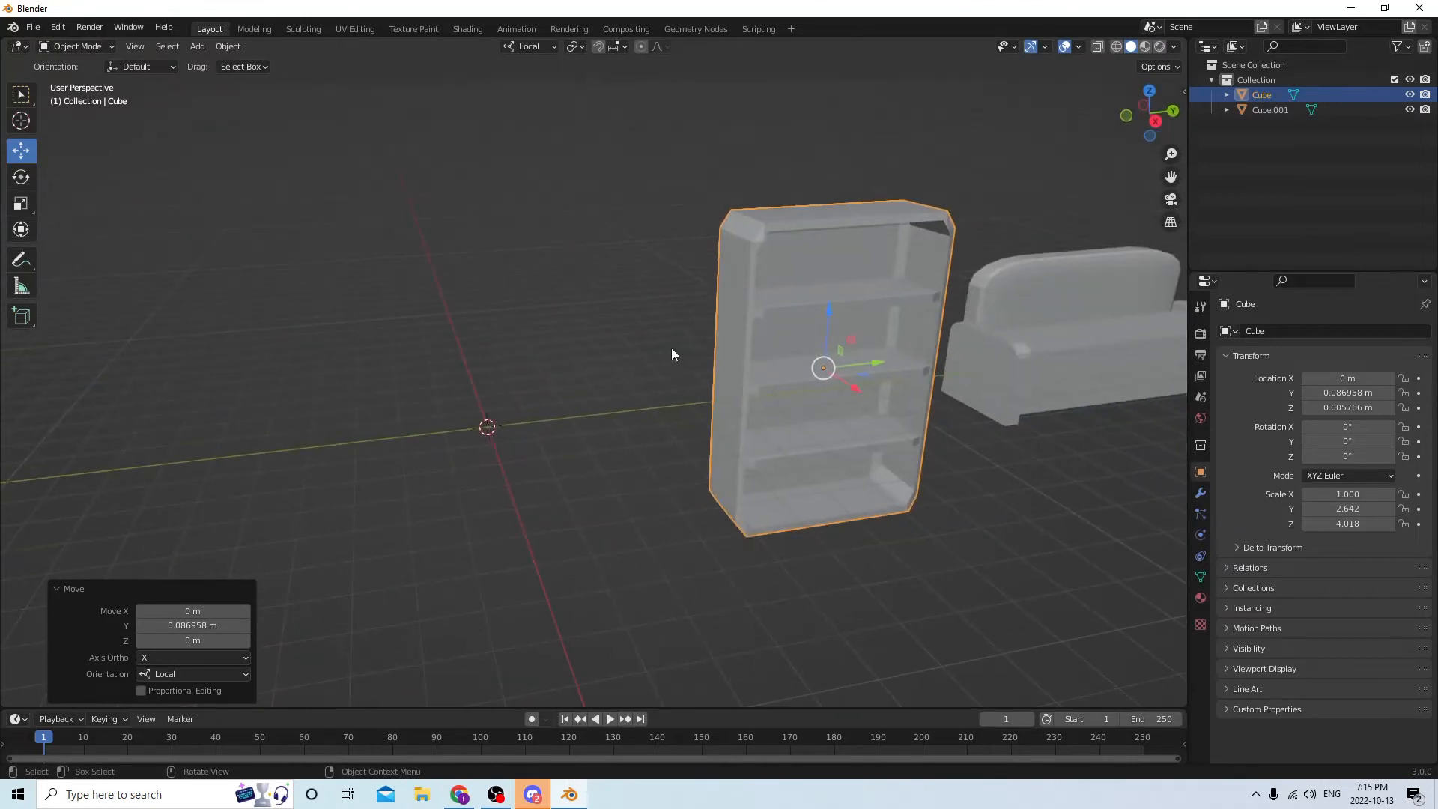
Add a 0.02 m mesh cube at the origin beside the bookshelf
{"action": "middle_click_drag", "start_coordinate": [671, 354], "coordinate": [530, 399]}
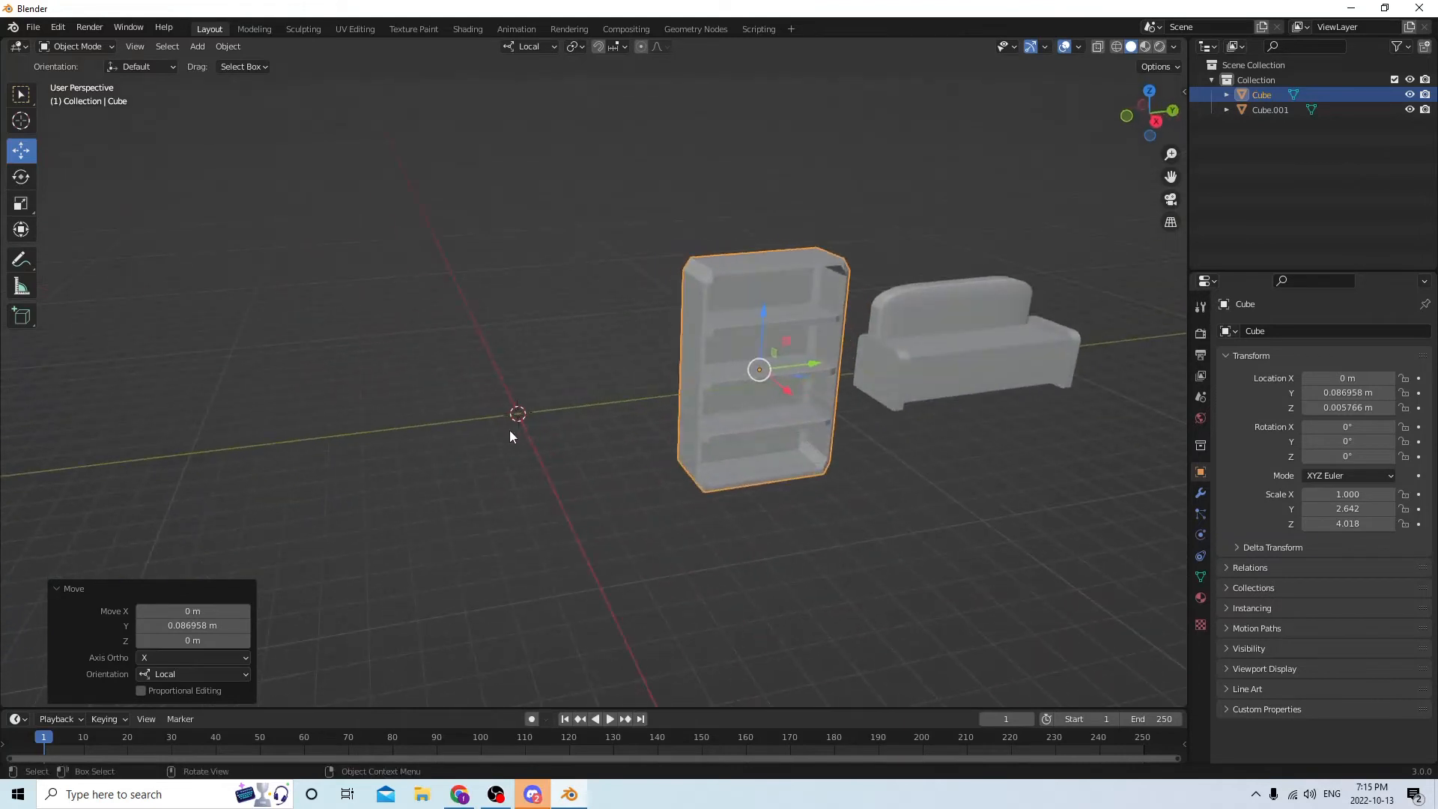
{"action": "key", "text": "shift+a"}
{"action": "mouse_move", "coordinate": [506, 429]}
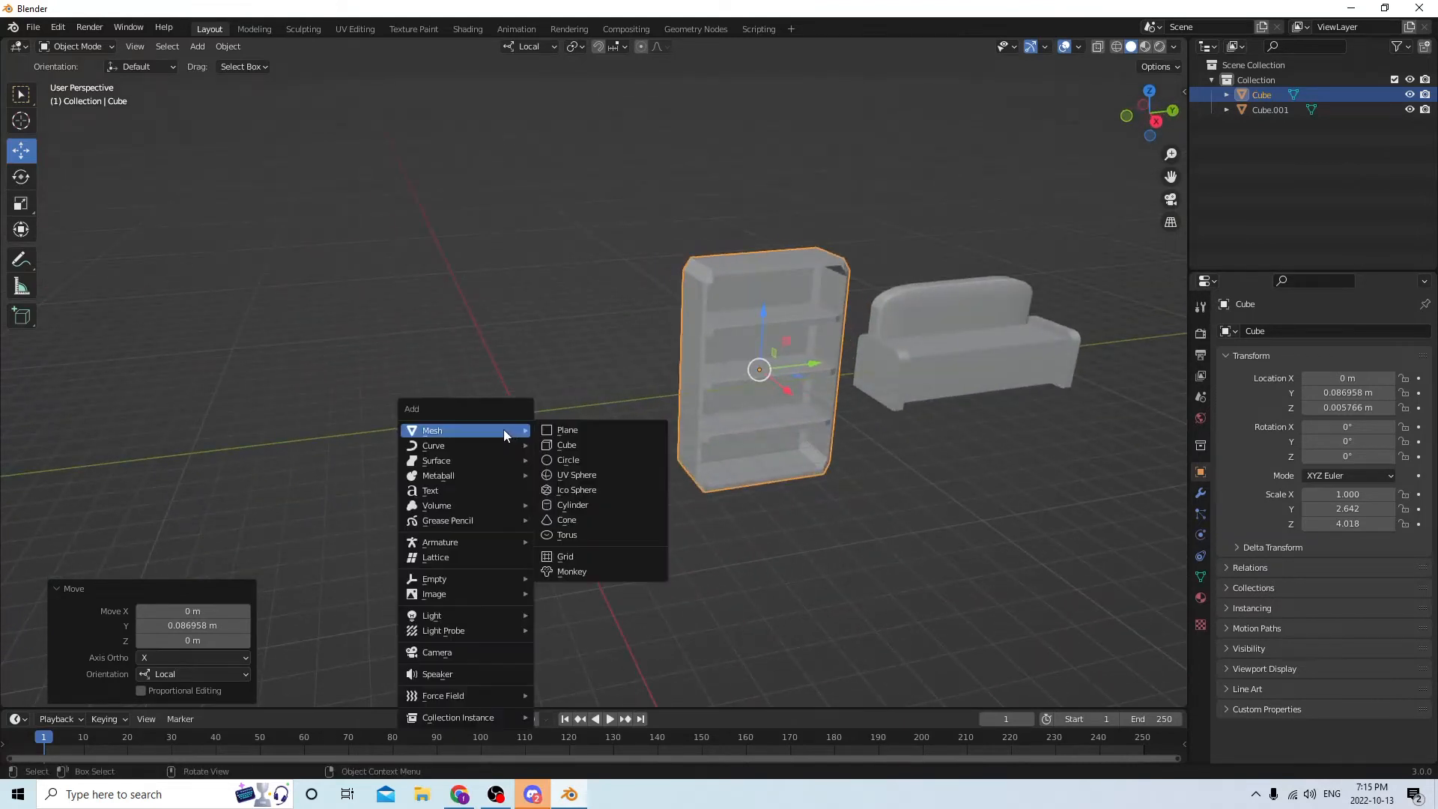
{"action": "left_click", "coordinate": [565, 445]}
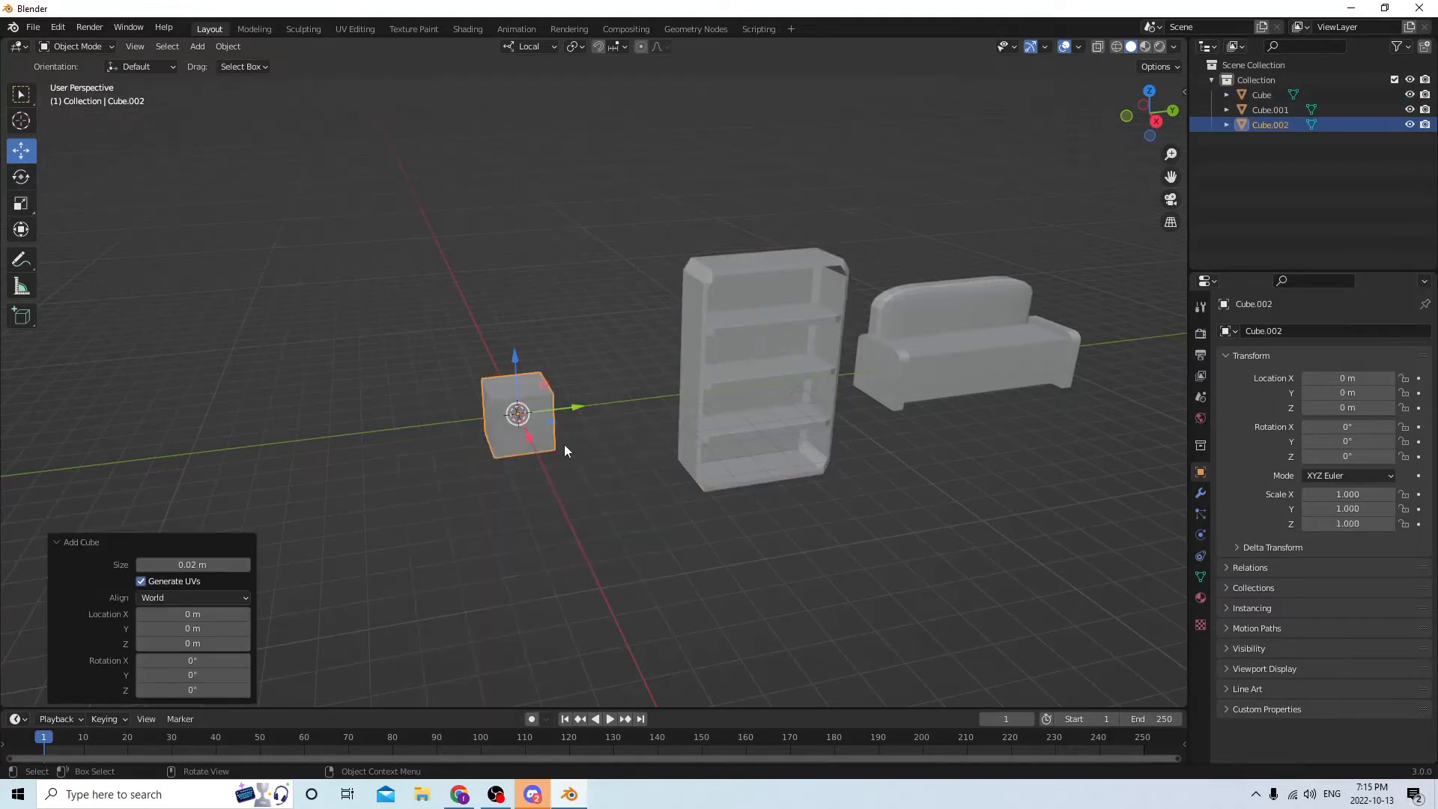
{"action": "middle_click_drag", "start_coordinate": [564, 444], "coordinate": [501, 402]}
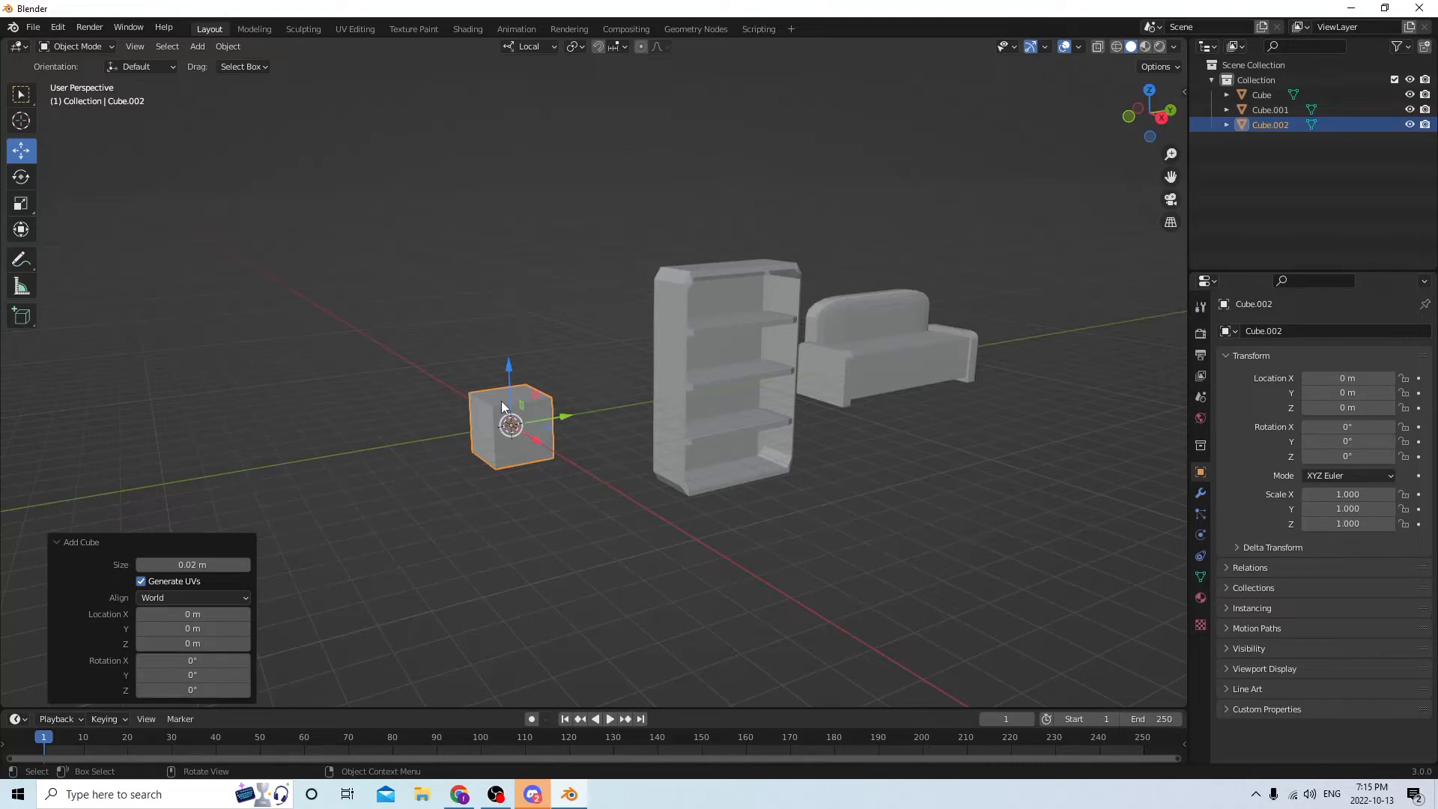
Scale the new cube to about 2.248 along Z and 2.078 along Y to form a cabinet block
{"action": "middle_click_drag", "start_coordinate": [517, 487], "coordinate": [469, 483]}
{"action": "scroll", "coordinate": [769, 471], "scroll_direction": "up", "scroll_amount": 4}
{"action": "scroll", "coordinate": [696, 439], "scroll_direction": "up", "scroll_amount": 5}
{"action": "scroll", "coordinate": [524, 486], "scroll_direction": "up", "scroll_amount": 4}
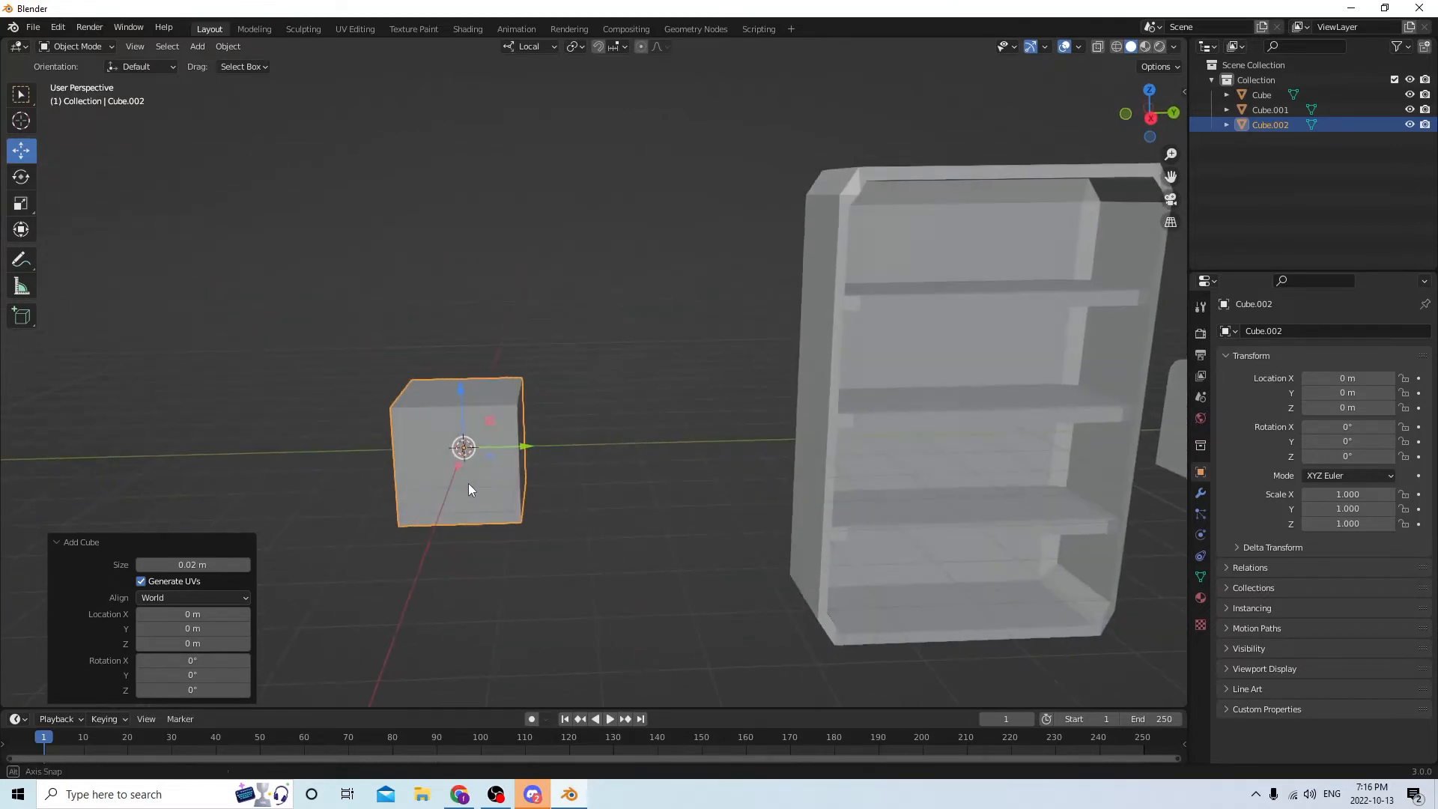
{"action": "left_click", "coordinate": [21, 204]}
{"action": "middle_click_drag", "start_coordinate": [361, 277], "coordinate": [443, 450]}
{"action": "left_click_drag", "start_coordinate": [423, 417], "coordinate": [428, 370]}
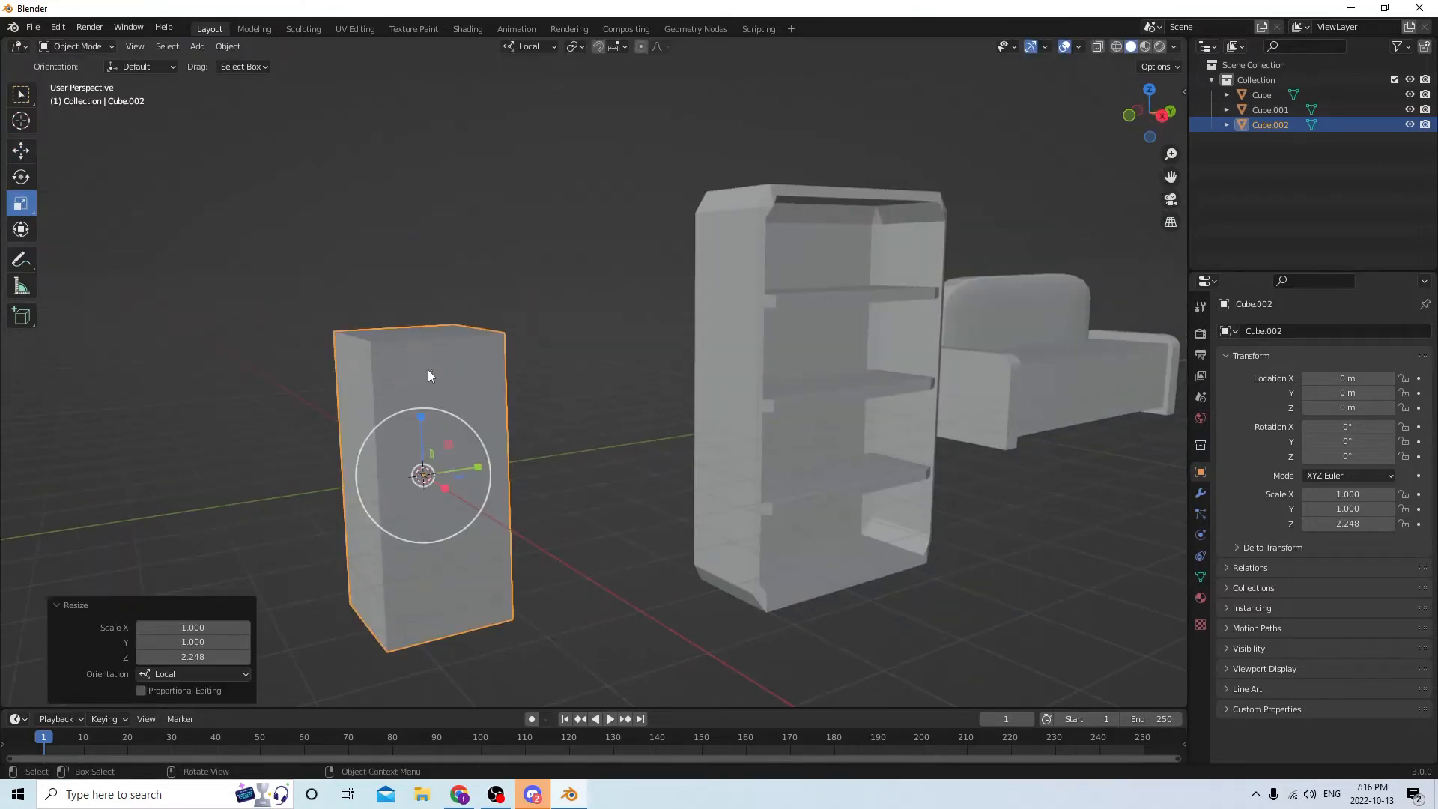
{"action": "middle_click_drag", "start_coordinate": [429, 370], "coordinate": [474, 439]}
{"action": "left_click_drag", "start_coordinate": [503, 448], "coordinate": [569, 442]}
{"action": "middle_click_drag", "start_coordinate": [569, 442], "coordinate": [501, 430]}
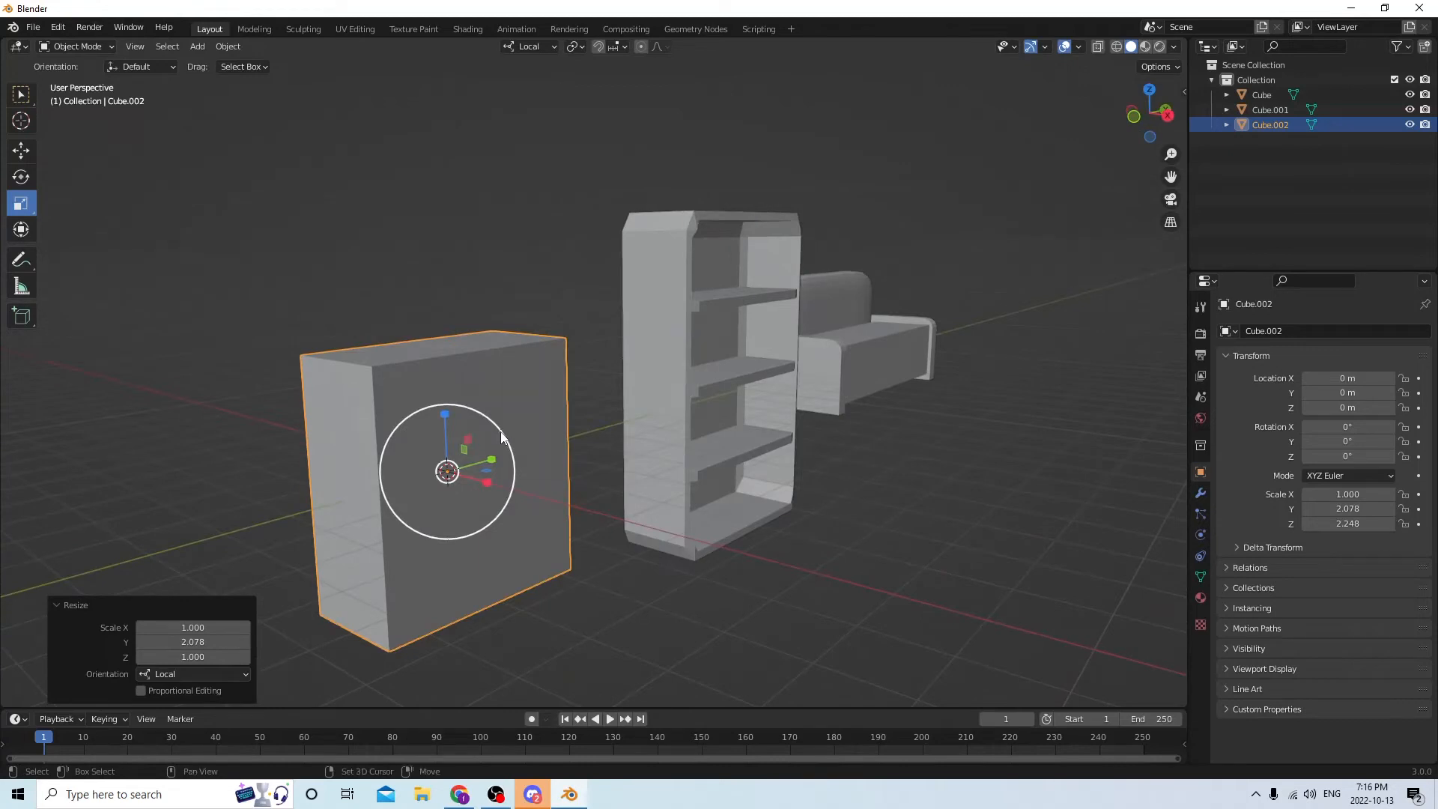
Duplicate the cabinet block and offset the copy to about 0.003657 m on the X axis
{"action": "key", "text": "shift+d"}
{"action": "right_click", "coordinate": [671, 434]}
{"action": "middle_click_drag", "start_coordinate": [671, 442], "coordinate": [673, 479]}
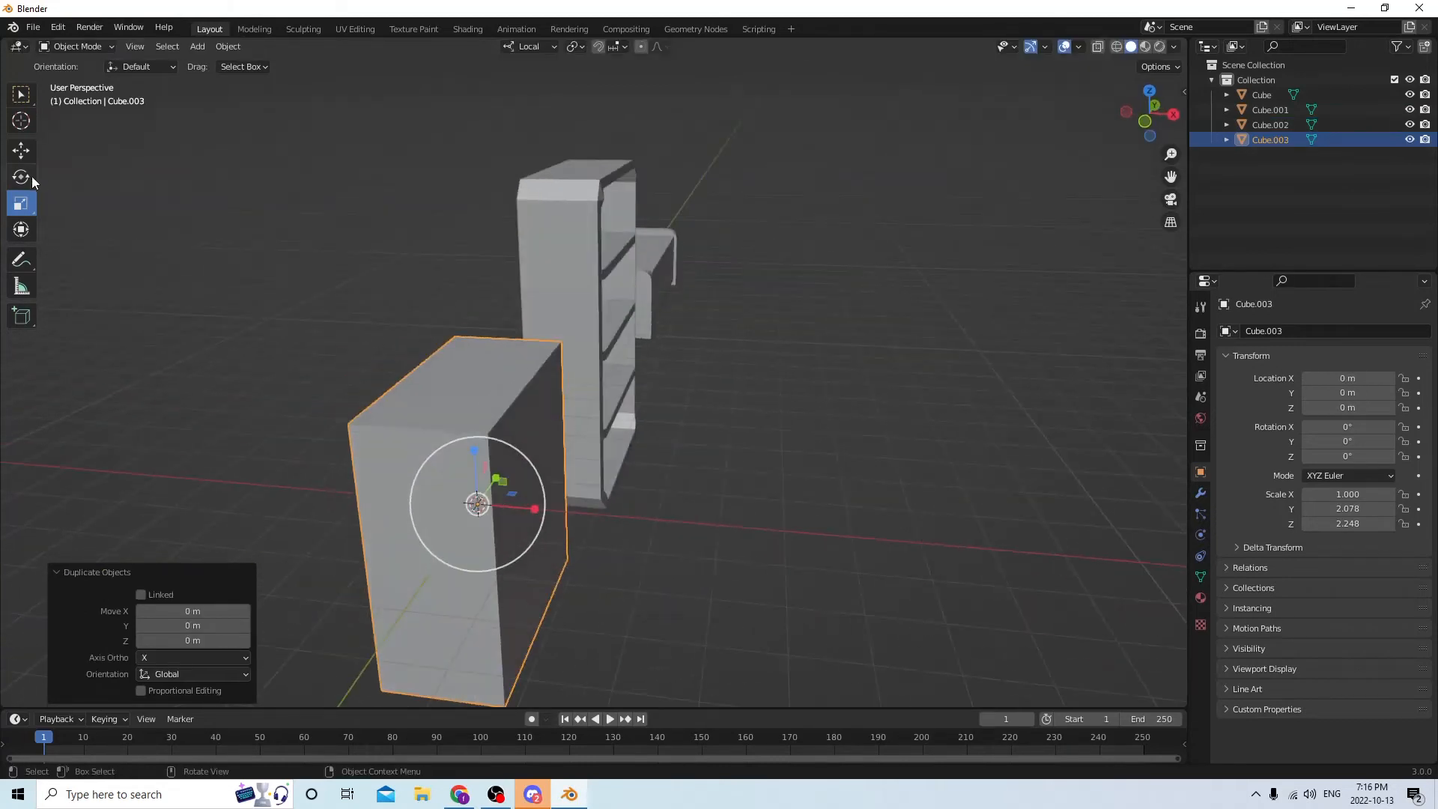
{"action": "left_click", "coordinate": [21, 151]}
{"action": "left_click_drag", "start_coordinate": [519, 504], "coordinate": [608, 496]}
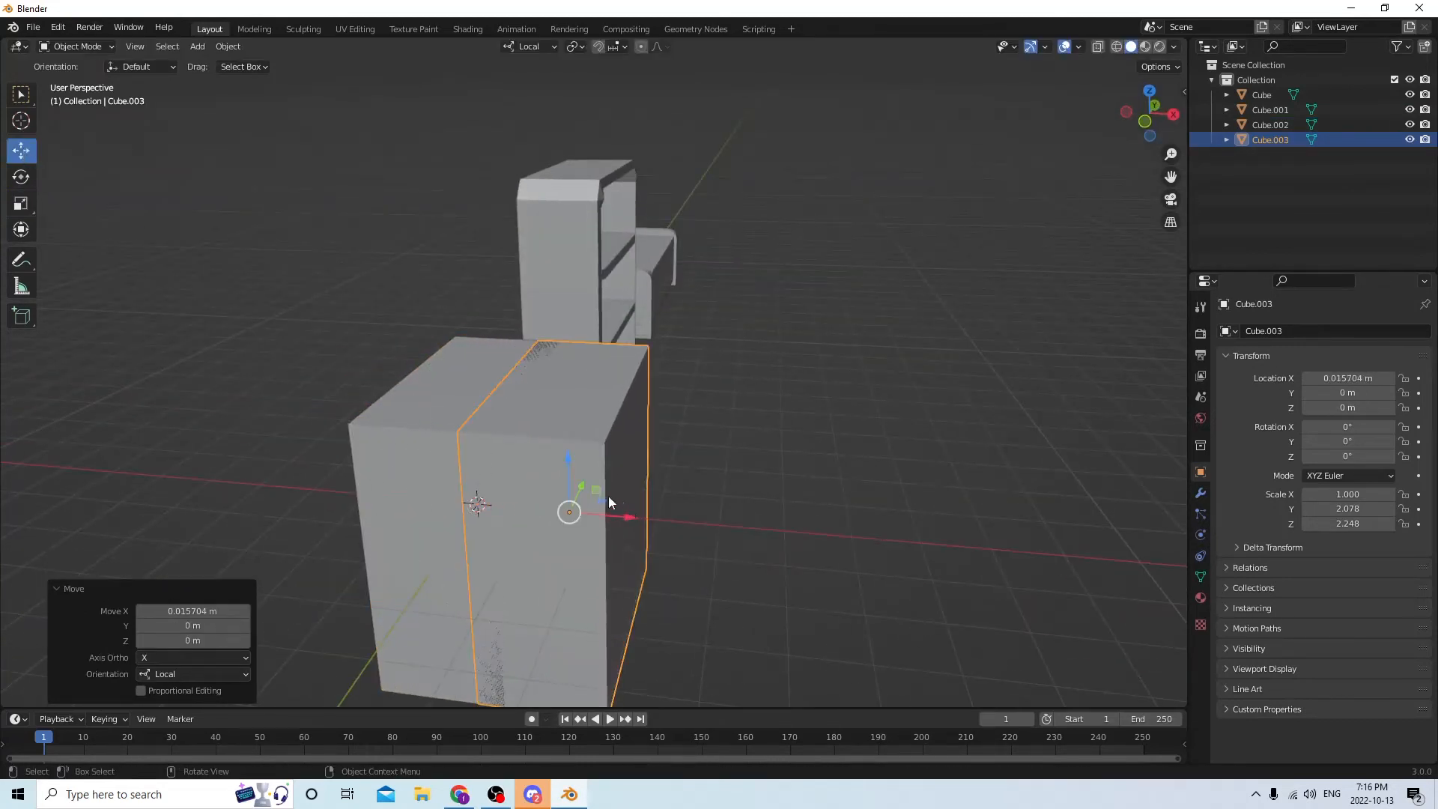
{"action": "middle_click_drag", "start_coordinate": [608, 496], "coordinate": [434, 448]}
{"action": "middle_click_drag", "start_coordinate": [106, 198], "coordinate": [567, 474]}
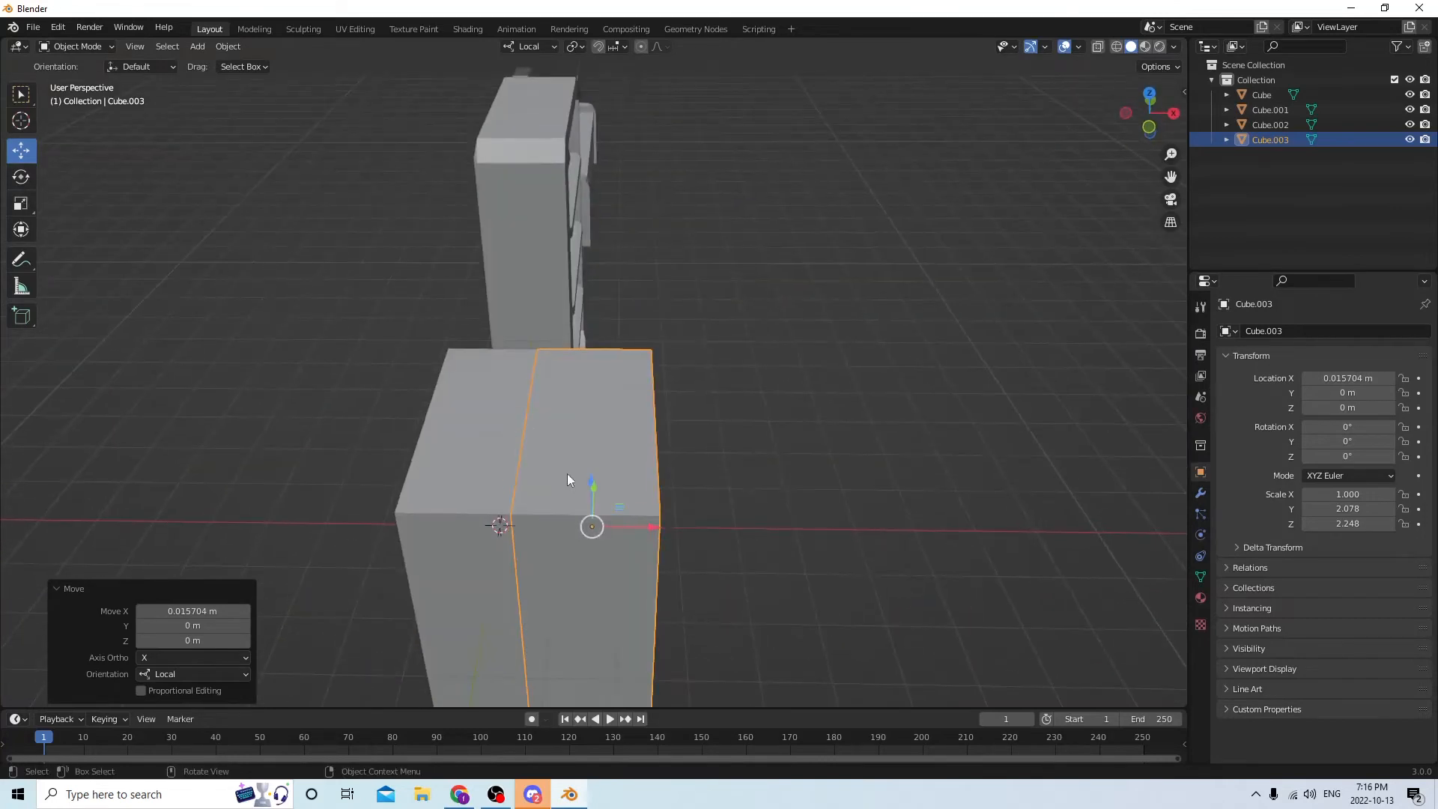
{"action": "left_click_drag", "start_coordinate": [654, 529], "coordinate": [574, 515]}
{"action": "middle_click_drag", "start_coordinate": [570, 514], "coordinate": [533, 478]}
Scale the offset copy uniformly by about 0.938 so it sits inside the cabinet outline
{"action": "key", "text": "s"}
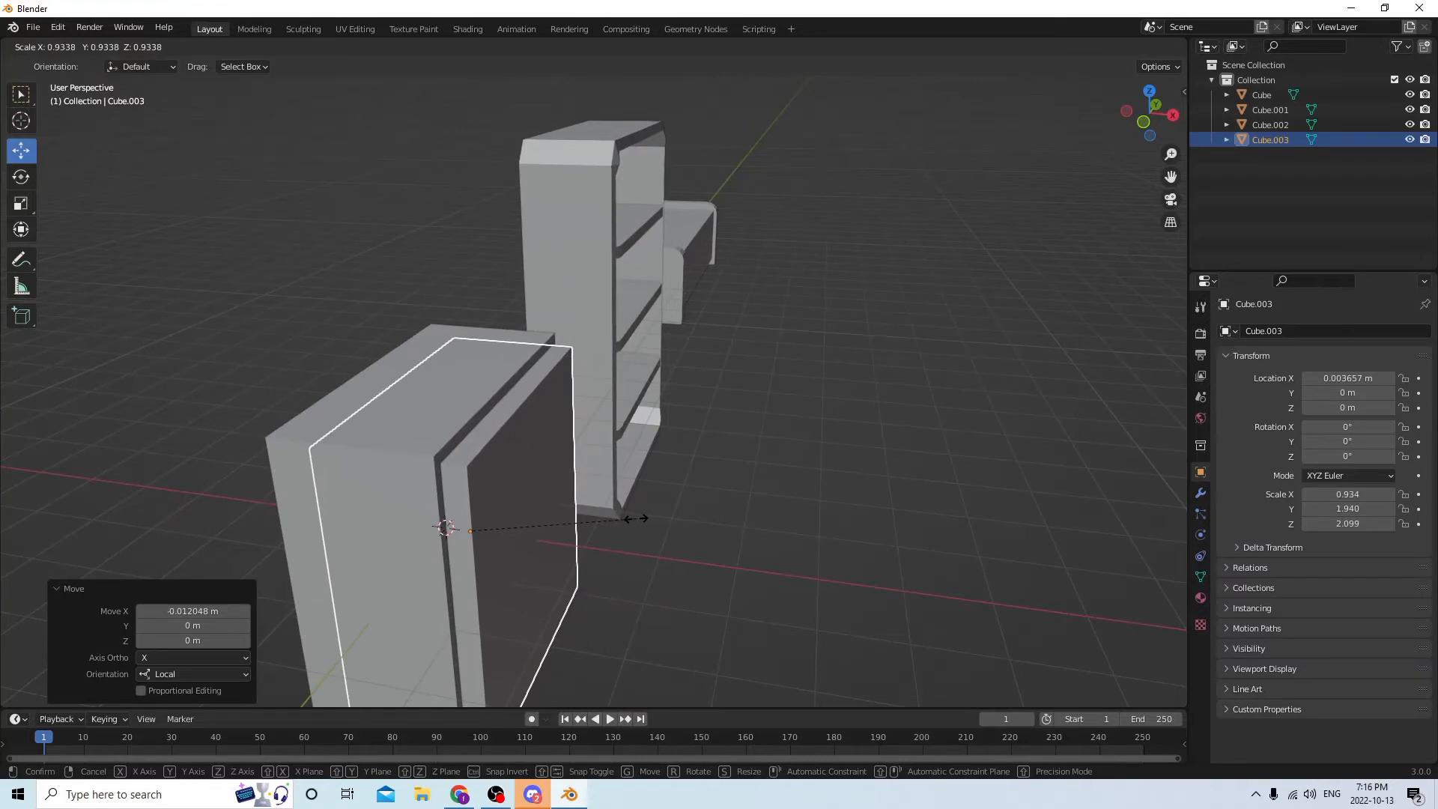
{"action": "left_click", "coordinate": [630, 516]}
{"action": "middle_click_drag", "start_coordinate": [629, 517], "coordinate": [597, 473]}
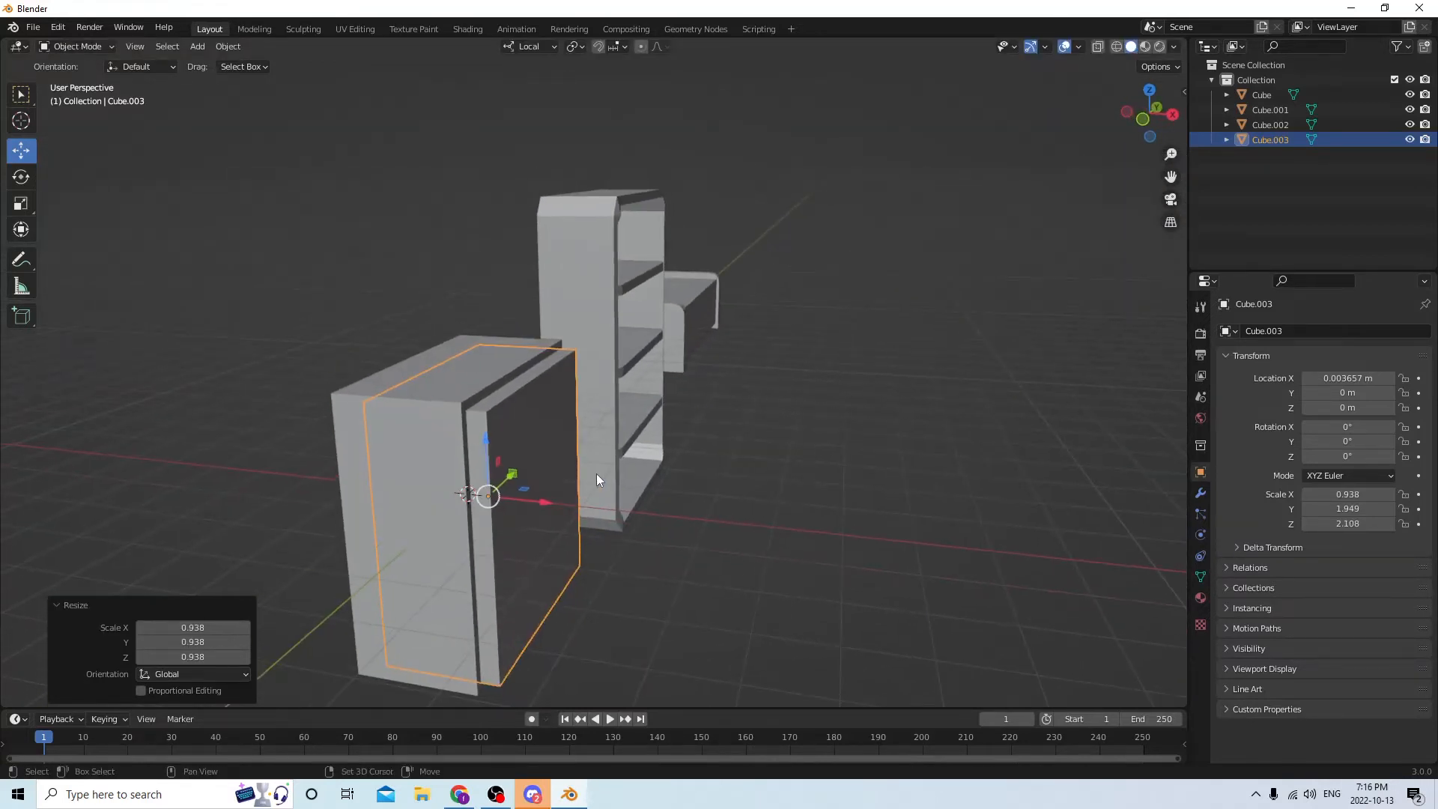
Duplicate the smaller block and move the spare copy along its X axis to about 0.047746 m, in front of the cabinet
{"action": "key", "text": "shift+d"}
{"action": "key", "text": "Escape"}
{"action": "middle_click_drag", "start_coordinate": [754, 498], "coordinate": [636, 509]}
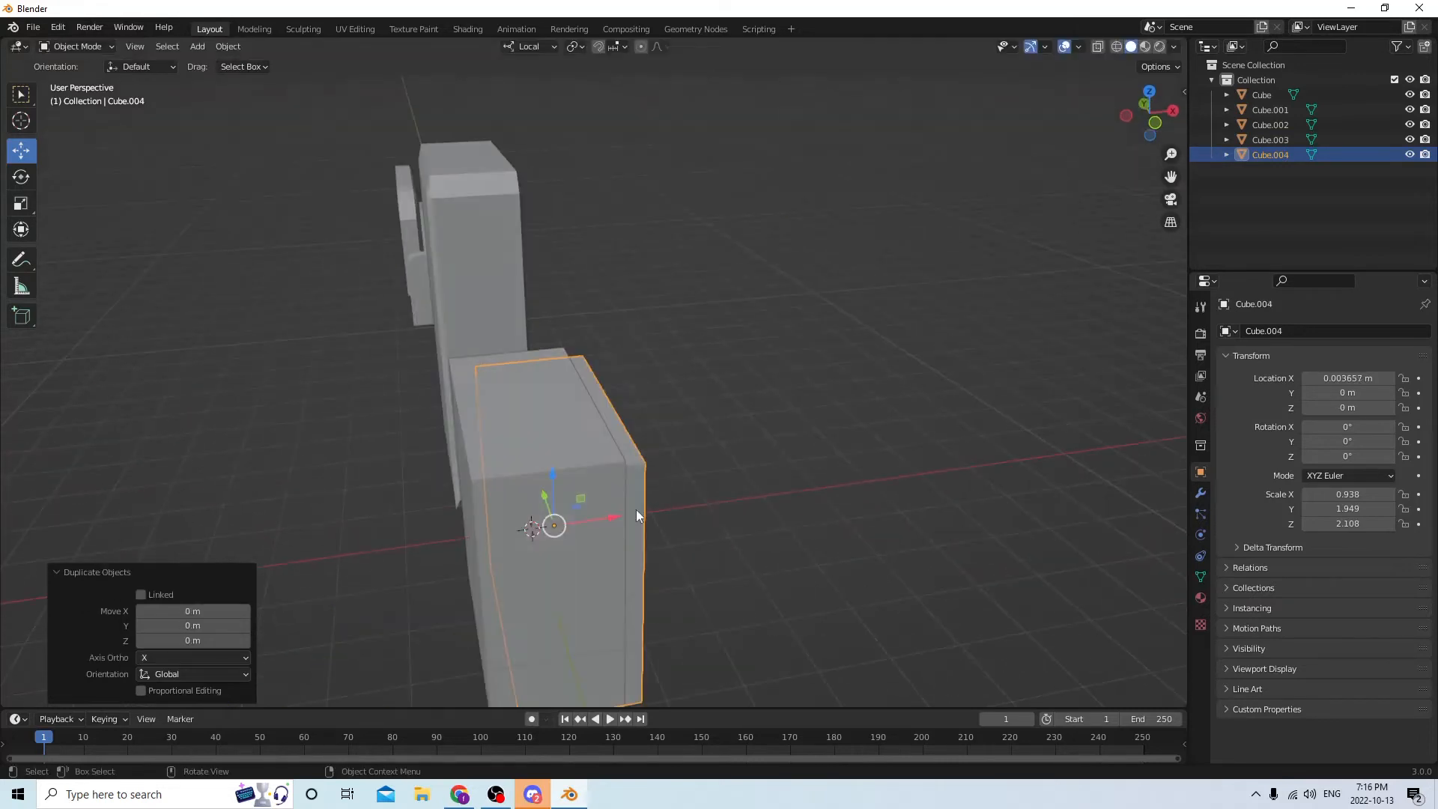
{"action": "key", "text": "g"}
{"action": "key", "text": "x"}
{"action": "key", "text": "x"}
{"action": "left_click", "coordinate": [827, 480]}
{"action": "middle_click_drag", "start_coordinate": [827, 480], "coordinate": [613, 482]}
Move the smaller inner block back to about 0.001811 m on the X axis
{"action": "left_click", "coordinate": [533, 505]}
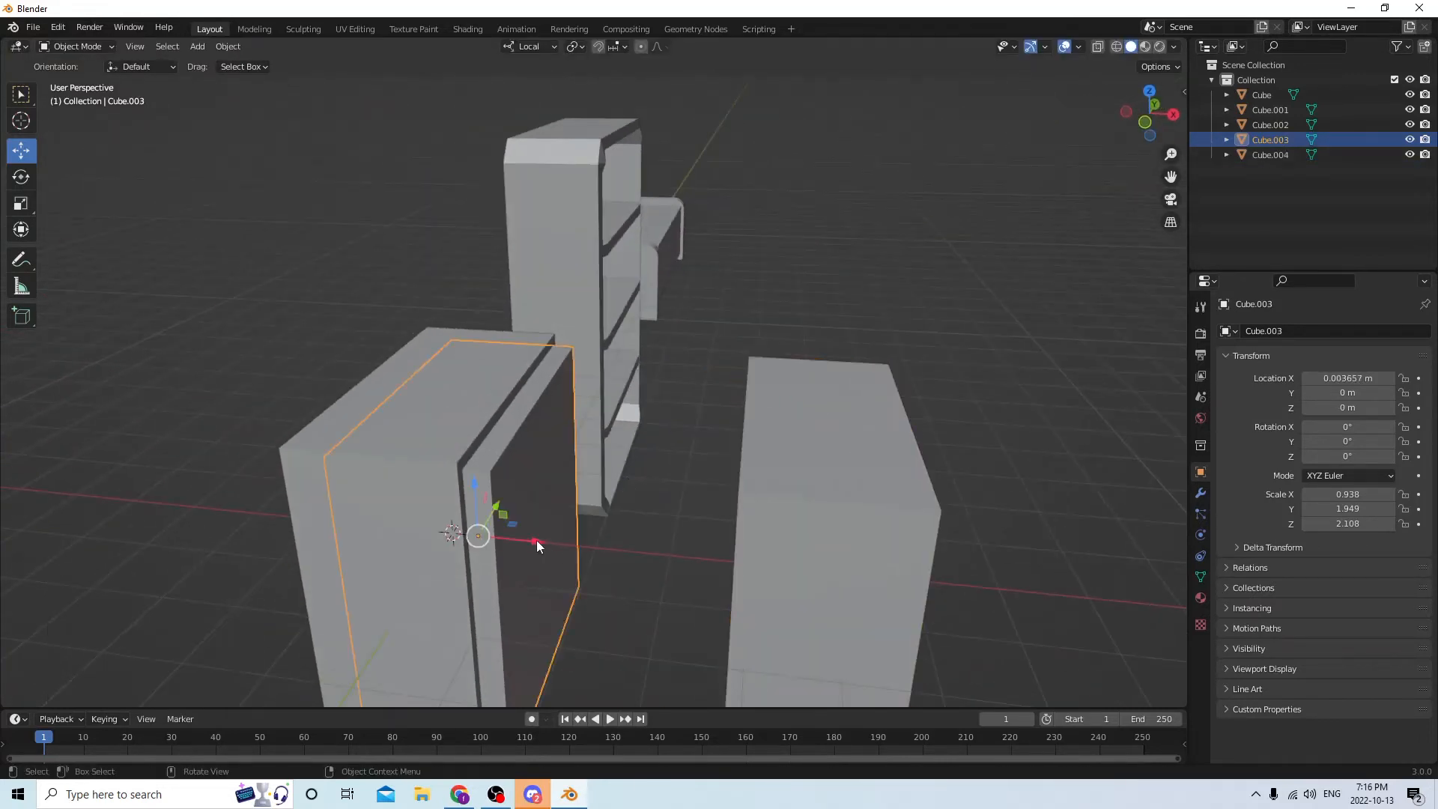
{"action": "left_click_drag", "start_coordinate": [536, 541], "coordinate": [520, 538]}
{"action": "middle_click_drag", "start_coordinate": [520, 538], "coordinate": [486, 507]}
Cut the inner block out of the cabinet block with an Auto Boolean Difference, with the cabinet as the active object
{"action": "left_click", "coordinate": [363, 466], "text": "shift"}
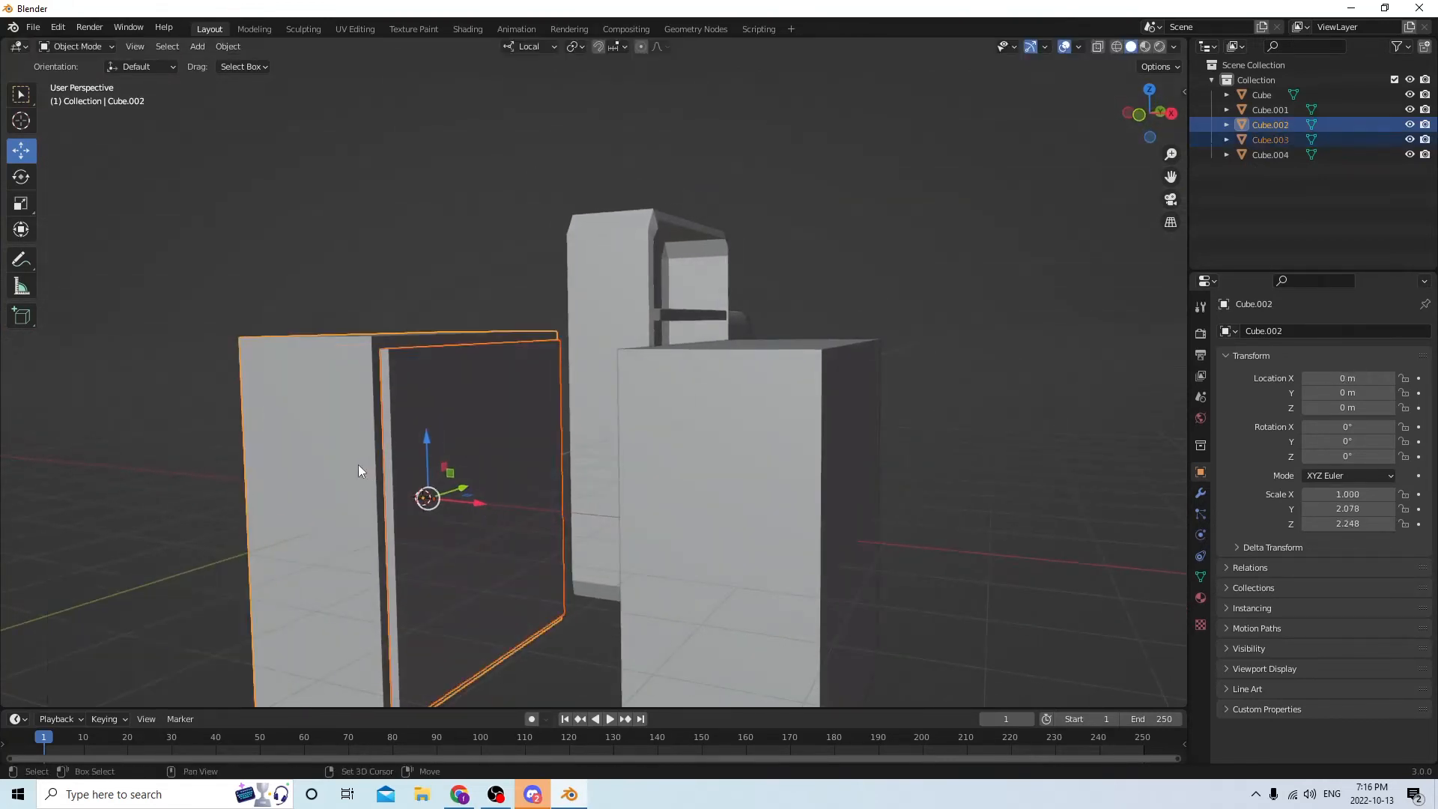
{"action": "mouse_move", "coordinate": [358, 464]}
{"action": "middle_mouse_down"}
{"action": "mouse_move", "coordinate": [365, 487]}
{"action": "mouse_move", "coordinate": [384, 486]}
{"action": "mouse_move", "coordinate": [343, 480]}
{"action": "mouse_move", "coordinate": [363, 485]}
{"action": "middle_mouse_up"}
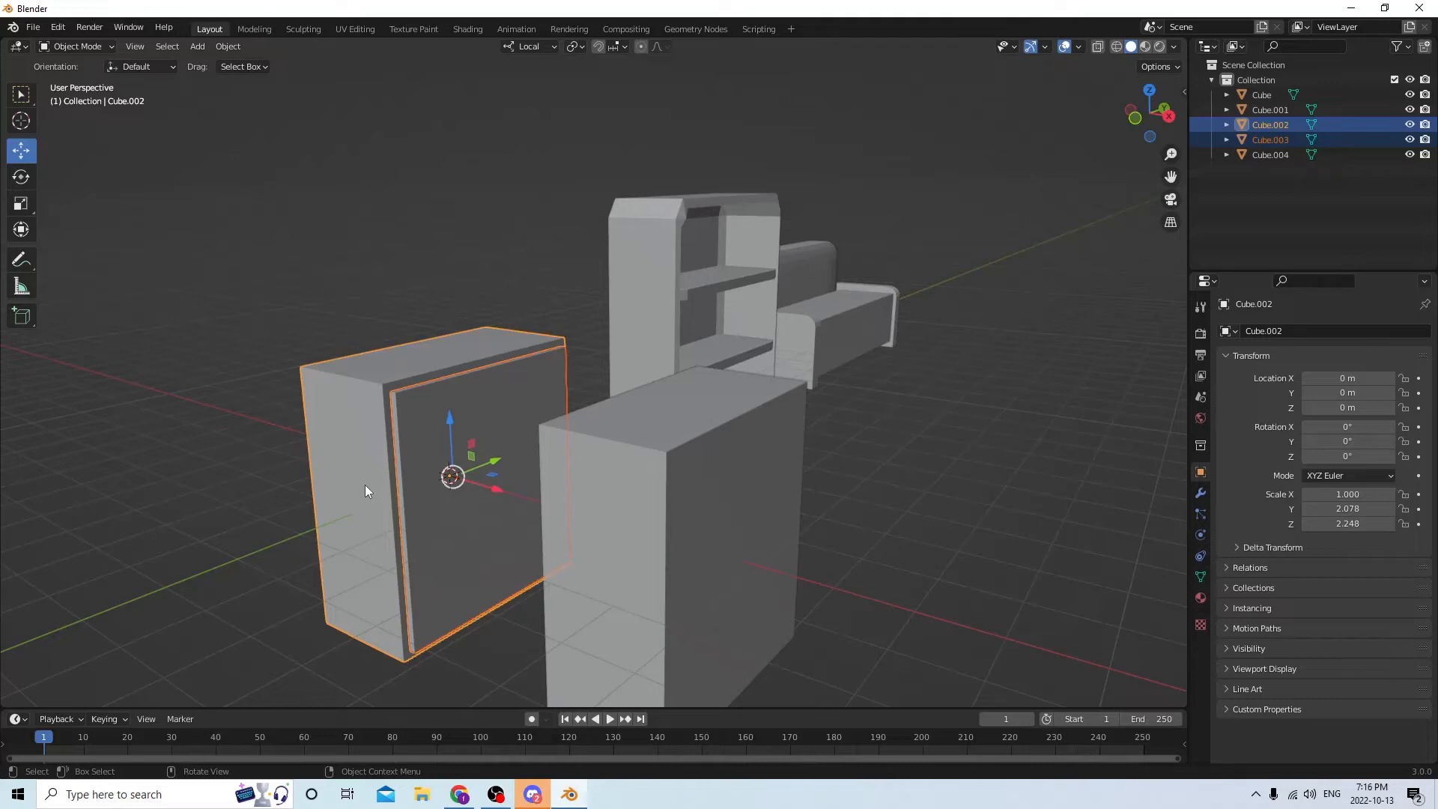
{"action": "middle_click_drag", "start_coordinate": [475, 426], "coordinate": [478, 353]}
{"action": "left_click", "coordinate": [537, 213]}
{"action": "middle_click_drag", "start_coordinate": [537, 214], "coordinate": [538, 318]}
{"action": "middle_click_drag", "start_coordinate": [523, 327], "coordinate": [416, 321]}
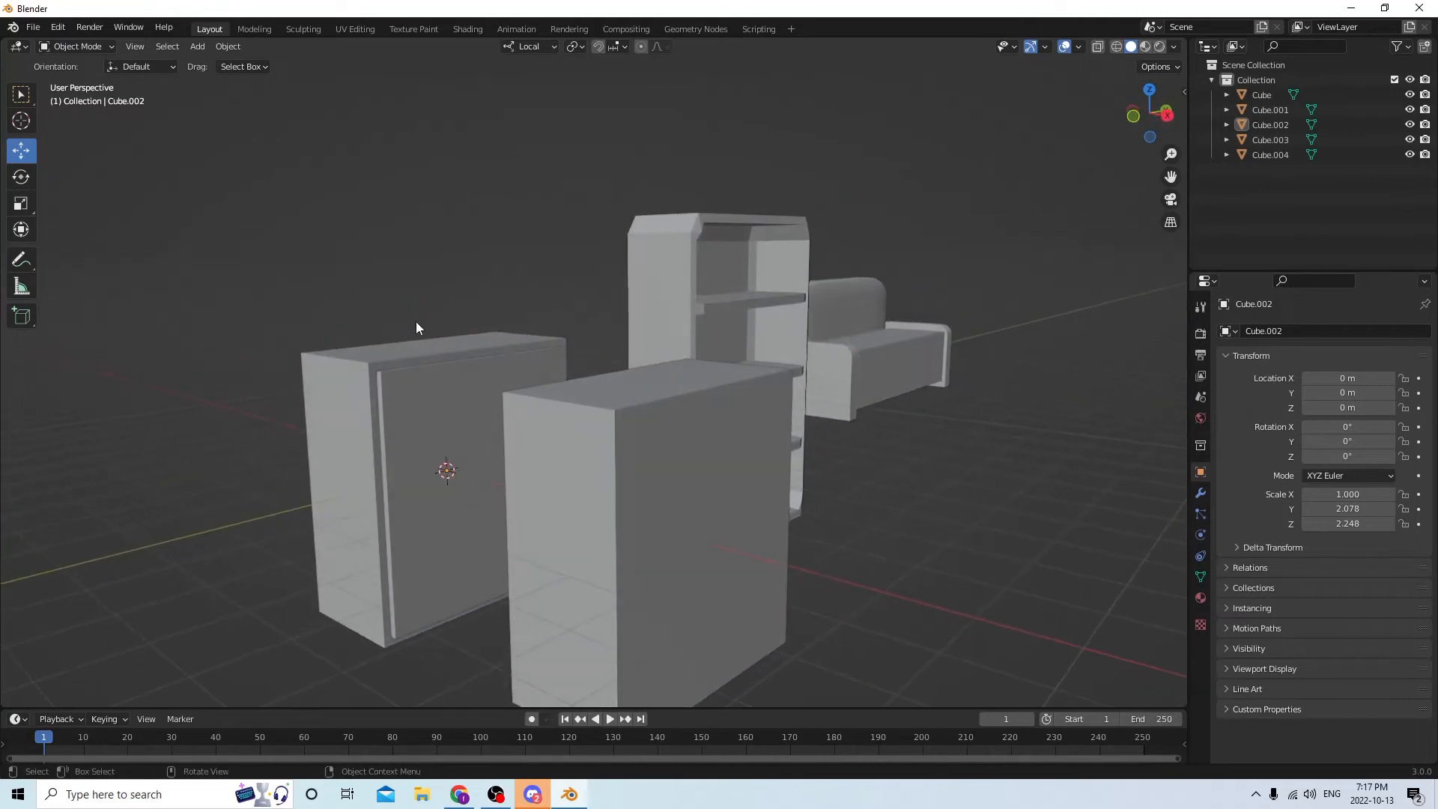
{"action": "left_click", "coordinate": [437, 391]}
{"action": "middle_click_drag", "start_coordinate": [400, 375], "coordinate": [465, 363]}
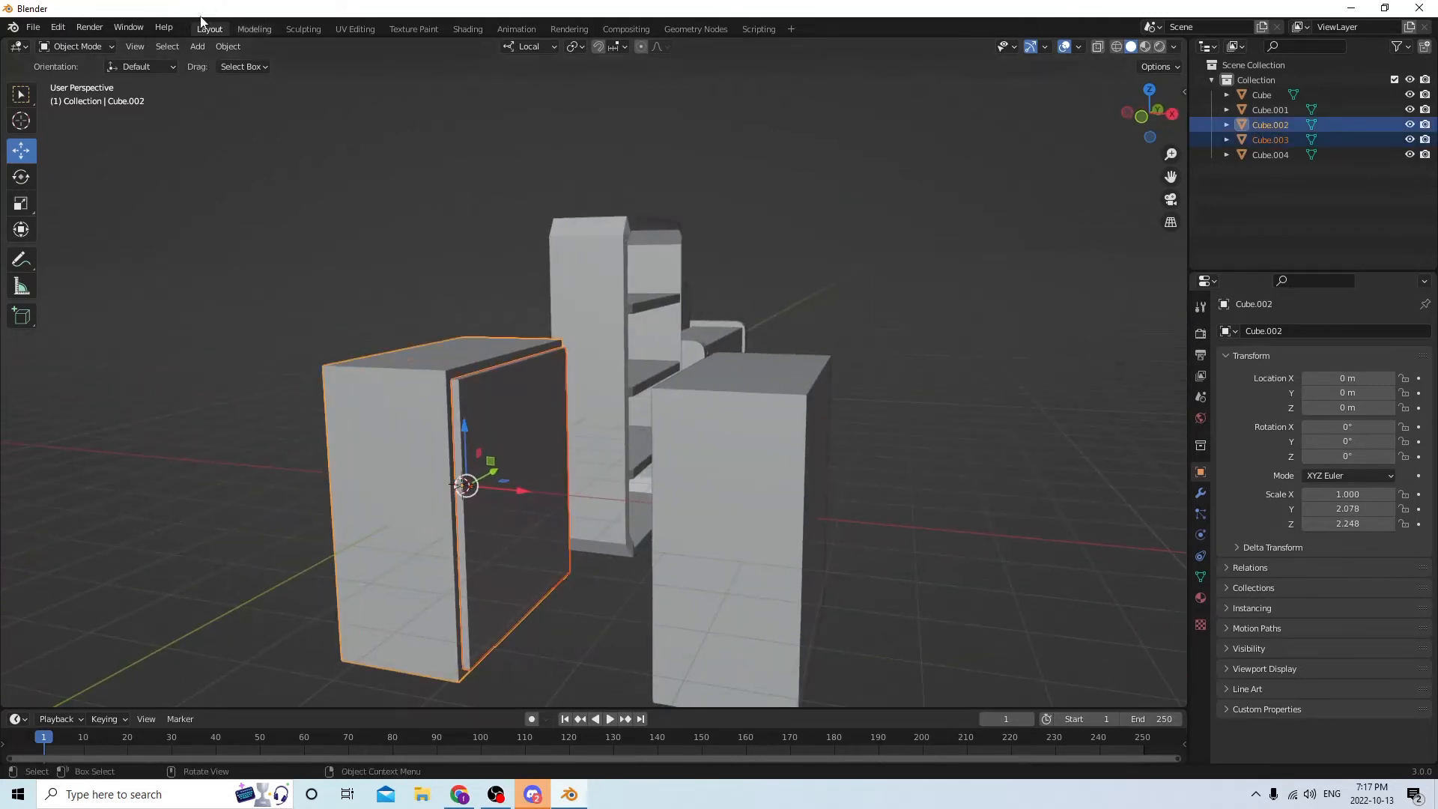
{"action": "left_click", "coordinate": [228, 46]}
{"action": "mouse_move", "coordinate": [327, 544]}
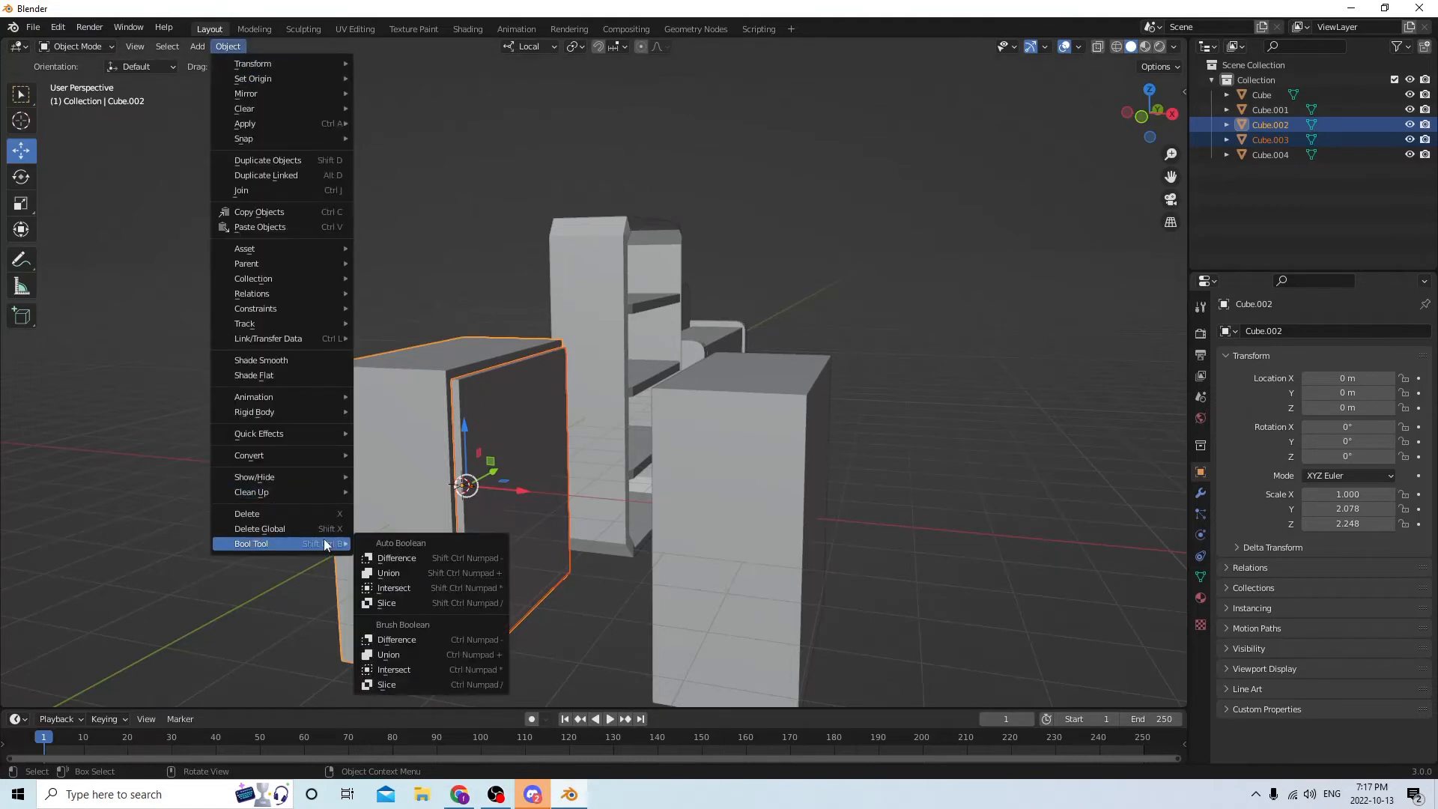
{"action": "left_click", "coordinate": [413, 557]}
{"action": "middle_click_drag", "start_coordinate": [486, 462], "coordinate": [591, 449]}
{"action": "left_click", "coordinate": [586, 480]}
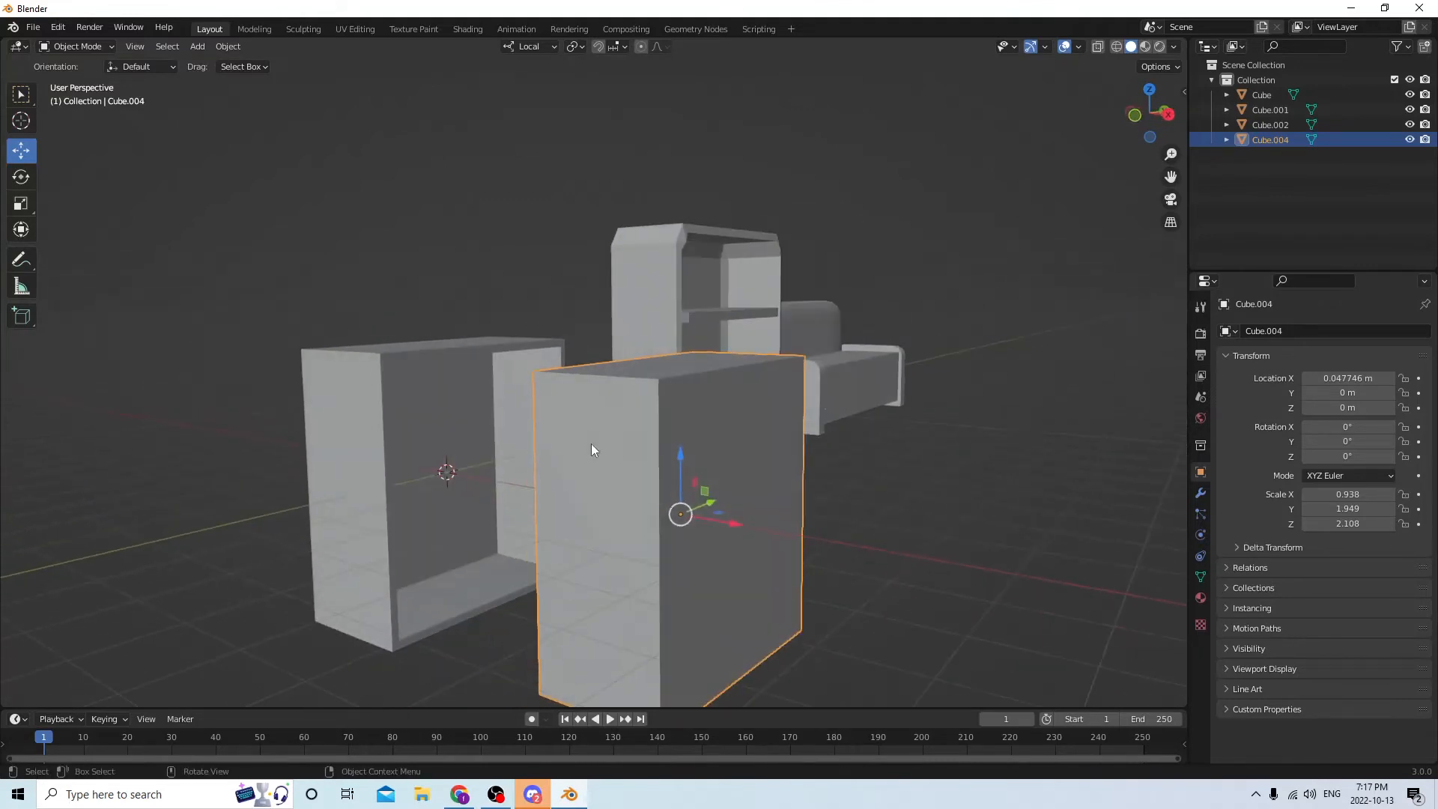
Undo the last selection change and the boolean cut in the cabinet block
{"action": "left_click", "coordinate": [57, 27]}
{"action": "left_click", "coordinate": [75, 44]}
{"action": "left_click", "coordinate": [58, 27]}
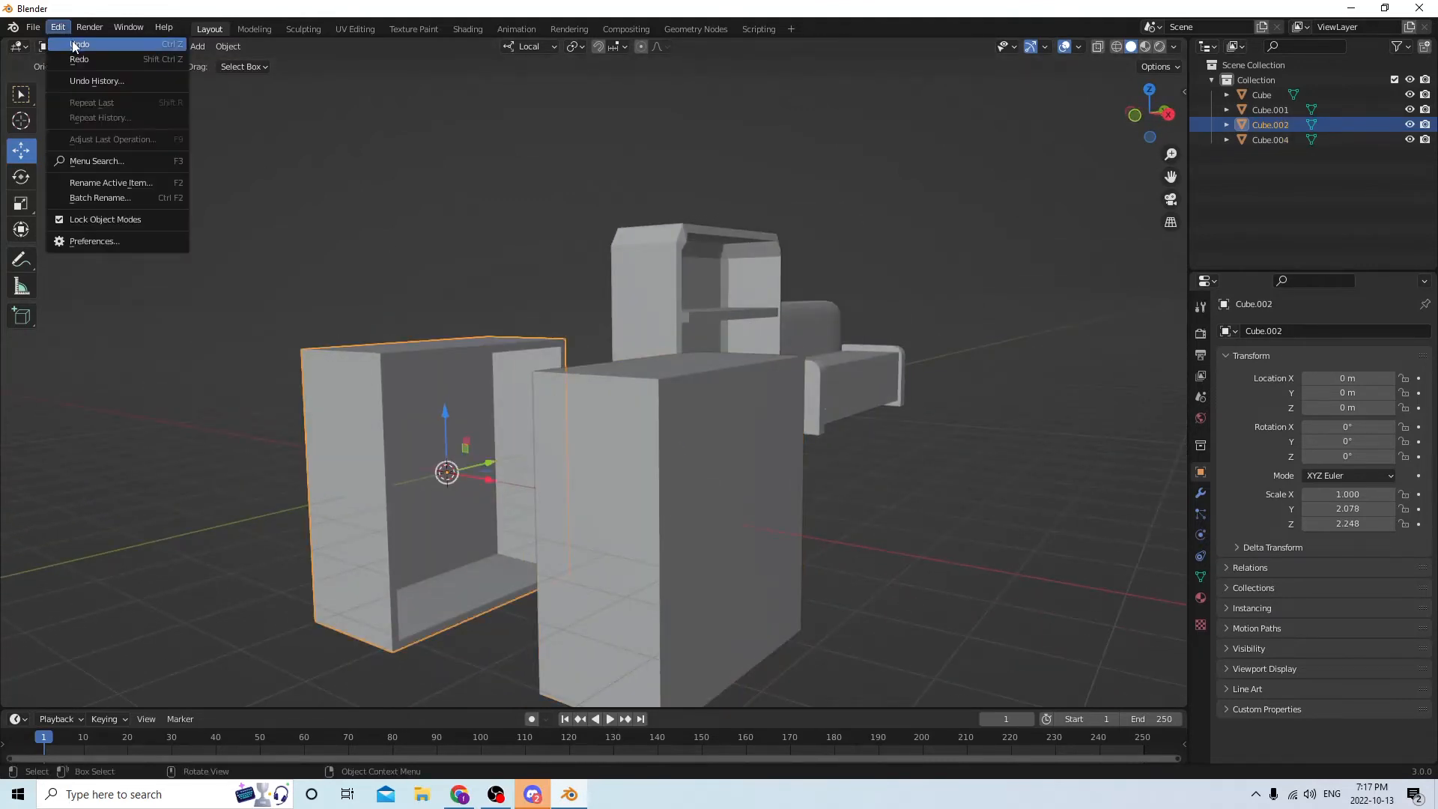
{"action": "left_click", "coordinate": [75, 46]}
{"action": "mouse_move", "coordinate": [238, 210]}
{"action": "middle_mouse_down"}
{"action": "mouse_move", "coordinate": [312, 181]}
{"action": "mouse_move", "coordinate": [289, 214]}
{"action": "mouse_move", "coordinate": [251, 207]}
{"action": "middle_mouse_up"}
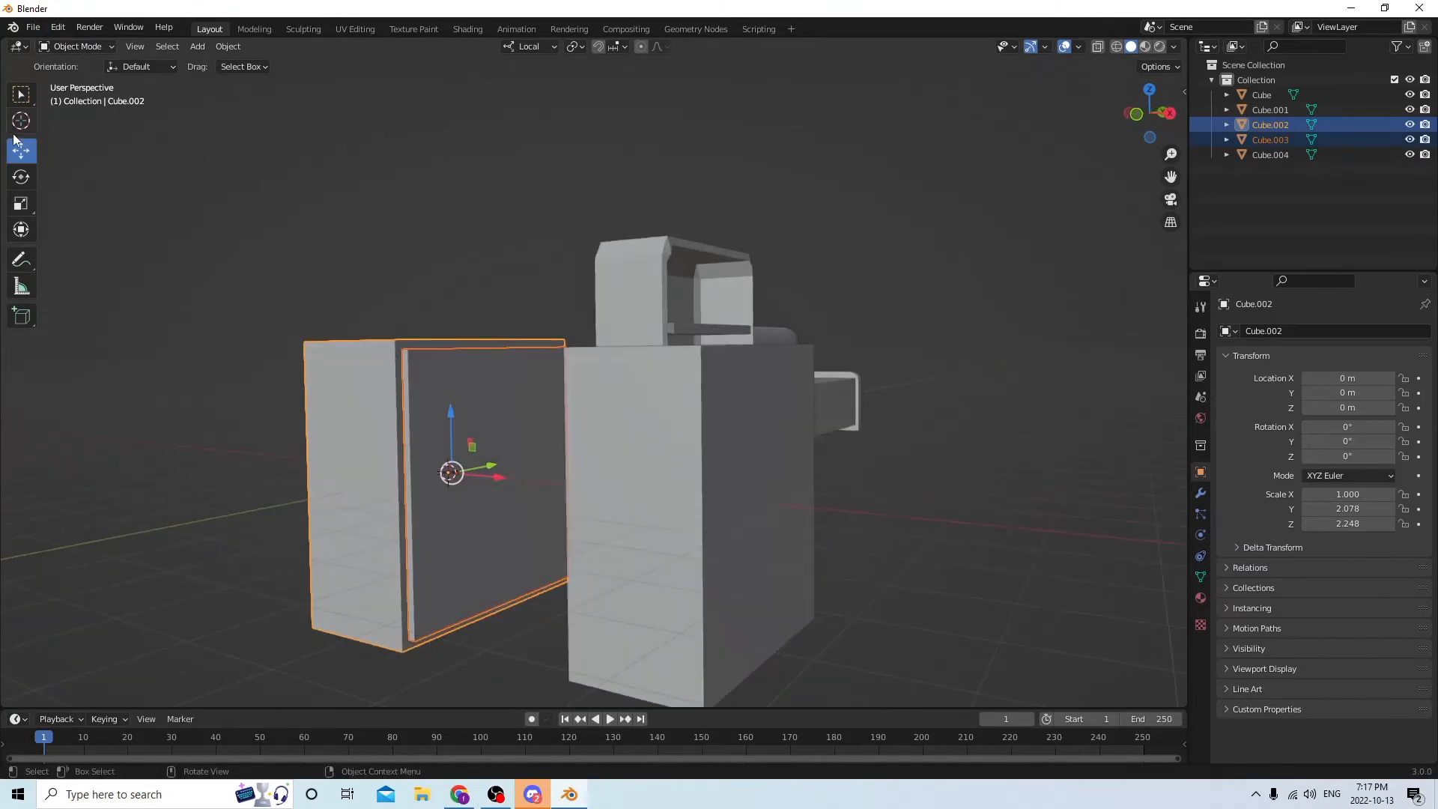
Scale only the inner block by about 0.361 along Z to make a drawer-height block
{"action": "left_click", "coordinate": [20, 203]}
{"action": "left_click_drag", "start_coordinate": [448, 418], "coordinate": [456, 453]}
{"action": "left_click", "coordinate": [443, 390]}
{"action": "middle_click_drag", "start_coordinate": [408, 408], "coordinate": [451, 434]}
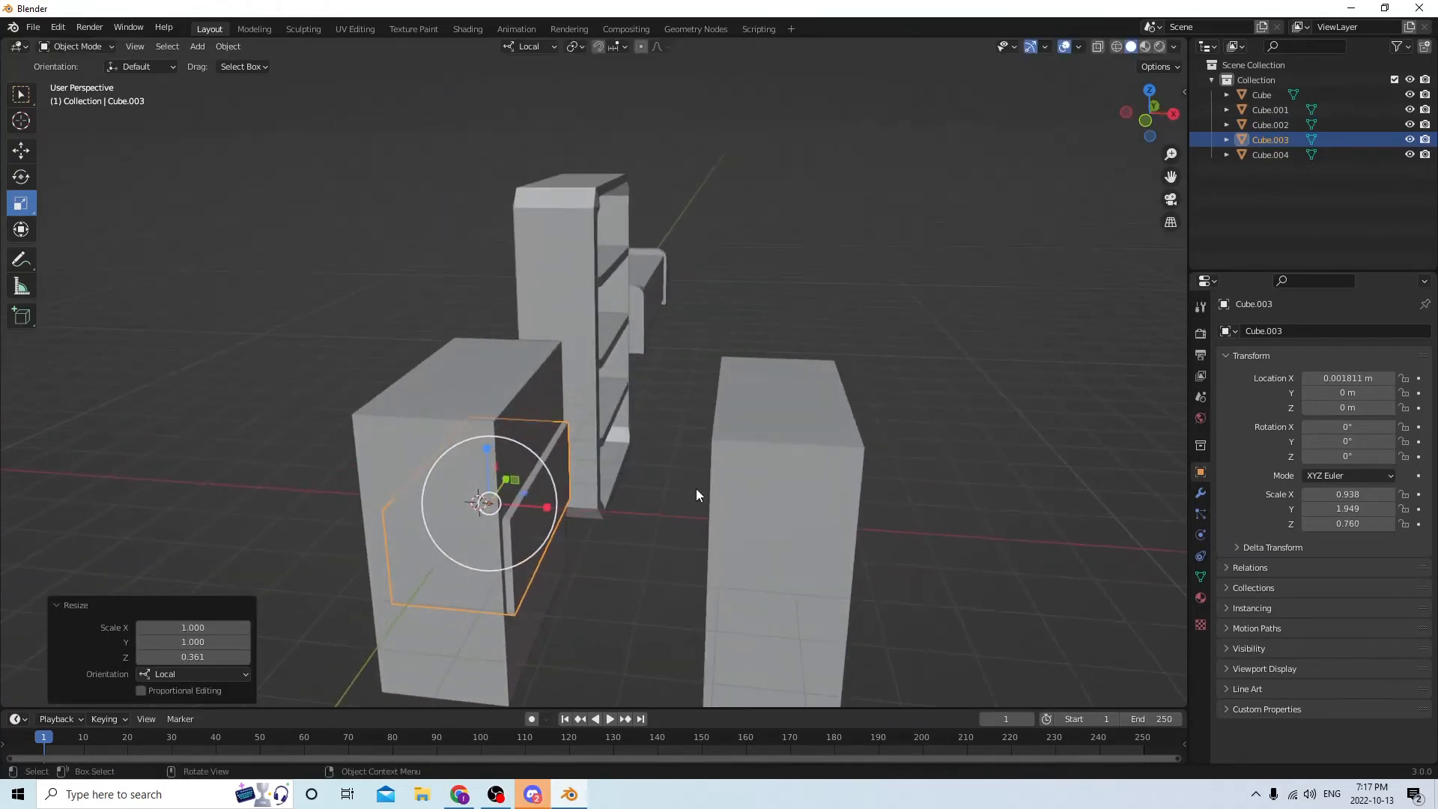
Move the spare full-height block farther from the cabinet, to about 0.12082 m on X, and delete it
{"action": "left_click", "coordinate": [734, 486]}
{"action": "scroll", "coordinate": [704, 469], "scroll_direction": "down", "scroll_amount": 4}
{"action": "left_click", "coordinate": [21, 151]}
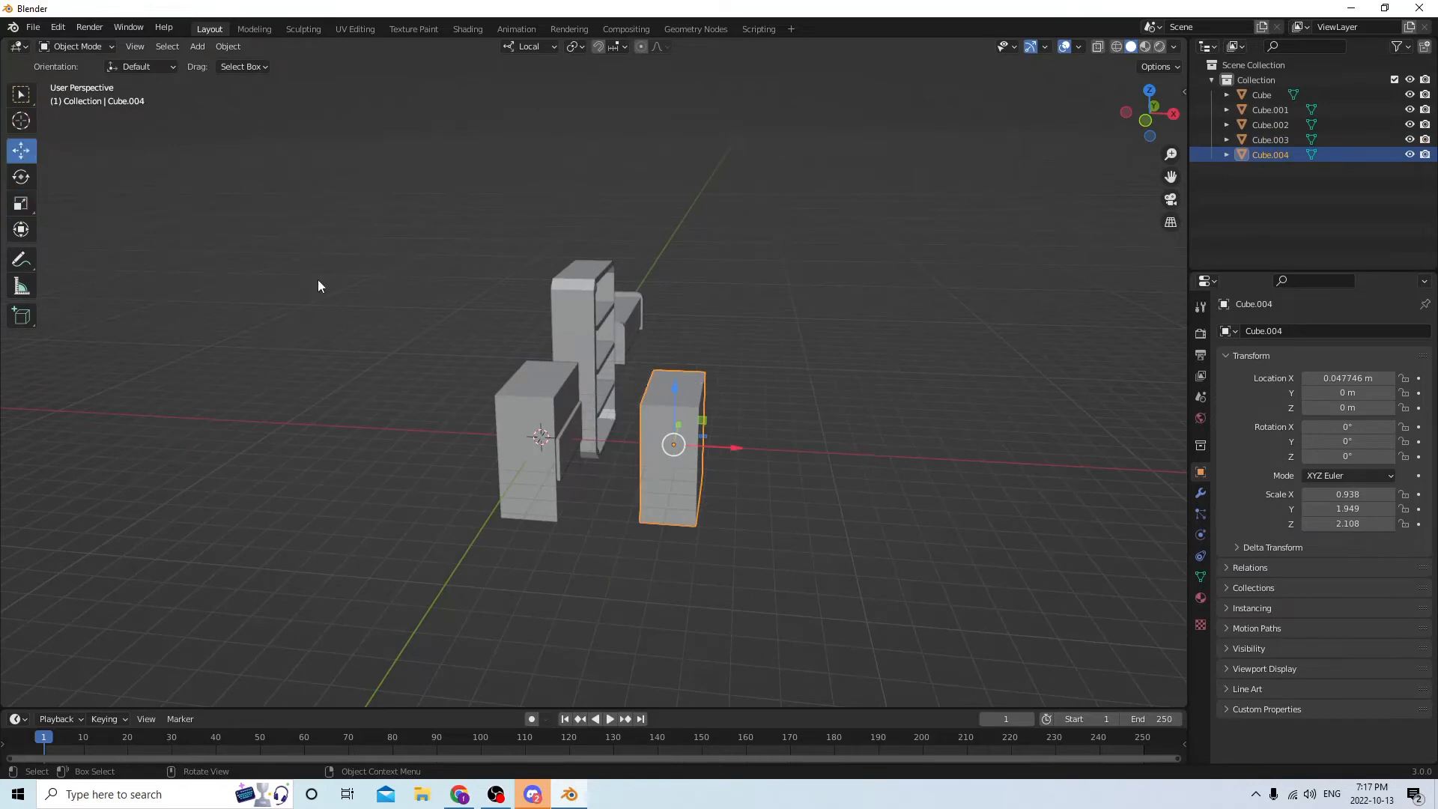
{"action": "left_click_drag", "start_coordinate": [714, 448], "coordinate": [938, 462]}
{"action": "middle_click_drag", "start_coordinate": [937, 461], "coordinate": [752, 402]}
{"action": "scroll", "coordinate": [652, 411], "scroll_direction": "up", "scroll_amount": 5}
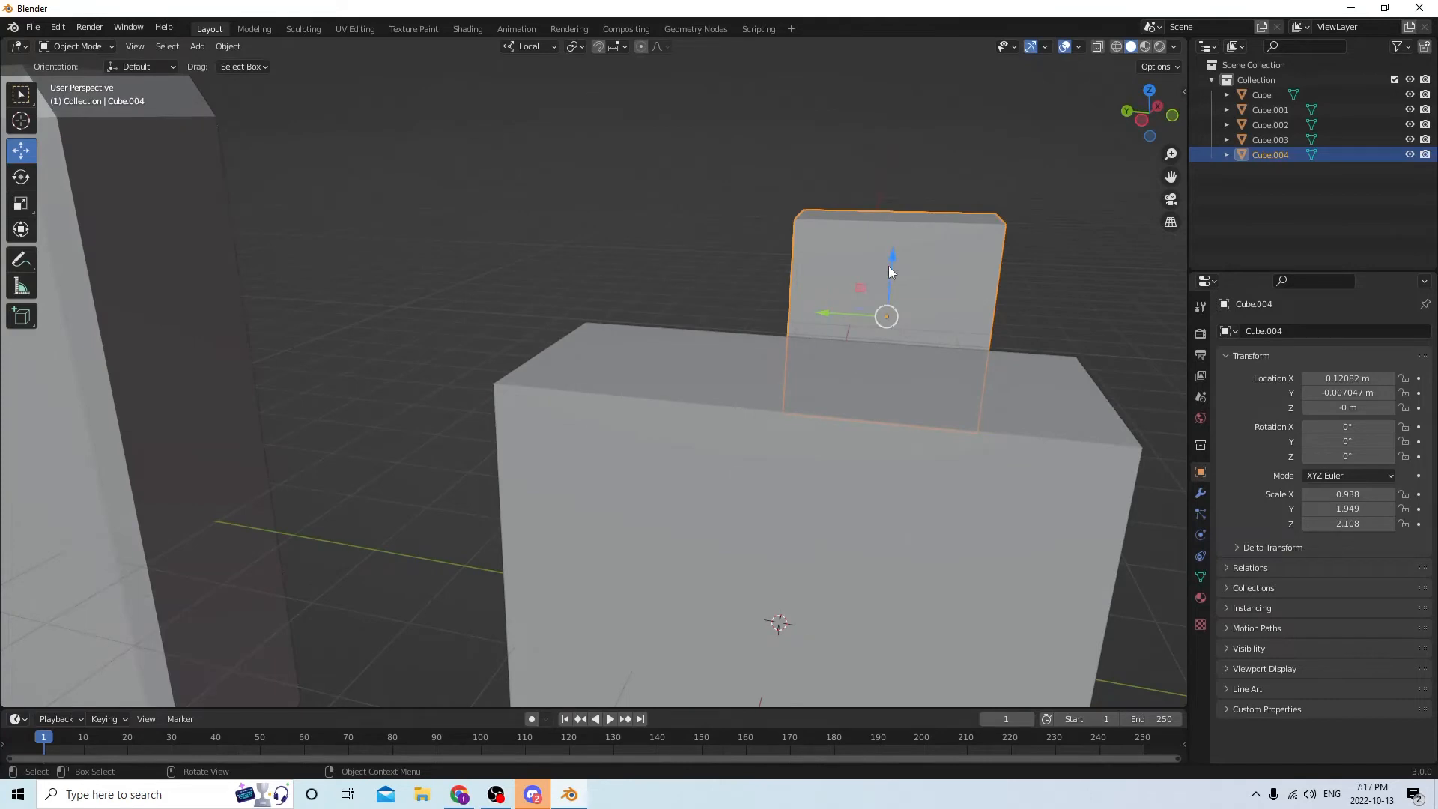
{"action": "key", "text": "Delete"}
{"action": "scroll", "coordinate": [586, 287], "scroll_direction": "down", "scroll_amount": 3}
{"action": "middle_click_drag", "start_coordinate": [822, 258], "coordinate": [493, 269]}
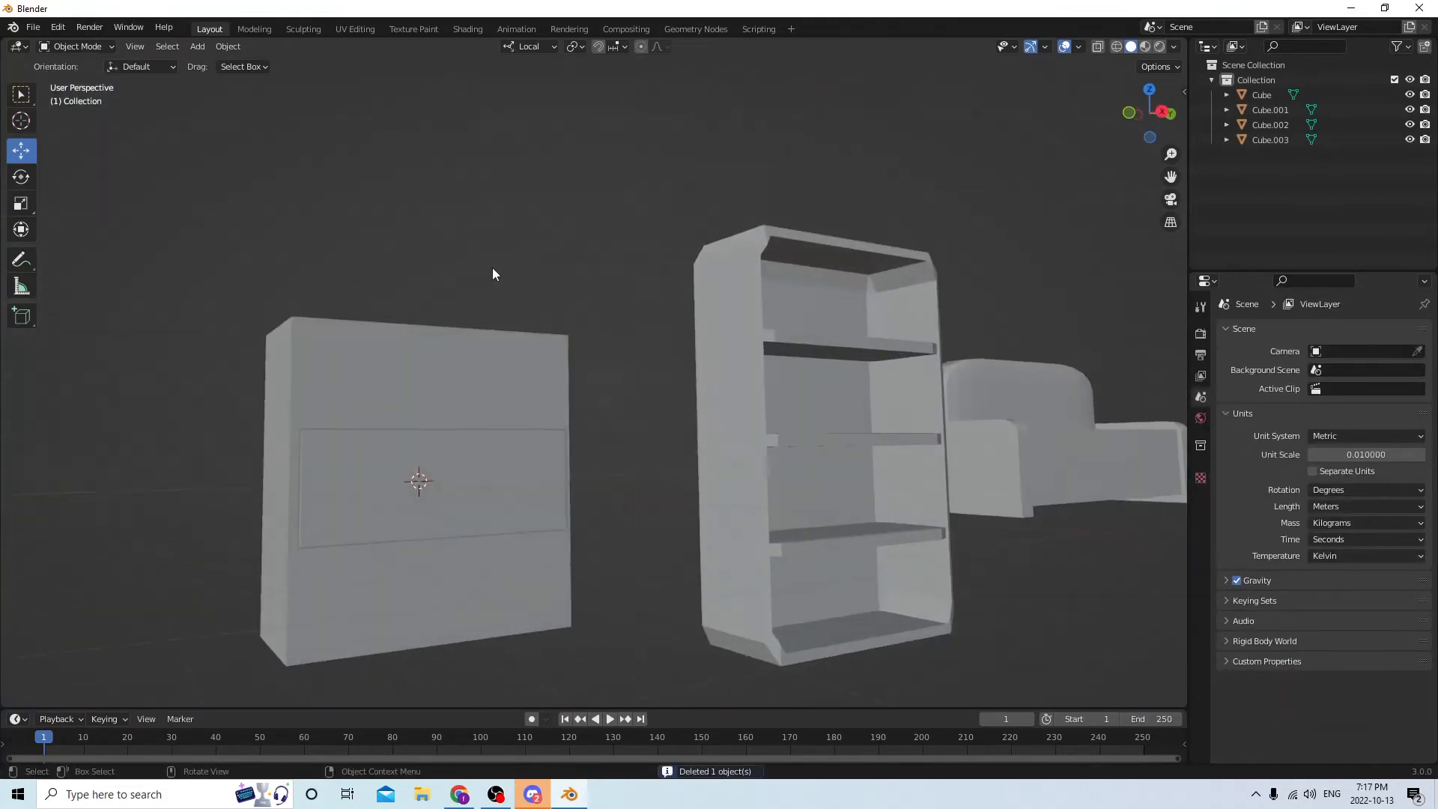
Duplicate the drawer block and lower the copy about 0.015285 m along Z
{"action": "left_click", "coordinate": [408, 479]}
{"action": "middle_click_drag", "start_coordinate": [408, 479], "coordinate": [441, 453]}
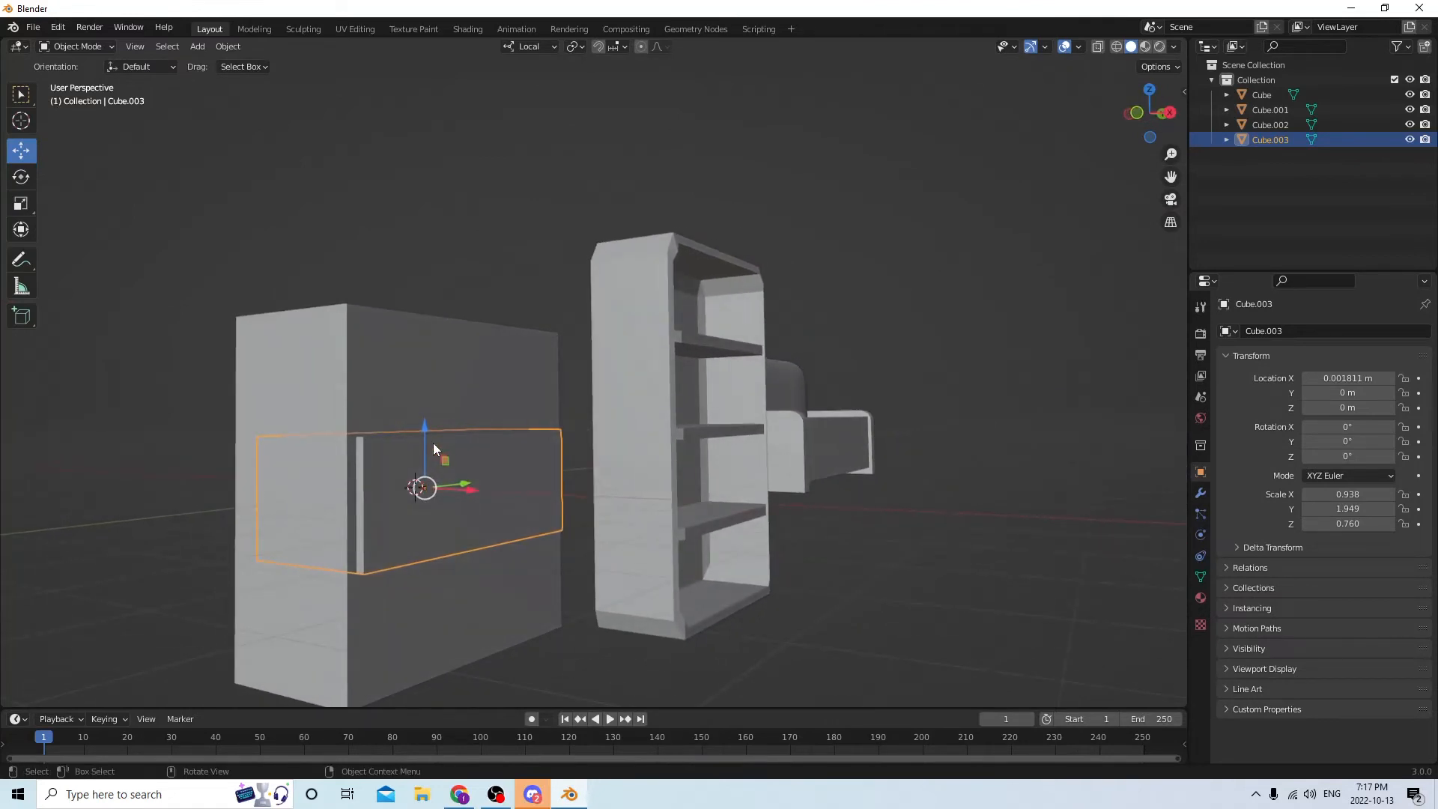
{"action": "key", "text": "shift+d"}
{"action": "key", "text": "Escape"}
{"action": "key", "text": "g"}
{"action": "key", "text": "z"}
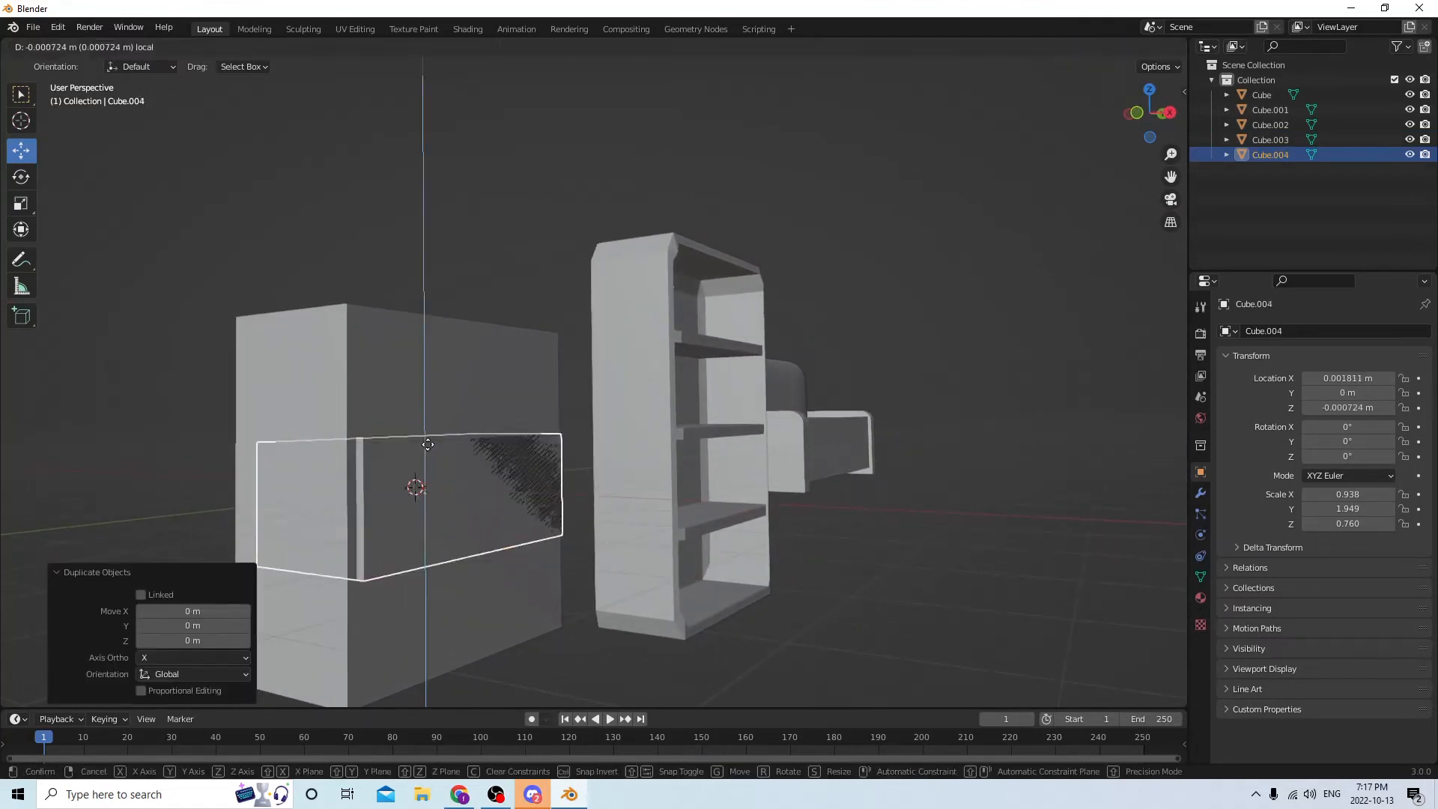
{"action": "left_click", "coordinate": [443, 540]}
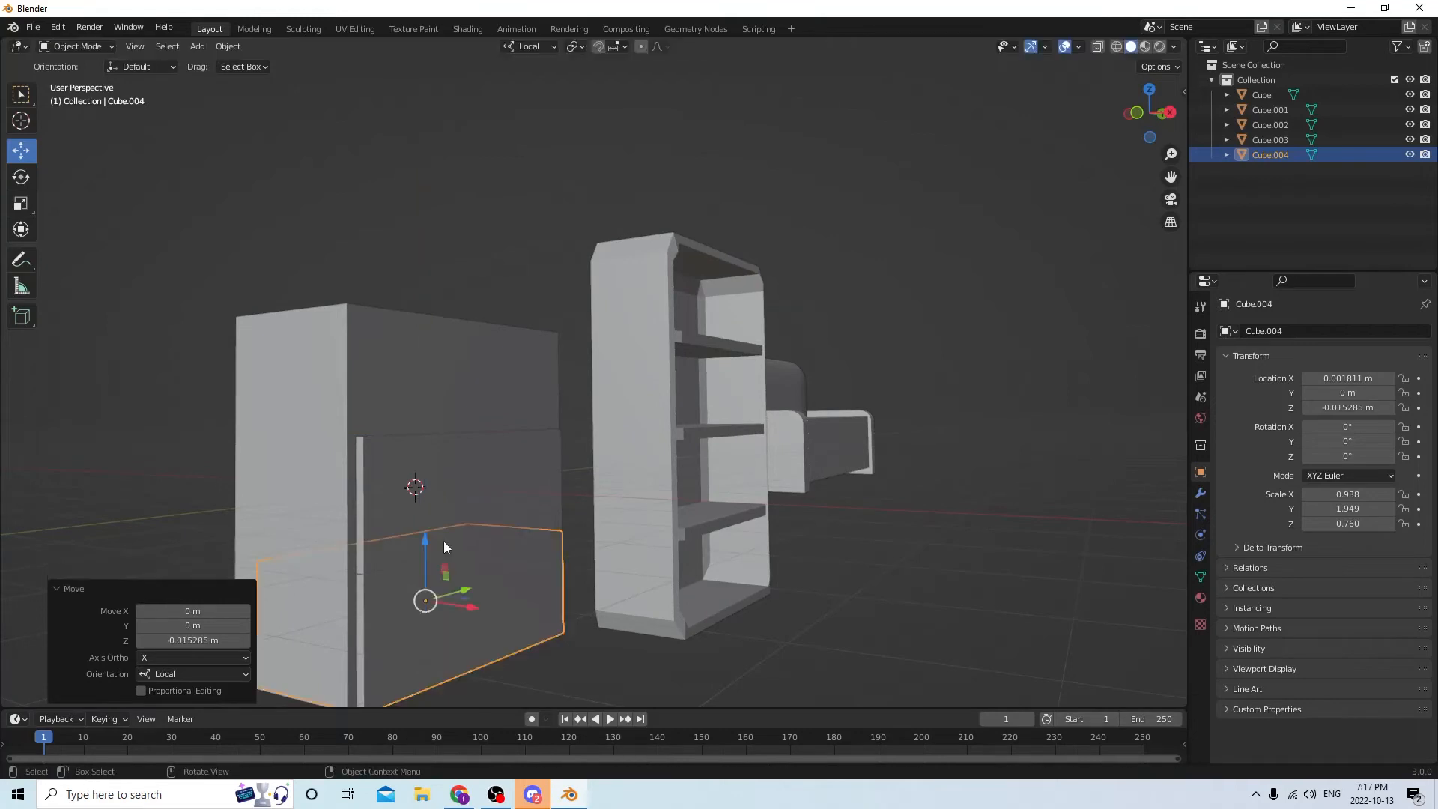
{"action": "middle_click_drag", "start_coordinate": [443, 541], "coordinate": [403, 470]}
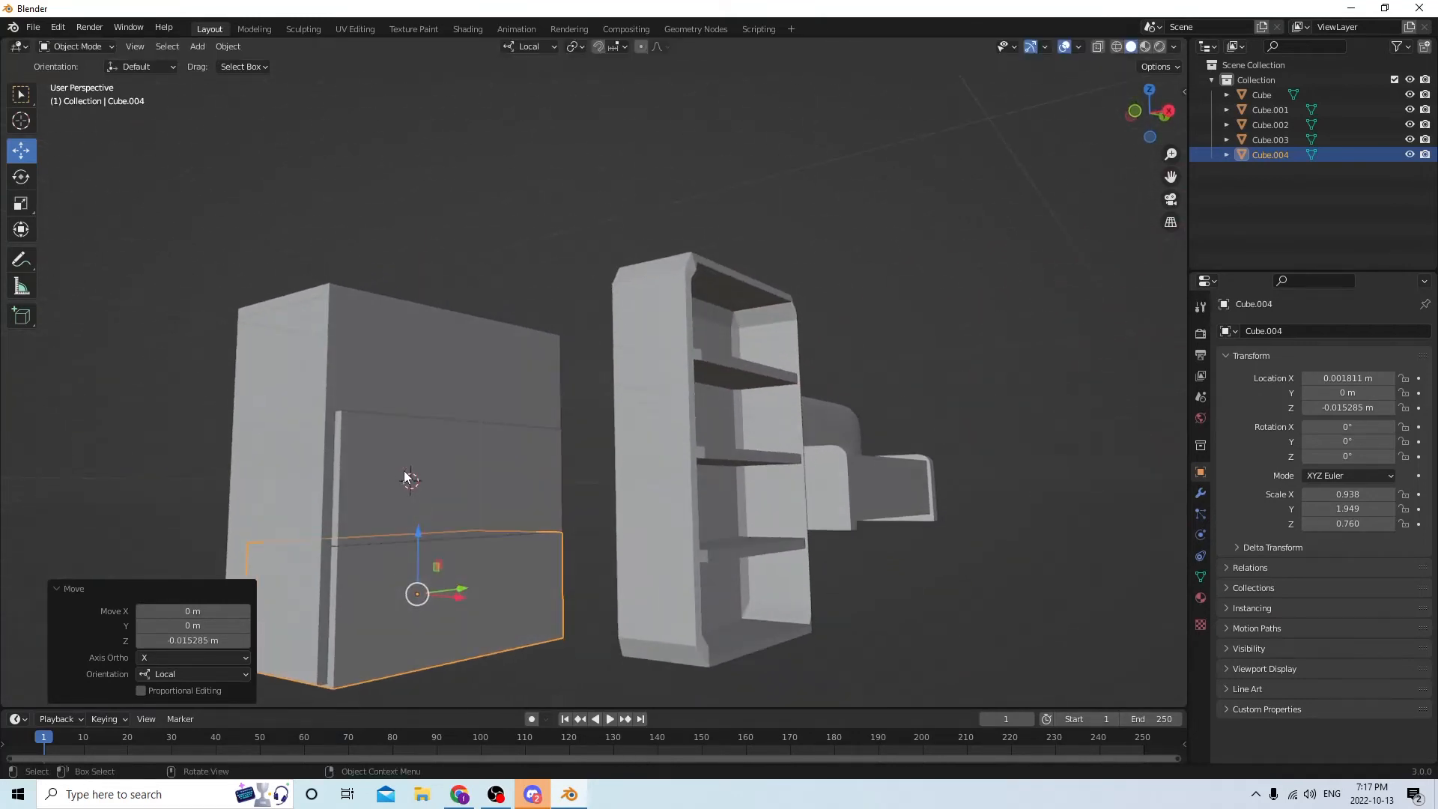
Delete the lowered drawer copy
{"action": "key", "text": "ctrl+z"}
{"action": "key", "text": "ctrl+shift+z"}
{"action": "key", "text": "Delete"}
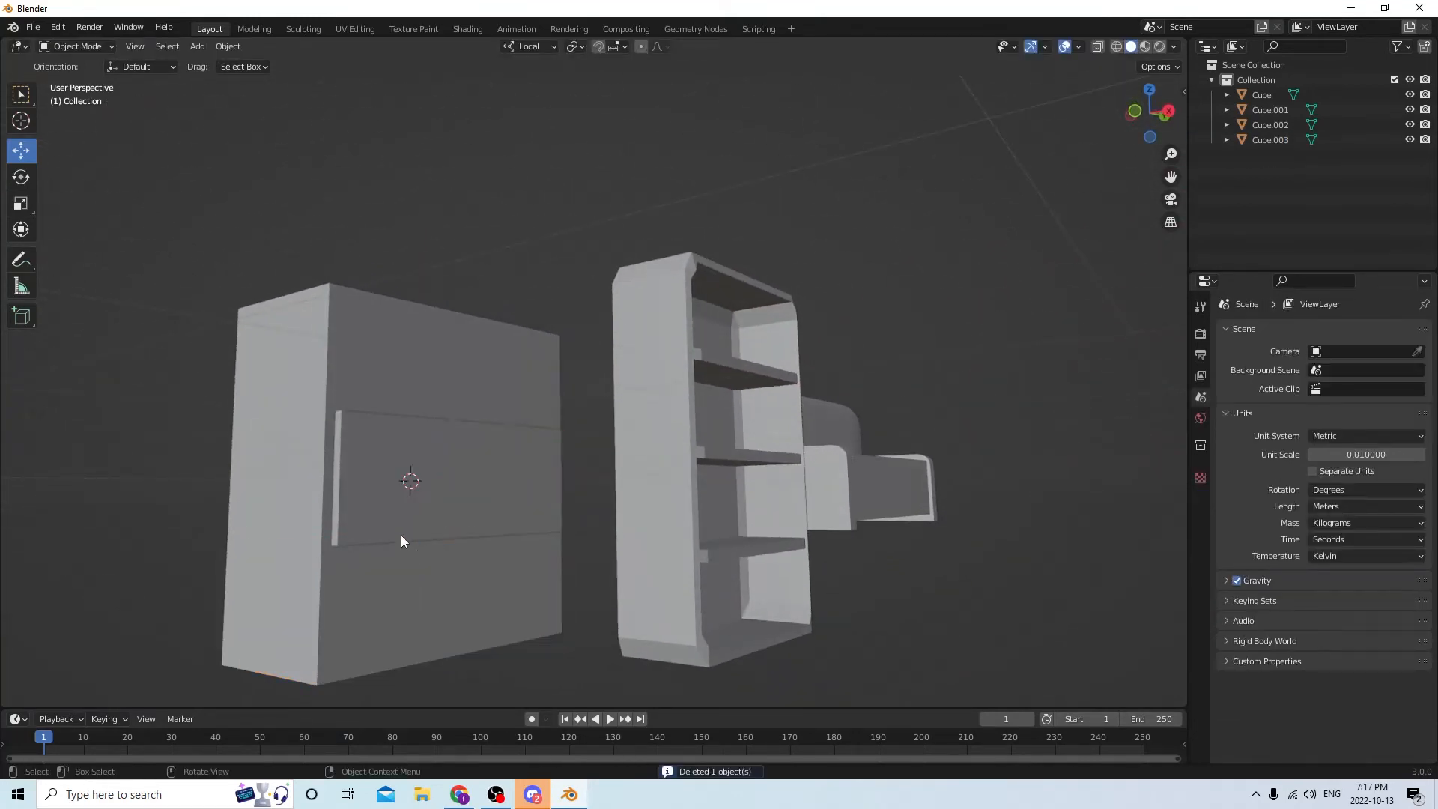
Reduce the remaining drawer block's Z scale to about 0.567
{"action": "left_click", "coordinate": [269, 429]}
{"action": "left_click", "coordinate": [23, 203]}
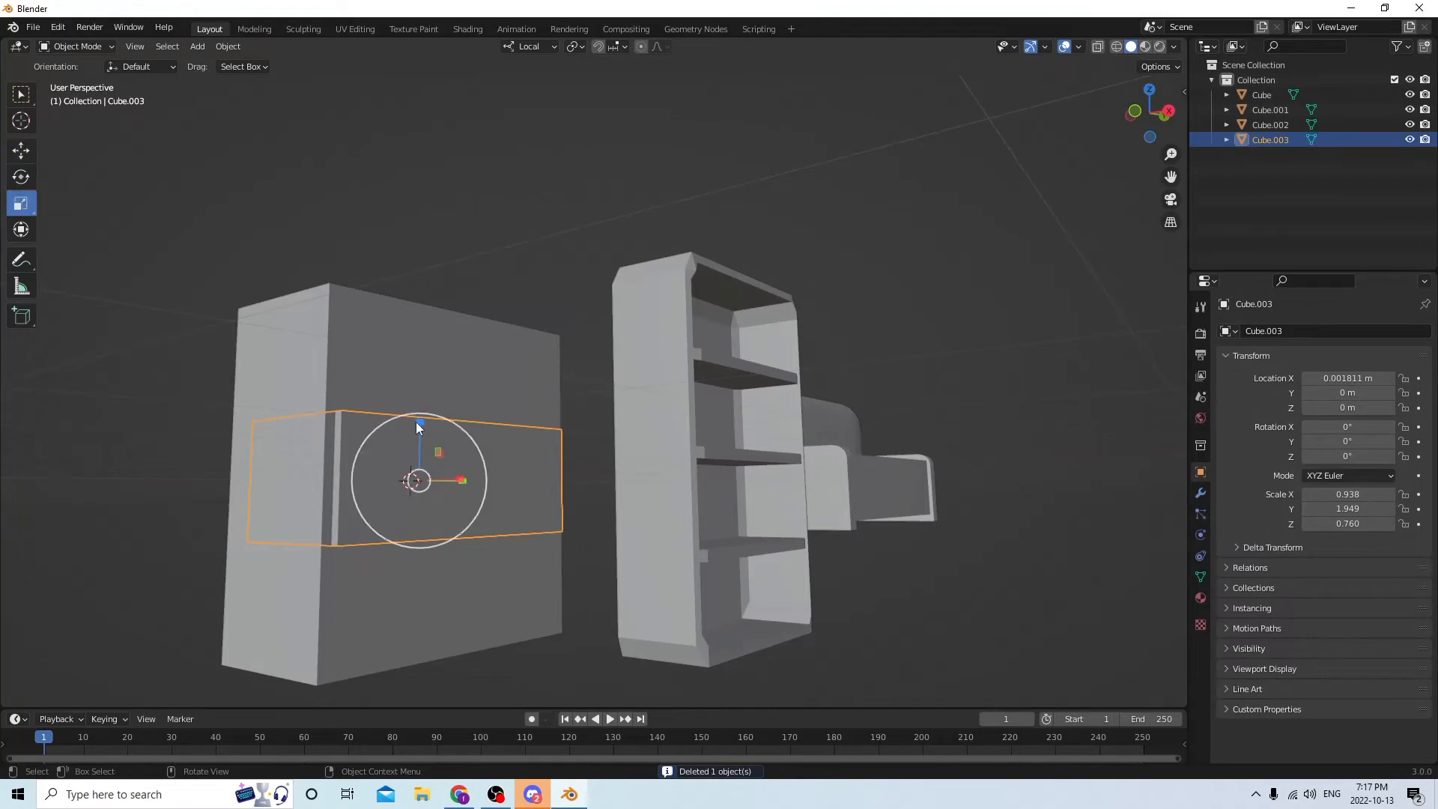
{"action": "left_click_drag", "start_coordinate": [415, 421], "coordinate": [412, 439]}
{"action": "middle_click_drag", "start_coordinate": [412, 439], "coordinate": [440, 465]}
Duplicate the drawer block and raise the copy about 0.014085 m along Z as the upper drawer
{"action": "key", "text": "shift+d"}
{"action": "key", "text": "Escape"}
{"action": "left_click", "coordinate": [33, 155]}
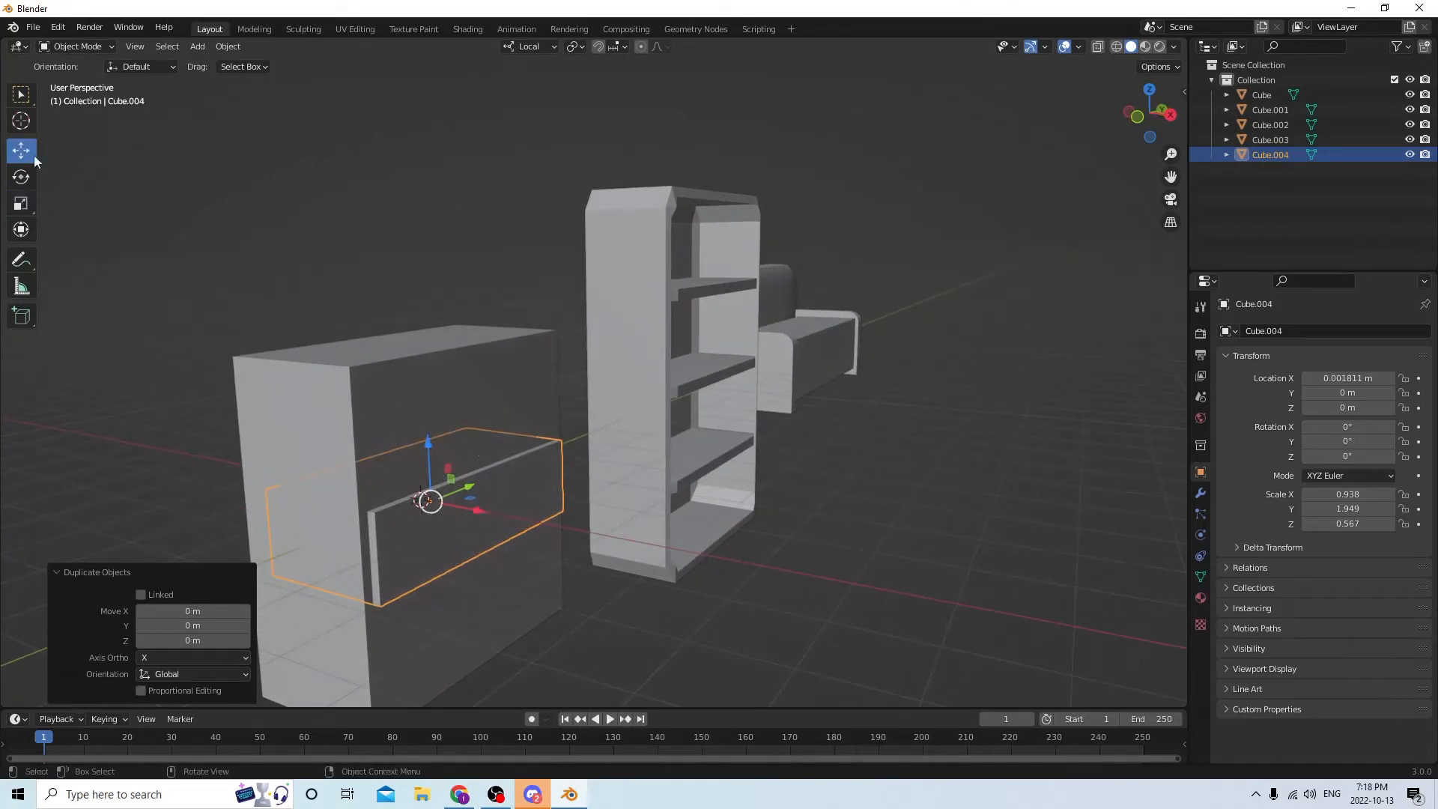
{"action": "left_click_drag", "start_coordinate": [423, 441], "coordinate": [408, 334]}
{"action": "middle_click_drag", "start_coordinate": [402, 353], "coordinate": [434, 381]}
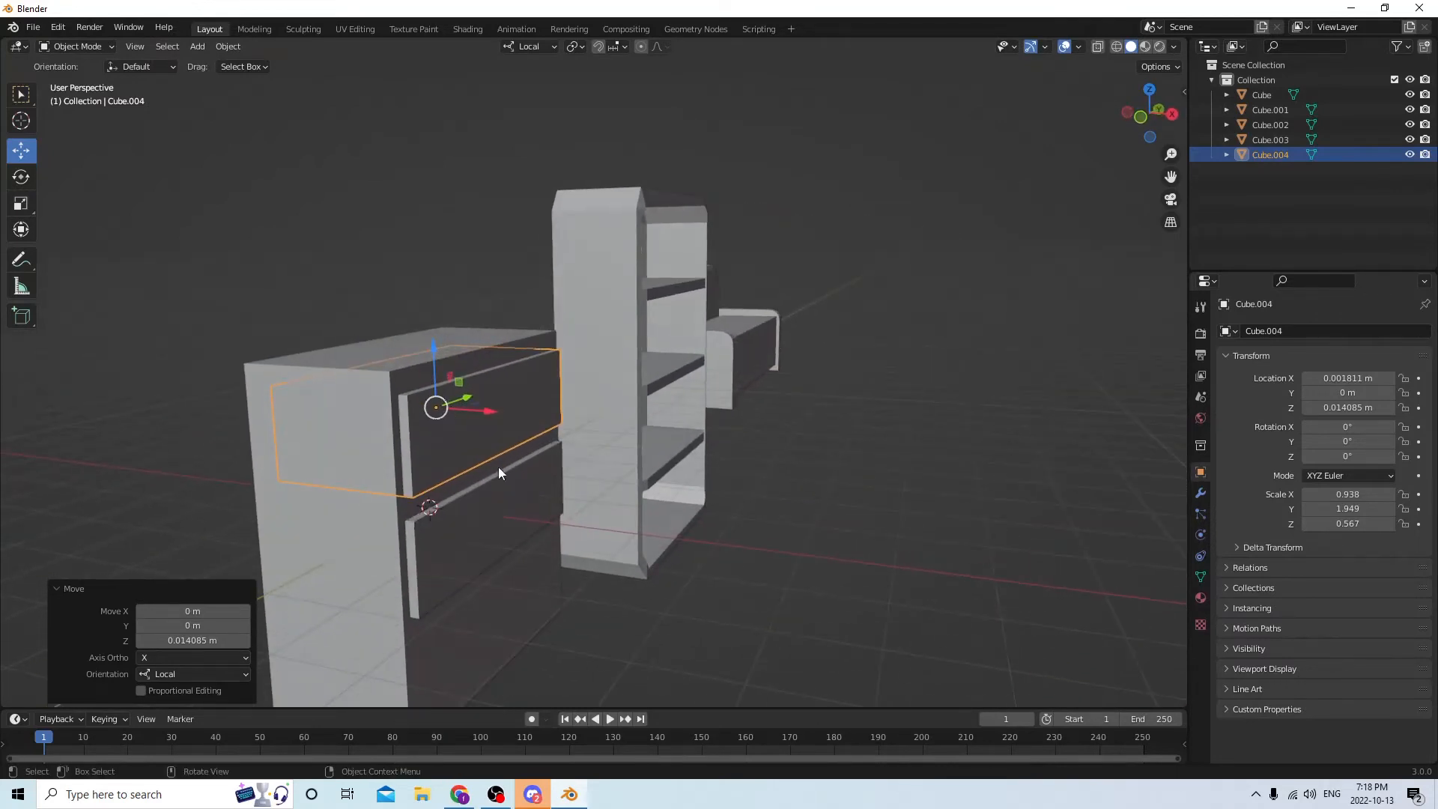
Duplicate the middle drawer block and lower the copy along Z as the bottom drawer
{"action": "left_click", "coordinate": [479, 508]}
{"action": "middle_click_drag", "start_coordinate": [479, 508], "coordinate": [397, 454]}
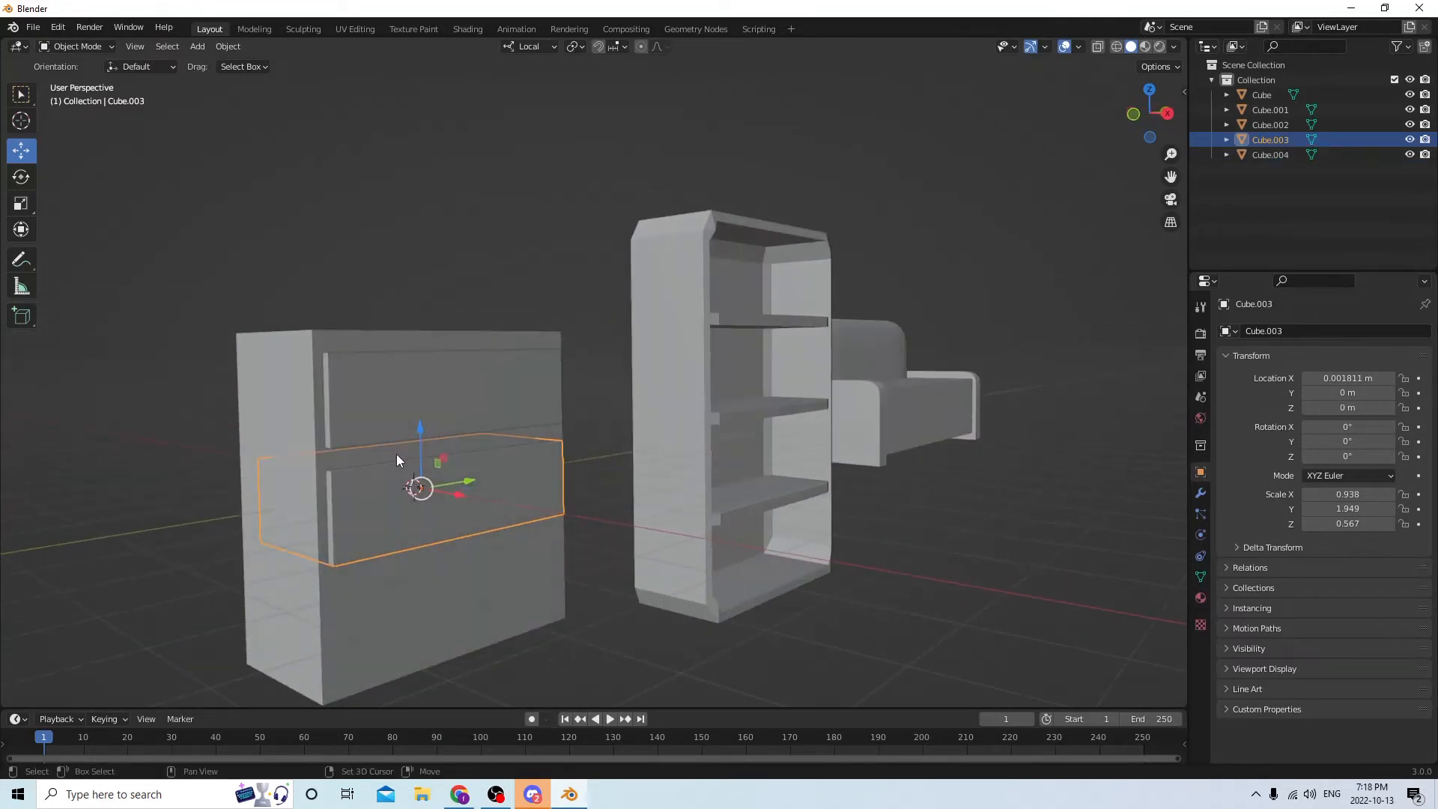
{"action": "key", "text": "shift+d"}
{"action": "right_click", "coordinate": [442, 384]}
{"action": "left_click_drag", "start_coordinate": [424, 425], "coordinate": [425, 517]}
{"action": "middle_click_drag", "start_coordinate": [424, 511], "coordinate": [504, 496]}
Duplicate all three drawer blocks together and move the copies about 0.041568 m along X, in front of the cabinet
{"action": "left_click", "coordinate": [515, 466], "text": "shift"}
{"action": "left_click", "coordinate": [498, 424], "text": "shift"}
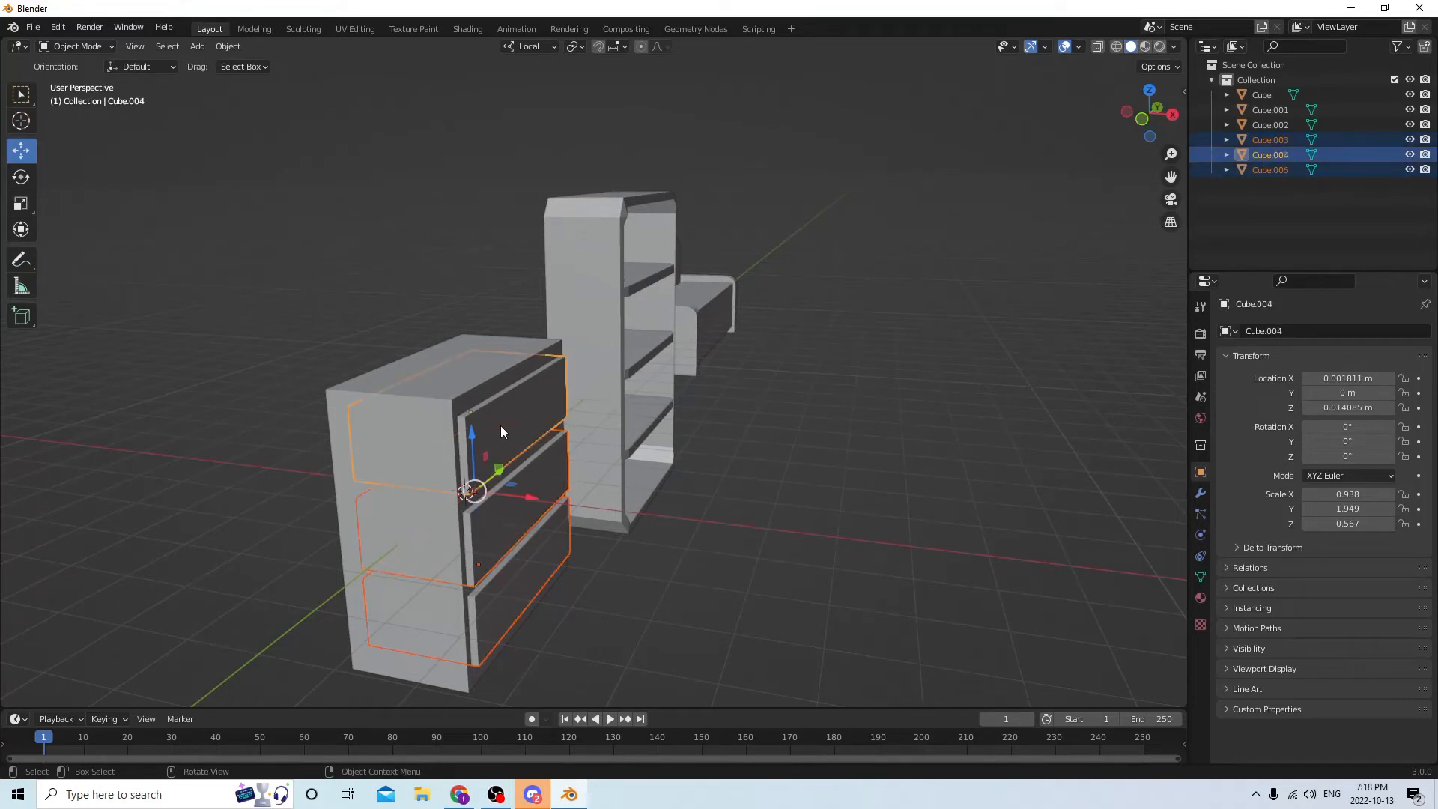
{"action": "key", "text": "shift+d"}
{"action": "right_click", "coordinate": [635, 424]}
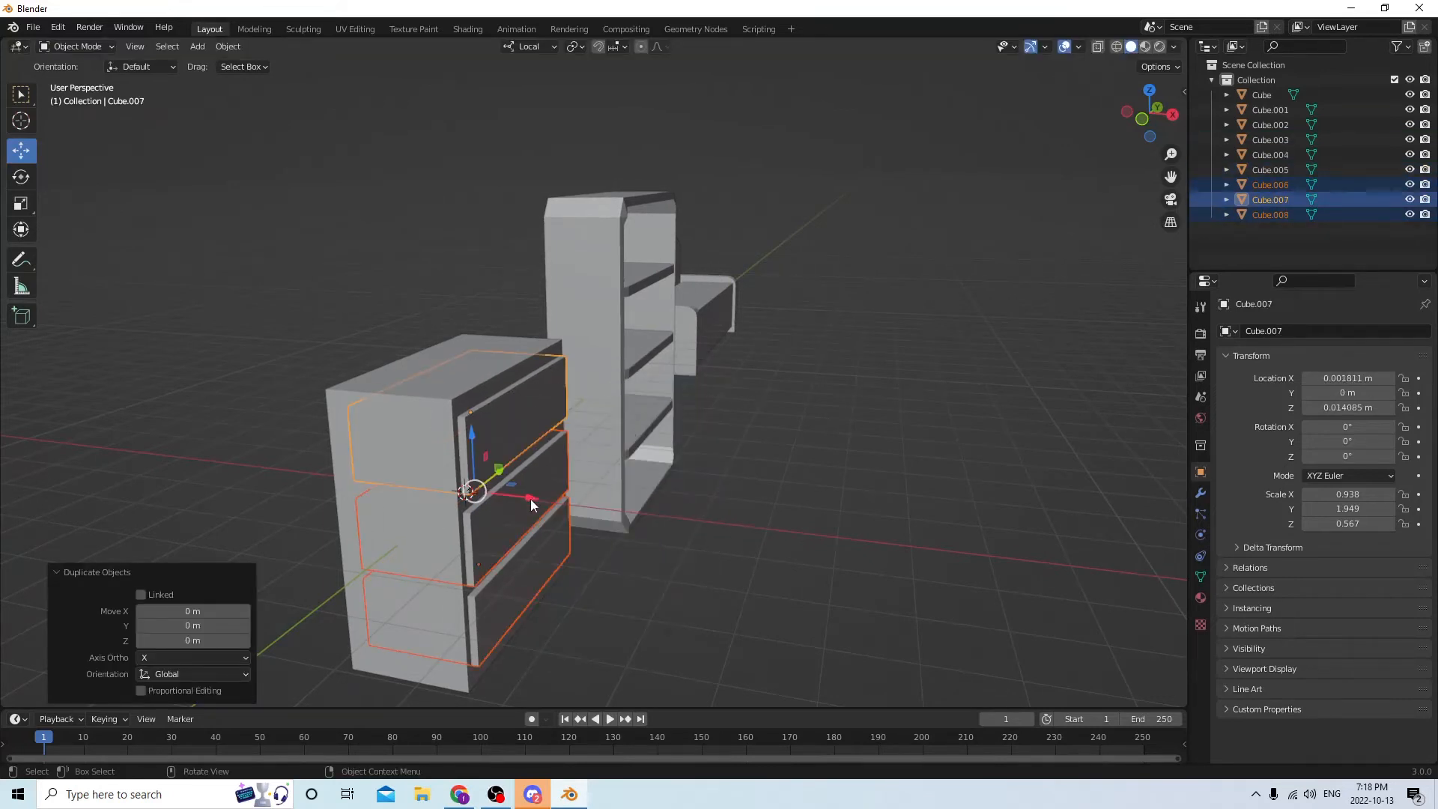
{"action": "left_click_drag", "start_coordinate": [531, 500], "coordinate": [599, 517]}
{"action": "middle_click_drag", "start_coordinate": [599, 517], "coordinate": [623, 481]}
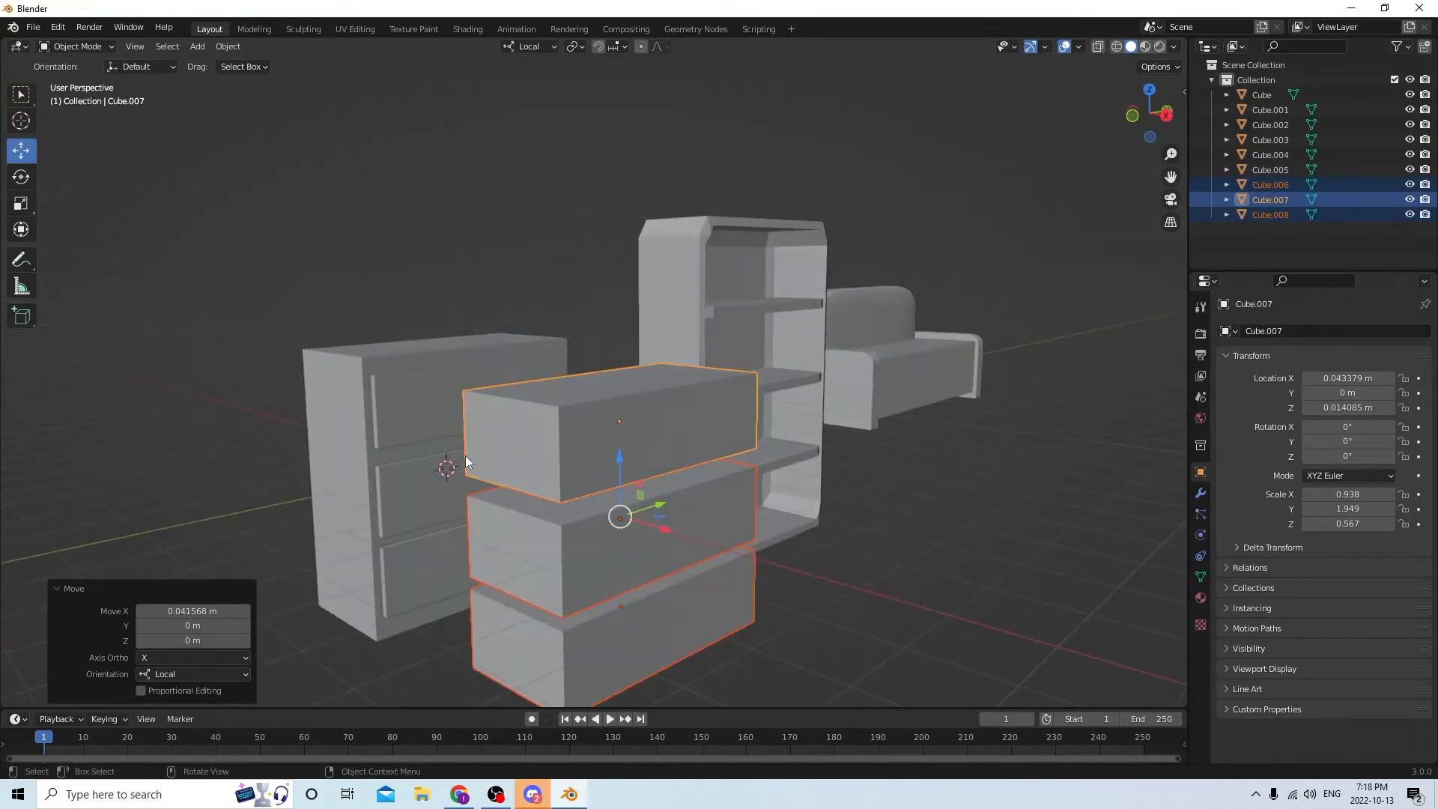
{"action": "mouse_move", "coordinate": [465, 456]}
{"action": "middle_mouse_down"}
{"action": "mouse_move", "coordinate": [524, 456]}
{"action": "mouse_move", "coordinate": [492, 452]}
{"action": "middle_mouse_up"}
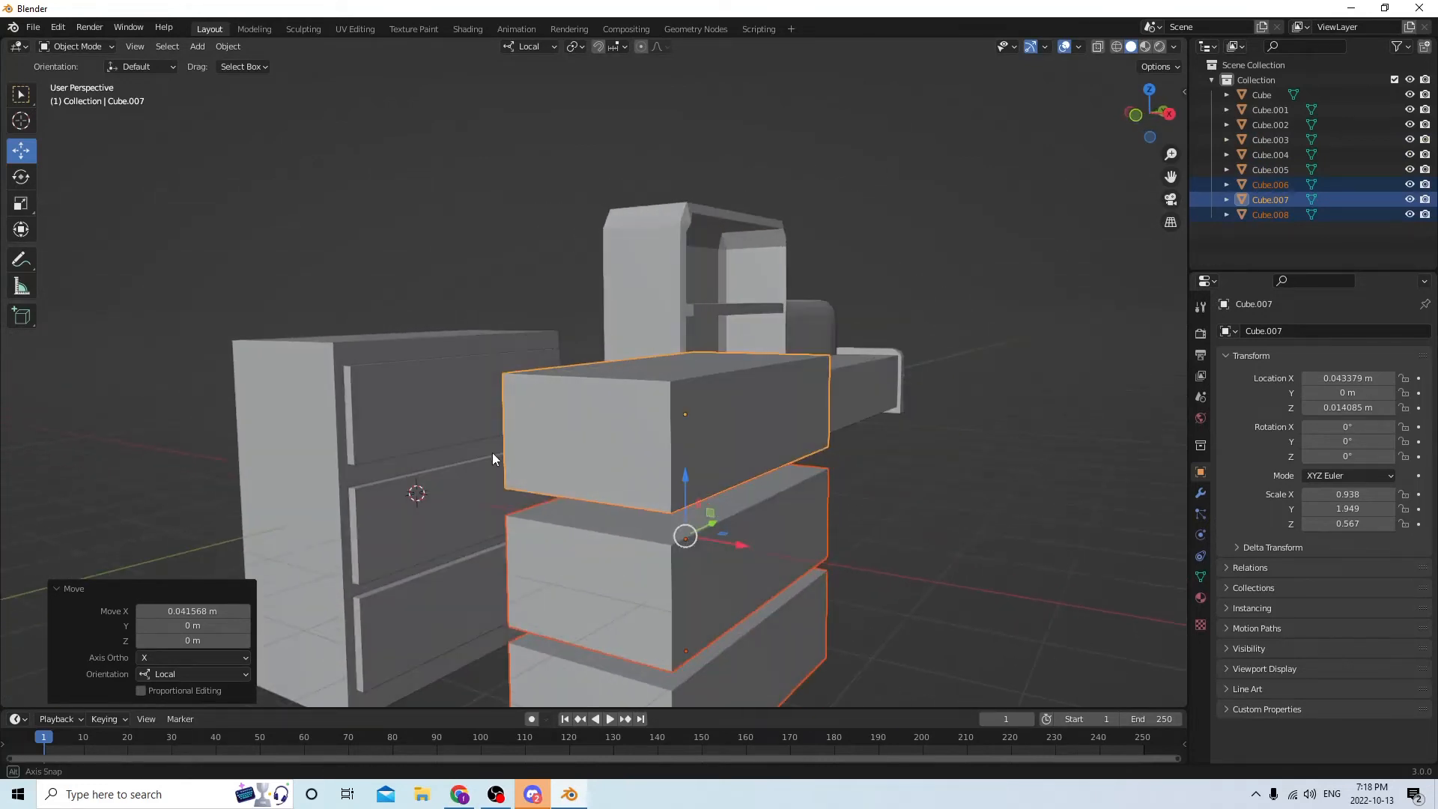
Cut the three drawer blocks out of the cabinet body with a Bool Tool Auto Boolean Difference
{"action": "left_click", "coordinate": [436, 568]}
{"action": "left_click", "coordinate": [391, 511], "text": "shift"}
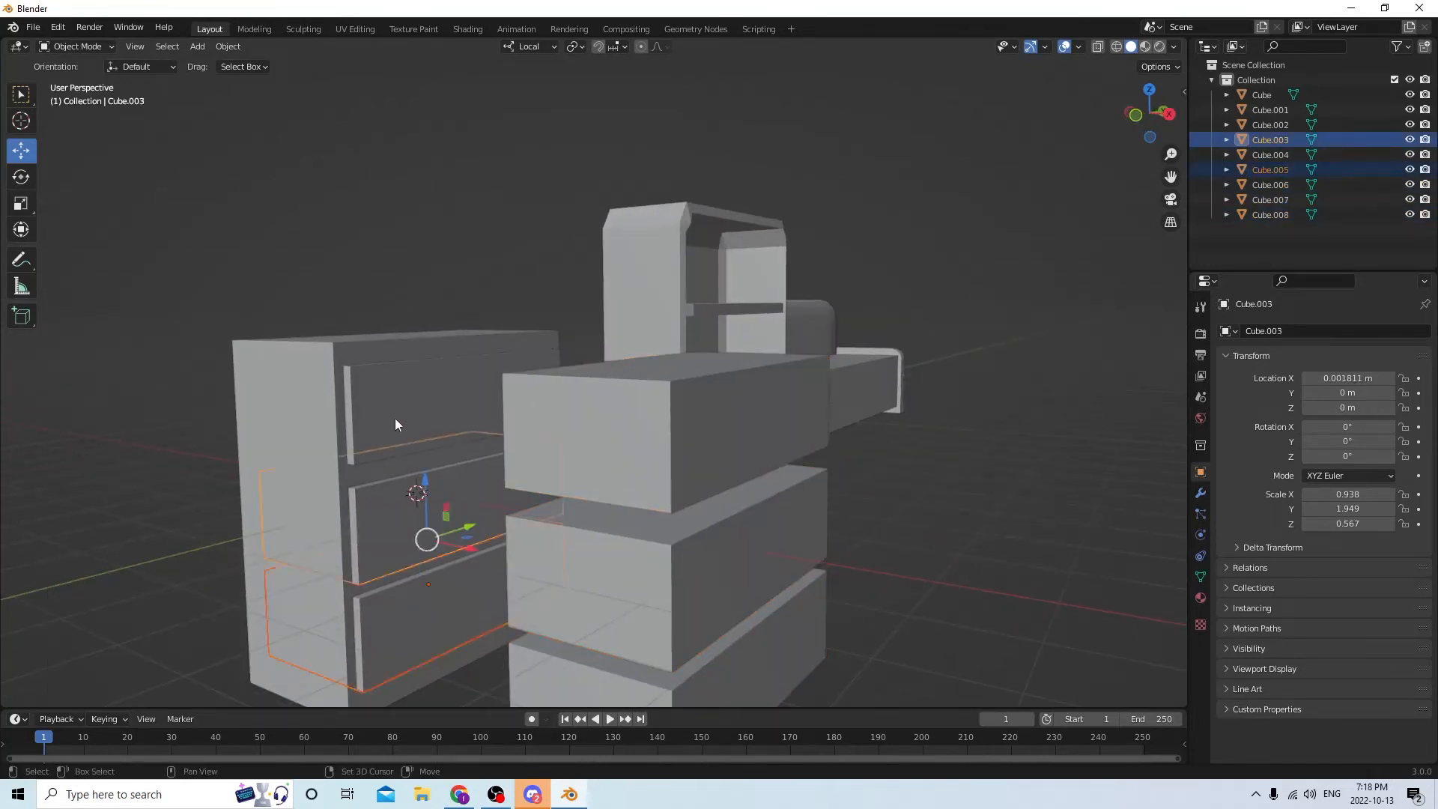
{"action": "left_click", "coordinate": [394, 418], "text": "shift"}
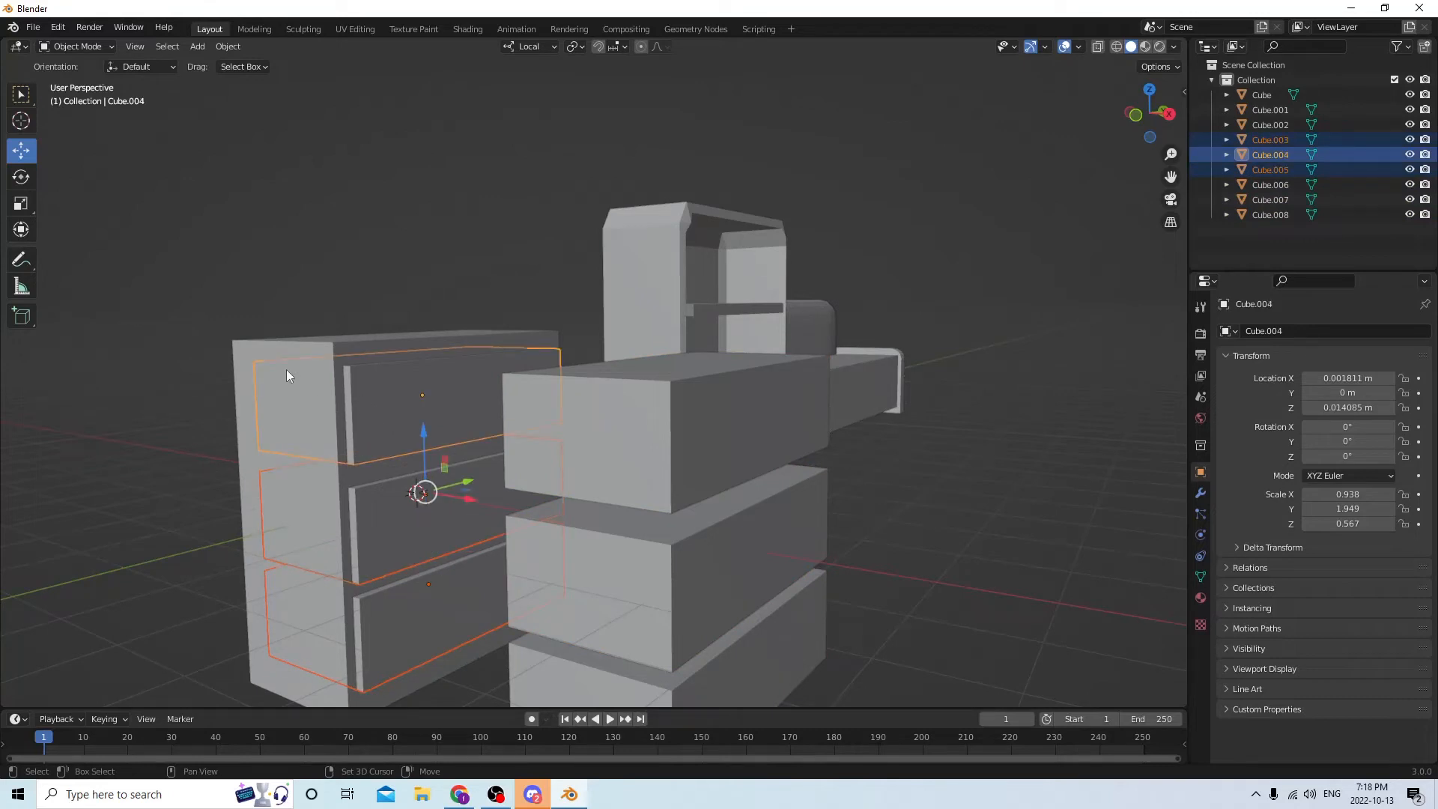
{"action": "left_click", "coordinate": [417, 626]}
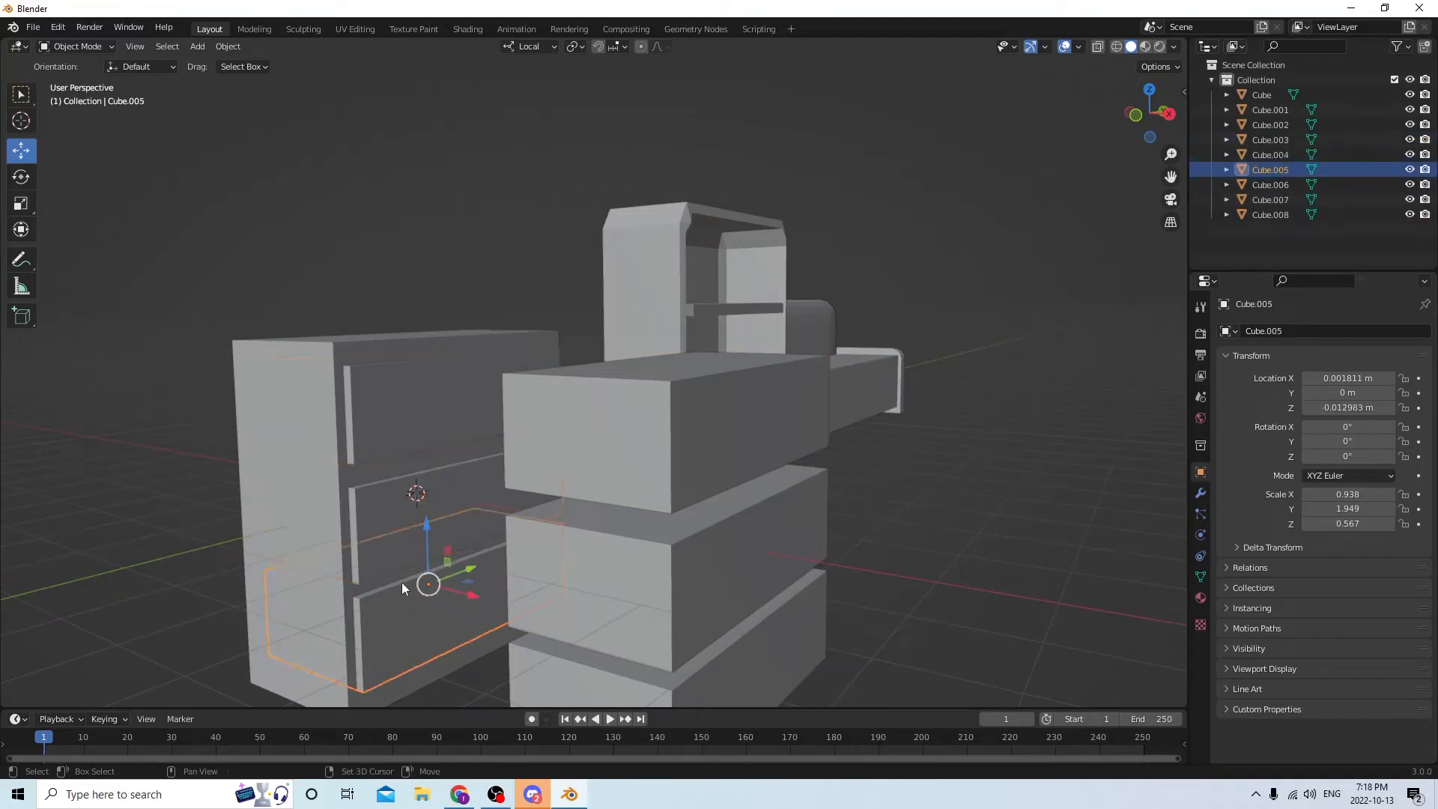
{"action": "left_click", "coordinate": [361, 465], "text": "shift"}
{"action": "left_click", "coordinate": [367, 416], "text": "shift"}
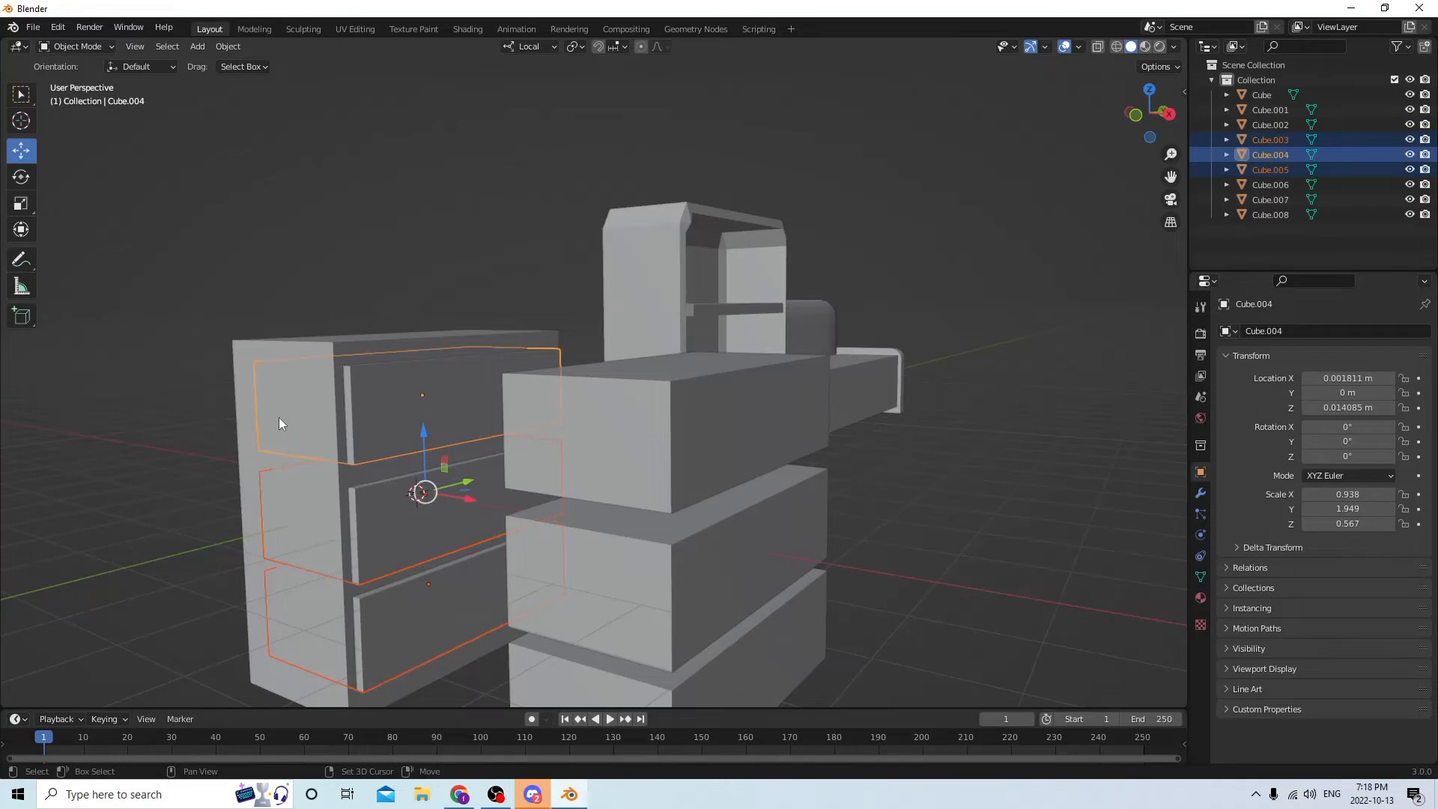
{"action": "left_click", "coordinate": [279, 417], "text": "shift"}
{"action": "left_click", "coordinate": [228, 47]}
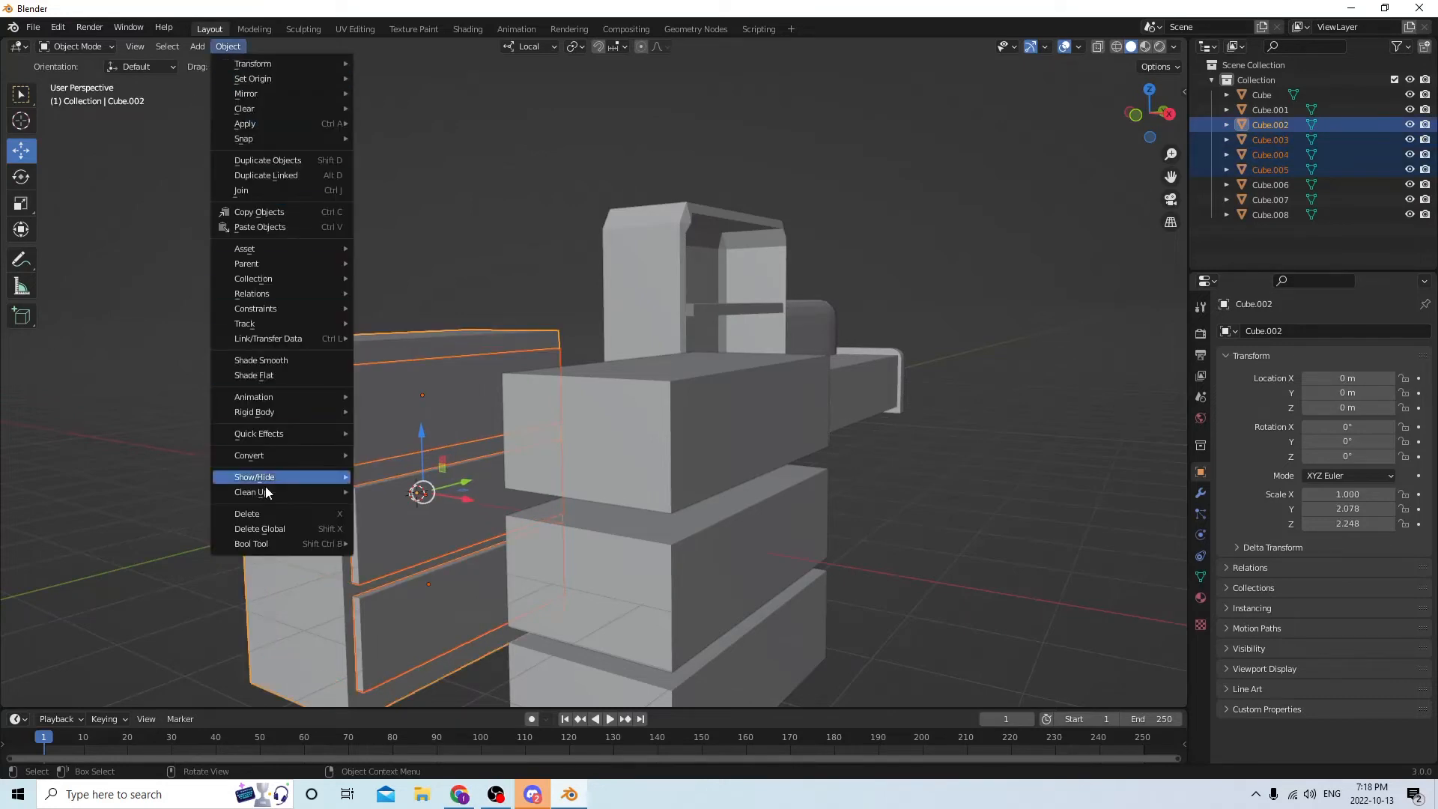
{"action": "mouse_move", "coordinate": [266, 544]}
{"action": "left_click", "coordinate": [401, 558]}
Duplicate the top drawer block in place and scale the copy uniformly by about 0.897
{"action": "middle_click_drag", "start_coordinate": [345, 437], "coordinate": [421, 461]}
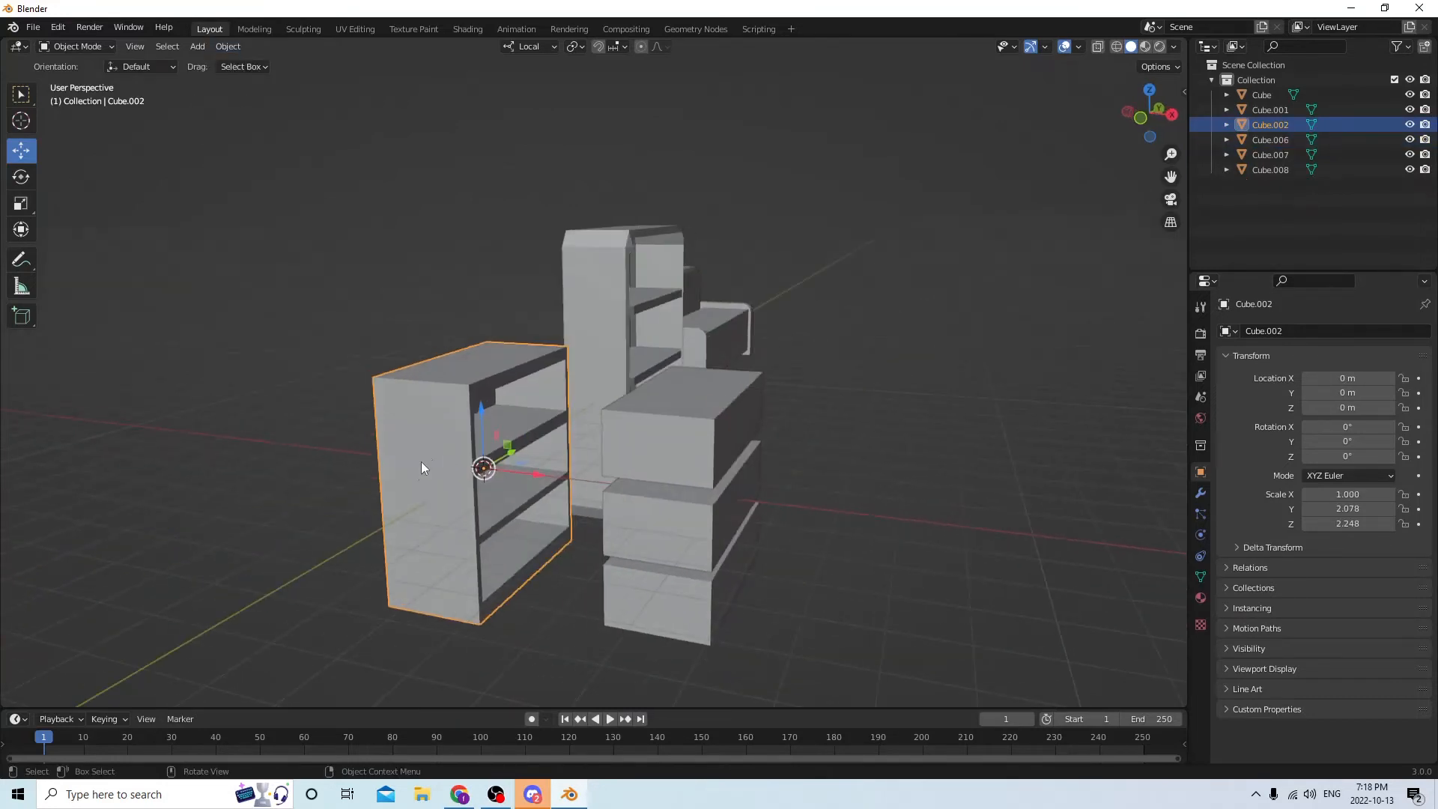
{"action": "left_click", "coordinate": [629, 438]}
{"action": "middle_click_drag", "start_coordinate": [629, 439], "coordinate": [495, 431]}
{"action": "key", "text": "shift+d"}
{"action": "right_click", "coordinate": [514, 305]}
{"action": "scroll", "coordinate": [632, 370], "scroll_direction": "up", "scroll_amount": 3}
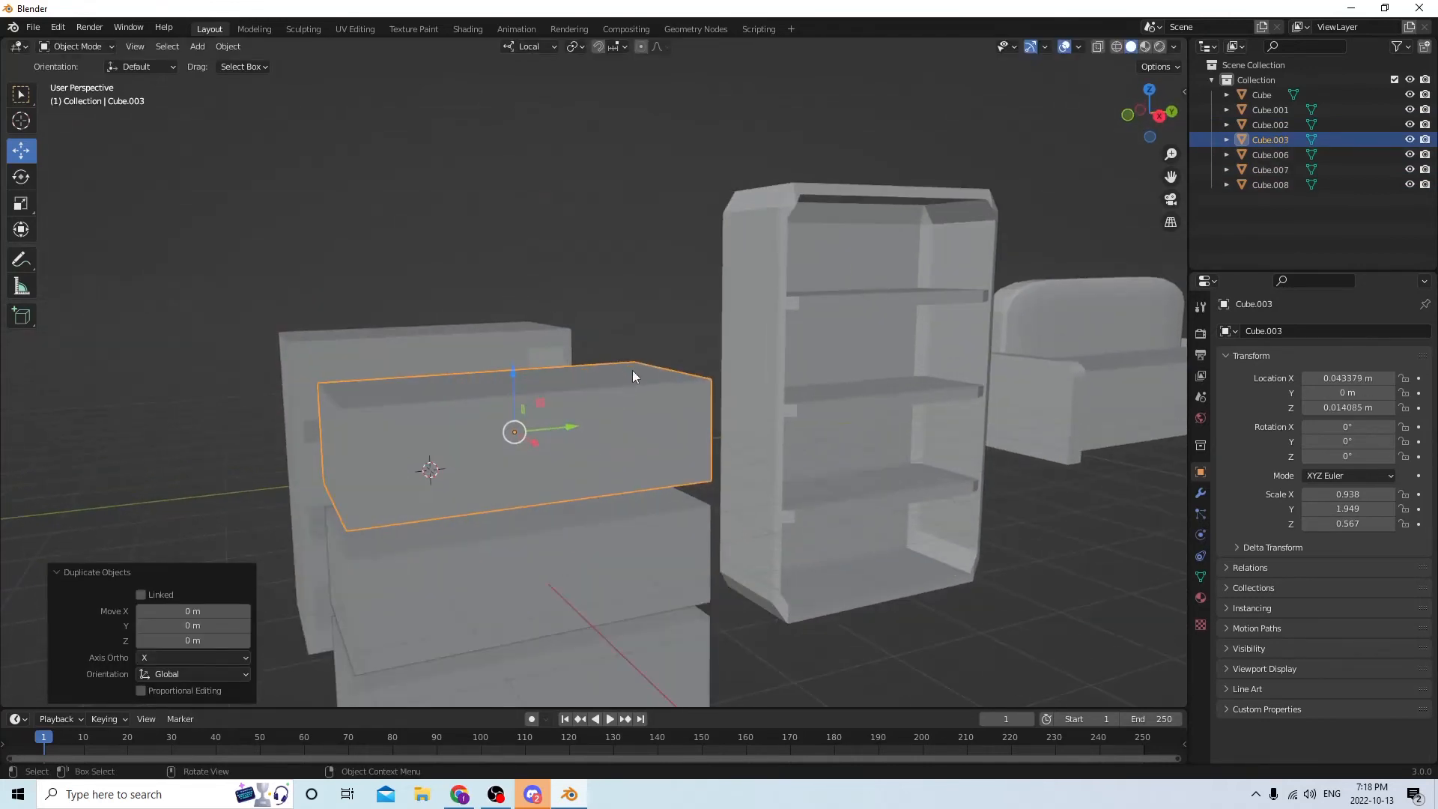
{"action": "middle_click_drag", "start_coordinate": [633, 370], "coordinate": [706, 390]}
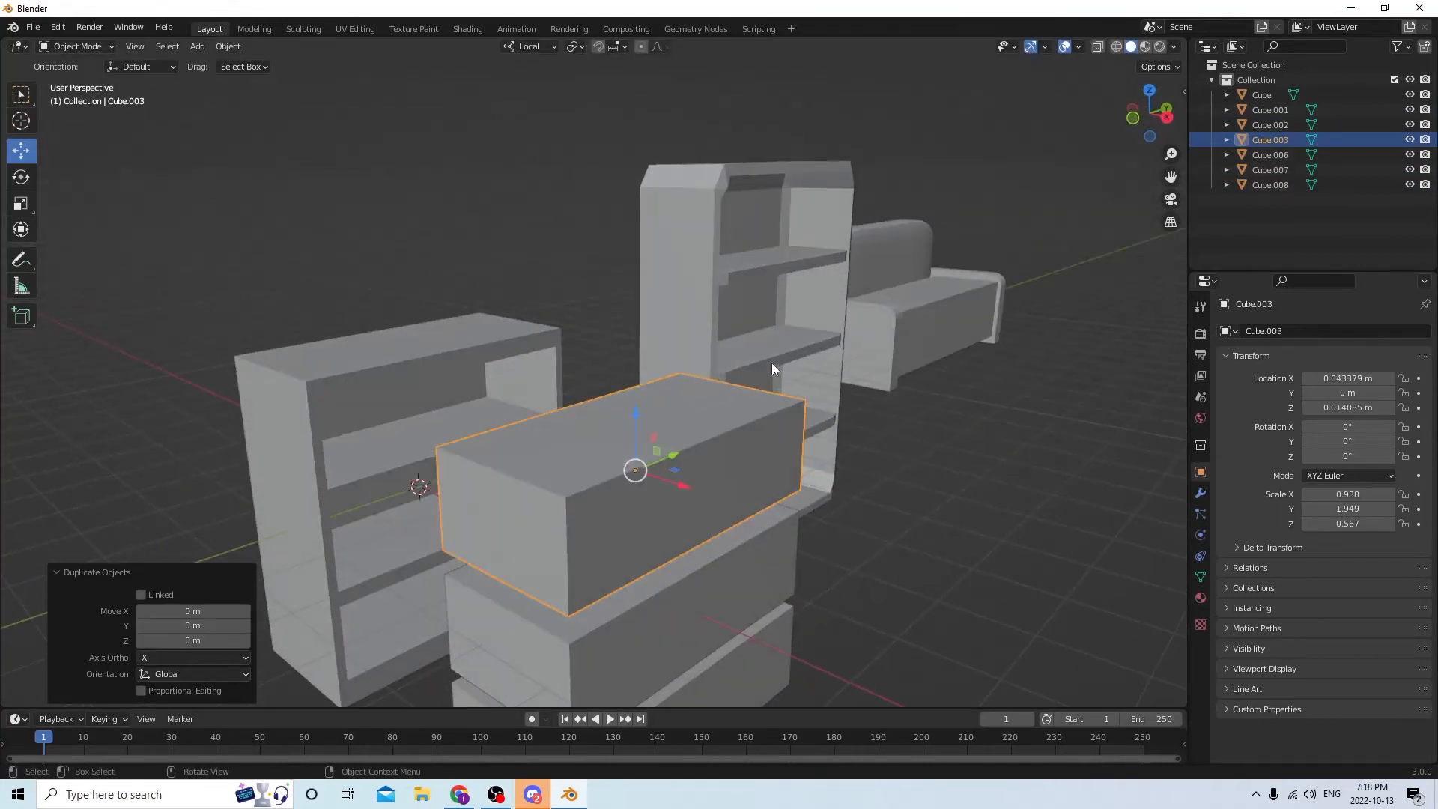
{"action": "key", "text": "s"}
{"action": "left_click", "coordinate": [750, 366]}
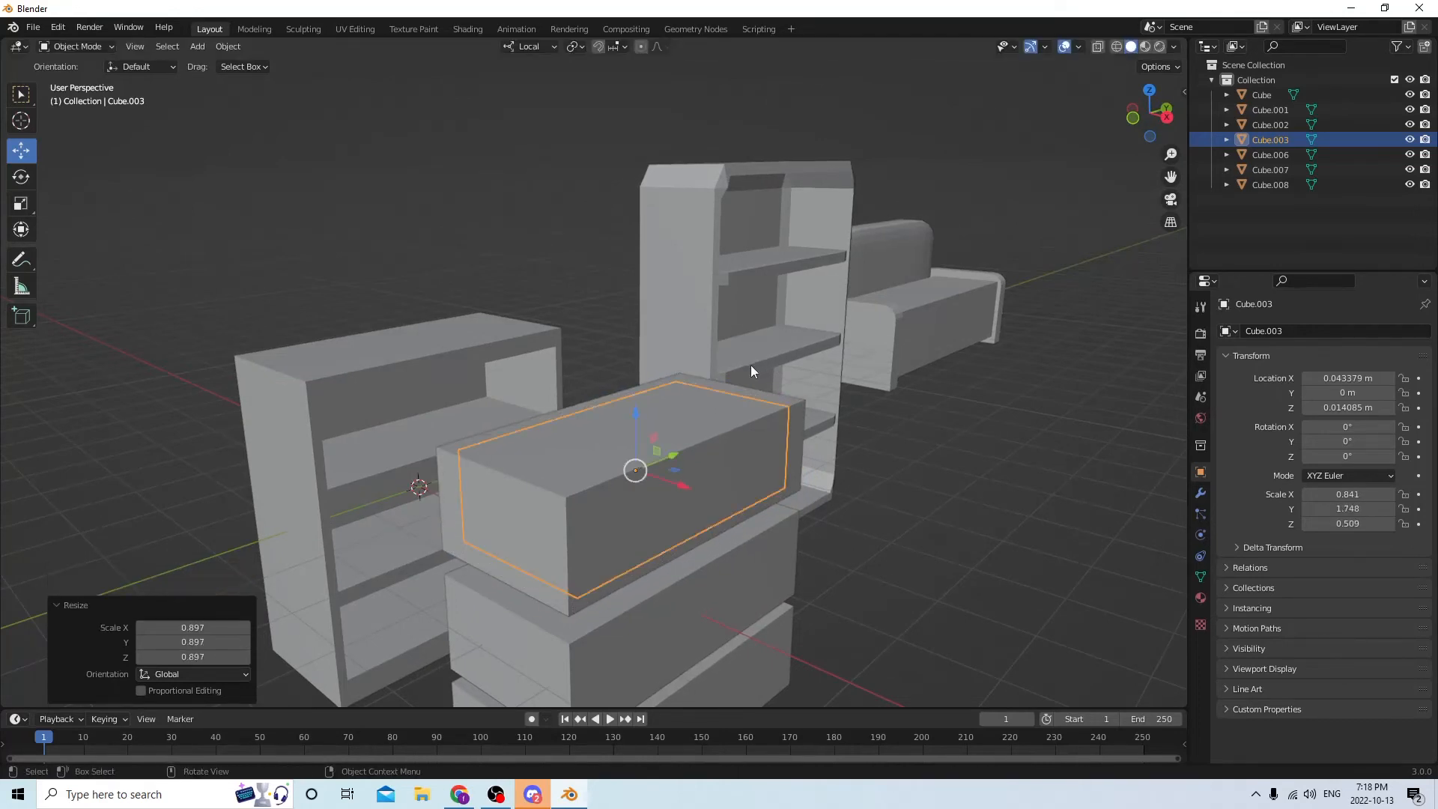
Raise the smaller inner block about 0.00086 m along Z so it pokes through the top drawer's upper face
{"action": "middle_click_drag", "start_coordinate": [749, 366], "coordinate": [776, 357]}
{"action": "left_click_drag", "start_coordinate": [712, 385], "coordinate": [694, 382]}
{"action": "middle_click_drag", "start_coordinate": [693, 382], "coordinate": [658, 380]}
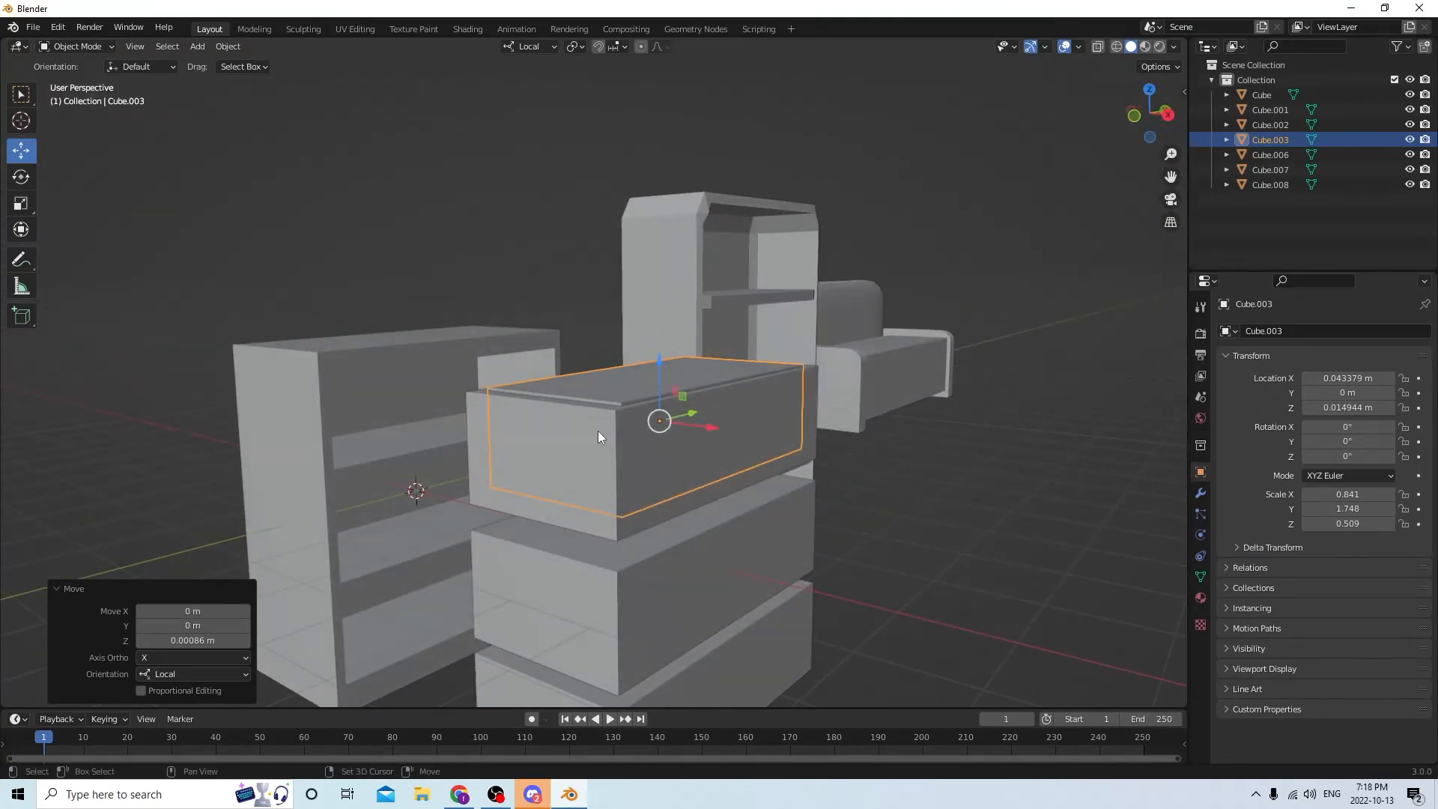
Duplicate the inner block and lower the copy about 0.013984 m along local Z into the middle drawer
{"action": "middle_click_drag", "start_coordinate": [598, 430], "coordinate": [545, 437]}
{"action": "key", "text": "shift+d"}
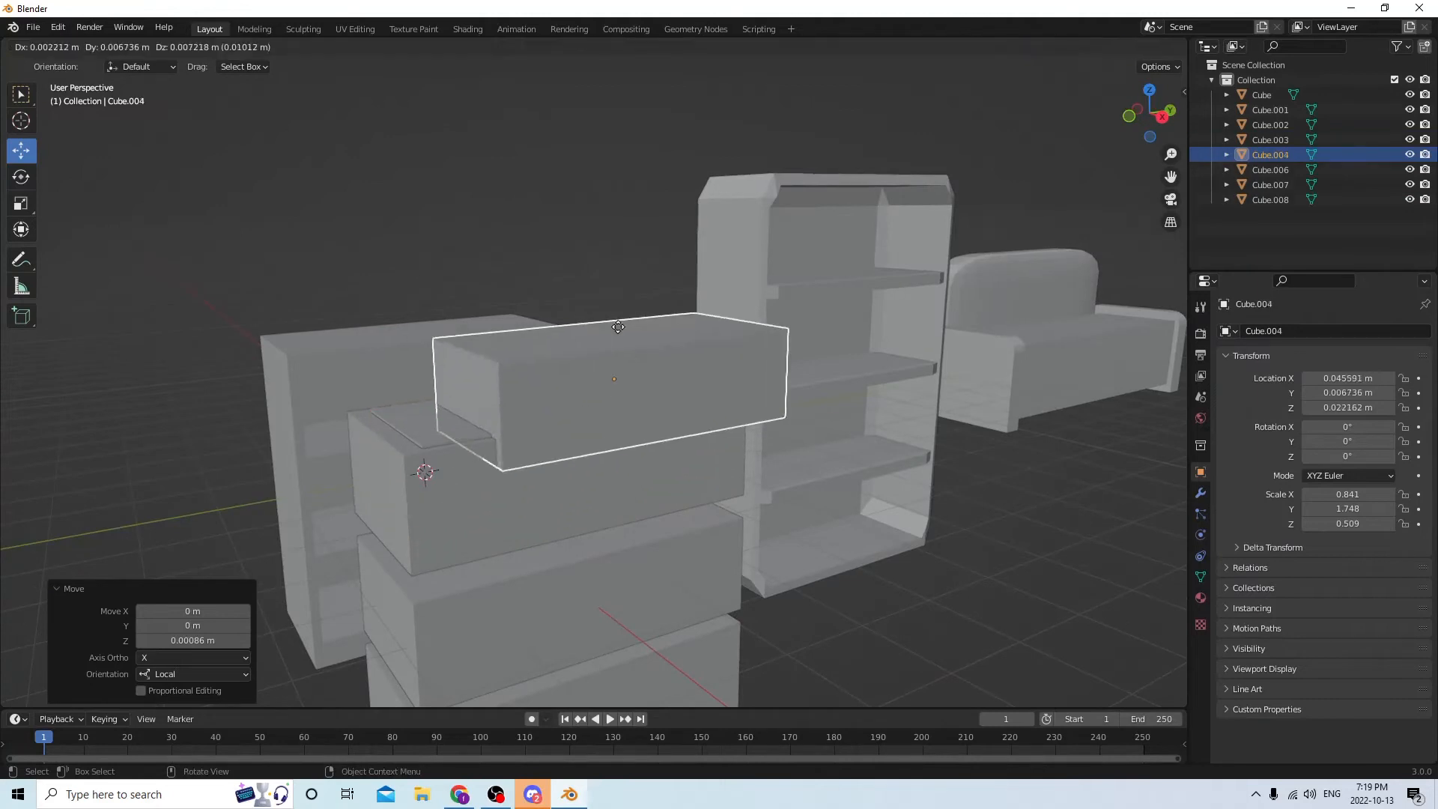
{"action": "right_click", "coordinate": [617, 326]}
{"action": "mouse_move", "coordinate": [618, 327]}
{"action": "middle_mouse_down"}
{"action": "mouse_move", "coordinate": [626, 306]}
{"action": "mouse_move", "coordinate": [594, 333]}
{"action": "middle_mouse_up"}
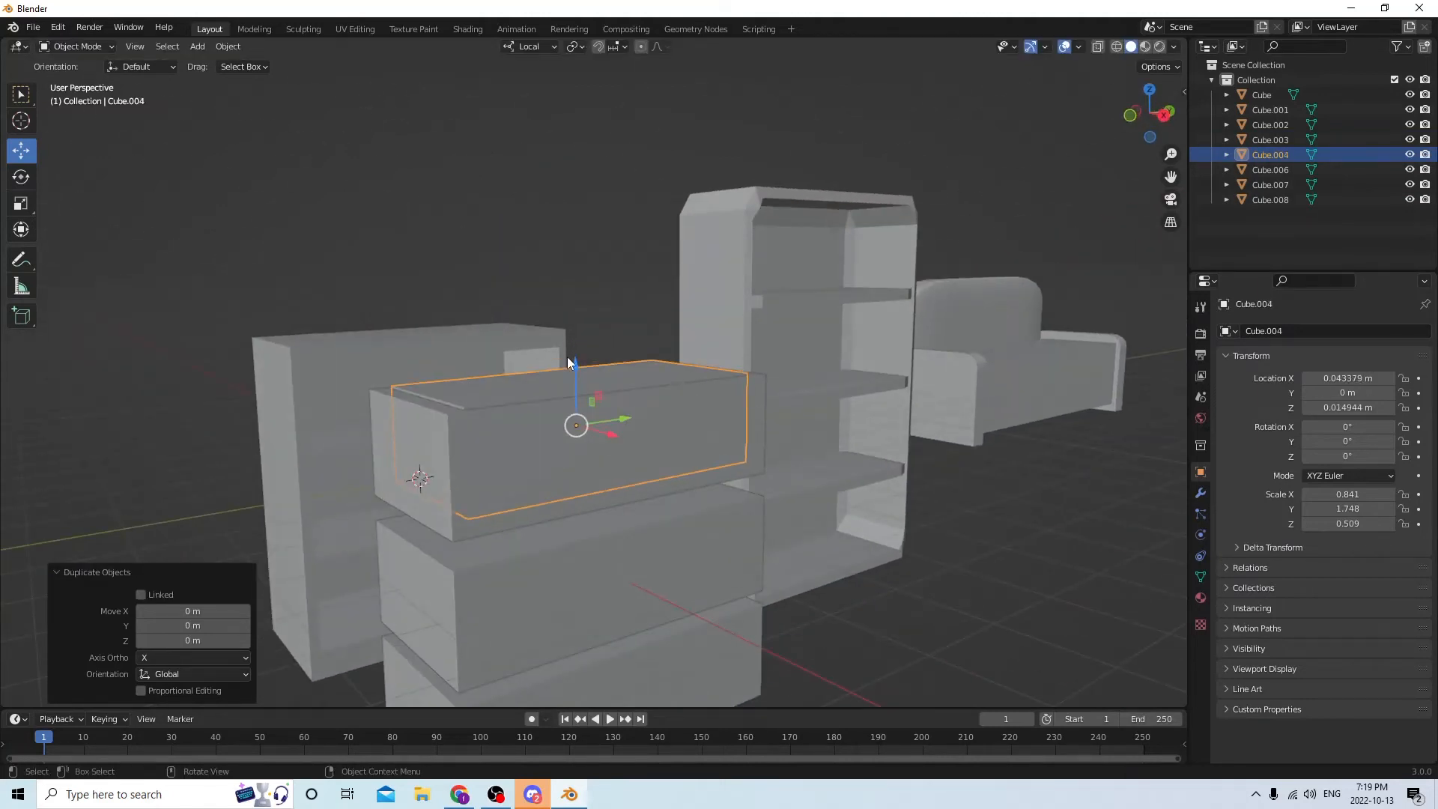
{"action": "key", "text": "g"}
{"action": "key", "text": "z"}
{"action": "key", "text": "z"}
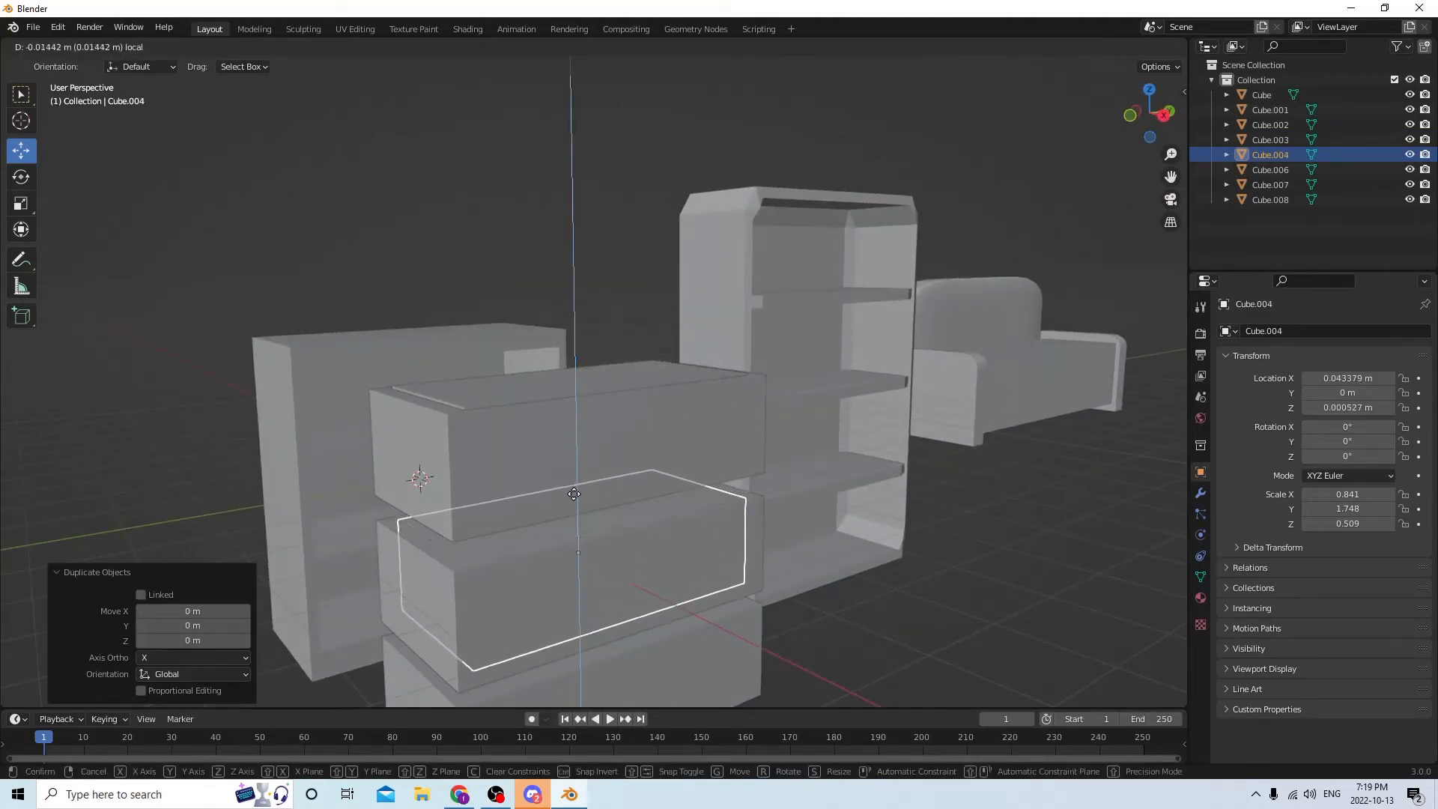
{"action": "left_click", "coordinate": [572, 472]}
Duplicate the middle inner block and lower the copy about 0.012967 m along local Z into the bottom drawer
{"action": "middle_click_drag", "start_coordinate": [572, 469], "coordinate": [574, 443]}
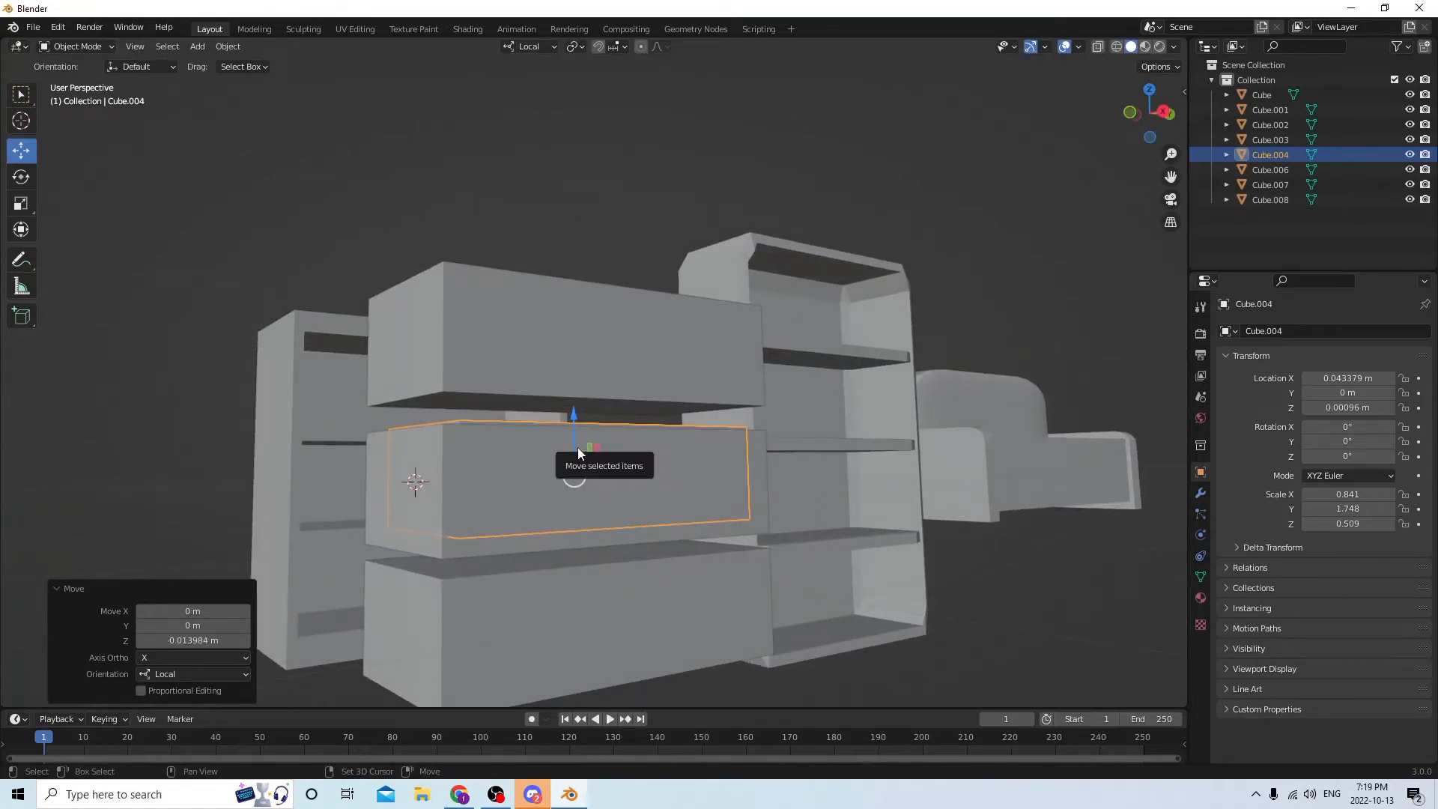
{"action": "key", "text": "shift+d"}
{"action": "right_click", "coordinate": [614, 397]}
{"action": "middle_click_drag", "start_coordinate": [614, 397], "coordinate": [600, 408]}
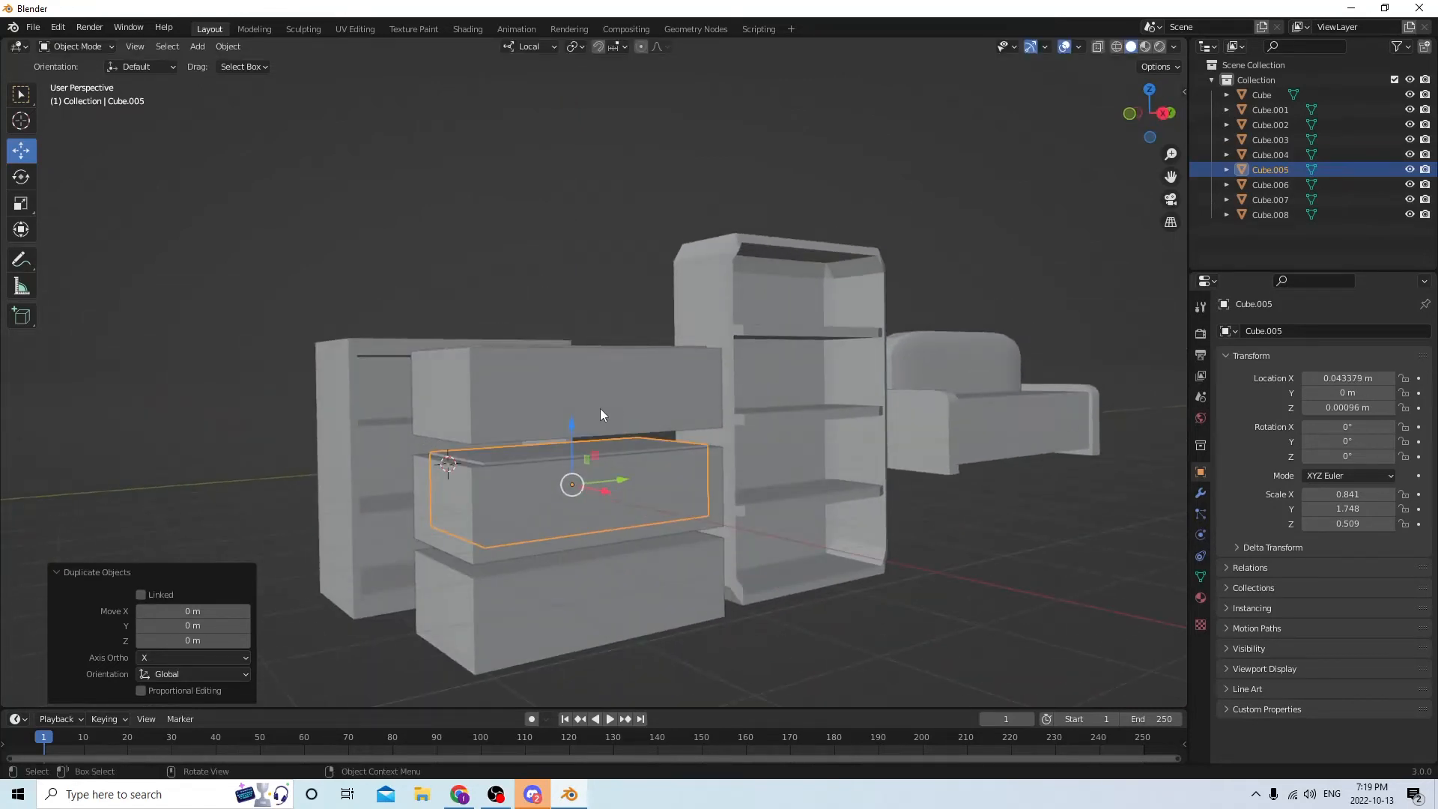
{"action": "key", "text": "g"}
{"action": "key", "text": "z"}
{"action": "key", "text": "z"}
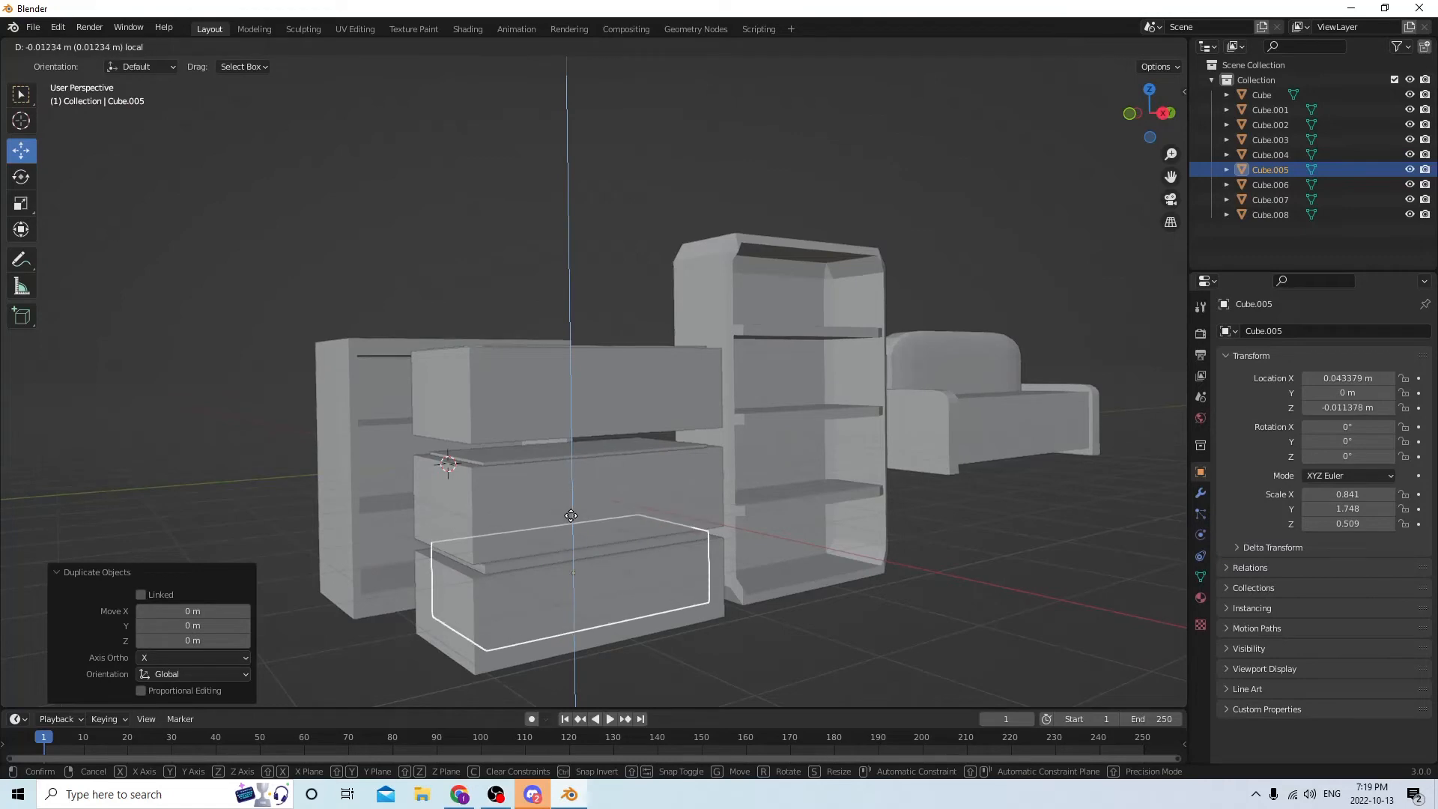
{"action": "left_click", "coordinate": [565, 510]}
Hollow out the top drawer by subtracting its inner block with a Bool Tool Auto Boolean Difference
{"action": "middle_click_drag", "start_coordinate": [565, 510], "coordinate": [622, 420]}
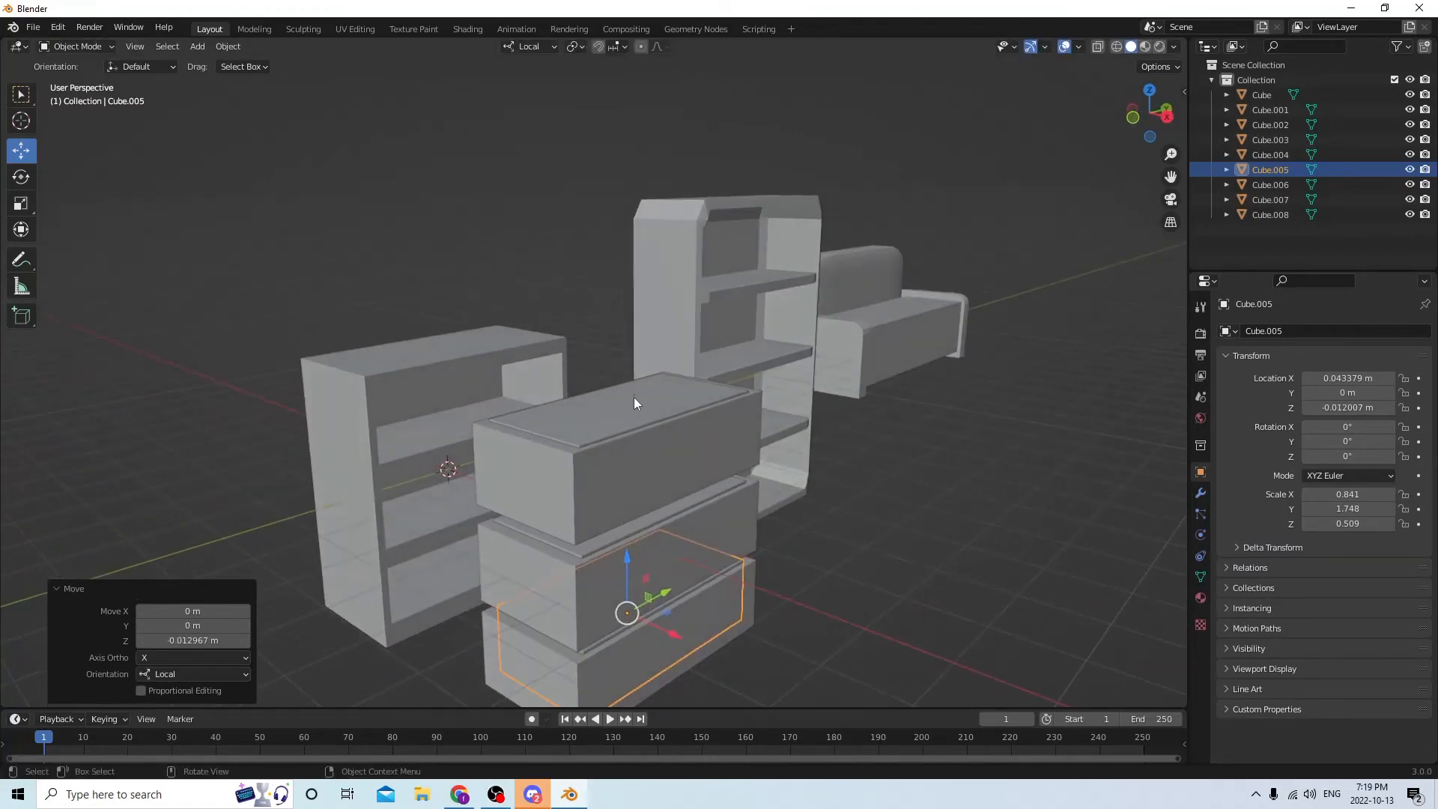
{"action": "left_click", "coordinate": [646, 440]}
{"action": "left_click", "coordinate": [646, 439], "text": "shift"}
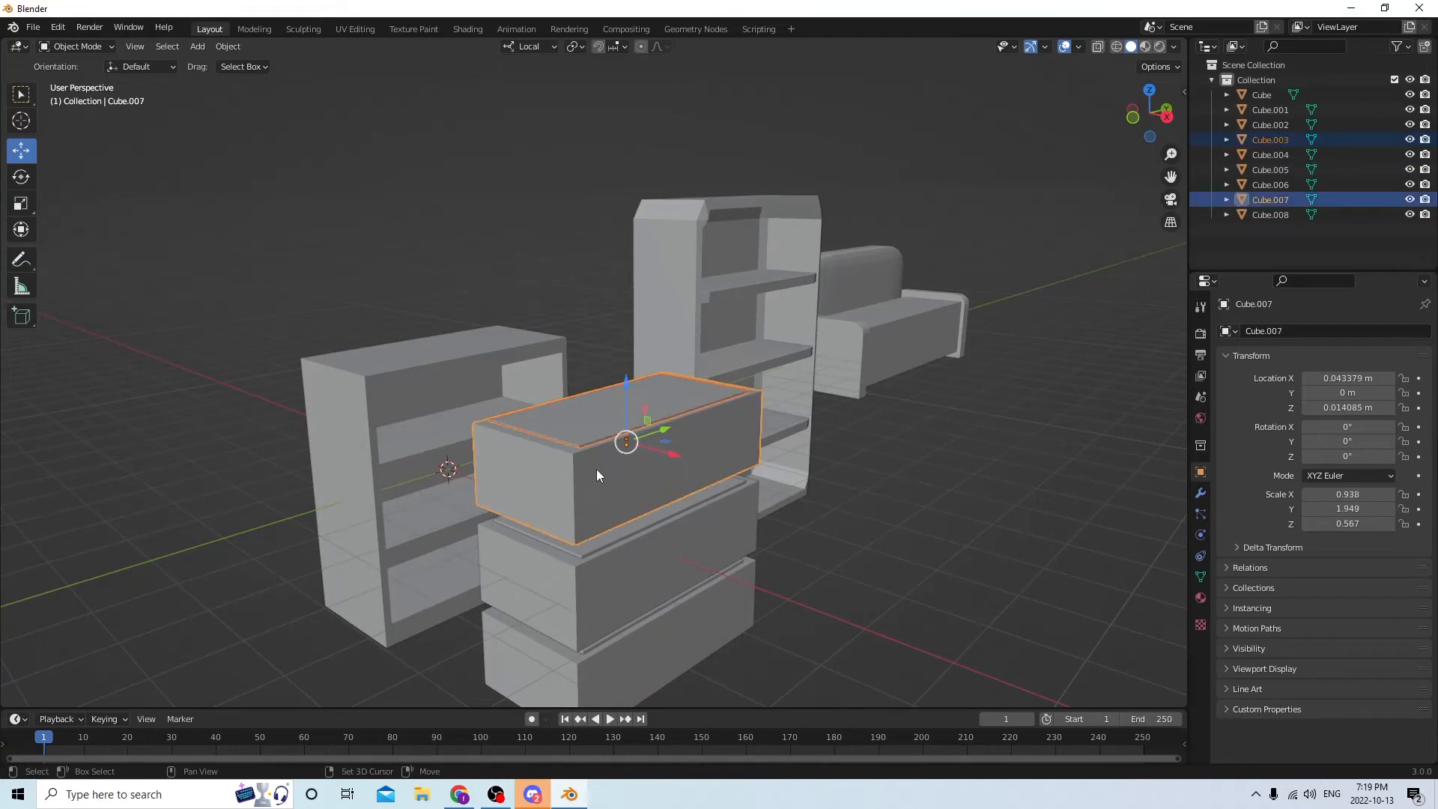
{"action": "left_click", "coordinate": [230, 45]}
{"action": "mouse_move", "coordinate": [273, 545]}
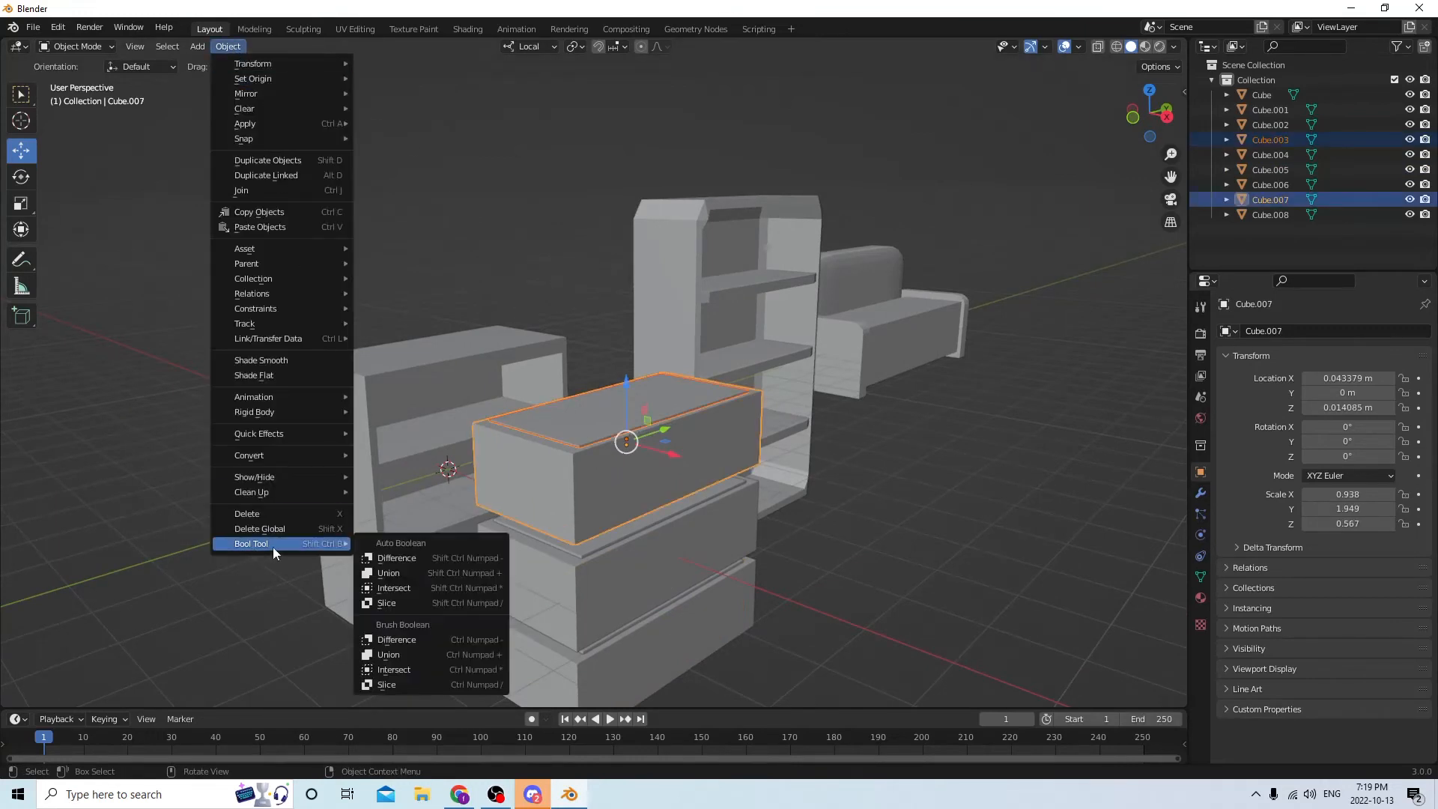
{"action": "left_click", "coordinate": [369, 561]}
Hollow out the middle drawer by subtracting its inner block with a Bool Tool Auto Boolean Difference
{"action": "middle_click_drag", "start_coordinate": [586, 495], "coordinate": [618, 476]}
{"action": "left_click", "coordinate": [618, 466]}
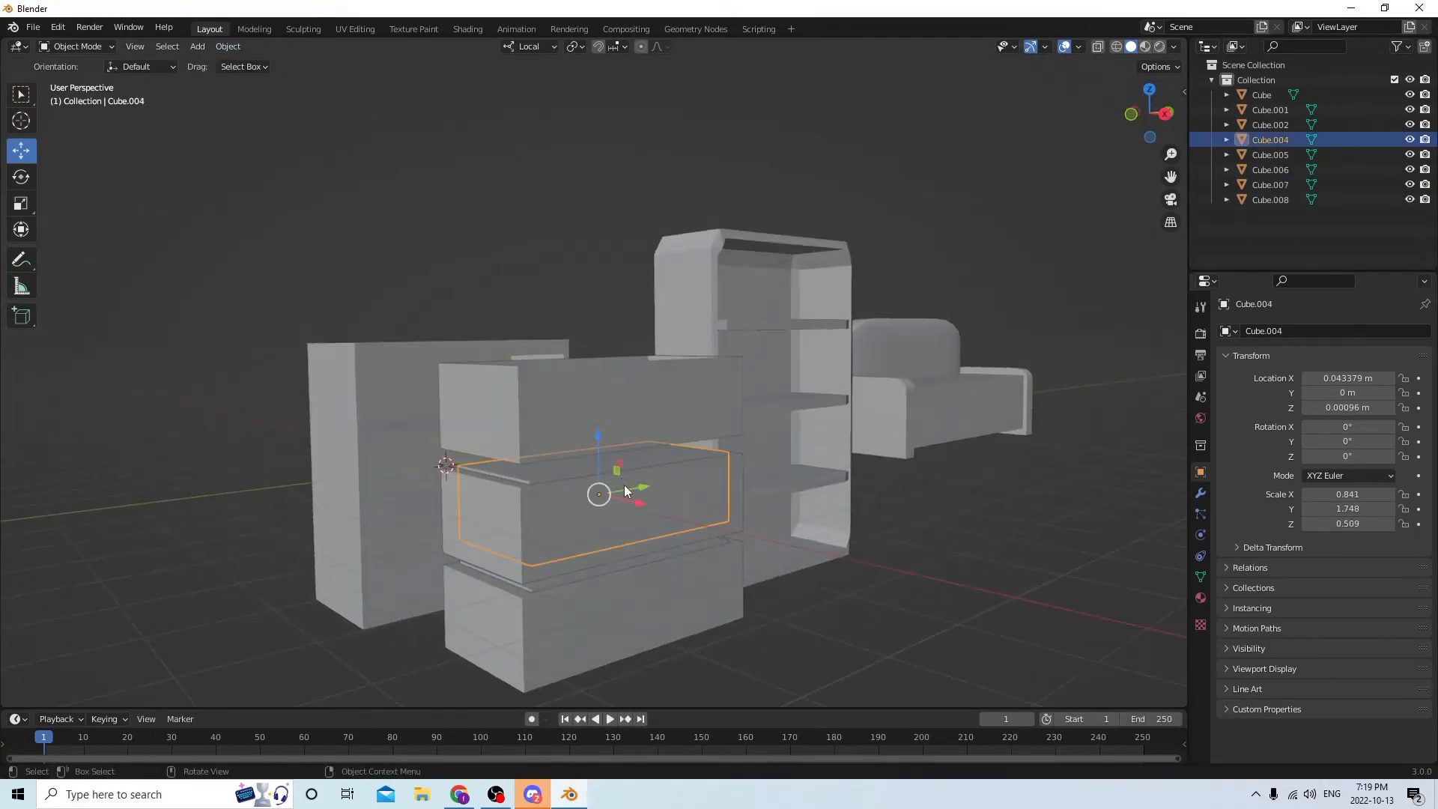
{"action": "left_click", "coordinate": [618, 477], "text": "shift"}
{"action": "left_click", "coordinate": [228, 47]}
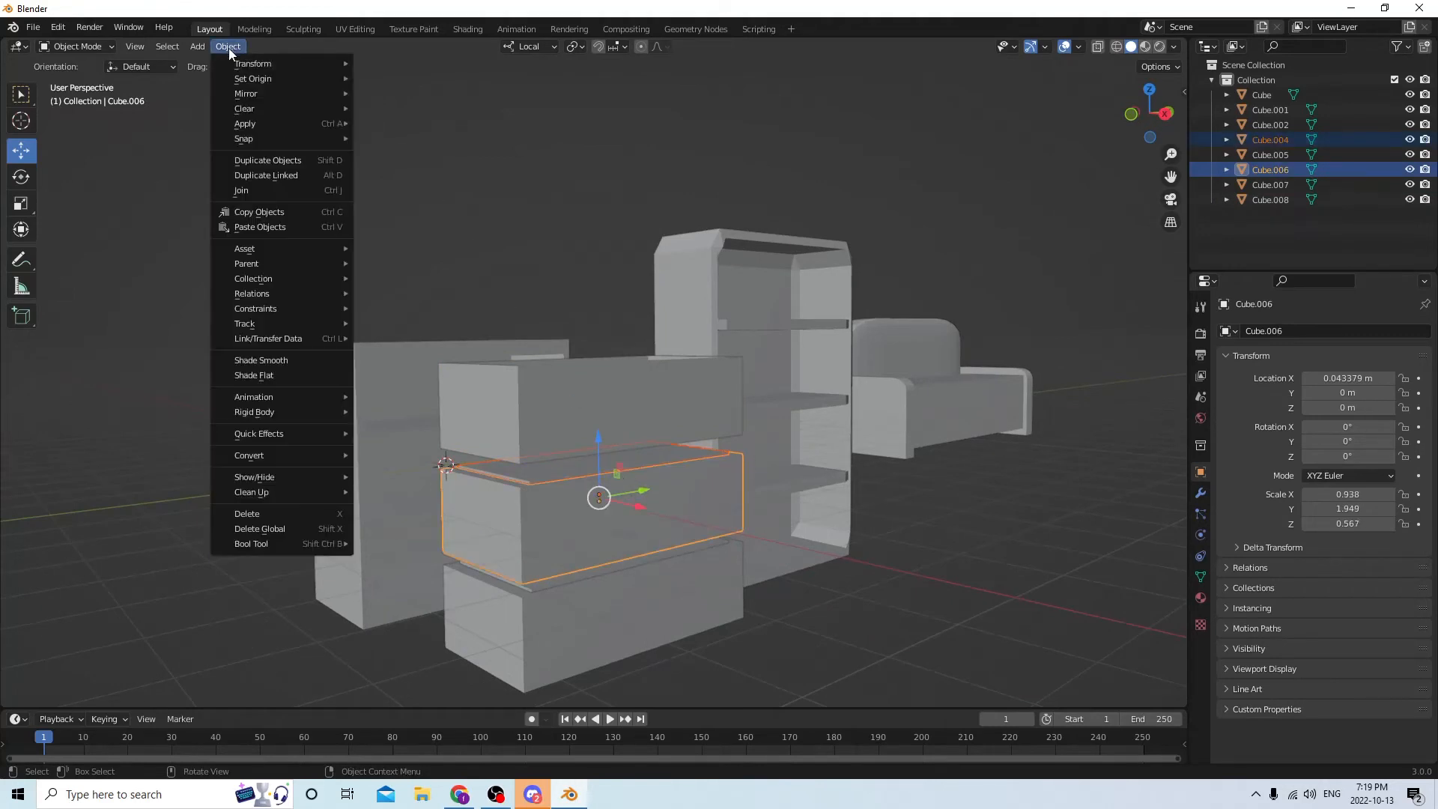
{"action": "mouse_move", "coordinate": [284, 543]}
{"action": "left_click", "coordinate": [400, 558]}
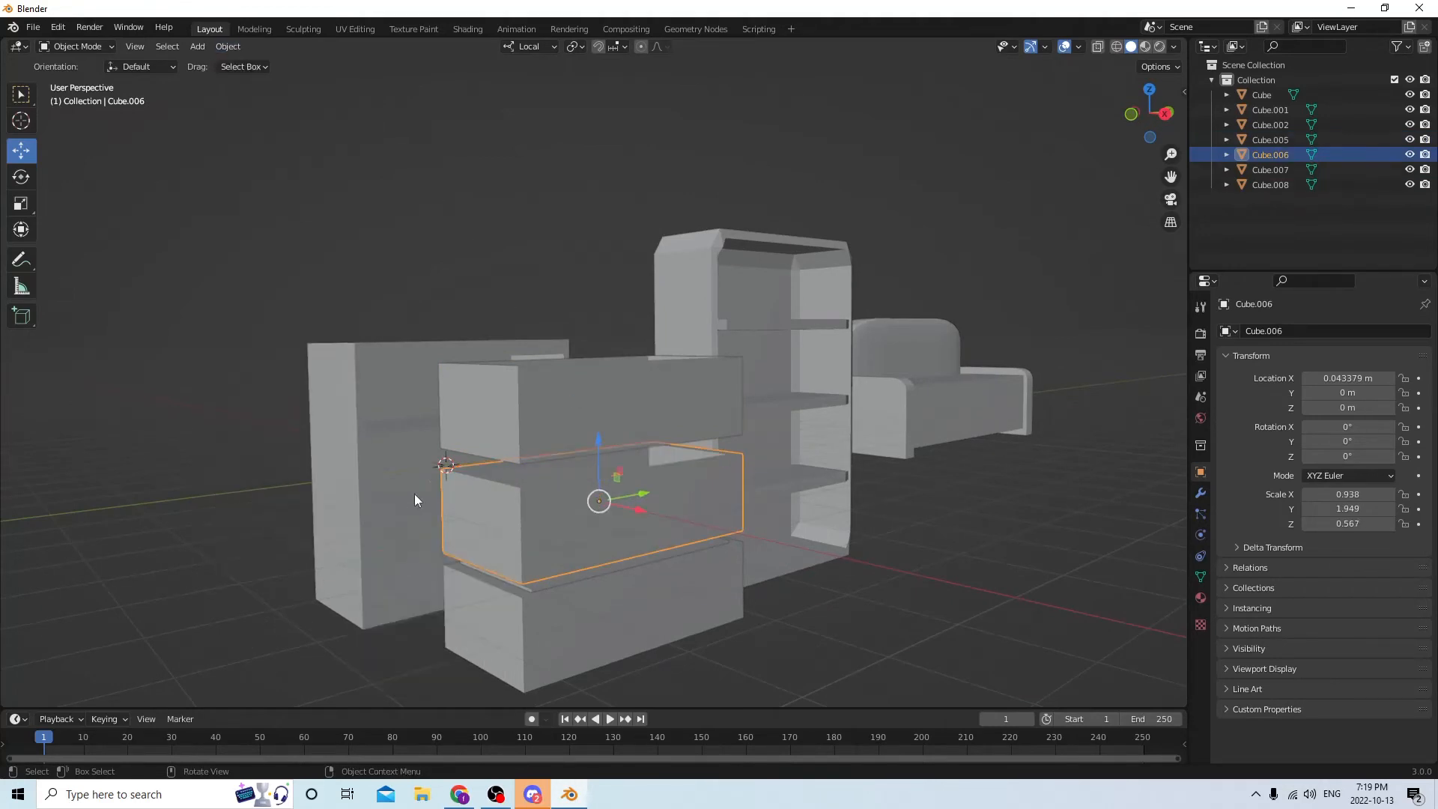
Hollow out the bottom drawer by subtracting its inner block with a Bool Tool Auto Boolean Difference
{"action": "middle_click_drag", "start_coordinate": [415, 493], "coordinate": [466, 499]}
{"action": "middle_click_drag", "start_coordinate": [560, 613], "coordinate": [553, 578]}
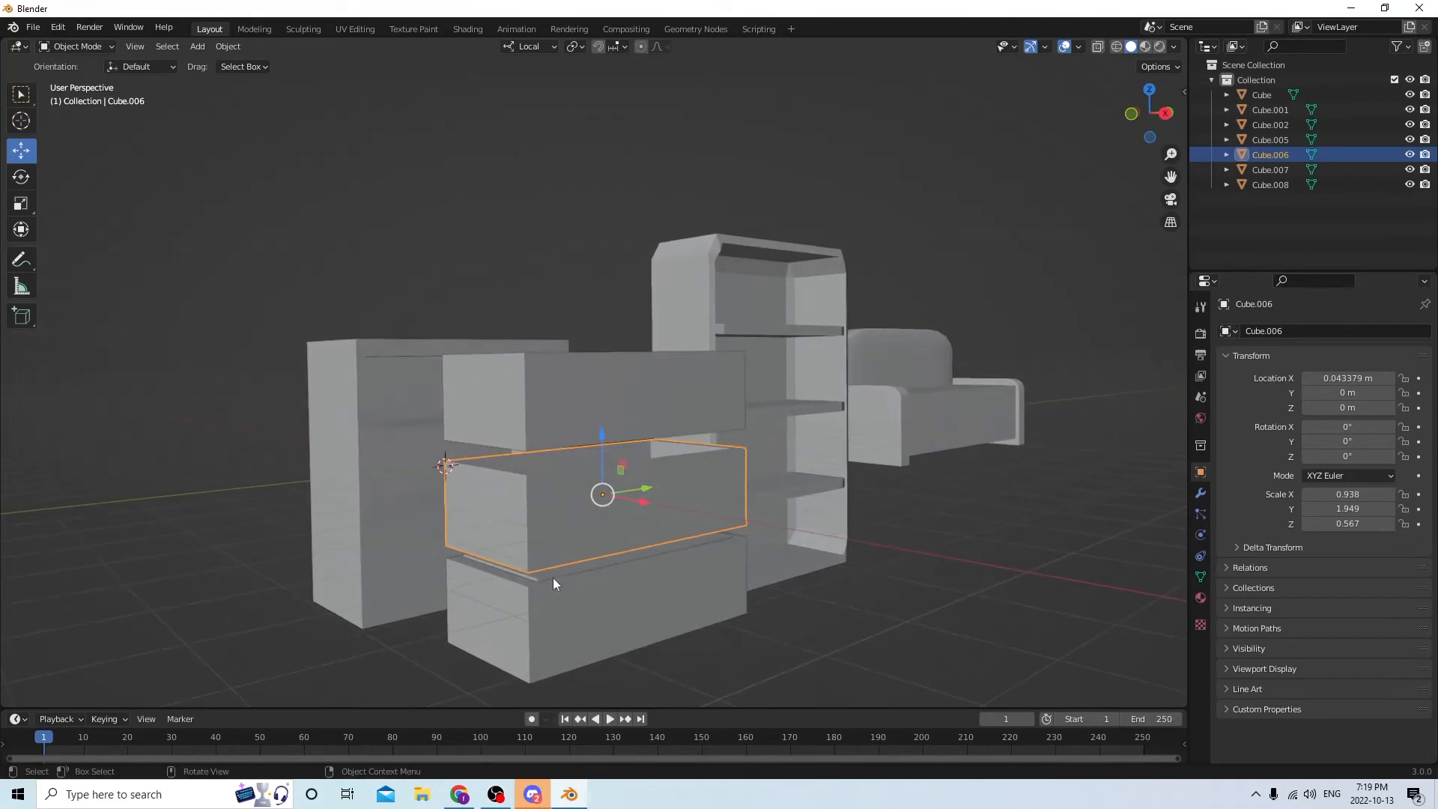
{"action": "left_click", "coordinate": [552, 572]}
{"action": "left_click", "coordinate": [571, 591], "text": "shift"}
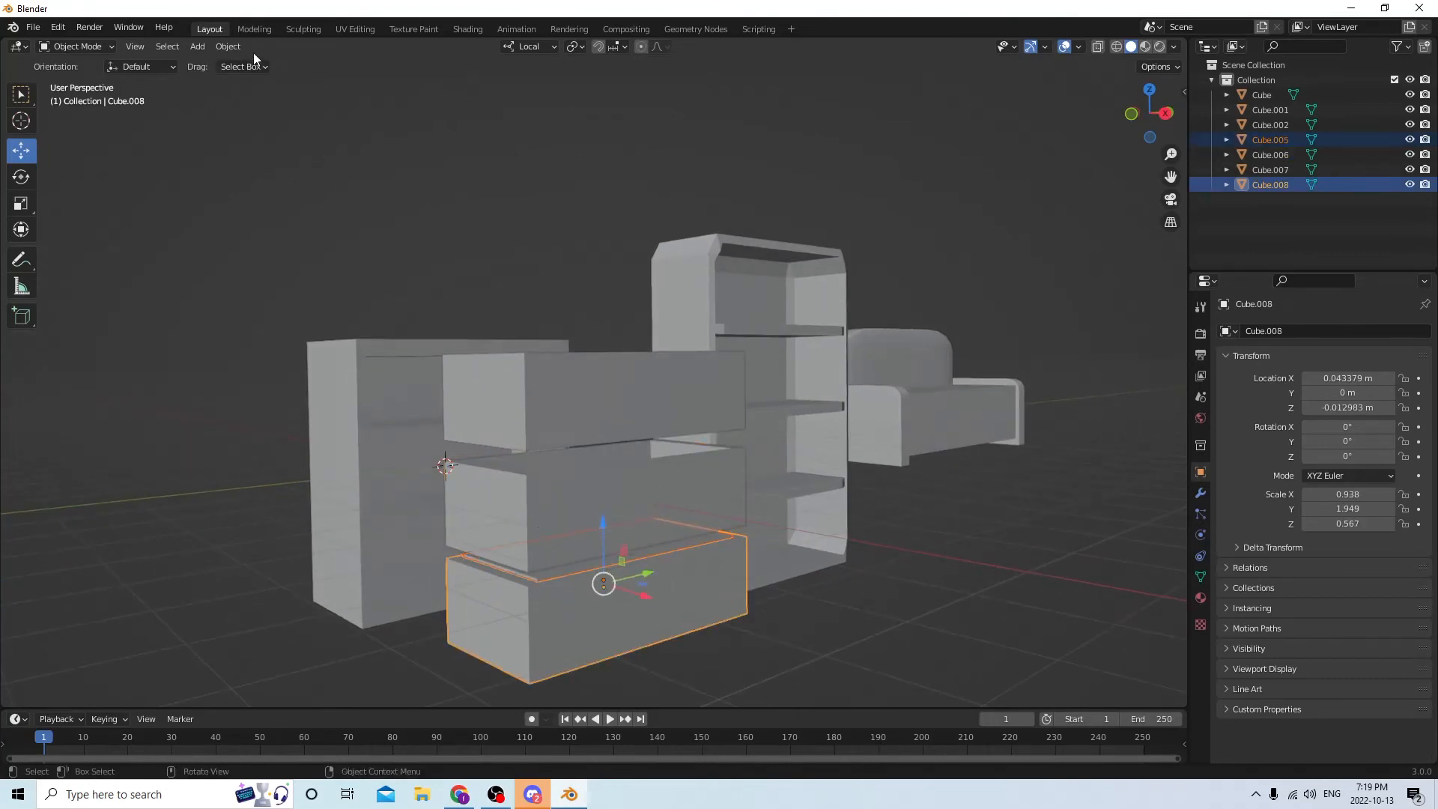
{"action": "left_click", "coordinate": [228, 46]}
{"action": "mouse_move", "coordinate": [268, 543]}
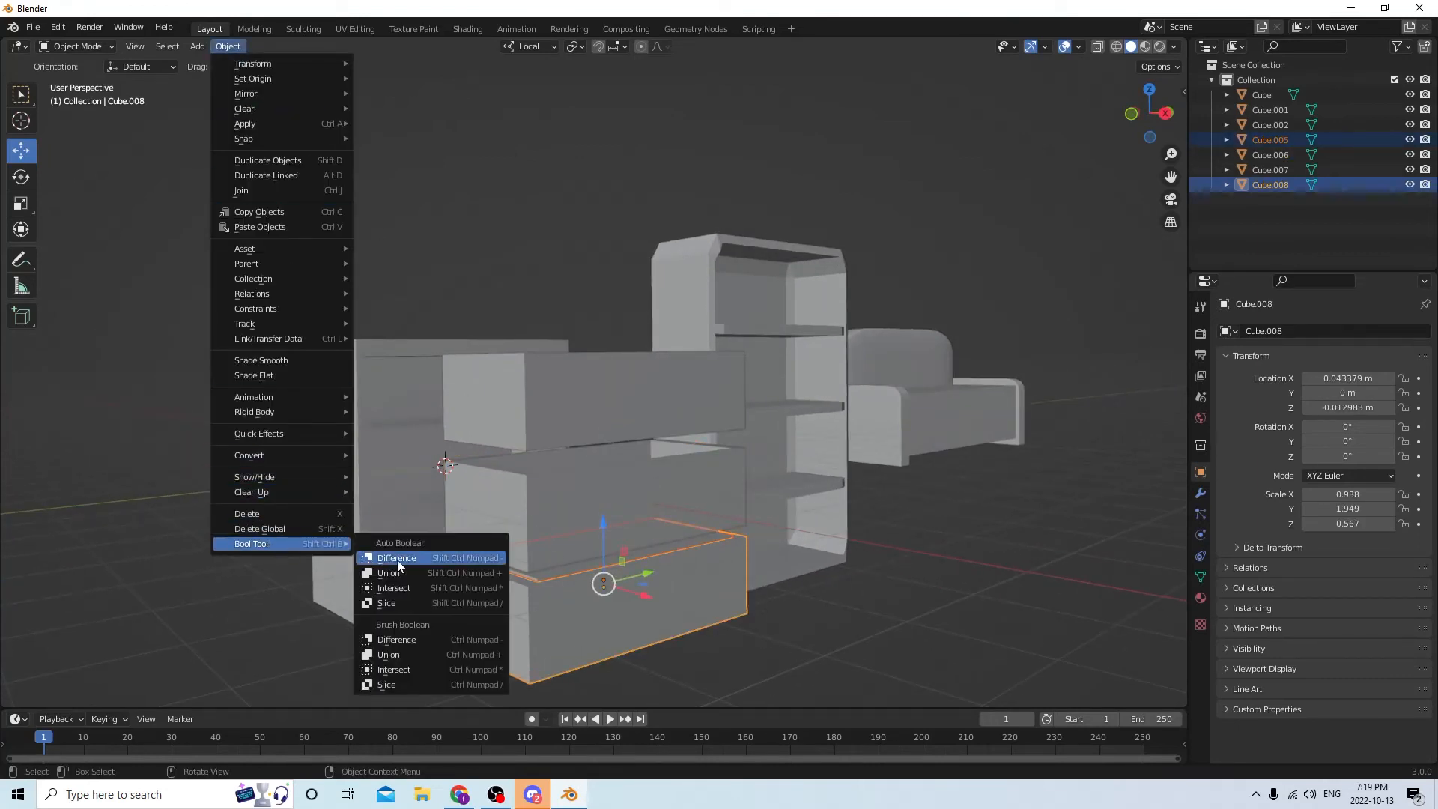
{"action": "left_click", "coordinate": [398, 560]}
Move all three hollow drawers together about -0.04229 m along X into the cabinet openings
{"action": "middle_click_drag", "start_coordinate": [369, 480], "coordinate": [551, 524]}
{"action": "left_click", "coordinate": [724, 536], "text": "shift"}
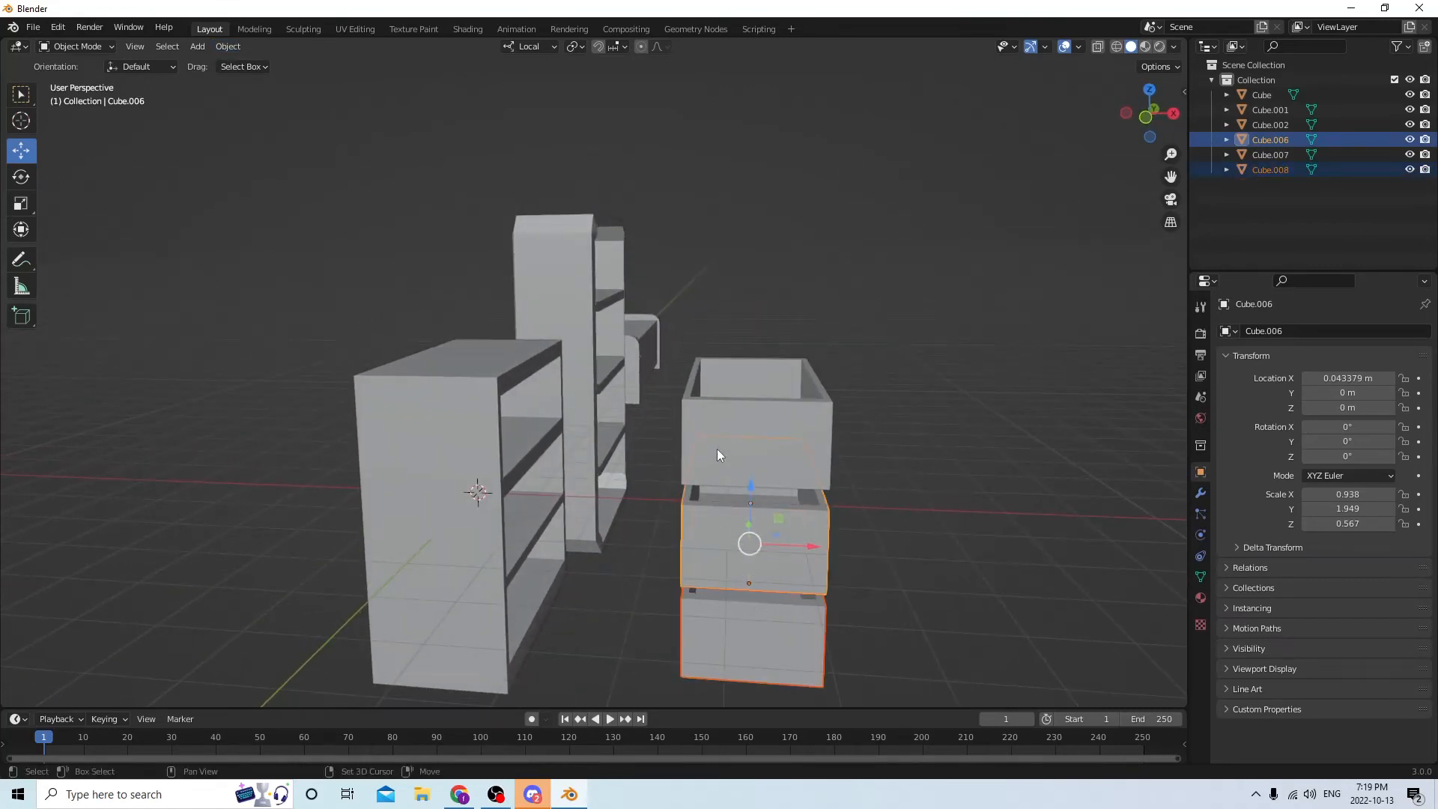
{"action": "left_click", "coordinate": [717, 453], "text": "shift"}
{"action": "key", "text": "g"}
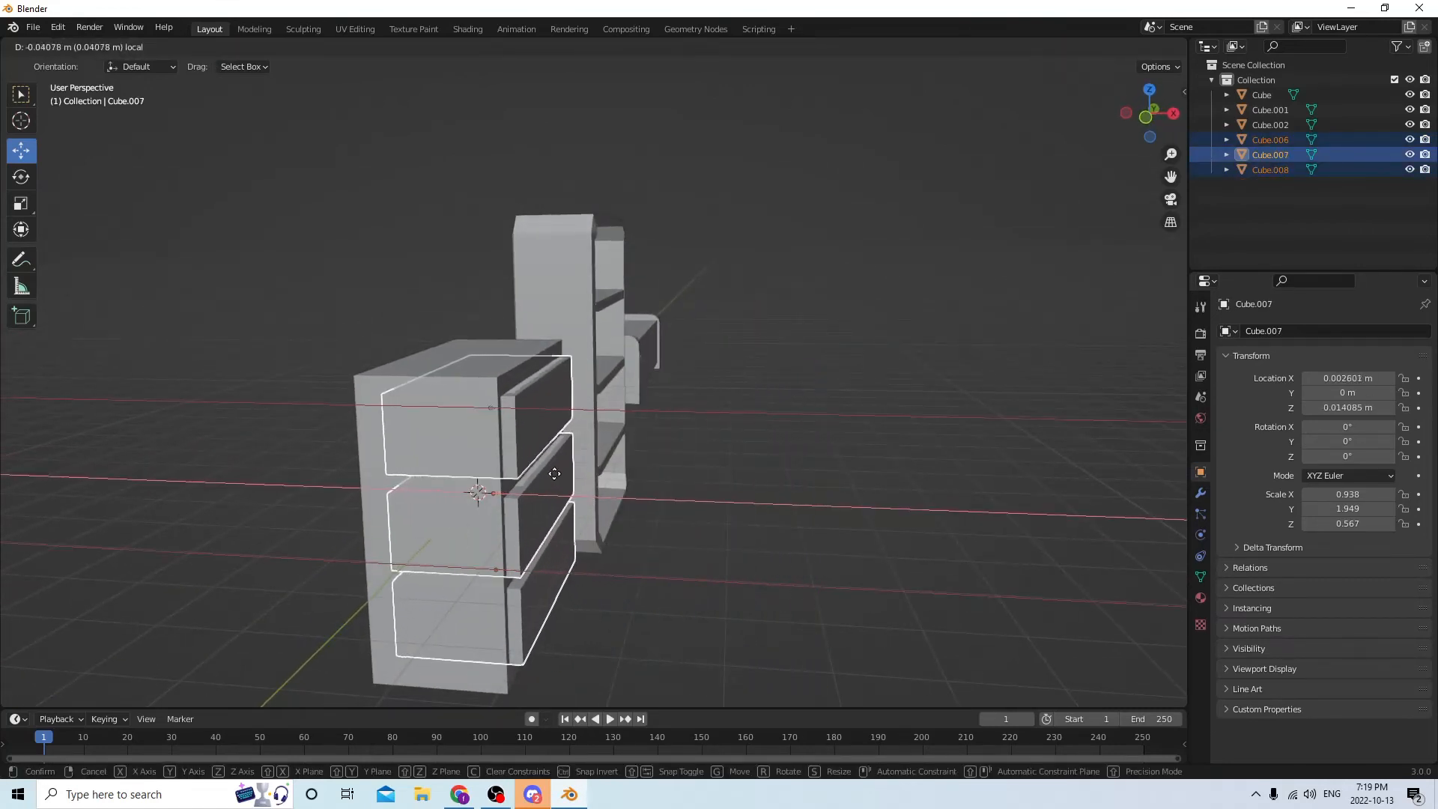
{"action": "left_click", "coordinate": [552, 475]}
{"action": "middle_click_drag", "start_coordinate": [553, 475], "coordinate": [505, 505]}
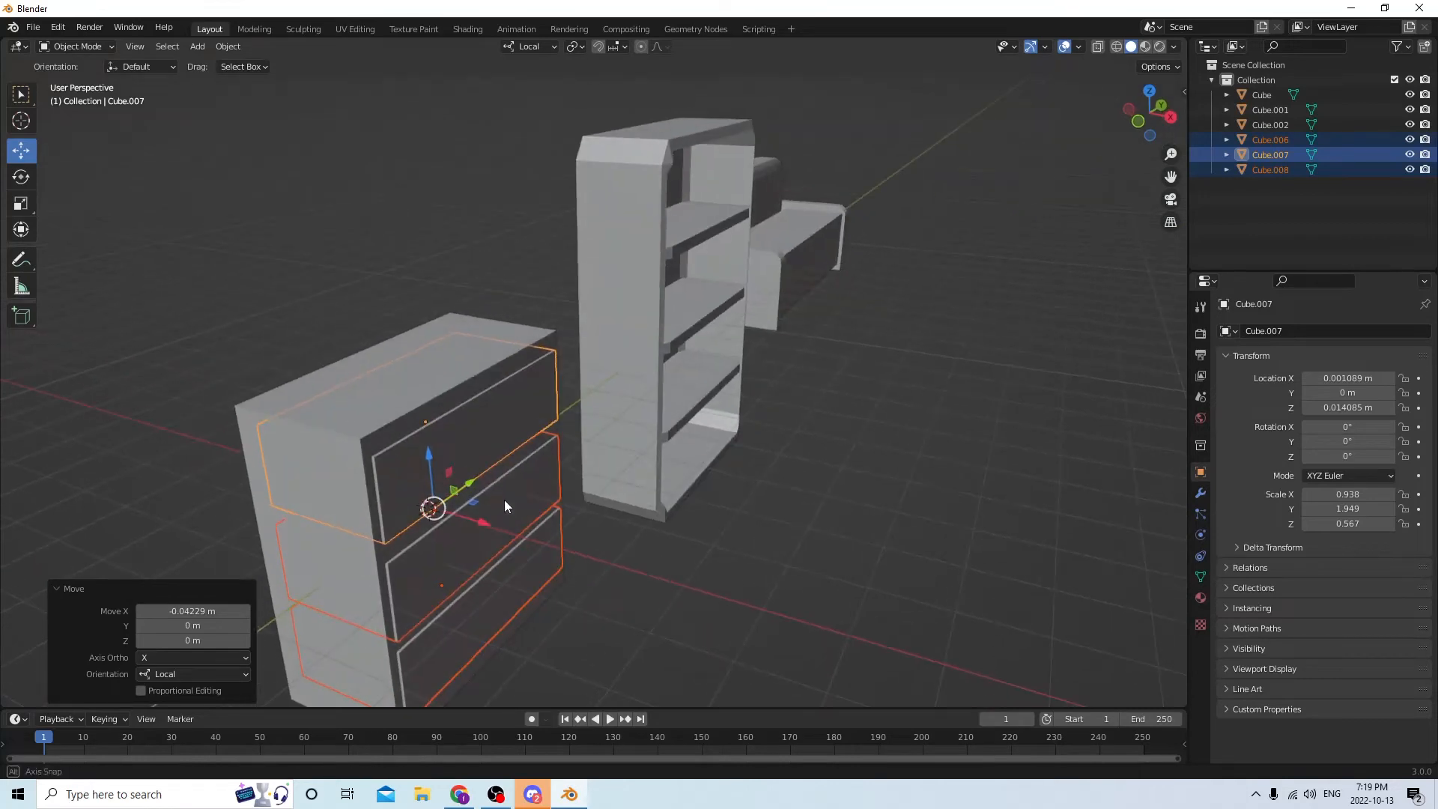
Add a cylinder mesh and move it about 0.018948 m along X, in front of the drawers
{"action": "left_click", "coordinate": [696, 542]}
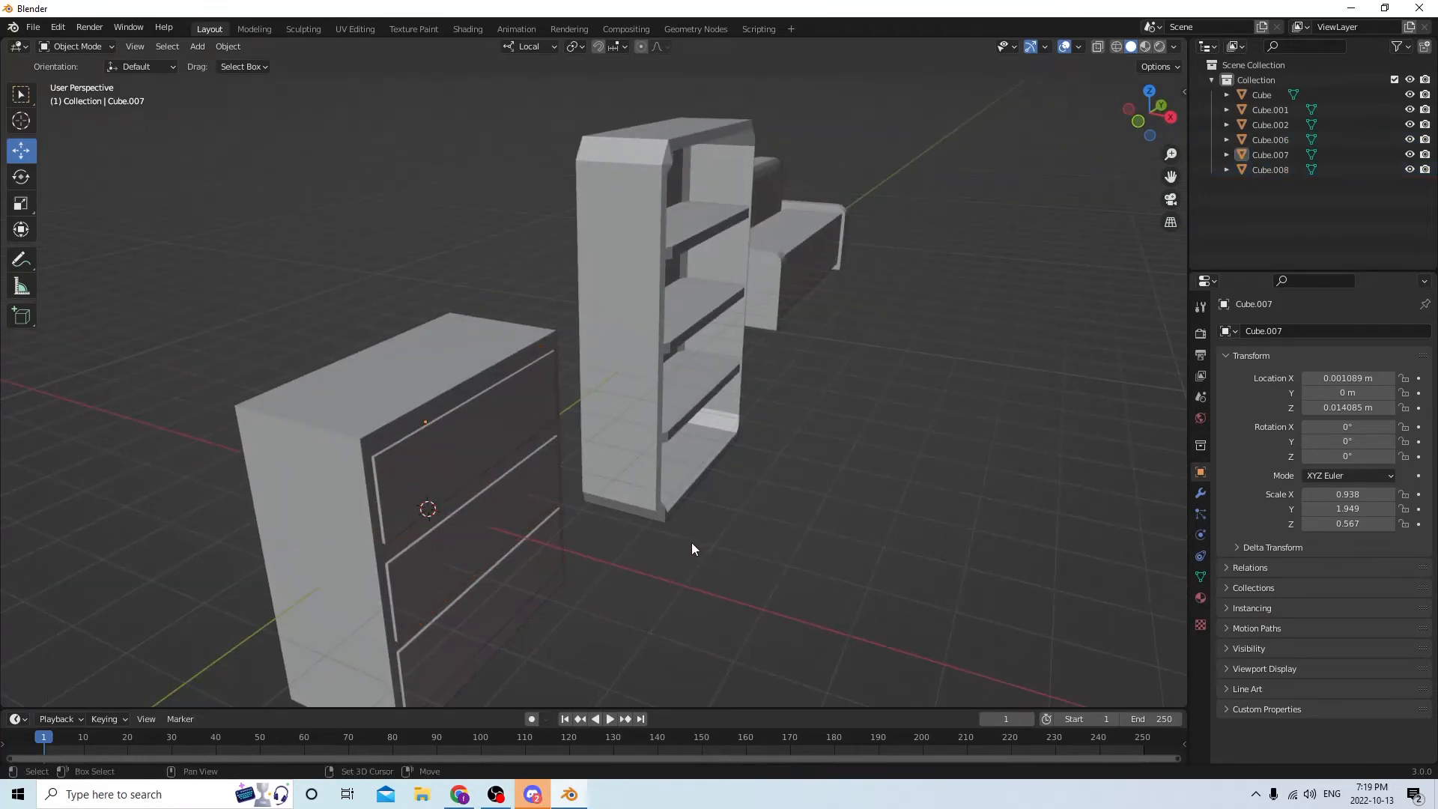
{"action": "key", "text": "shift+a"}
{"action": "mouse_move", "coordinate": [716, 477]}
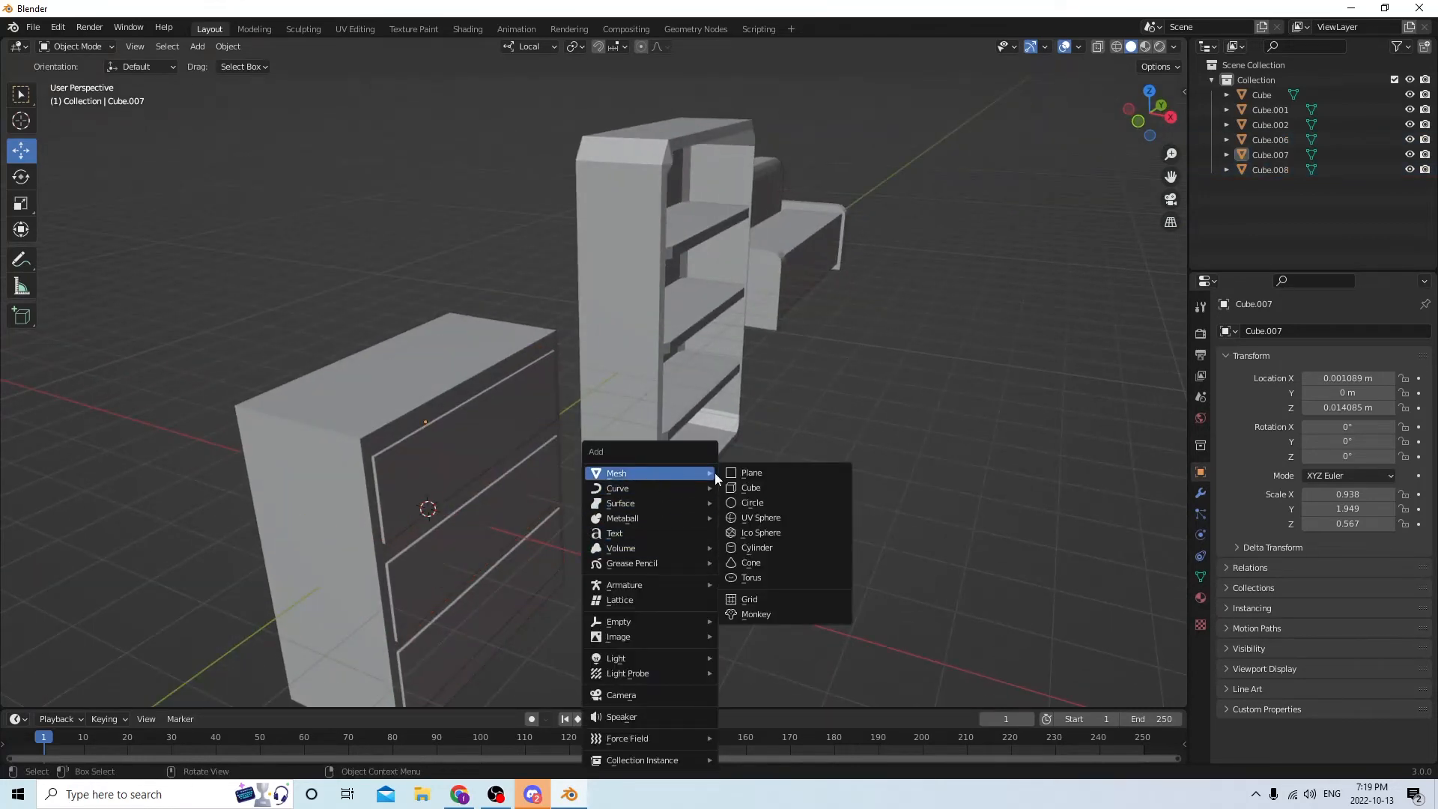
{"action": "left_click", "coordinate": [751, 547]}
{"action": "mouse_move", "coordinate": [748, 544]}
{"action": "middle_mouse_down"}
{"action": "mouse_move", "coordinate": [657, 542]}
{"action": "mouse_move", "coordinate": [753, 541]}
{"action": "middle_mouse_up"}
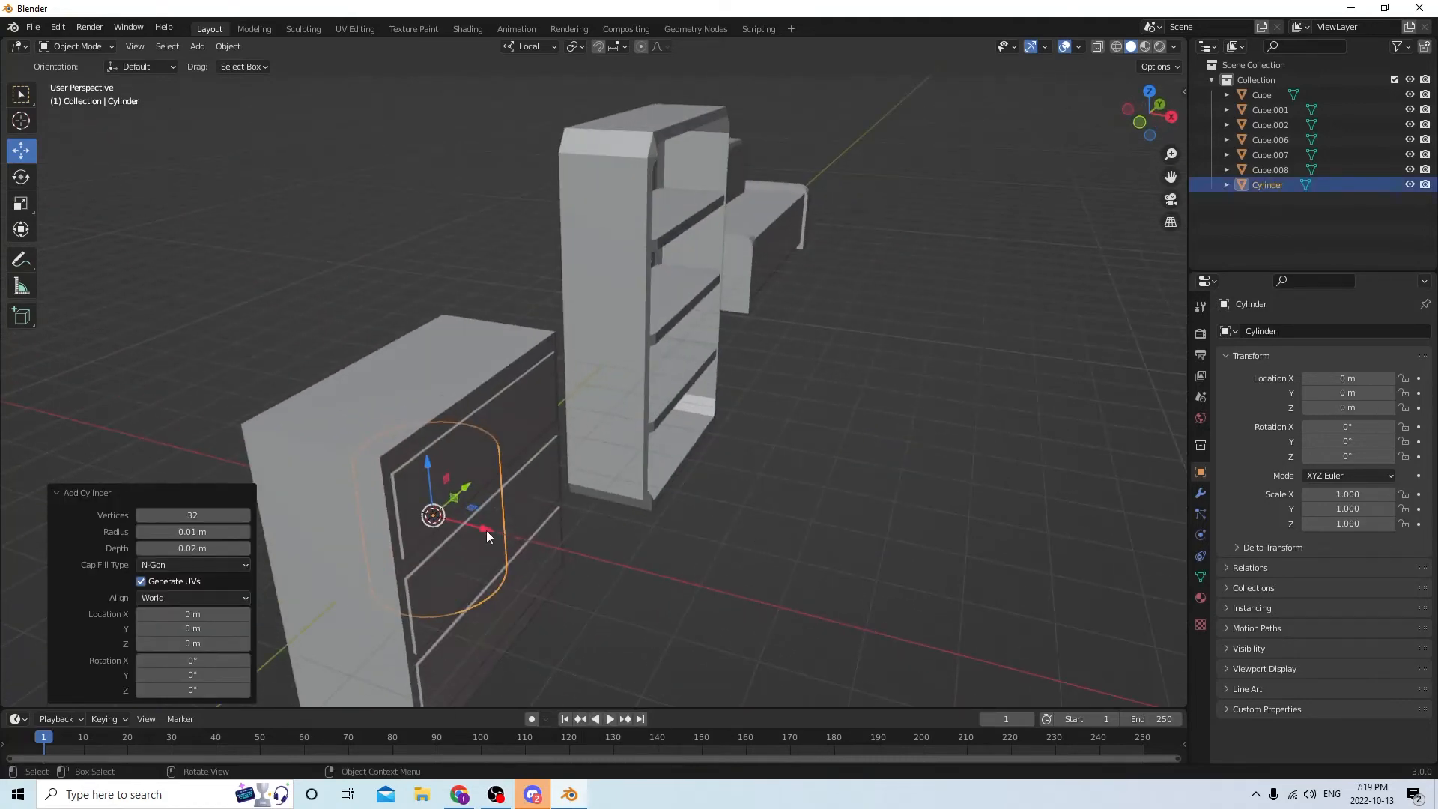
{"action": "left_click_drag", "start_coordinate": [485, 530], "coordinate": [595, 563]}
Rotate the cylinder 90° about Y and scale it down uniformly to about 0.151
{"action": "middle_click_drag", "start_coordinate": [629, 560], "coordinate": [702, 556]}
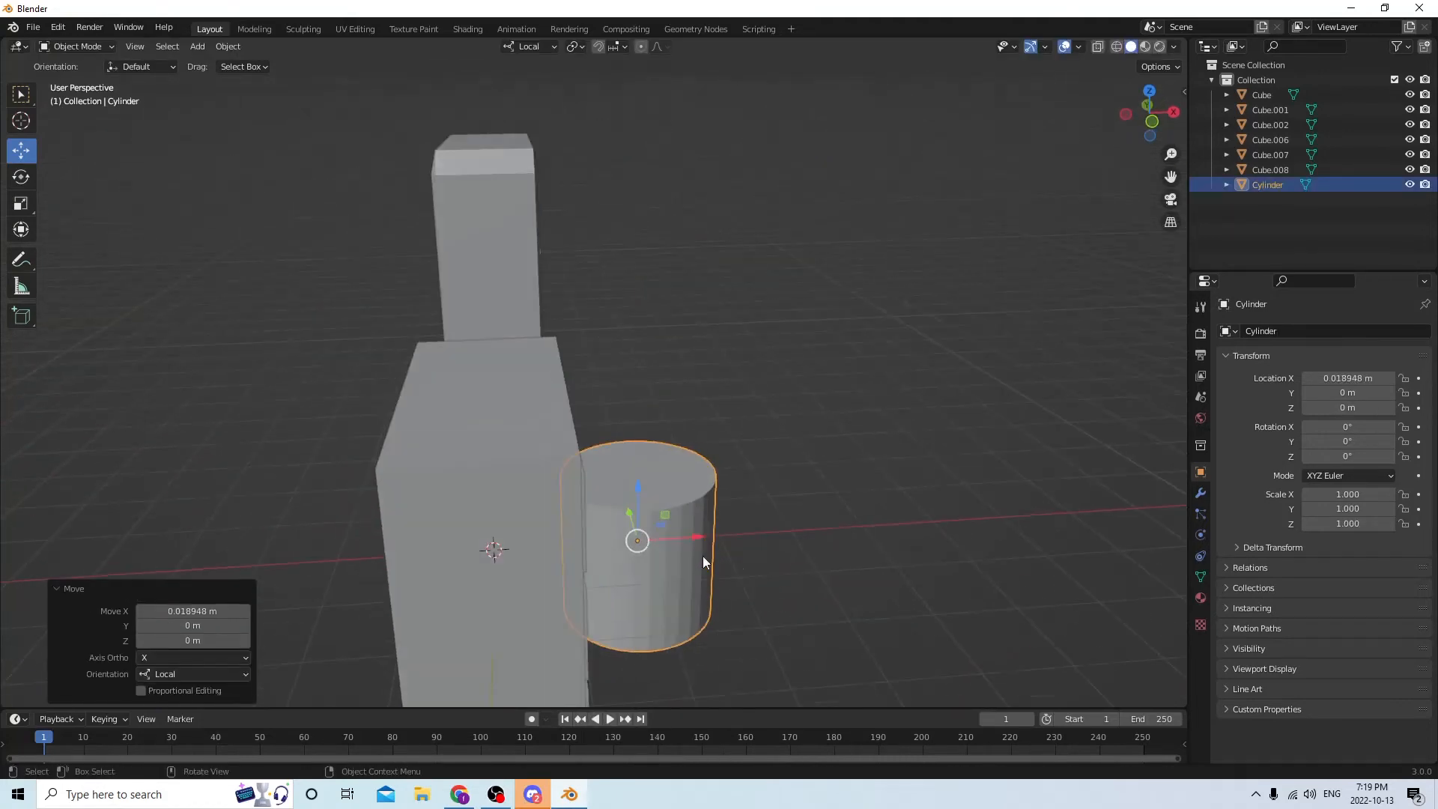
{"action": "left_click", "coordinate": [1332, 442]}
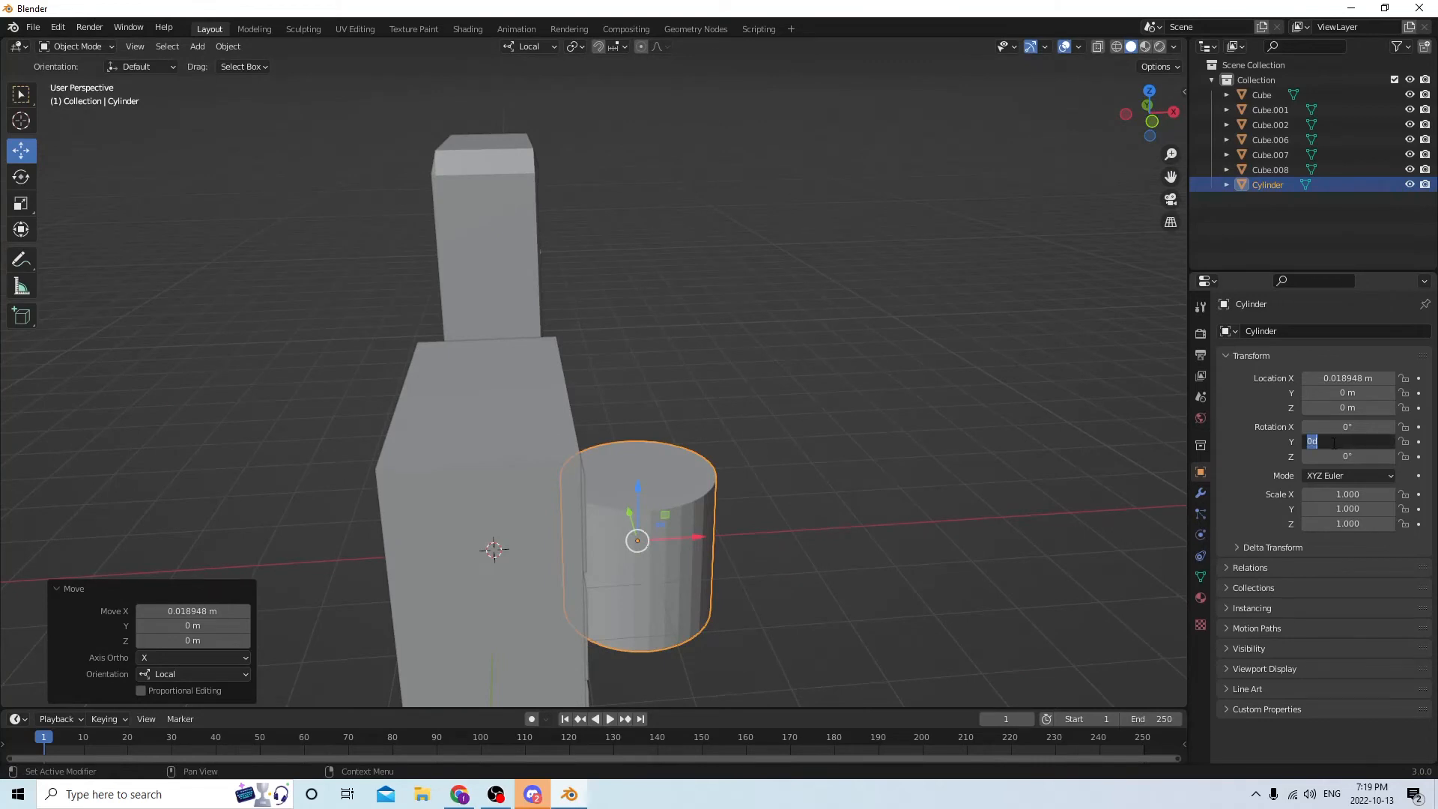
{"action": "type", "text": "90"}
{"action": "key", "text": "Return"}
{"action": "middle_click_drag", "start_coordinate": [1007, 447], "coordinate": [920, 420]}
{"action": "key", "text": "s"}
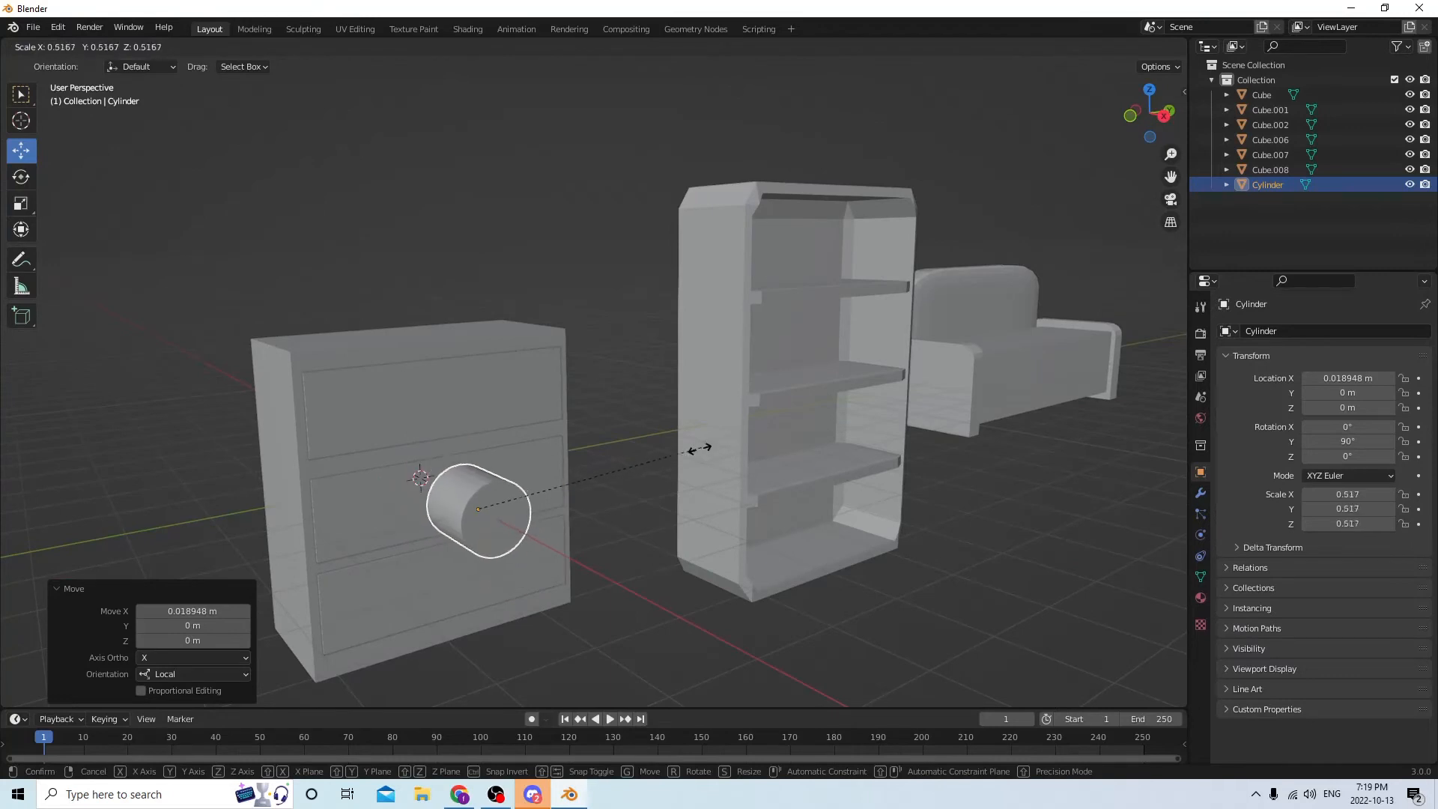
{"action": "left_click", "coordinate": [544, 488]}
Move the small cylinder about 0.007493 m along its own axis toward the middle drawer's front
{"action": "middle_click_drag", "start_coordinate": [544, 488], "coordinate": [639, 462]}
{"action": "scroll", "coordinate": [623, 496], "scroll_direction": "up", "scroll_amount": 2}
{"action": "left_click_drag", "start_coordinate": [670, 574], "coordinate": [569, 563]}
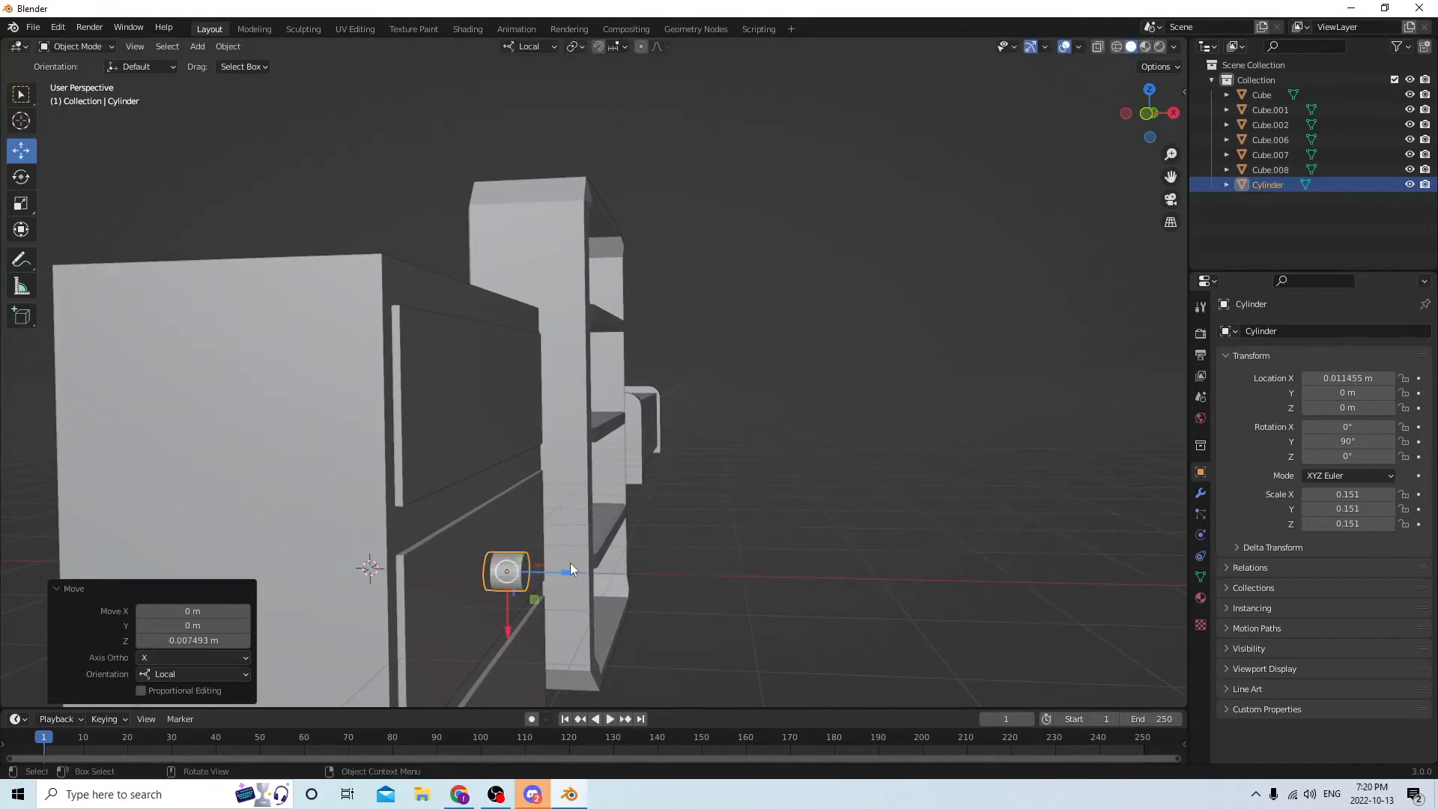
Scale the knob cylinder down uniformly to about 0.083 and move it about -0.000305 m along its local Z axis
{"action": "middle_click_drag", "start_coordinate": [569, 563], "coordinate": [523, 564]}
{"action": "key", "text": "s"}
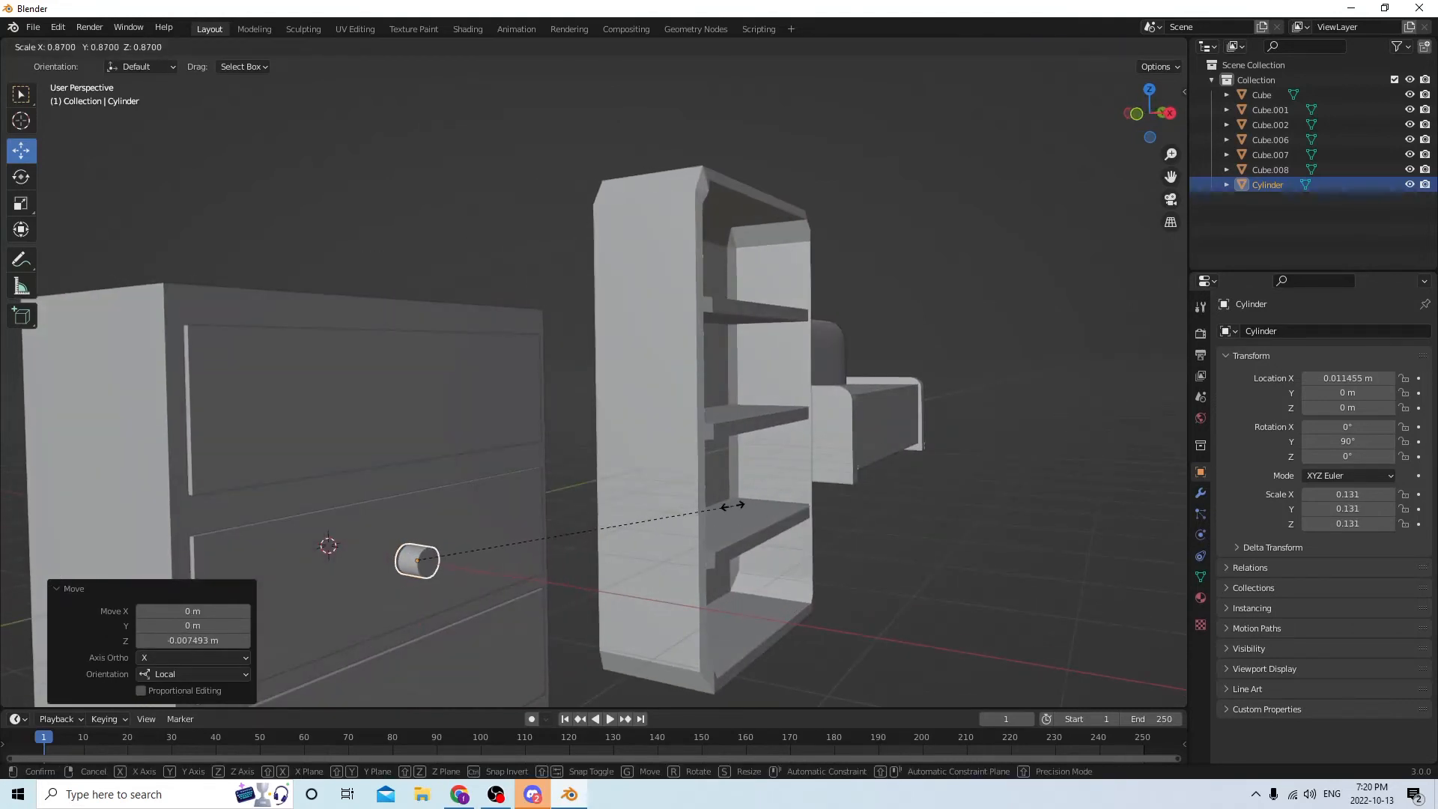
{"action": "left_click", "coordinate": [635, 523]}
{"action": "middle_click_drag", "start_coordinate": [618, 527], "coordinate": [630, 544]}
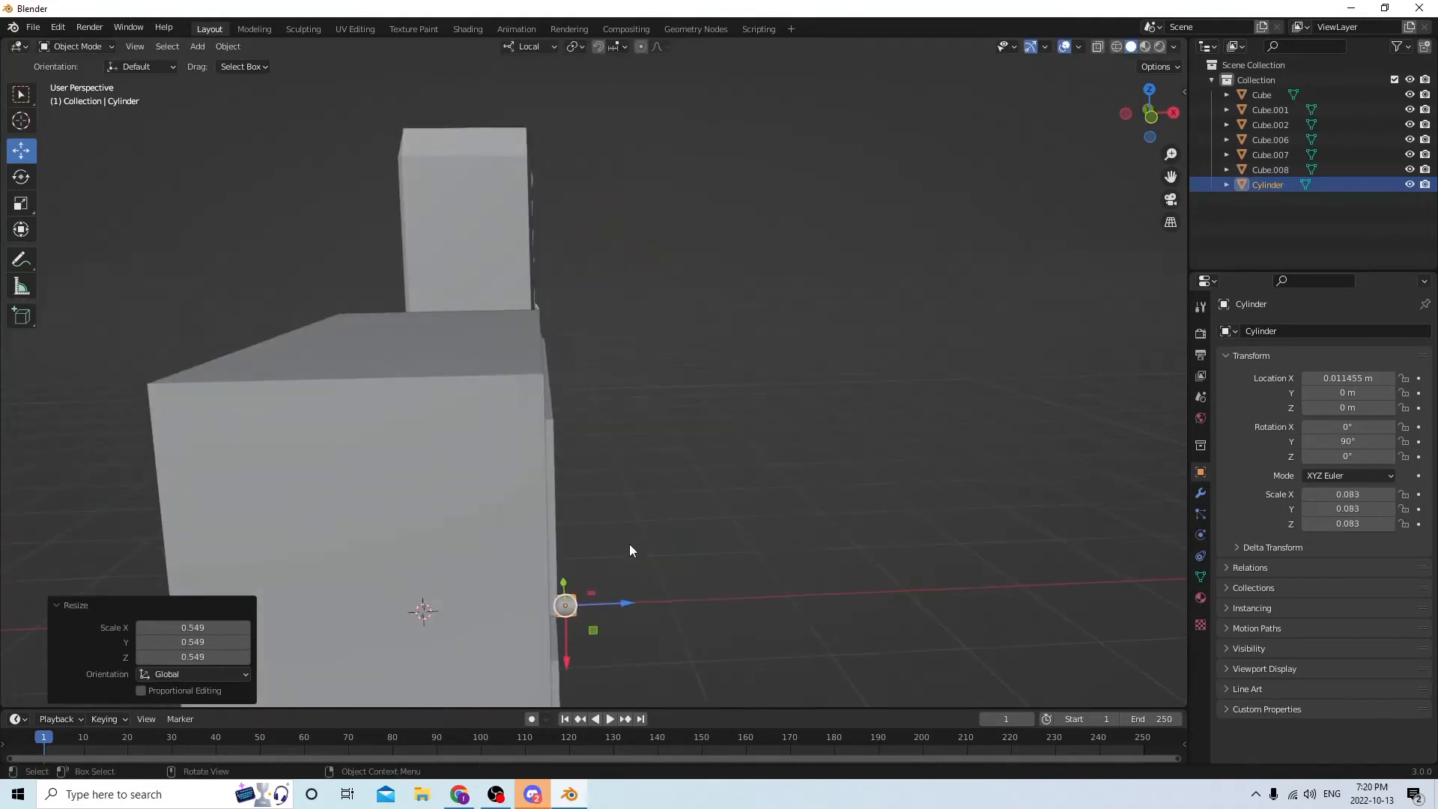
{"action": "left_click_drag", "start_coordinate": [624, 602], "coordinate": [624, 603]}
{"action": "middle_click_drag", "start_coordinate": [624, 603], "coordinate": [595, 598]}
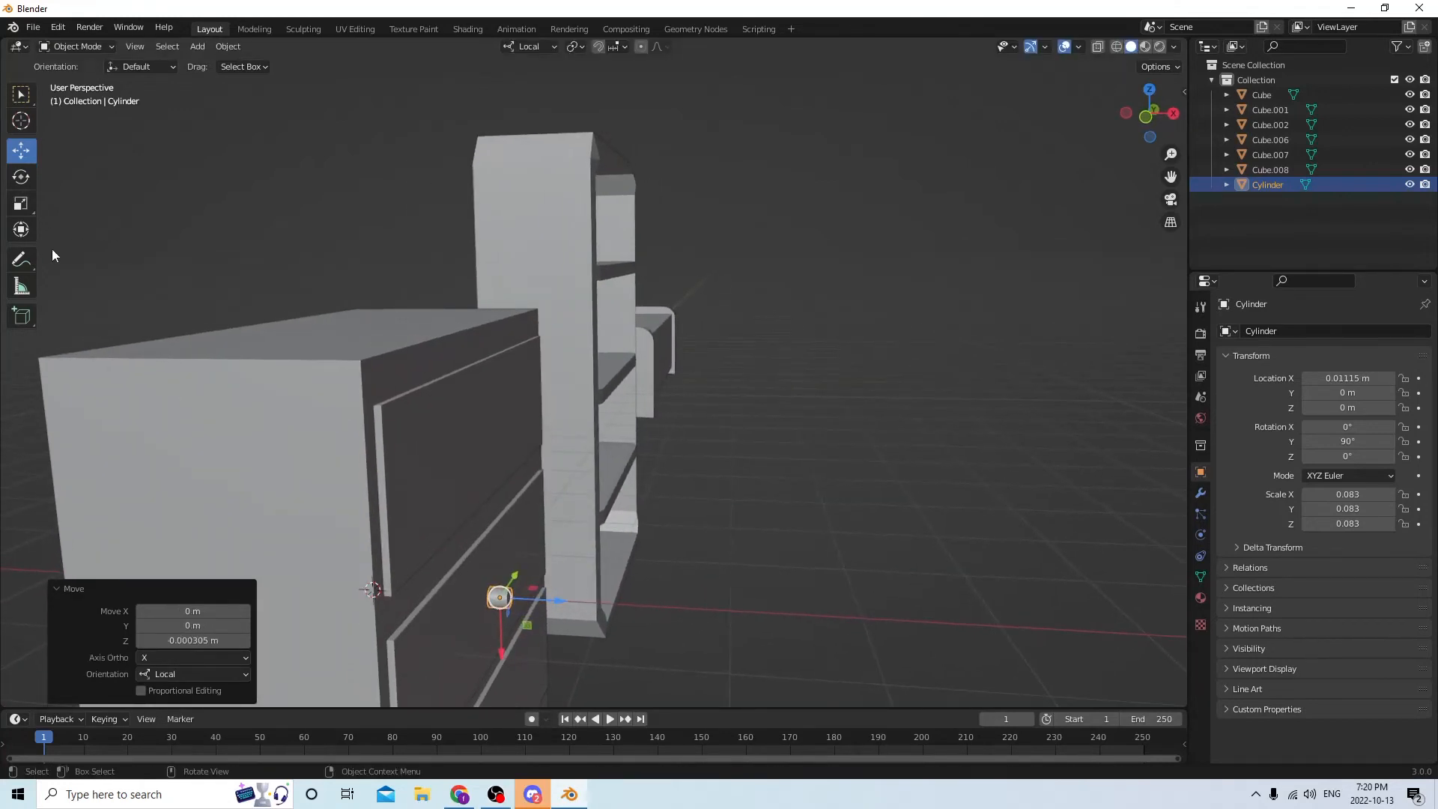
Stretch the knob cylinder along its local Z axis to a scale of about 0.124
{"action": "left_click", "coordinate": [21, 203]}
{"action": "middle_click_drag", "start_coordinate": [385, 398], "coordinate": [556, 667]}
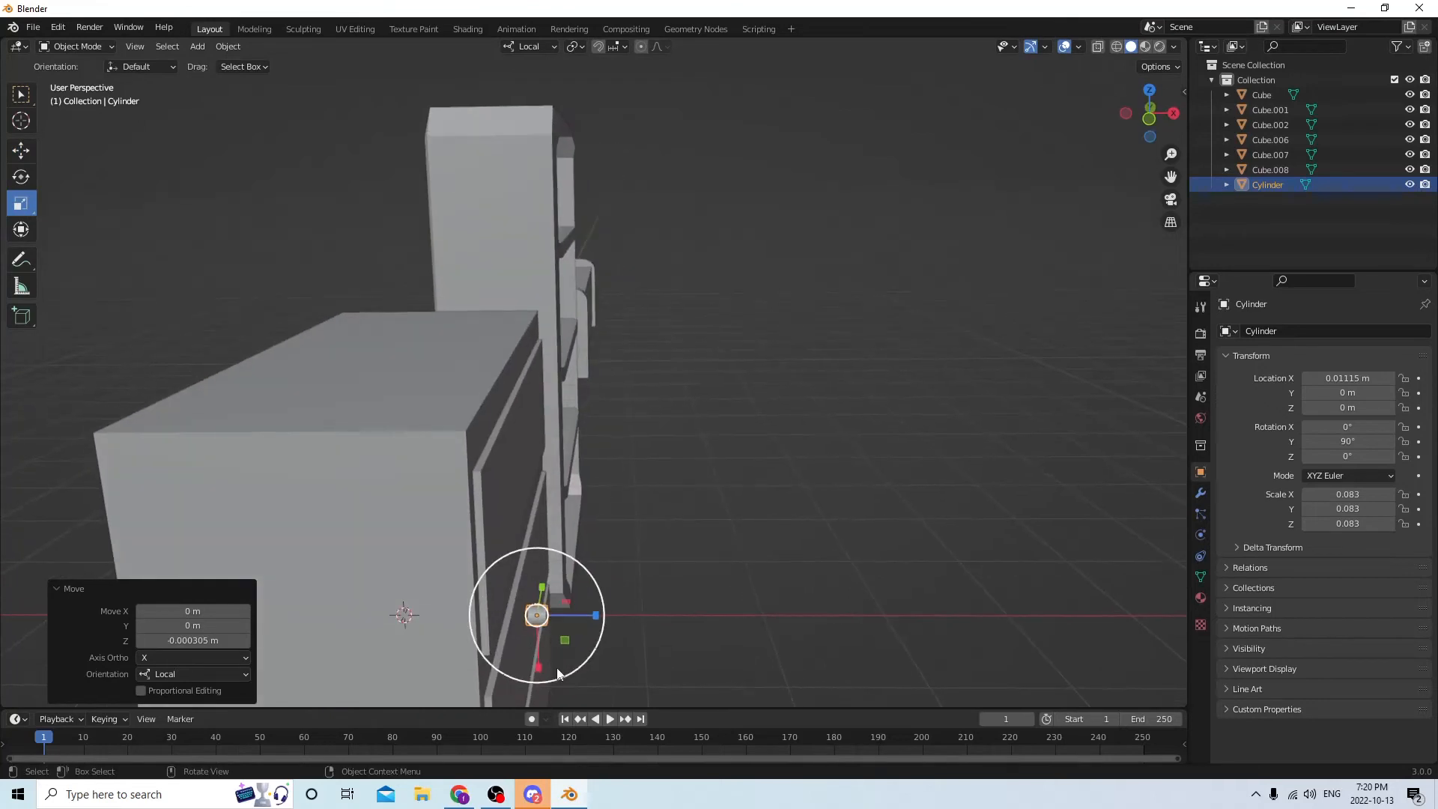
{"action": "left_click_drag", "start_coordinate": [596, 615], "coordinate": [624, 615]}
{"action": "middle_click_drag", "start_coordinate": [625, 616], "coordinate": [652, 599]}
Duplicate the knob cylinder in place and move the copy about 0.003036 m outward along its local Z axis
{"action": "key", "text": "shift+d"}
{"action": "key", "text": "Escape"}
{"action": "left_click", "coordinate": [24, 156]}
{"action": "middle_click_drag", "start_coordinate": [232, 271], "coordinate": [511, 587]}
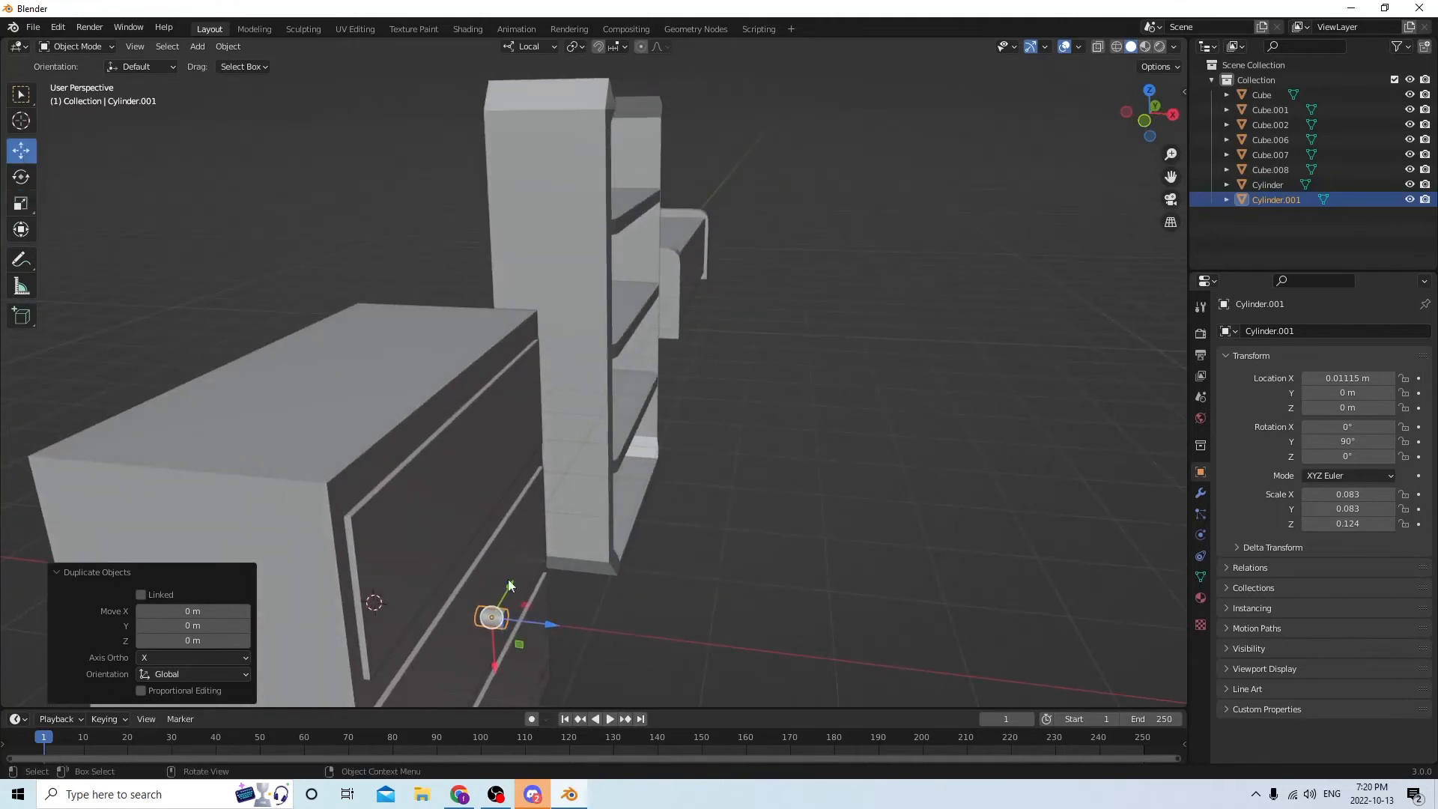
{"action": "left_click_drag", "start_coordinate": [536, 628], "coordinate": [579, 623]}
{"action": "scroll", "coordinate": [528, 615], "scroll_direction": "up", "scroll_amount": 2}
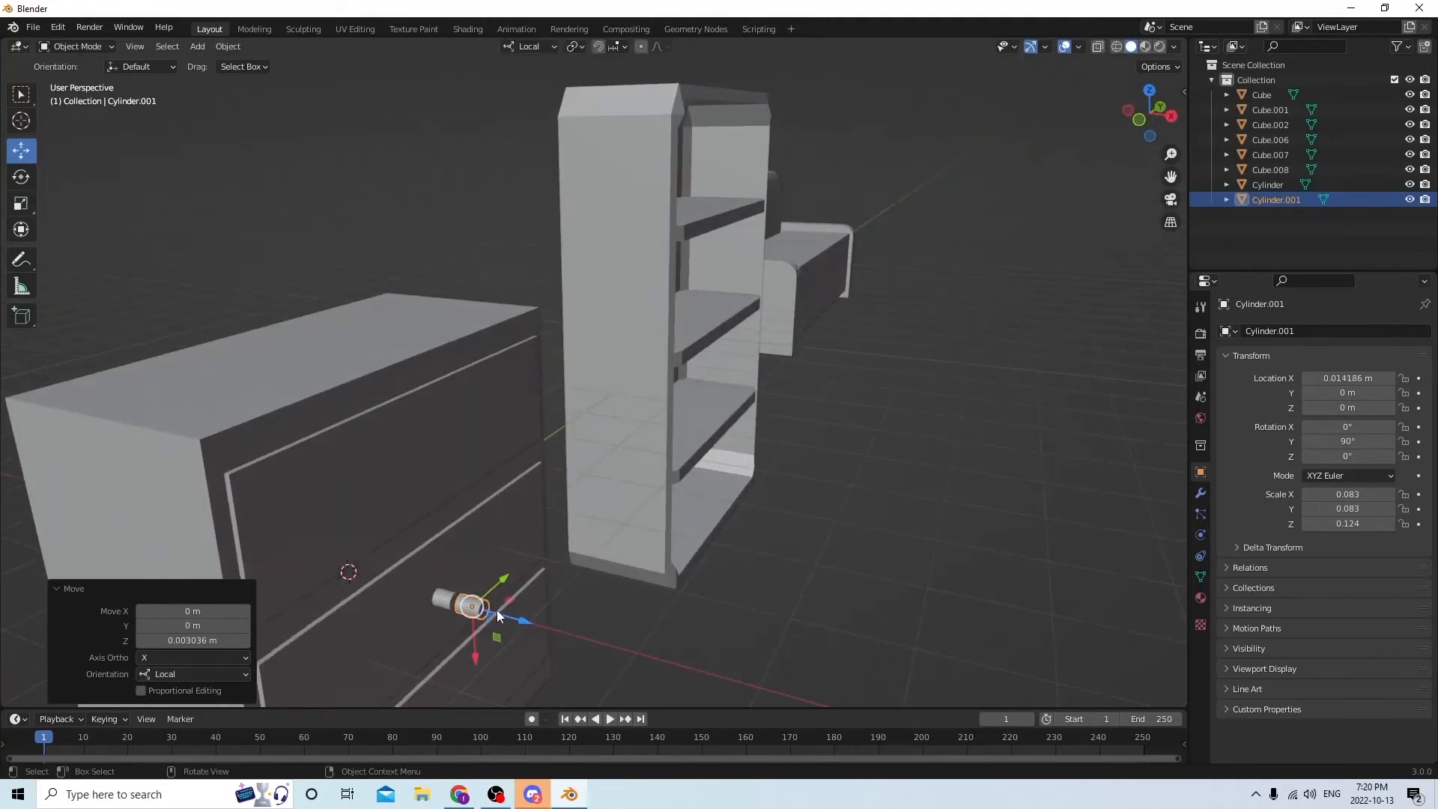
Enlarge the duplicate cylinder uniformly to about 0.190, then flatten it along its local Z axis to about 0.065
{"action": "middle_click_drag", "start_coordinate": [496, 610], "coordinate": [502, 575]}
{"action": "key", "text": "s"}
{"action": "left_click", "coordinate": [625, 541]}
{"action": "middle_click_drag", "start_coordinate": [590, 538], "coordinate": [662, 535]}
{"action": "left_click", "coordinate": [27, 212]}
{"action": "middle_click_drag", "start_coordinate": [306, 271], "coordinate": [332, 285]}
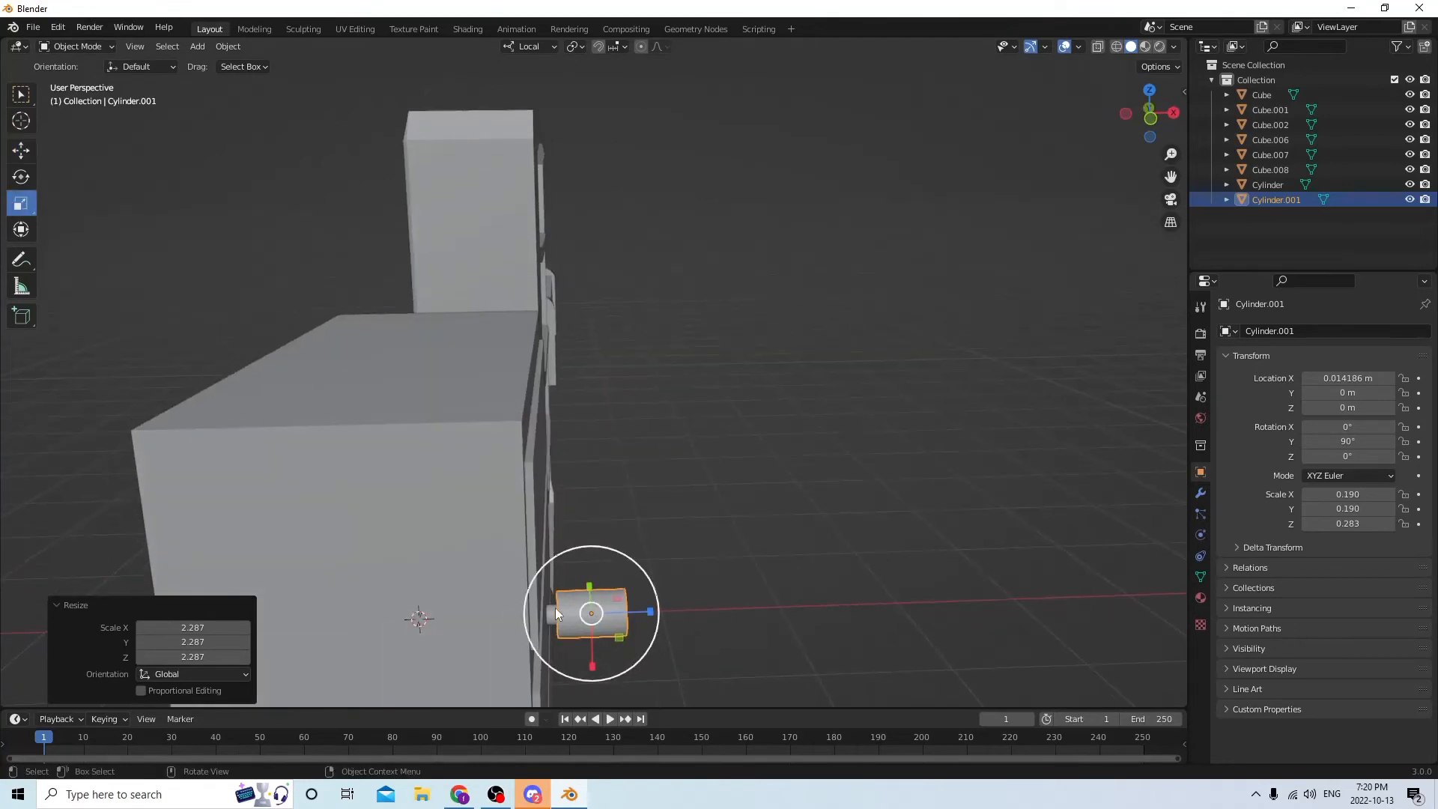
{"action": "left_click_drag", "start_coordinate": [644, 608], "coordinate": [603, 613]}
{"action": "middle_click_drag", "start_coordinate": [541, 564], "coordinate": [508, 556]}
Move the flattened disc about -0.001308 m along its local Z axis onto the end of the knob stem
{"action": "left_click", "coordinate": [21, 150]}
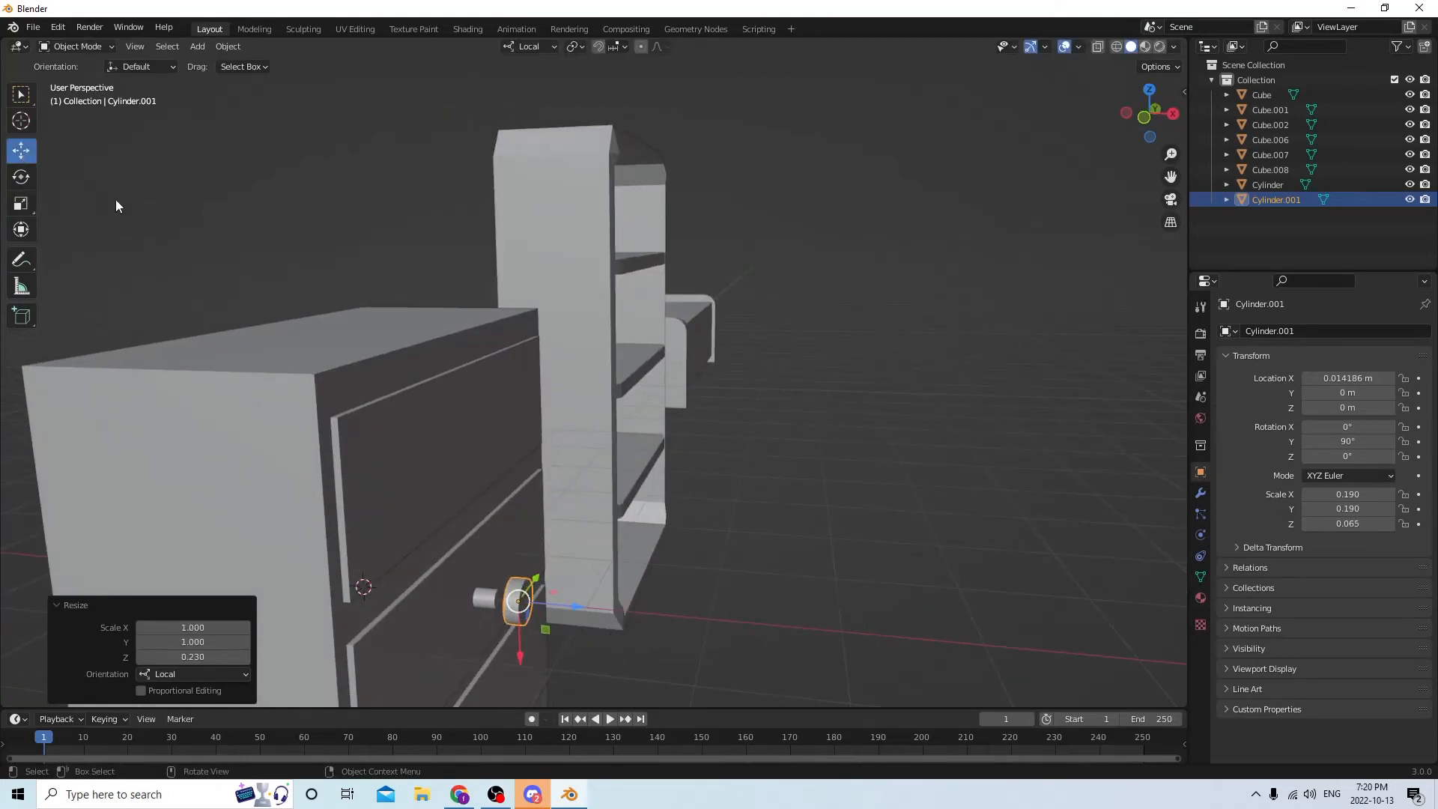
{"action": "left_click_drag", "start_coordinate": [572, 605], "coordinate": [555, 605]}
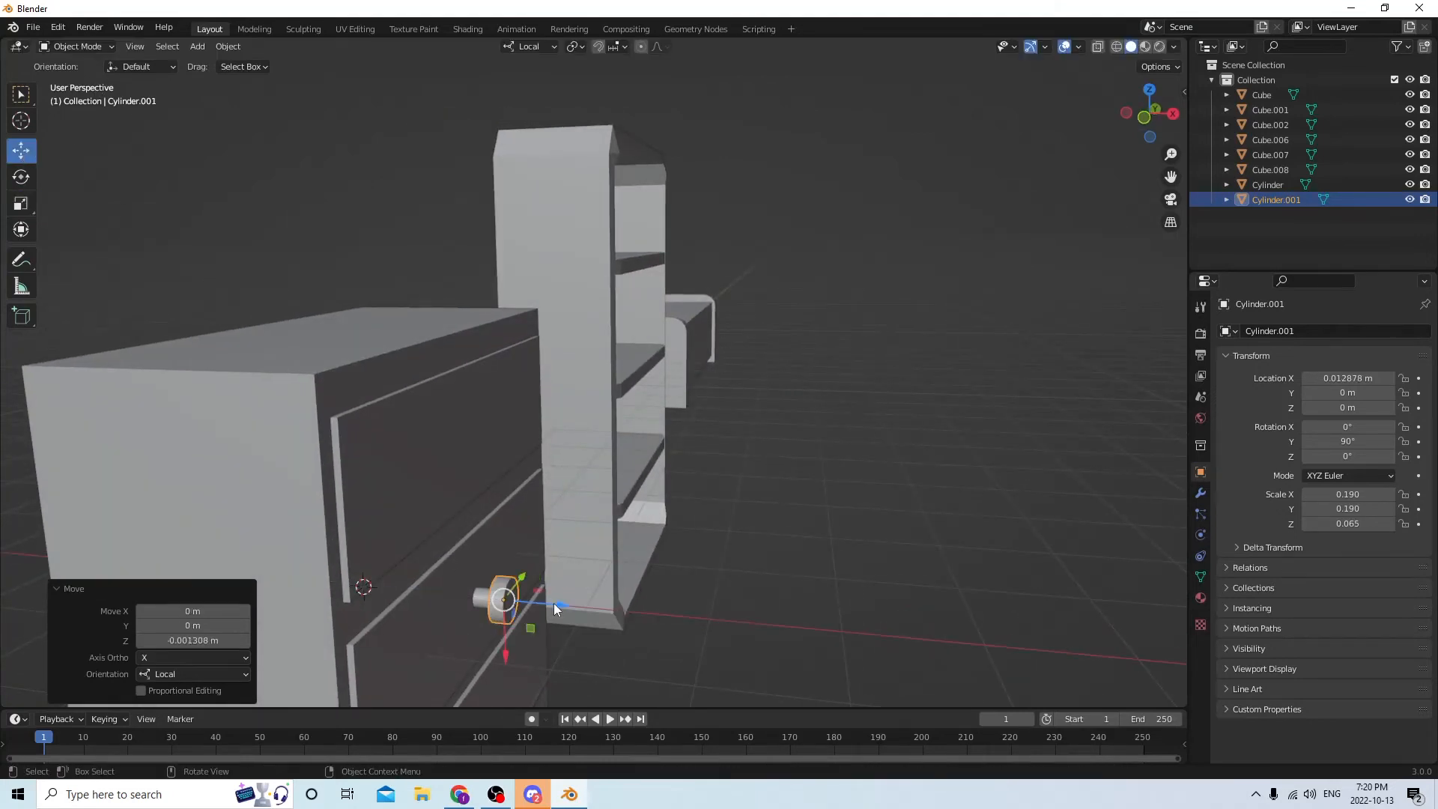
{"action": "mouse_move", "coordinate": [554, 604]}
{"action": "middle_mouse_down"}
{"action": "mouse_move", "coordinate": [587, 591]}
{"action": "mouse_move", "coordinate": [569, 599]}
{"action": "middle_mouse_up"}
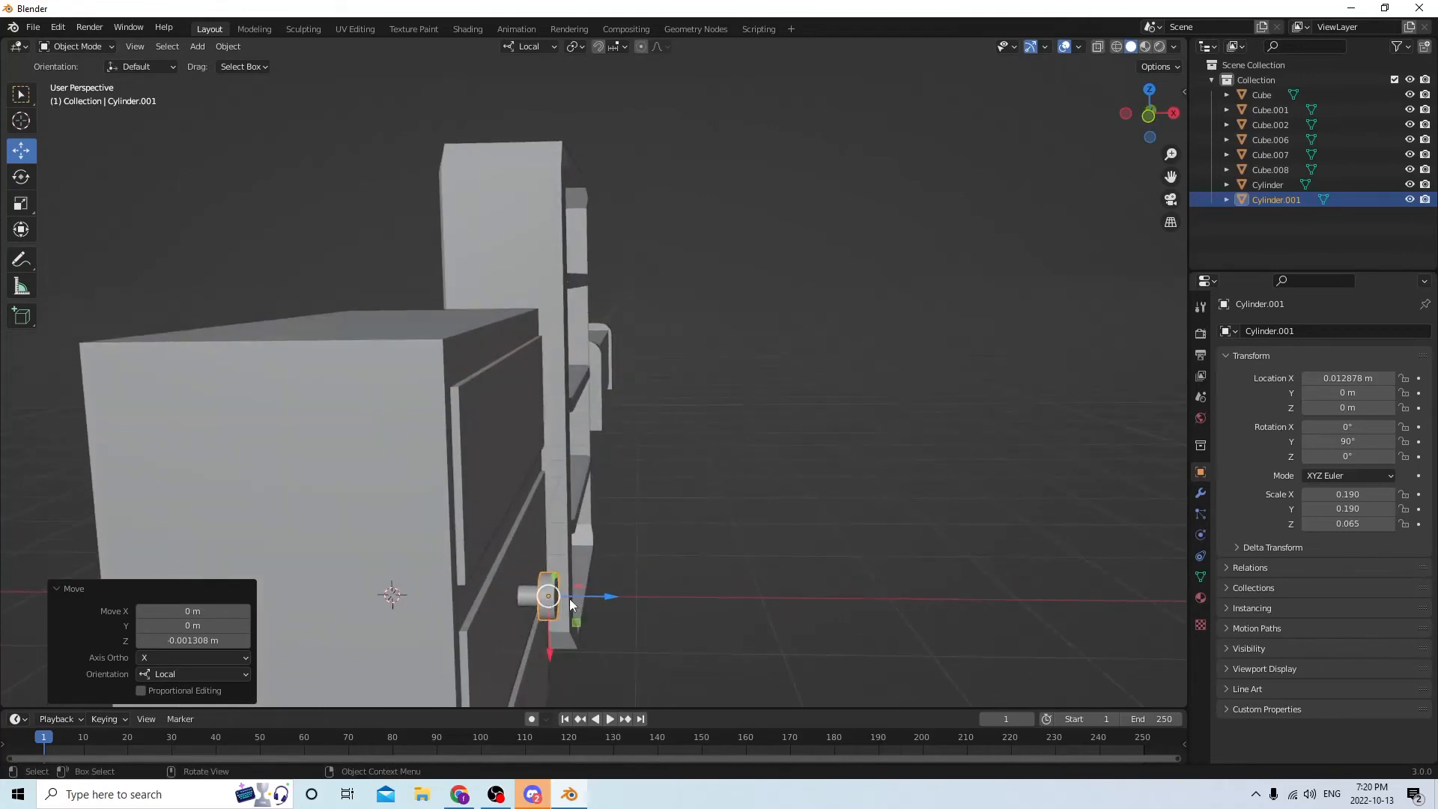
Join the stem cylinder and the disc cylinder into a single knob object
{"action": "left_click", "coordinate": [520, 593]}
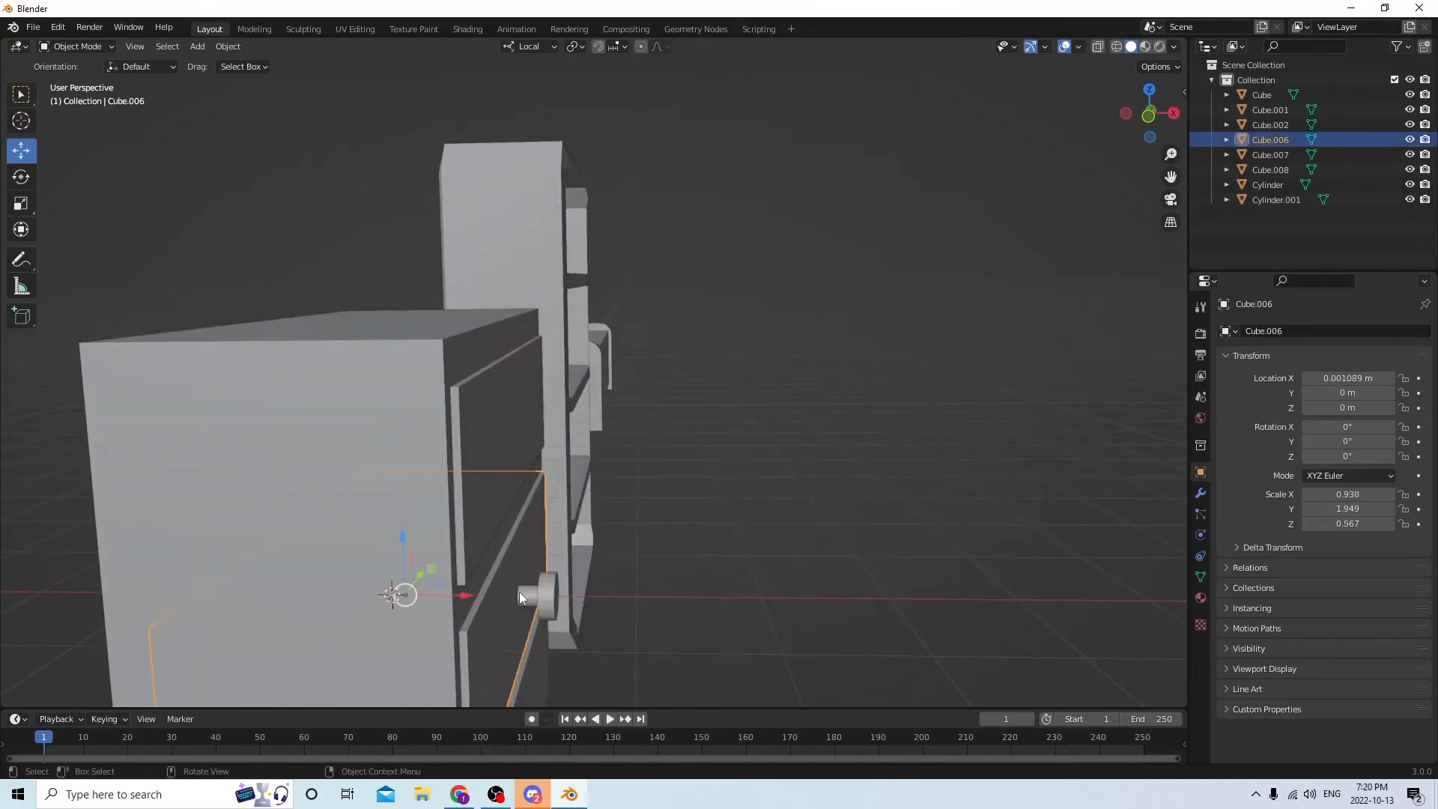
{"action": "left_click", "coordinate": [528, 593]}
{"action": "key", "text": "Delete"}
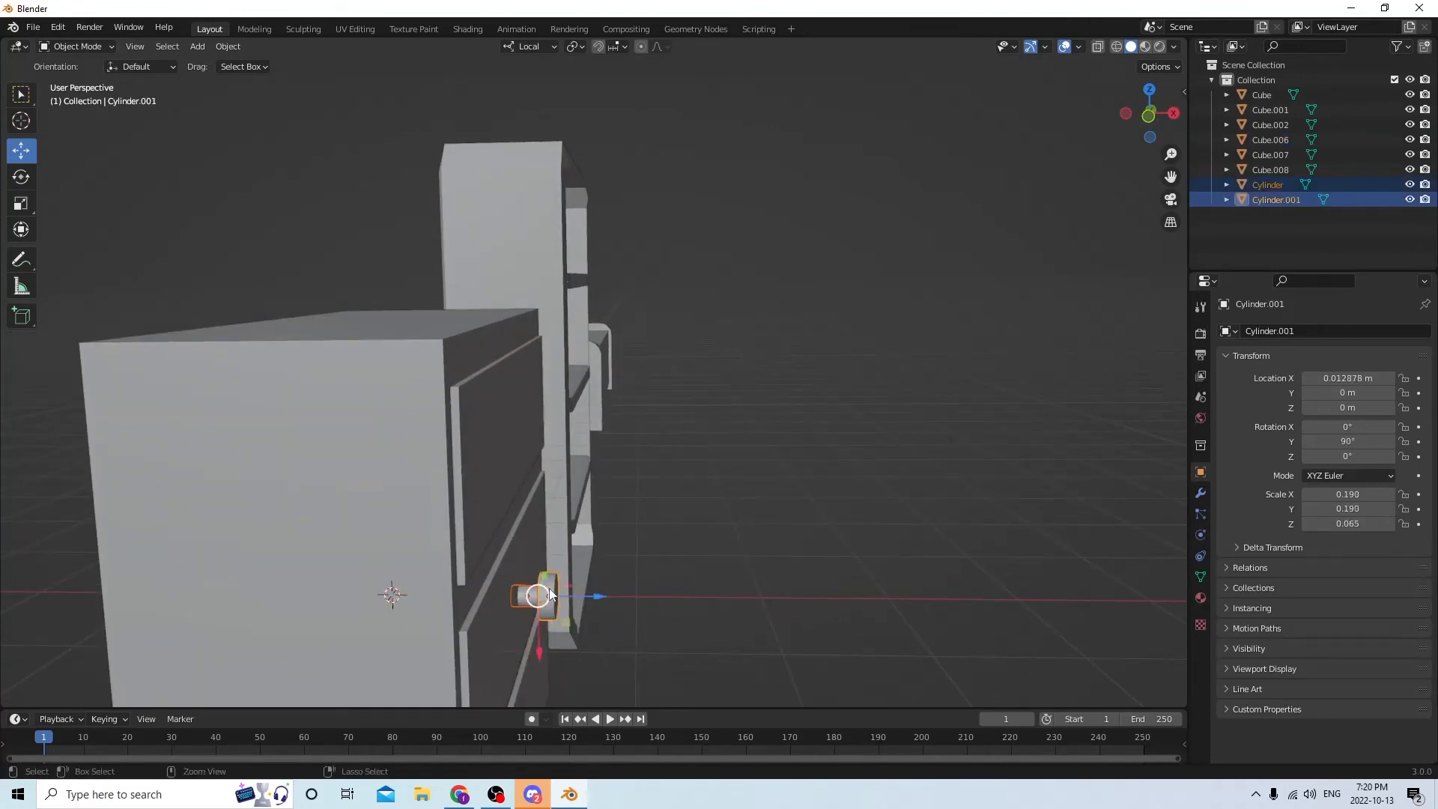
{"action": "left_click", "coordinate": [553, 590]}
{"action": "middle_click_drag", "start_coordinate": [556, 587], "coordinate": [502, 545]}
{"action": "mouse_move", "coordinate": [389, 601]}
{"action": "left_mouse_down"}
{"action": "mouse_move", "coordinate": [400, 617]}
{"action": "mouse_move", "coordinate": [391, 592]}
{"action": "mouse_move", "coordinate": [396, 605]}
{"action": "left_mouse_up"}
{"action": "right_click", "coordinate": [396, 606]}
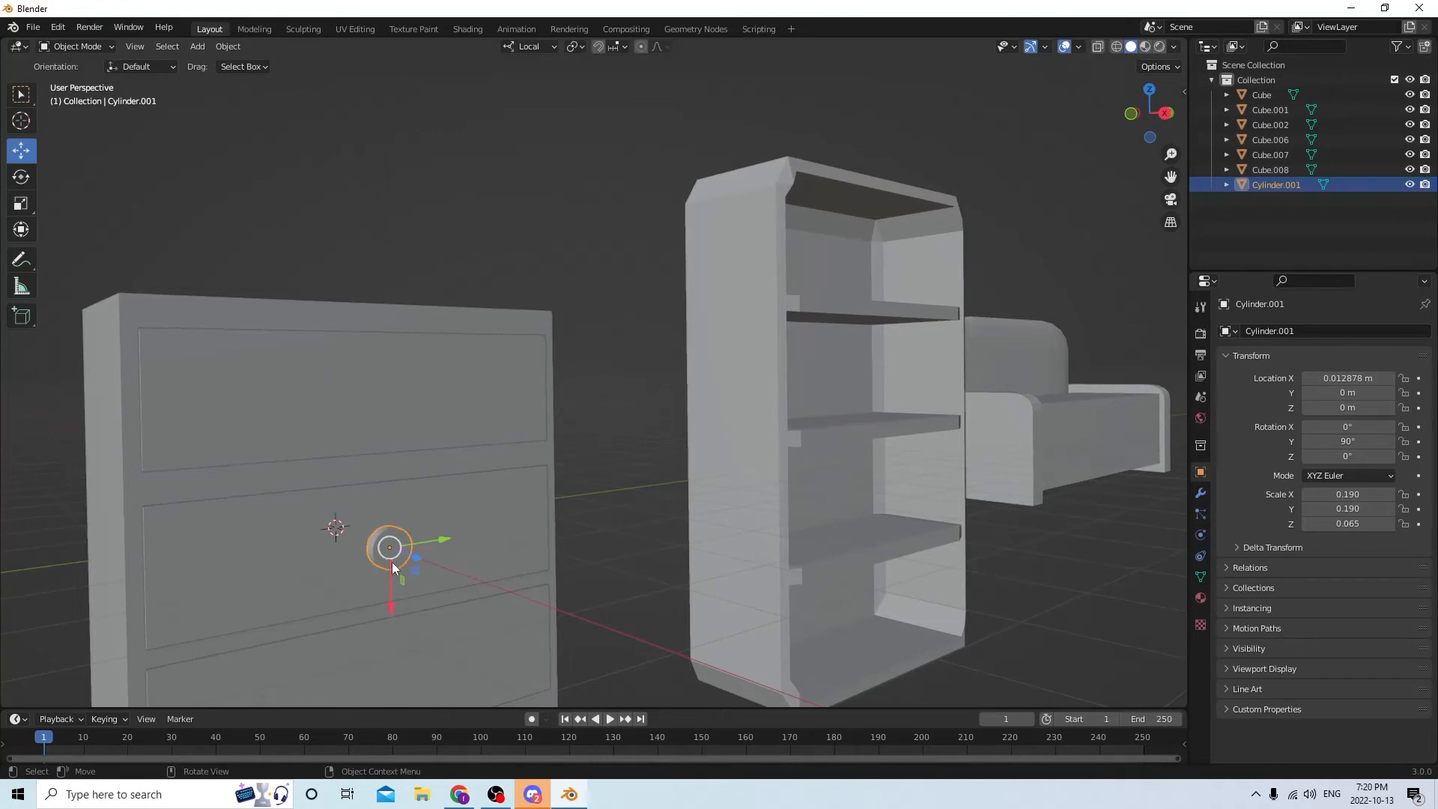
Duplicate the knob and move the copy down onto the bottom drawer's front, at about Z -0.01299 m
{"action": "middle_click_drag", "start_coordinate": [392, 562], "coordinate": [402, 555]}
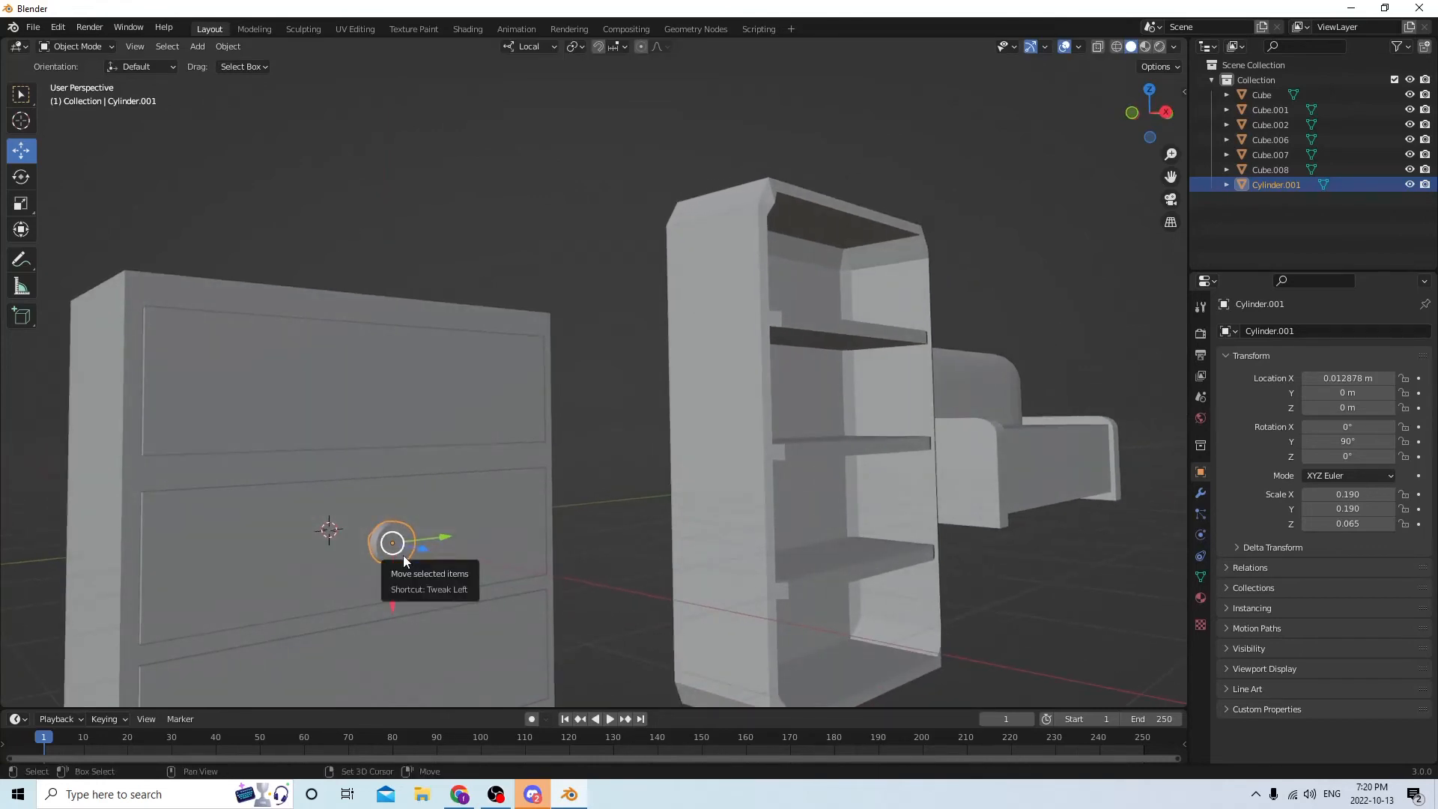
{"action": "key", "text": "shift+d"}
{"action": "right_click", "coordinate": [393, 590]}
{"action": "left_click_drag", "start_coordinate": [393, 603], "coordinate": [396, 674]}
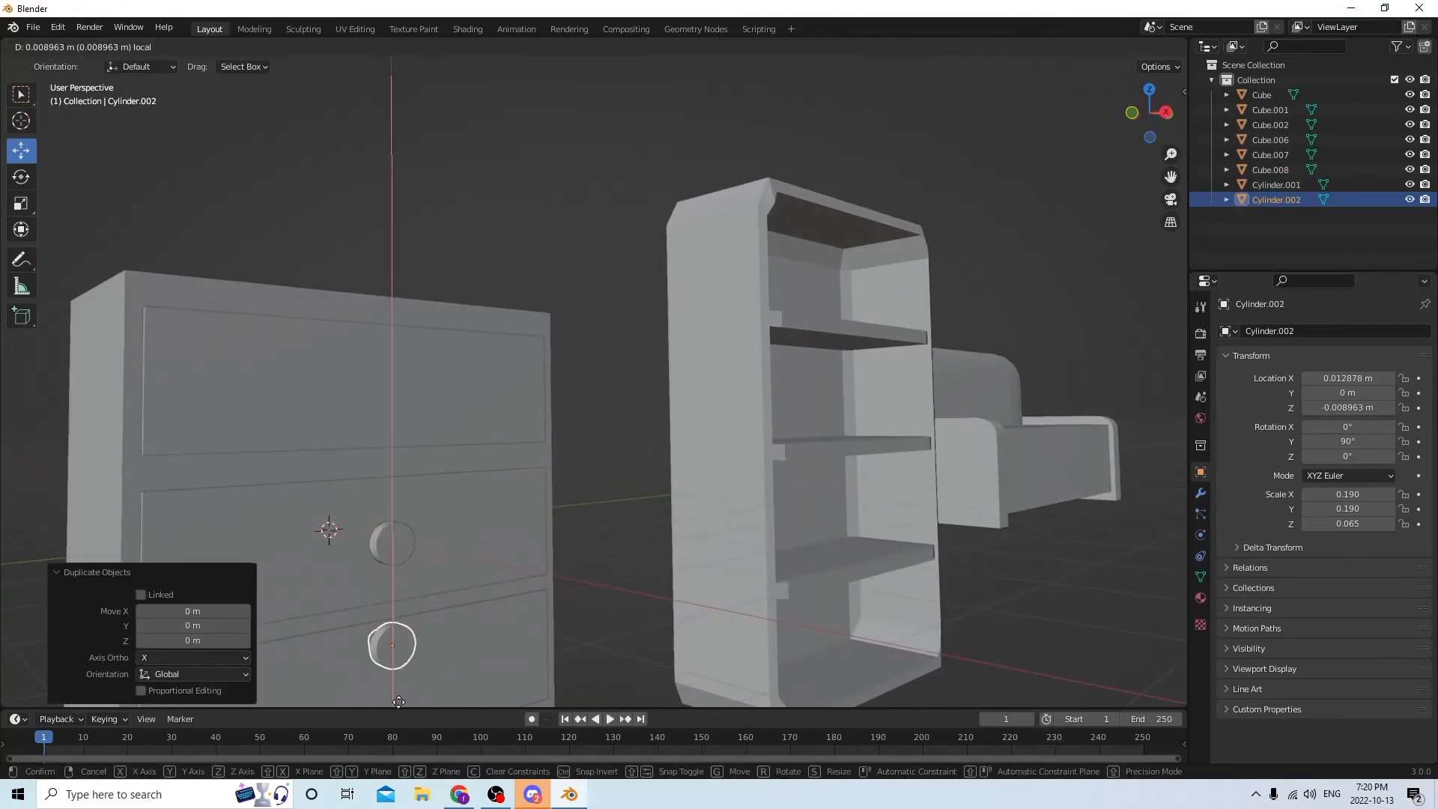
{"action": "scroll", "coordinate": [378, 627], "scroll_direction": "down", "scroll_amount": 4}
{"action": "left_click_drag", "start_coordinate": [483, 576], "coordinate": [478, 588]}
{"action": "middle_click_drag", "start_coordinate": [478, 589], "coordinate": [497, 617]}
Duplicate the middle knob and move the copy about -0.013882 m along its local X axis onto the top drawer
{"action": "left_click", "coordinate": [527, 494]}
{"action": "middle_click_drag", "start_coordinate": [527, 494], "coordinate": [537, 491]}
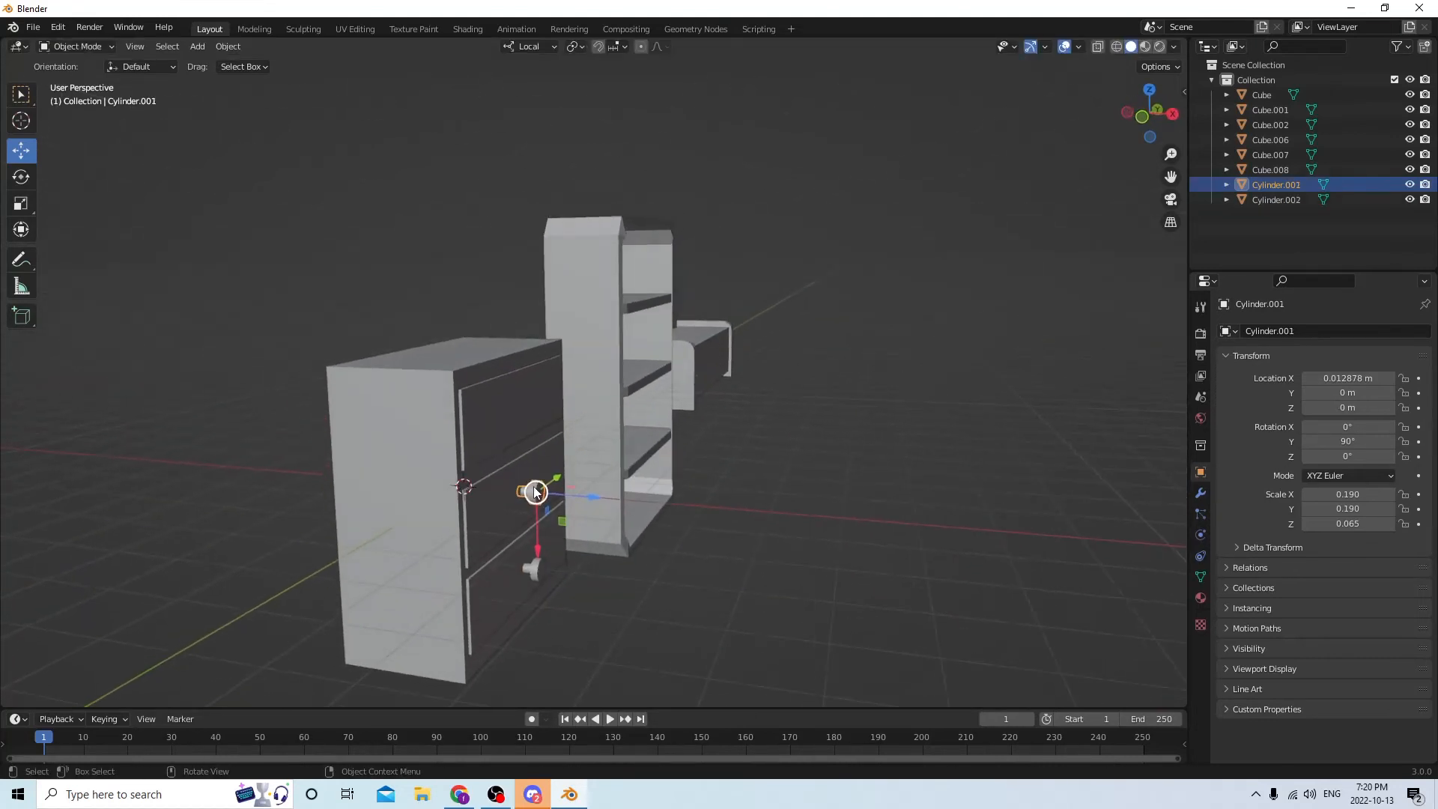
{"action": "key", "text": "shift+d"}
{"action": "right_click", "coordinate": [555, 367]}
{"action": "left_click_drag", "start_coordinate": [537, 539], "coordinate": [514, 460]}
{"action": "middle_click_drag", "start_coordinate": [514, 460], "coordinate": [546, 444]}
{"action": "scroll", "coordinate": [549, 476], "scroll_direction": "up", "scroll_amount": 3}
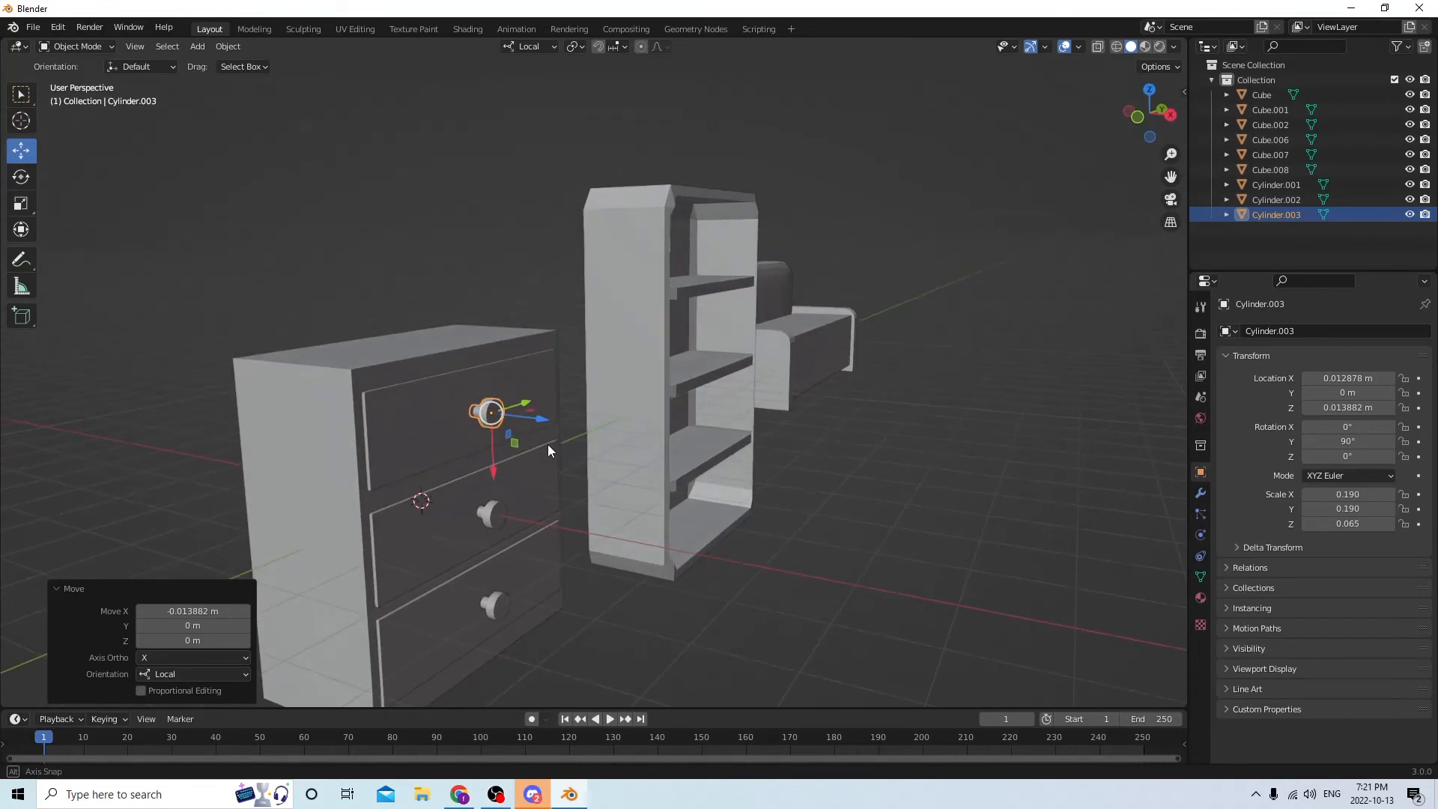
Join the top drawer and its knob into one object, with the knob as the active object
{"action": "left_click", "coordinate": [438, 414], "text": "shift"}
{"action": "left_click", "coordinate": [488, 406], "text": "shift"}
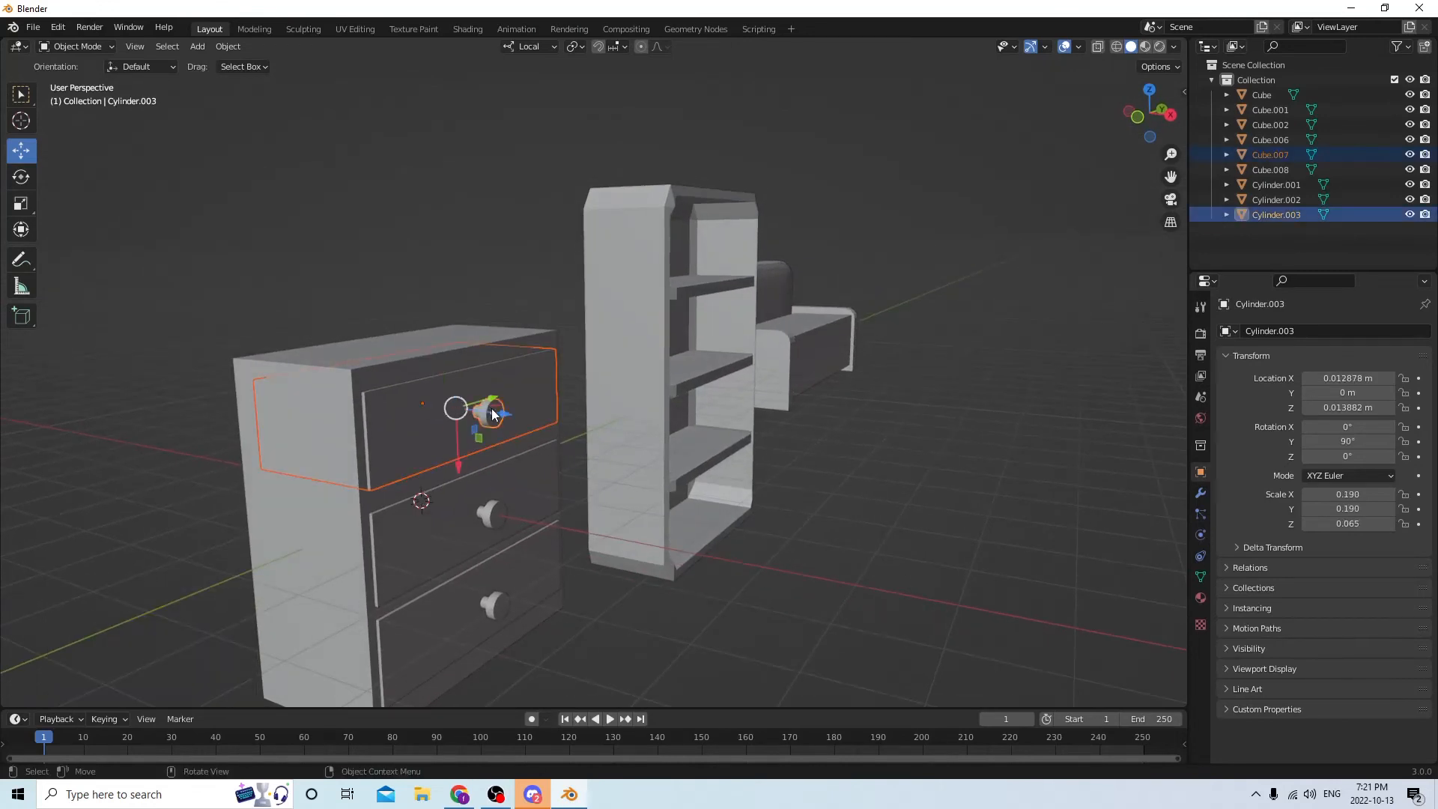
{"action": "key", "text": "ctrl+j"}
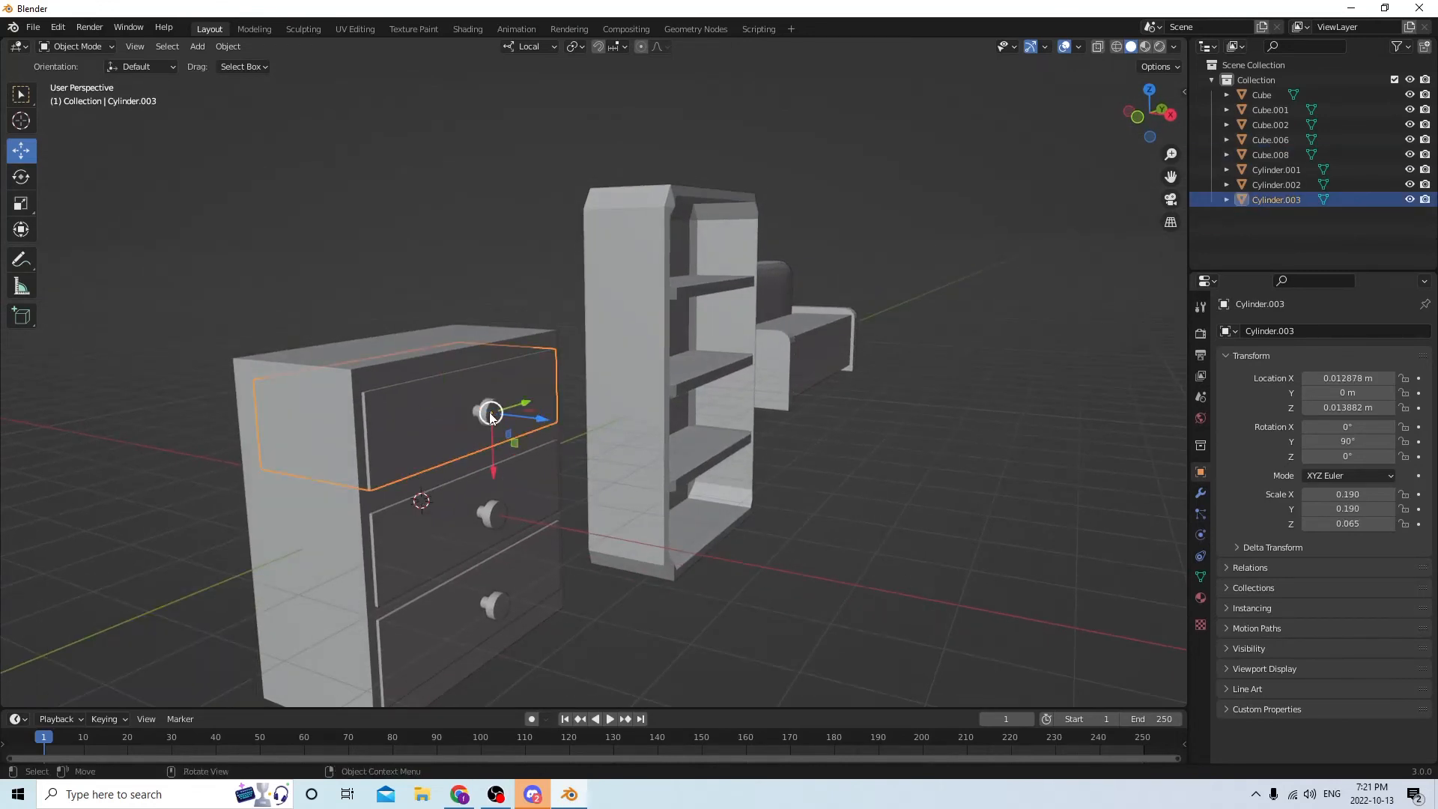
{"action": "middle_click_drag", "start_coordinate": [492, 410], "coordinate": [515, 426]}
Join the middle drawer and its knob into one object, with the knob as the active object
{"action": "left_click", "coordinate": [451, 538]}
{"action": "left_click", "coordinate": [508, 519], "text": "shift"}
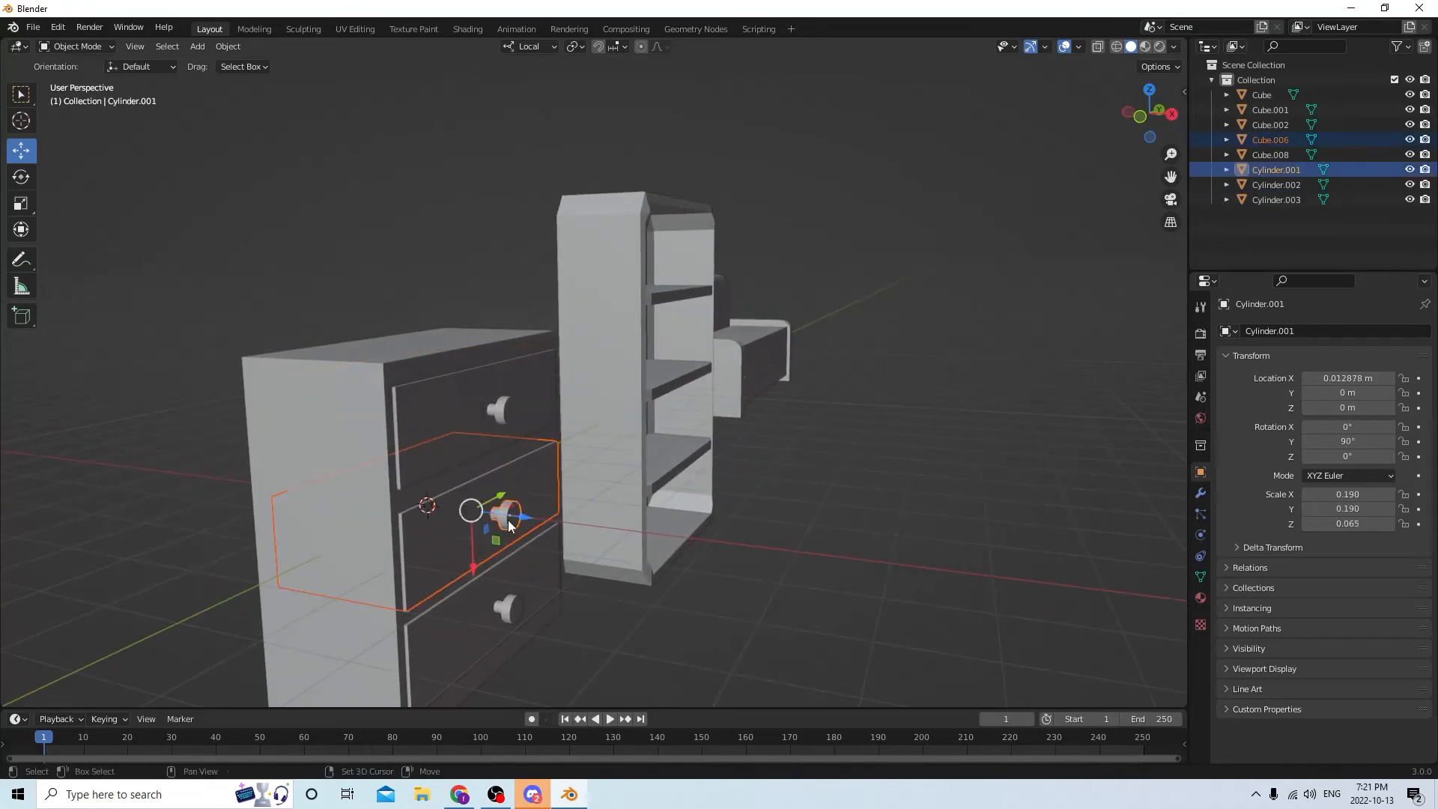
{"action": "key", "text": "ctrl+j"}
{"action": "middle_click_drag", "start_coordinate": [509, 525], "coordinate": [487, 585]}
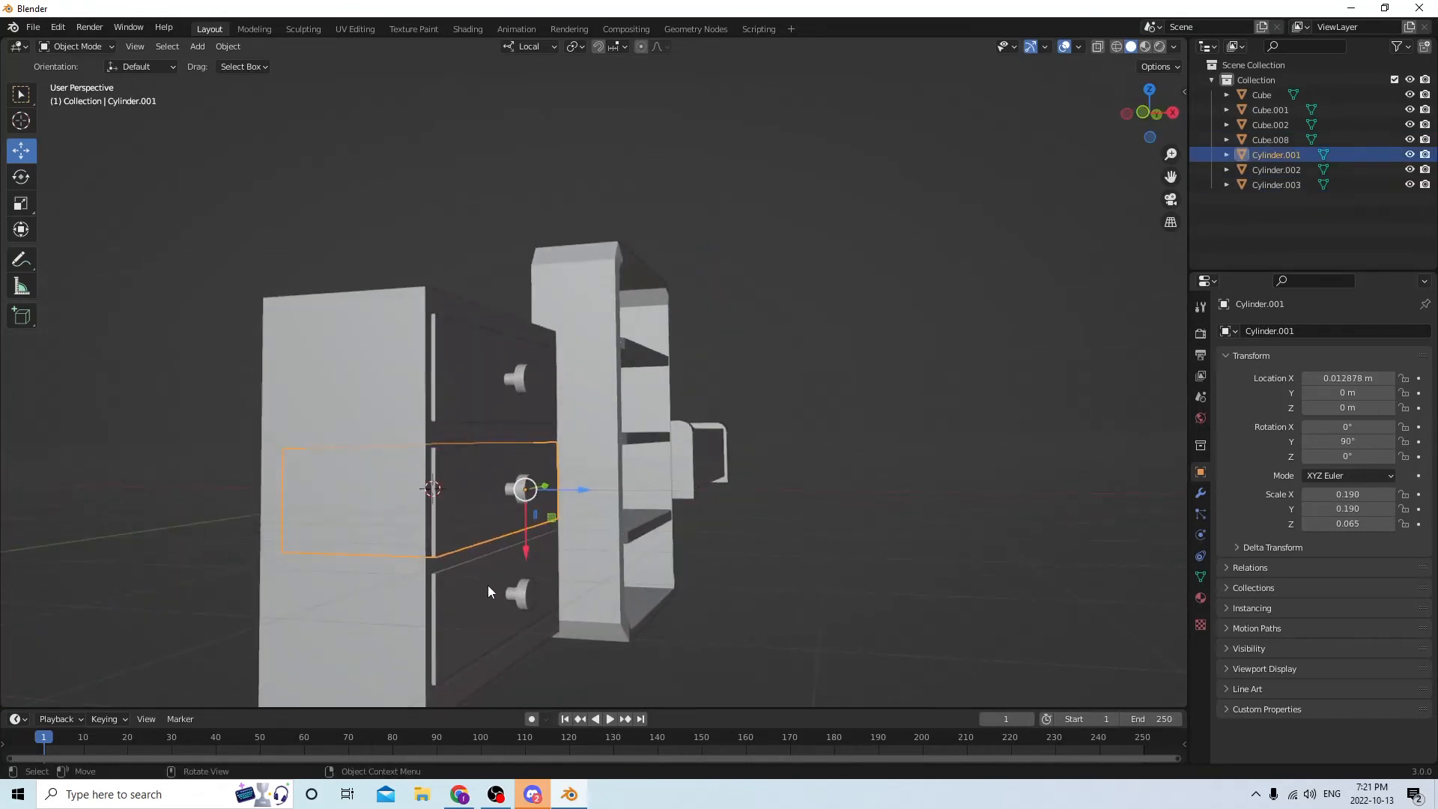
Join the bottom drawer and its knob into one object, with the knob as the active object
{"action": "left_click", "coordinate": [473, 603]}
{"action": "left_click", "coordinate": [523, 586], "text": "shift"}
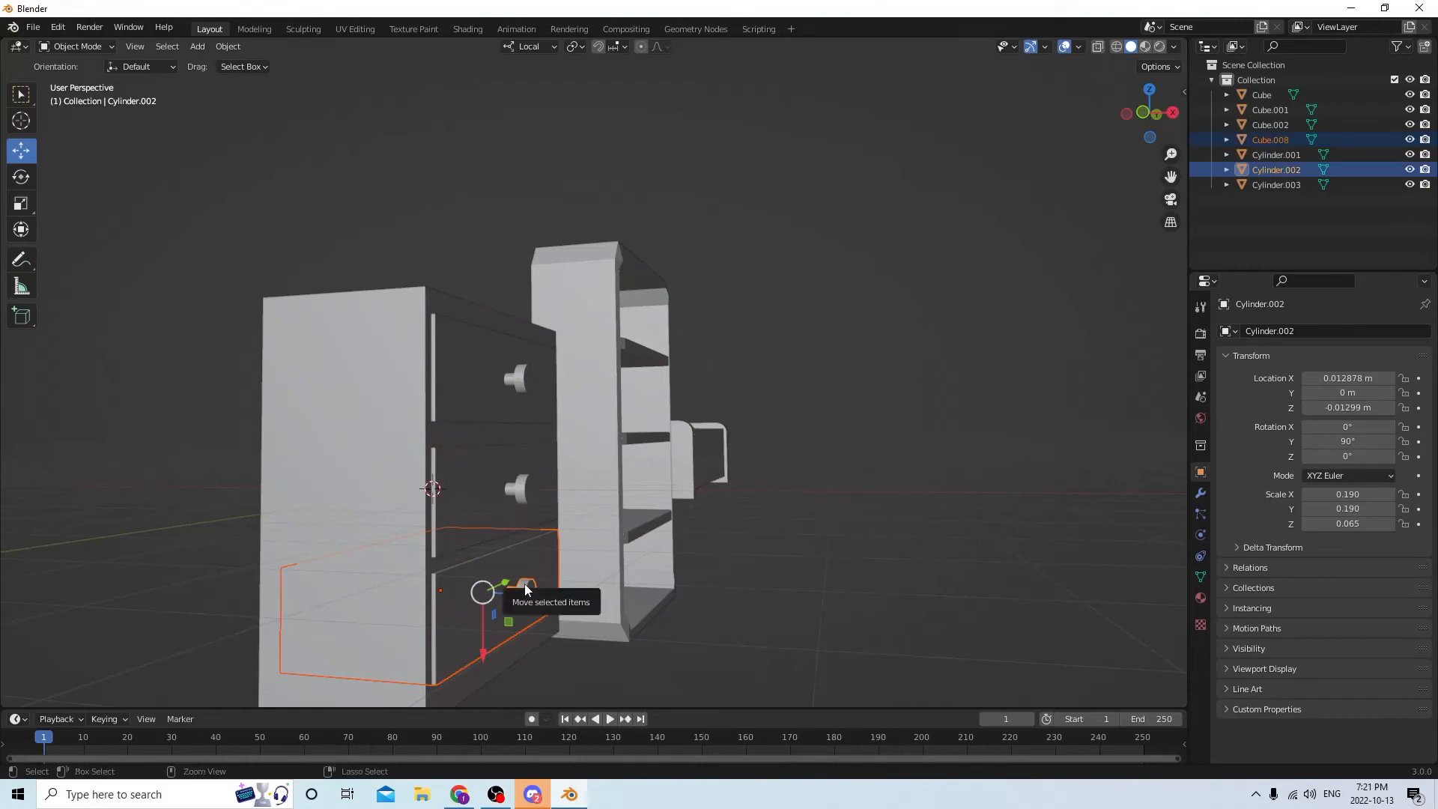
{"action": "key", "text": "ctrl+j"}
{"action": "mouse_move", "coordinate": [525, 582]}
{"action": "middle_mouse_down"}
{"action": "mouse_move", "coordinate": [587, 555]}
{"action": "mouse_move", "coordinate": [552, 554]}
{"action": "mouse_move", "coordinate": [592, 555]}
{"action": "mouse_move", "coordinate": [532, 596]}
{"action": "middle_mouse_up"}
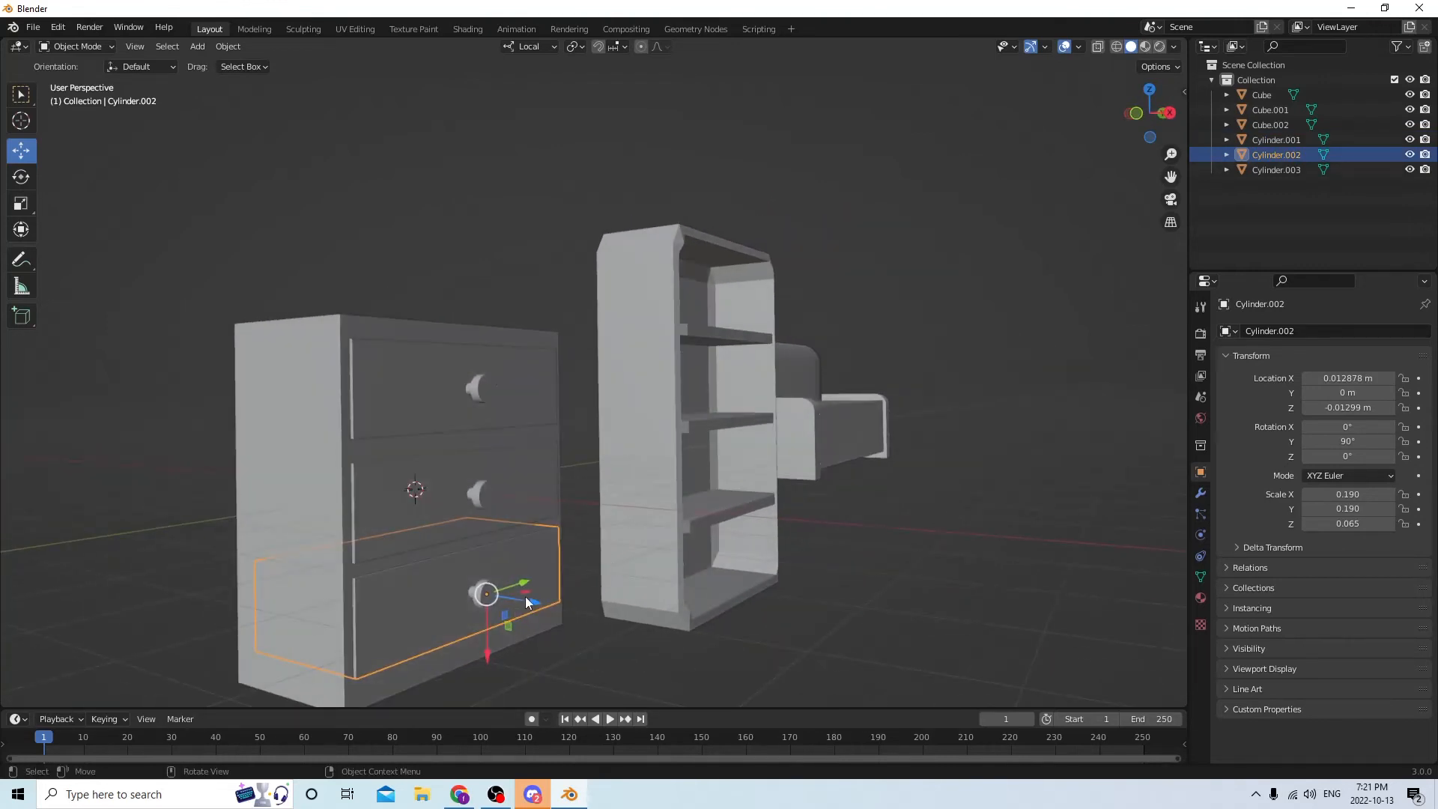
Try sliding the bottom drawer out of the cabinet along its local Z axis
{"action": "left_click_drag", "start_coordinate": [527, 602], "coordinate": [605, 608]}
{"action": "right_click", "coordinate": [605, 608]}
{"action": "middle_click_drag", "start_coordinate": [605, 608], "coordinate": [563, 573]}
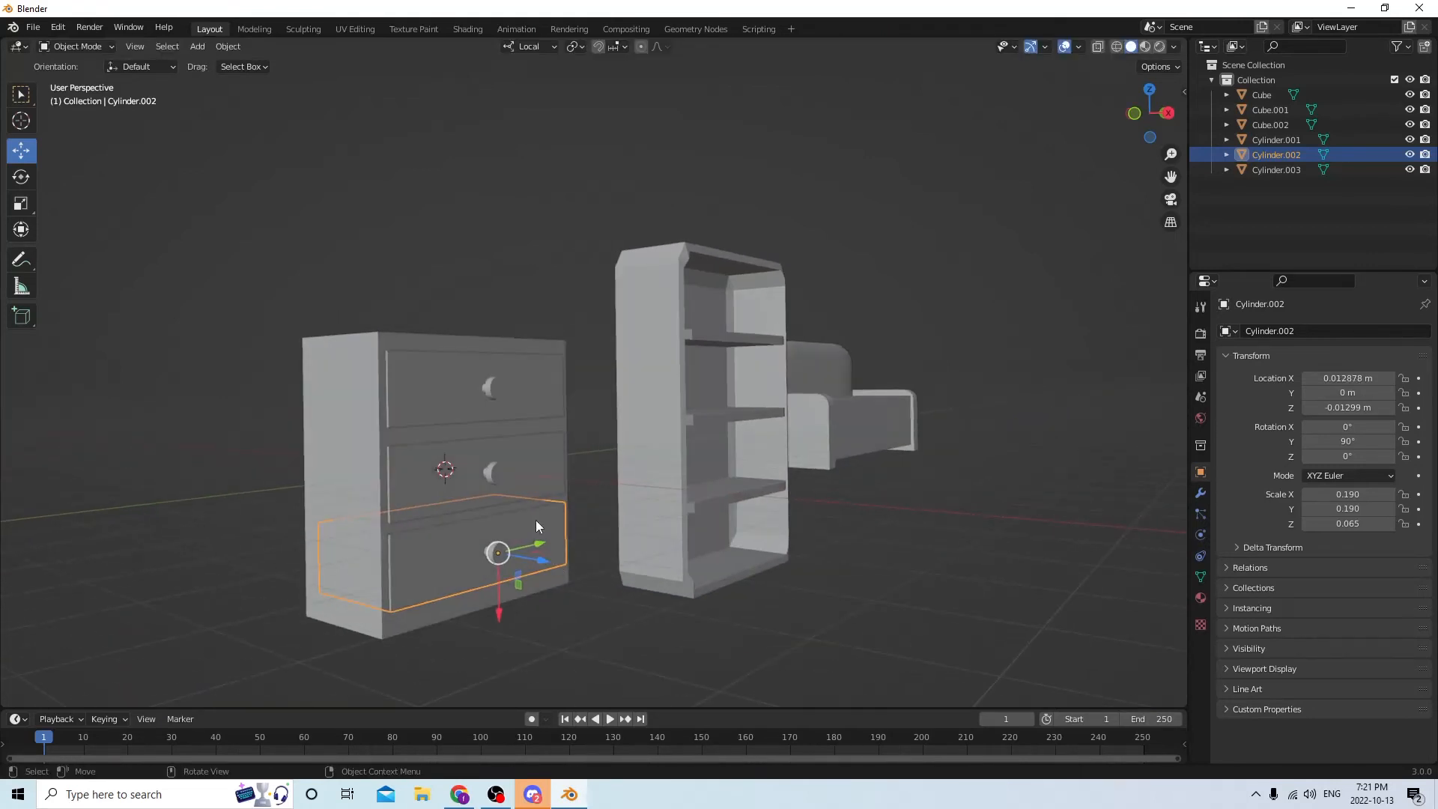
{"action": "middle_click_drag", "start_coordinate": [536, 520], "coordinate": [418, 573]}
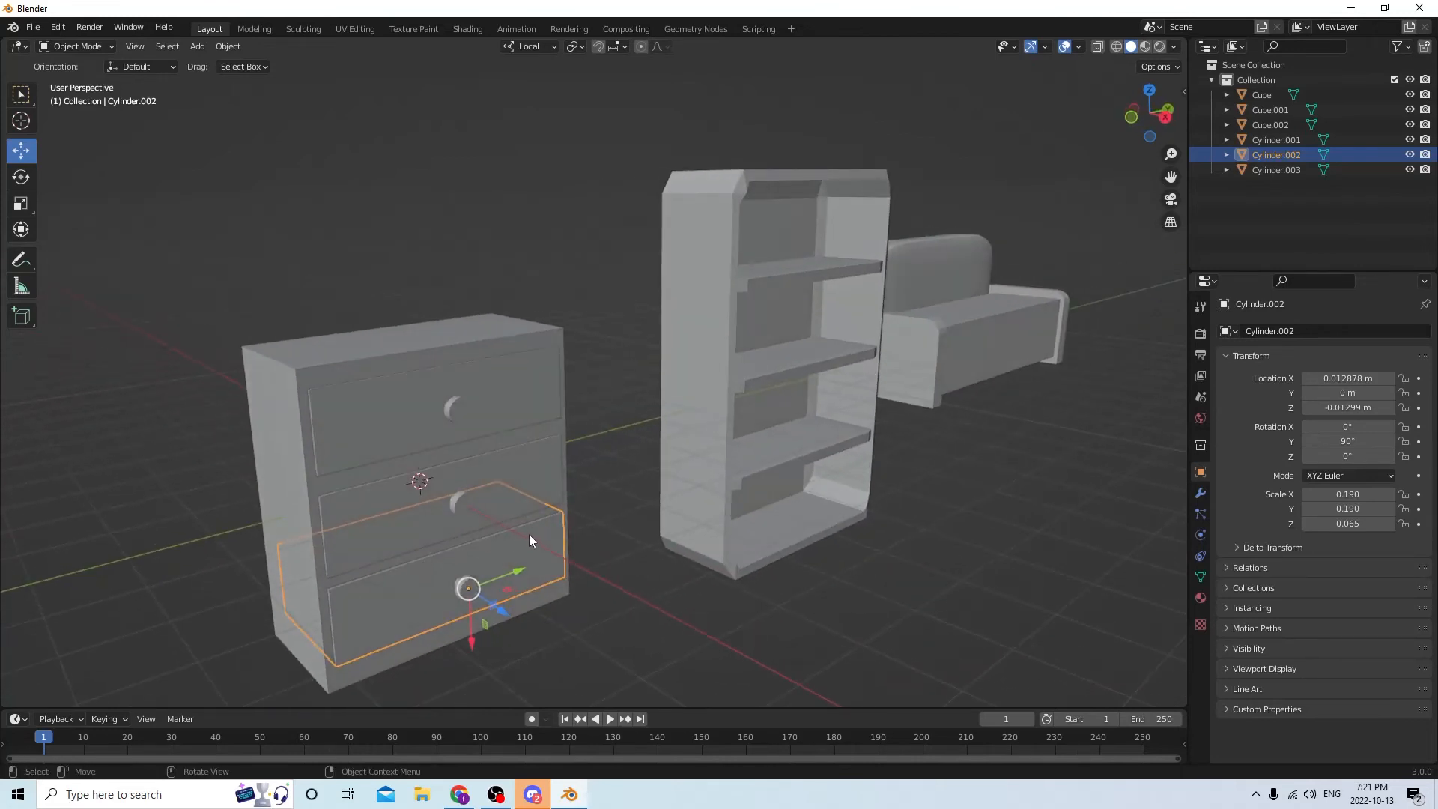
Switch the viewport to material preview shading and open the material properties of the top drawer
{"action": "mouse_move", "coordinate": [380, 400]}
{"action": "middle_mouse_down"}
{"action": "mouse_move", "coordinate": [420, 405]}
{"action": "mouse_move", "coordinate": [398, 408]}
{"action": "middle_mouse_up"}
{"action": "left_click", "coordinate": [409, 433]}
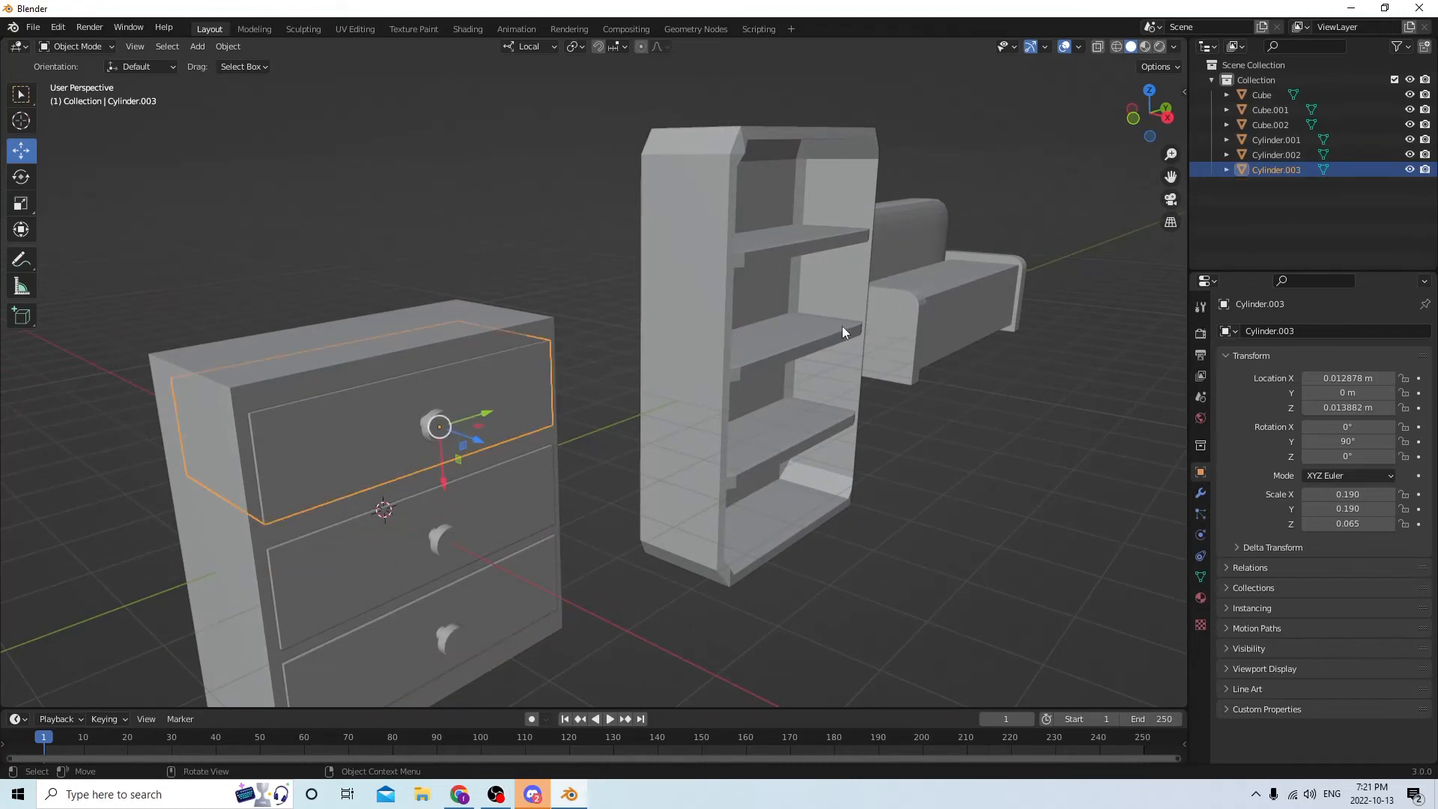
{"action": "left_click", "coordinate": [1145, 47]}
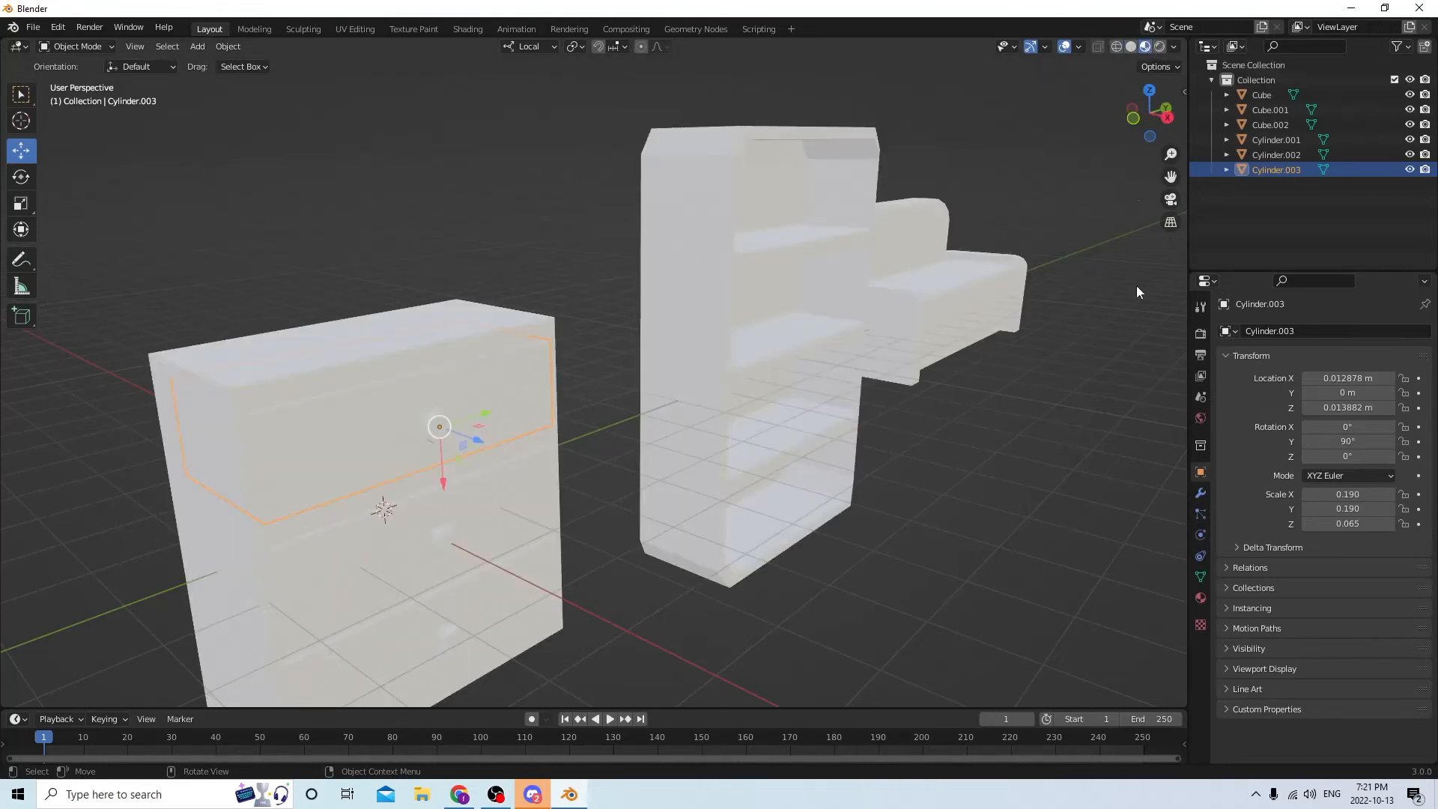
{"action": "left_click", "coordinate": [1200, 598]}
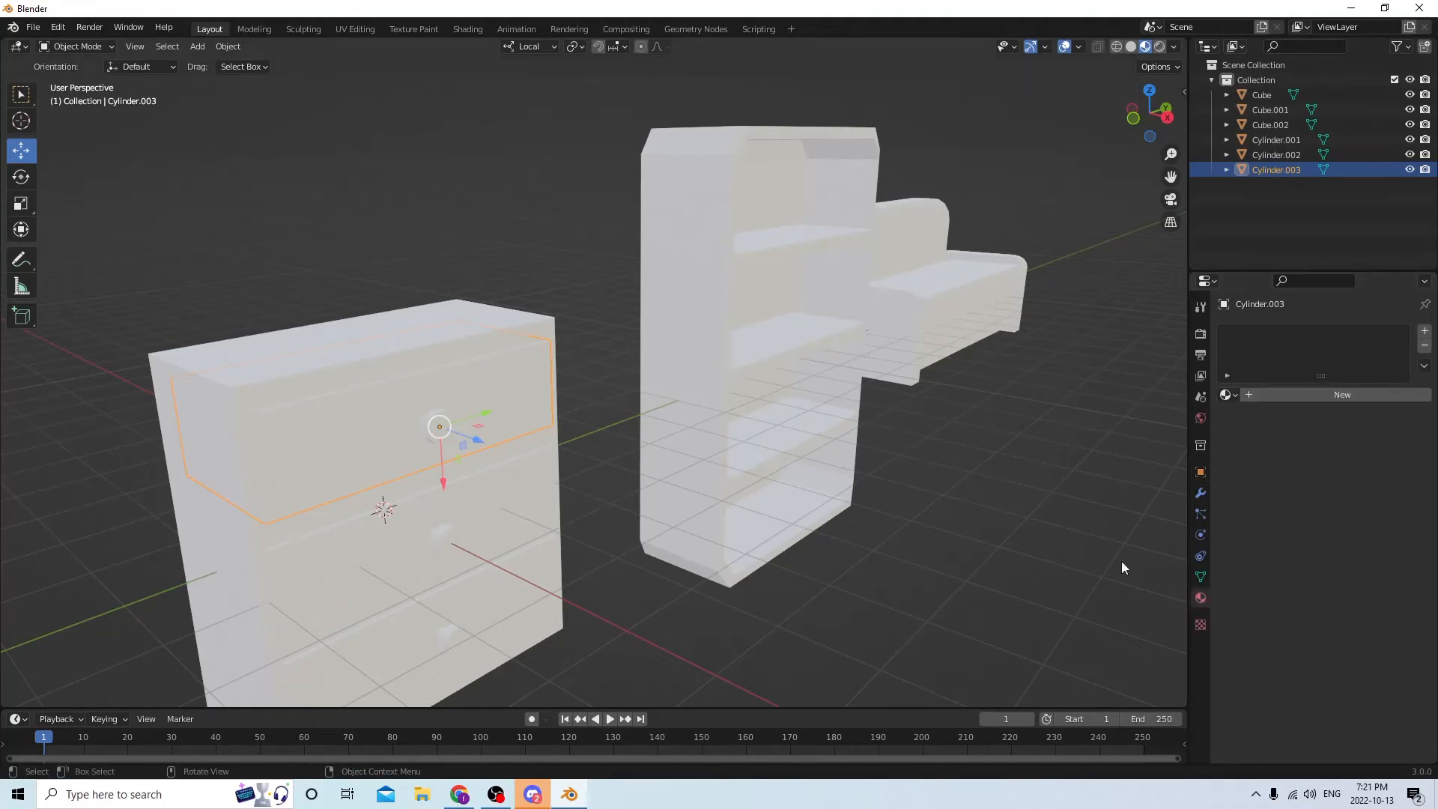
Add a material slot with a new material to the top drawer and set its base color to yellow
{"action": "middle_click_drag", "start_coordinate": [995, 510], "coordinate": [937, 481]}
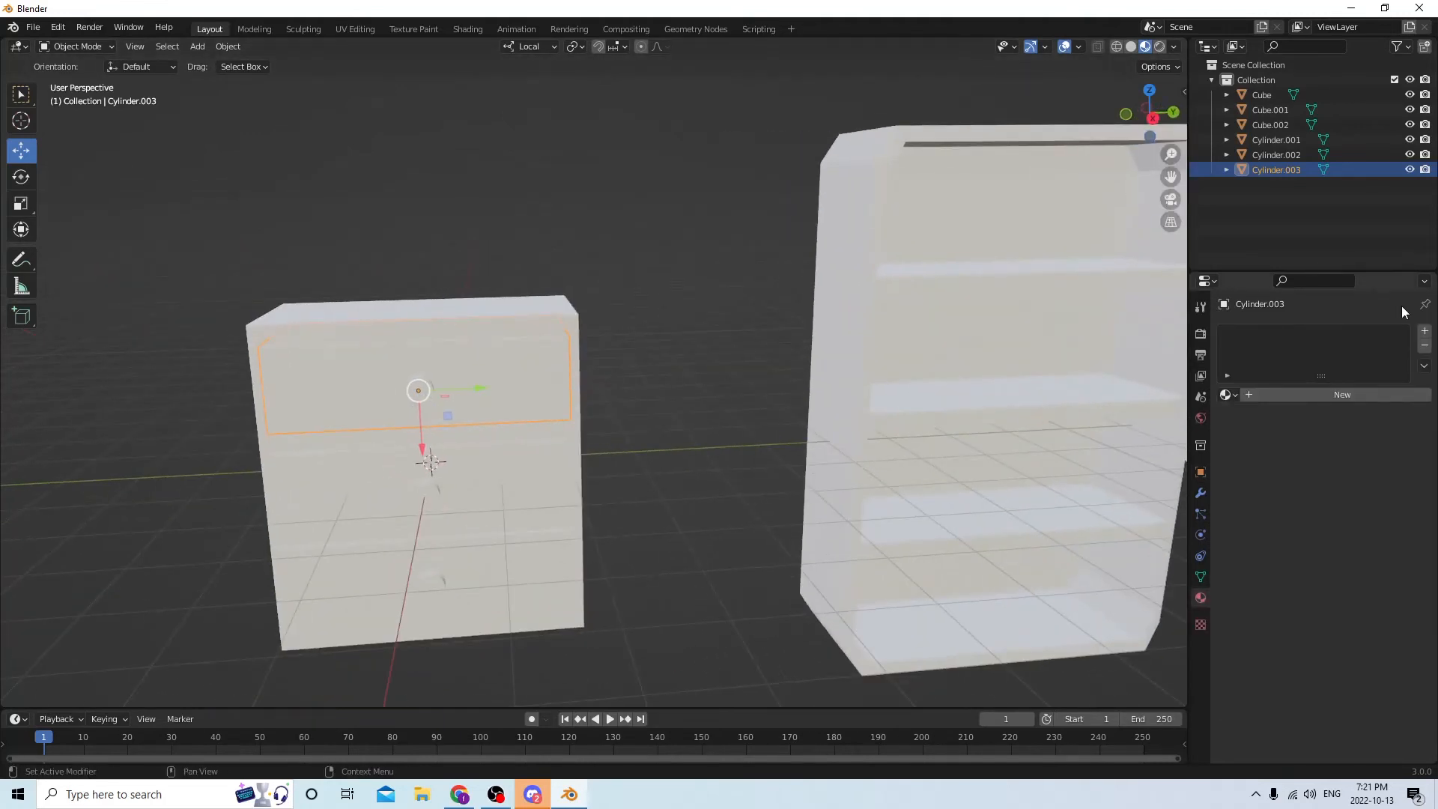
{"action": "left_click", "coordinate": [1426, 331]}
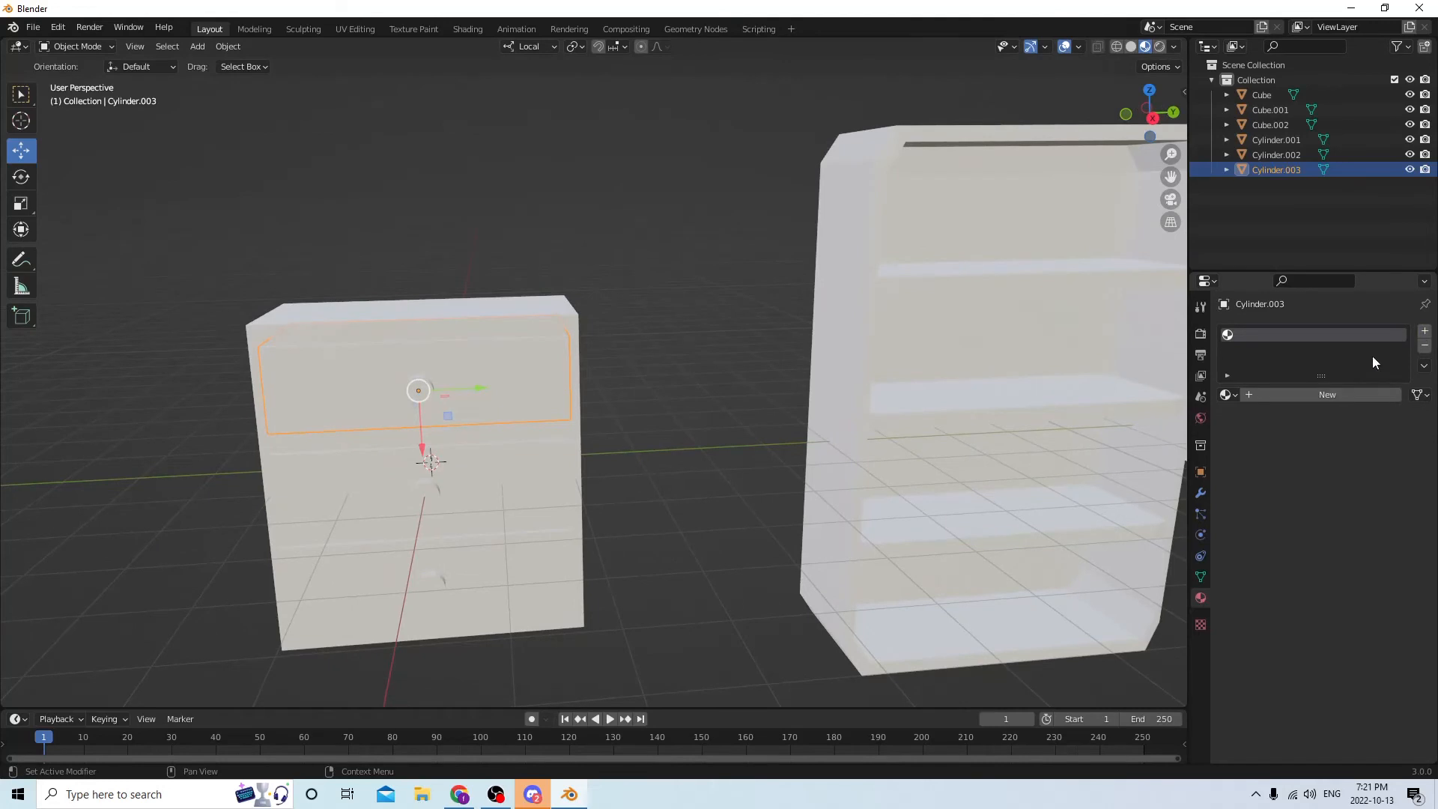
{"action": "left_click", "coordinate": [1328, 396]}
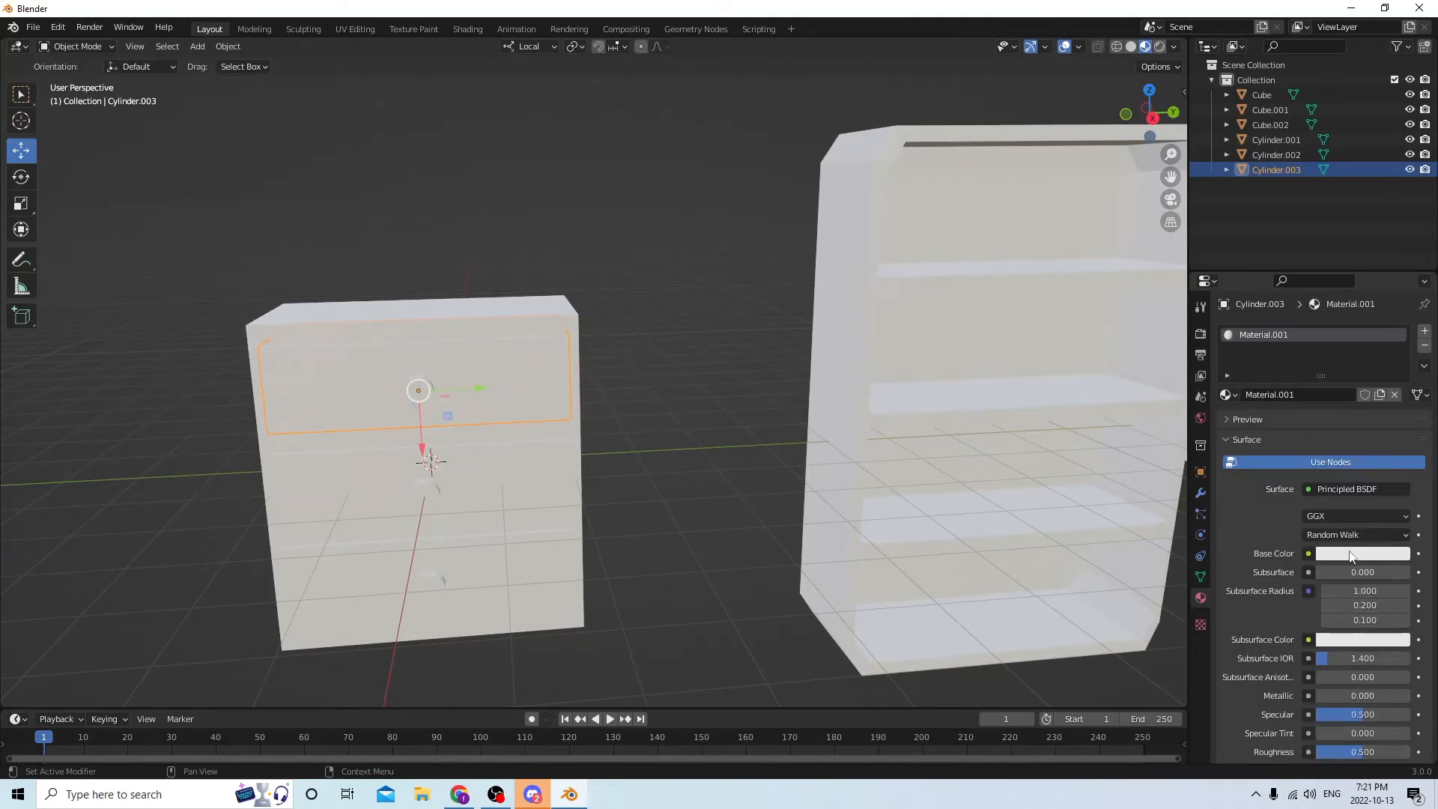
{"action": "left_click", "coordinate": [1352, 555]}
{"action": "left_click", "coordinate": [1291, 425]}
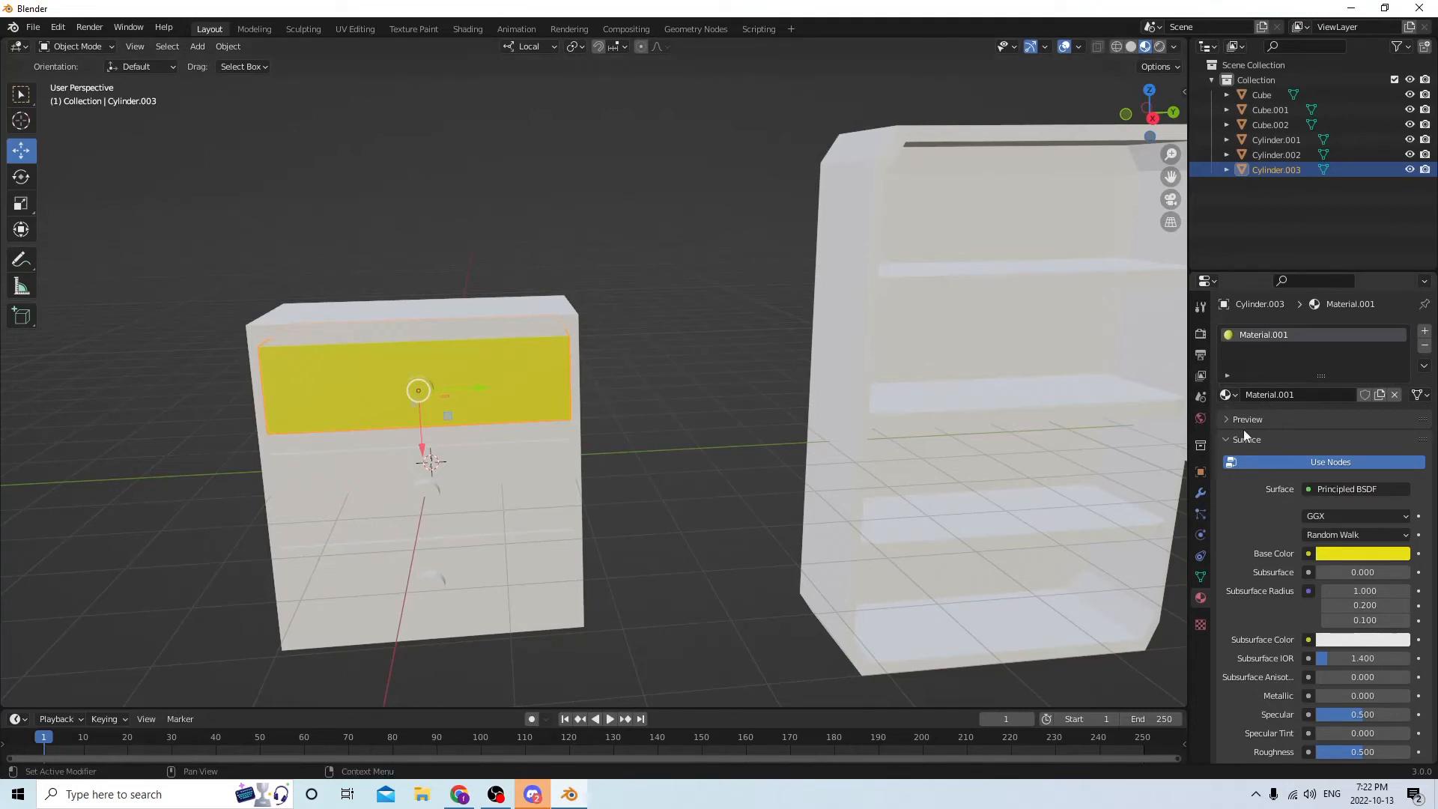
Select only the knob's linked mesh within the top drawer object in Edit Mode
{"action": "mouse_move", "coordinate": [757, 363]}
{"action": "middle_mouse_down"}
{"action": "mouse_move", "coordinate": [722, 347]}
{"action": "mouse_move", "coordinate": [741, 352]}
{"action": "middle_mouse_up"}
{"action": "key", "text": "Tab"}
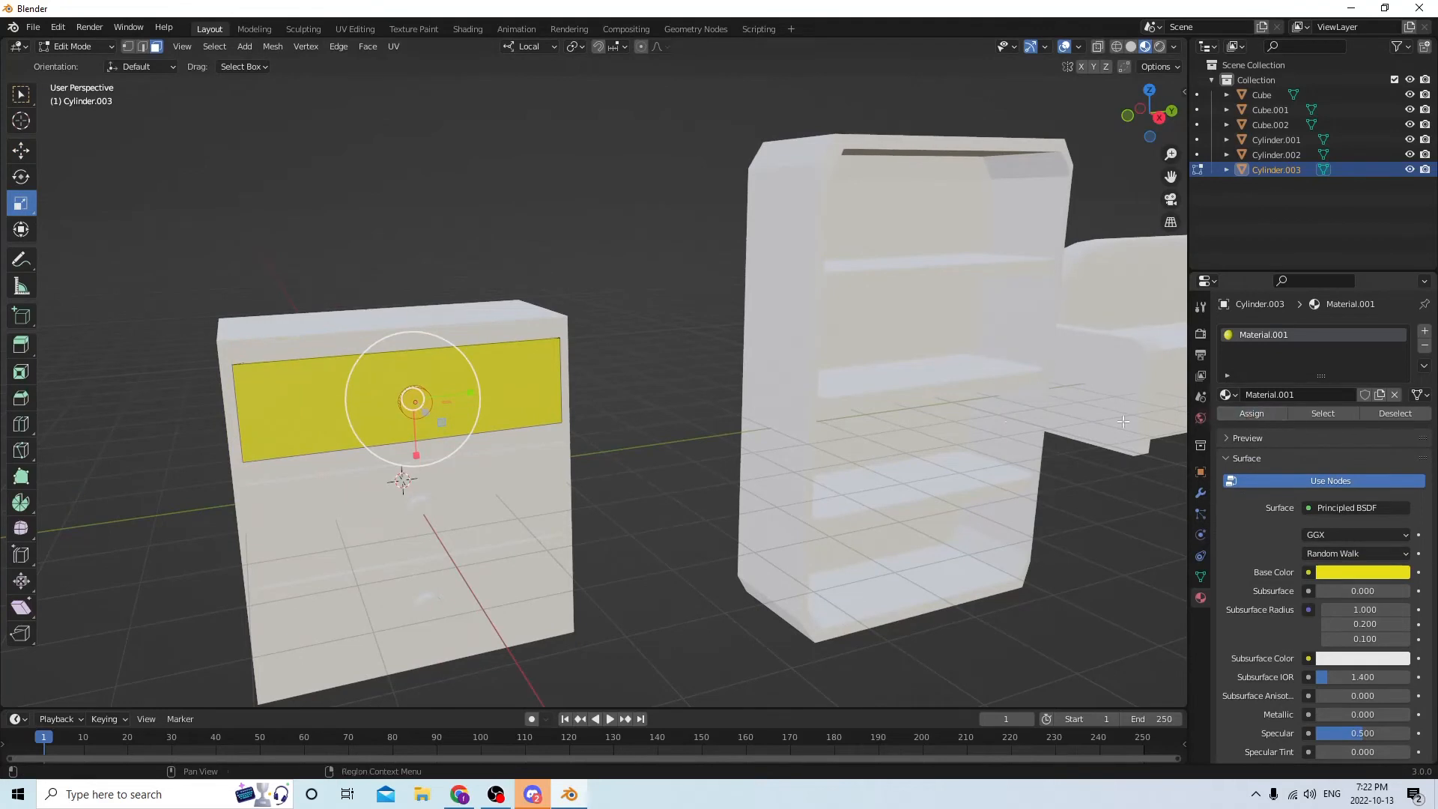
{"action": "middle_click_drag", "start_coordinate": [668, 542], "coordinate": [488, 460]}
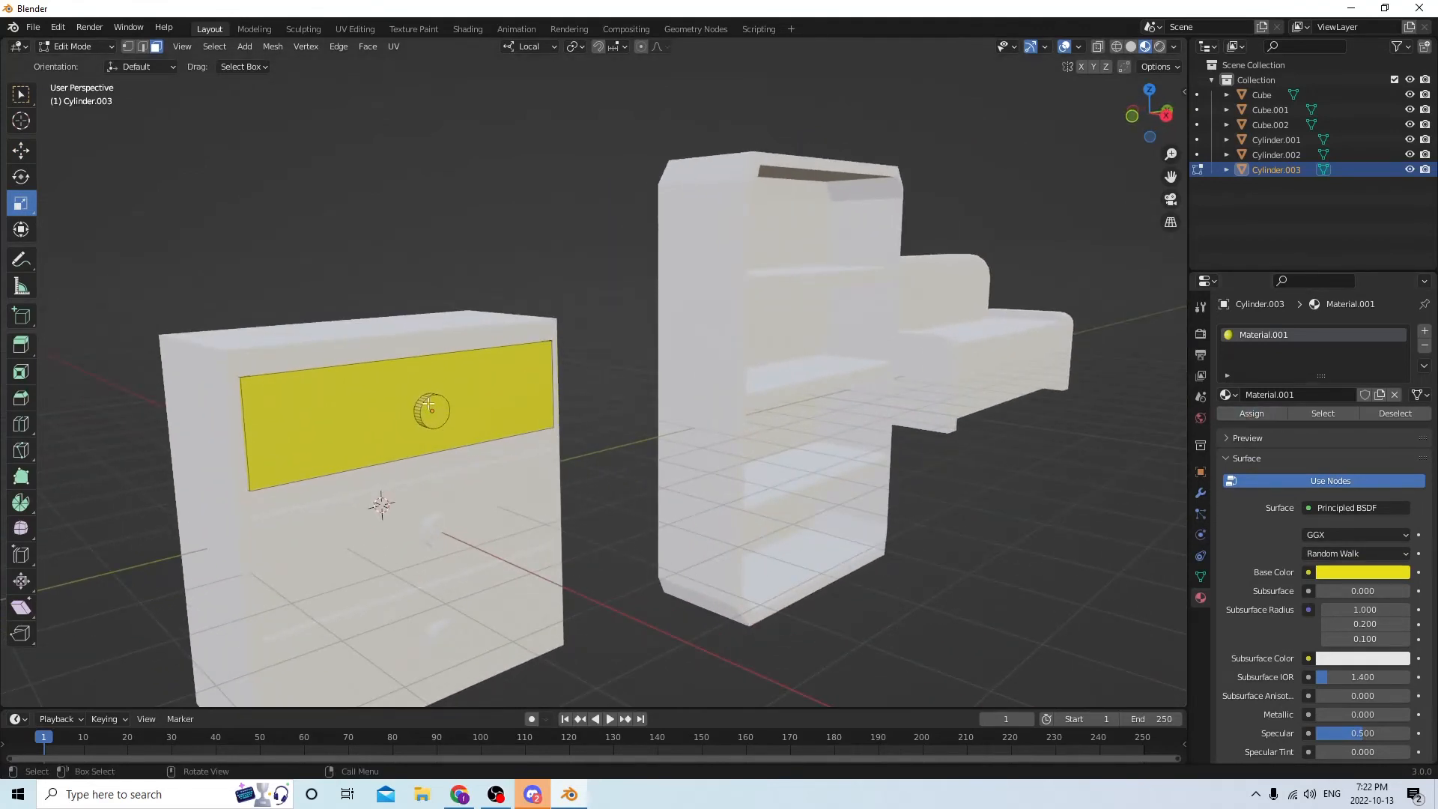
{"action": "key", "text": "l"}
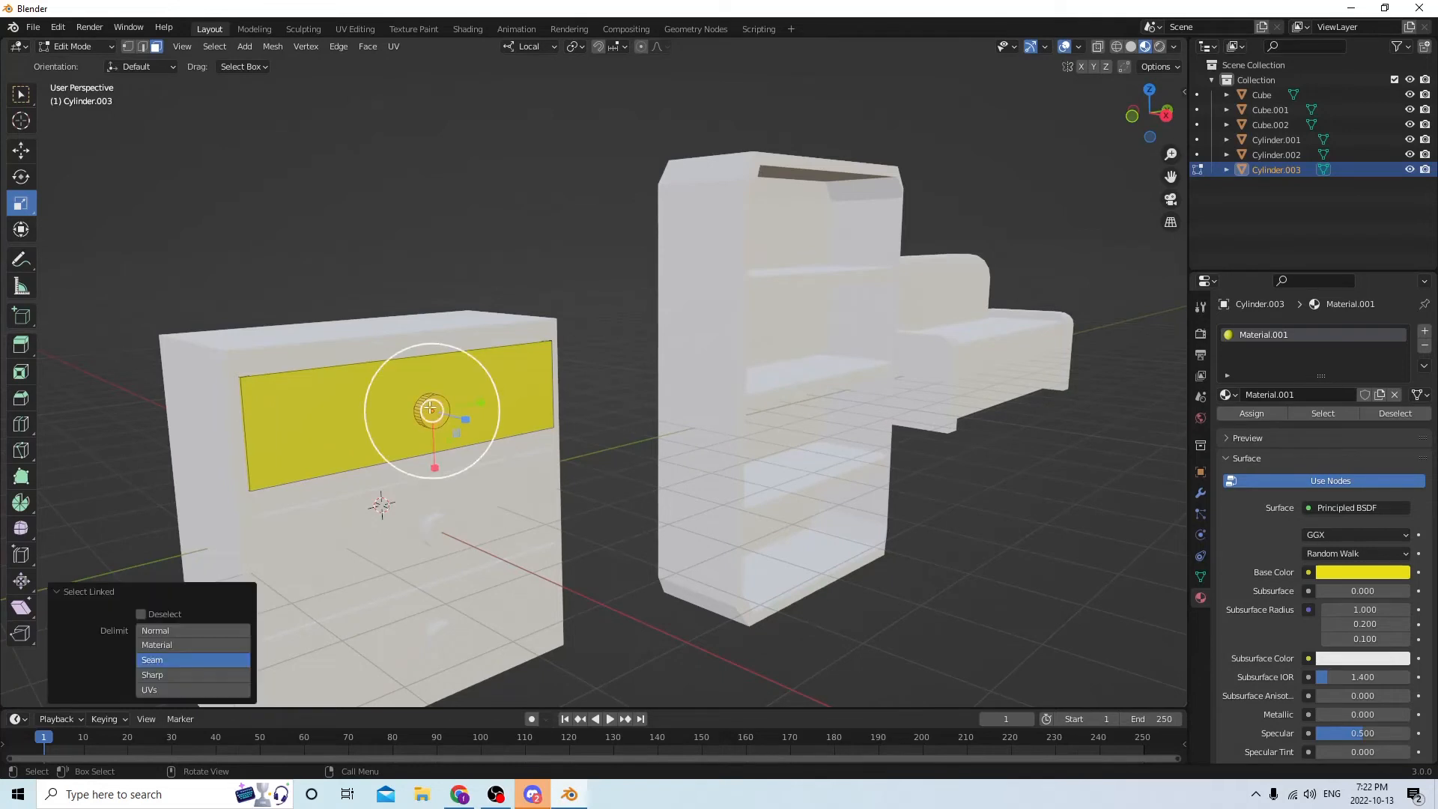
{"action": "middle_click_drag", "start_coordinate": [435, 410], "coordinate": [681, 388]}
Add a second material with a light blue base color to the top drawer object and assign it to the selected knob
{"action": "left_click", "coordinate": [1424, 330]}
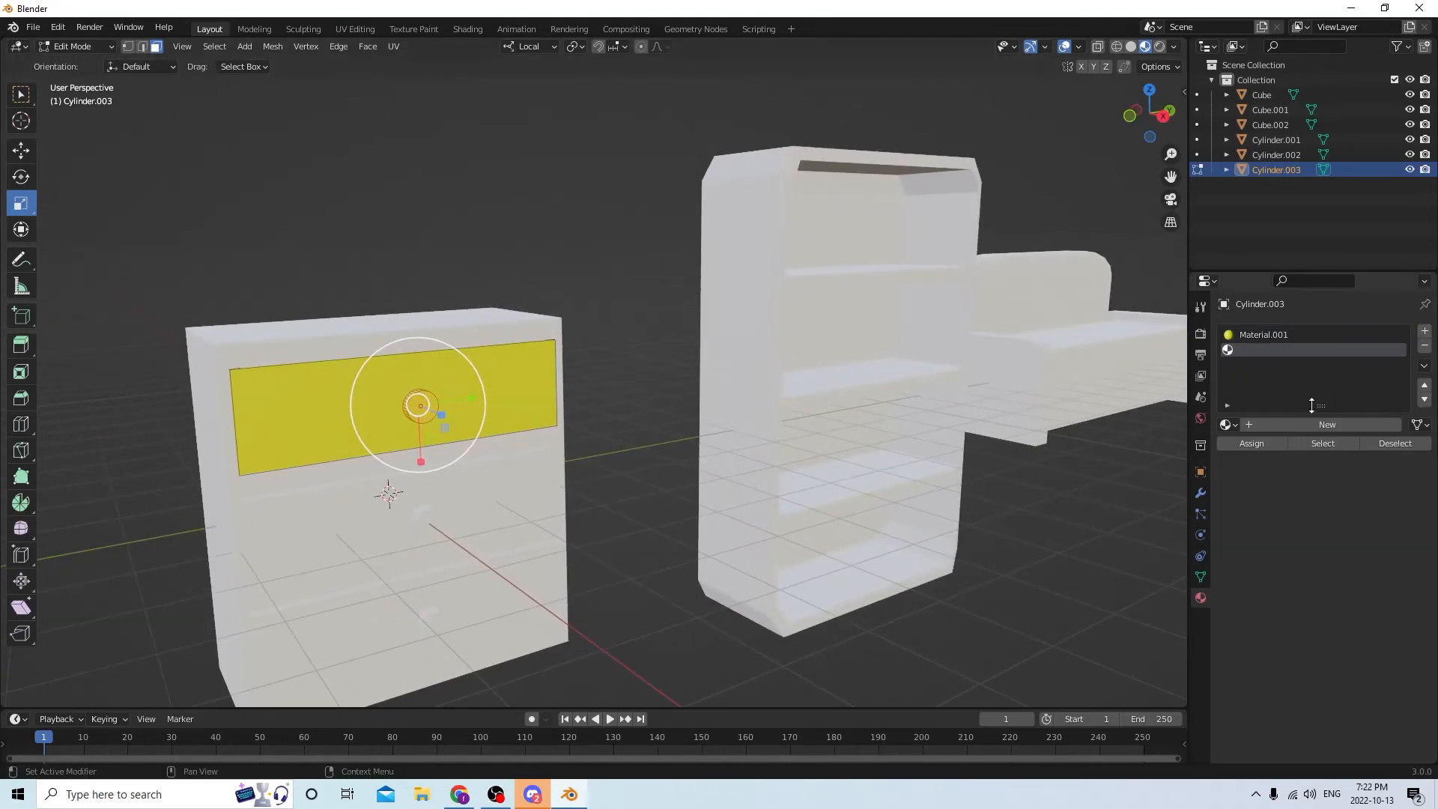
{"action": "left_click", "coordinate": [1295, 425]}
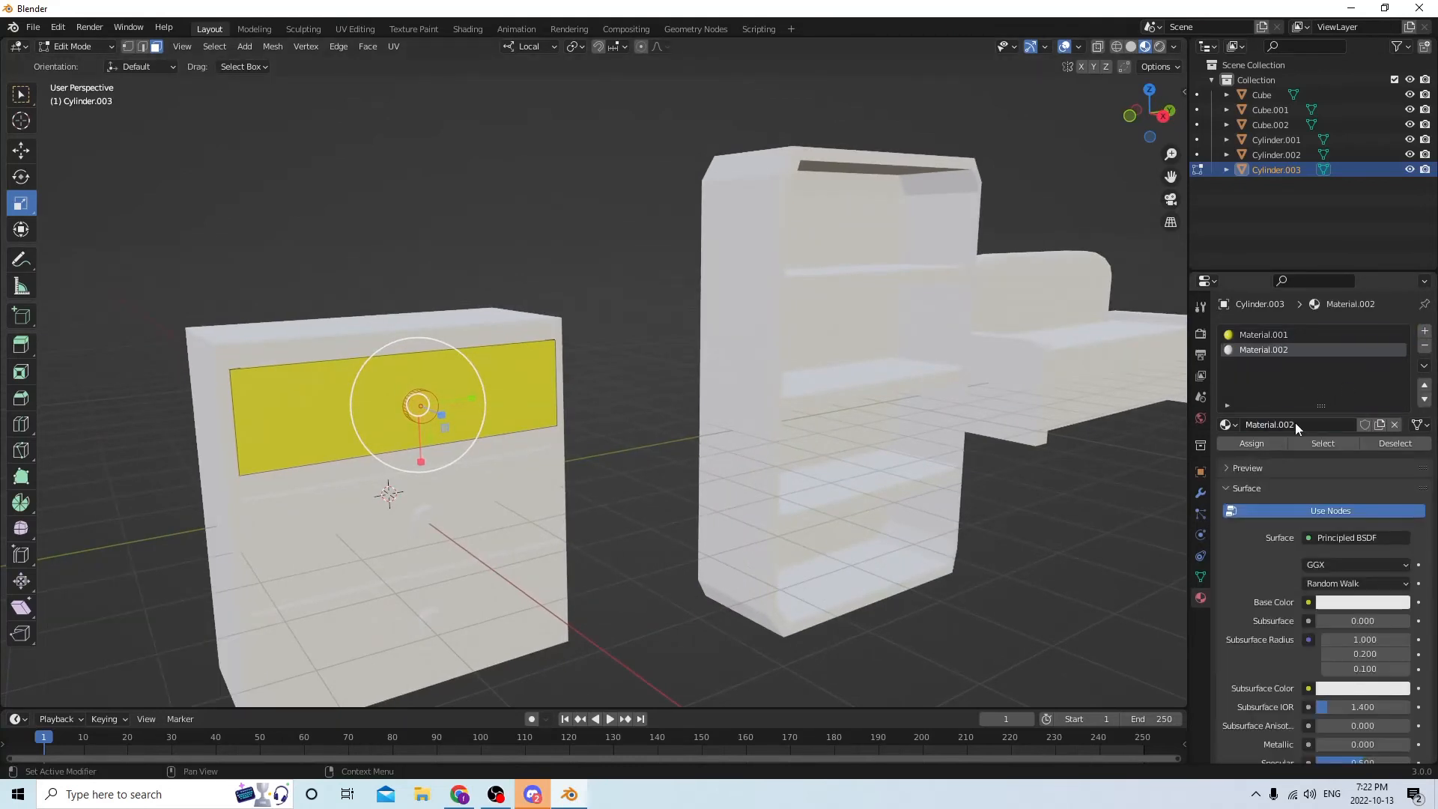
{"action": "left_click", "coordinate": [1379, 605]}
{"action": "left_click", "coordinate": [1331, 404]}
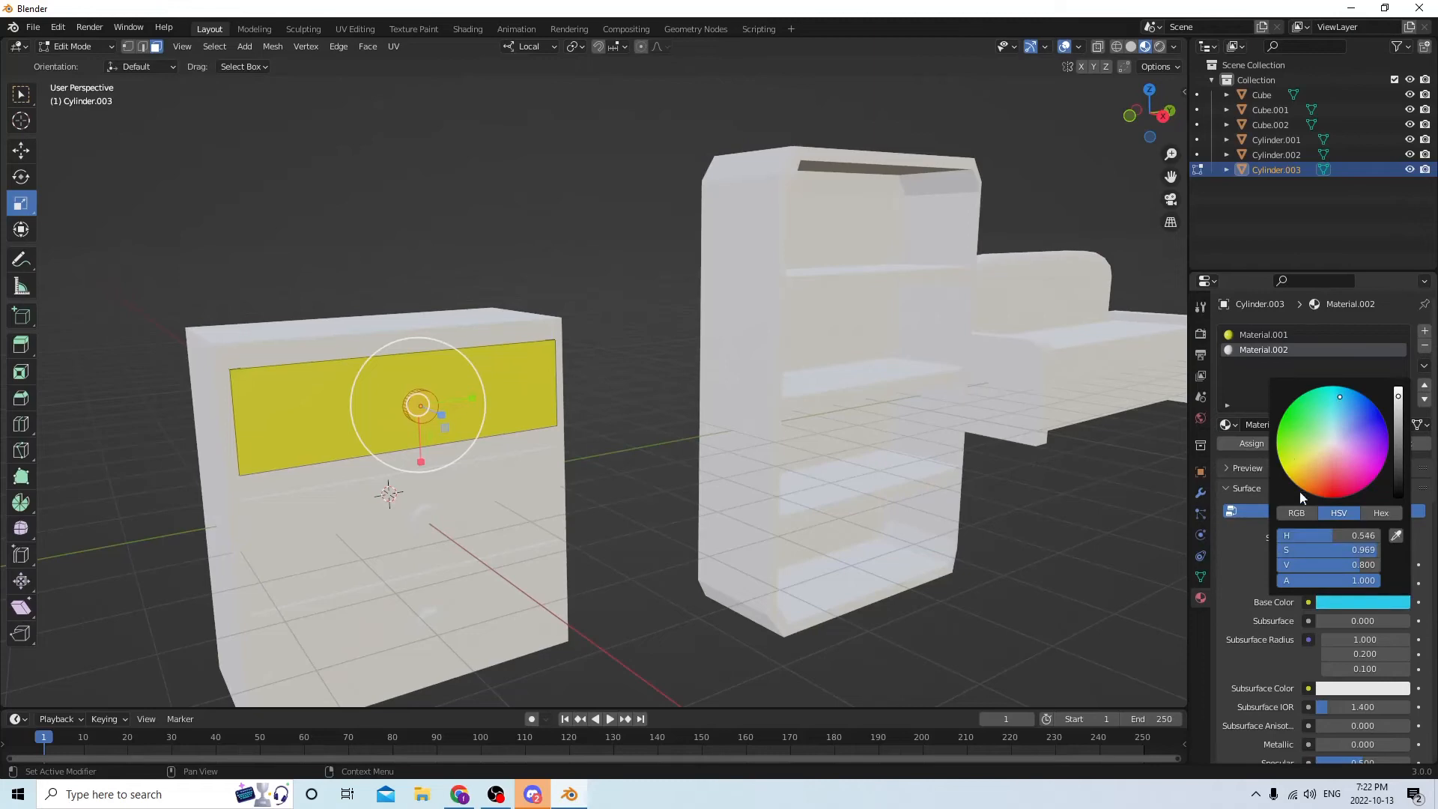
{"action": "left_click", "coordinate": [1250, 443]}
{"action": "middle_click_drag", "start_coordinate": [1086, 420], "coordinate": [999, 363]}
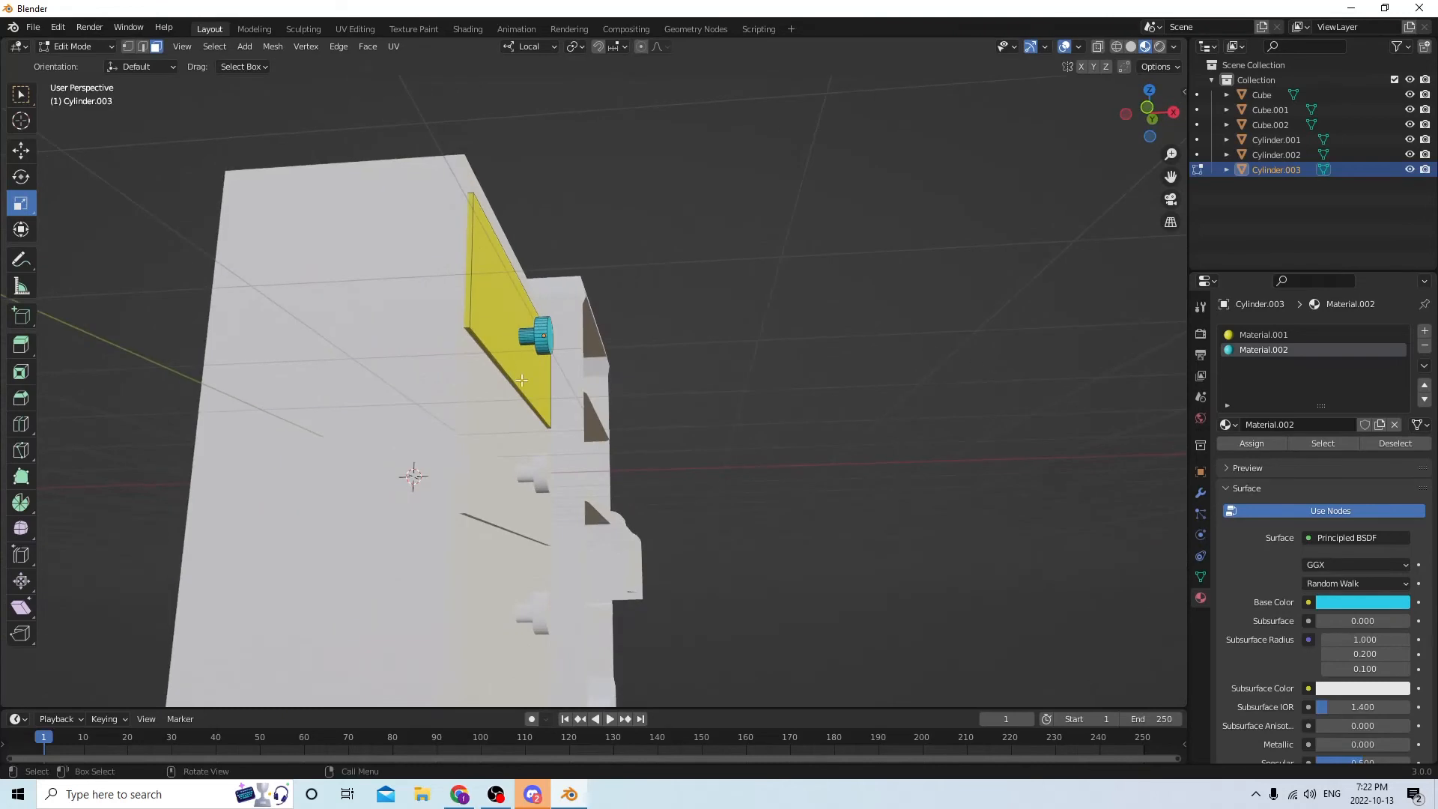
{"action": "middle_click_drag", "start_coordinate": [519, 380], "coordinate": [573, 521]}
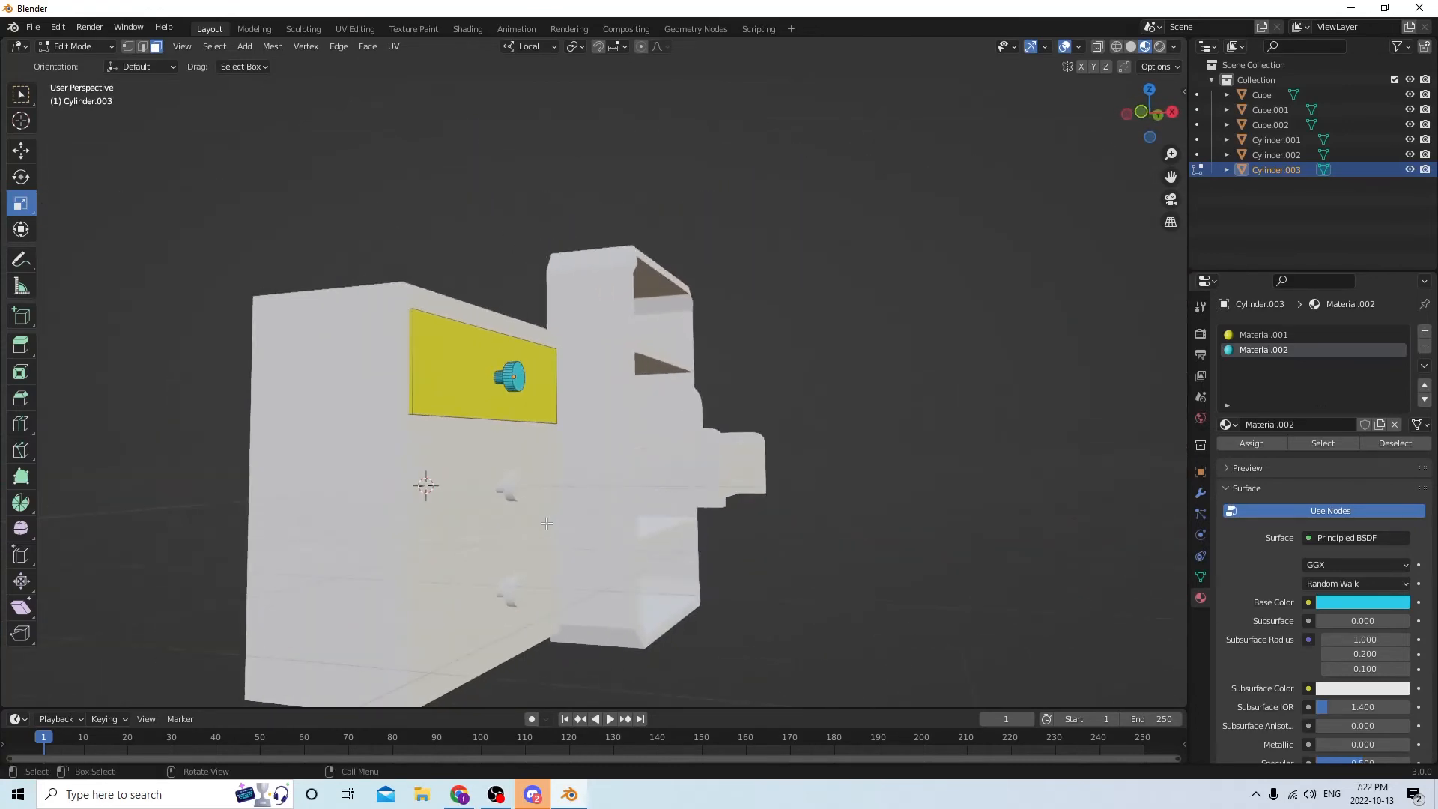
{"action": "scroll", "coordinate": [513, 526], "scroll_direction": "up", "scroll_amount": 5}
{"action": "scroll", "coordinate": [468, 552], "scroll_direction": "down", "scroll_amount": 5}
{"action": "key", "text": "Tab"}
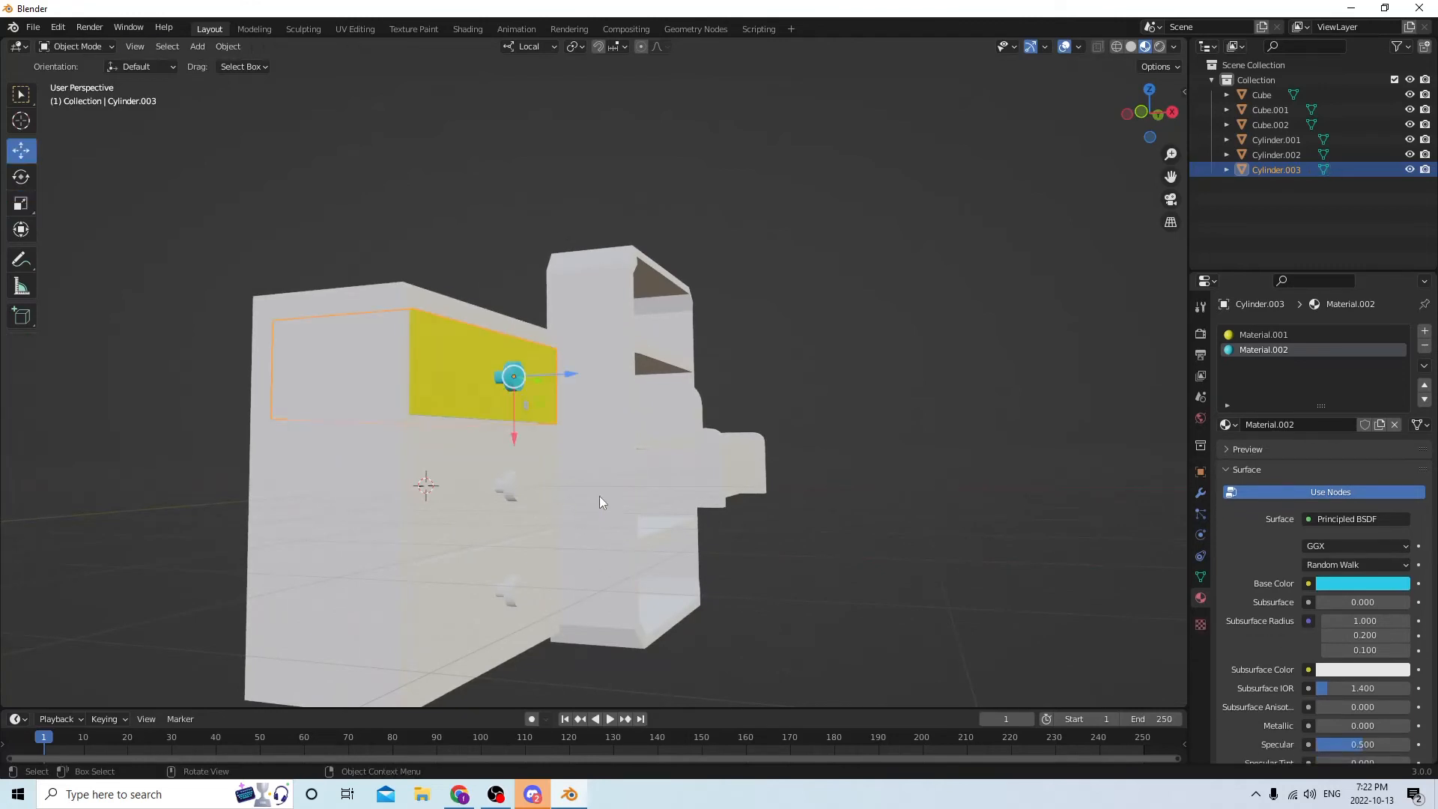
Select all of the middle drawer's geometry, including its knob, in Edit Mode
{"action": "left_click", "coordinate": [473, 484]}
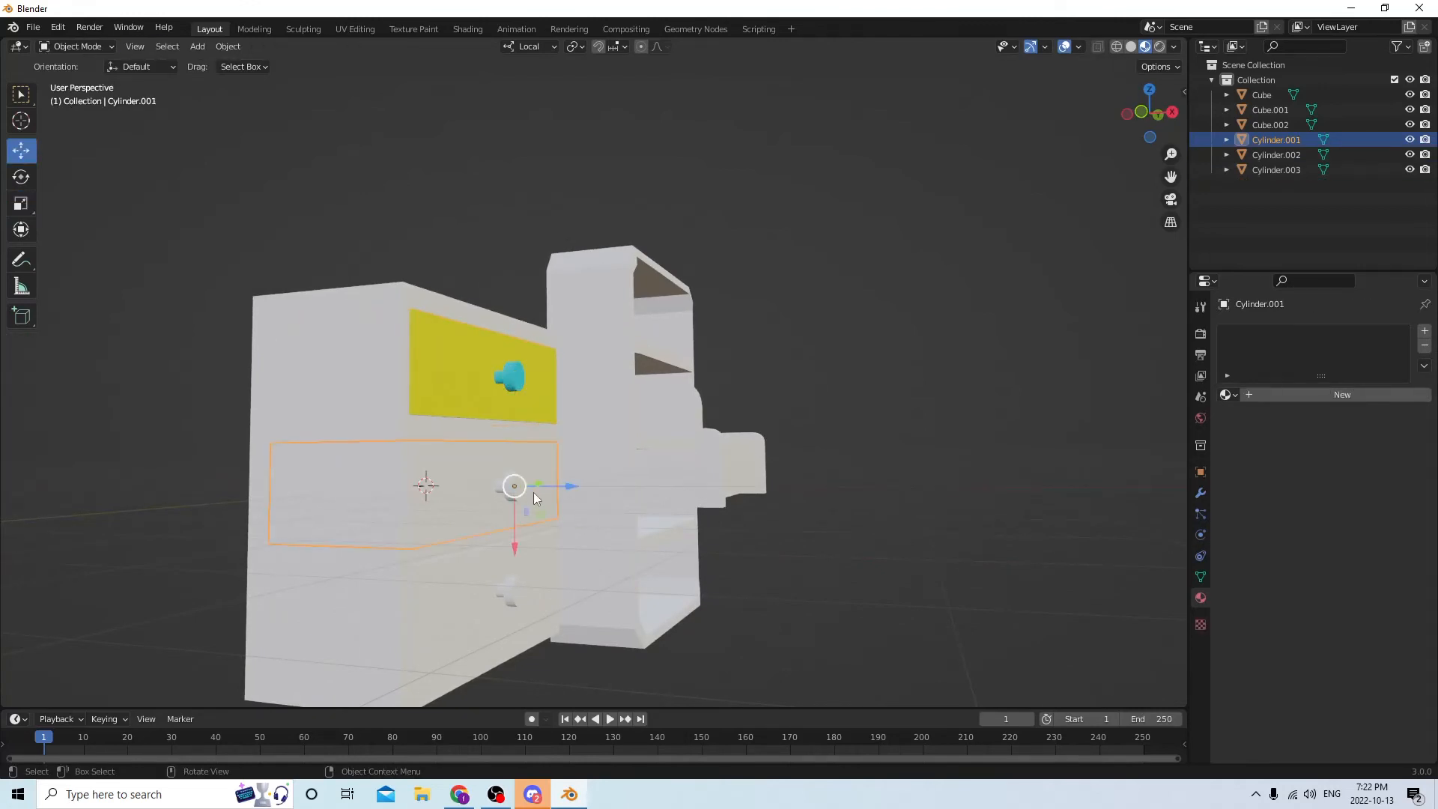
{"action": "key", "text": "Tab"}
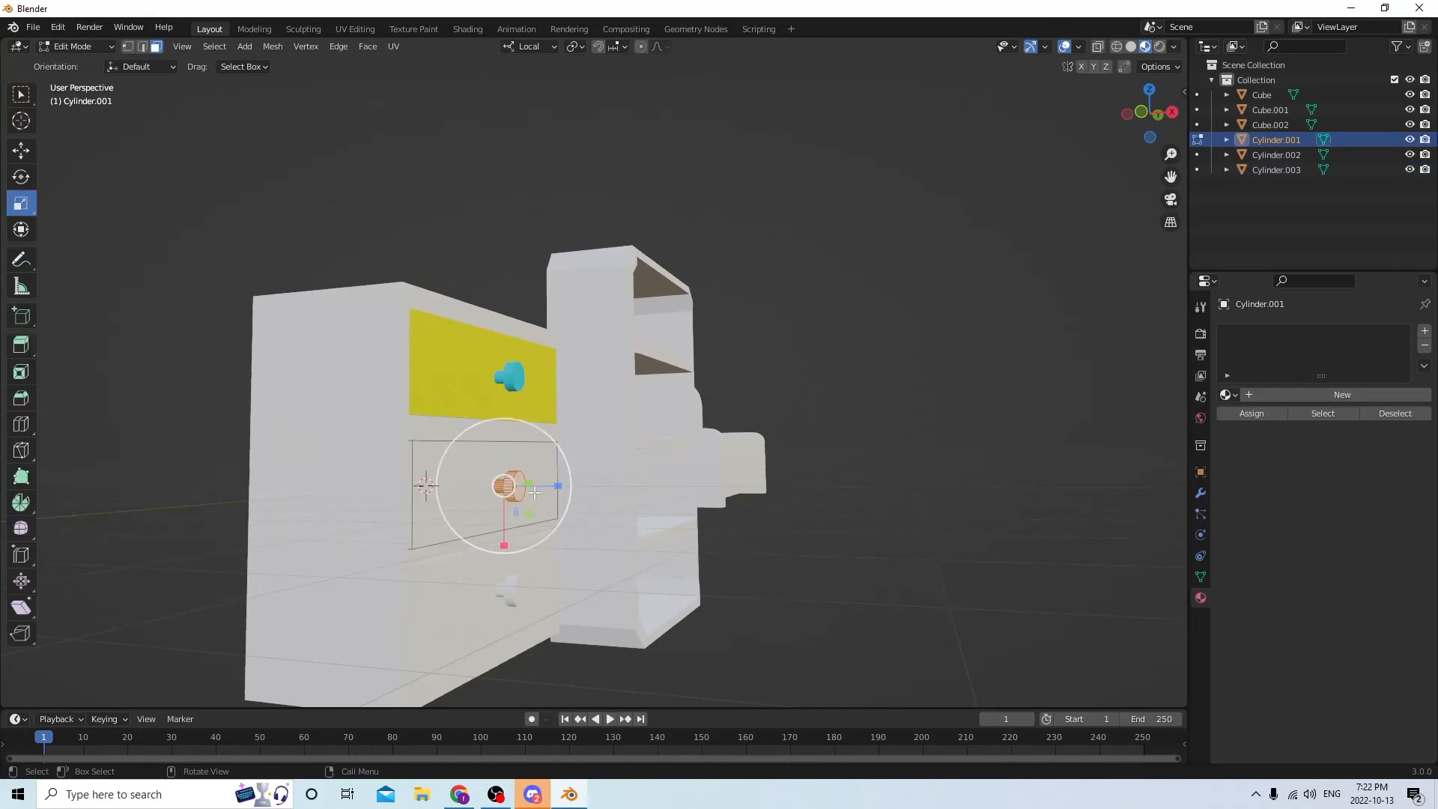
{"action": "left_click", "coordinate": [858, 512]}
{"action": "key", "text": "a"}
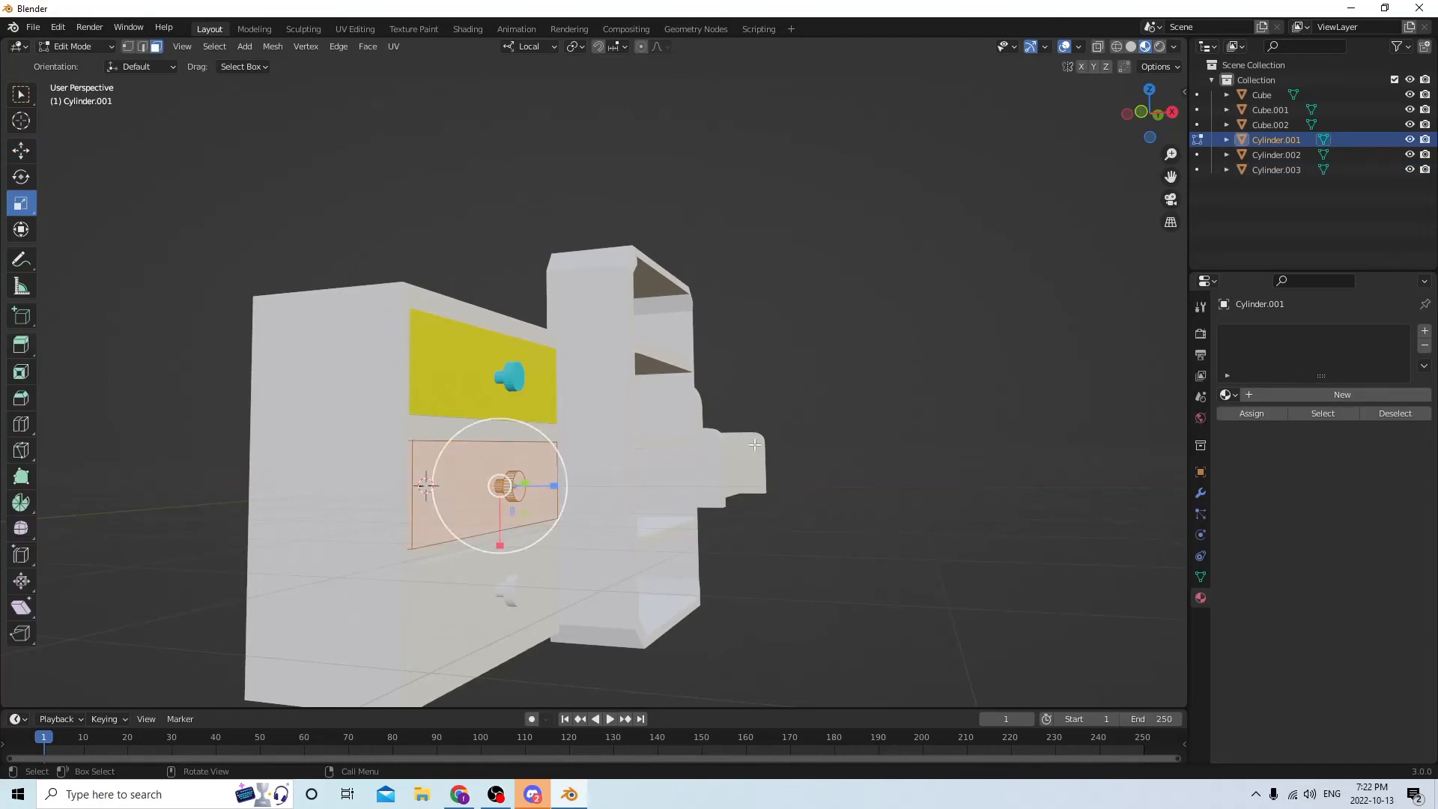
{"action": "scroll", "coordinate": [504, 490], "scroll_direction": "up", "scroll_amount": 1}
{"action": "middle_click_drag", "start_coordinate": [504, 490], "coordinate": [482, 490]}
Add a material slot with a new material to the middle drawer and set its base color to yellow
{"action": "left_click", "coordinate": [1425, 330]}
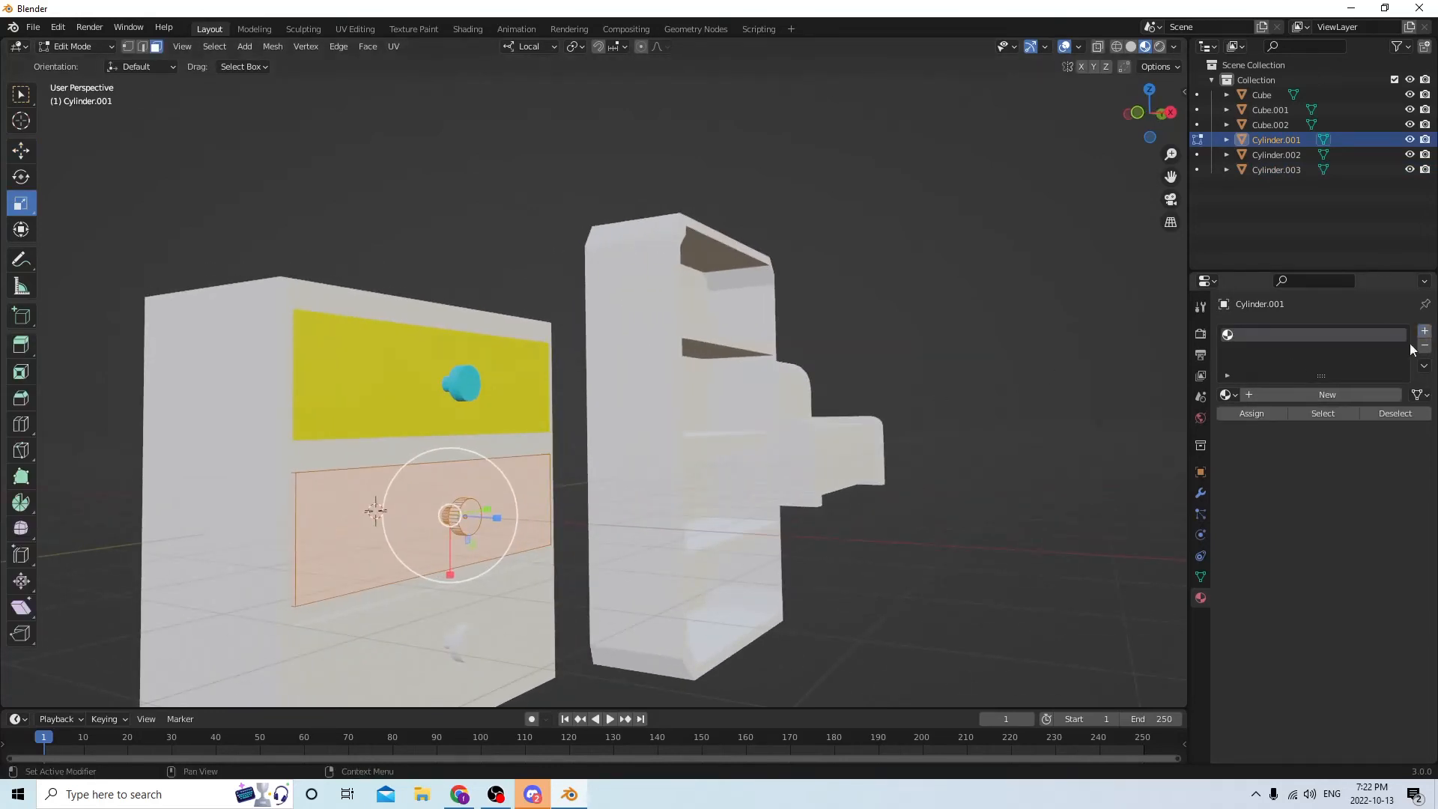
{"action": "left_click", "coordinate": [1303, 399]}
{"action": "left_click", "coordinate": [1347, 573]}
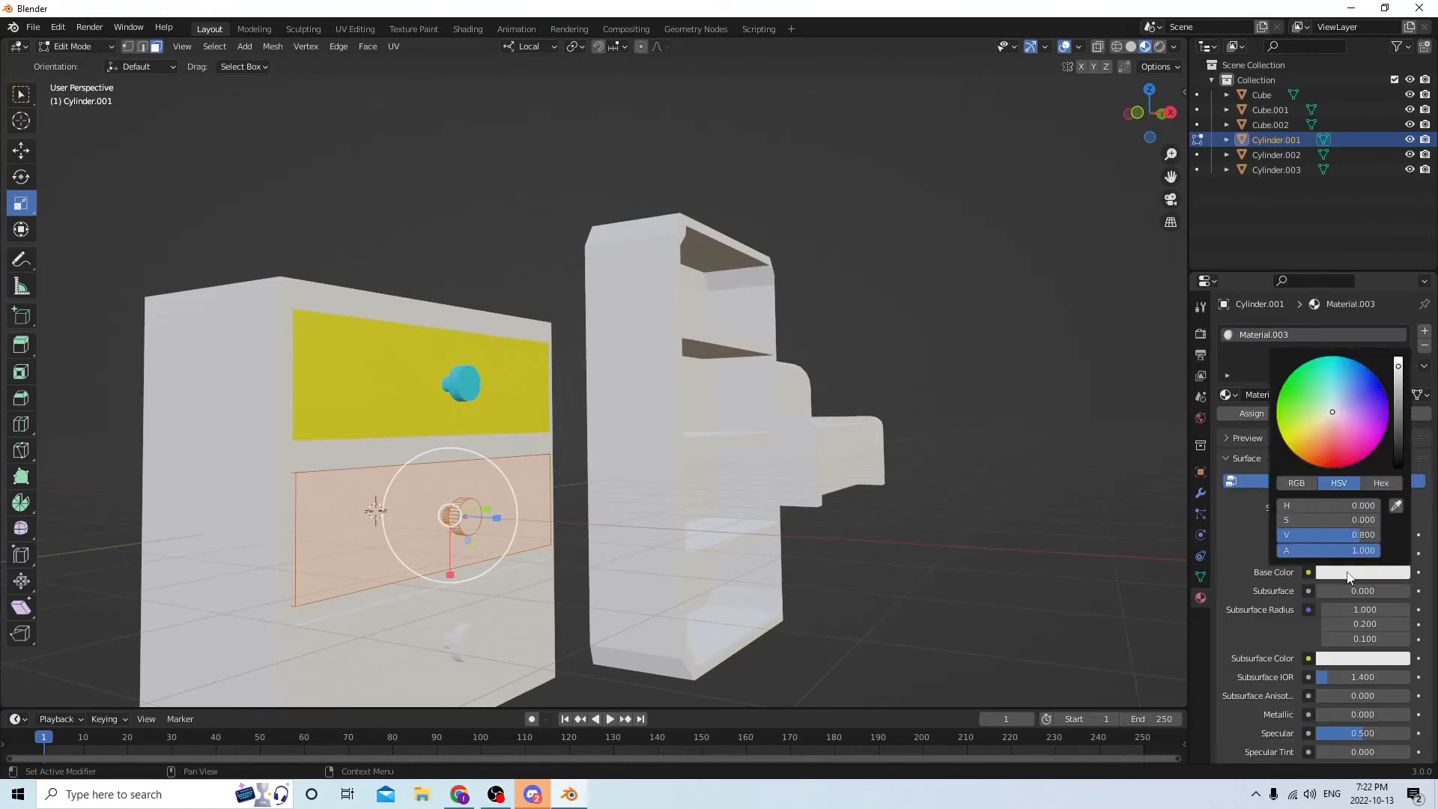
{"action": "left_click", "coordinate": [1301, 439]}
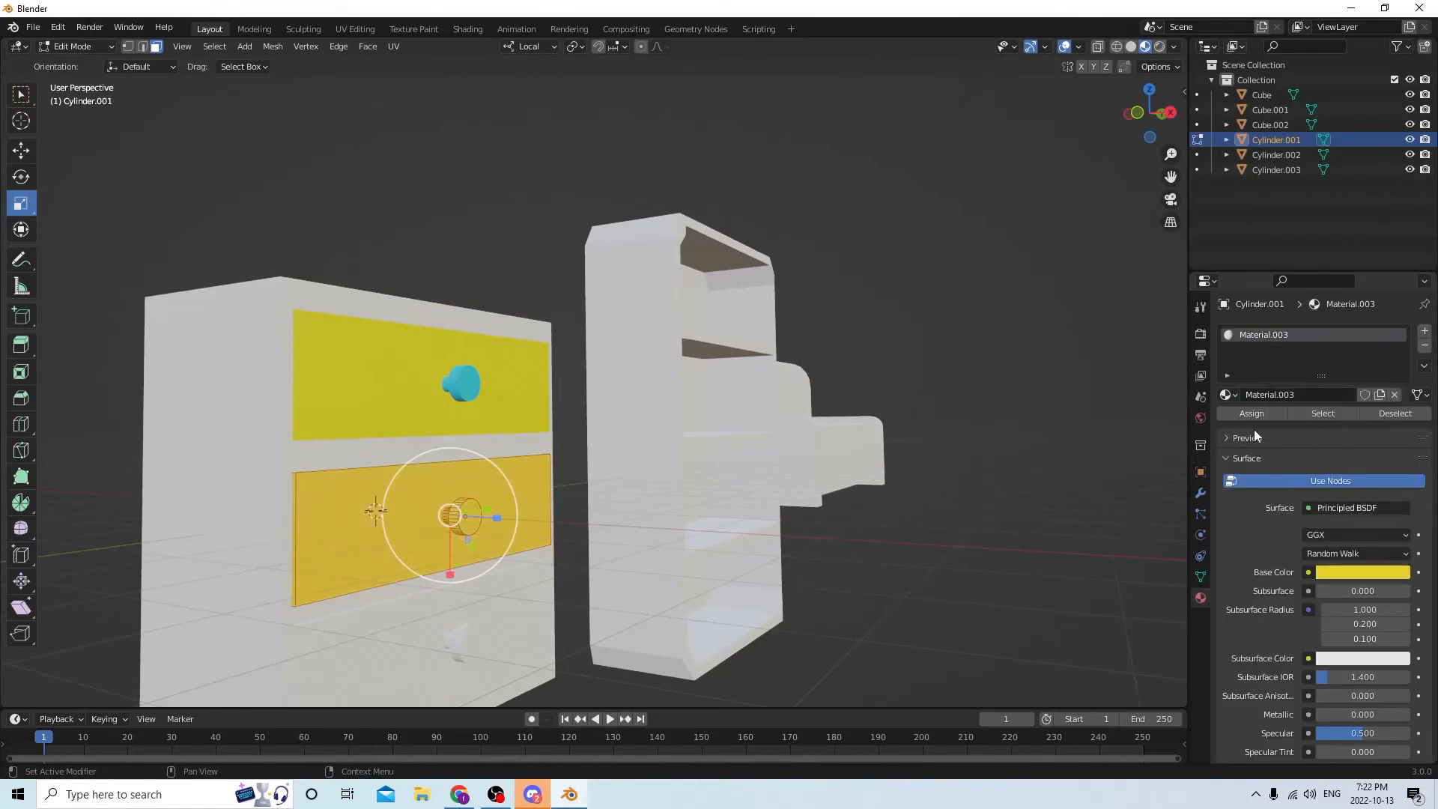
{"action": "middle_click_drag", "start_coordinate": [854, 398], "coordinate": [809, 411]}
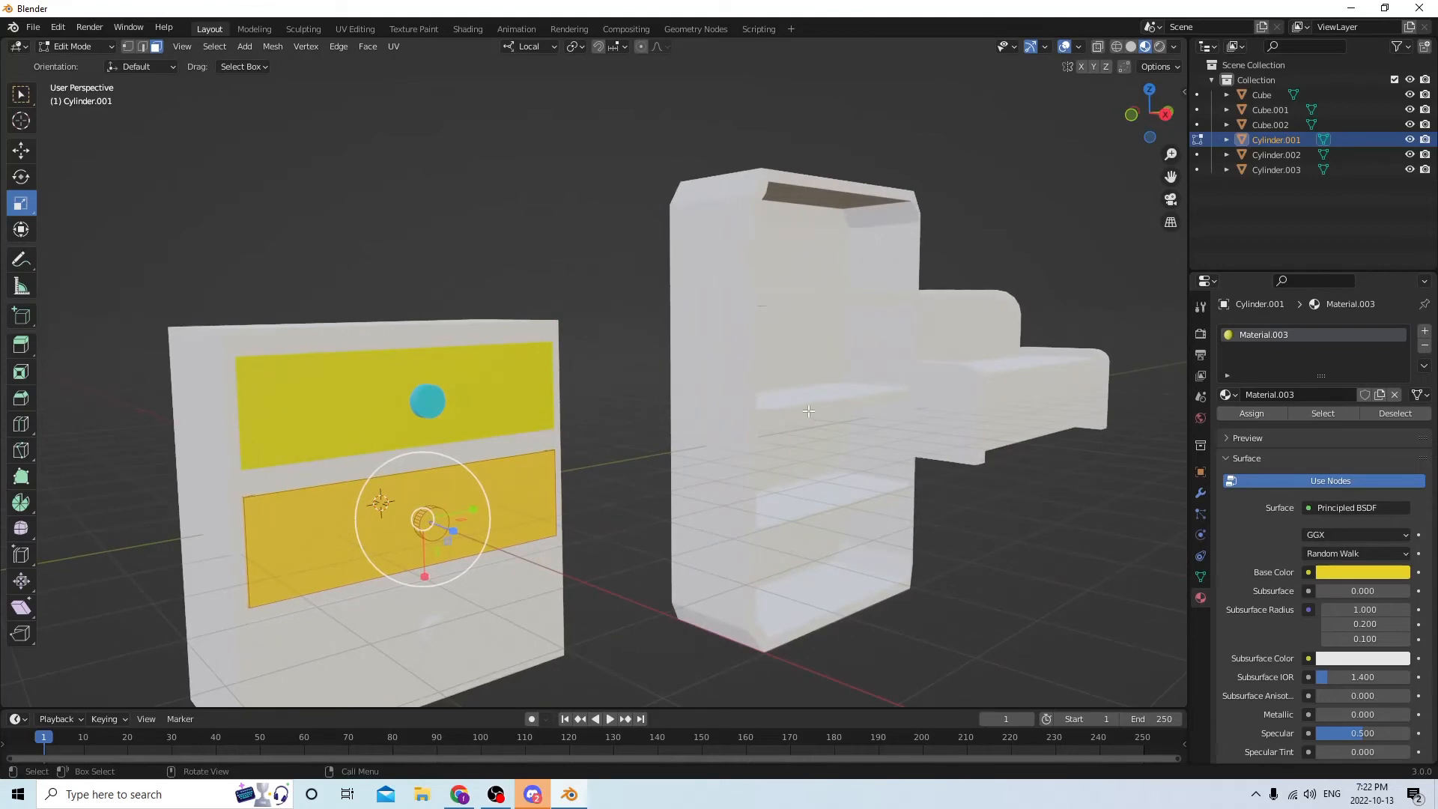
{"action": "middle_click_drag", "start_coordinate": [800, 418], "coordinate": [747, 404]}
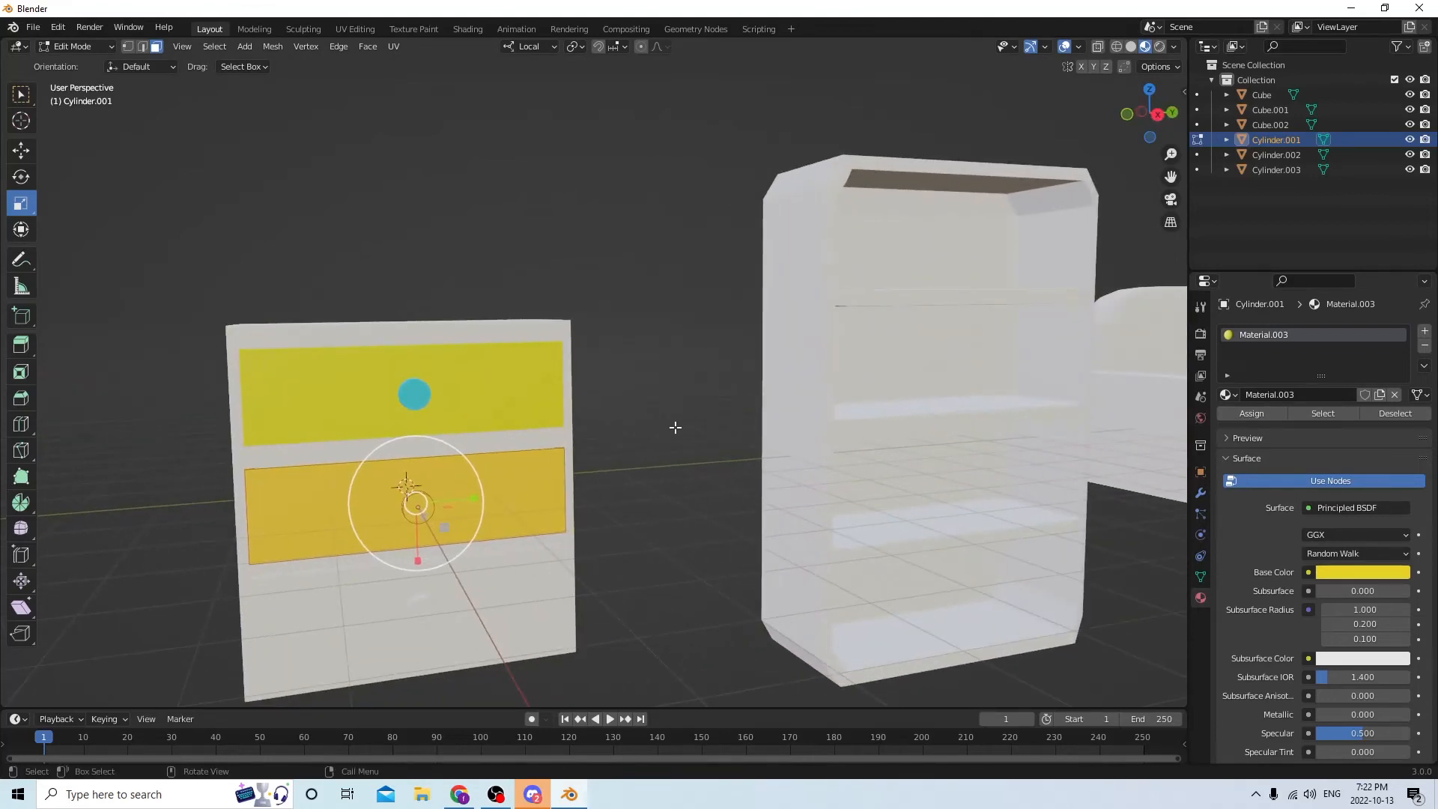
Add a second slot with a new material to the middle drawer object and select only its knob's linked mesh
{"action": "left_click", "coordinate": [656, 427]}
{"action": "middle_click_drag", "start_coordinate": [656, 427], "coordinate": [693, 420]}
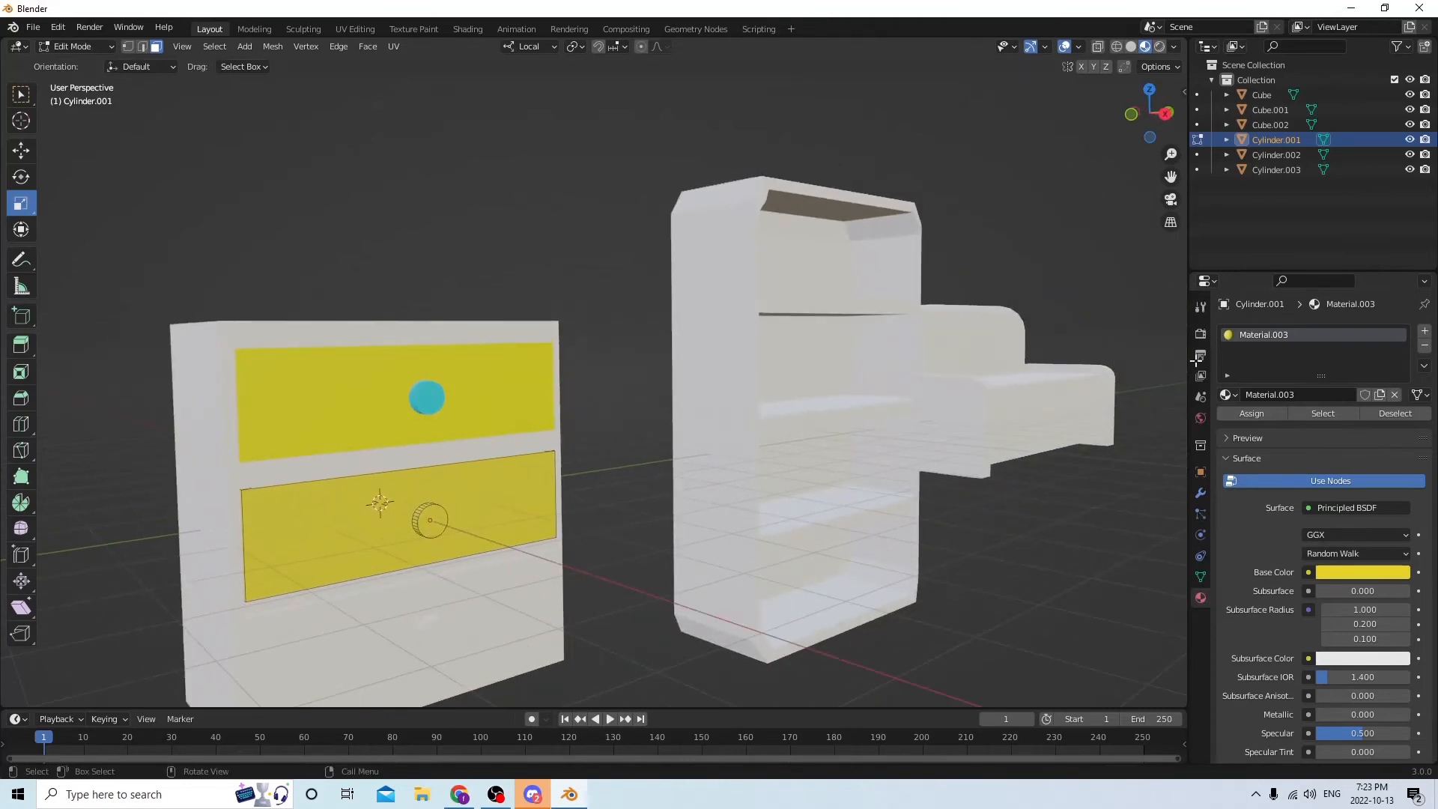
{"action": "left_click", "coordinate": [1425, 330]}
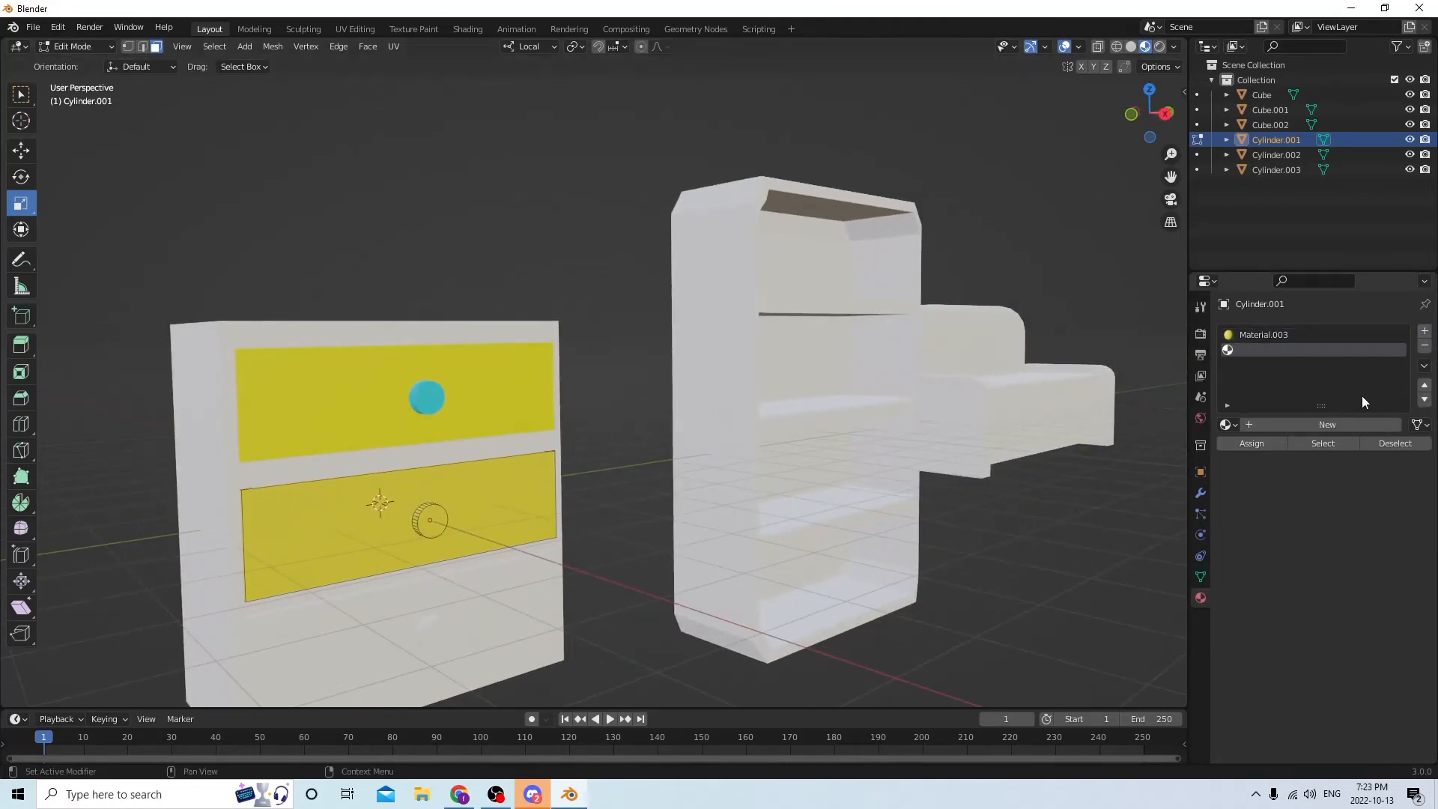
{"action": "left_click", "coordinate": [1318, 425]}
{"action": "middle_click_drag", "start_coordinate": [452, 520], "coordinate": [507, 510]}
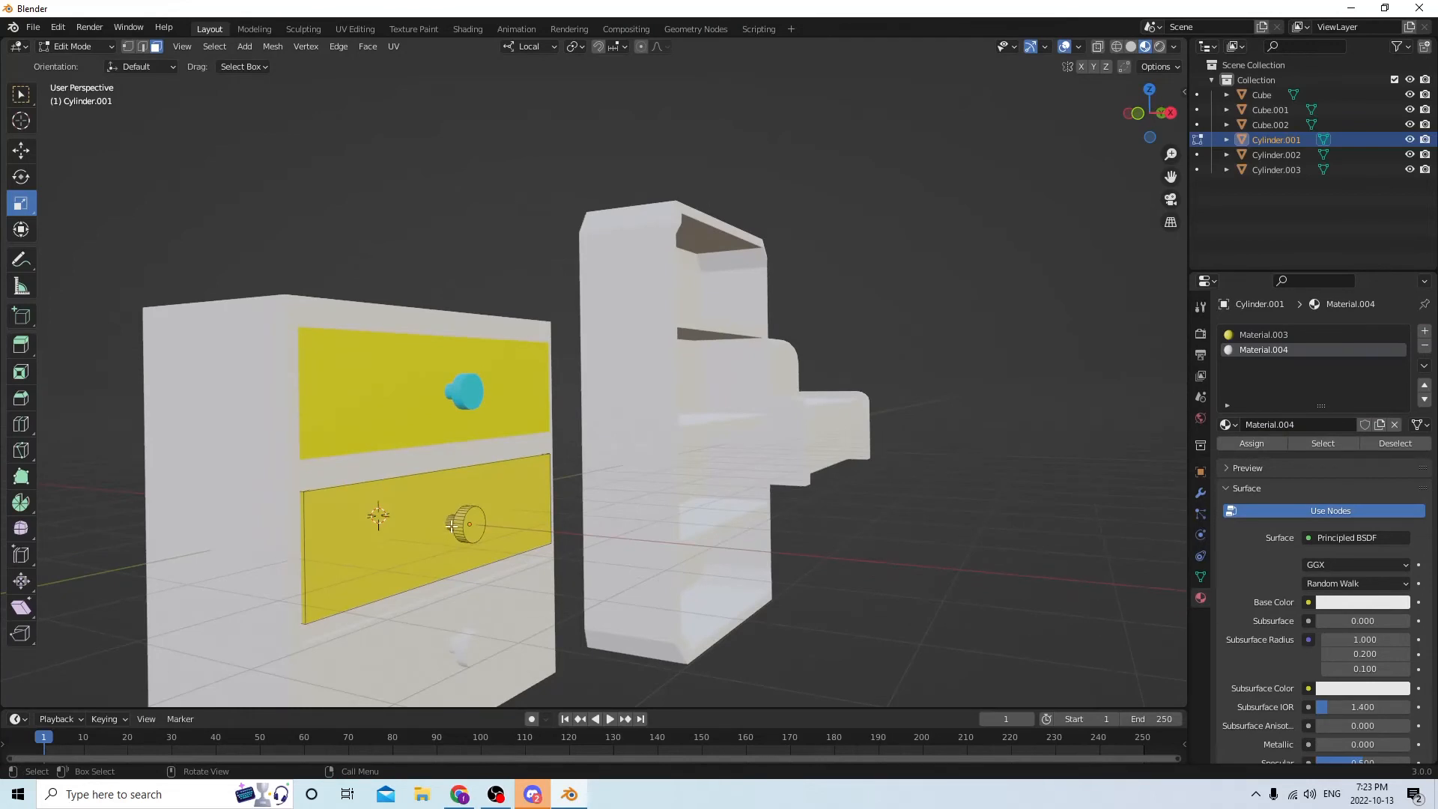
{"action": "key", "text": "l"}
Set the second material's base color to turquoise, assign it to the middle drawer's knob, and return to Object Mode
{"action": "left_click", "coordinate": [1361, 603]}
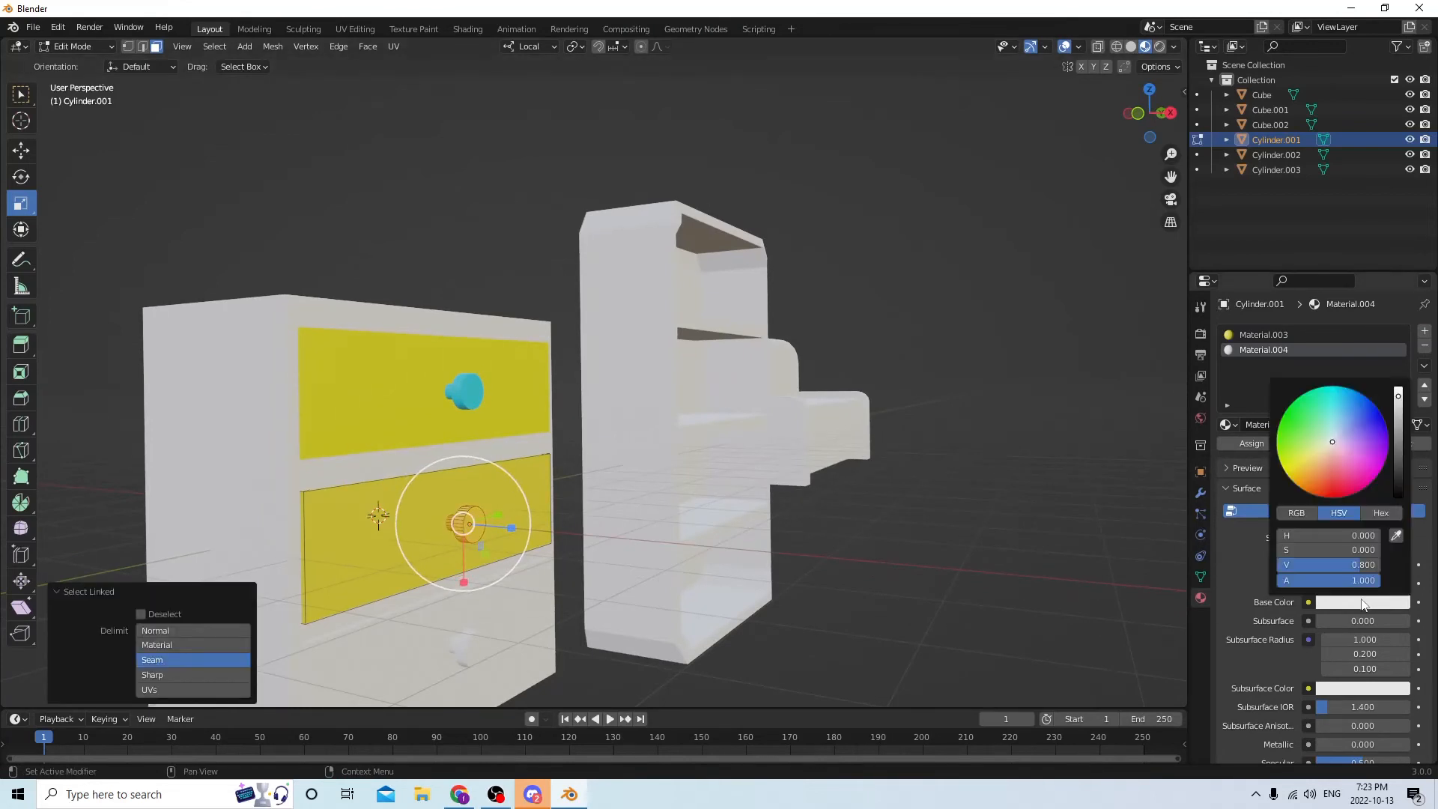
{"action": "left_click", "coordinate": [1328, 392]}
{"action": "left_click", "coordinate": [1234, 444]}
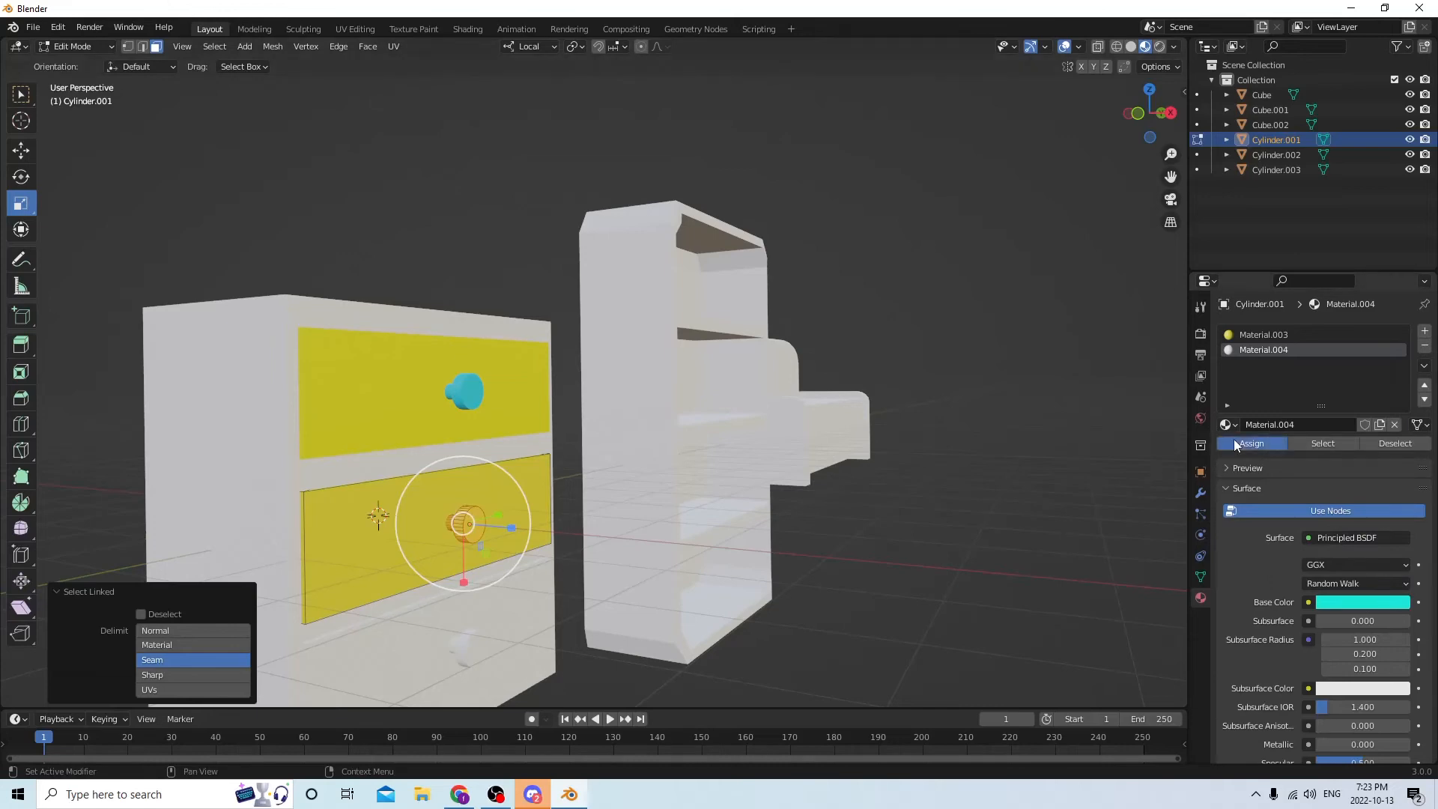
{"action": "left_click", "coordinate": [1025, 409]}
{"action": "middle_click_drag", "start_coordinate": [1023, 408], "coordinate": [474, 481]}
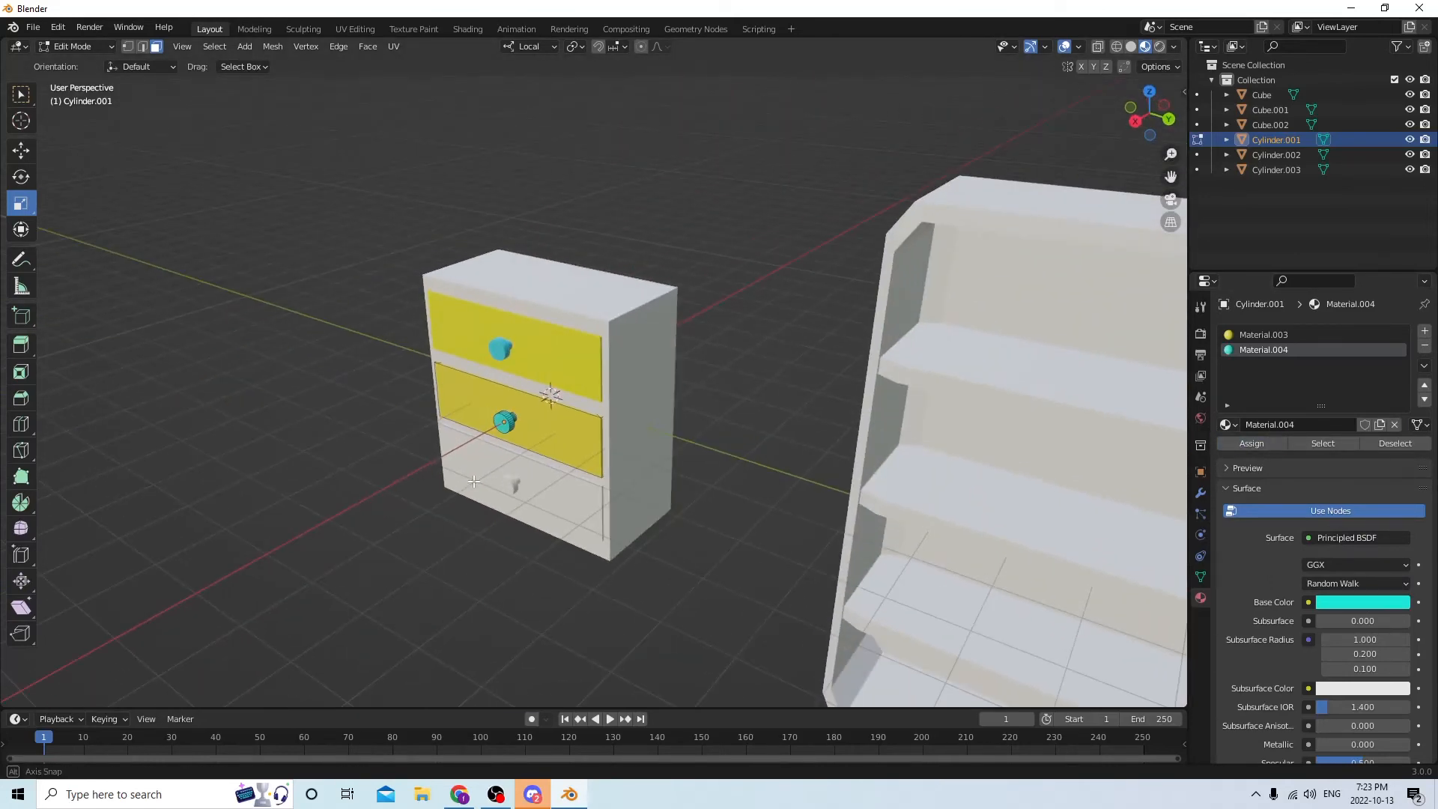
{"action": "scroll", "coordinate": [472, 471], "scroll_direction": "up", "scroll_amount": 4}
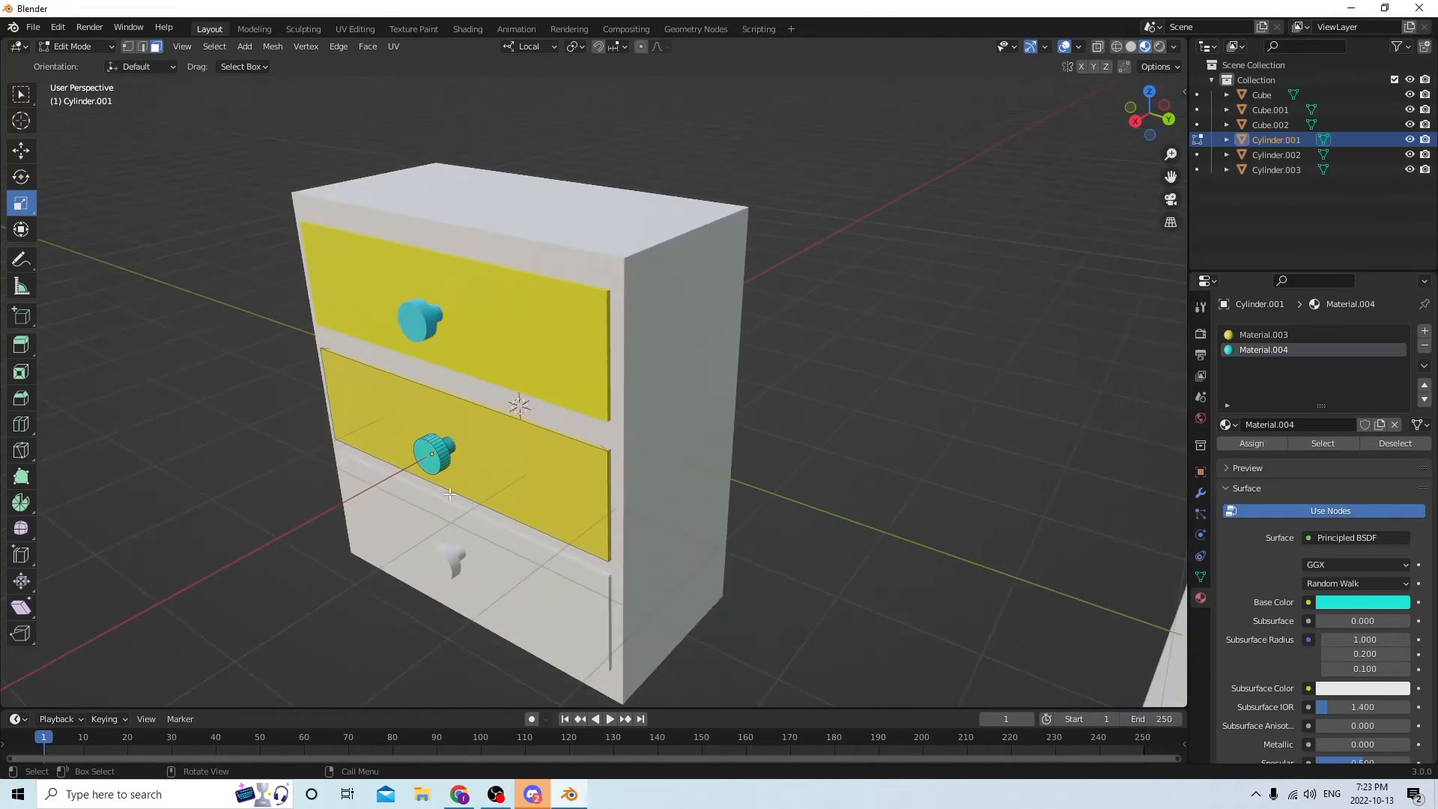
{"action": "middle_click_drag", "start_coordinate": [449, 495], "coordinate": [456, 301]}
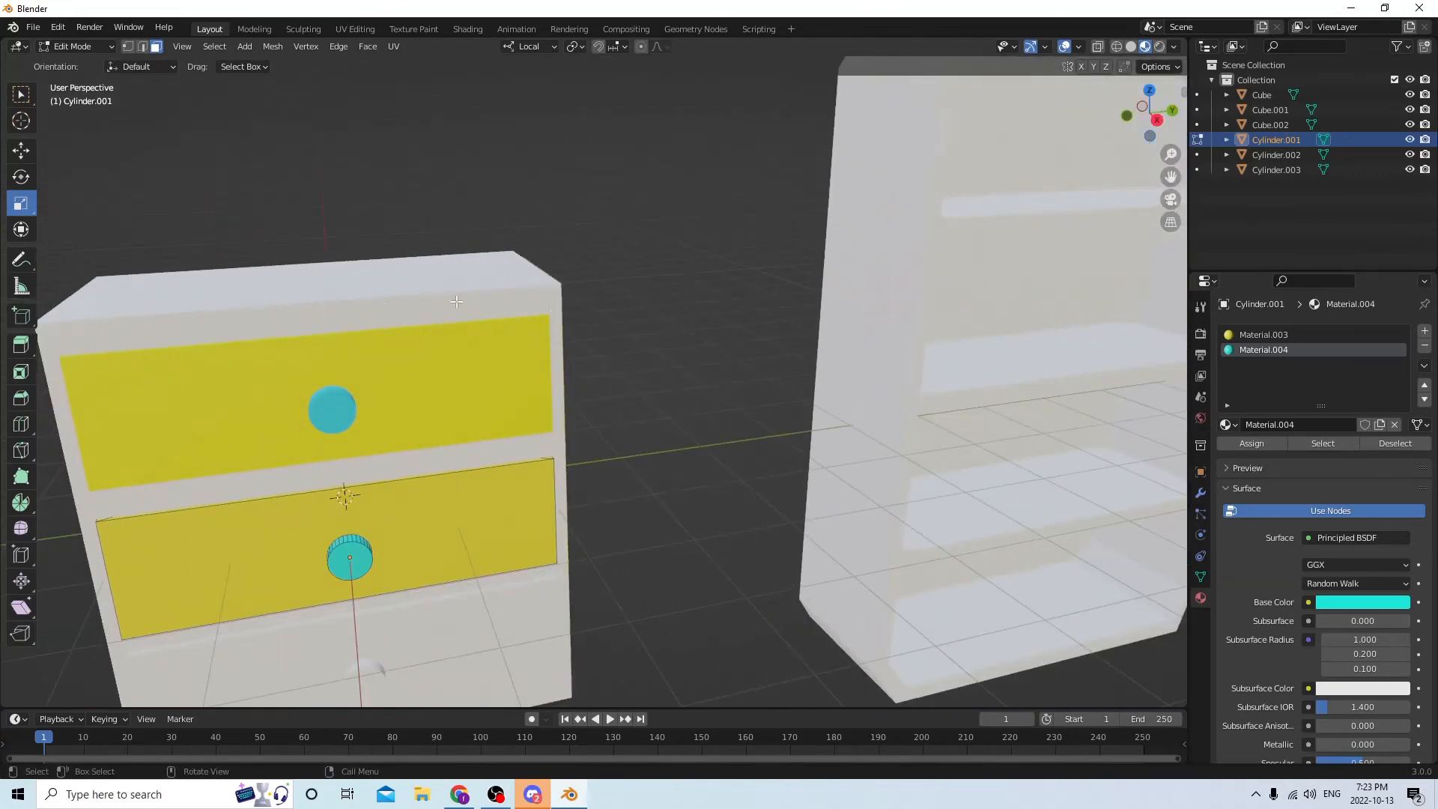
{"action": "middle_click_drag", "start_coordinate": [496, 477], "coordinate": [300, 520]}
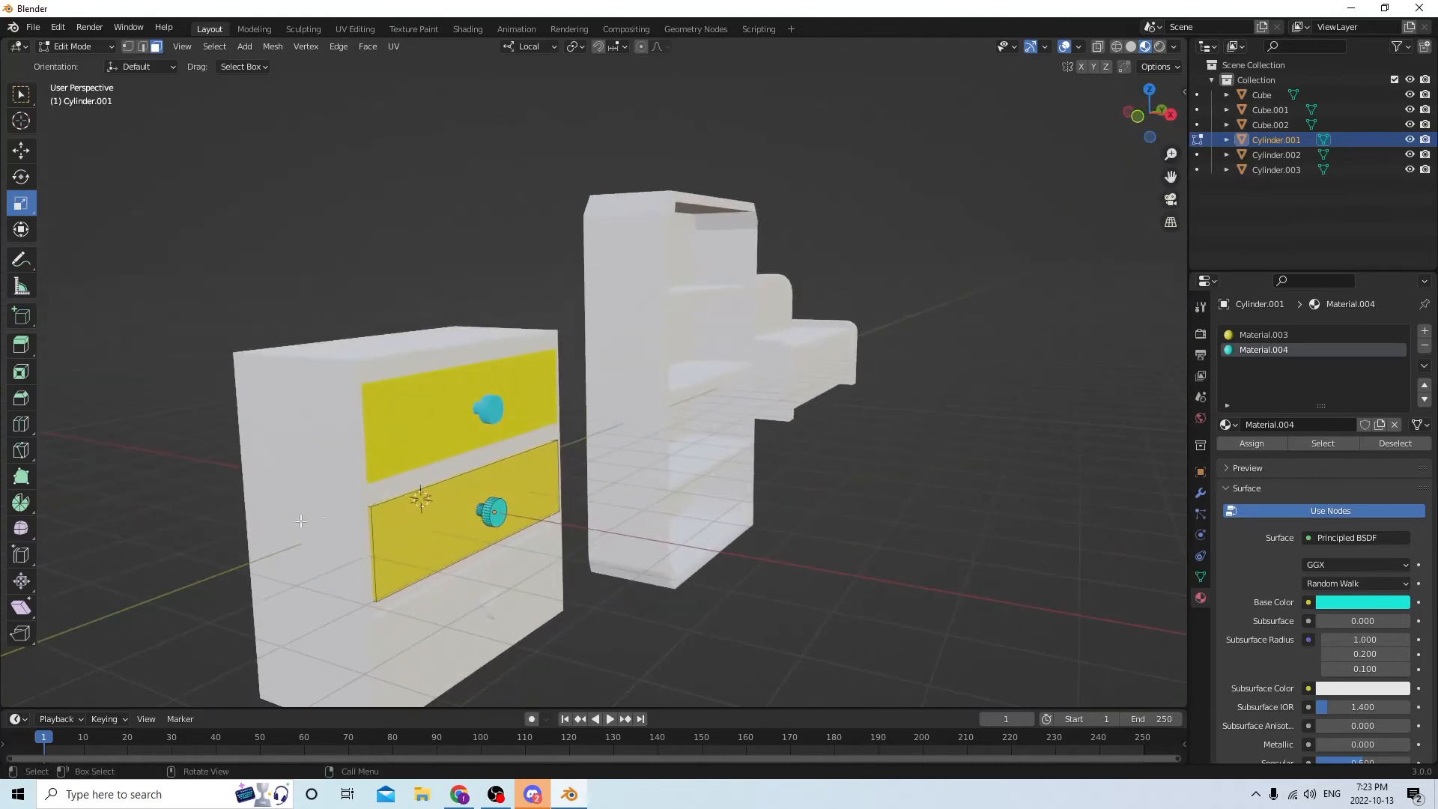
{"action": "middle_click_drag", "start_coordinate": [402, 422], "coordinate": [427, 397]}
{"action": "key", "text": "Tab"}
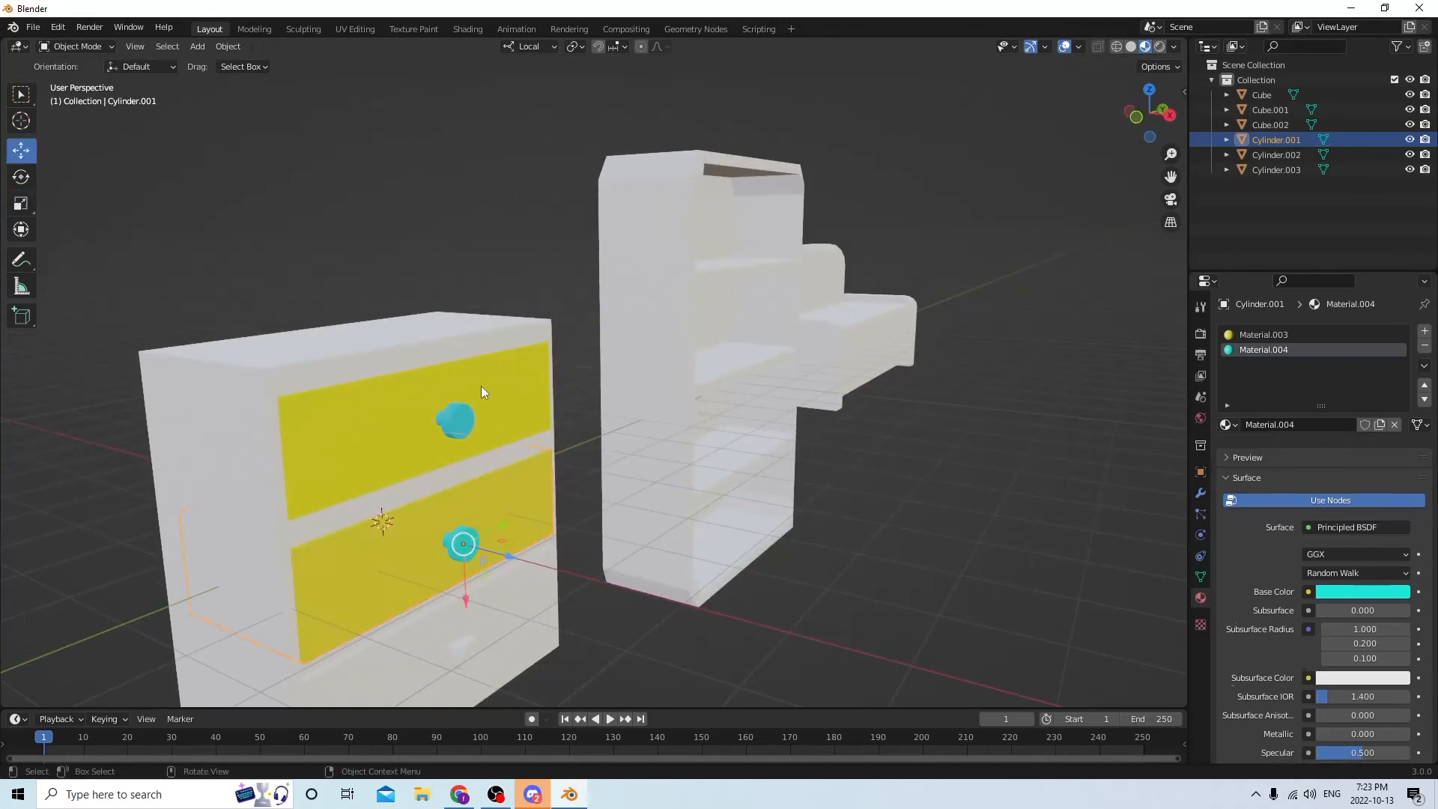
Select the cabinet body's outer side, top and front frame faces in Edit Mode
{"action": "left_click", "coordinate": [226, 446]}
{"action": "key", "text": "Tab"}
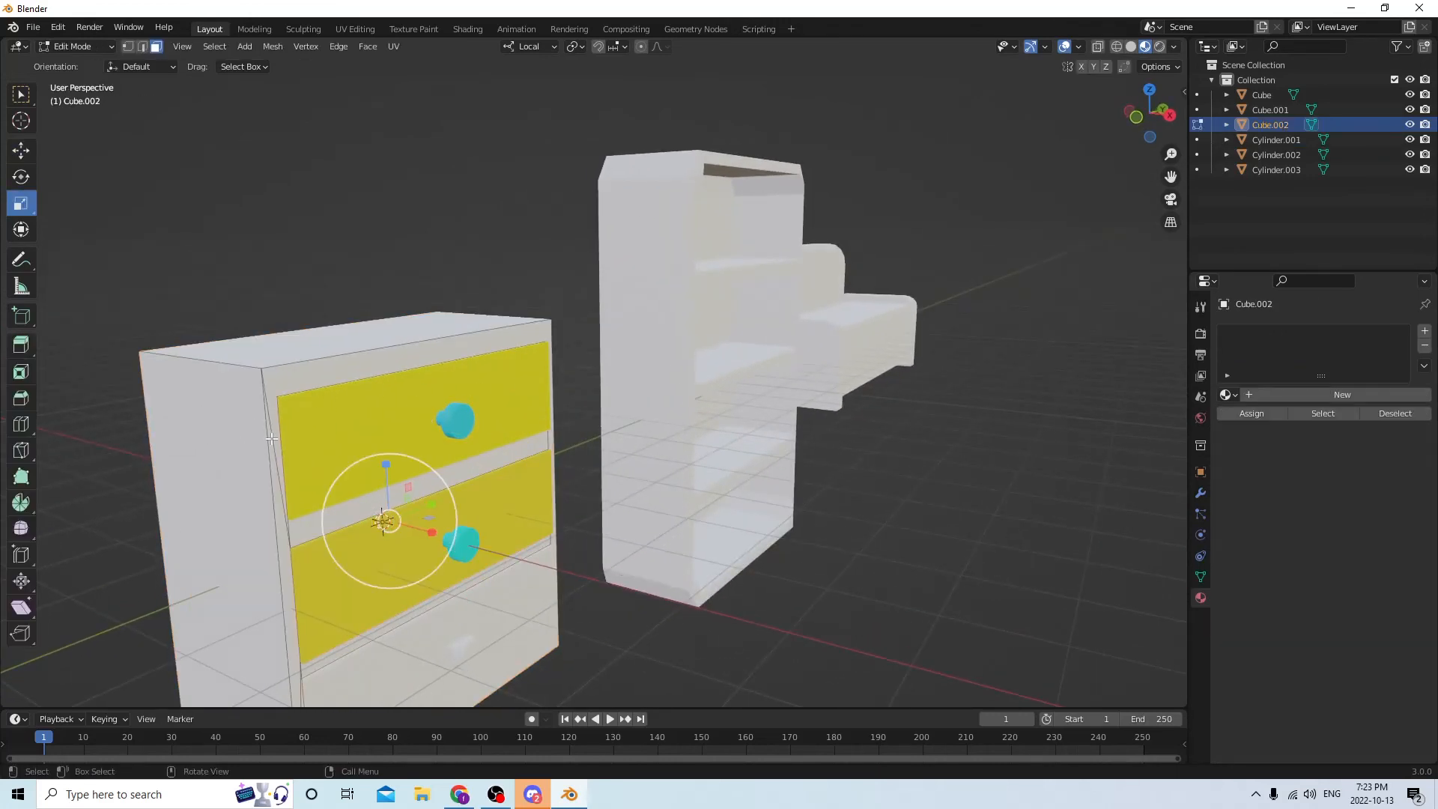
{"action": "left_click", "coordinate": [236, 454]}
{"action": "left_click", "coordinate": [327, 330], "text": "shift"}
{"action": "middle_click_drag", "start_coordinate": [327, 331], "coordinate": [397, 372]}
{"action": "left_click", "coordinate": [639, 392], "text": "shift"}
{"action": "middle_click_drag", "start_coordinate": [608, 382], "coordinate": [690, 369]}
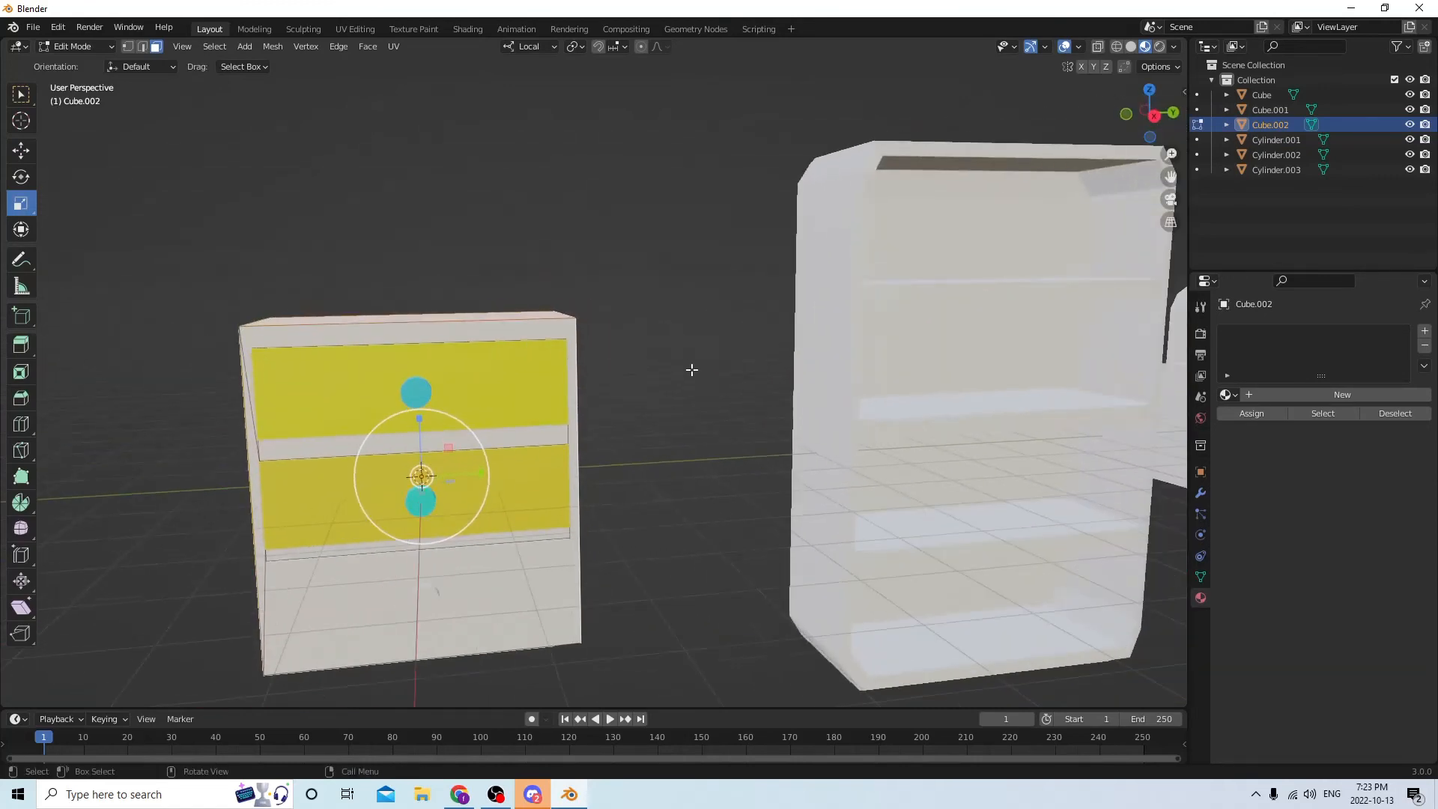
{"action": "left_click", "coordinate": [446, 334], "text": "shift"}
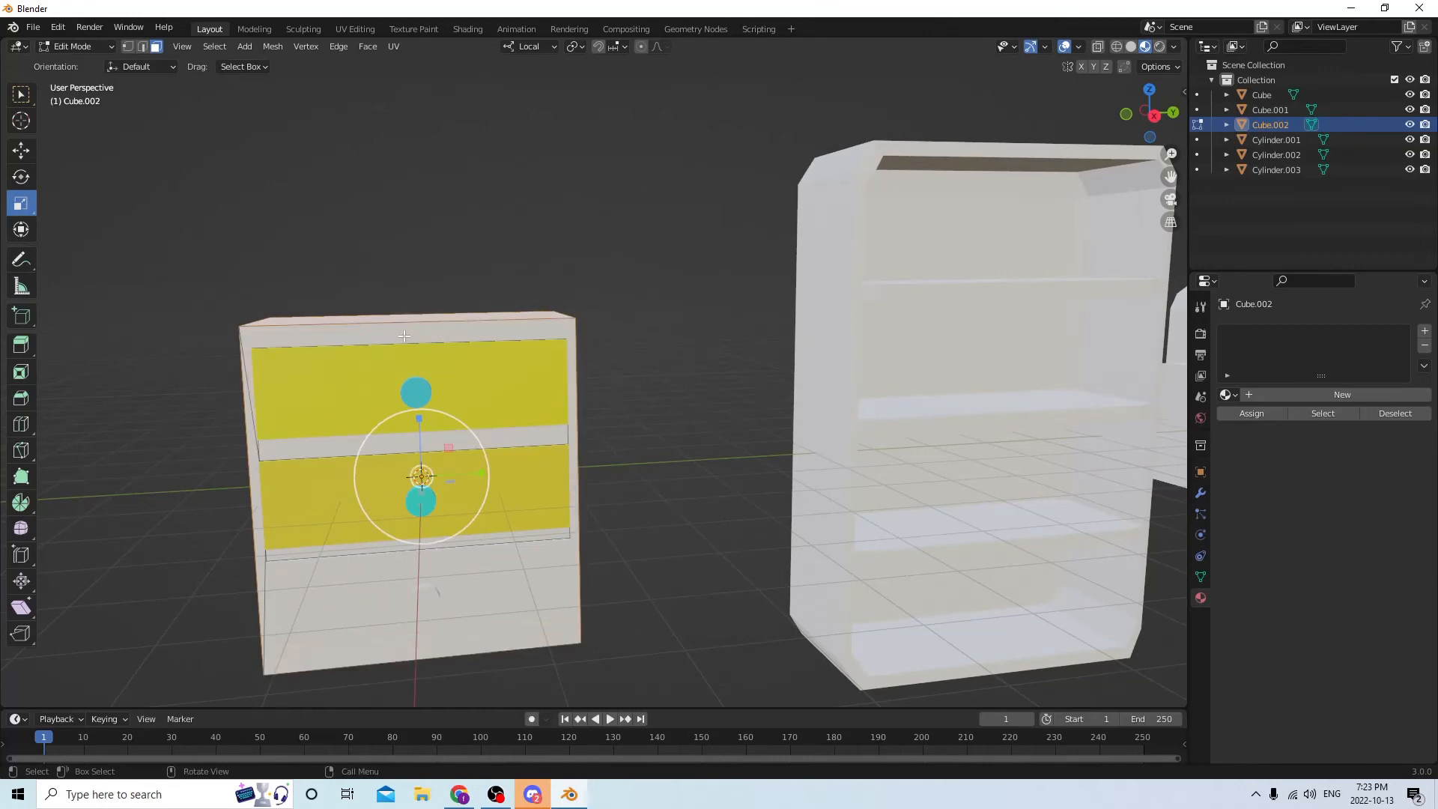
{"action": "middle_click_drag", "start_coordinate": [445, 335], "coordinate": [536, 374]}
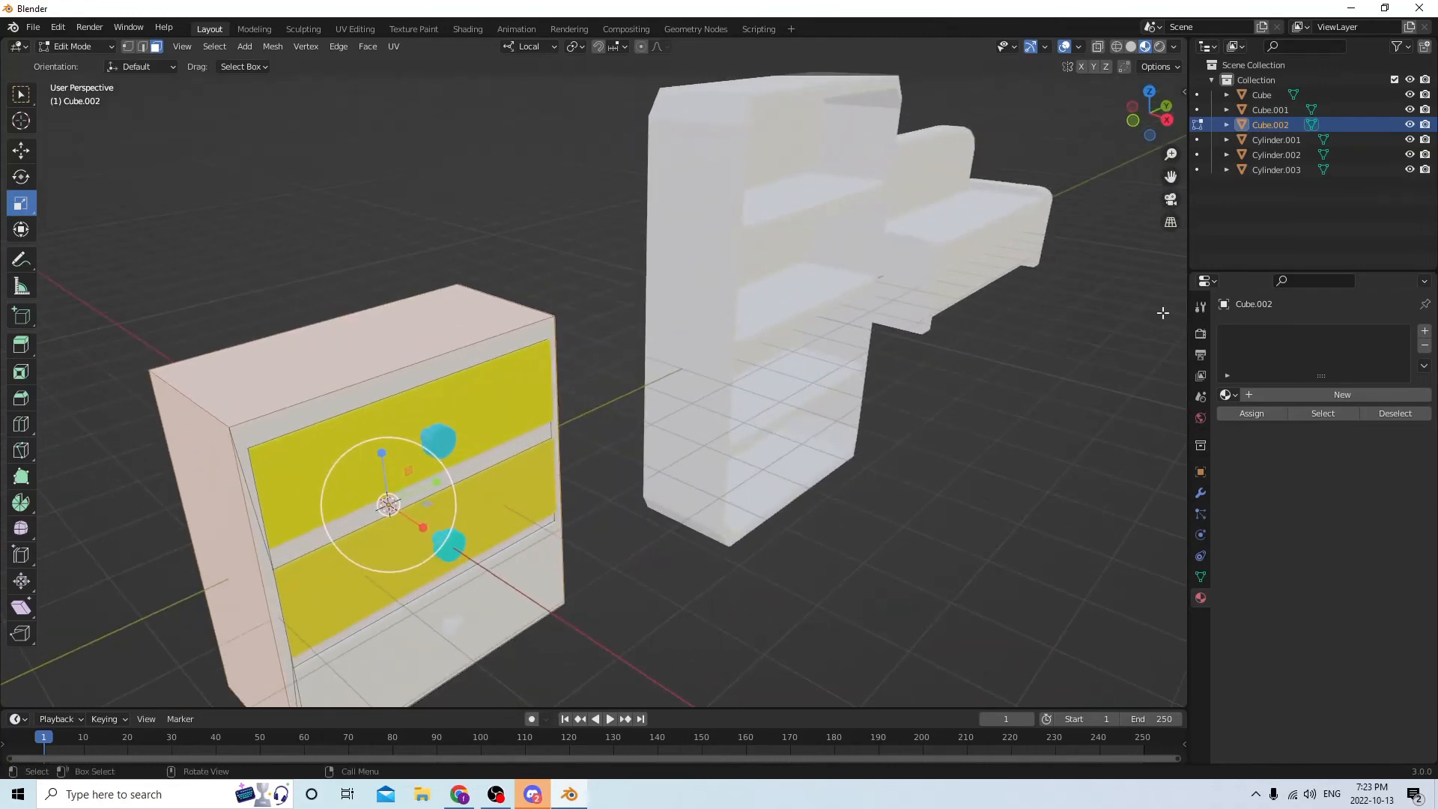
Add a material slot with a new material to the cabinet body and set its base color to red
{"action": "left_click", "coordinate": [1427, 331]}
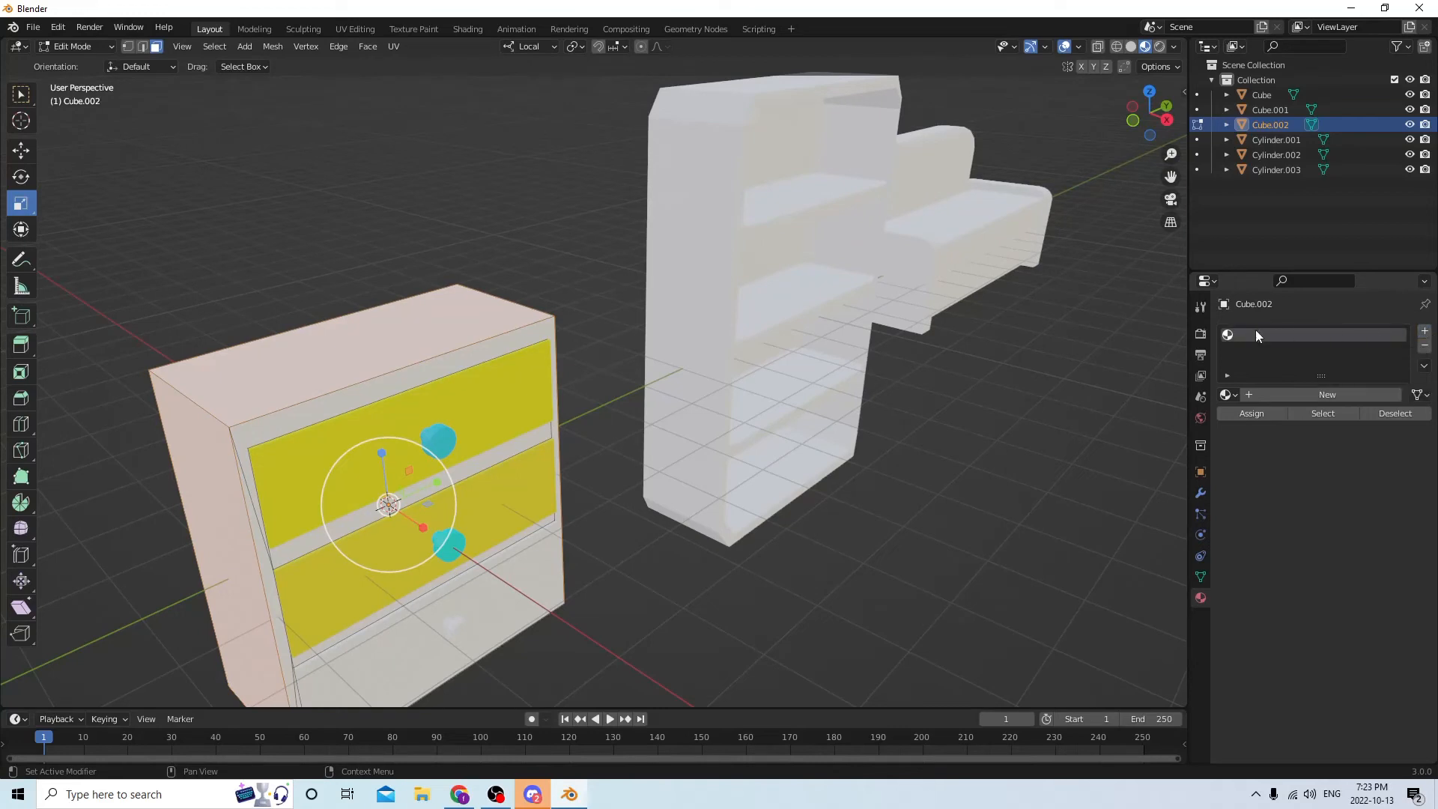
{"action": "left_click", "coordinate": [1328, 395]}
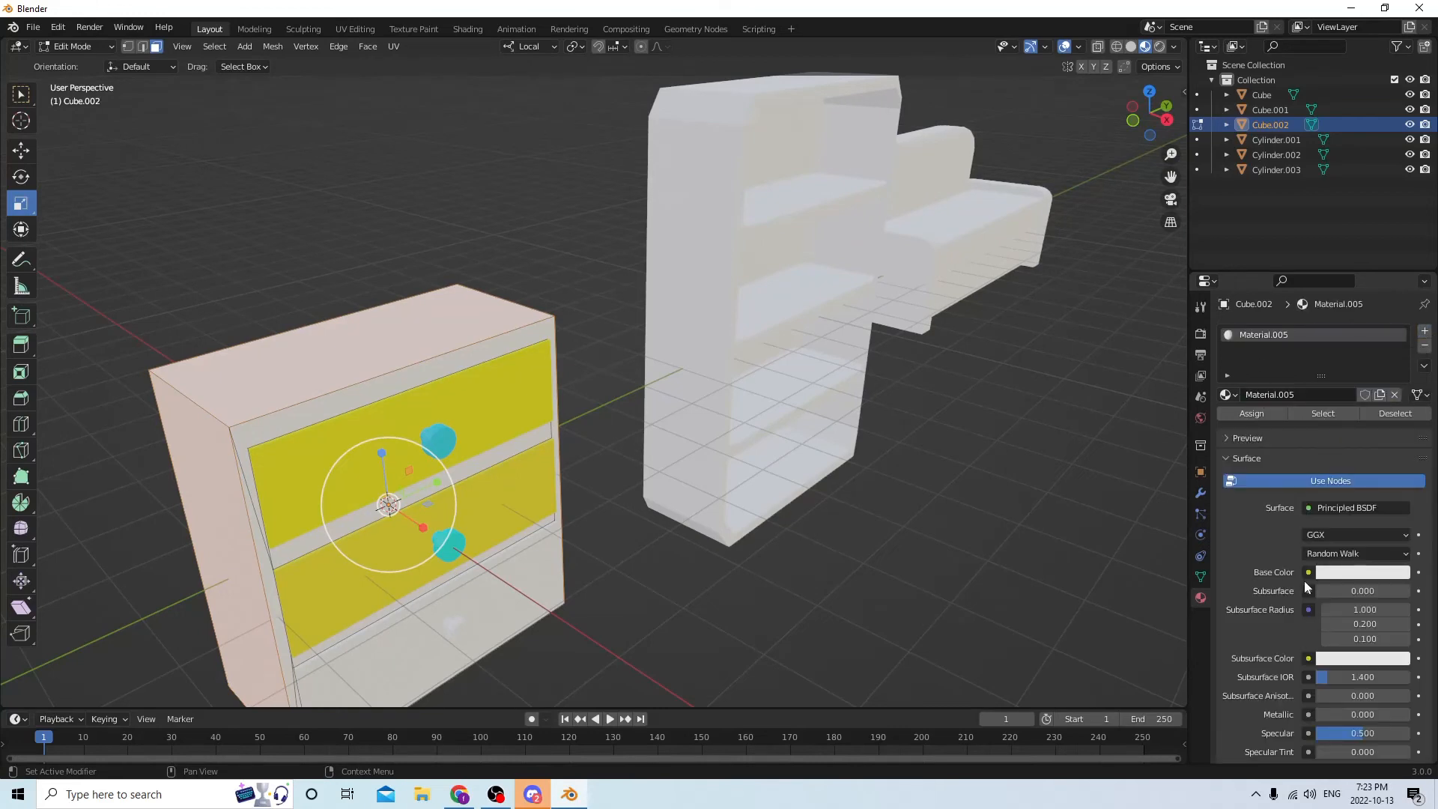
{"action": "left_click", "coordinate": [1335, 574]}
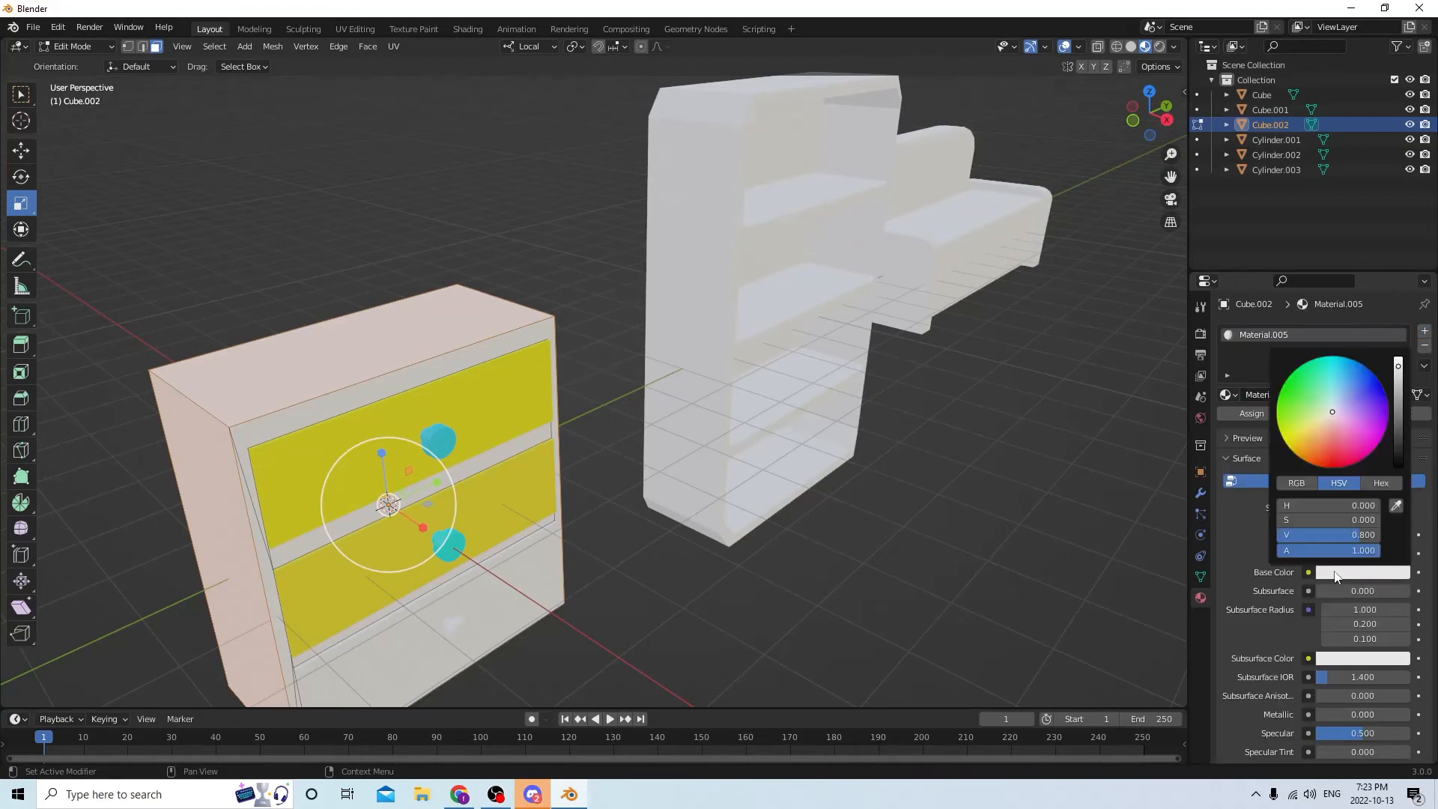
{"action": "left_click", "coordinate": [1325, 457]}
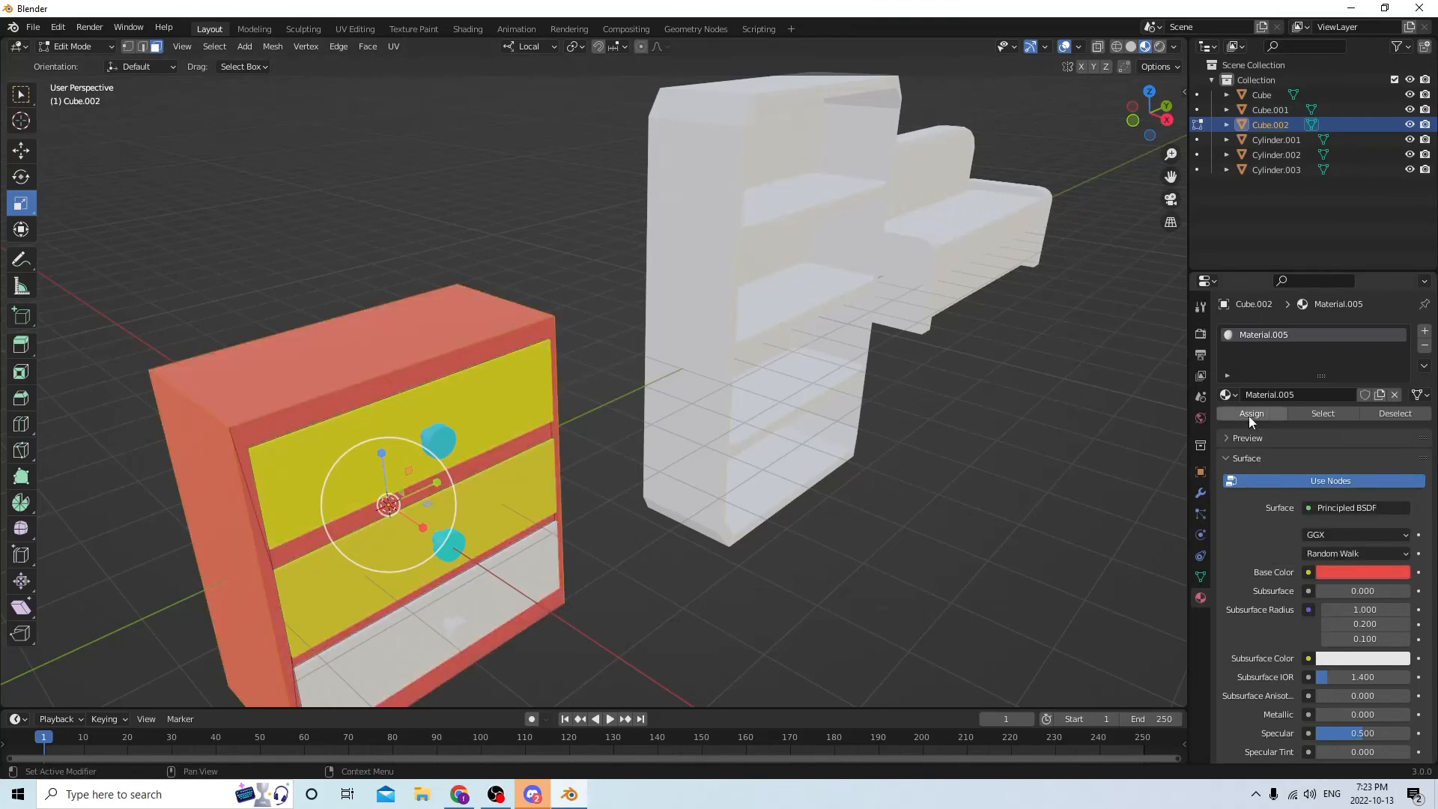
Replace the face selection on the cabinet body with just its two outer side faces and its top face
{"action": "left_click", "coordinate": [969, 433]}
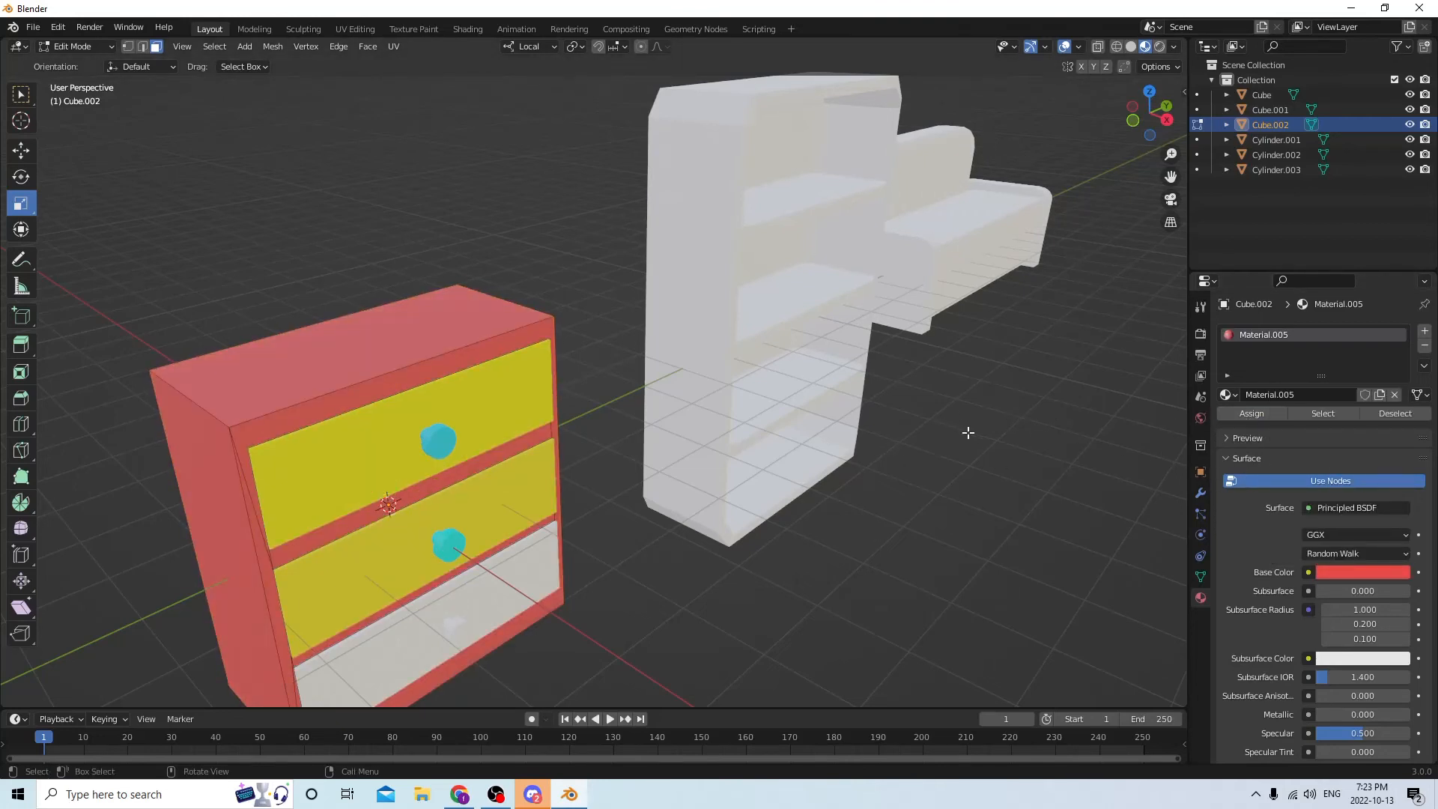
{"action": "middle_click_drag", "start_coordinate": [912, 420], "coordinate": [895, 420]}
{"action": "left_click", "coordinate": [203, 463], "text": "shift"}
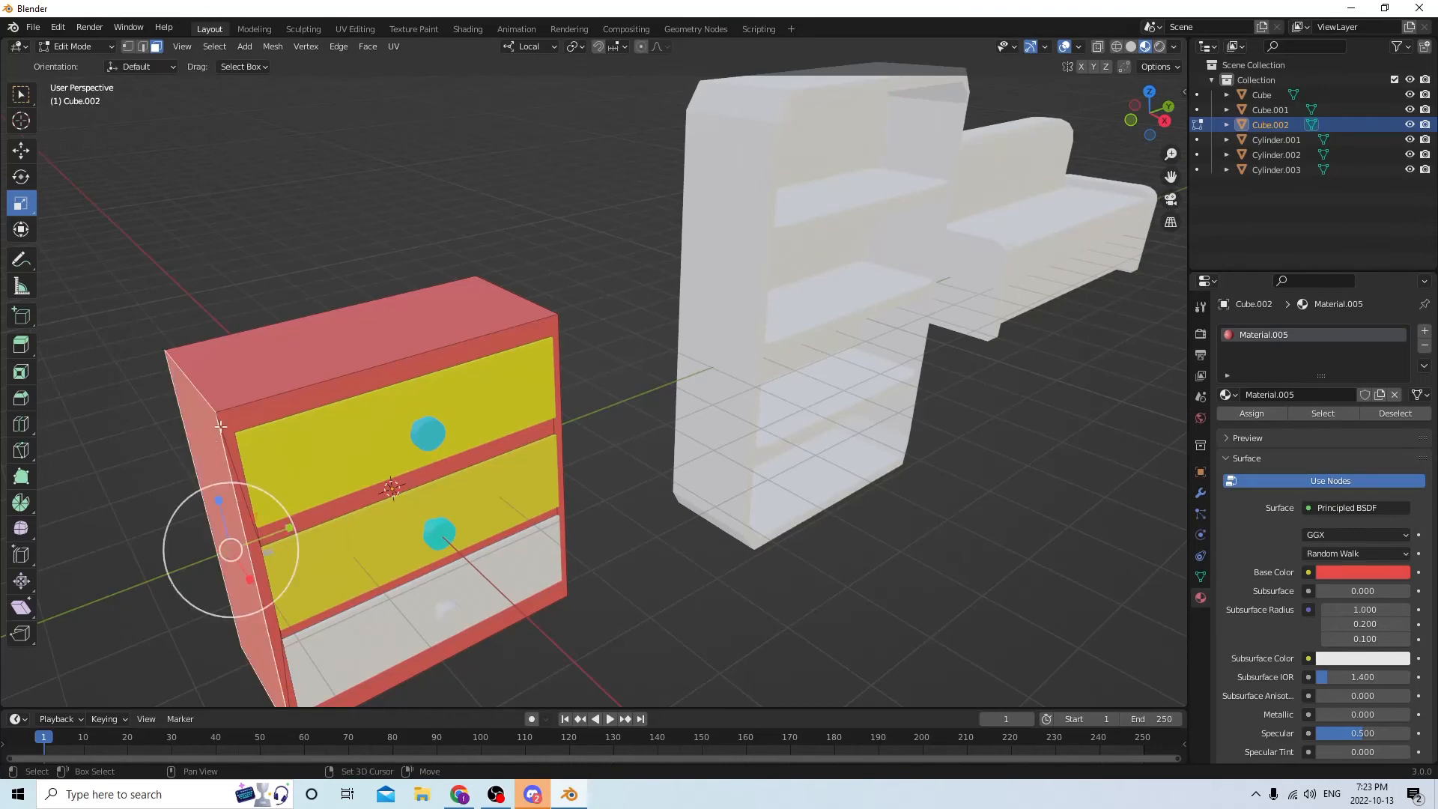
{"action": "left_click", "coordinate": [302, 361], "text": "shift"}
{"action": "middle_click_drag", "start_coordinate": [457, 358], "coordinate": [318, 347]}
{"action": "left_click", "coordinate": [672, 346], "text": "shift"}
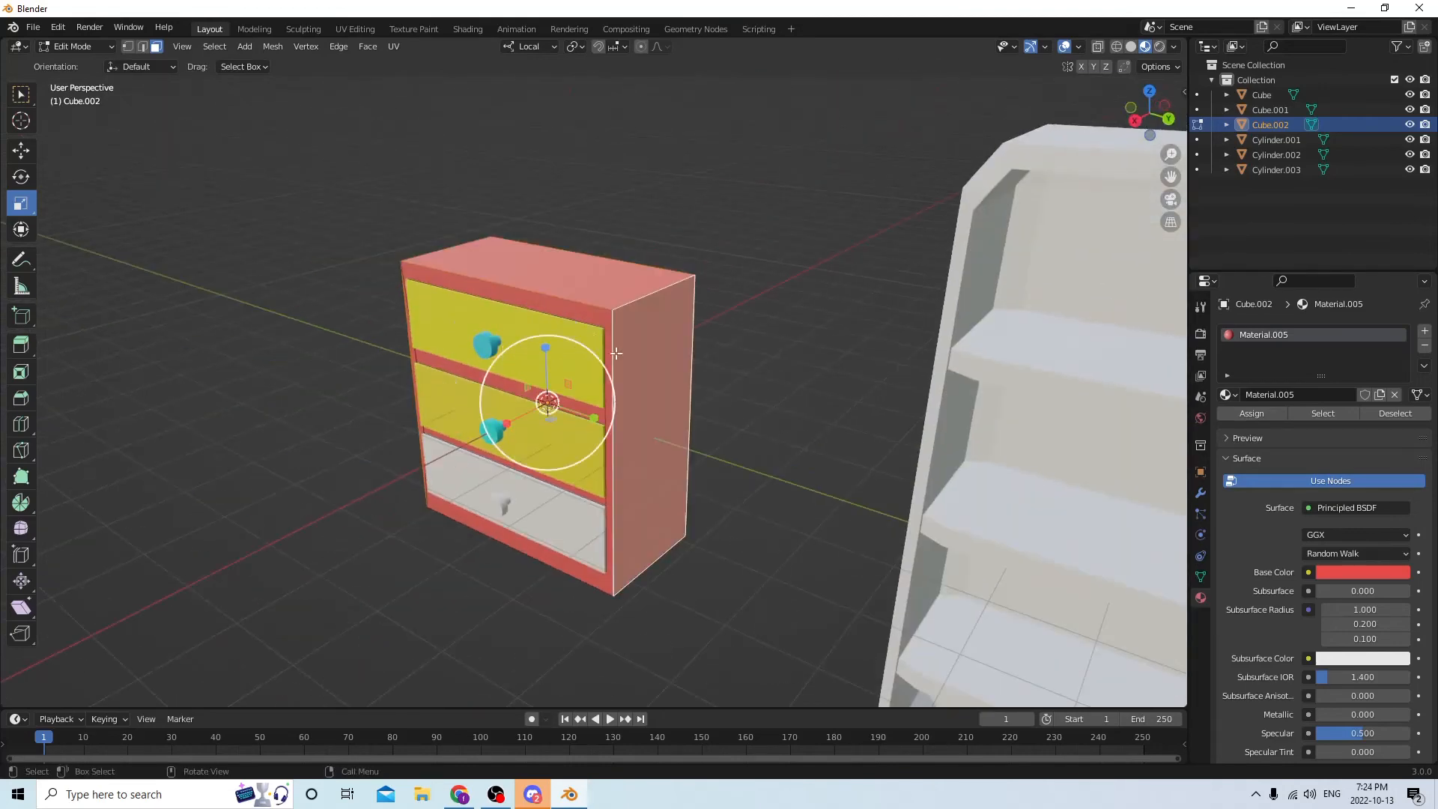
{"action": "middle_click_drag", "start_coordinate": [616, 353], "coordinate": [1309, 316]}
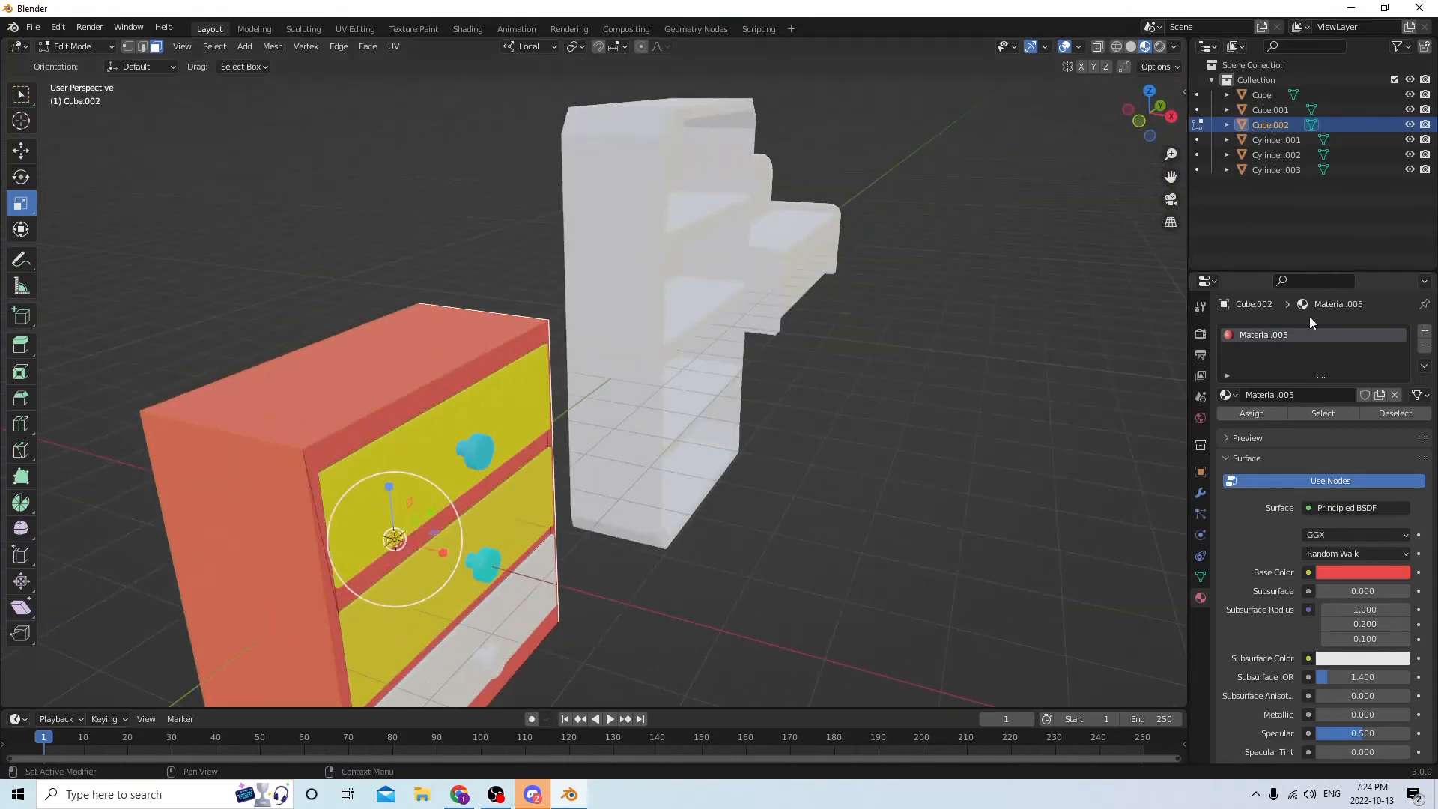
Add a second slot with a new purple material to the cabinet body and assign it to the selected outer faces
{"action": "left_click", "coordinate": [1425, 334]}
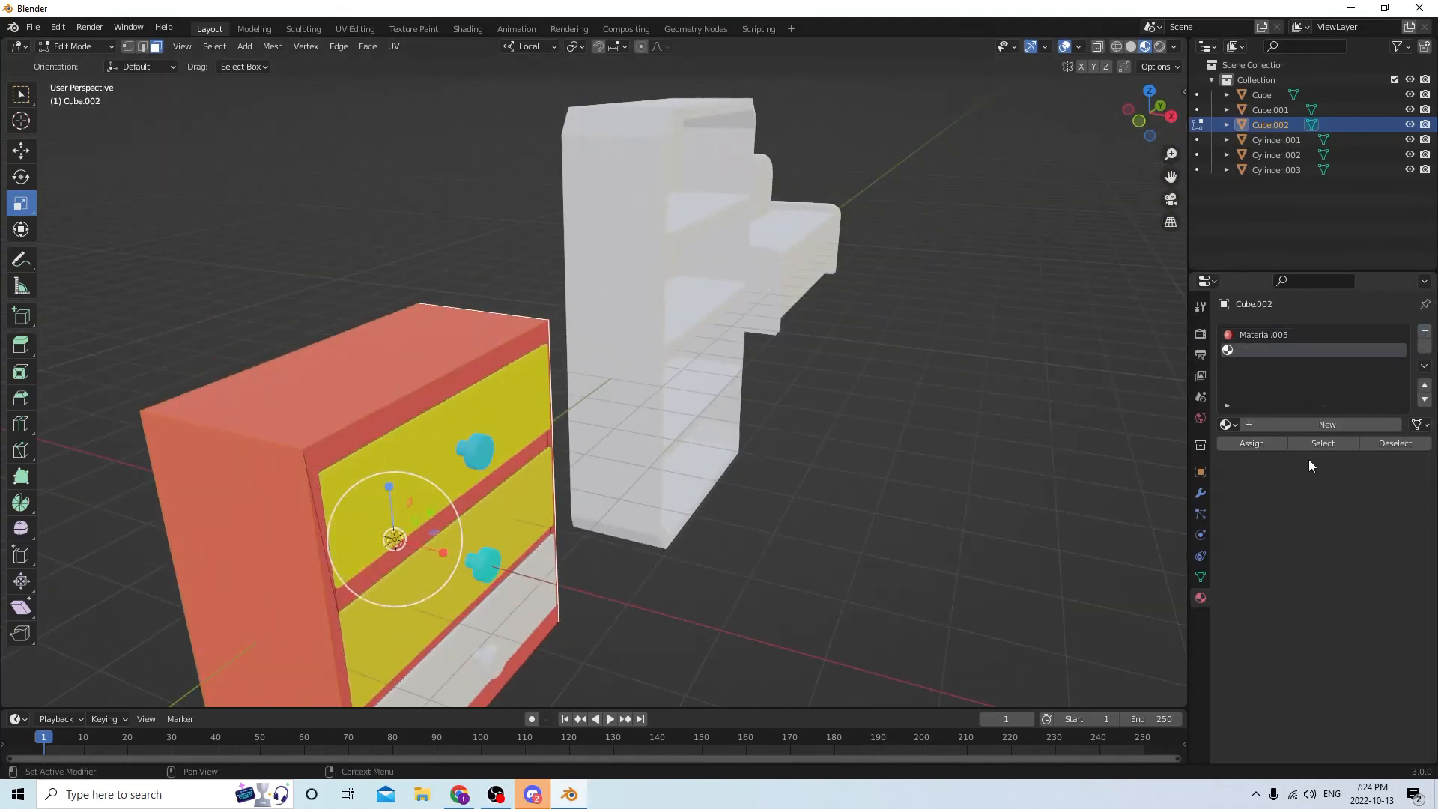
{"action": "left_click", "coordinate": [1283, 424]}
{"action": "left_click", "coordinate": [1350, 603]}
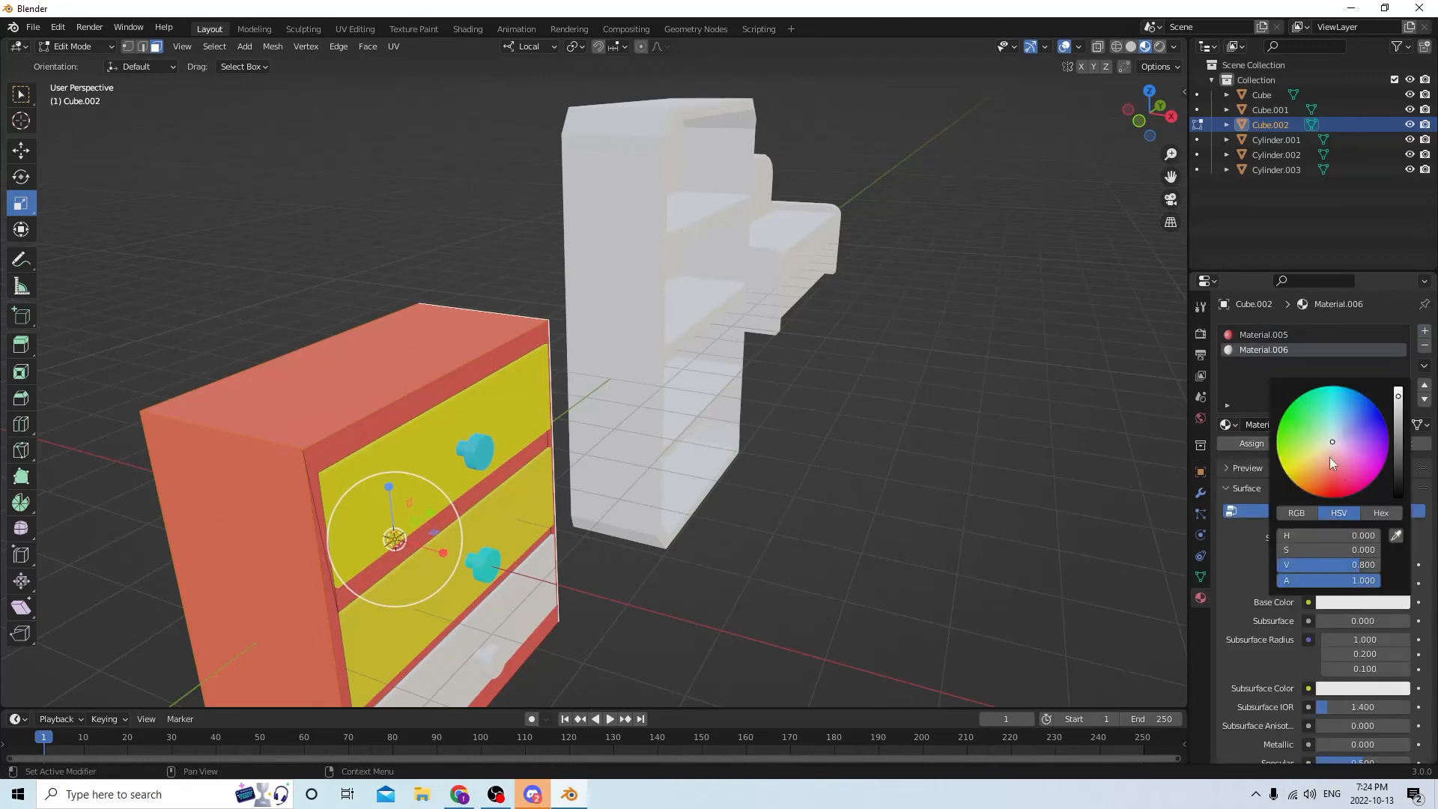
{"action": "left_click", "coordinate": [1365, 435]}
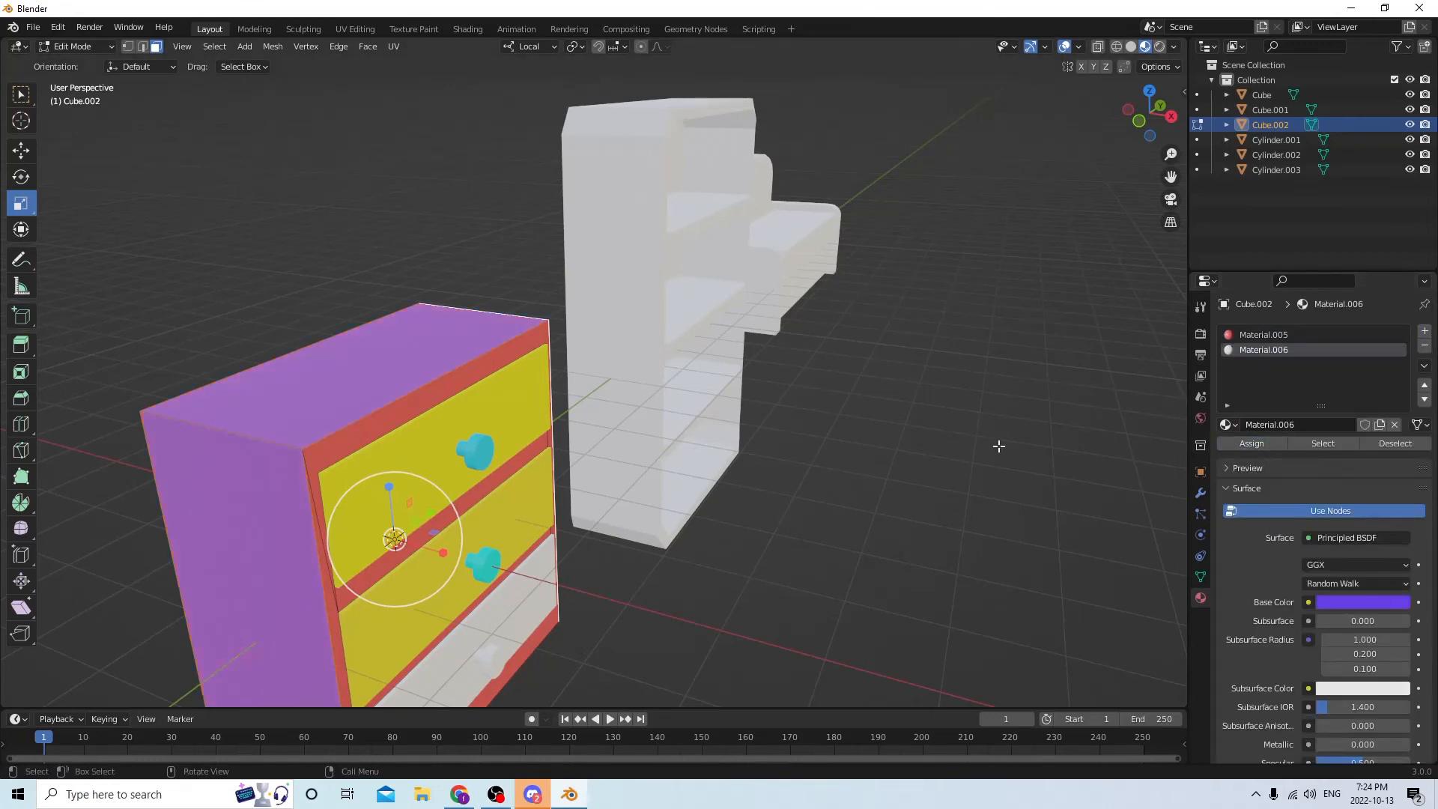
{"action": "middle_click_drag", "start_coordinate": [999, 446], "coordinate": [523, 357]}
{"action": "middle_click_drag", "start_coordinate": [415, 354], "coordinate": [279, 367]}
{"action": "scroll", "coordinate": [370, 358], "scroll_direction": "down", "scroll_amount": 1}
{"action": "scroll", "coordinate": [278, 367], "scroll_direction": "down", "scroll_amount": 2}
{"action": "middle_click_drag", "start_coordinate": [678, 339], "coordinate": [770, 339]}
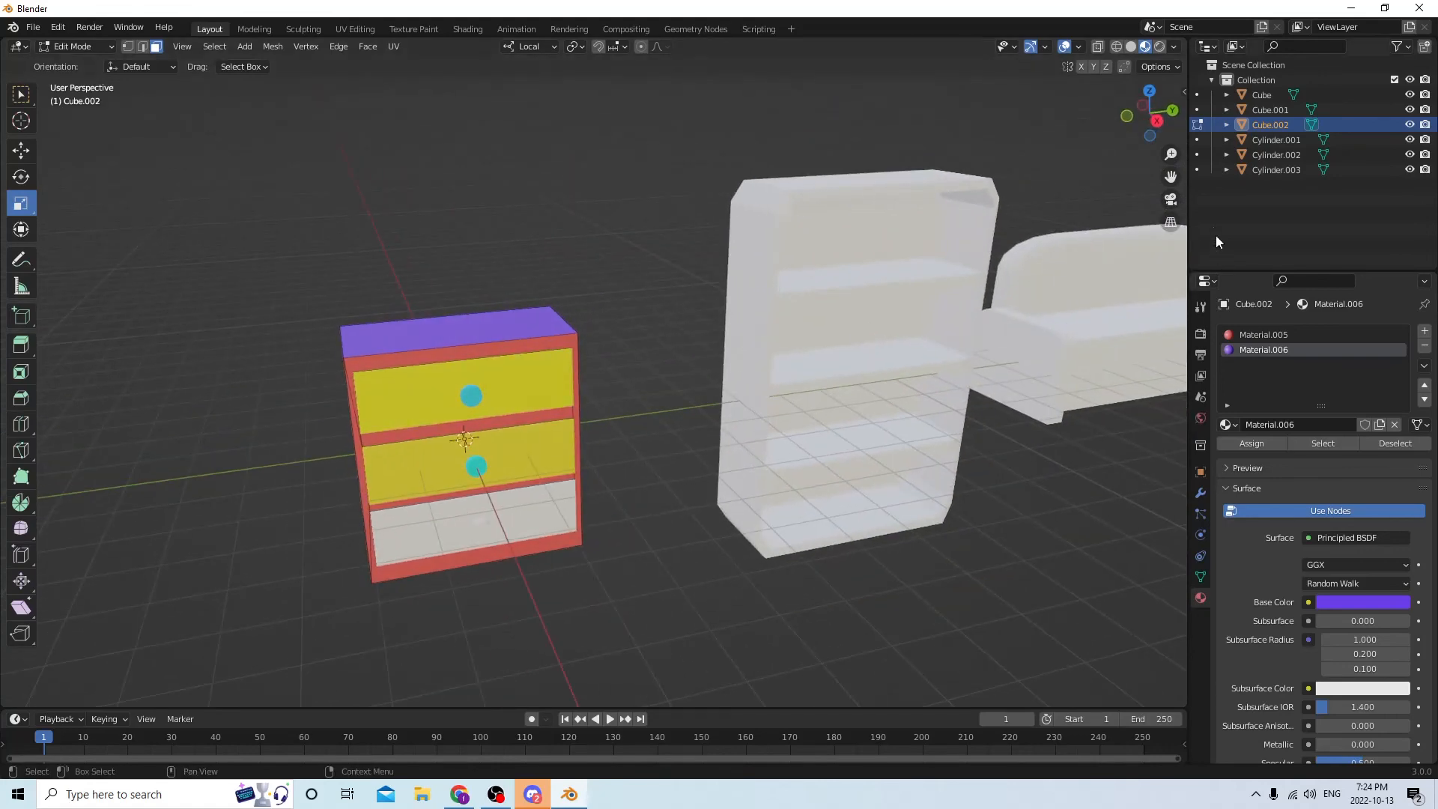
Leave the cabinet's Edit Mode and open the sofa in Edit Mode with all of its faces deselected
{"action": "left_click_drag", "start_coordinate": [1171, 177], "coordinate": [592, 231]}
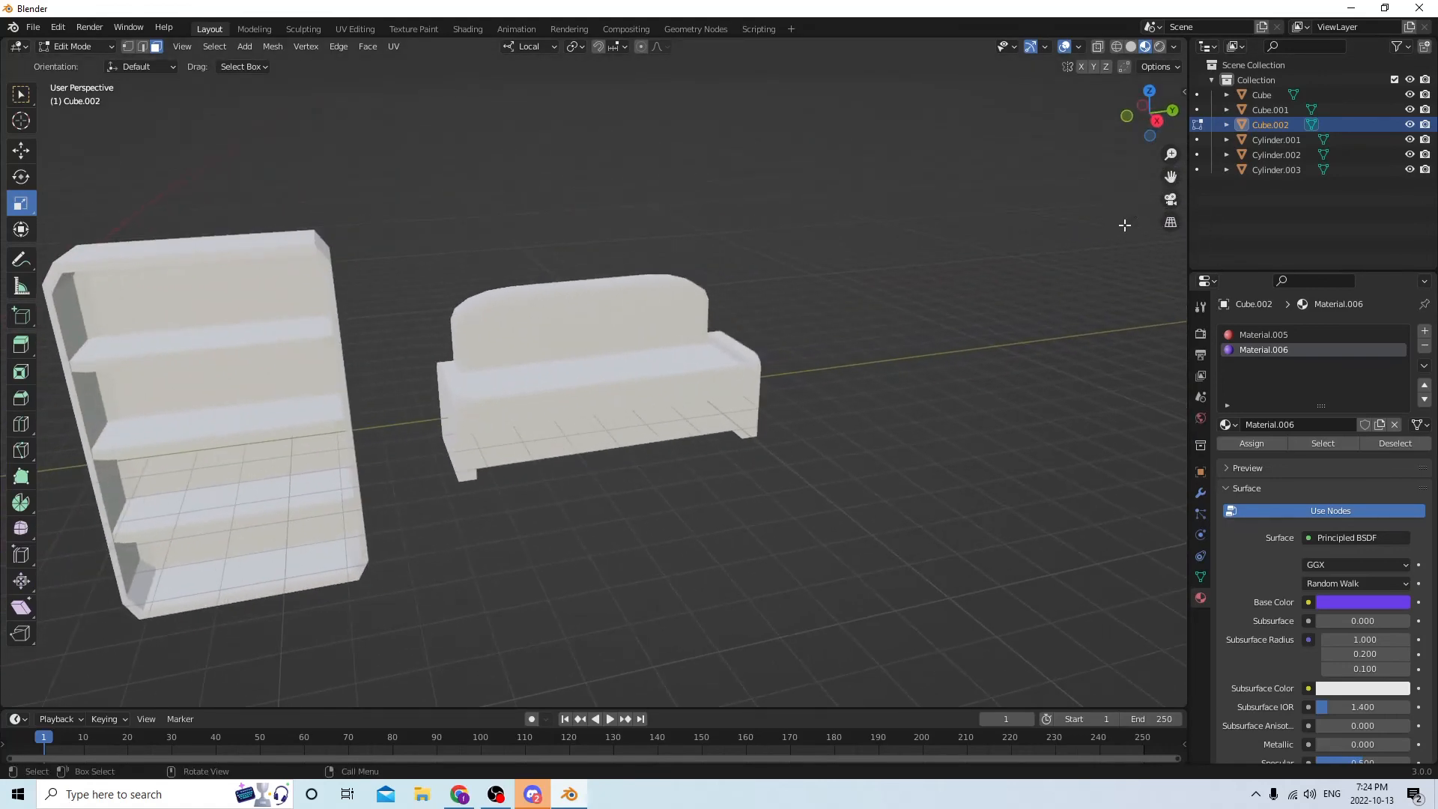
{"action": "middle_click_drag", "start_coordinate": [1124, 225], "coordinate": [1057, 234]}
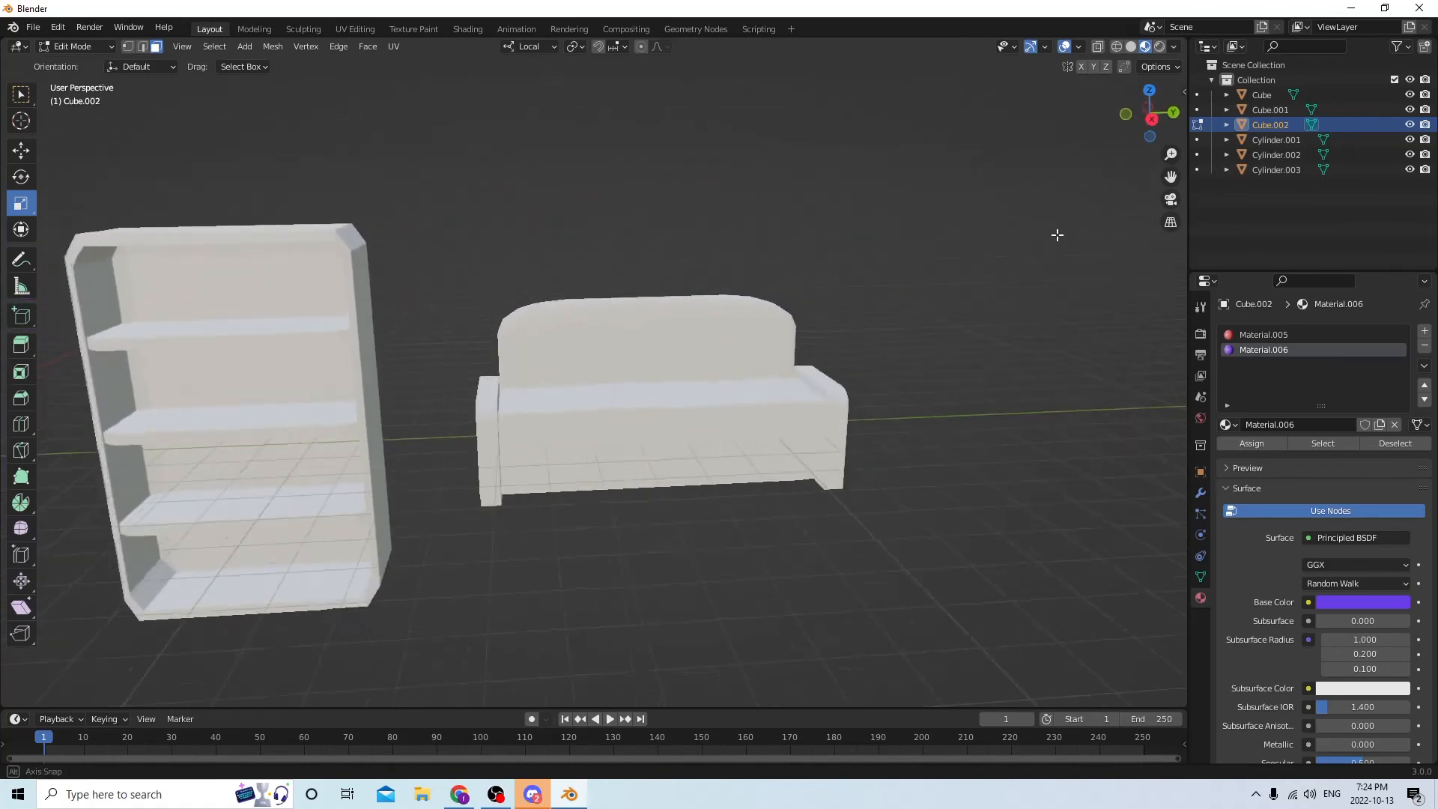
{"action": "scroll", "coordinate": [1056, 234], "scroll_direction": "up", "scroll_amount": 5}
{"action": "key", "text": "Tab"}
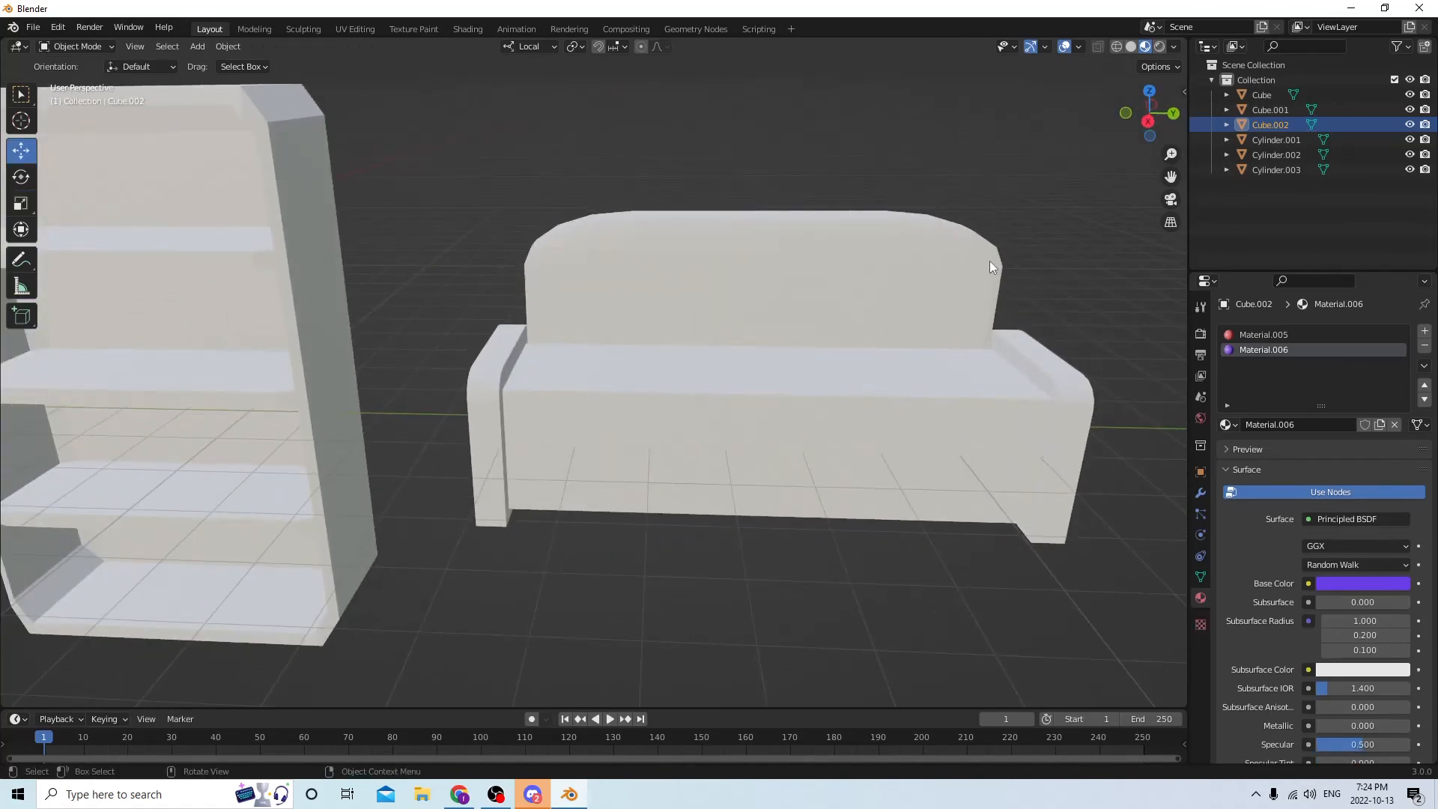
{"action": "middle_click_drag", "start_coordinate": [888, 334], "coordinate": [941, 319]}
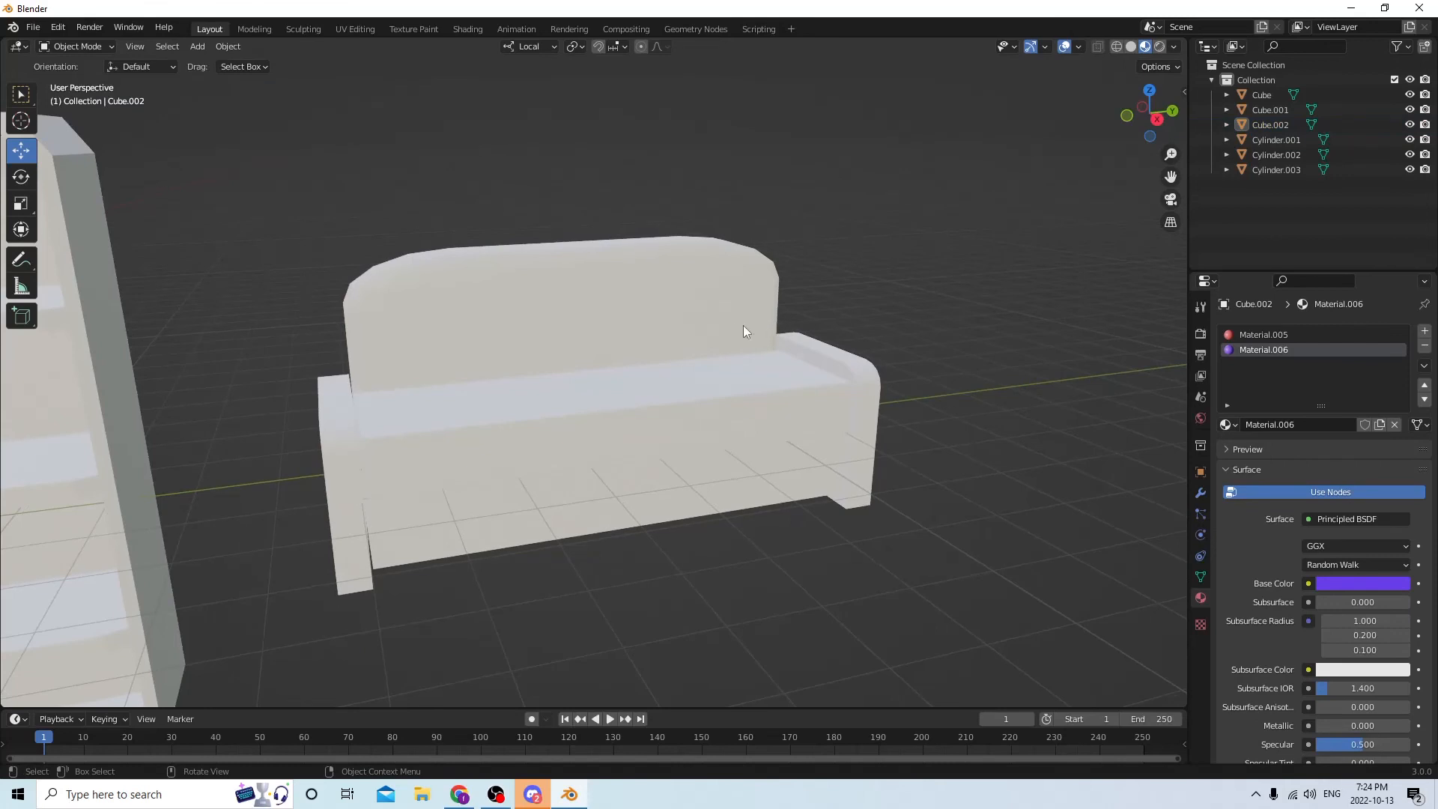
{"action": "middle_click_drag", "start_coordinate": [744, 327], "coordinate": [666, 323]}
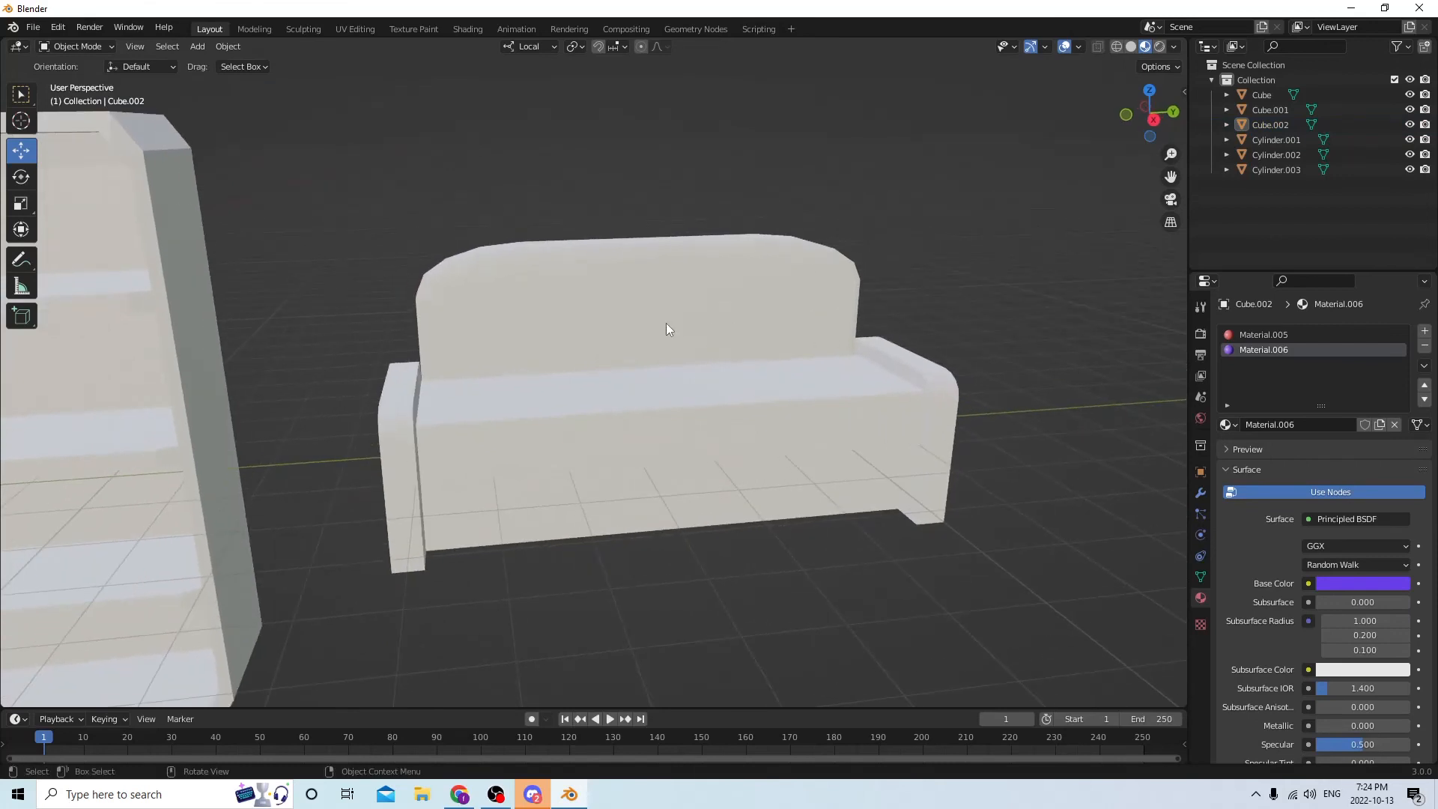
{"action": "left_click", "coordinate": [684, 410]}
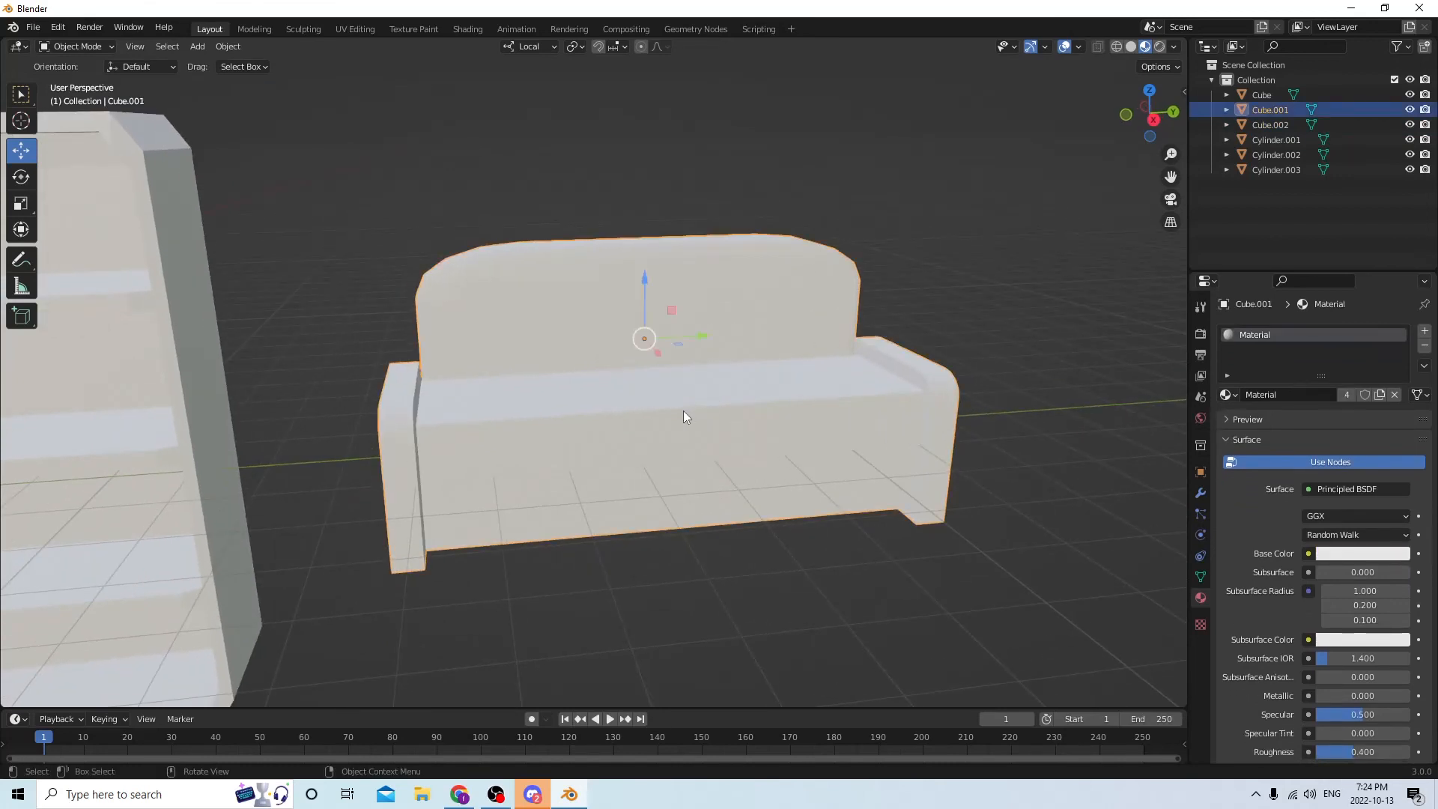
{"action": "key", "text": "Tab"}
{"action": "left_click", "coordinate": [955, 303]}
{"action": "middle_click_drag", "start_coordinate": [955, 303], "coordinate": [1167, 347]}
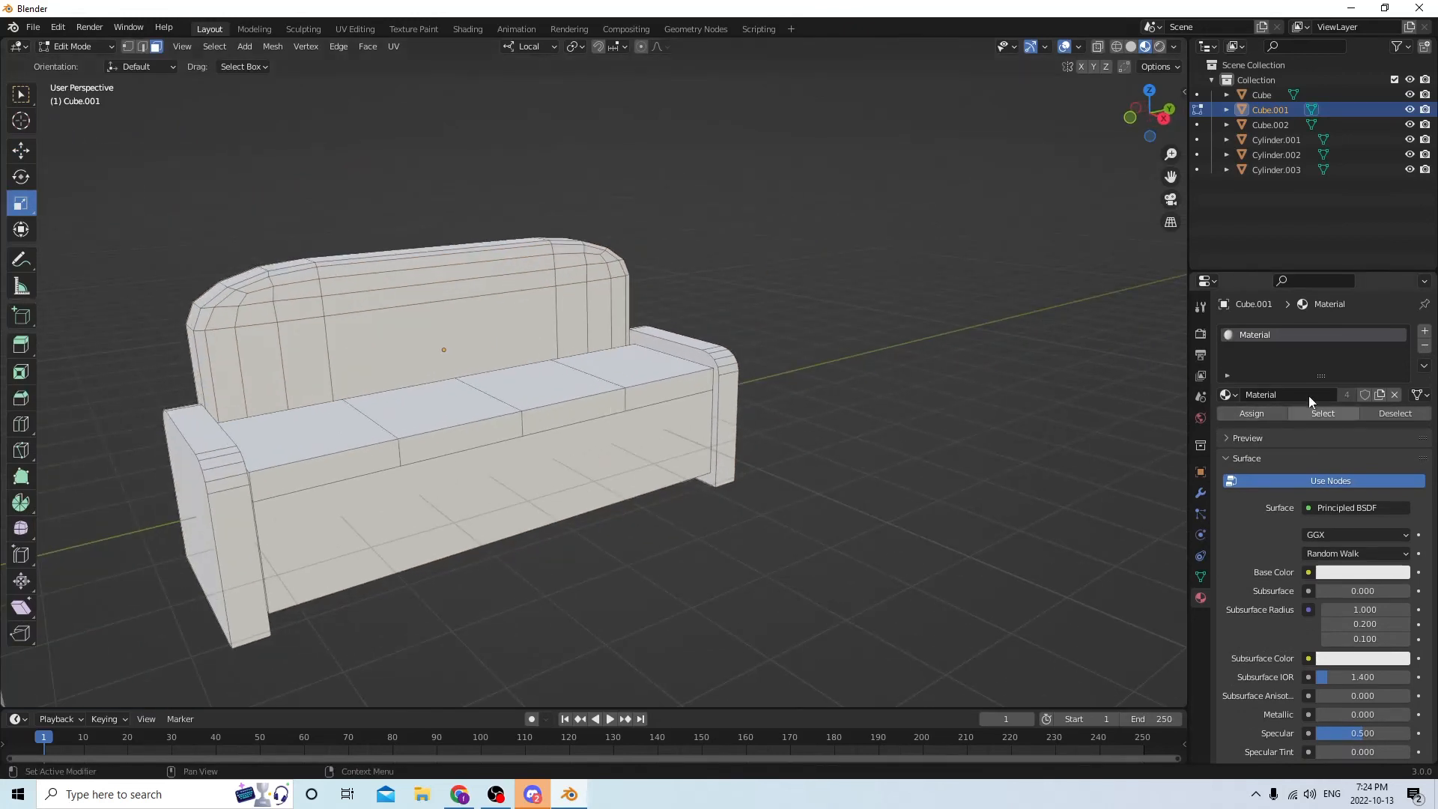
Add a second material slot with a new material to the sofa and set its base color to bluish green
{"action": "left_click", "coordinate": [1425, 331]}
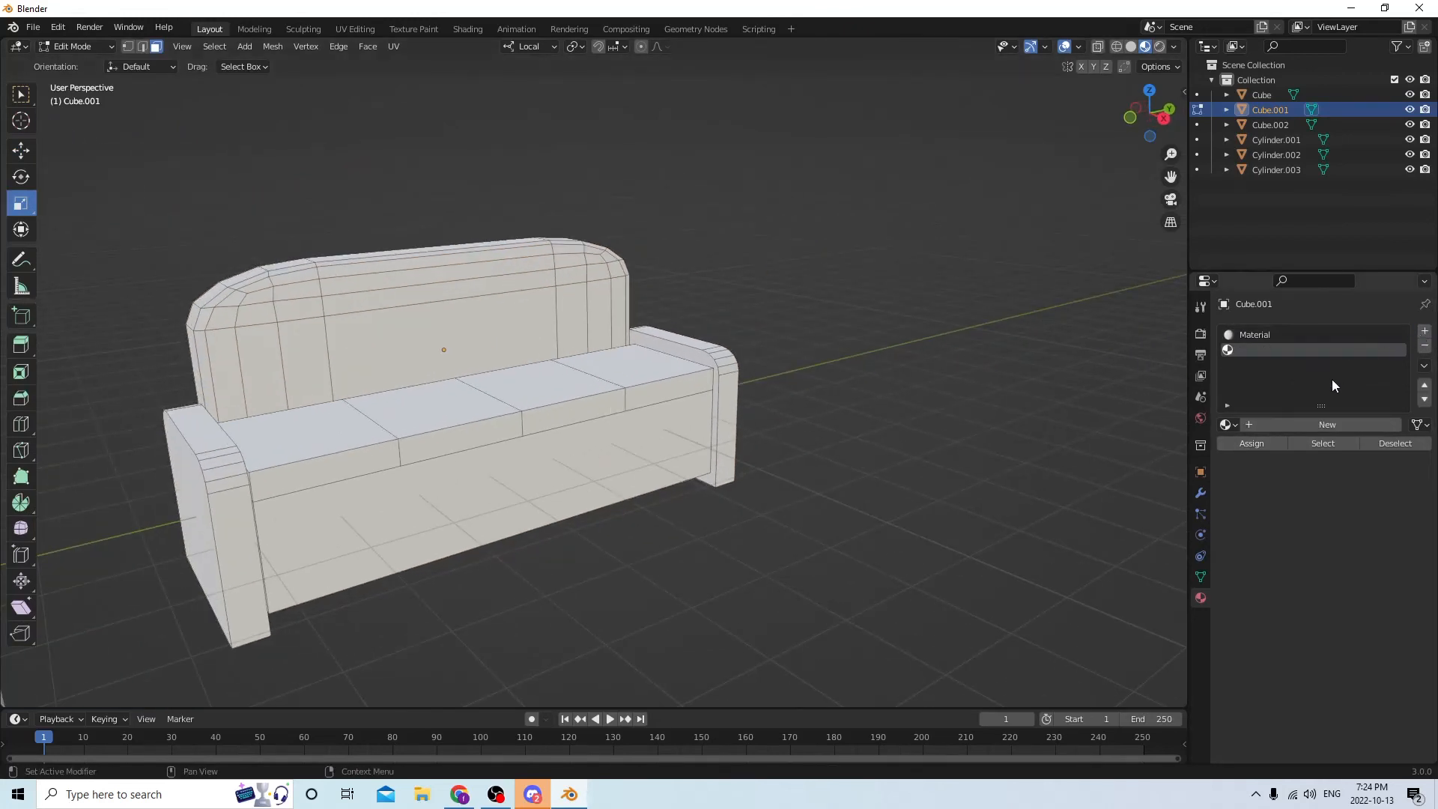
{"action": "left_click", "coordinate": [1280, 424]}
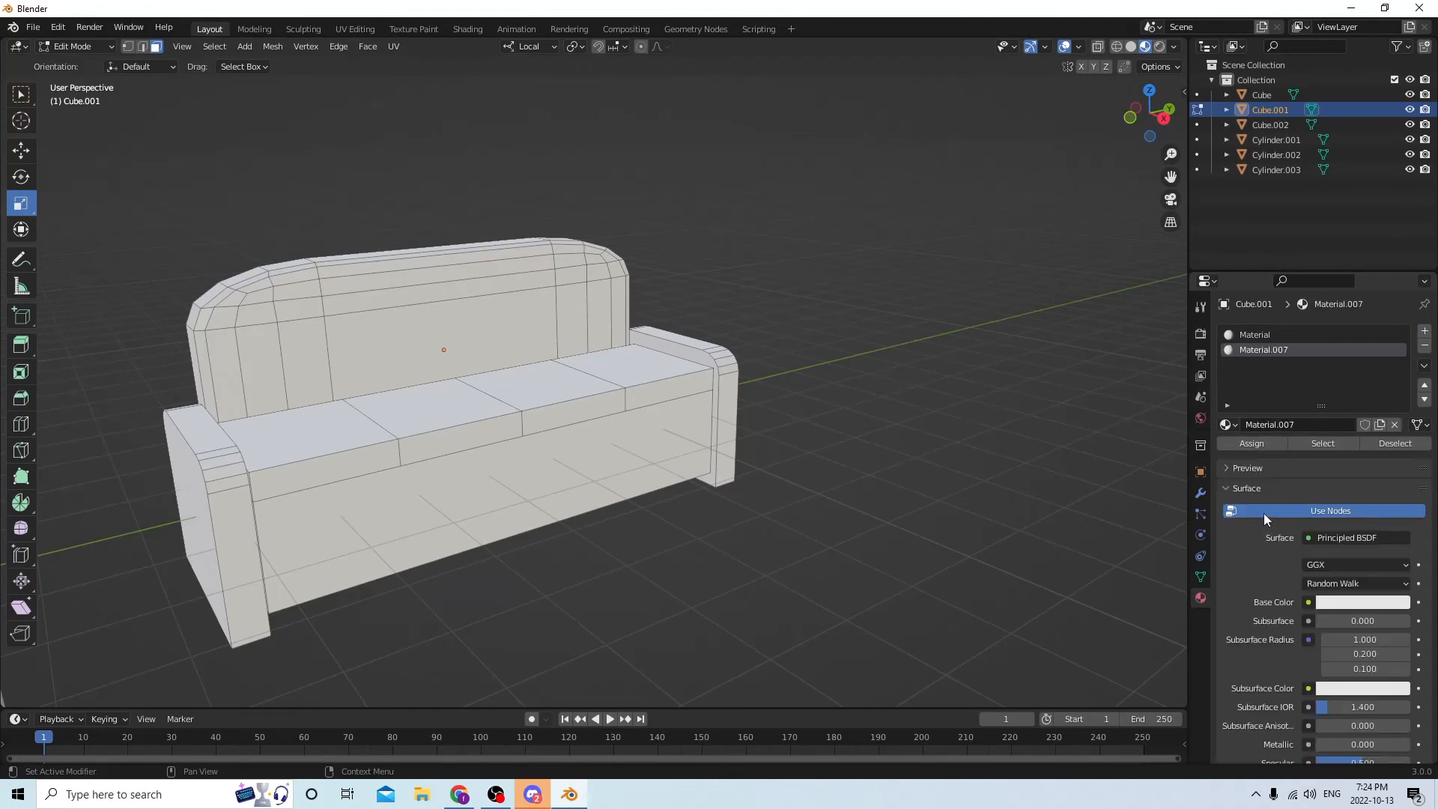
{"action": "left_click", "coordinate": [1356, 602]}
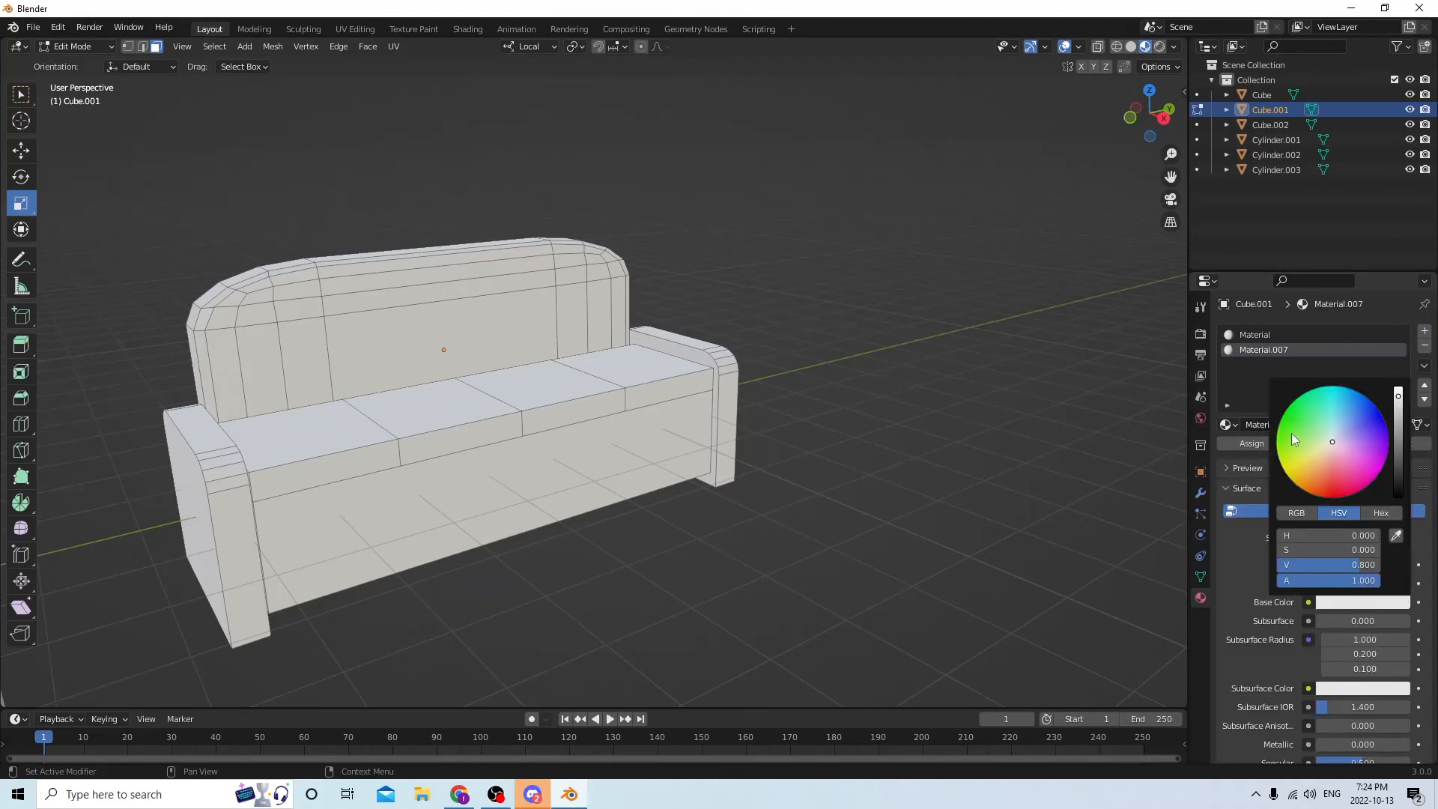
{"action": "left_click", "coordinate": [1306, 408]}
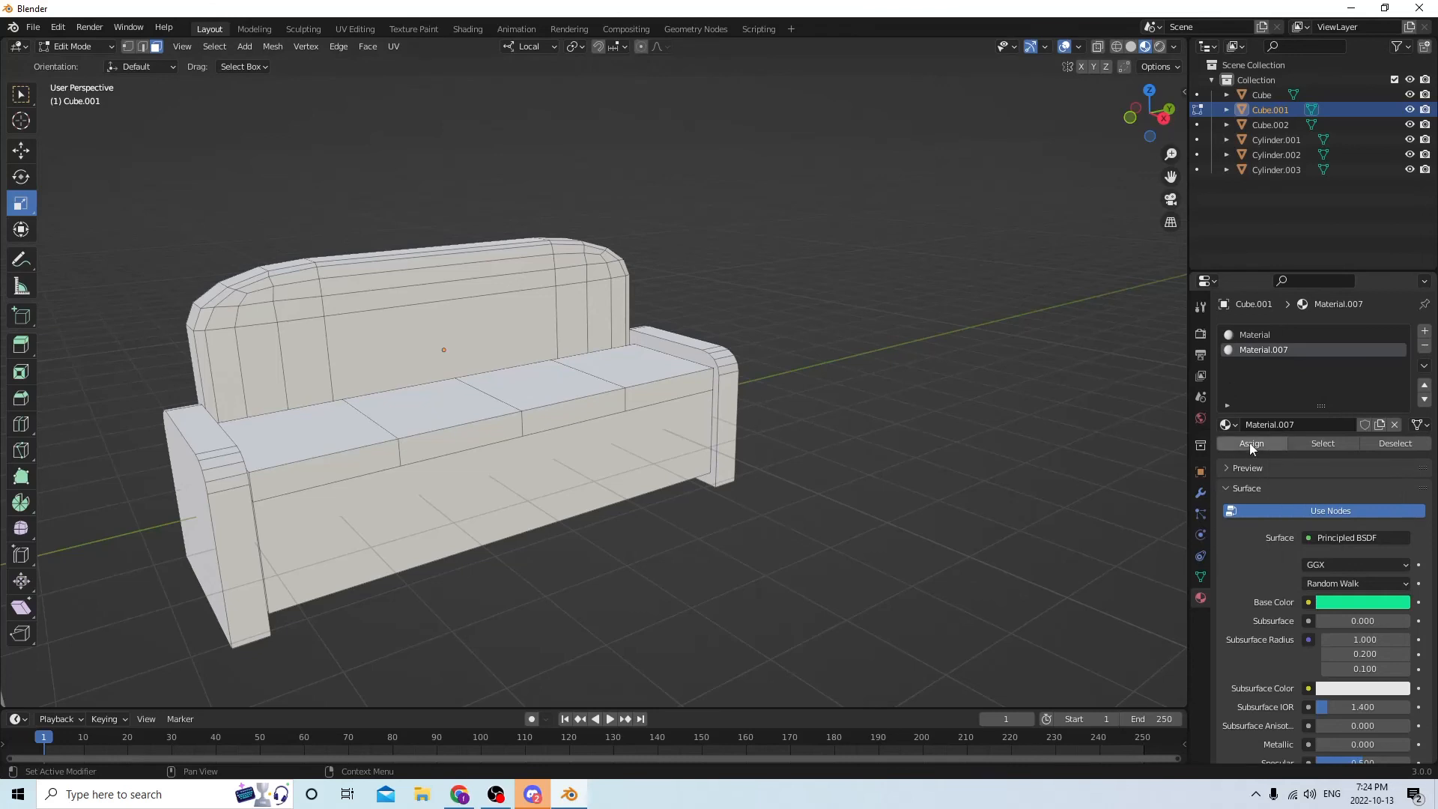
{"action": "middle_click_drag", "start_coordinate": [924, 359], "coordinate": [809, 360]}
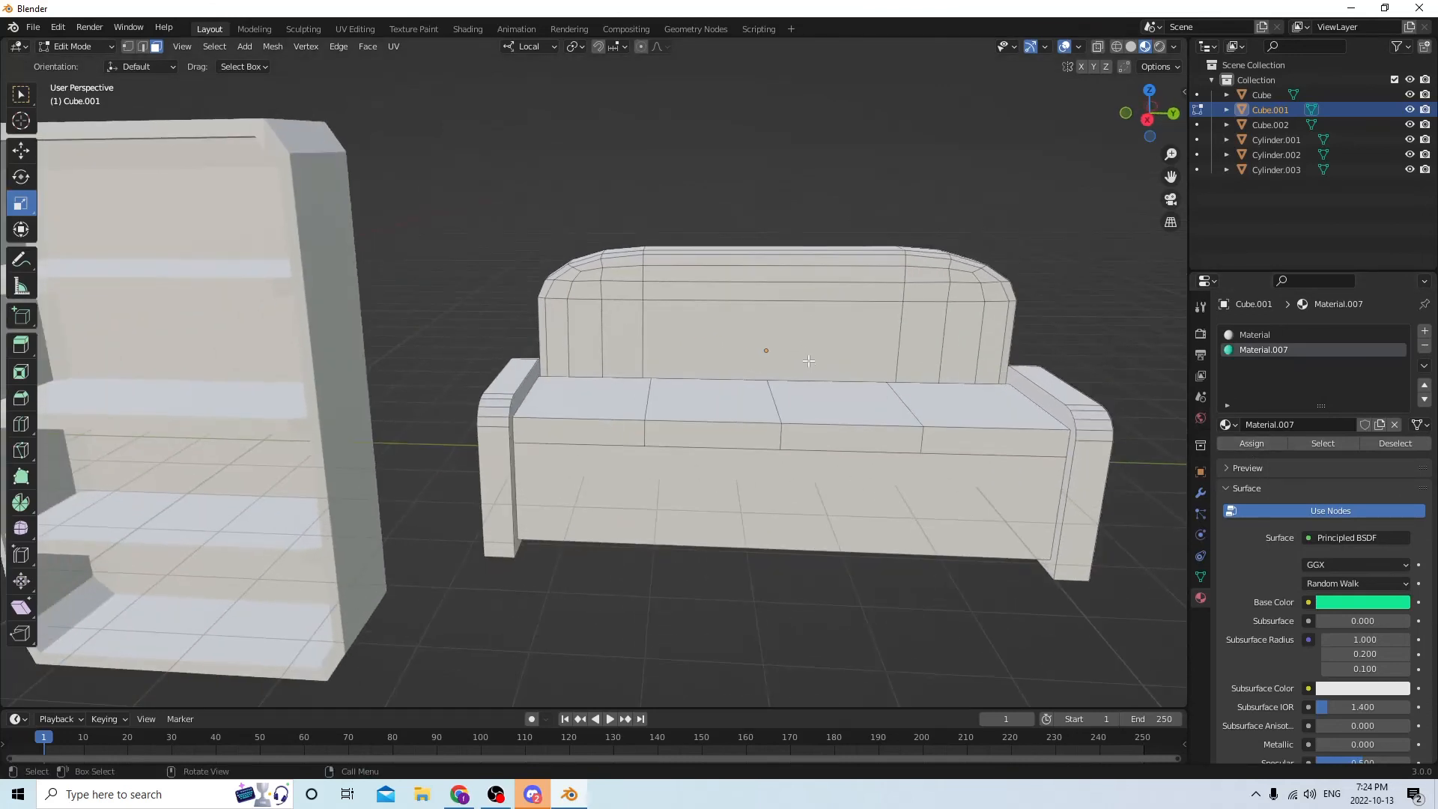
Set the base color of the sofa's first material to green
{"action": "left_click", "coordinate": [1236, 335]}
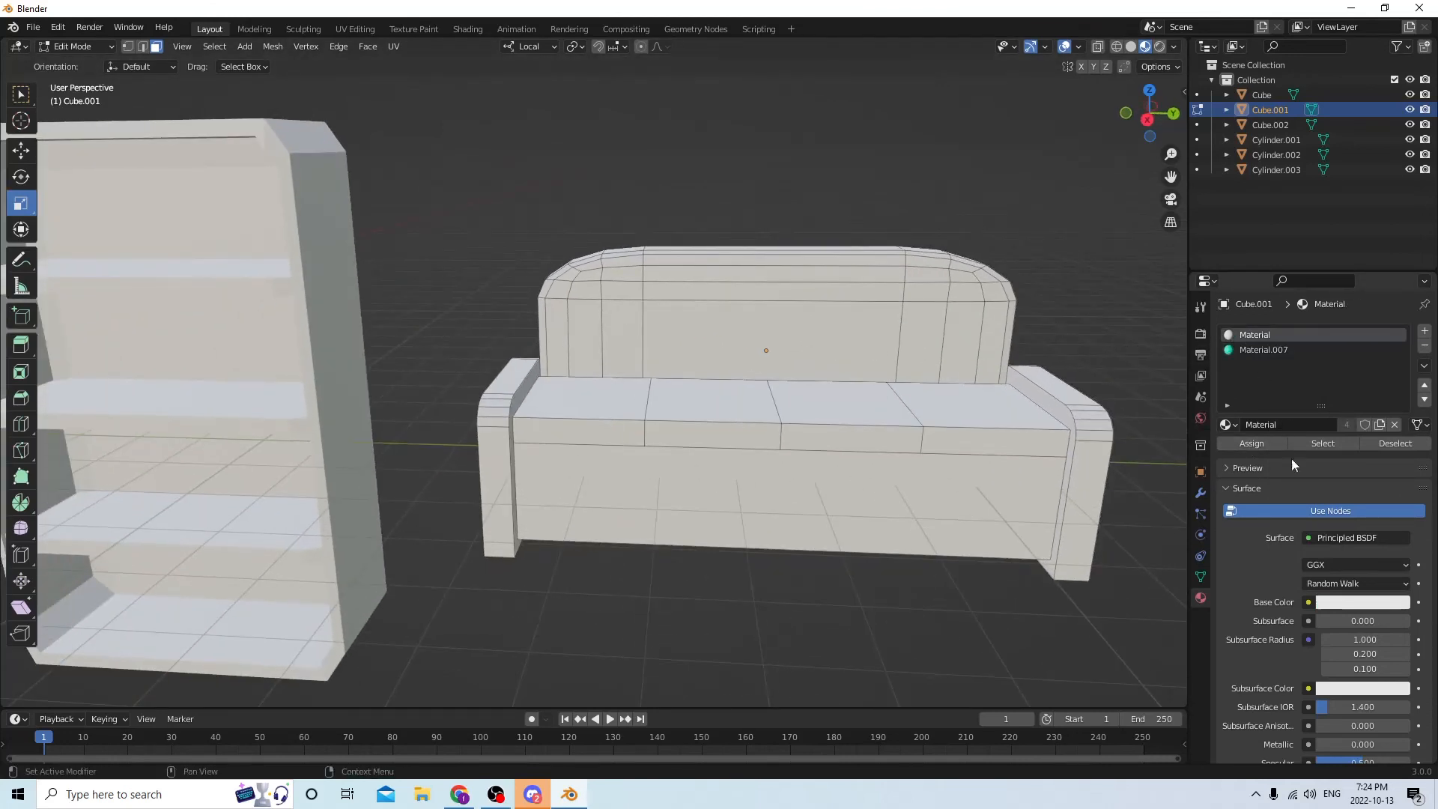
{"action": "left_click", "coordinate": [1343, 604]}
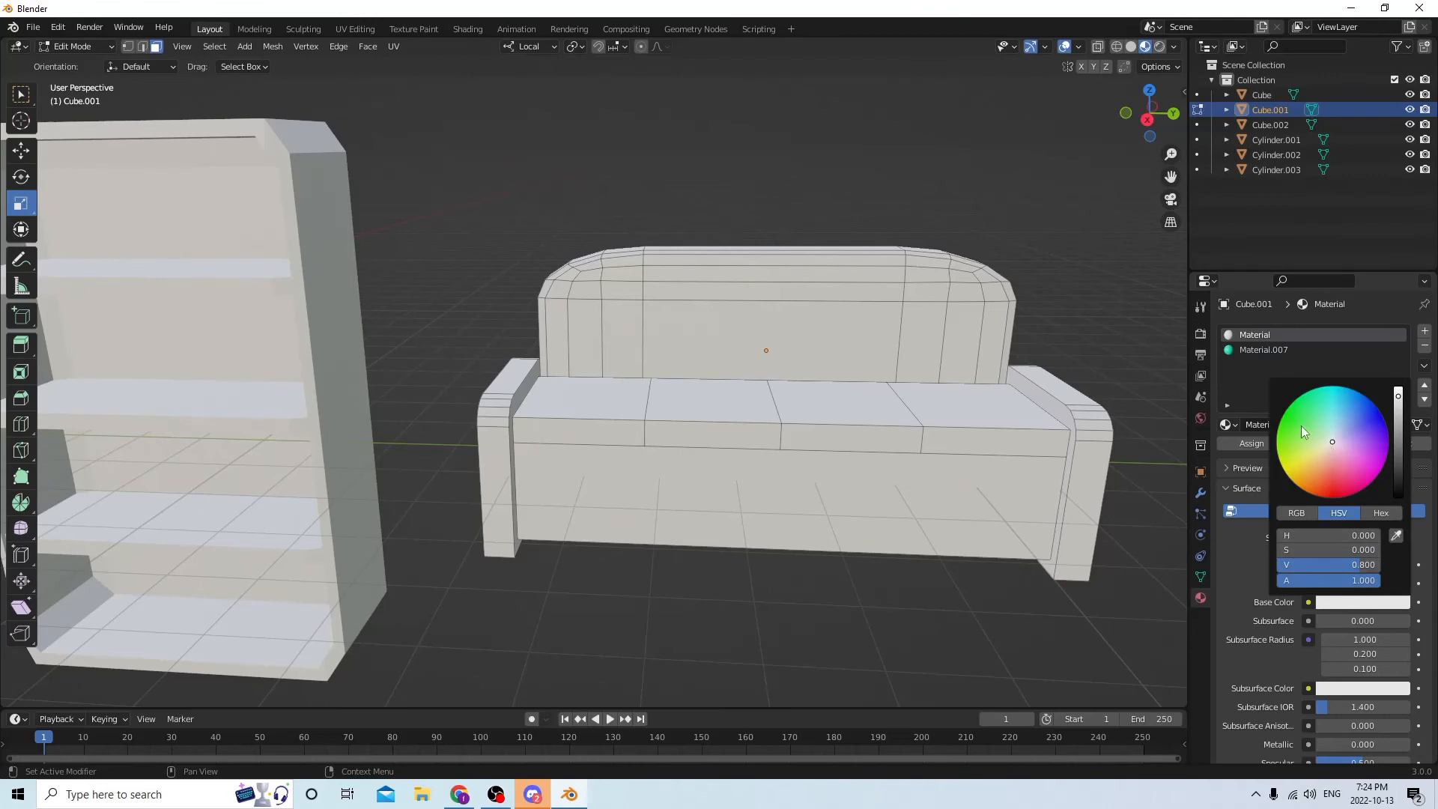
{"action": "left_click_drag", "start_coordinate": [1297, 443], "coordinate": [1292, 418]}
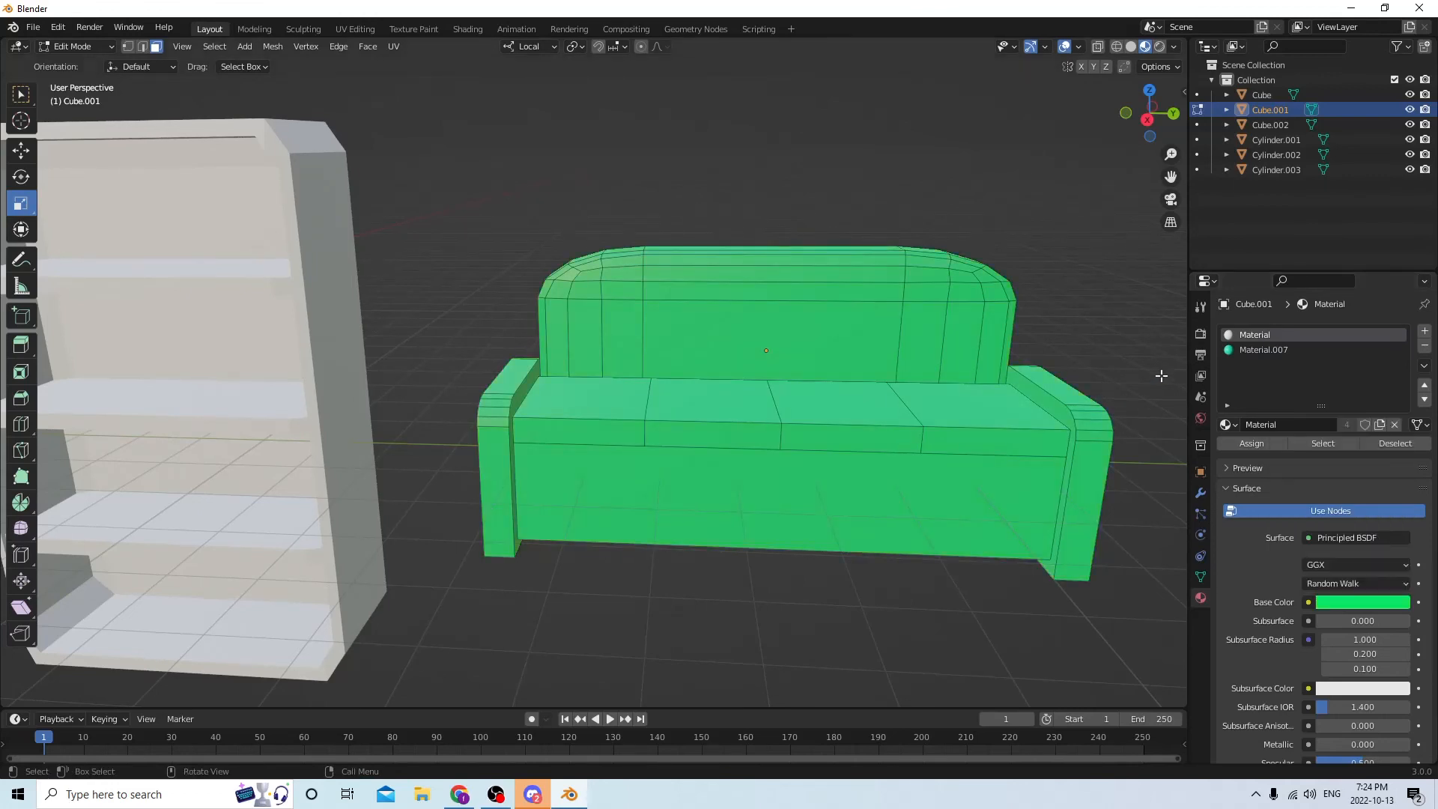
Set the base color of the sofa's second material to black
{"action": "left_click", "coordinate": [1244, 352]}
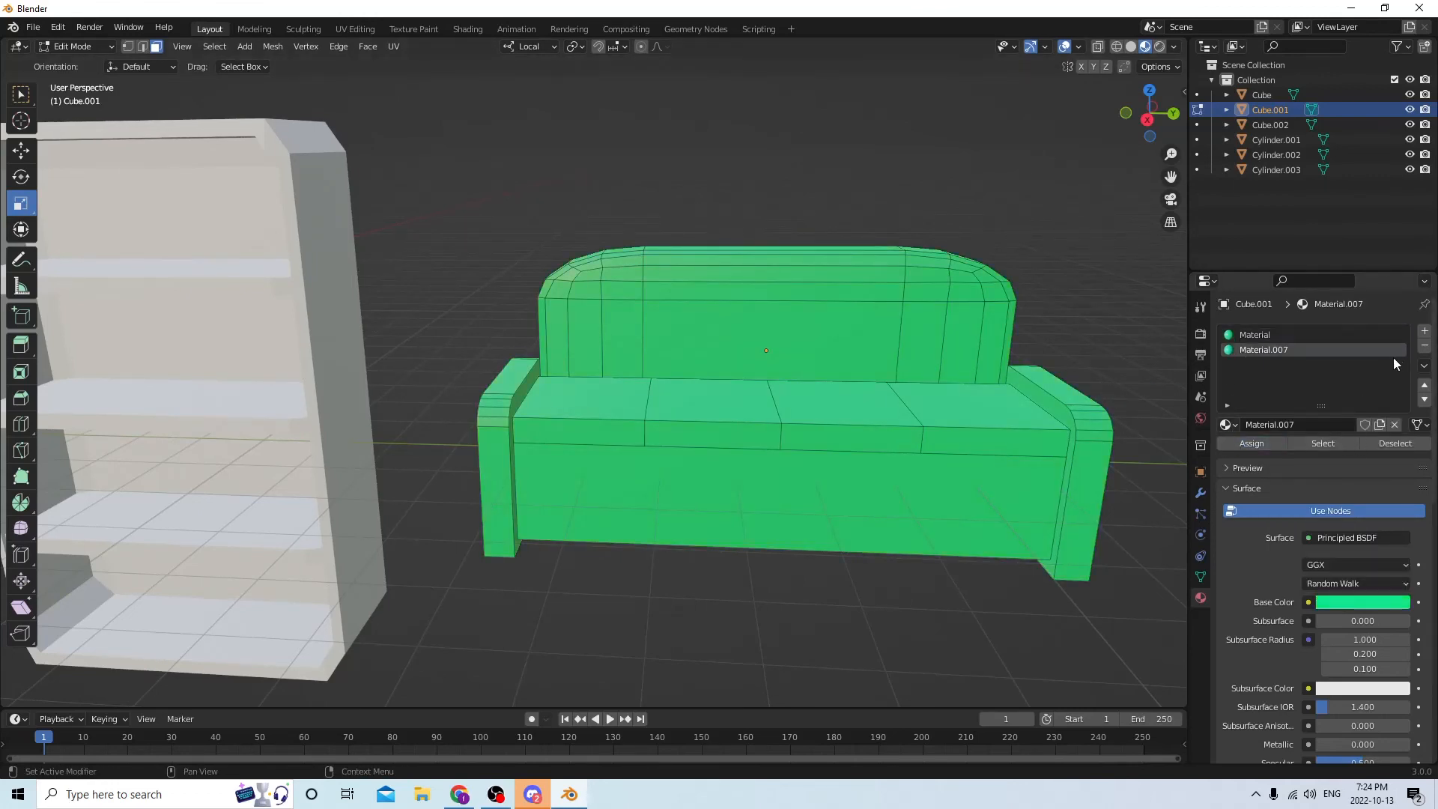
{"action": "left_click", "coordinate": [1360, 602]}
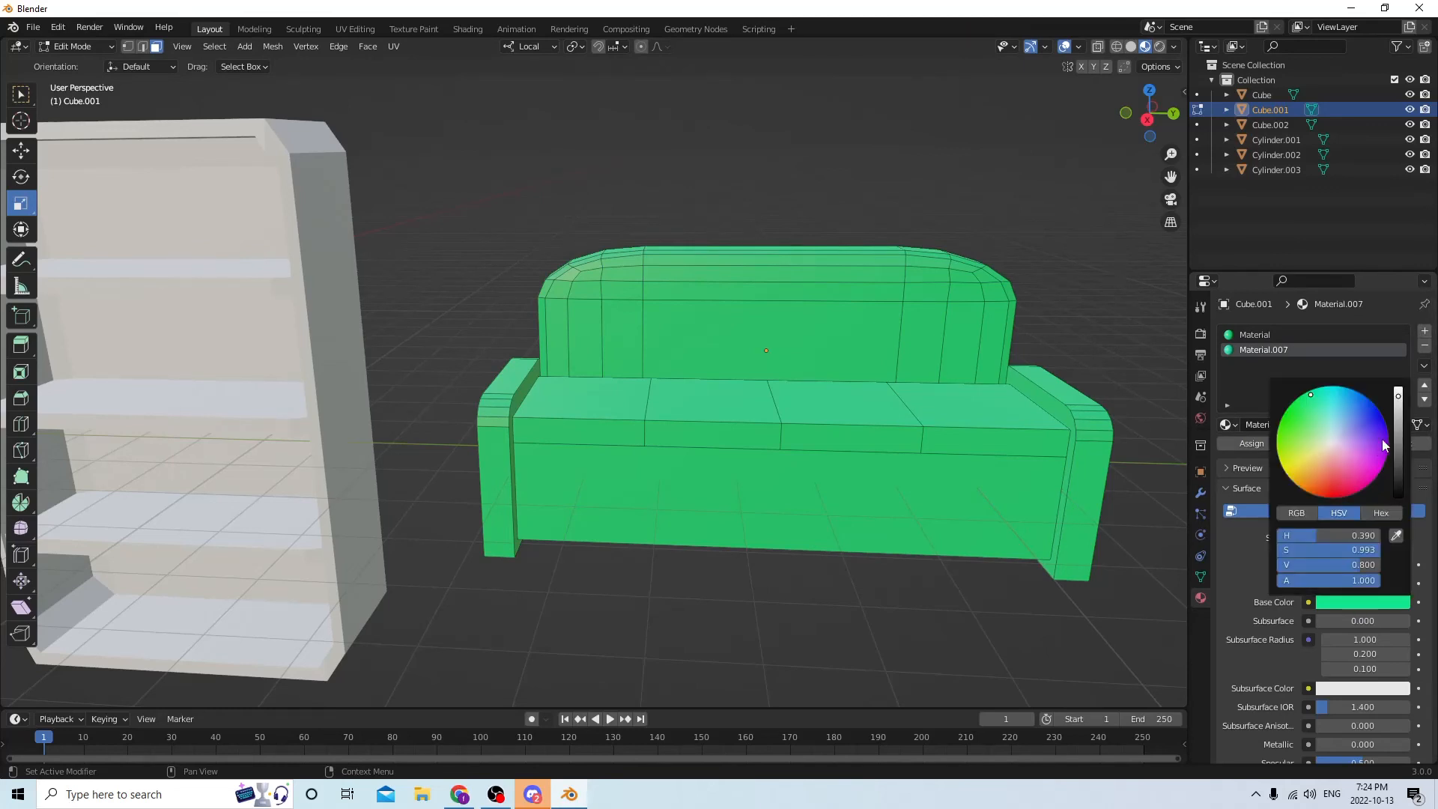
{"action": "left_click", "coordinate": [1334, 443]}
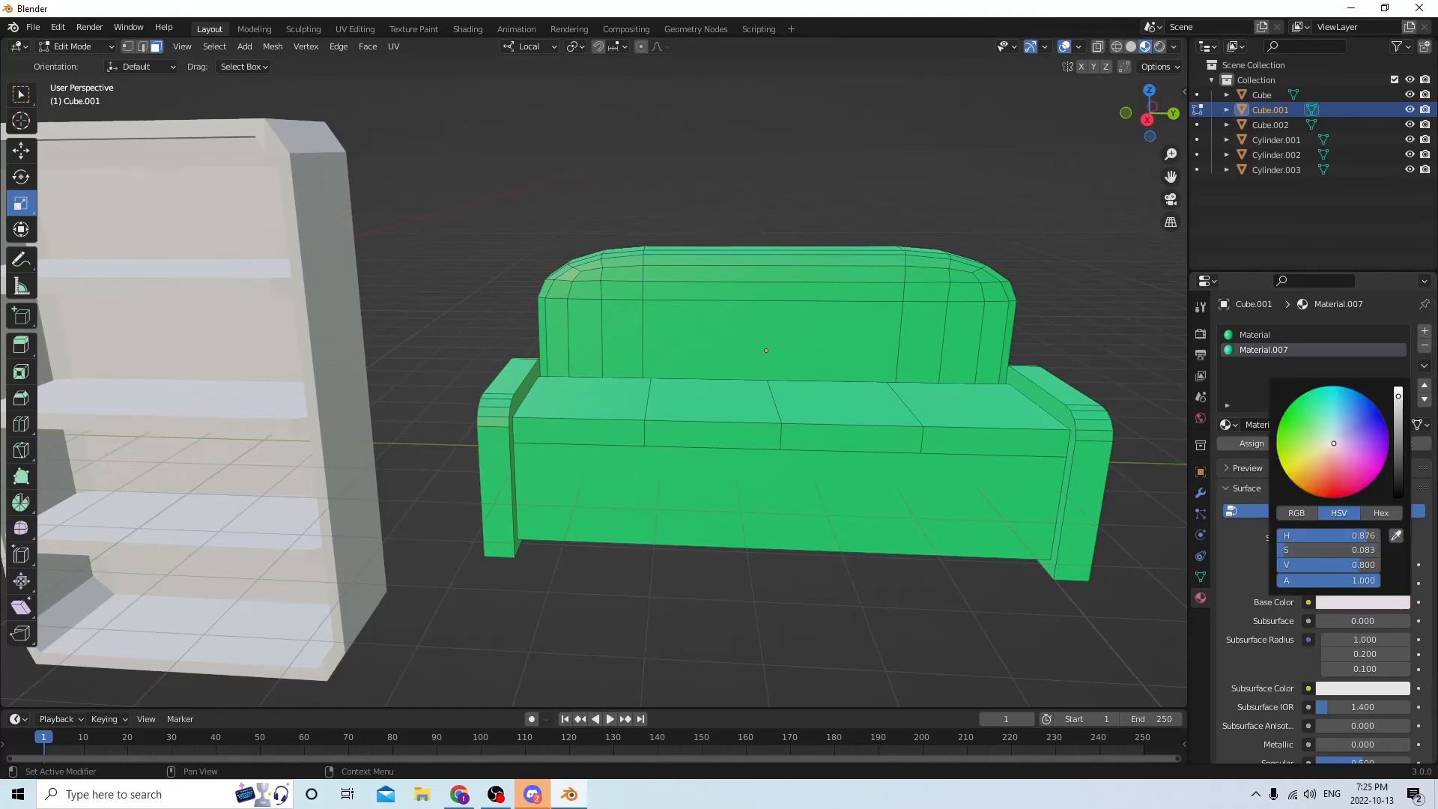
{"action": "left_click_drag", "start_coordinate": [1398, 395], "coordinate": [1398, 478]}
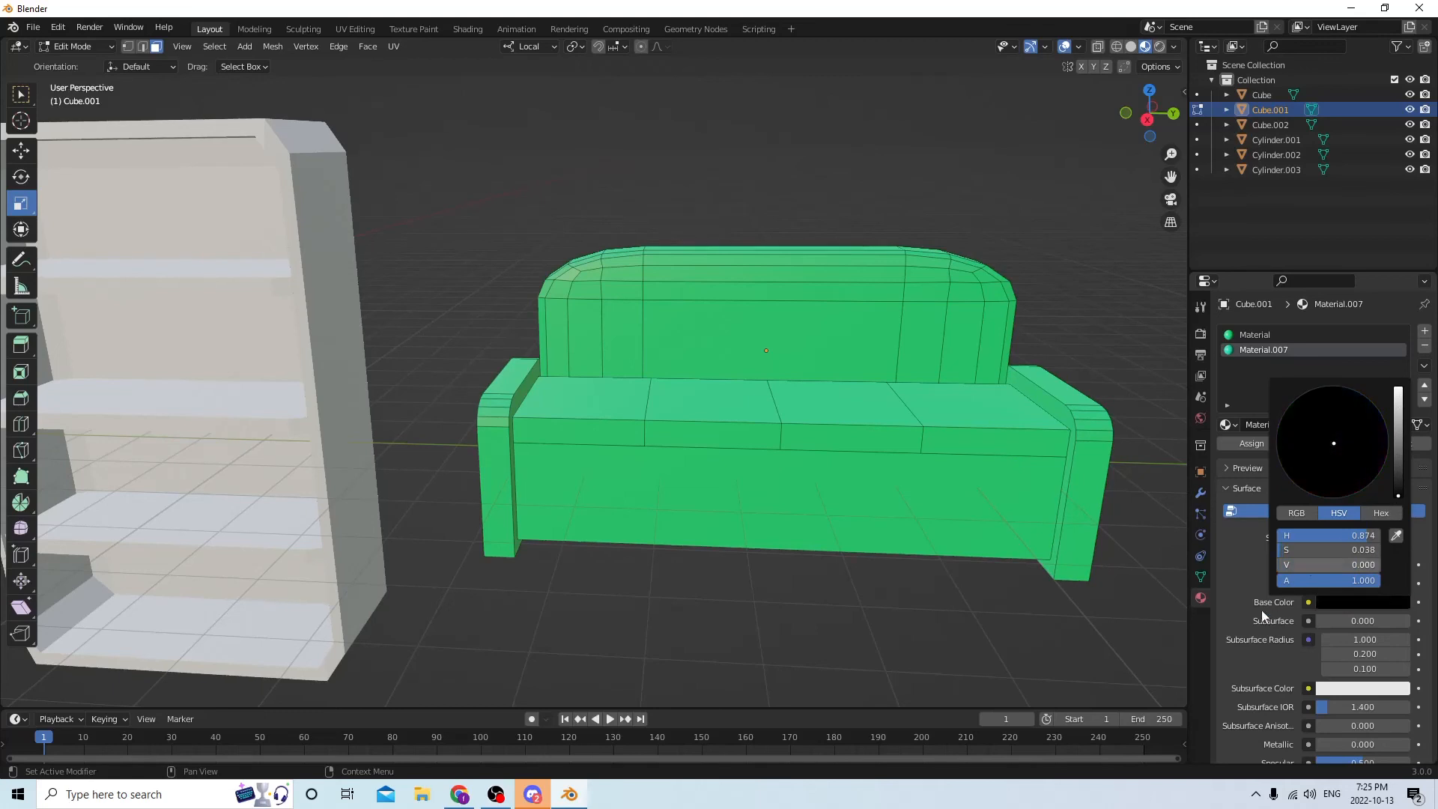
Select the linked mesh of both sofa armrests, assign the black material to them, and return to Object Mode
{"action": "middle_click_drag", "start_coordinate": [990, 344], "coordinate": [1027, 334]}
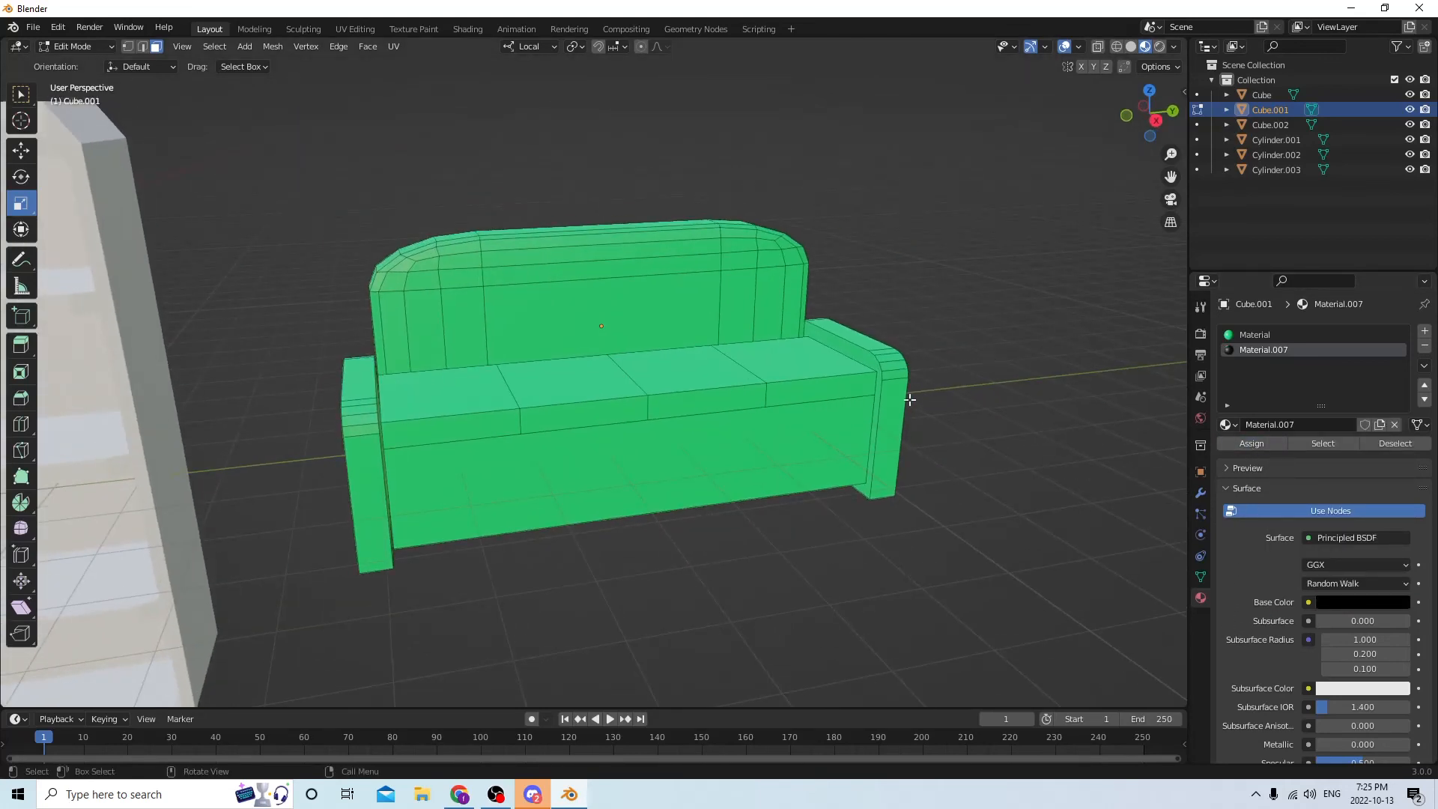
{"action": "key", "text": "l"}
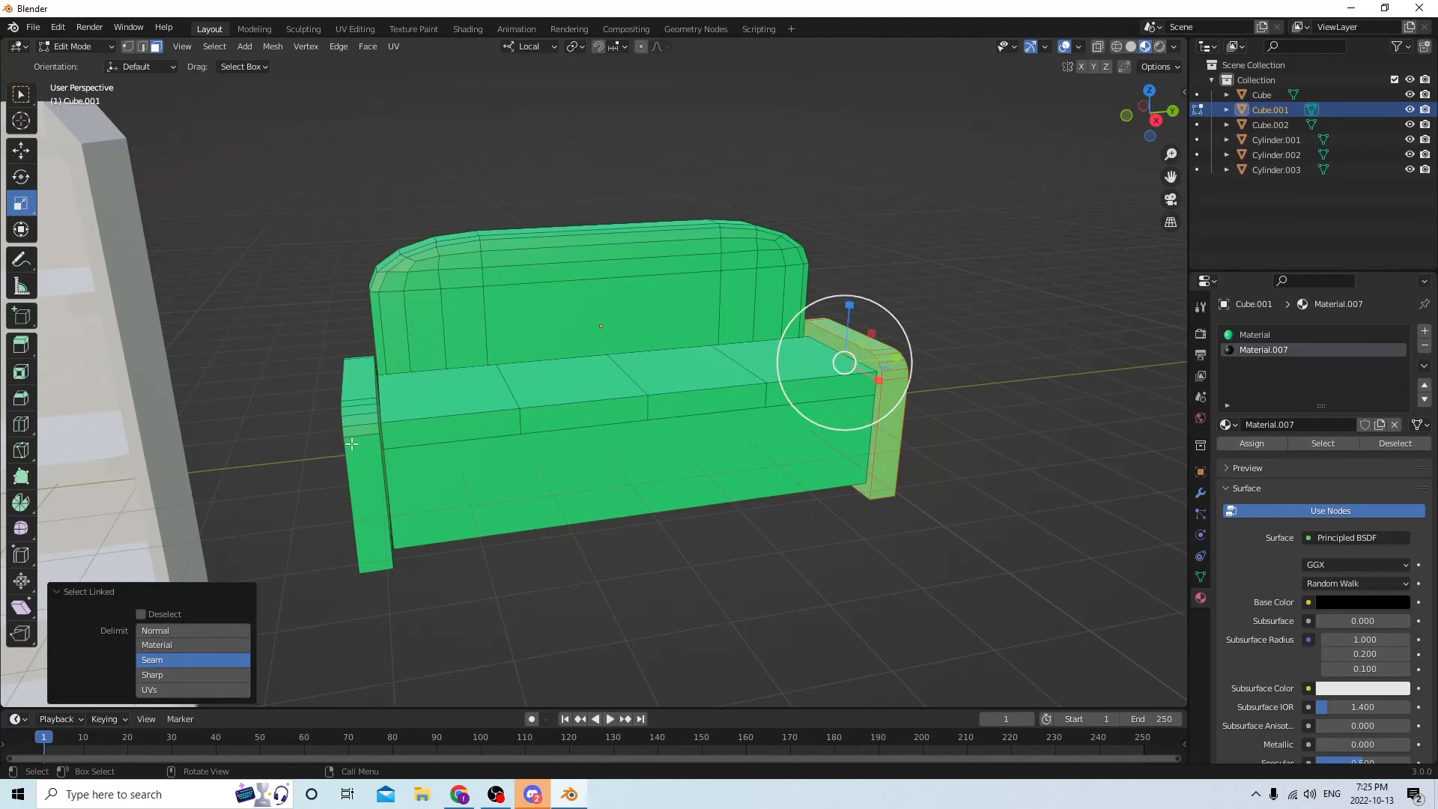
{"action": "key", "text": "l"}
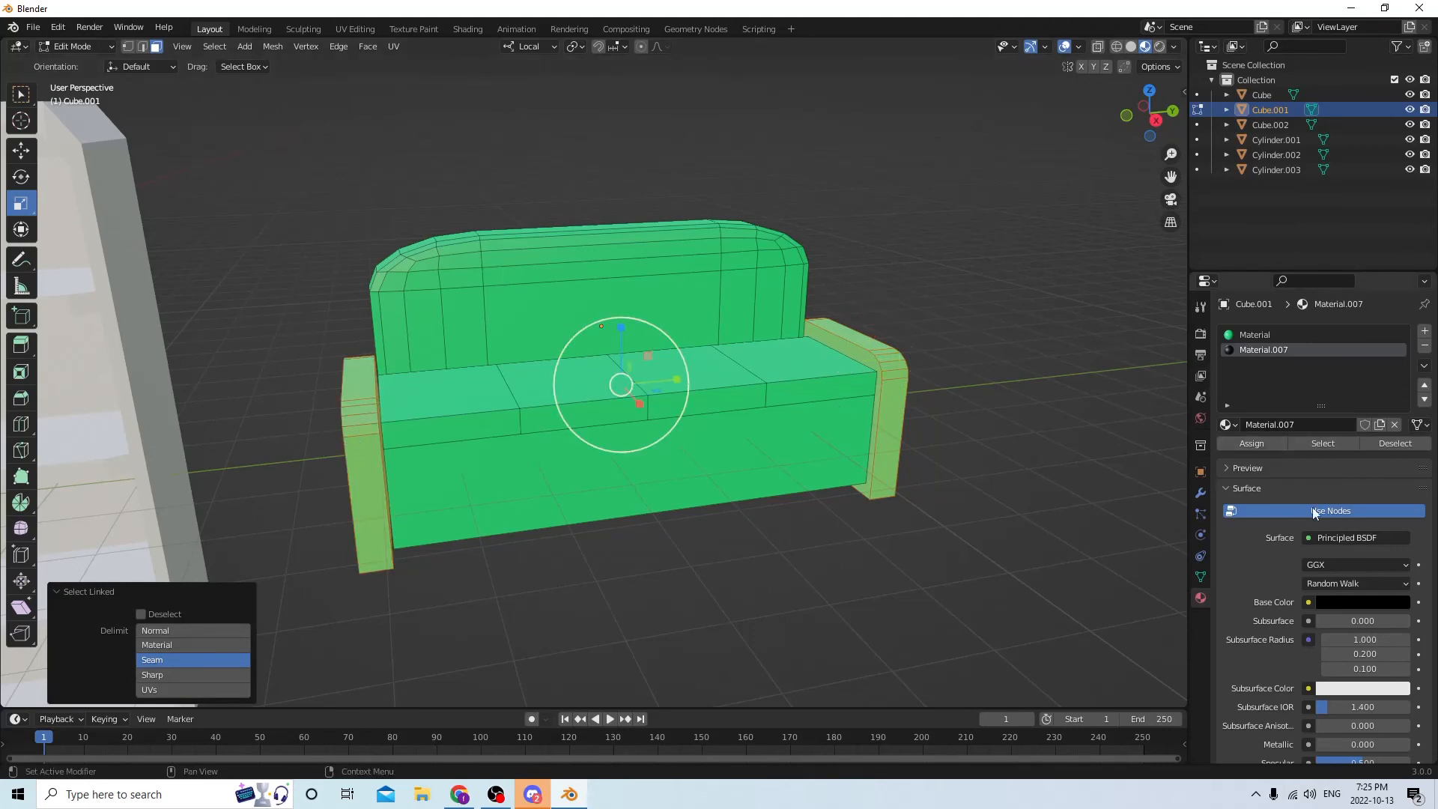
{"action": "left_click", "coordinate": [1251, 442]}
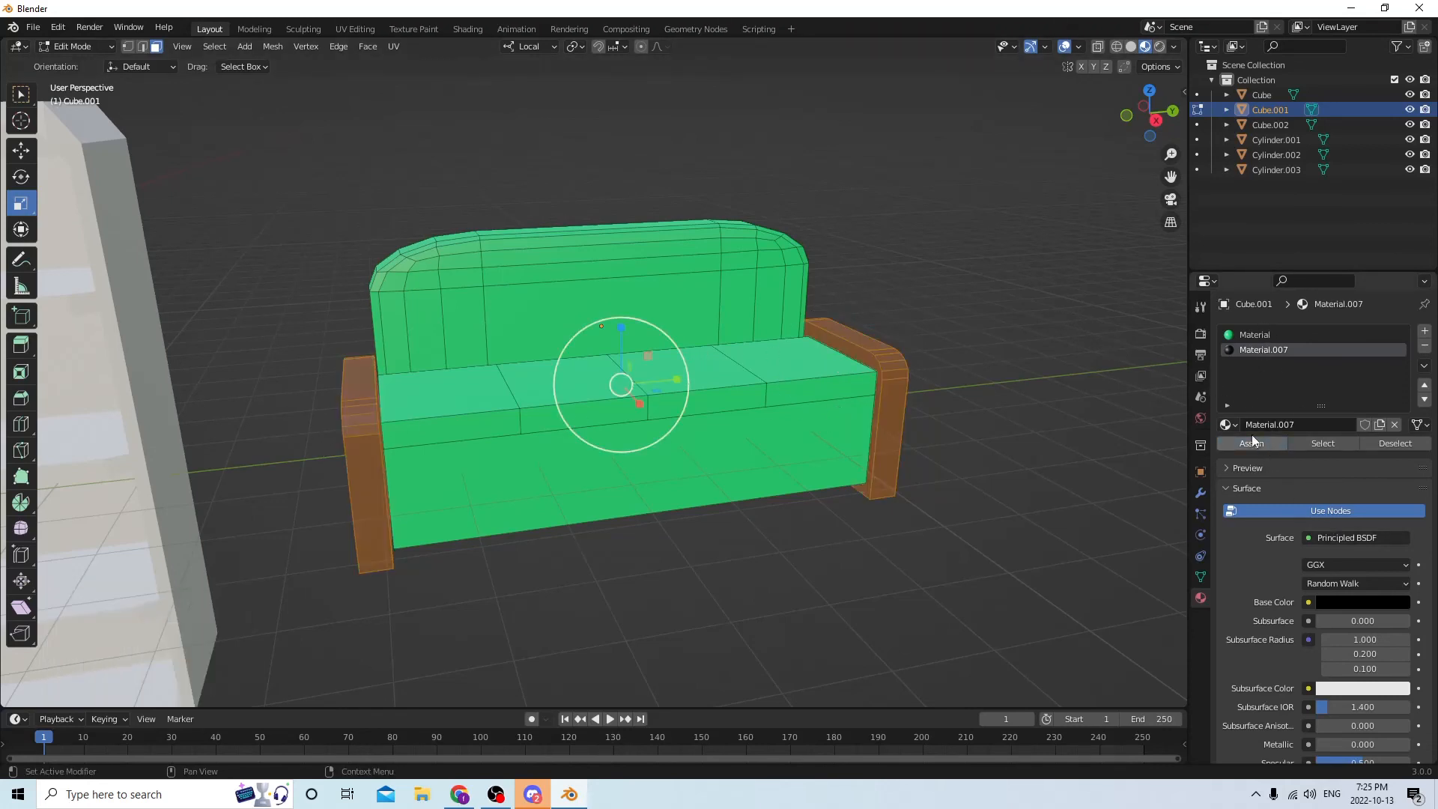
{"action": "left_click", "coordinate": [1059, 337]}
{"action": "middle_click_drag", "start_coordinate": [1059, 337], "coordinate": [947, 319]}
{"action": "scroll", "coordinate": [995, 328], "scroll_direction": "down", "scroll_amount": 3}
{"action": "key", "text": "Tab"}
Examine the colors of the sofa, bookshelf and cabinet from near and far
{"action": "scroll", "coordinate": [1066, 316], "scroll_direction": "up", "scroll_amount": 5}
{"action": "scroll", "coordinate": [1010, 300], "scroll_direction": "up", "scroll_amount": 3}
{"action": "scroll", "coordinate": [923, 294], "scroll_direction": "down", "scroll_amount": 3}
{"action": "scroll", "coordinate": [983, 292], "scroll_direction": "up", "scroll_amount": 4}
{"action": "scroll", "coordinate": [983, 293], "scroll_direction": "down", "scroll_amount": 1}
{"action": "scroll", "coordinate": [1056, 287], "scroll_direction": "down", "scroll_amount": 5}
{"action": "scroll", "coordinate": [936, 318], "scroll_direction": "up", "scroll_amount": 3}
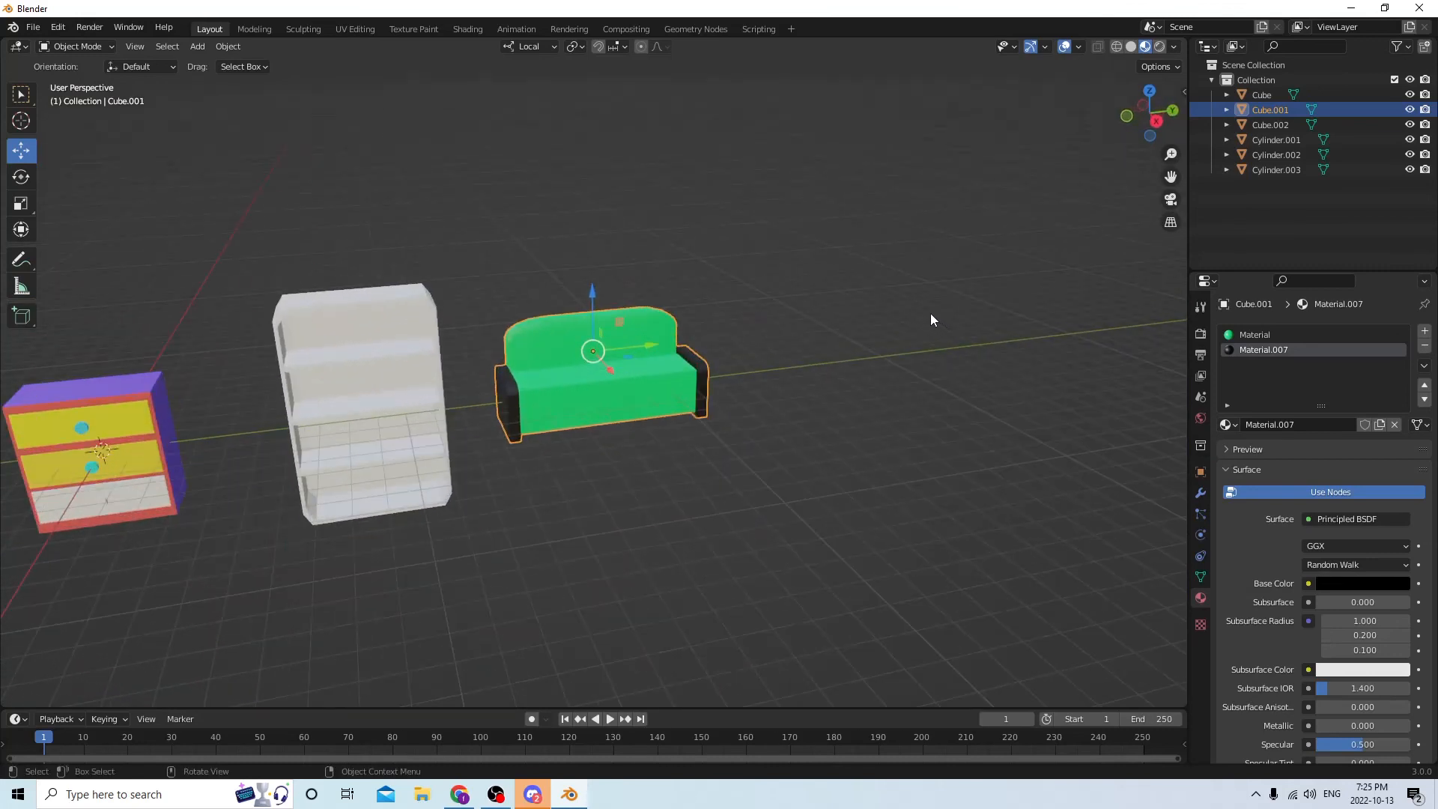
{"action": "left_click_drag", "start_coordinate": [1171, 176], "coordinate": [1436, 134]}
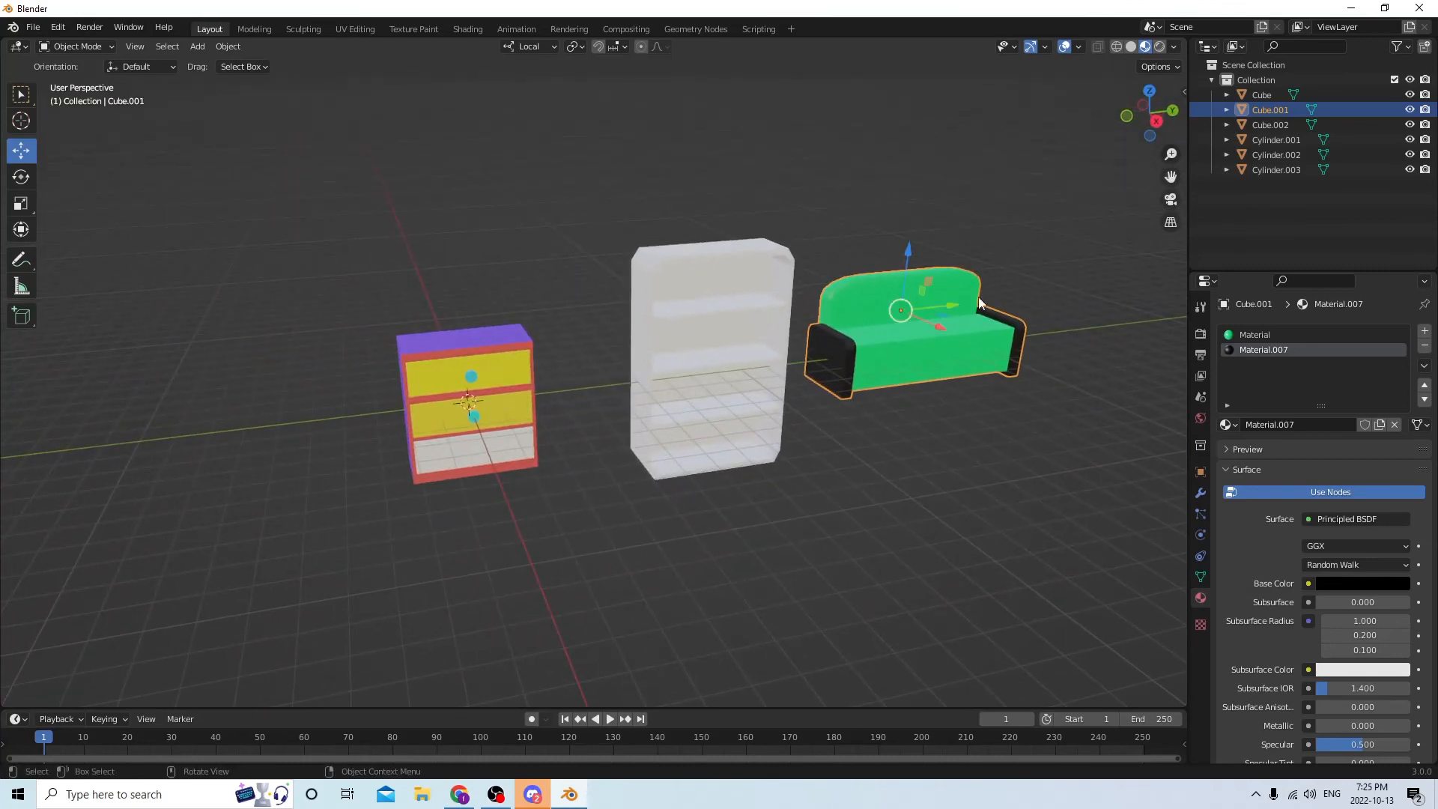
{"action": "scroll", "coordinate": [940, 303], "scroll_direction": "up", "scroll_amount": 2}
{"action": "middle_click_drag", "start_coordinate": [939, 304], "coordinate": [719, 300]}
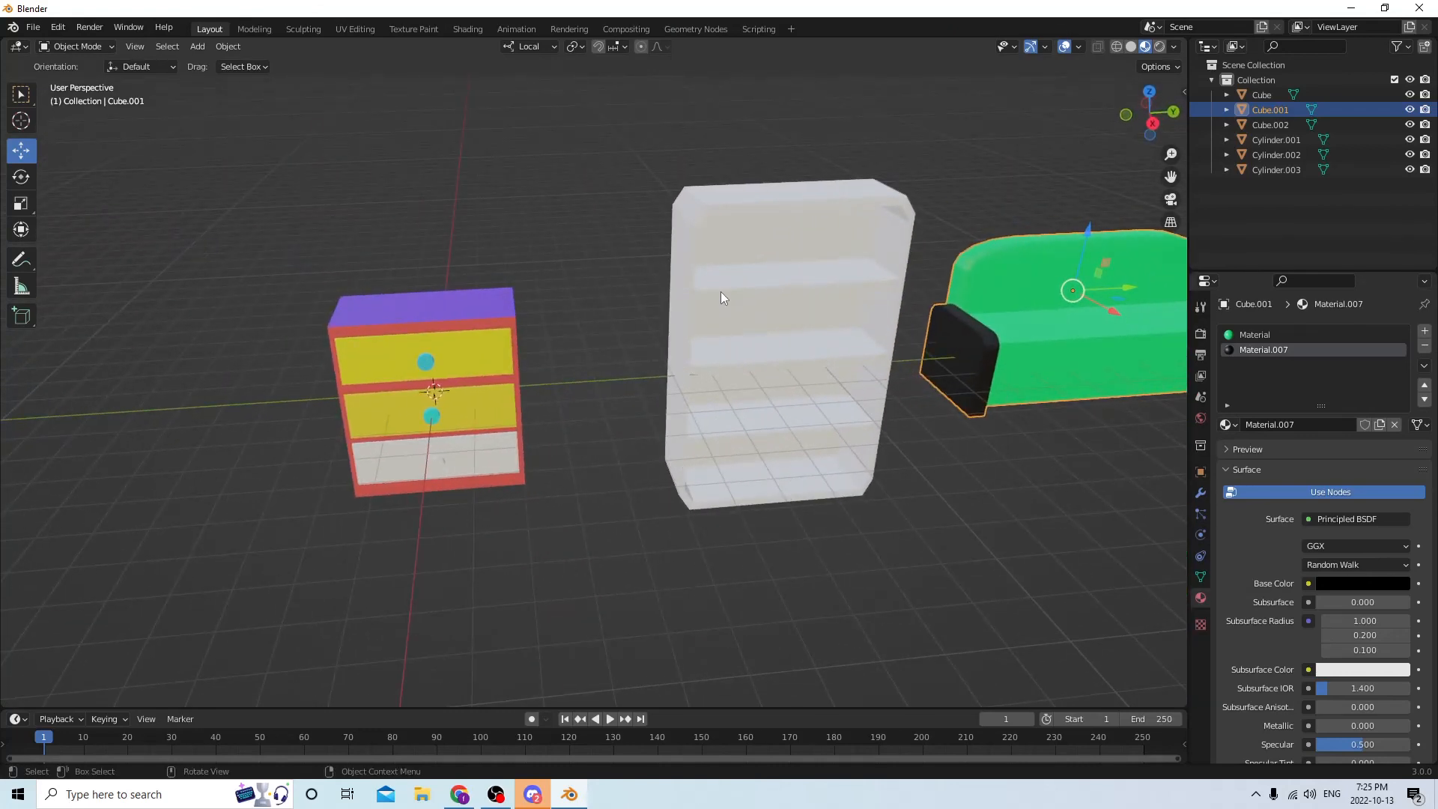